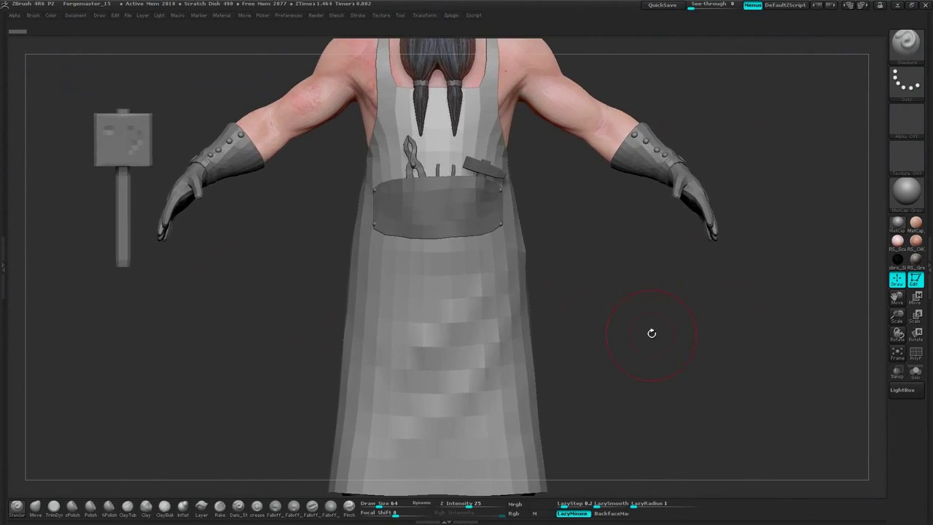
Open the tool's subtool list and hide the apron subtool to expose the trousers underneath.
{"action": "left_click", "coordinate": [927, 248]}
{"action": "left_click", "coordinate": [861, 40]}
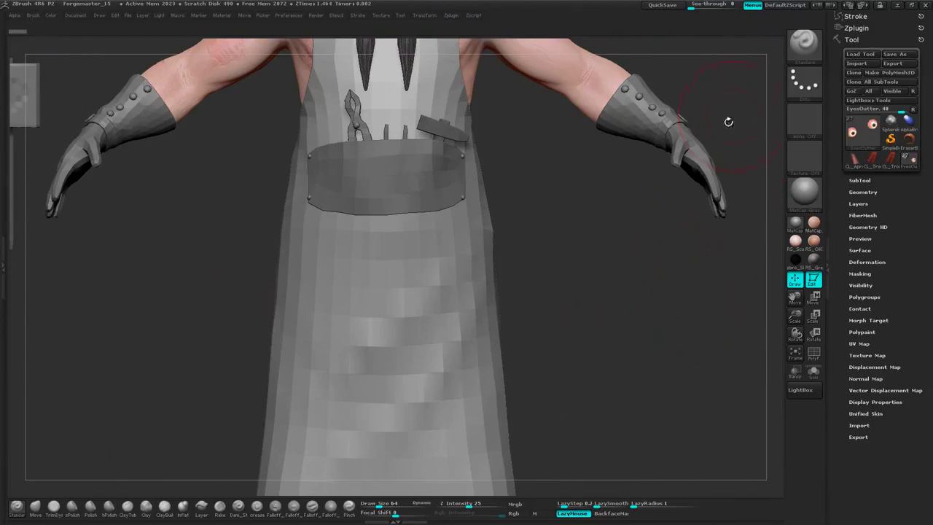
{"action": "left_click", "coordinate": [861, 180]}
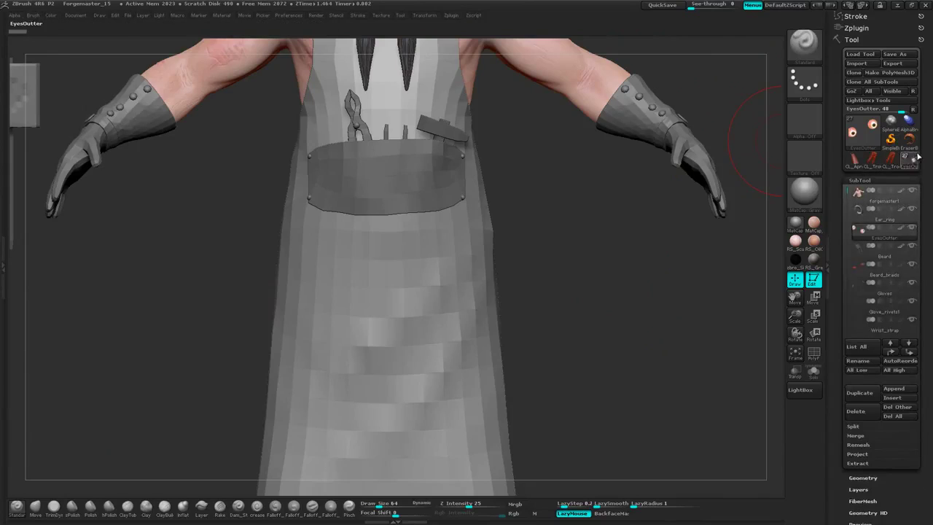
{"action": "scroll", "coordinate": [917, 111], "scroll_direction": "down", "scroll_amount": 1}
{"action": "left_click_drag", "start_coordinate": [846, 174], "coordinate": [849, 212]}
{"action": "left_click", "coordinate": [911, 186]}
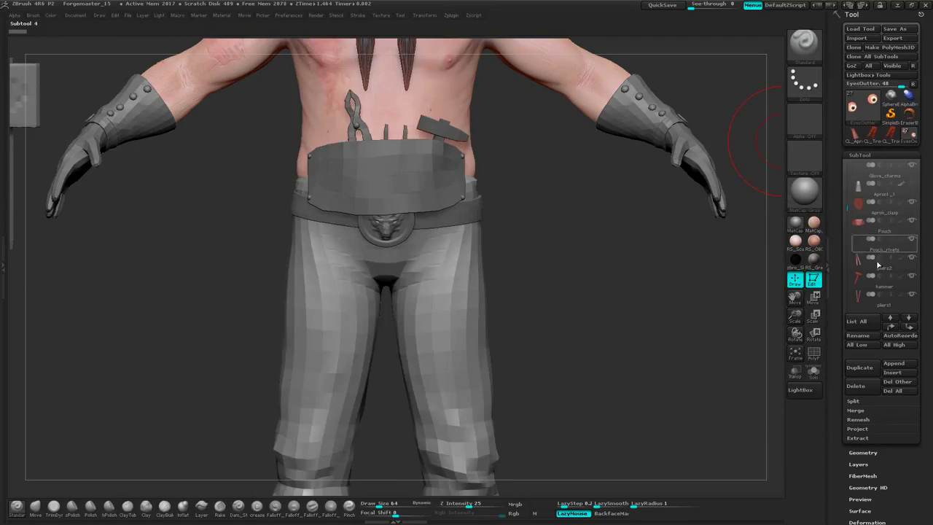
Make the trousers the active subtool and isolate them in Solo mode.
{"action": "left_click", "coordinate": [477, 290], "text": "alt"}
{"action": "left_click_drag", "start_coordinate": [571, 294], "coordinate": [691, 238], "text": "alt"}
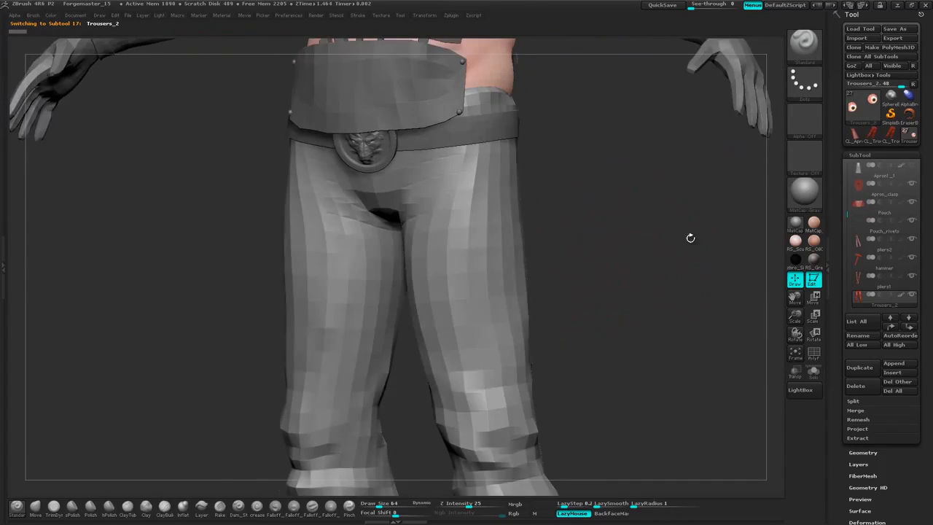
{"action": "left_click", "coordinate": [814, 372]}
{"action": "left_click_drag", "start_coordinate": [625, 256], "coordinate": [654, 212]}
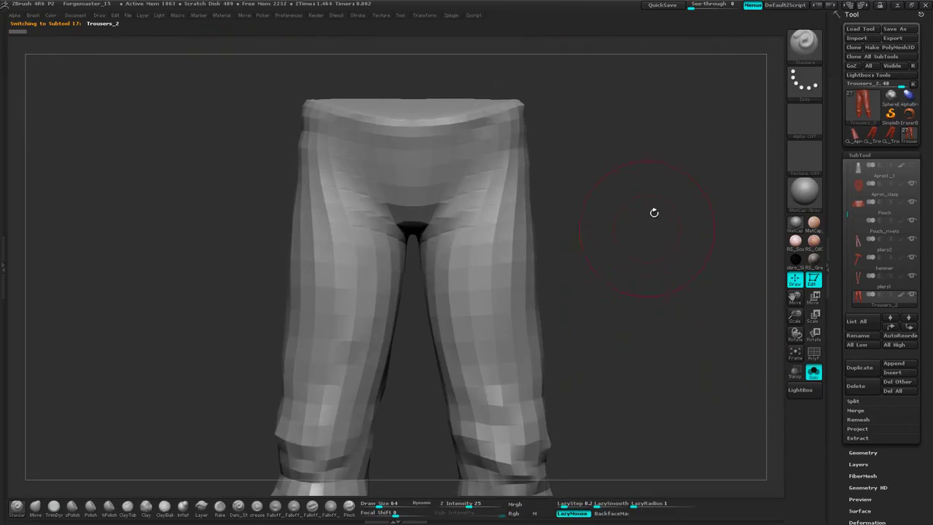
Raise the trousers through their subdivision levels to the high-resolution mesh with the fine fabric weave.
{"action": "right_click", "coordinate": [678, 246]}
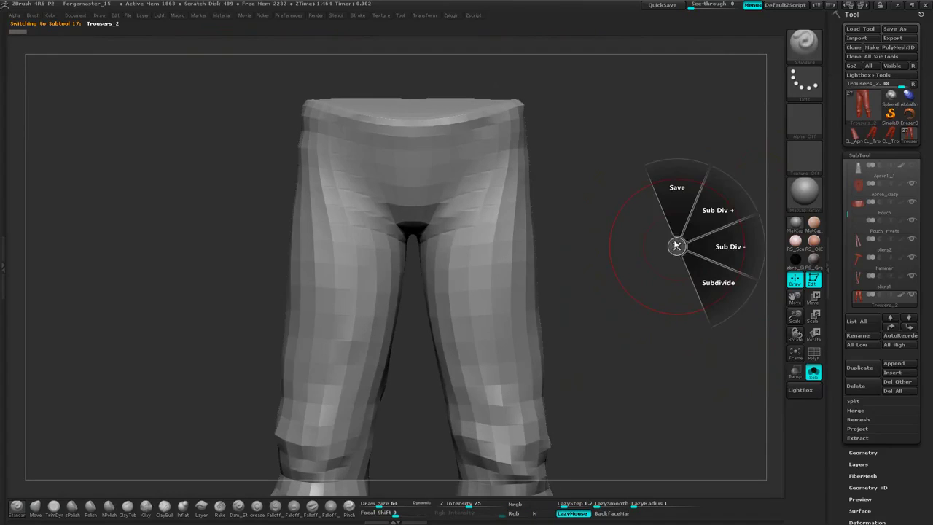
{"action": "left_click", "coordinate": [727, 203]}
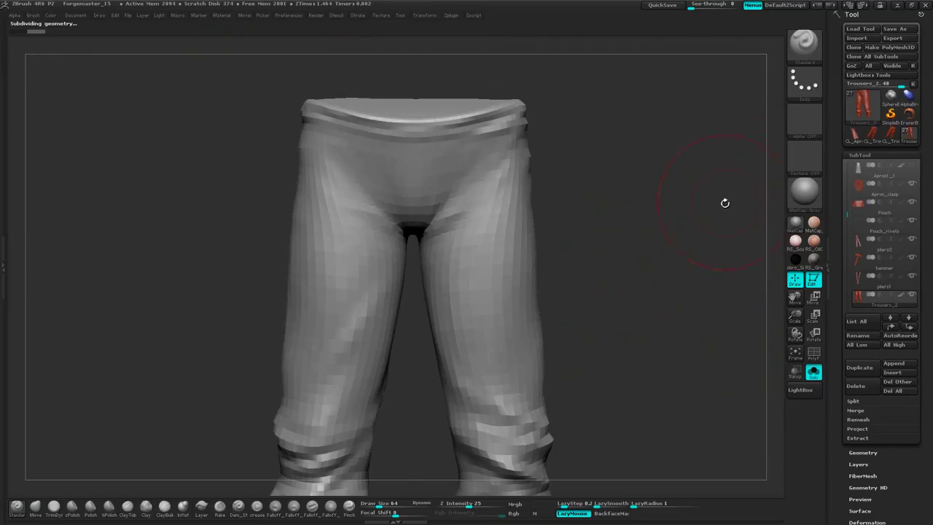
{"action": "right_click", "coordinate": [724, 205]}
{"action": "left_click", "coordinate": [759, 175]}
{"action": "right_click", "coordinate": [667, 224]}
{"action": "left_click", "coordinate": [705, 191]}
{"action": "right_click", "coordinate": [672, 217]}
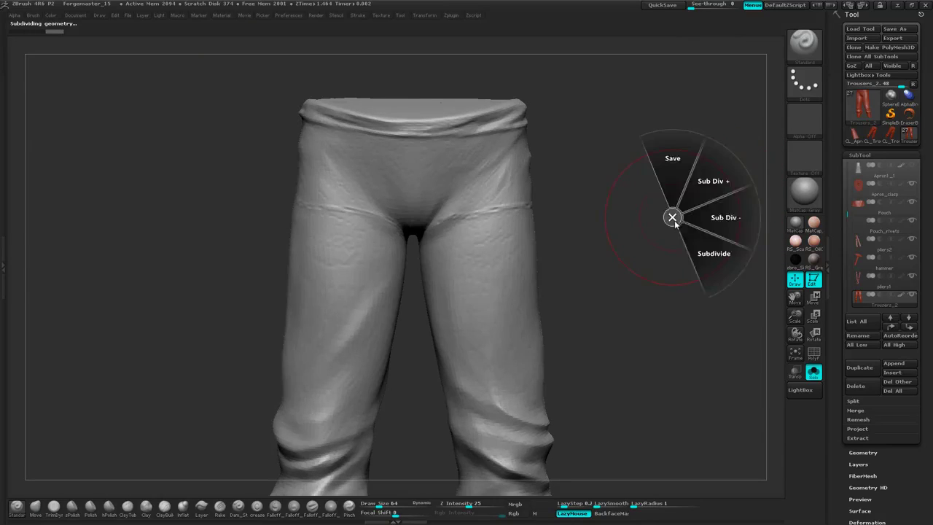
{"action": "left_click", "coordinate": [708, 194]}
{"action": "key", "text": "space"}
{"action": "left_click", "coordinate": [714, 189]}
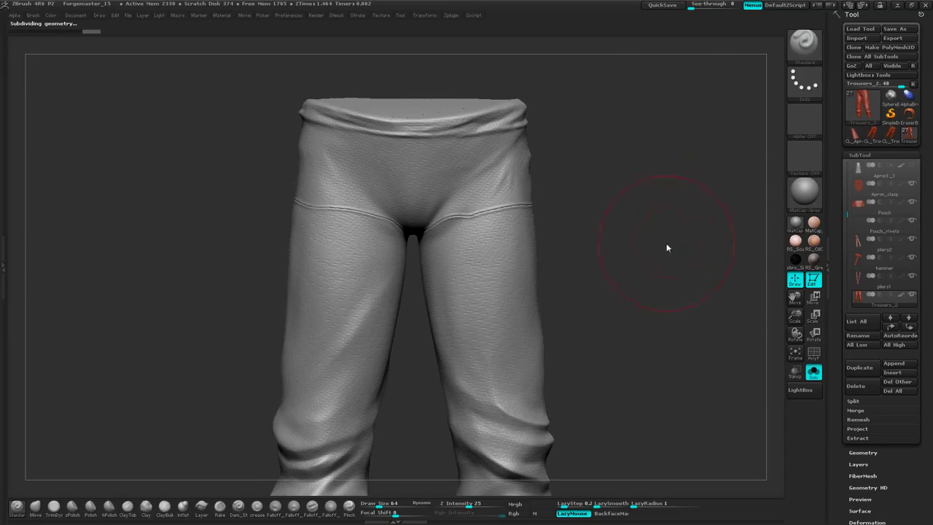
{"action": "key", "text": "space"}
{"action": "left_click", "coordinate": [705, 195]}
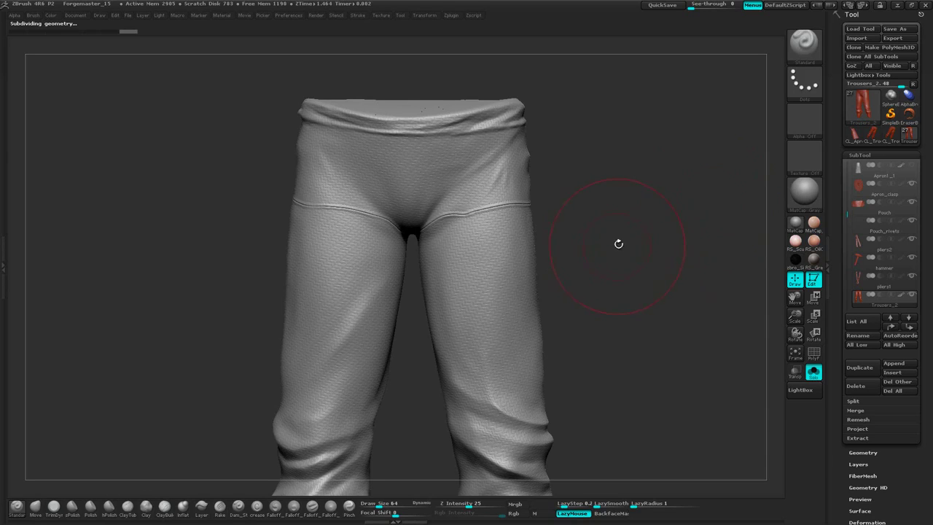
{"action": "key", "text": "shift+d"}
{"action": "left_click_drag", "start_coordinate": [633, 291], "coordinate": [701, 221], "text": "alt"}
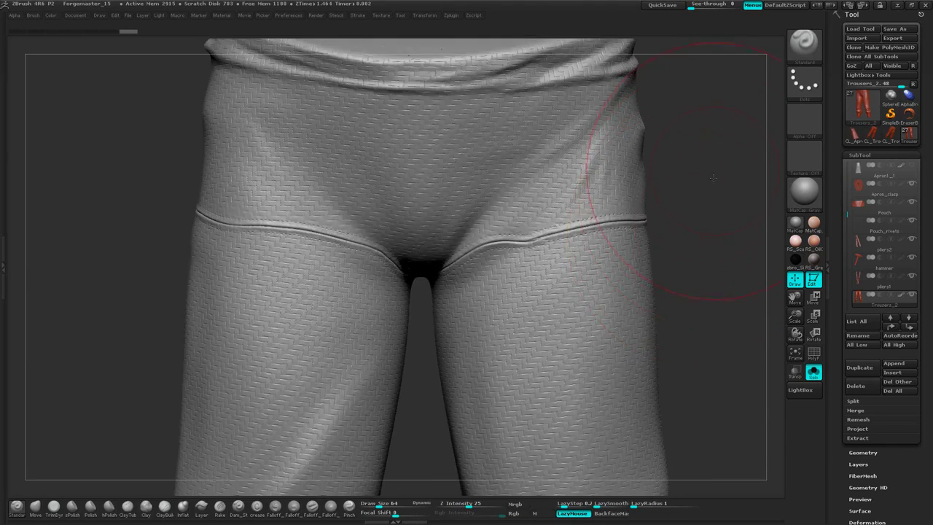
{"action": "left_click_drag", "start_coordinate": [718, 133], "coordinate": [658, 191], "text": "alt"}
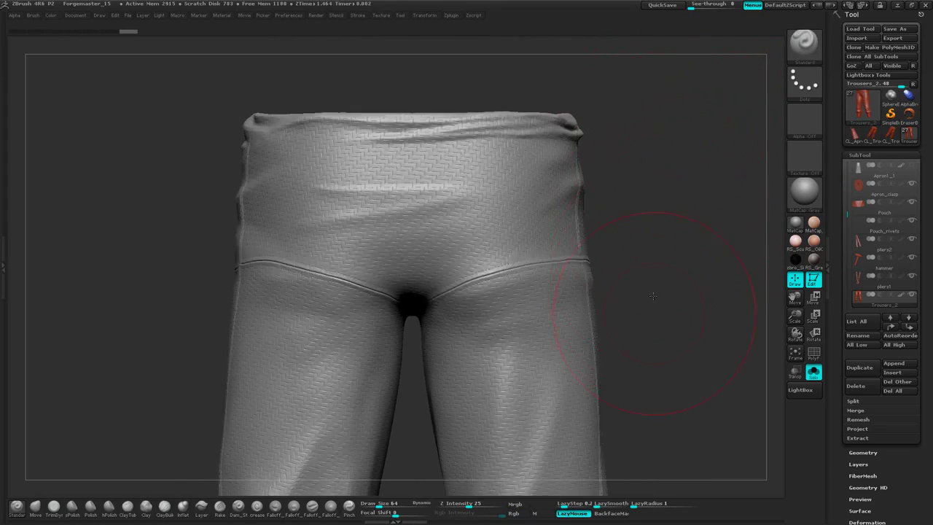
{"action": "left_click_drag", "start_coordinate": [662, 332], "coordinate": [702, 244], "text": "alt"}
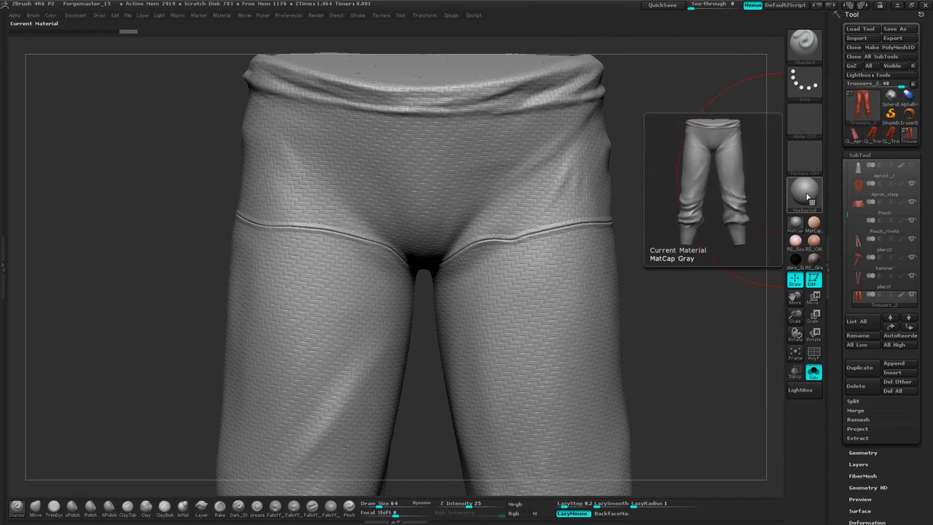
Choose the SkinShade4 material and turn on Mrgb so that both material and colour are applied.
{"action": "left_click", "coordinate": [804, 191]}
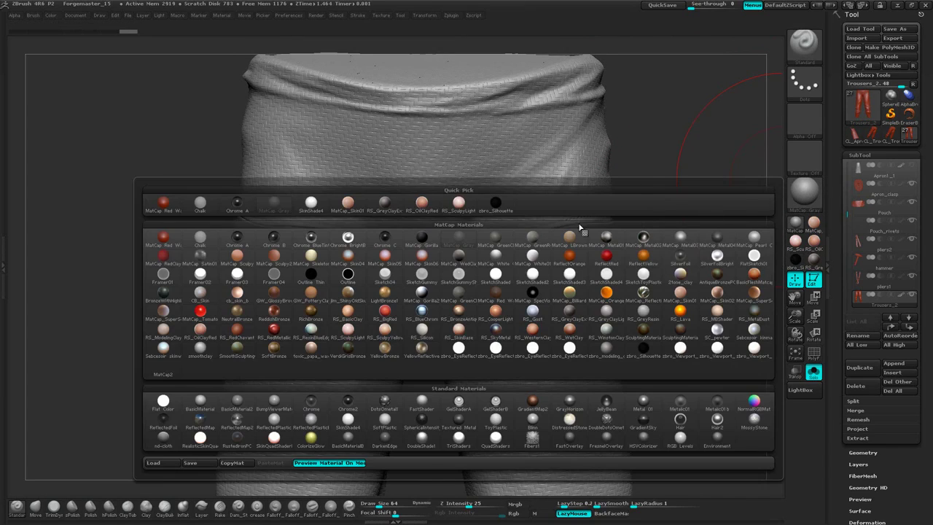
{"action": "left_click", "coordinate": [312, 211]}
{"action": "key", "text": "space"}
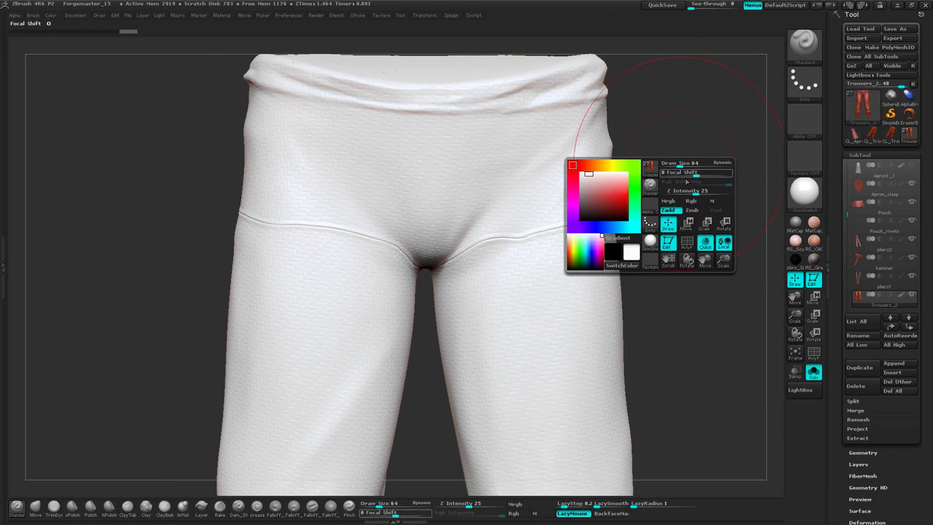
{"action": "left_click", "coordinate": [676, 204]}
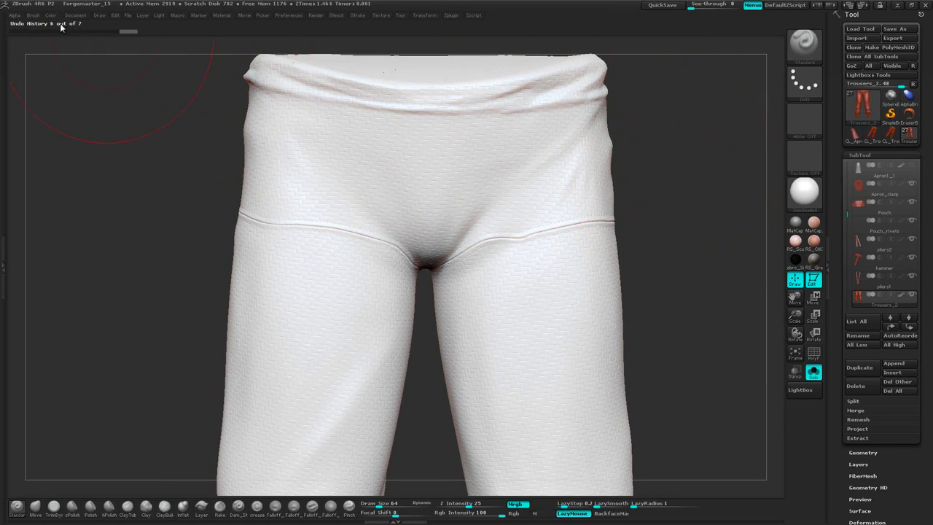
Dock the Color palette in the side tray so its picker and fill options stay open.
{"action": "left_click", "coordinate": [3, 206]}
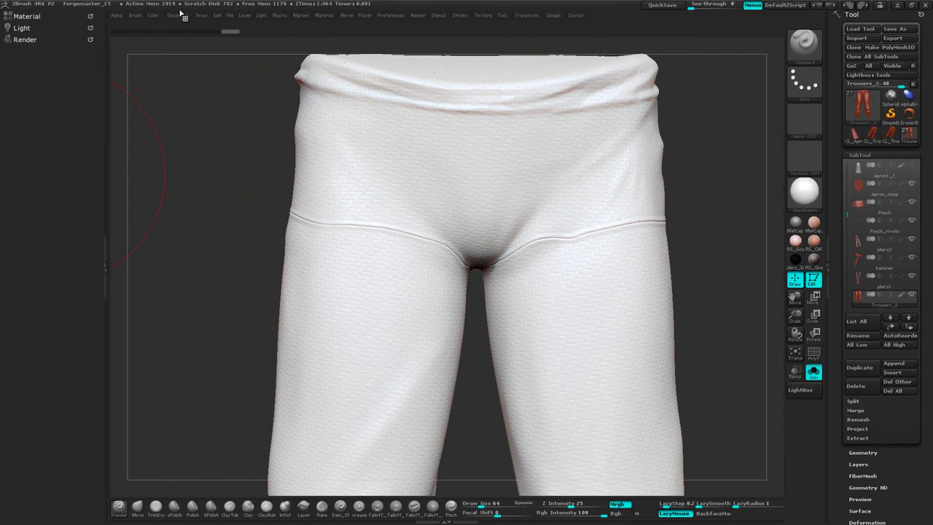
{"action": "left_click", "coordinate": [831, 248]}
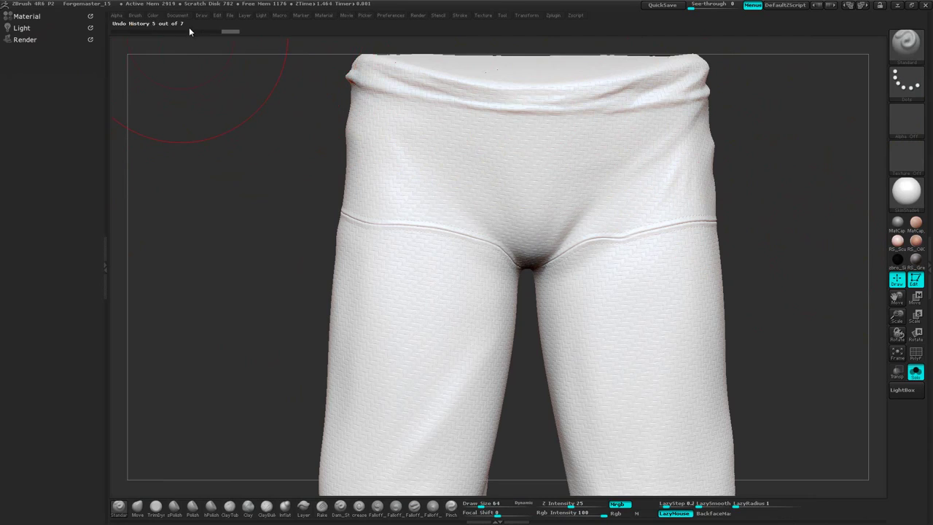
{"action": "left_click", "coordinate": [152, 17]}
{"action": "left_click", "coordinate": [153, 16]}
{"action": "left_click_drag", "start_coordinate": [153, 27], "coordinate": [52, 73]}
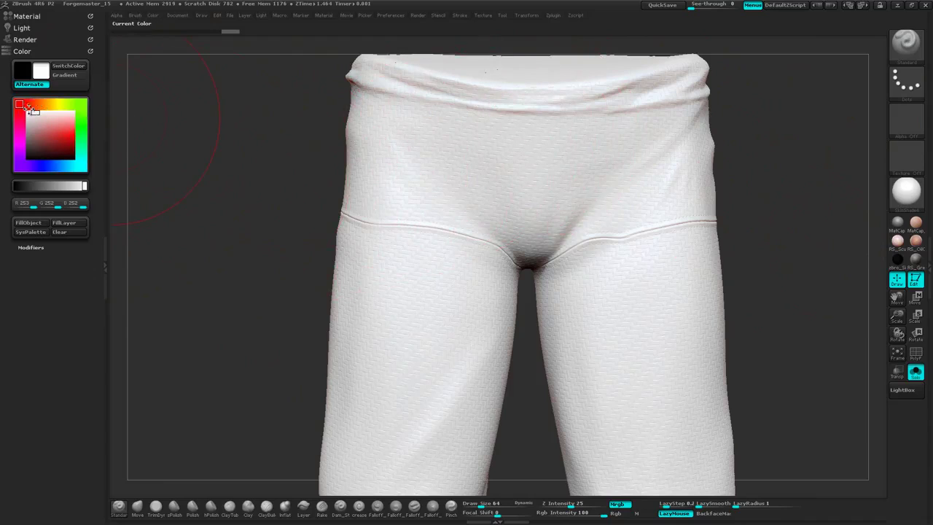
Pick a light warm grey with an orange hue, RGB 194, 189, 180, and fill the whole trousers object with it.
{"action": "left_click_drag", "start_coordinate": [52, 108], "coordinate": [46, 108]}
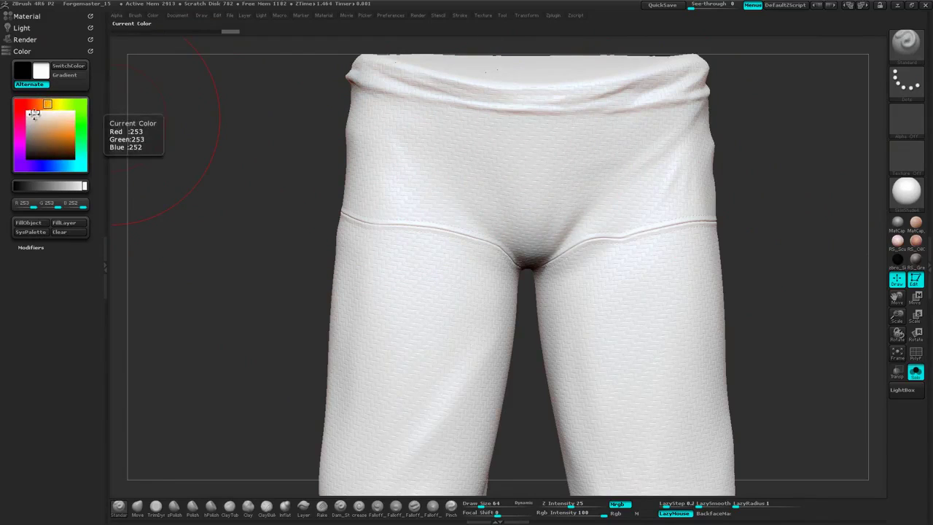
{"action": "left_click", "coordinate": [32, 120]}
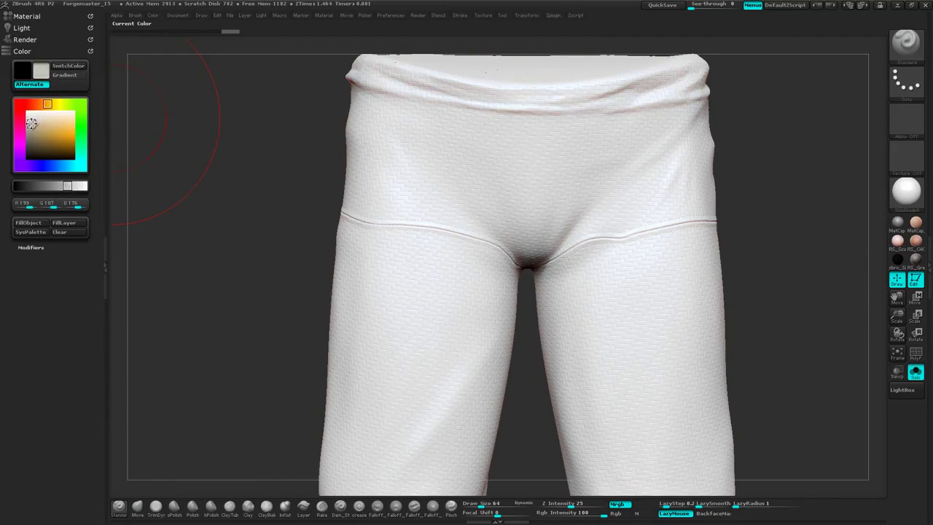
{"action": "left_click", "coordinate": [30, 123]}
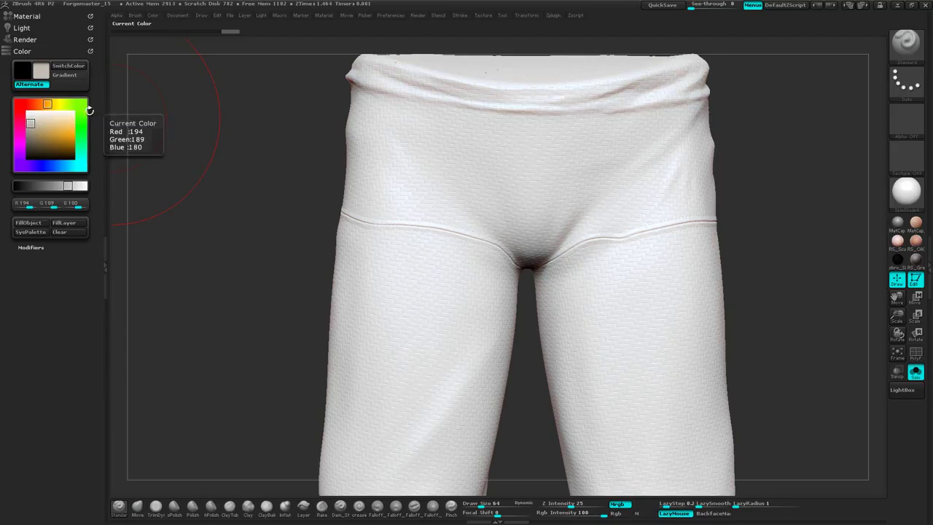
{"action": "left_click", "coordinate": [30, 222]}
{"action": "left_click_drag", "start_coordinate": [756, 138], "coordinate": [704, 170], "text": "alt"}
{"action": "key", "text": "space"}
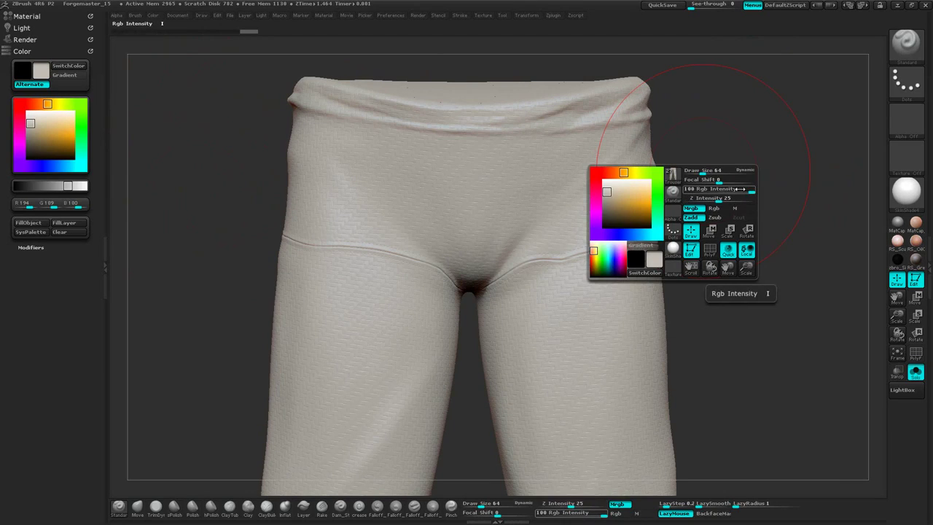
{"action": "key", "text": "shift+d"}
{"action": "key", "text": "shift+d"}
{"action": "key", "text": "d"}
{"action": "key", "text": "d"}
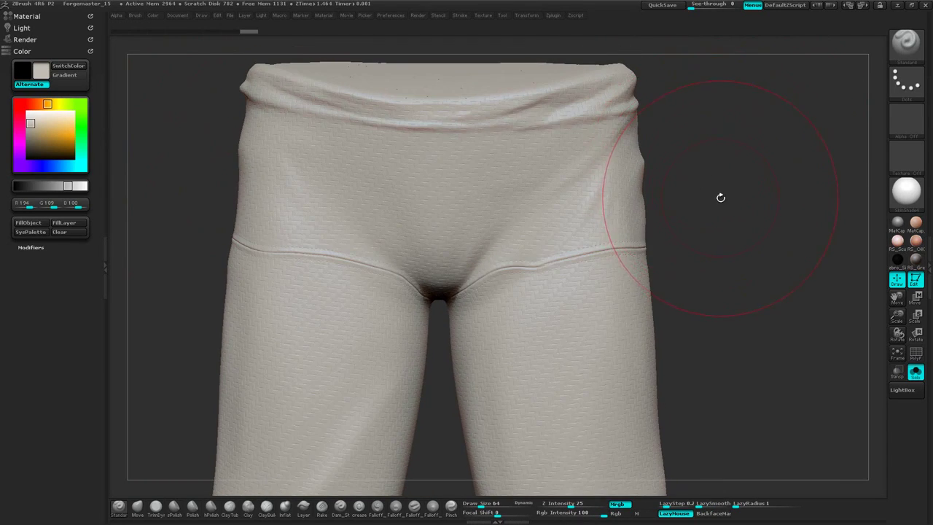
{"action": "key", "text": "space"}
{"action": "key", "text": "shift+d"}
{"action": "key", "text": "d"}
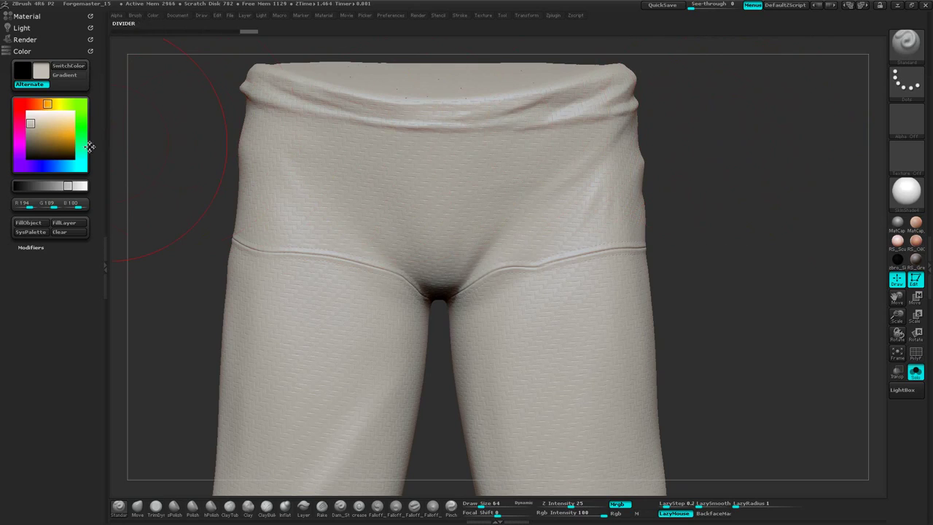
Try a darker brown, RGB 140, 131, 112, as the fill colour of the whole trousers object.
{"action": "left_click", "coordinate": [41, 123]}
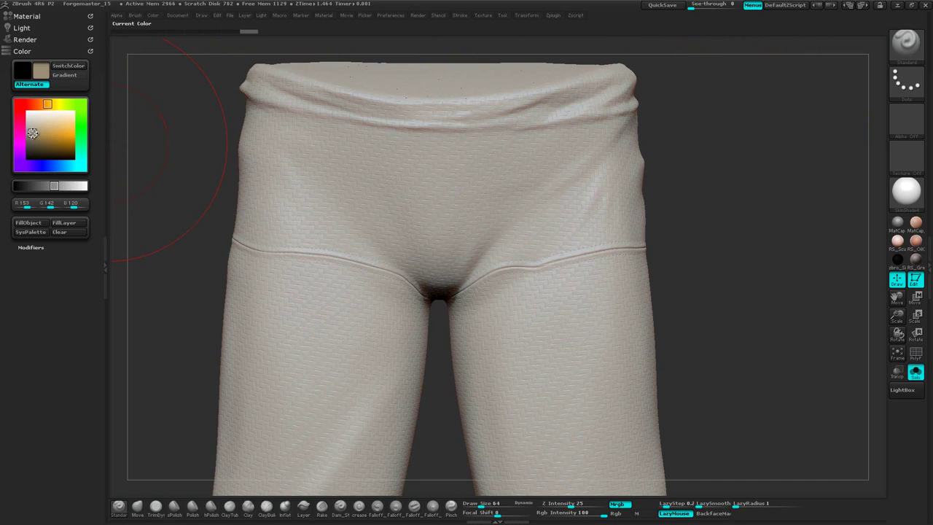
{"action": "left_click", "coordinate": [31, 134]}
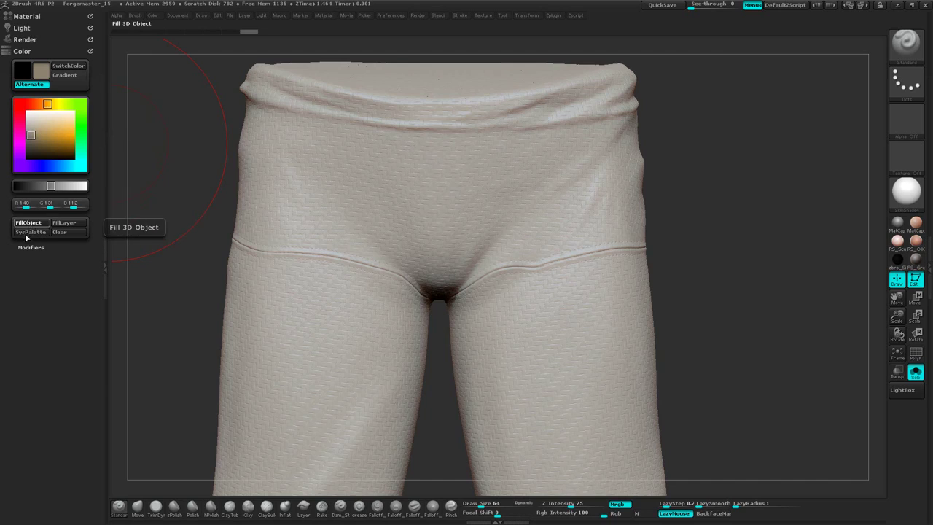
{"action": "left_click", "coordinate": [28, 222]}
{"action": "left_click_drag", "start_coordinate": [705, 143], "coordinate": [694, 211]}
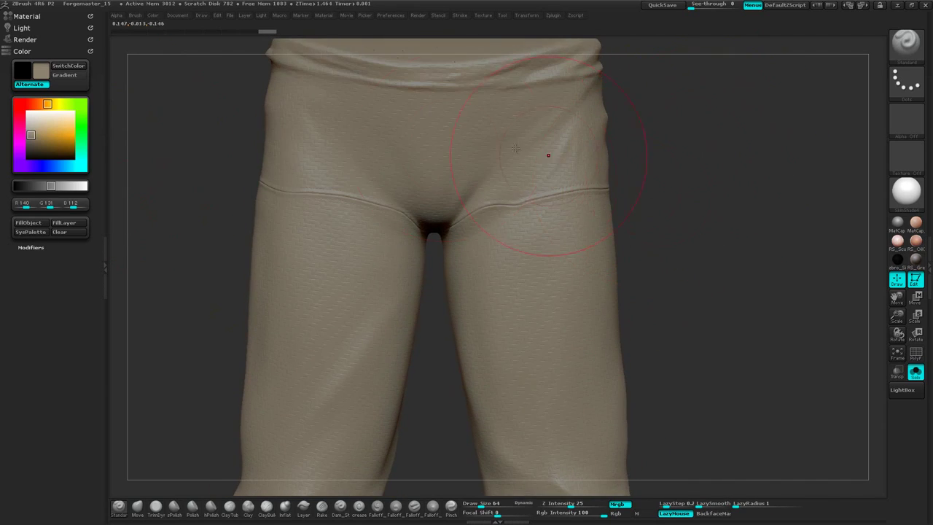
Pick a light beige, RGB 201, 193, 178, and fill the whole trousers object with it.
{"action": "left_click", "coordinate": [34, 122]}
{"action": "left_click_drag", "start_coordinate": [34, 122], "coordinate": [34, 123]}
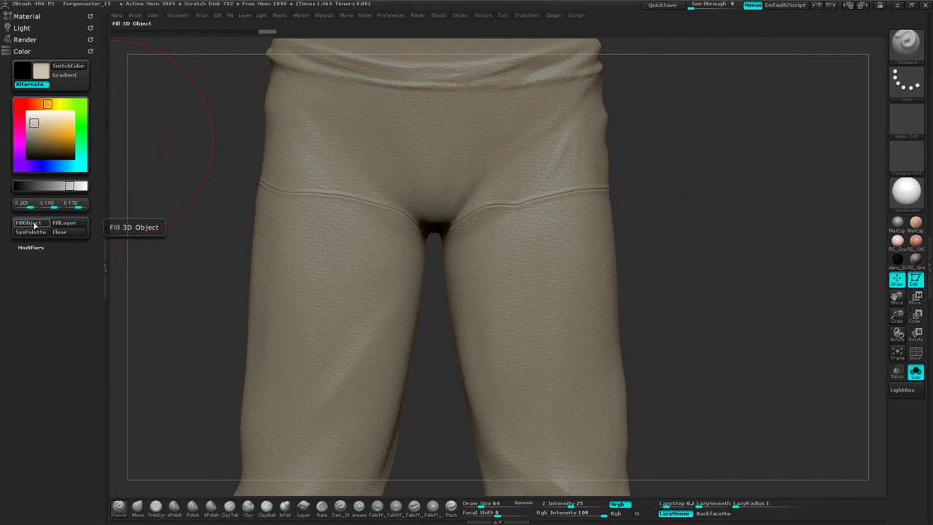
{"action": "left_click", "coordinate": [28, 223]}
{"action": "left_click_drag", "start_coordinate": [708, 156], "coordinate": [674, 169]}
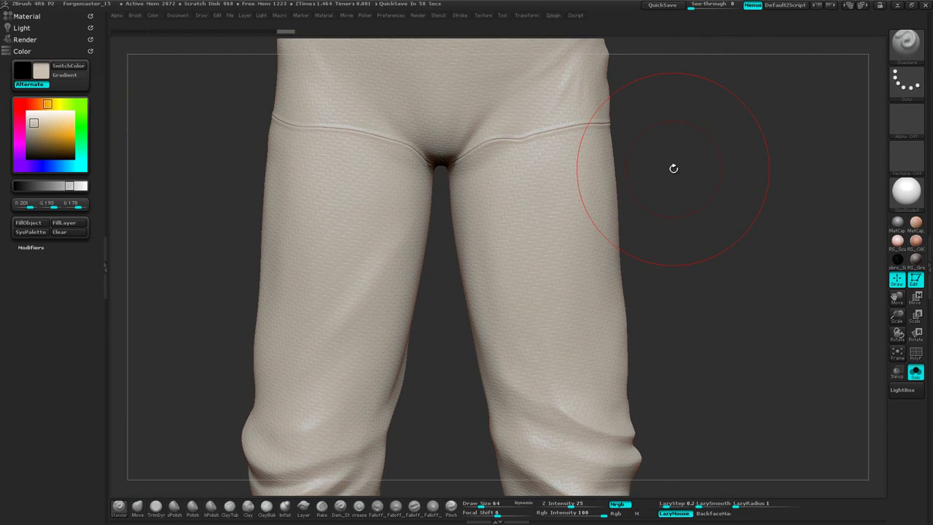
Mask the trousers by cavity to isolate the grooves of the fabric weave.
{"action": "left_click", "coordinate": [927, 252]}
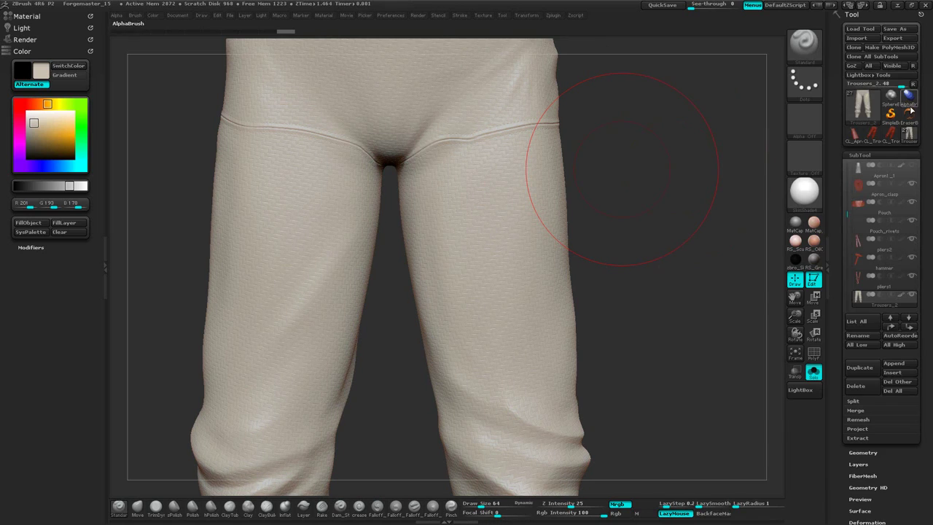
{"action": "scroll", "coordinate": [878, 282], "scroll_direction": "down", "scroll_amount": 5}
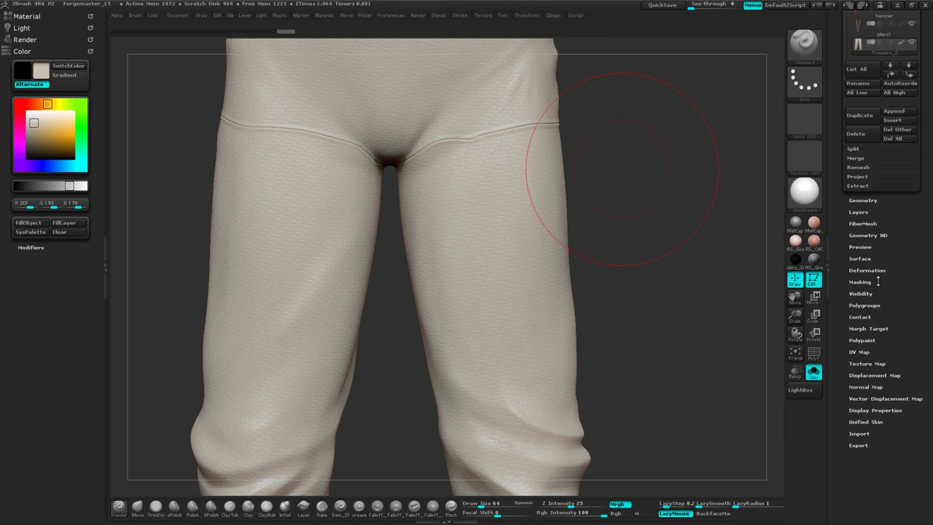
{"action": "left_click", "coordinate": [862, 282]}
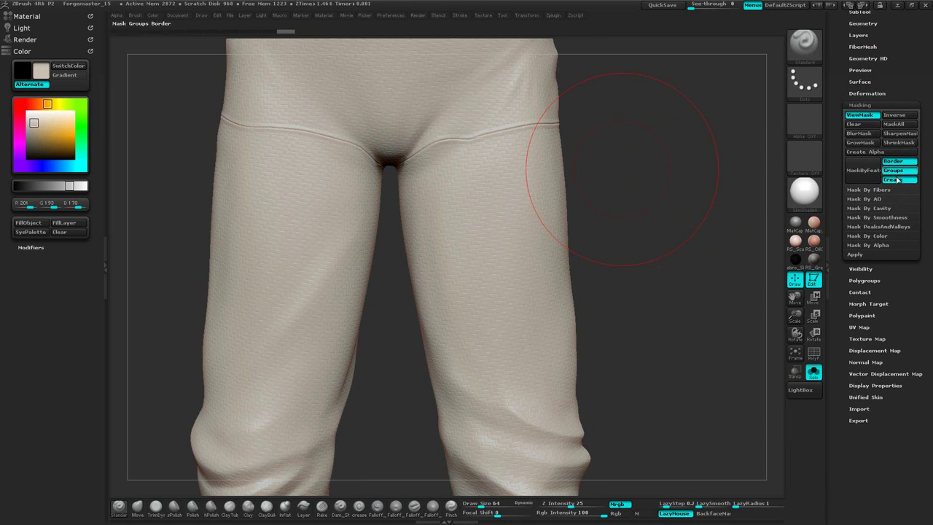
{"action": "left_click", "coordinate": [868, 209]}
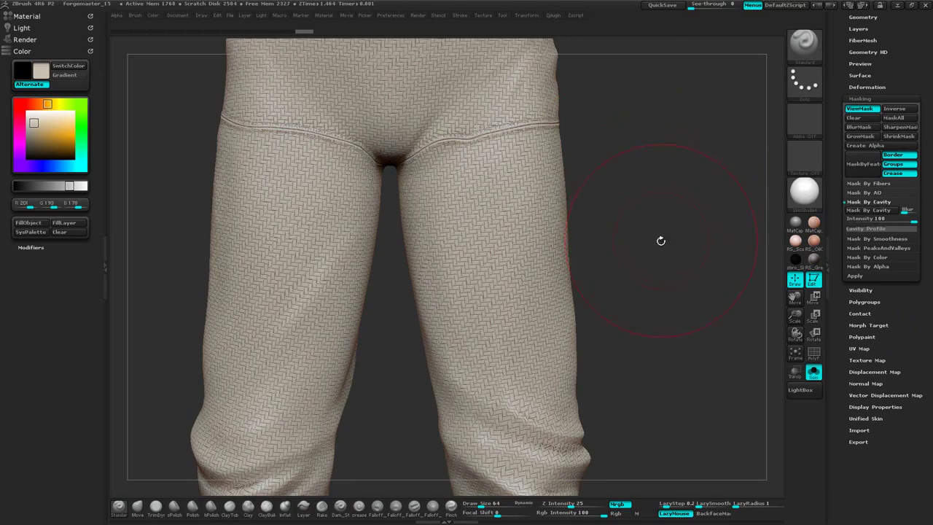
{"action": "left_click_drag", "start_coordinate": [633, 143], "coordinate": [677, 168], "text": "alt"}
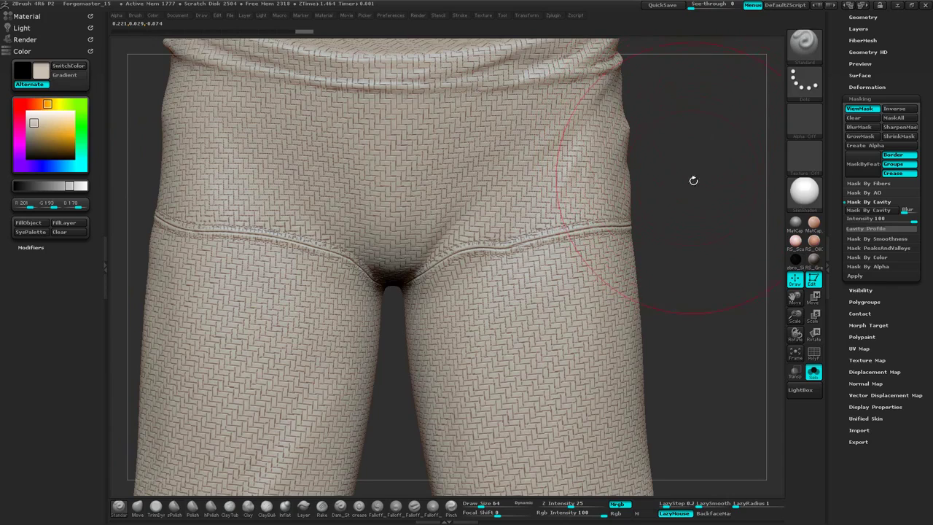
Invert the cavity mask so the weave grooves become paintable, and turn off the mask display.
{"action": "left_click_drag", "start_coordinate": [924, 99], "coordinate": [923, 95]}
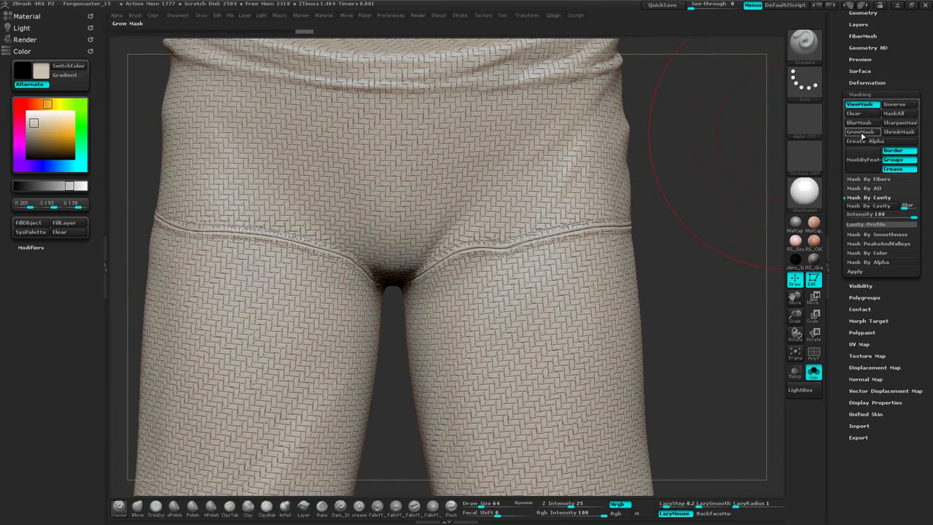
{"action": "left_click", "coordinate": [896, 104]}
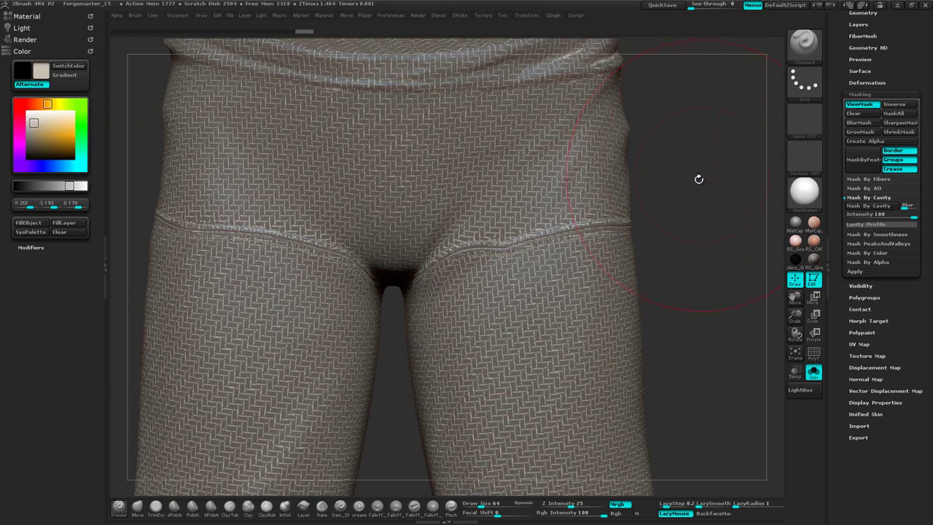
{"action": "left_click", "coordinate": [859, 104]}
{"action": "left_click_drag", "start_coordinate": [661, 177], "coordinate": [589, 154]}
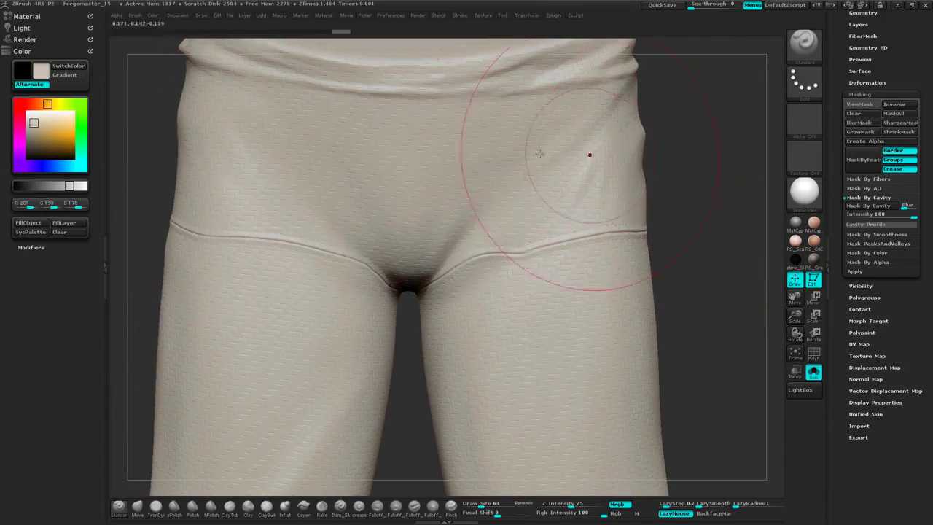
Pick a dark warm grey, RGB 111, 103, 96, as the paint colour for the weave grooves.
{"action": "left_click", "coordinate": [42, 106]}
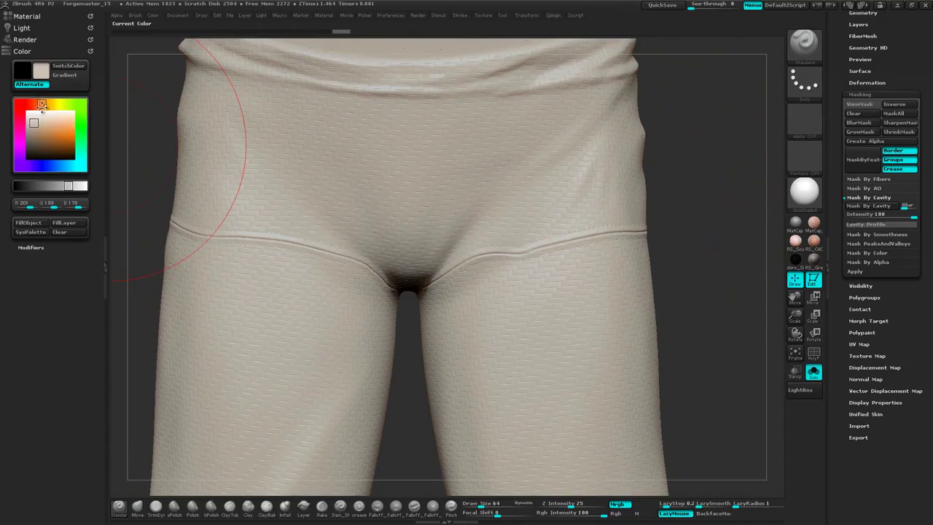
{"action": "left_click", "coordinate": [36, 130]}
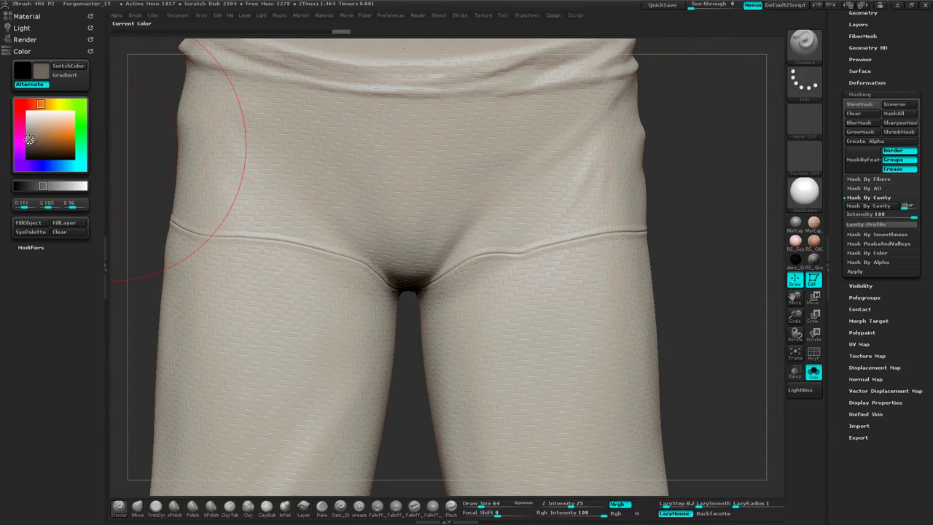
{"action": "left_click_drag", "start_coordinate": [687, 104], "coordinate": [710, 167]}
{"action": "right_click", "coordinate": [709, 166]}
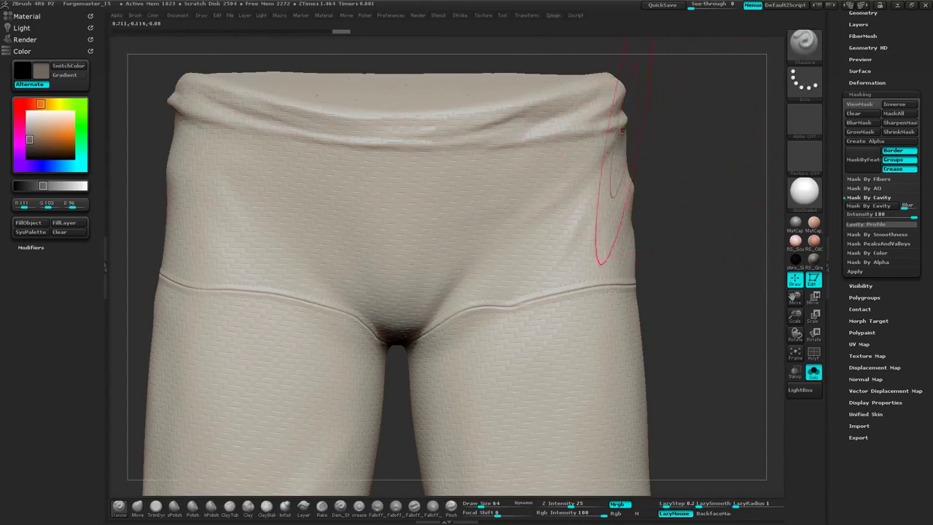
Set the Standard brush to the Color Spray stroke with Alpha 07.
{"action": "left_click", "coordinate": [805, 84]}
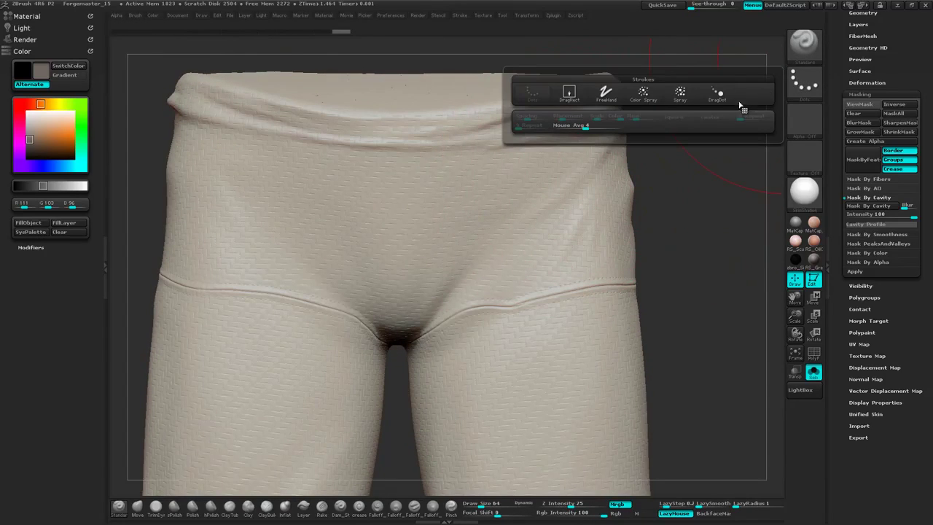
{"action": "left_click", "coordinate": [649, 100]}
{"action": "left_click", "coordinate": [804, 118]}
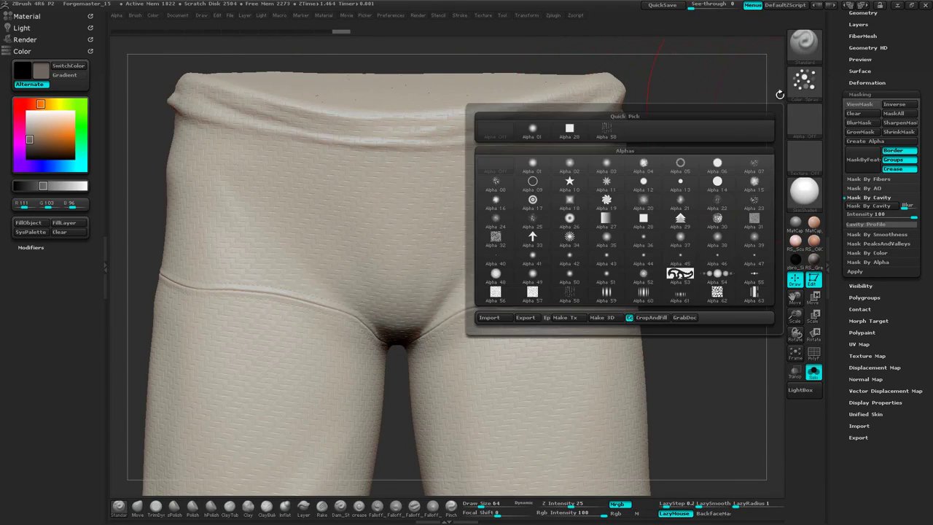
{"action": "left_click_drag", "start_coordinate": [700, 161], "coordinate": [715, 153]}
{"action": "left_click", "coordinate": [805, 119]}
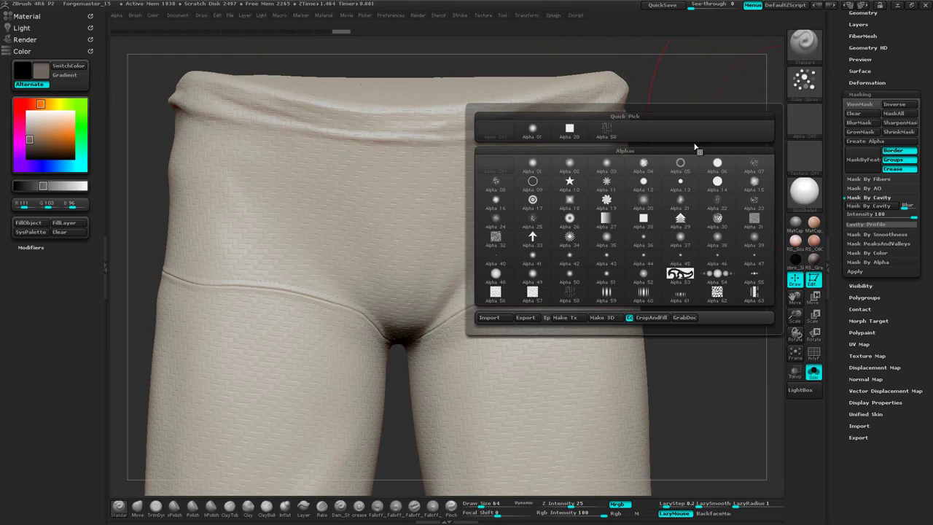
{"action": "left_click", "coordinate": [761, 170]}
Set the brush's Rgb Intensity to 61, limit it to the Rgb channel, and hide the tray holding the colour palette.
{"action": "key", "text": "space"}
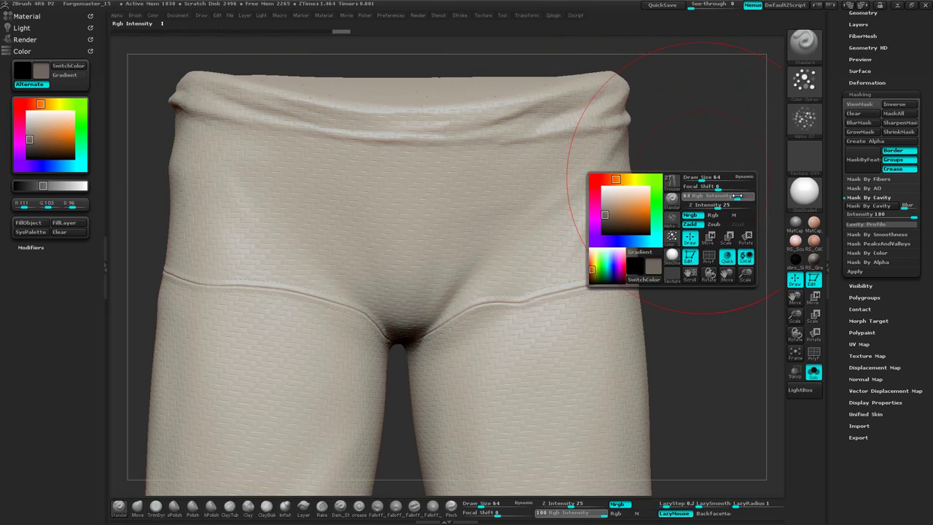
{"action": "left_click_drag", "start_coordinate": [737, 195], "coordinate": [734, 196]}
{"action": "key", "text": "space"}
{"action": "left_click", "coordinate": [731, 235]}
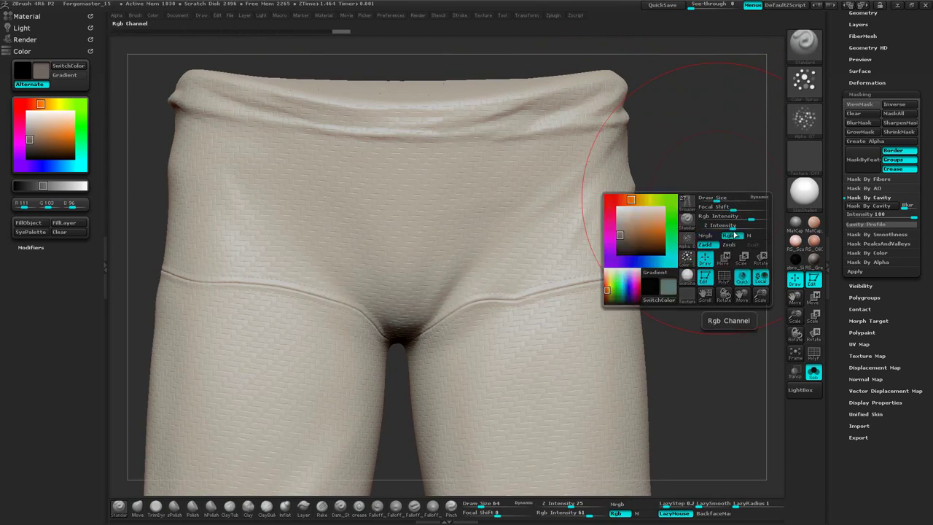
{"action": "left_click", "coordinate": [105, 266]}
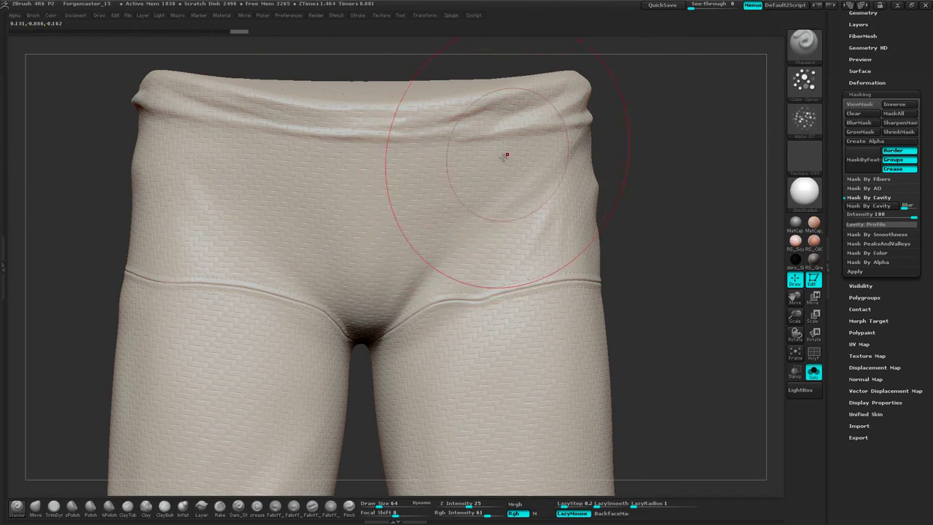
Undo a test spray stroke on the front of the trousers and switch the brush alpha to BrushAlpha.
{"action": "mouse_move", "coordinate": [507, 154]}
{"action": "left_mouse_down"}
{"action": "mouse_move", "coordinate": [437, 219]}
{"action": "mouse_move", "coordinate": [503, 180]}
{"action": "mouse_move", "coordinate": [653, 158]}
{"action": "mouse_move", "coordinate": [660, 169]}
{"action": "left_mouse_up"}
{"action": "key", "text": "ctrl+z"}
{"action": "key", "text": "space"}
{"action": "left_click", "coordinate": [658, 206]}
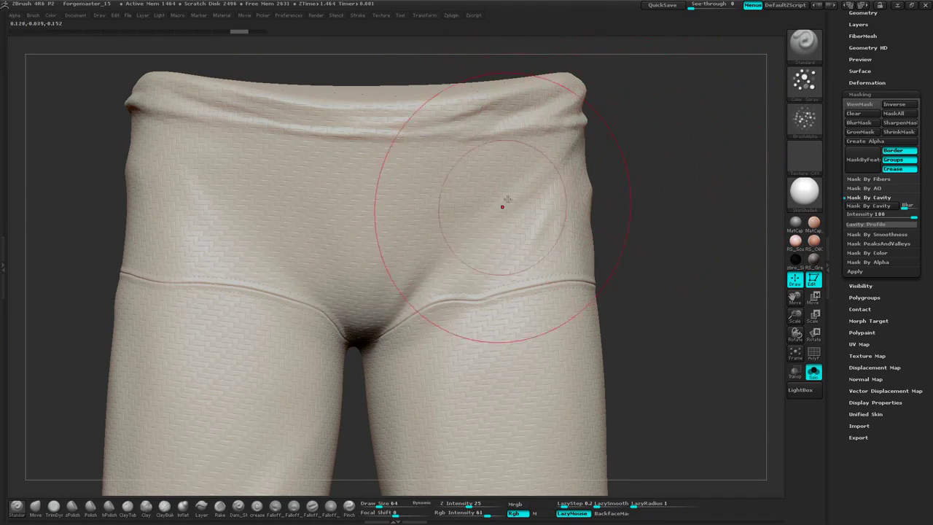
Spray the dark warm grey over the weave at the front of the left hip, crotch and upper thigh.
{"action": "left_click_drag", "start_coordinate": [483, 212], "coordinate": [403, 362]}
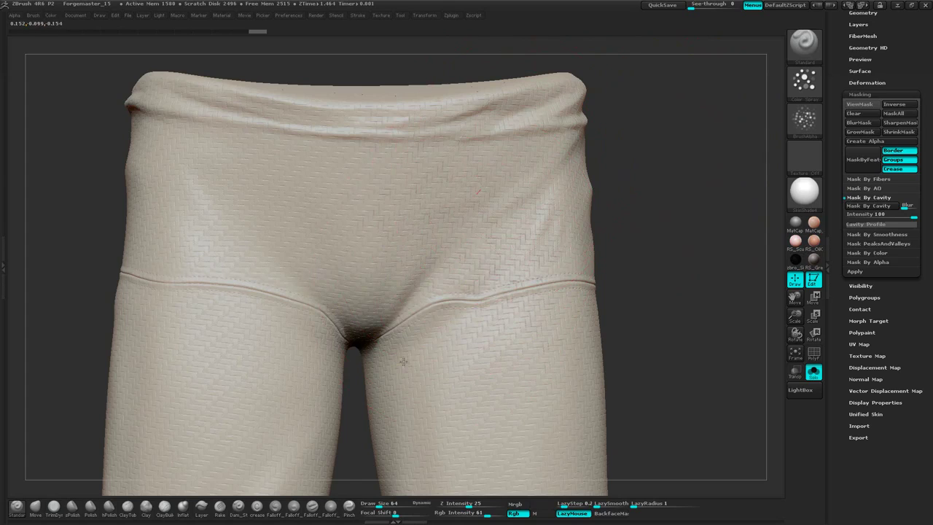
{"action": "left_click_drag", "start_coordinate": [487, 193], "coordinate": [382, 316]}
{"action": "mouse_move", "coordinate": [647, 169]}
{"action": "left_mouse_down", "text": "alt"}
{"action": "mouse_move", "coordinate": [624, 185]}
{"action": "mouse_move", "coordinate": [618, 124]}
{"action": "left_mouse_up", "text": "alt"}
Reduce the draw size to 48 and spray the warm grey down the front of the left thigh.
{"action": "key", "text": "space"}
{"action": "left_click_drag", "start_coordinate": [655, 174], "coordinate": [650, 173]}
{"action": "mouse_move", "coordinate": [514, 231]}
{"action": "left_mouse_down"}
{"action": "mouse_move", "coordinate": [458, 302]}
{"action": "mouse_move", "coordinate": [438, 379]}
{"action": "left_mouse_up"}
{"action": "mouse_move", "coordinate": [481, 232]}
{"action": "left_mouse_down"}
{"action": "mouse_move", "coordinate": [484, 326]}
{"action": "mouse_move", "coordinate": [533, 356]}
{"action": "left_mouse_up"}
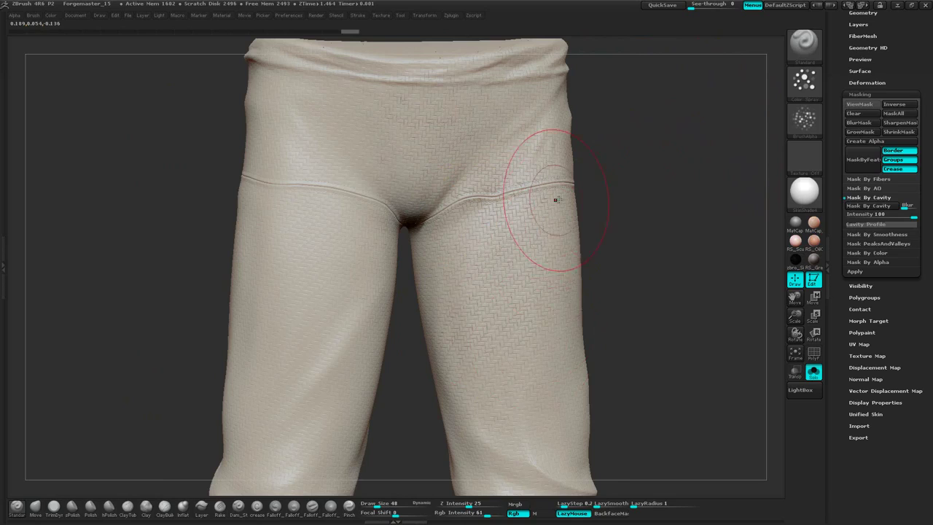
Spray the warm grey over the front of the right hip and thigh and round onto the leg's outer side.
{"action": "left_click_drag", "start_coordinate": [629, 298], "coordinate": [643, 258], "text": "alt"}
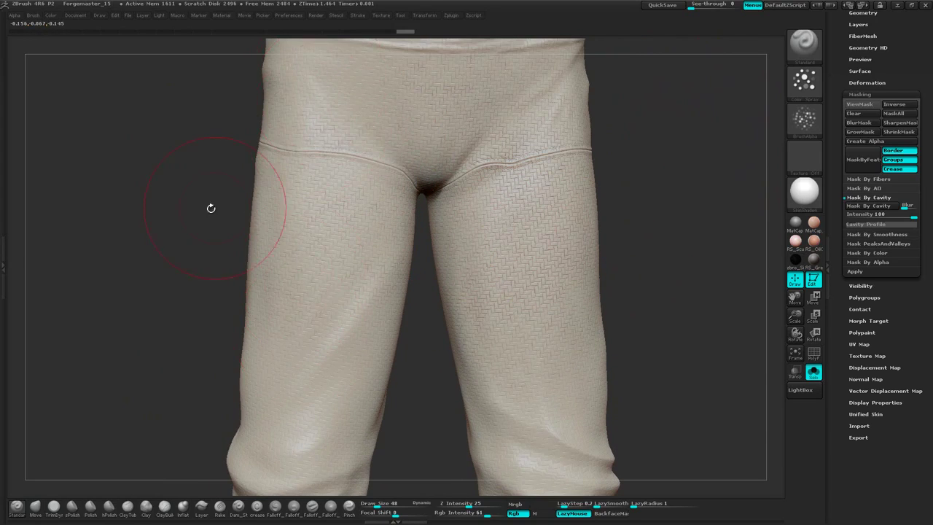
{"action": "mouse_move", "coordinate": [186, 170]}
{"action": "left_mouse_down", "text": "alt"}
{"action": "mouse_move", "coordinate": [190, 252]}
{"action": "mouse_move", "coordinate": [256, 248]}
{"action": "left_mouse_up", "text": "alt"}
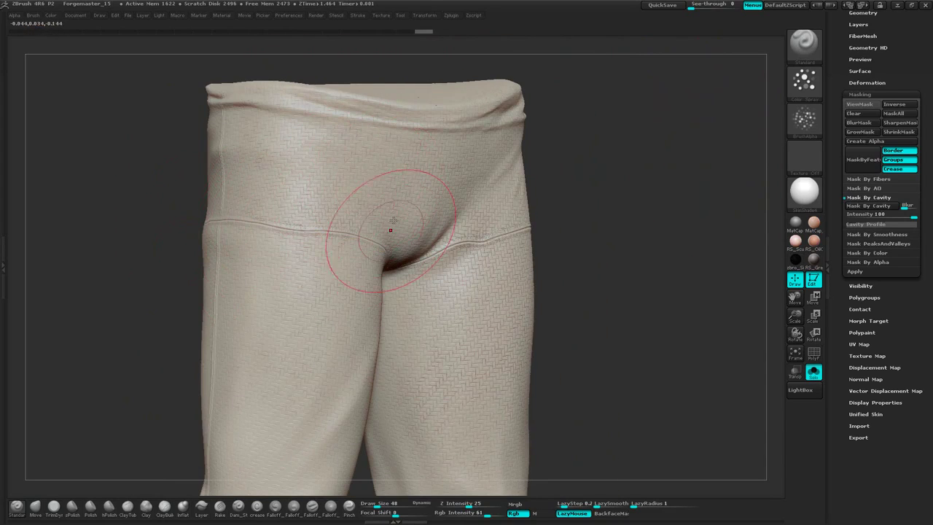
{"action": "mouse_move", "coordinate": [219, 199]}
{"action": "left_mouse_down"}
{"action": "mouse_move", "coordinate": [524, 255]}
{"action": "mouse_move", "coordinate": [523, 221]}
{"action": "mouse_move", "coordinate": [314, 131]}
{"action": "left_mouse_up"}
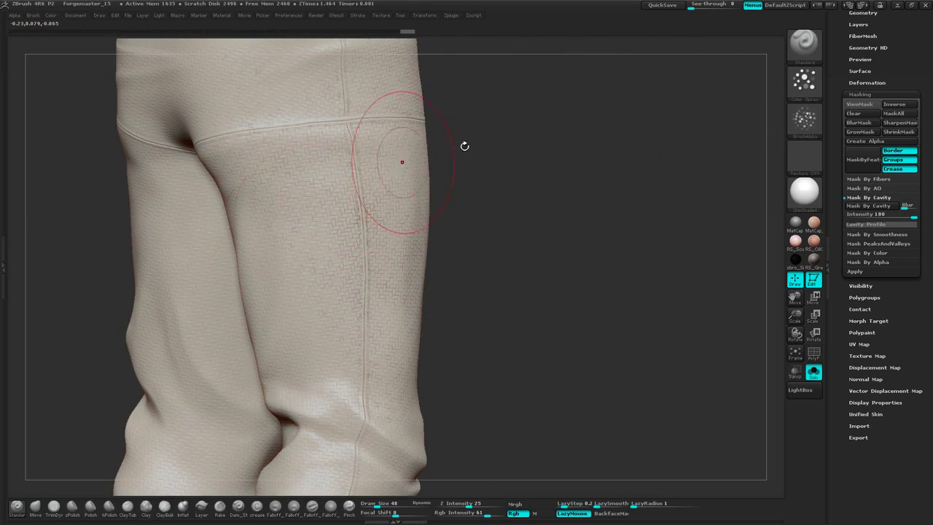
Spray the warm grey across the seat and the backs of both thighs.
{"action": "left_click_drag", "start_coordinate": [464, 146], "coordinate": [413, 185]}
{"action": "left_click_drag", "start_coordinate": [217, 231], "coordinate": [243, 162]}
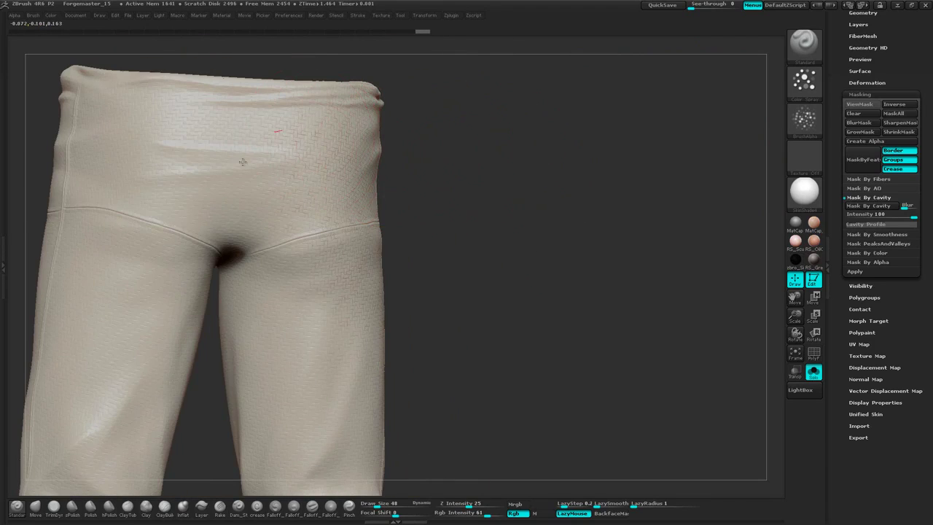
{"action": "left_click_drag", "start_coordinate": [437, 209], "coordinate": [431, 166], "text": "alt"}
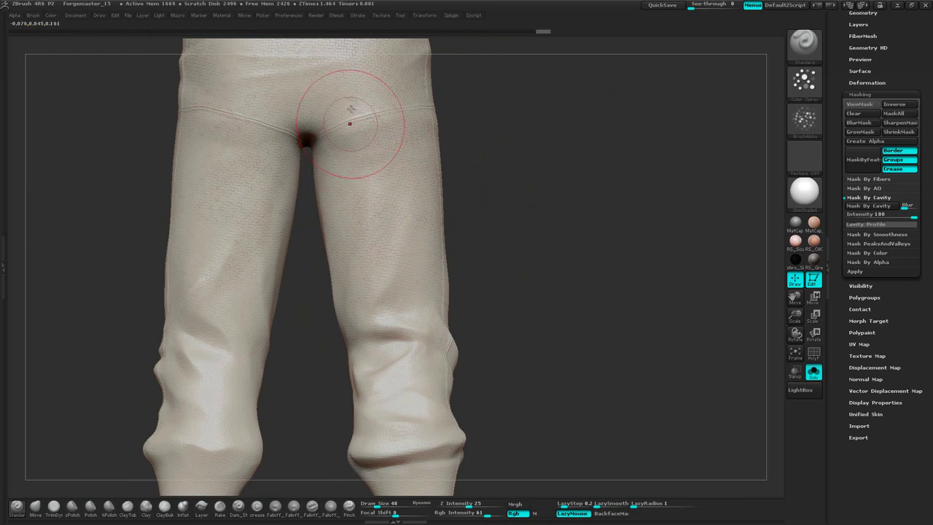
{"action": "left_click_drag", "start_coordinate": [466, 138], "coordinate": [466, 185], "text": "alt"}
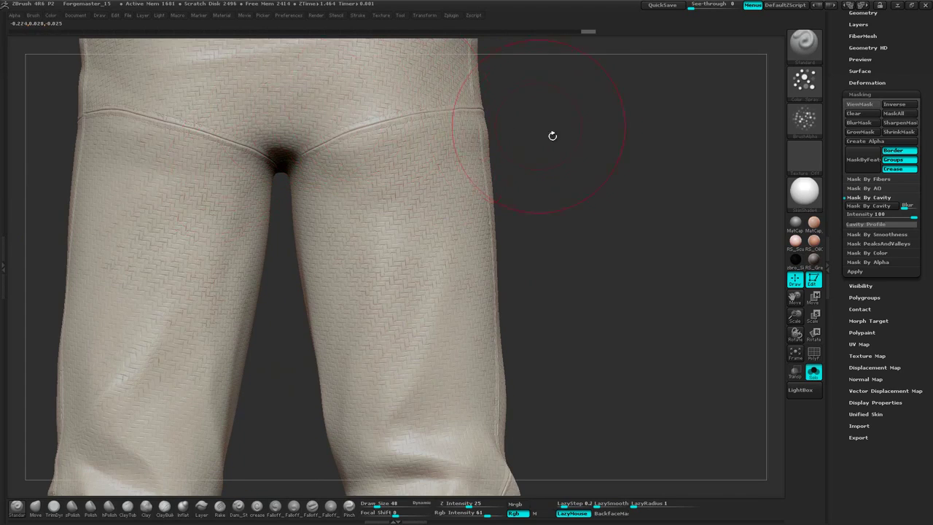
{"action": "left_click_drag", "start_coordinate": [553, 136], "coordinate": [564, 204], "text": "alt"}
{"action": "left_click_drag", "start_coordinate": [542, 172], "coordinate": [524, 192]}
Spray the warm grey along the left leg's outer seam, over the knee folds and down to the hem.
{"action": "left_click_drag", "start_coordinate": [452, 351], "coordinate": [527, 211], "text": "alt"}
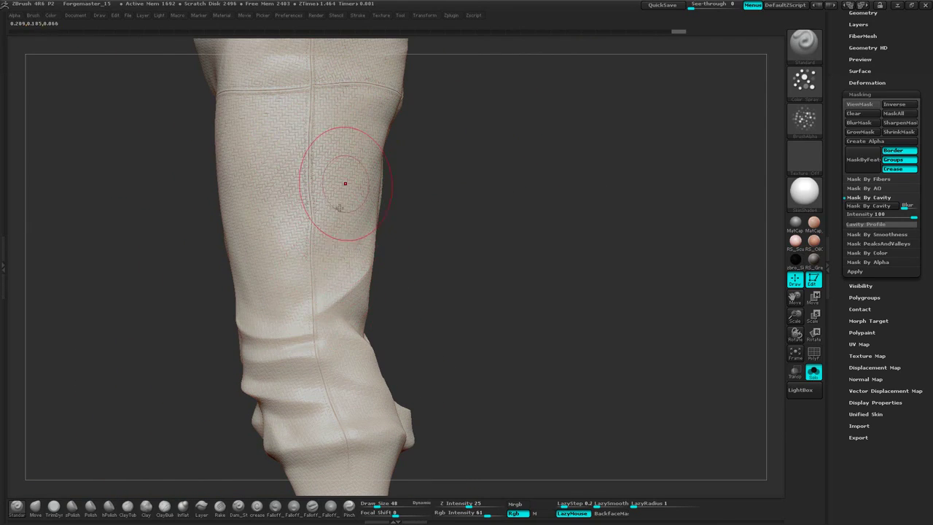
{"action": "mouse_move", "coordinate": [467, 244]}
{"action": "left_mouse_down"}
{"action": "mouse_move", "coordinate": [500, 146]}
{"action": "mouse_move", "coordinate": [504, 166]}
{"action": "mouse_move", "coordinate": [333, 189]}
{"action": "left_mouse_up"}
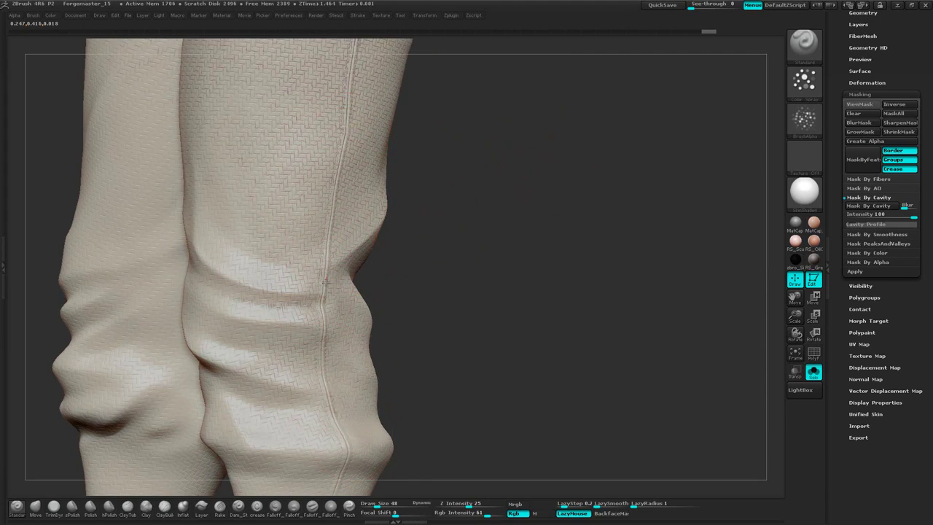
{"action": "left_click_drag", "start_coordinate": [442, 334], "coordinate": [380, 262]}
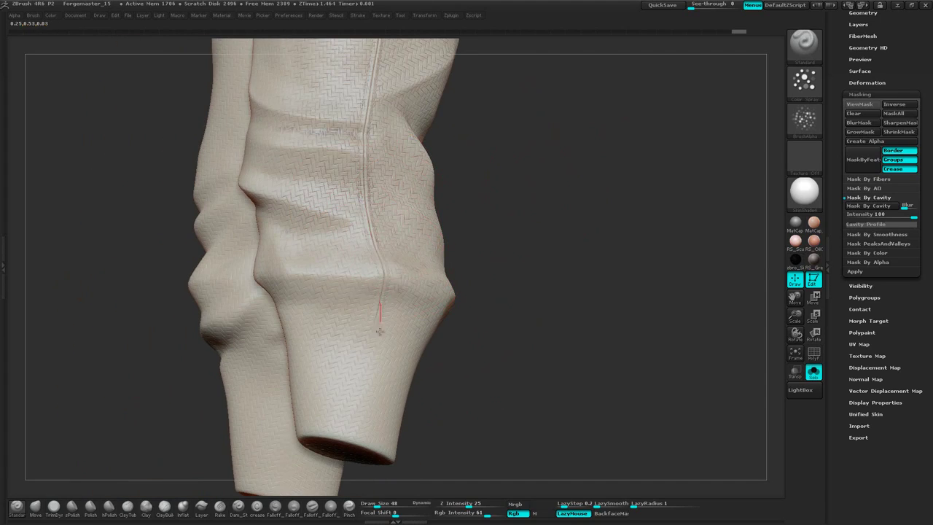
{"action": "left_click_drag", "start_coordinate": [379, 332], "coordinate": [378, 279]}
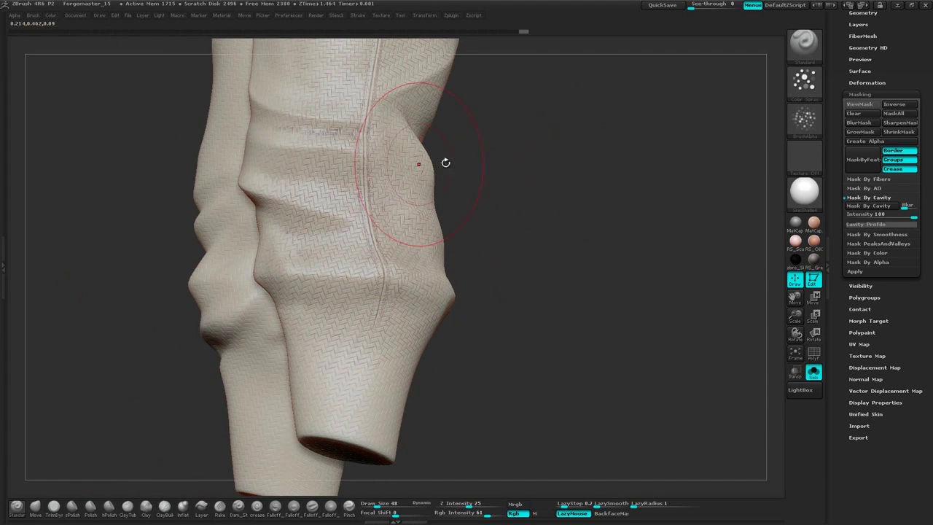
Spray the warm grey over the front of the left lower leg and up the thigh to the crotch.
{"action": "left_click_drag", "start_coordinate": [444, 158], "coordinate": [310, 288]}
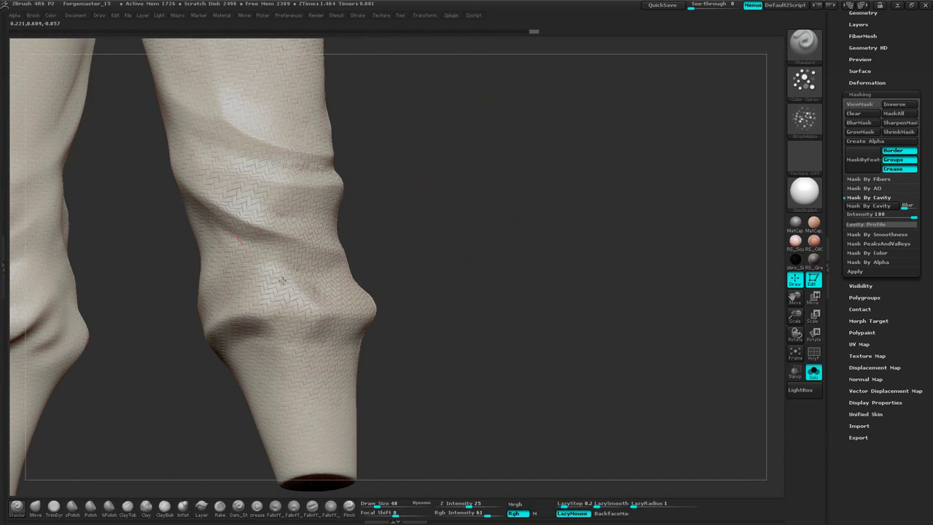
{"action": "left_click_drag", "start_coordinate": [434, 178], "coordinate": [304, 215]}
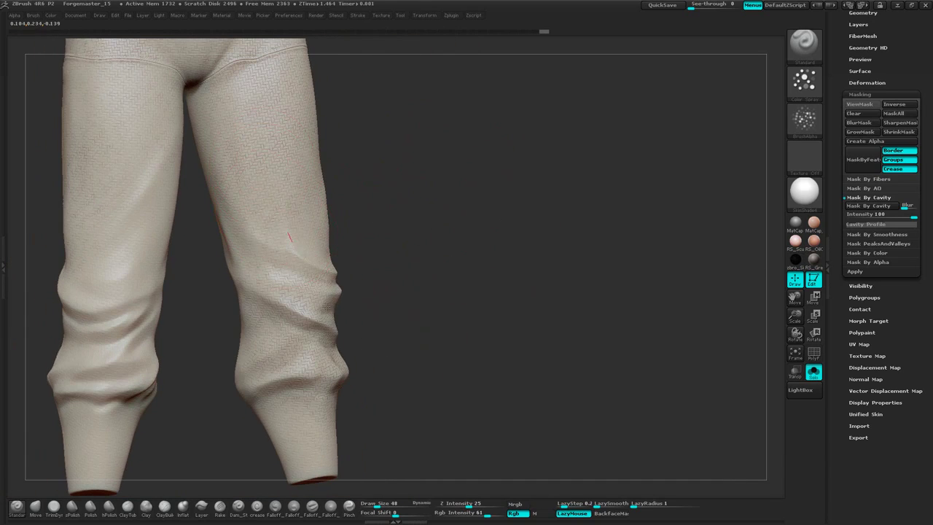
{"action": "mouse_move", "coordinate": [396, 135]}
{"action": "left_mouse_down", "text": "alt"}
{"action": "mouse_move", "coordinate": [433, 284]}
{"action": "mouse_move", "coordinate": [379, 212]}
{"action": "left_mouse_up", "text": "alt"}
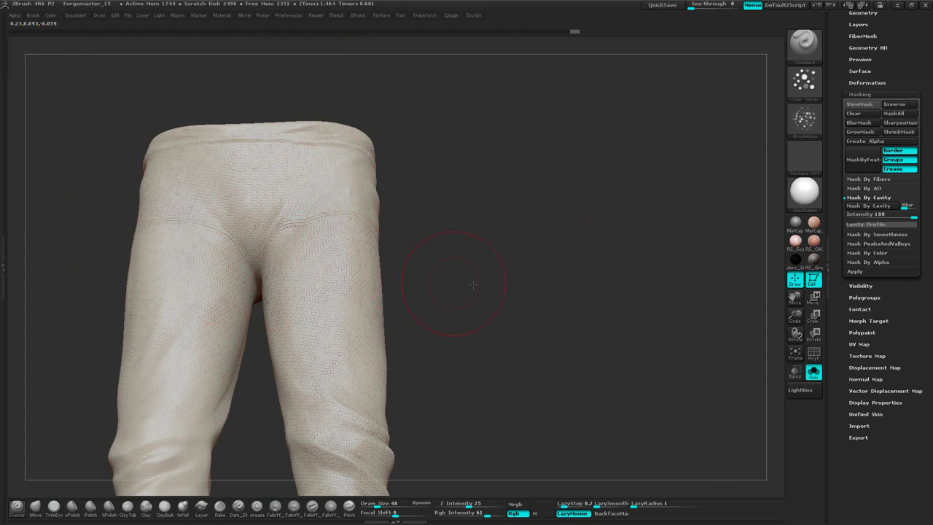
{"action": "left_click_drag", "start_coordinate": [437, 291], "coordinate": [262, 196]}
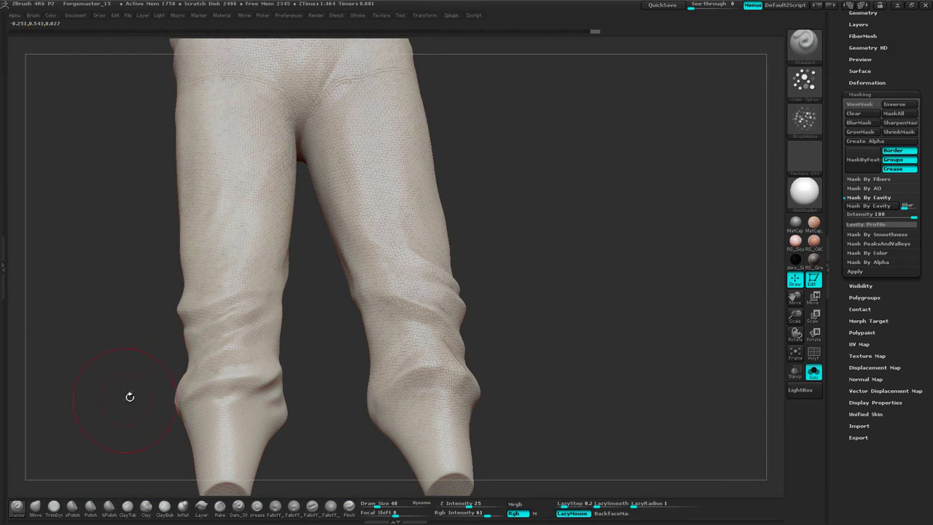
Spray the warm grey along the right leg's outer seam, from the lower folds up to the hip.
{"action": "left_click_drag", "start_coordinate": [130, 396], "coordinate": [286, 197]}
{"action": "left_click_drag", "start_coordinate": [320, 271], "coordinate": [288, 292]}
{"action": "left_click_drag", "start_coordinate": [219, 321], "coordinate": [262, 265]}
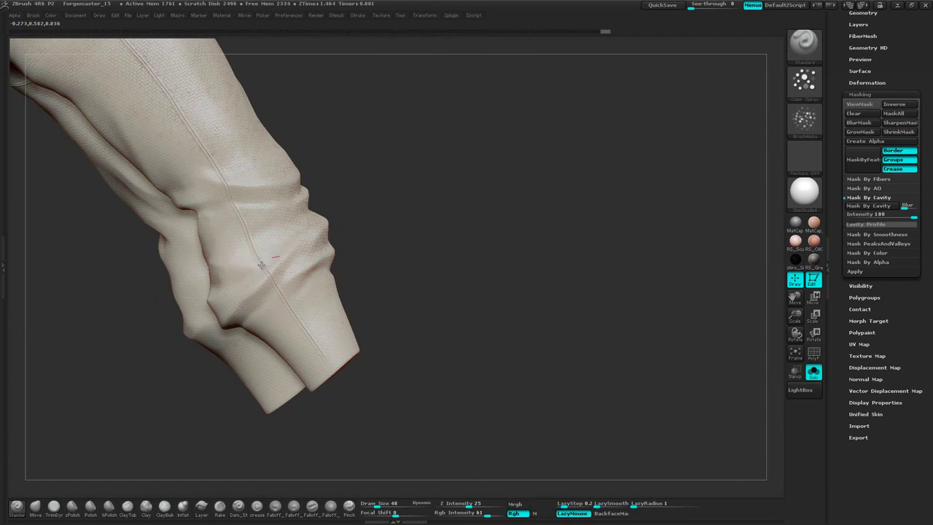
{"action": "left_click_drag", "start_coordinate": [316, 130], "coordinate": [302, 198]}
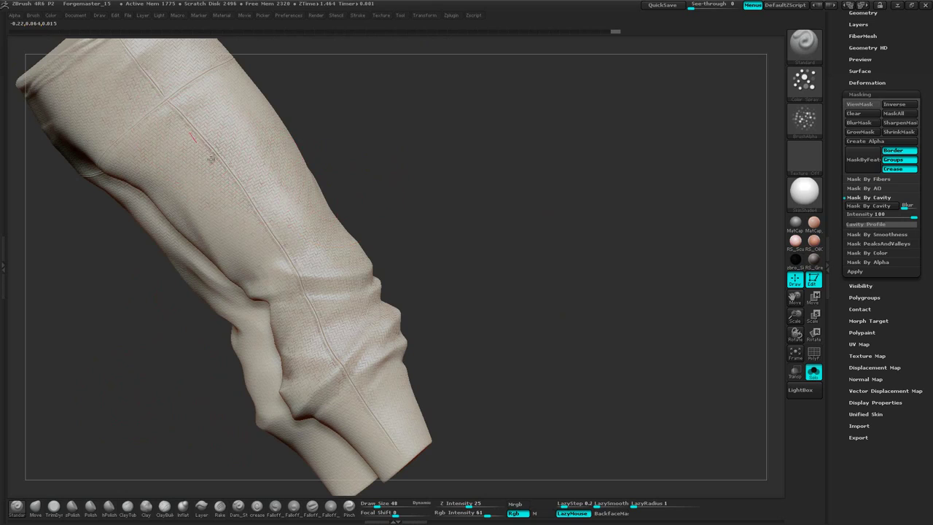
Spray the warm grey over the back of the right thigh and the folds of the lower leg.
{"action": "left_click_drag", "start_coordinate": [314, 131], "coordinate": [367, 134]}
{"action": "left_click_drag", "start_coordinate": [177, 178], "coordinate": [175, 222]}
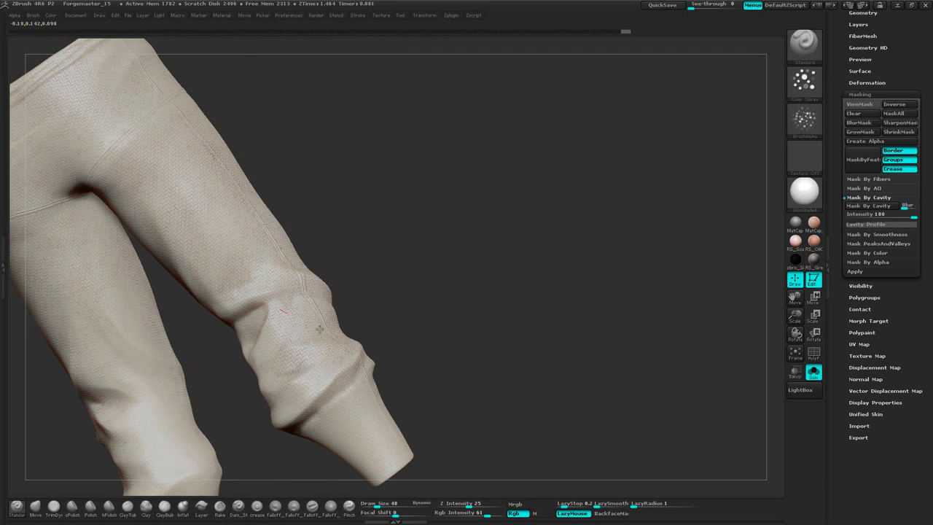
{"action": "left_click_drag", "start_coordinate": [318, 330], "coordinate": [347, 183]}
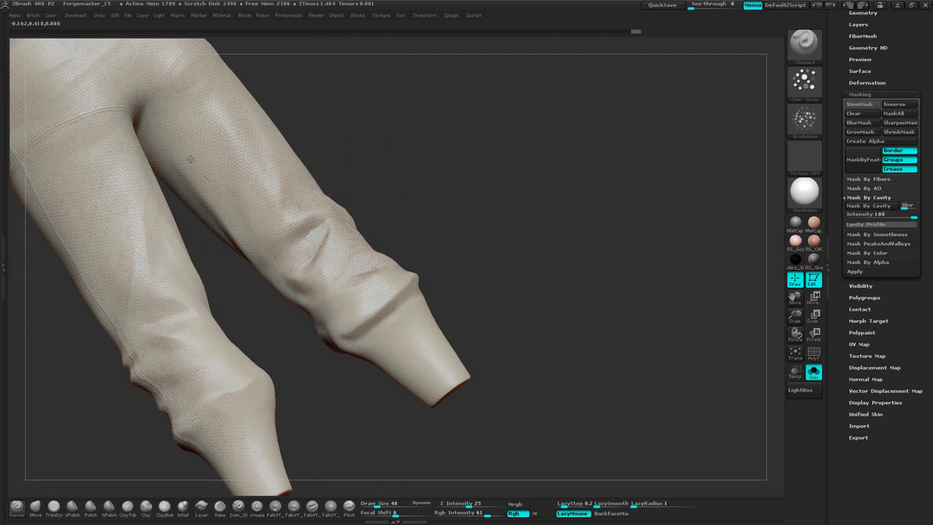
{"action": "left_click_drag", "start_coordinate": [286, 374], "coordinate": [376, 274]}
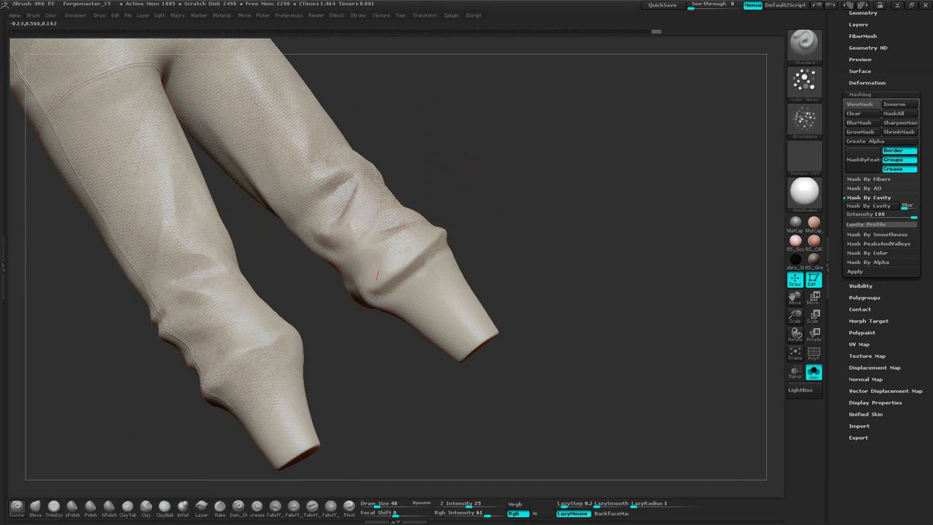
Finish spraying the warm grey into the weave on the remaining parts of the trousers.
{"action": "mouse_move", "coordinate": [499, 143]}
{"action": "left_mouse_down"}
{"action": "mouse_move", "coordinate": [459, 146]}
{"action": "mouse_move", "coordinate": [479, 225]}
{"action": "mouse_move", "coordinate": [386, 185]}
{"action": "left_mouse_up"}
{"action": "left_click_drag", "start_coordinate": [499, 155], "coordinate": [424, 204]}
{"action": "left_click_drag", "start_coordinate": [621, 151], "coordinate": [686, 148]}
{"action": "mouse_move", "coordinate": [732, 210]}
{"action": "left_mouse_down", "text": "alt"}
{"action": "mouse_move", "coordinate": [607, 134]}
{"action": "mouse_move", "coordinate": [617, 156]}
{"action": "left_mouse_up", "text": "alt"}
{"action": "left_click_drag", "start_coordinate": [701, 128], "coordinate": [606, 217], "text": "alt"}
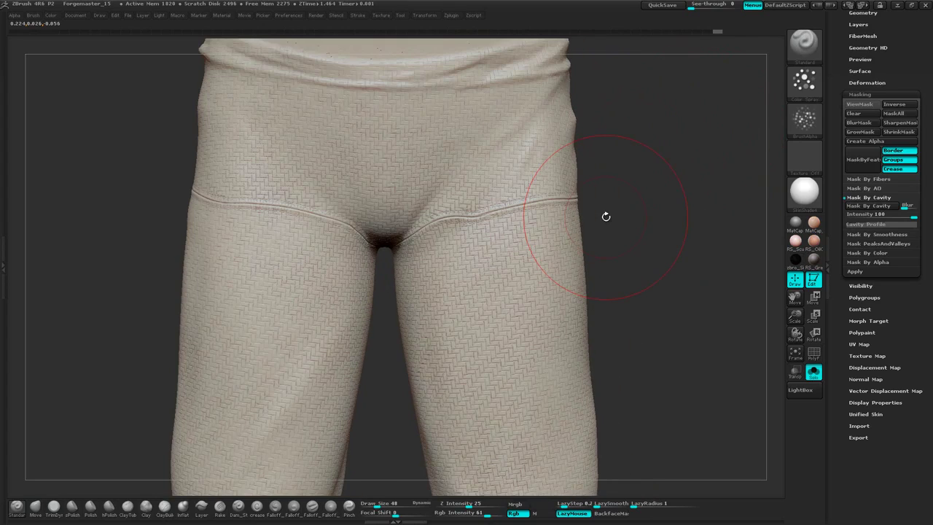
Touch up the warm grey spray on the waistband folds, around the hips and over the back of the thighs and lower legs.
{"action": "left_click_drag", "start_coordinate": [643, 139], "coordinate": [573, 174], "text": "alt"}
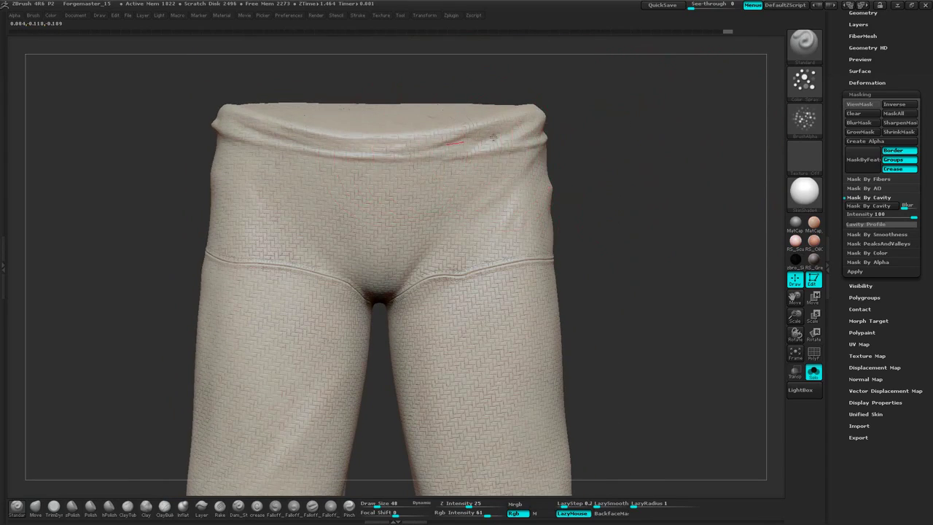
{"action": "left_click_drag", "start_coordinate": [635, 140], "coordinate": [581, 177]}
{"action": "left_click_drag", "start_coordinate": [681, 151], "coordinate": [531, 219]}
{"action": "left_click_drag", "start_coordinate": [733, 156], "coordinate": [612, 148], "text": "alt"}
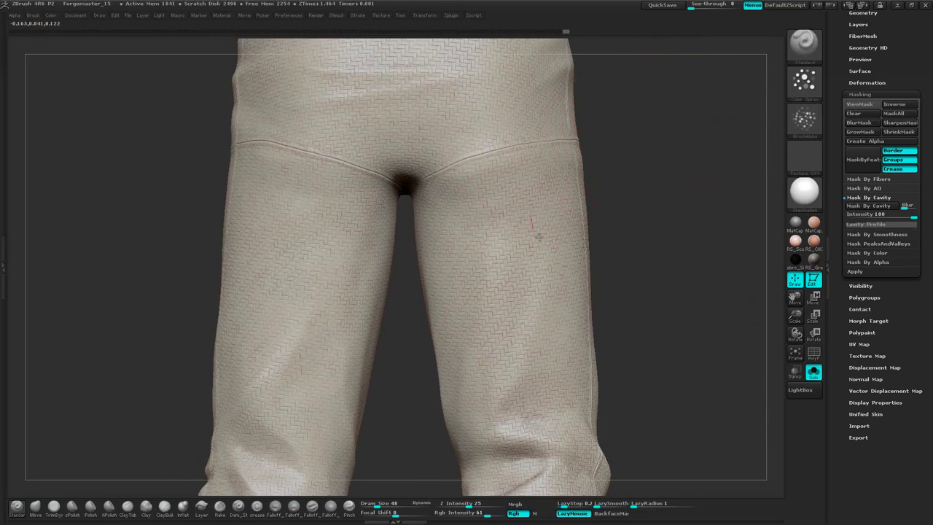
{"action": "left_click_drag", "start_coordinate": [638, 280], "coordinate": [637, 107], "text": "alt"}
{"action": "left_click_drag", "start_coordinate": [637, 307], "coordinate": [481, 212], "text": "alt"}
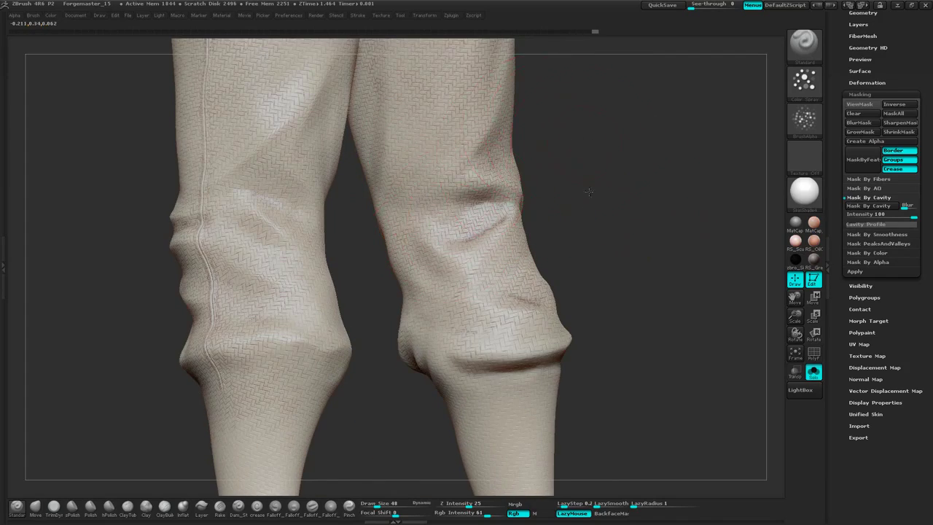
Spray a final pass of warm grey over the front of the hips, thighs and waistband.
{"action": "left_click_drag", "start_coordinate": [589, 192], "coordinate": [576, 377], "text": "alt"}
{"action": "left_click_drag", "start_coordinate": [579, 229], "coordinate": [653, 232]}
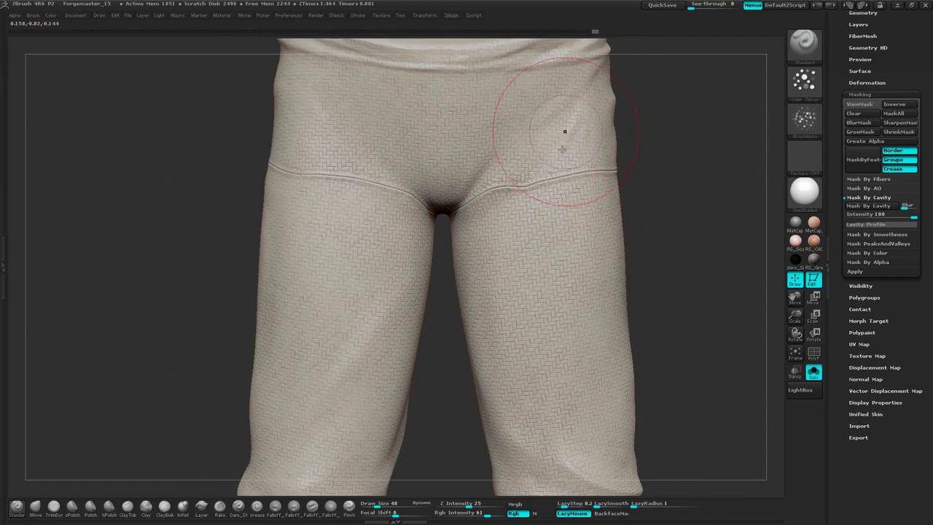
{"action": "mouse_move", "coordinate": [656, 86]}
{"action": "left_mouse_down"}
{"action": "mouse_move", "coordinate": [671, 148]}
{"action": "mouse_move", "coordinate": [692, 151]}
{"action": "mouse_move", "coordinate": [657, 123]}
{"action": "left_mouse_up"}
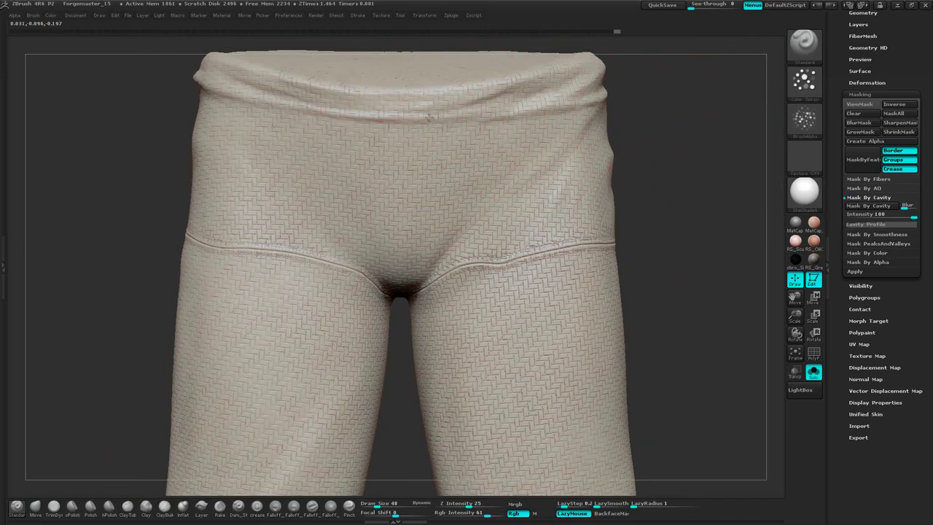
{"action": "mouse_move", "coordinate": [642, 219]}
{"action": "left_mouse_down", "text": "alt"}
{"action": "mouse_move", "coordinate": [647, 106]}
{"action": "mouse_move", "coordinate": [657, 111]}
{"action": "left_mouse_up", "text": "alt"}
{"action": "left_click_drag", "start_coordinate": [625, 297], "coordinate": [628, 285]}
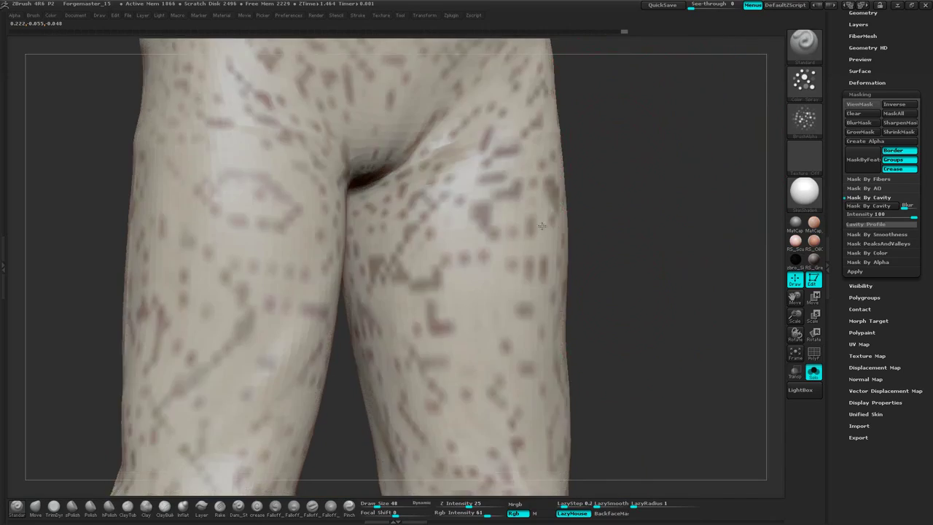
Reduce the brush's Draw Size to 12 and spray the warm grey along the front and side hip seams.
{"action": "key", "text": "space"}
{"action": "left_click_drag", "start_coordinate": [388, 133], "coordinate": [377, 132]}
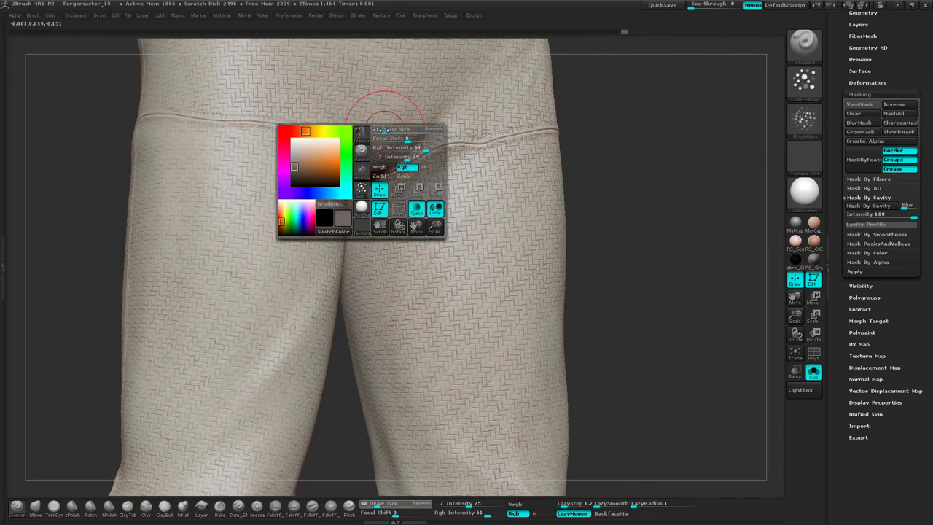
{"action": "left_click_drag", "start_coordinate": [264, 124], "coordinate": [270, 123]}
{"action": "left_click_drag", "start_coordinate": [619, 138], "coordinate": [744, 142]}
{"action": "left_click_drag", "start_coordinate": [93, 128], "coordinate": [347, 165]}
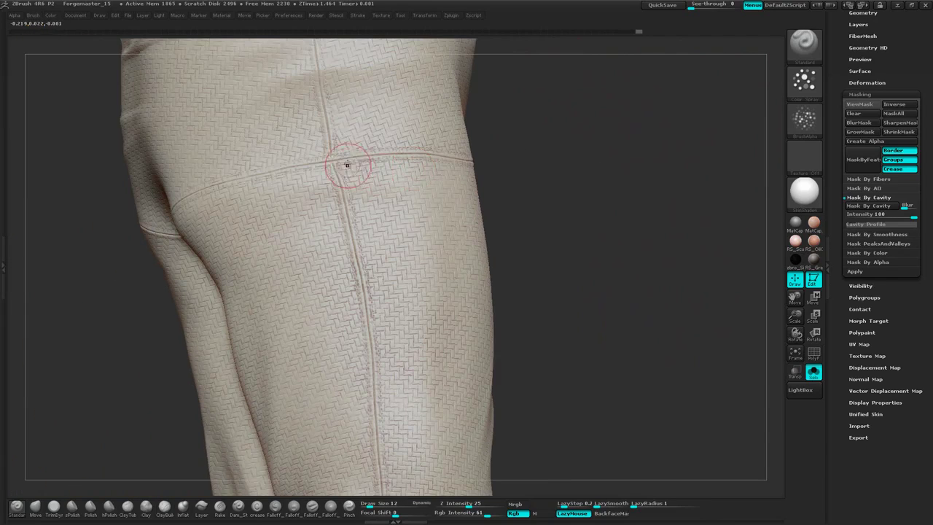
{"action": "left_click_drag", "start_coordinate": [525, 137], "coordinate": [319, 180]}
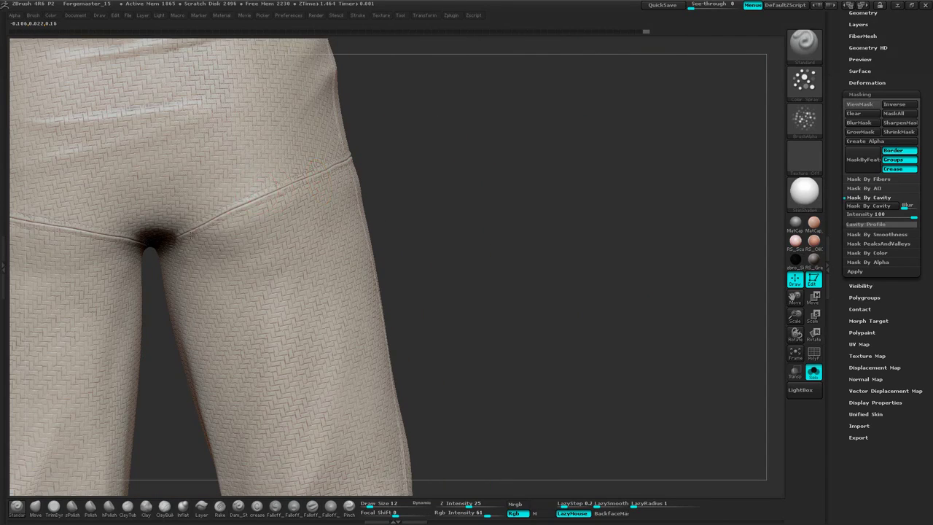
Spray the warm grey along the rear thigh seam and the outer seam from the waistband down to the lower-leg folds.
{"action": "left_click_drag", "start_coordinate": [228, 208], "coordinate": [201, 259]}
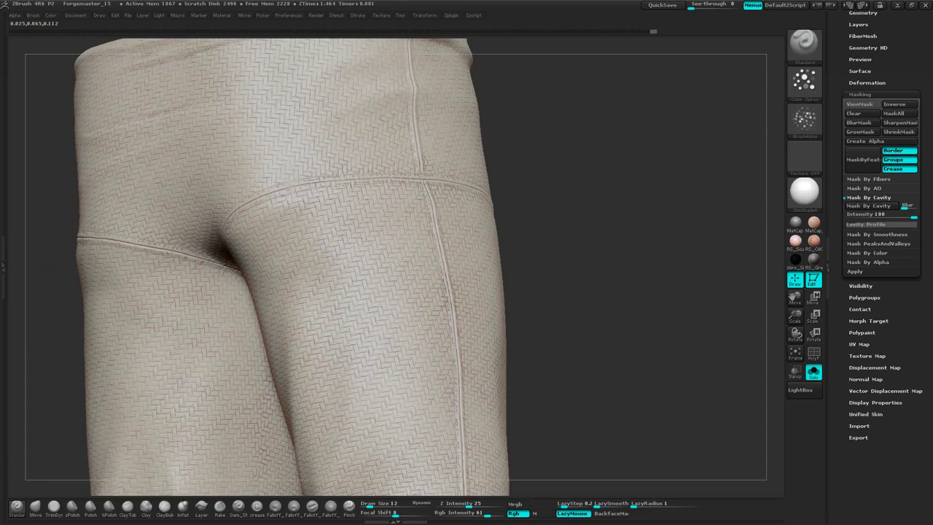
{"action": "left_click_drag", "start_coordinate": [562, 102], "coordinate": [531, 171]}
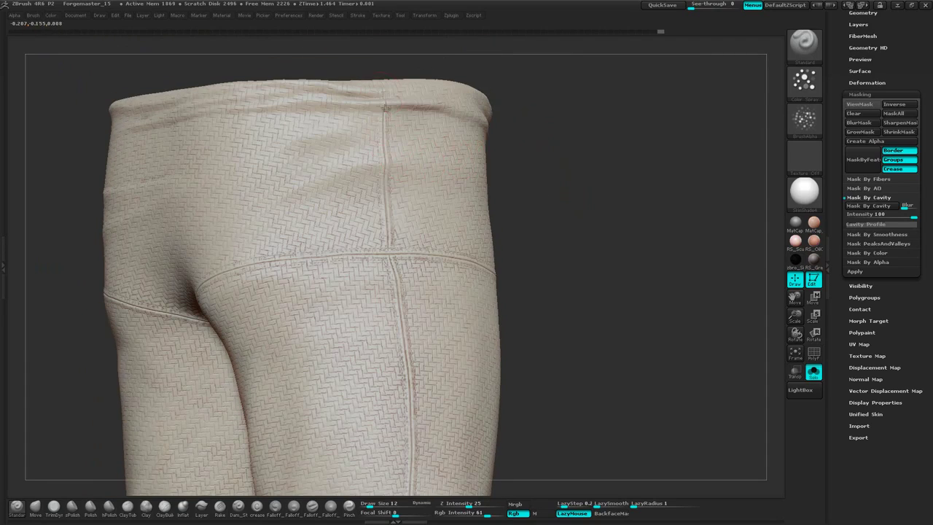
{"action": "left_click_drag", "start_coordinate": [567, 249], "coordinate": [483, 245]}
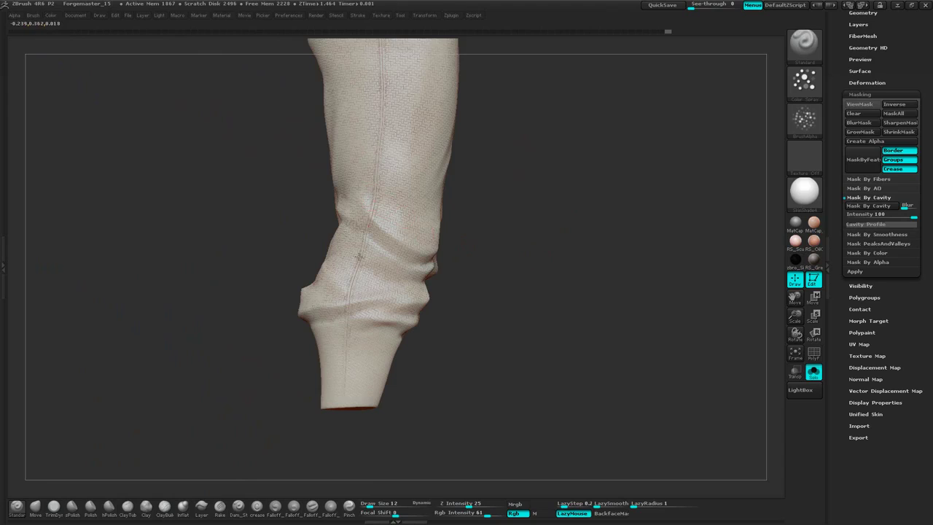
{"action": "mouse_move", "coordinate": [588, 191]}
{"action": "left_mouse_down"}
{"action": "mouse_move", "coordinate": [693, 172]}
{"action": "mouse_move", "coordinate": [663, 219]}
{"action": "mouse_move", "coordinate": [637, 198]}
{"action": "mouse_move", "coordinate": [528, 214]}
{"action": "mouse_move", "coordinate": [305, 212]}
{"action": "left_mouse_up"}
{"action": "left_click_drag", "start_coordinate": [254, 295], "coordinate": [562, 79]}
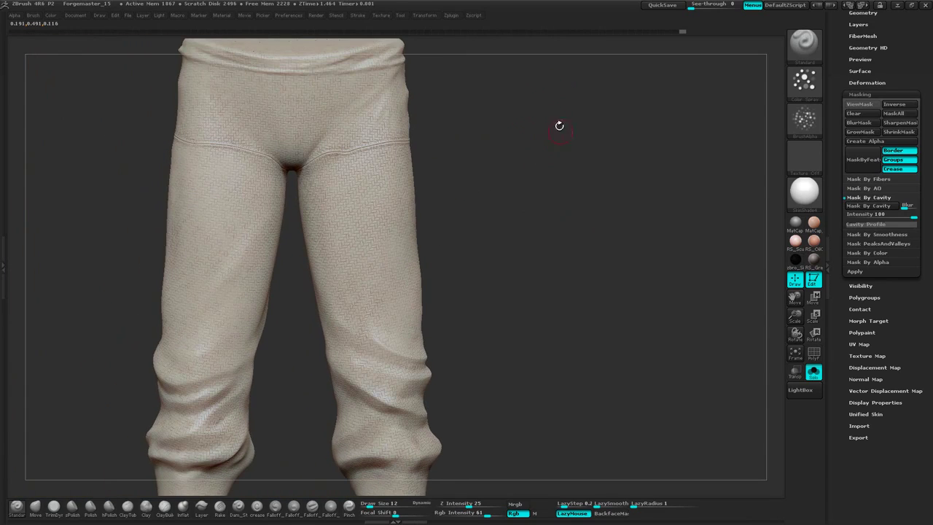
Clear the cavity mask from the trousers and collapse the tool palette tray to enlarge the canvas.
{"action": "left_click_drag", "start_coordinate": [573, 113], "coordinate": [624, 191], "text": "ctrl"}
{"action": "left_click_drag", "start_coordinate": [517, 147], "coordinate": [706, 163], "text": "alt"}
{"action": "left_click", "coordinate": [829, 240]}
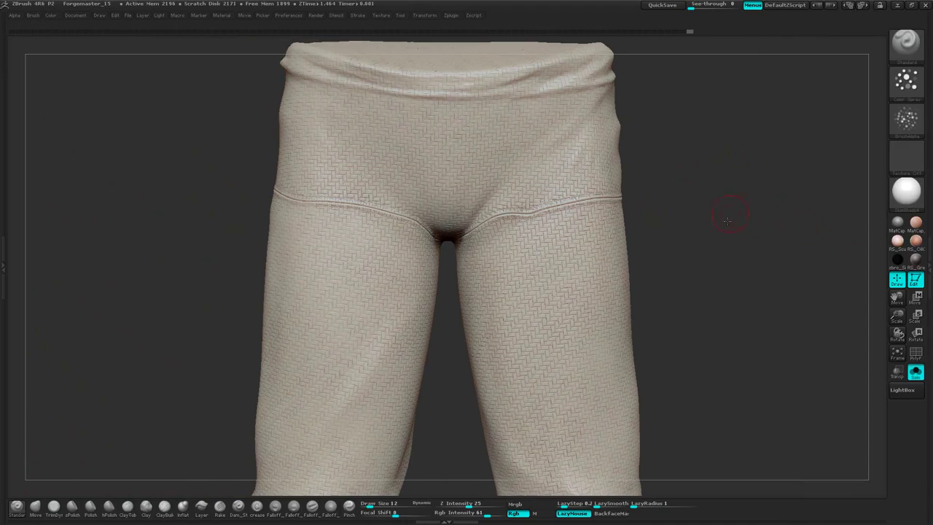
Lay the trousers sideways in front view so they fill the canvas, and send that view to Photoshop through ZAppLink.
{"action": "left_click_drag", "start_coordinate": [710, 263], "coordinate": [538, 123]}
{"action": "left_click_drag", "start_coordinate": [721, 188], "coordinate": [785, 65]}
{"action": "left_click_drag", "start_coordinate": [317, 229], "coordinate": [431, 270], "text": "alt"}
{"action": "left_click_drag", "start_coordinate": [379, 255], "coordinate": [374, 277], "text": "alt"}
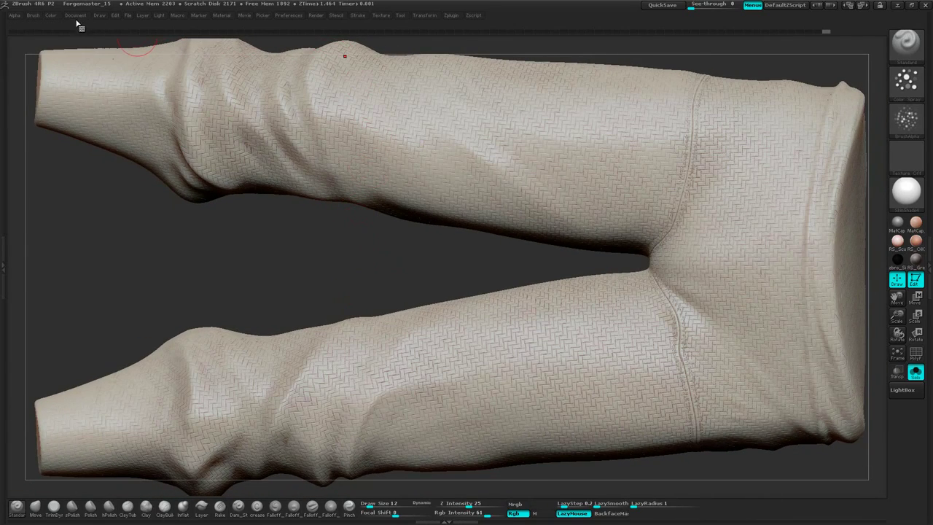
{"action": "left_click", "coordinate": [76, 16]}
{"action": "left_click", "coordinate": [102, 56]}
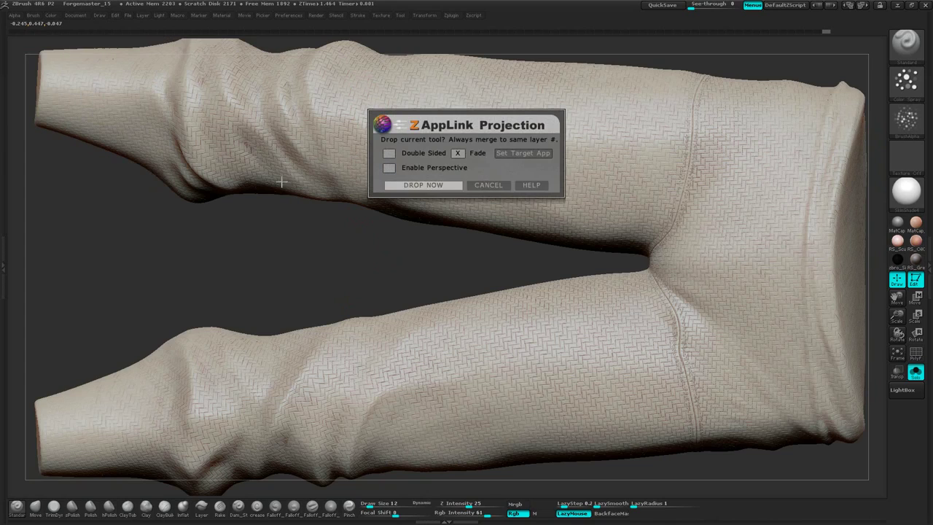
{"action": "left_click", "coordinate": [436, 185]}
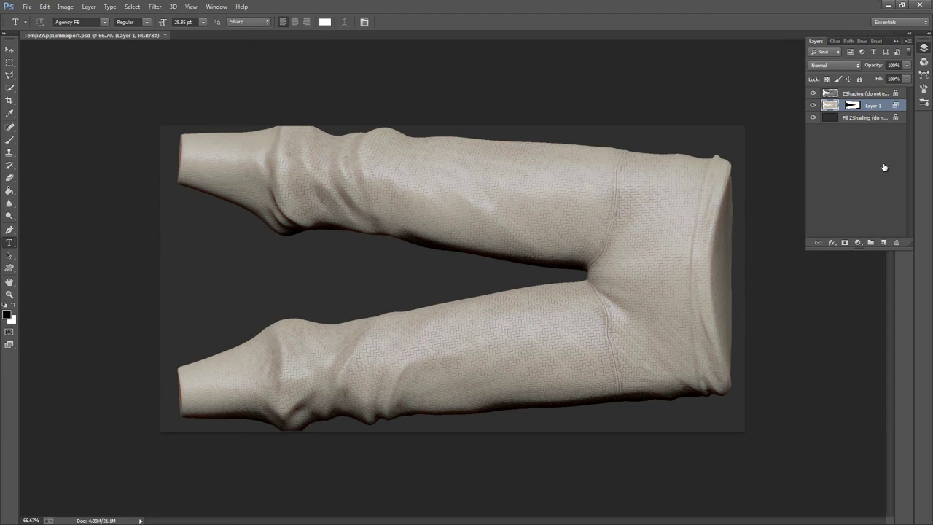
Add an empty layer directly above the trousers' image layer.
{"action": "left_click", "coordinate": [884, 243]}
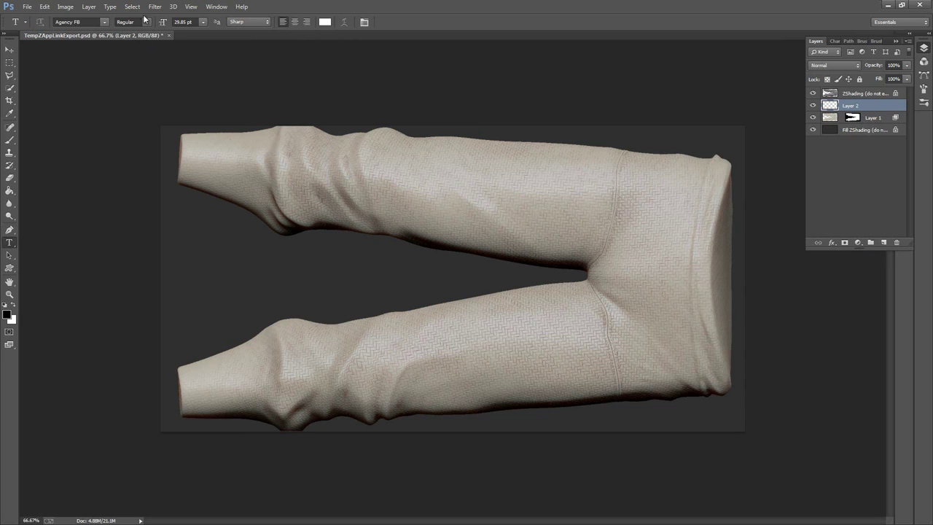
{"action": "left_click", "coordinate": [89, 7]}
{"action": "mouse_move", "coordinate": [124, 18]}
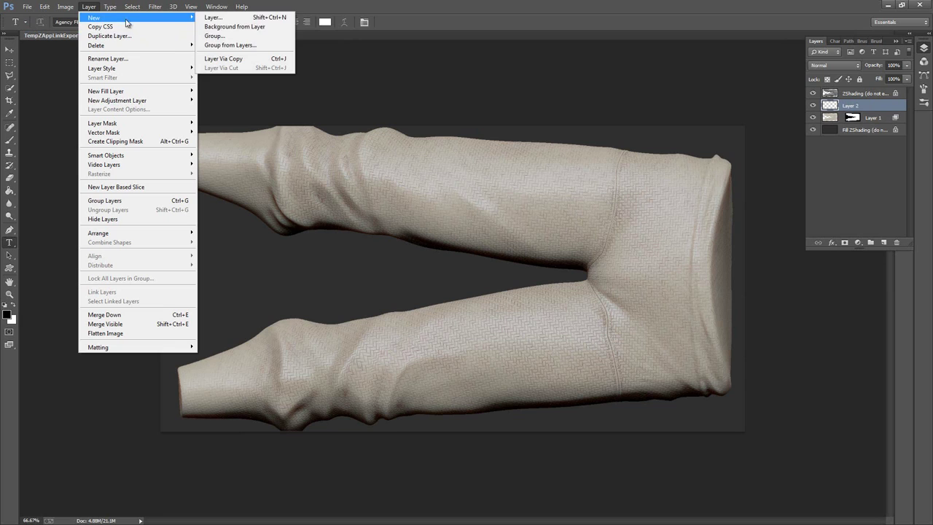
{"action": "left_click", "coordinate": [513, 20]}
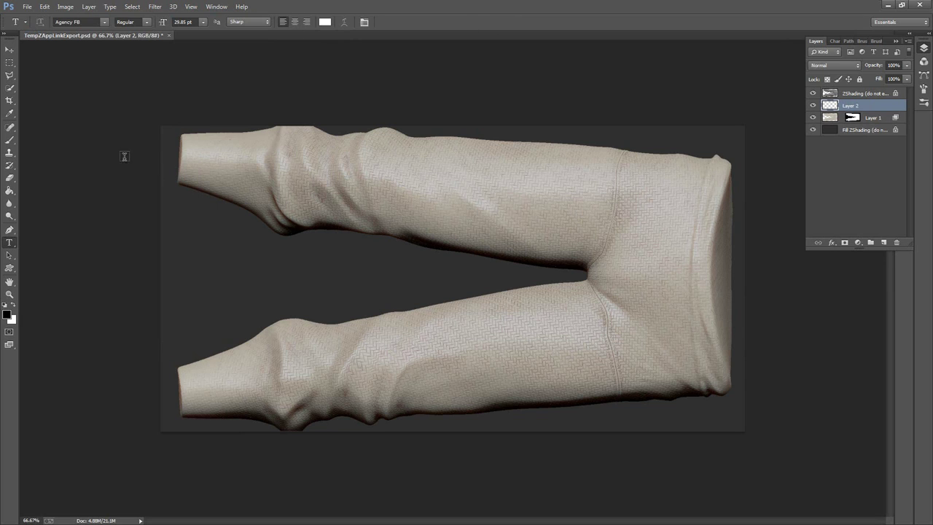
Choose the cloudy 300 px texture brush for the Brush tool and enlarge it to 437 px.
{"action": "left_click", "coordinate": [15, 141]}
{"action": "right_click", "coordinate": [469, 215]}
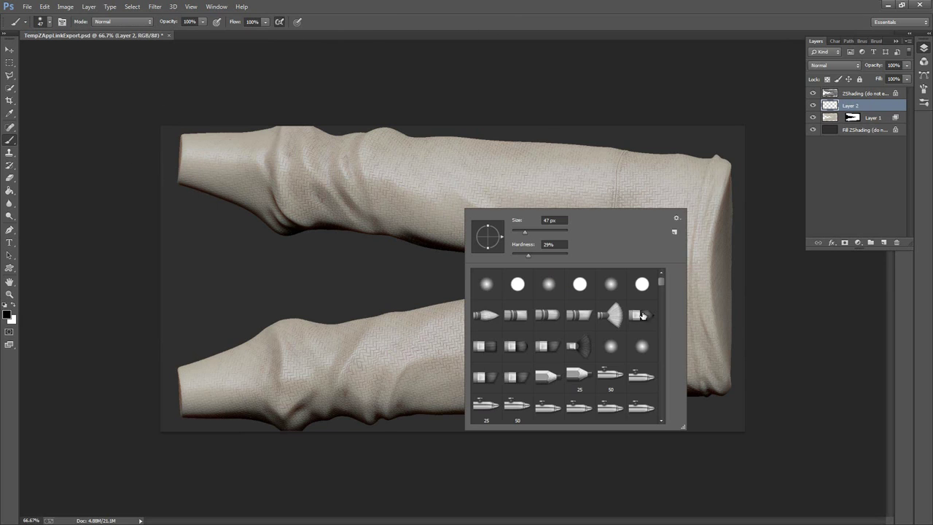
{"action": "mouse_move", "coordinate": [663, 282]}
{"action": "left_mouse_down"}
{"action": "mouse_move", "coordinate": [662, 342]}
{"action": "mouse_move", "coordinate": [662, 333]}
{"action": "left_mouse_up"}
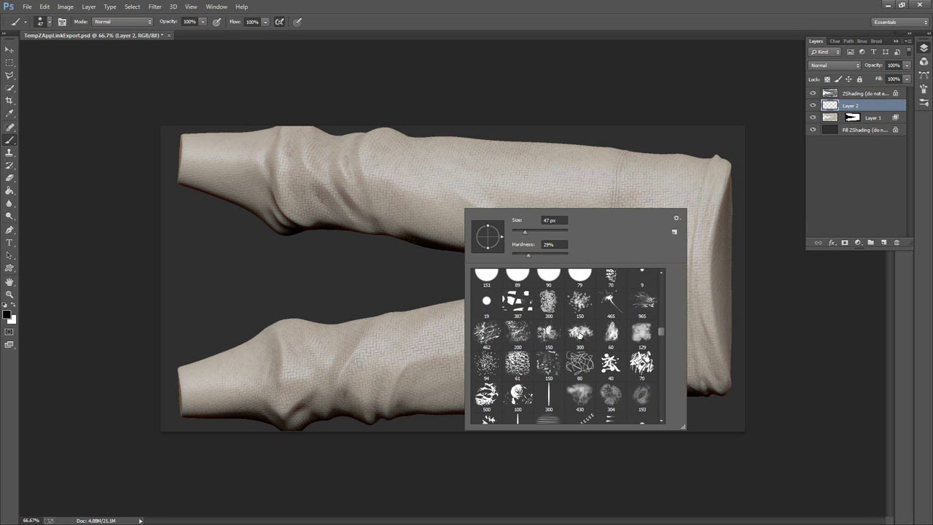
{"action": "left_click_drag", "start_coordinate": [662, 328], "coordinate": [660, 330]}
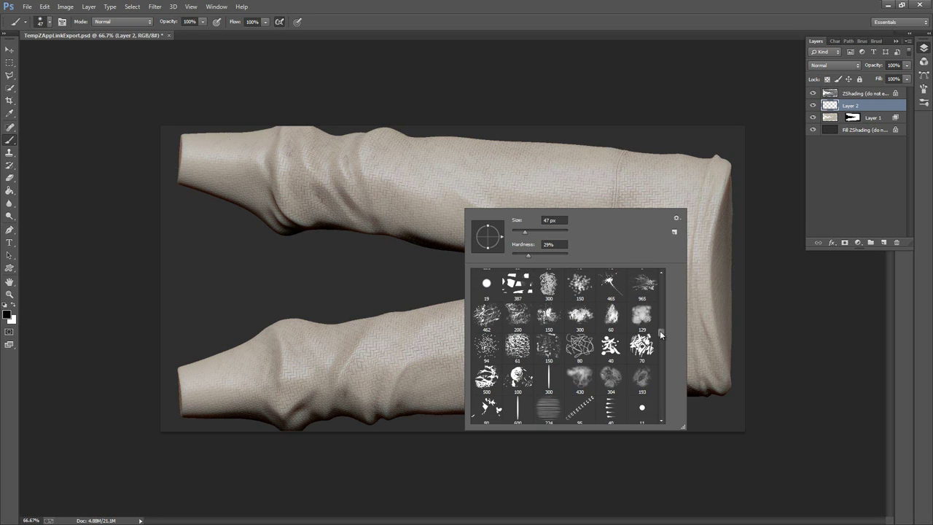
{"action": "left_click", "coordinate": [581, 315]}
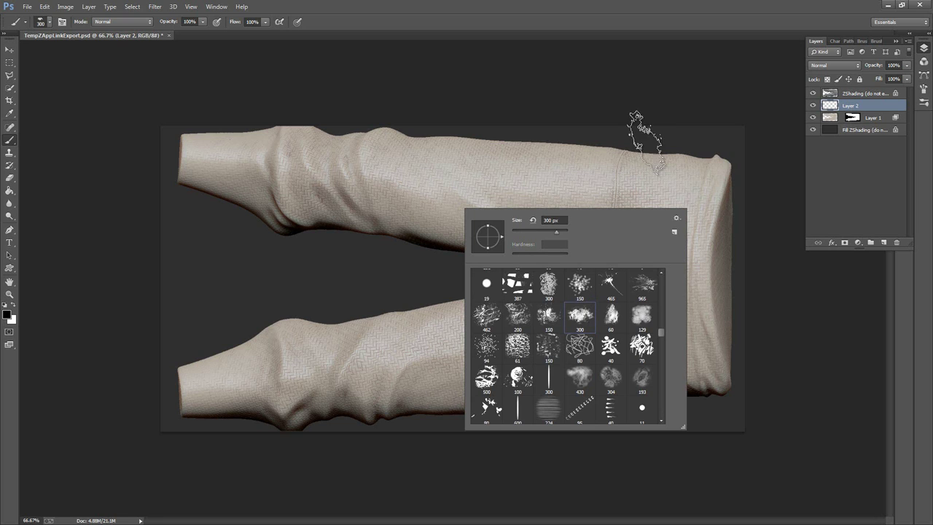
{"action": "left_click", "coordinate": [733, 36]}
{"action": "right_click", "coordinate": [548, 223]}
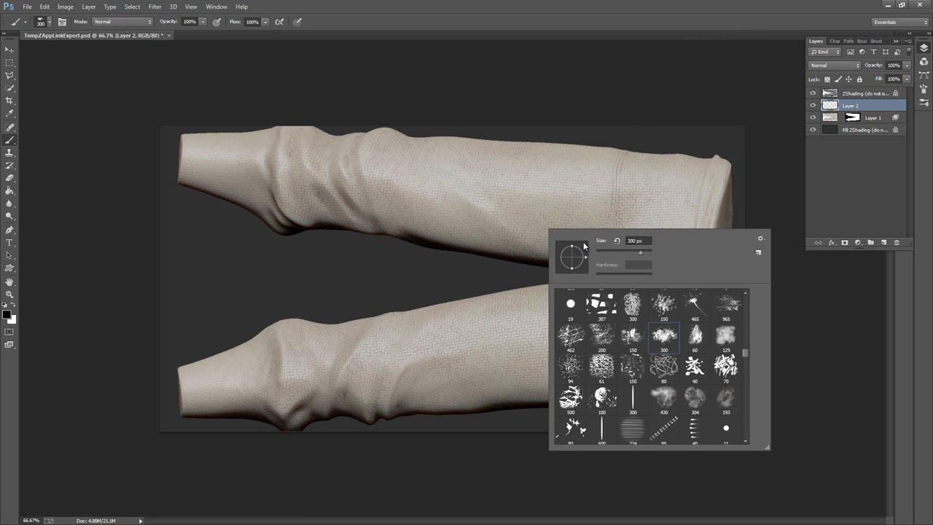
{"action": "left_click_drag", "start_coordinate": [641, 250], "coordinate": [644, 251]}
{"action": "left_click", "coordinate": [719, 44]}
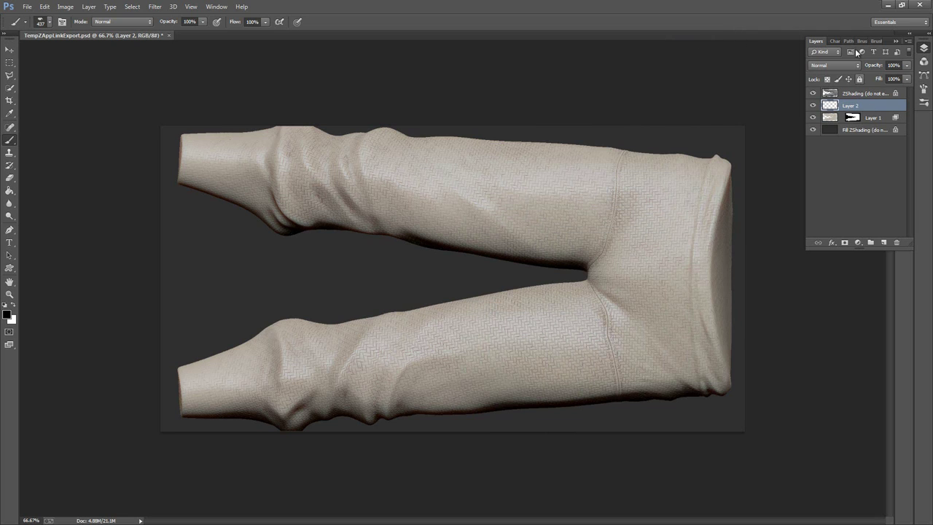
Set the new layer's blend mode to Overlay and the foreground colour to dark brown #3b312b.
{"action": "left_click", "coordinate": [851, 64]}
{"action": "left_click", "coordinate": [822, 191]}
{"action": "left_click", "coordinate": [7, 314]}
{"action": "left_click_drag", "start_coordinate": [268, 246], "coordinate": [314, 181]}
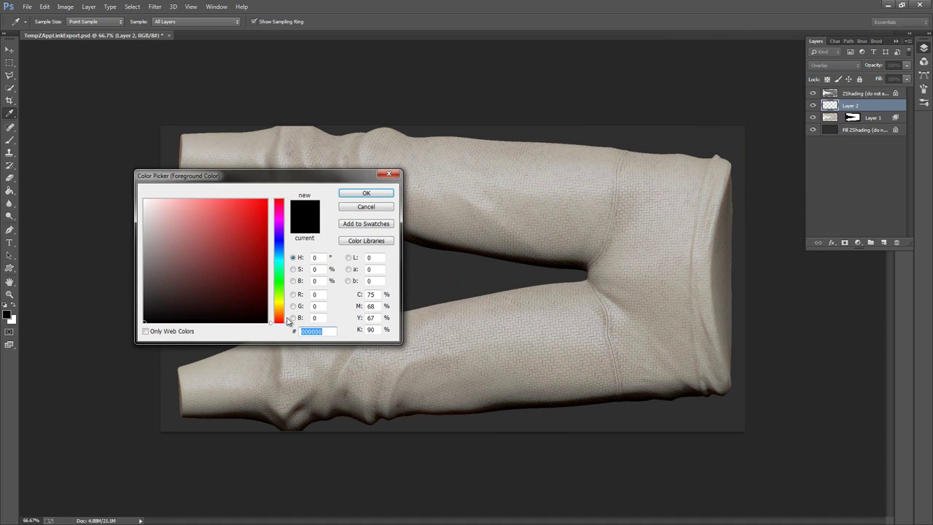
{"action": "left_click_drag", "start_coordinate": [287, 321], "coordinate": [288, 315]}
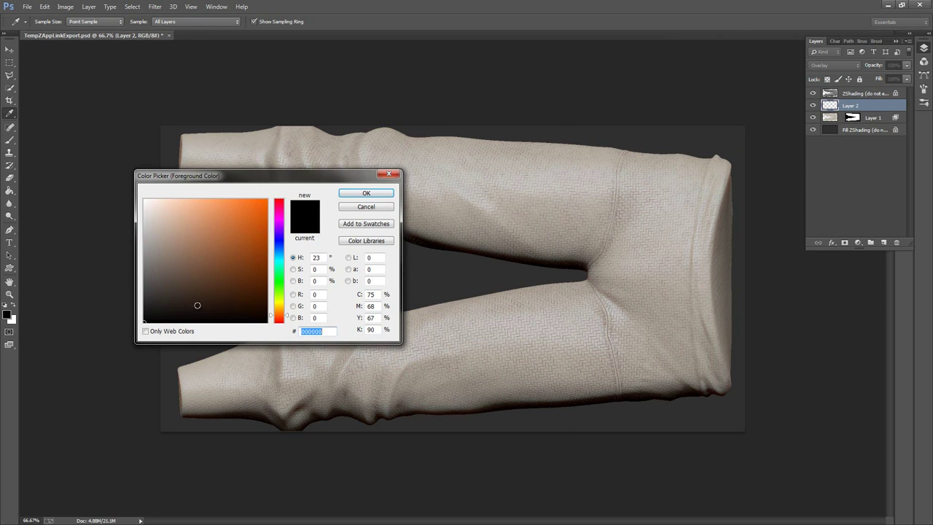
{"action": "left_click_drag", "start_coordinate": [197, 305], "coordinate": [212, 294]}
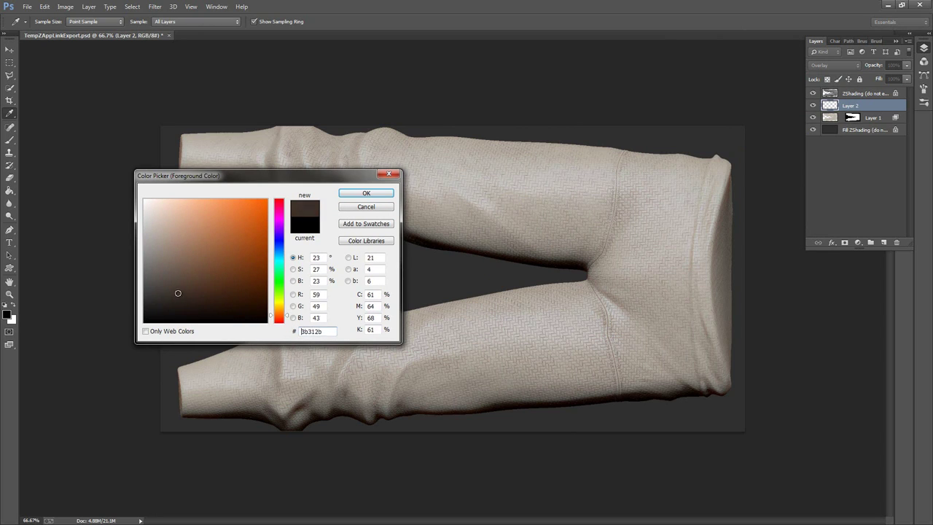
{"action": "left_click", "coordinate": [367, 193]}
Stamp dark brown grime patches over both hips and thighs and down the lower trouser leg to the knee folds.
{"action": "key", "text": "b"}
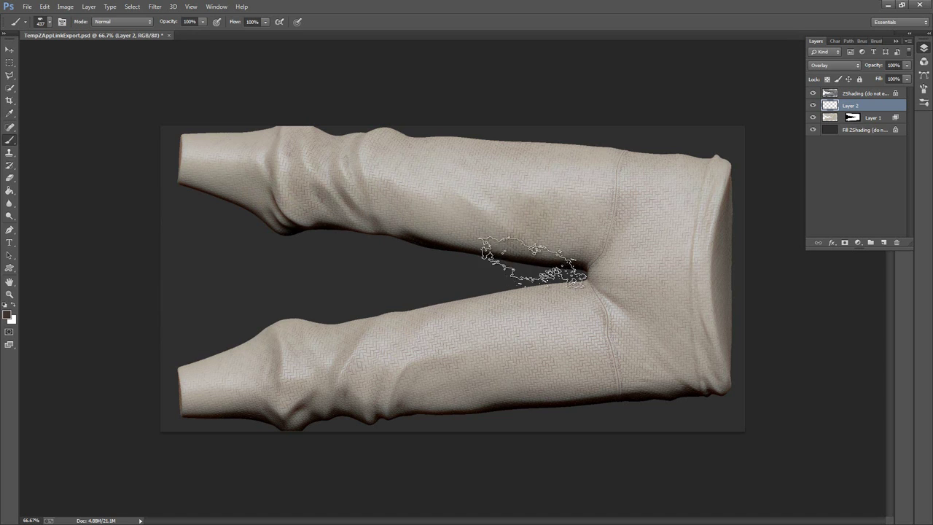
{"action": "mouse_move", "coordinate": [532, 262]}
{"action": "left_mouse_down"}
{"action": "mouse_move", "coordinate": [546, 246]}
{"action": "mouse_move", "coordinate": [619, 308]}
{"action": "mouse_move", "coordinate": [656, 313]}
{"action": "mouse_move", "coordinate": [707, 339]}
{"action": "left_mouse_up"}
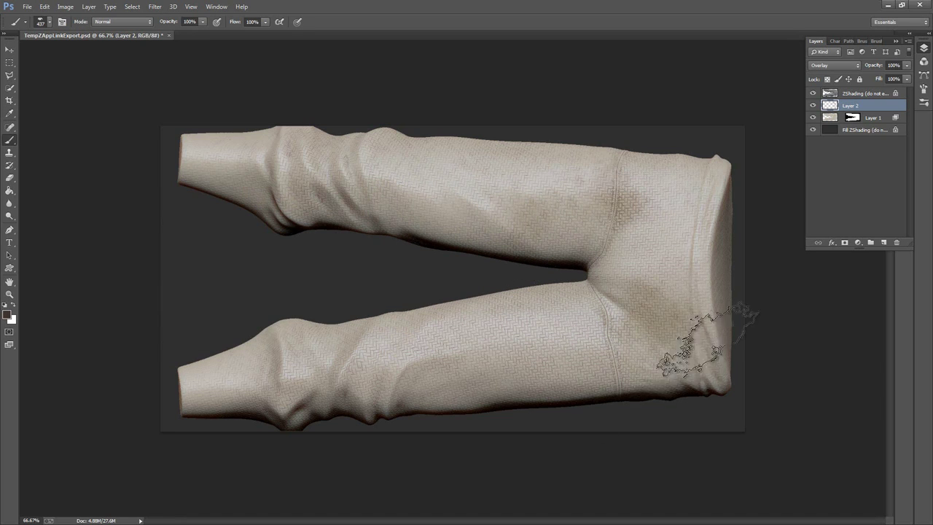
{"action": "left_click", "coordinate": [587, 393]}
{"action": "left_click", "coordinate": [521, 356]}
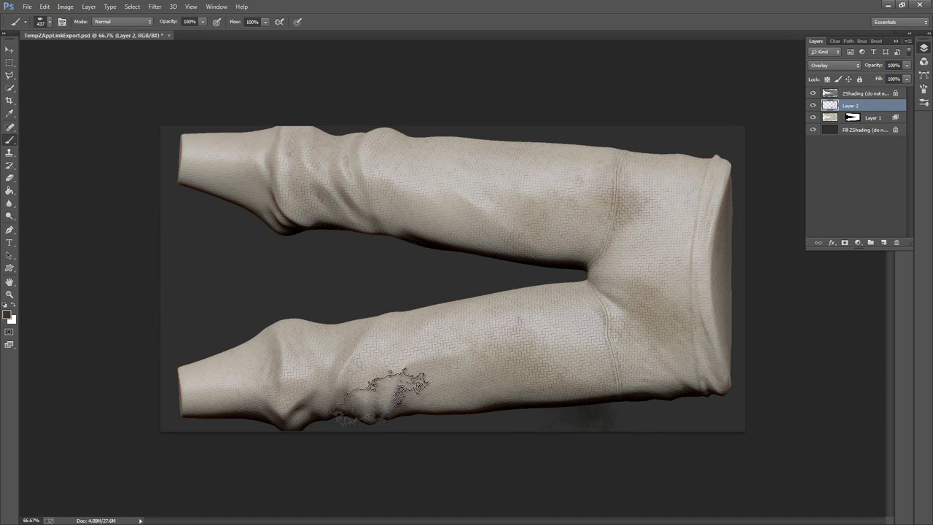
{"action": "left_click_drag", "start_coordinate": [446, 337], "coordinate": [372, 350]}
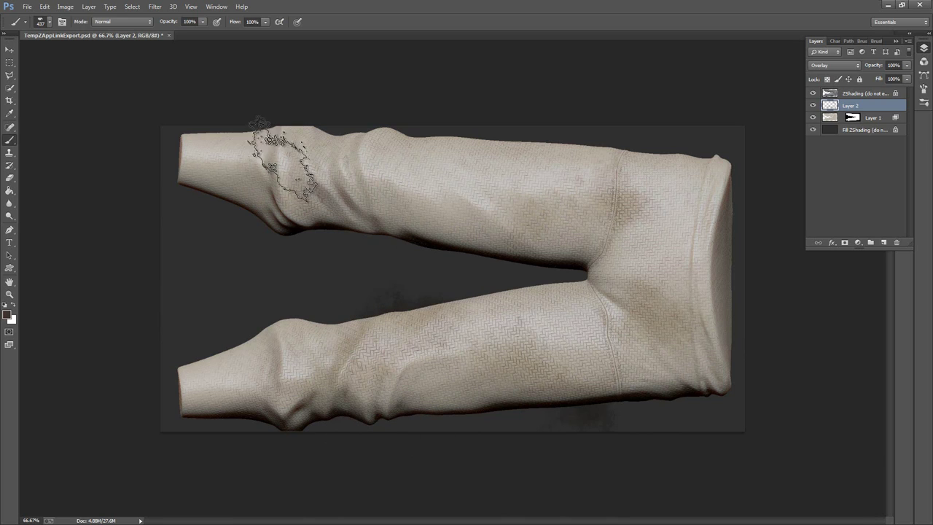
Stamp more dark brown grime on the upper leg's cuff folds, the waistband edge and the outer thigh.
{"action": "left_click_drag", "start_coordinate": [283, 161], "coordinate": [281, 214]}
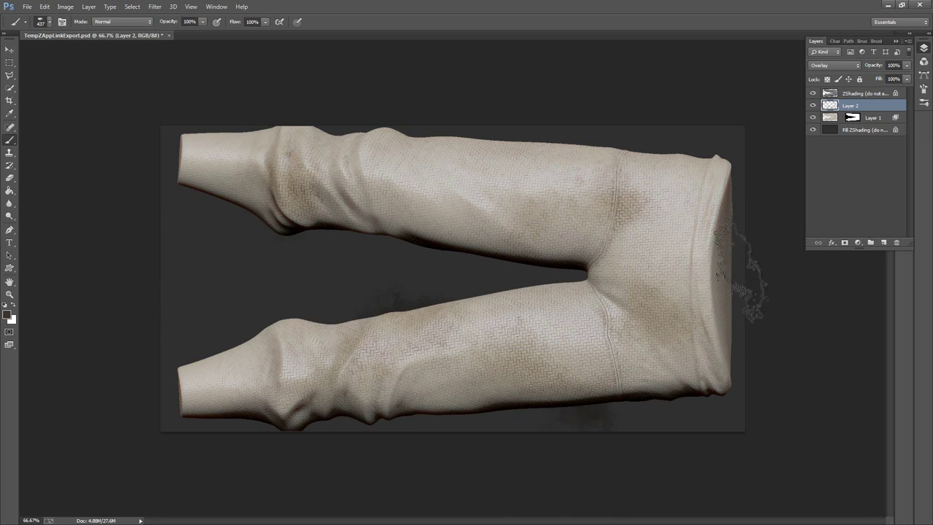
{"action": "left_click_drag", "start_coordinate": [706, 188], "coordinate": [697, 165]}
{"action": "left_click", "coordinate": [479, 146]}
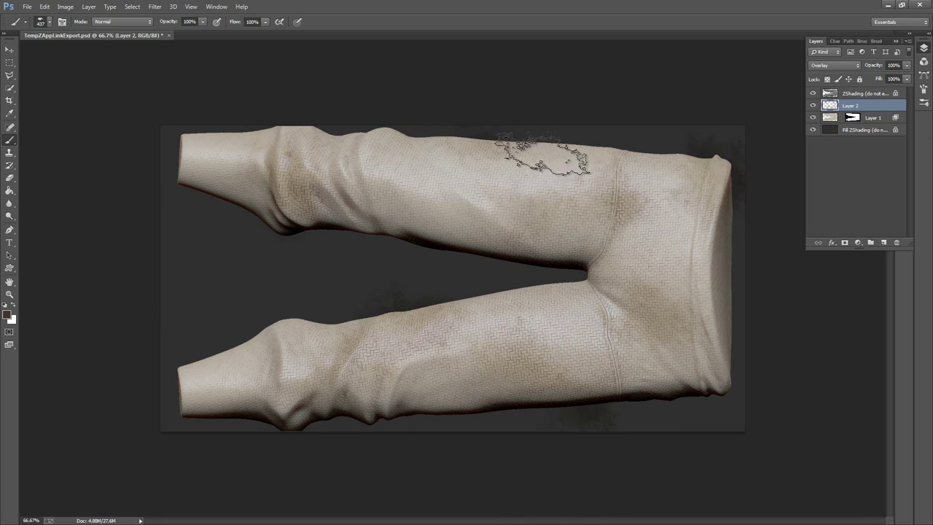
Stamp another grime patch on the upper leg's thigh and choose the scratchy 965 px brush.
{"action": "left_click", "coordinate": [547, 157]}
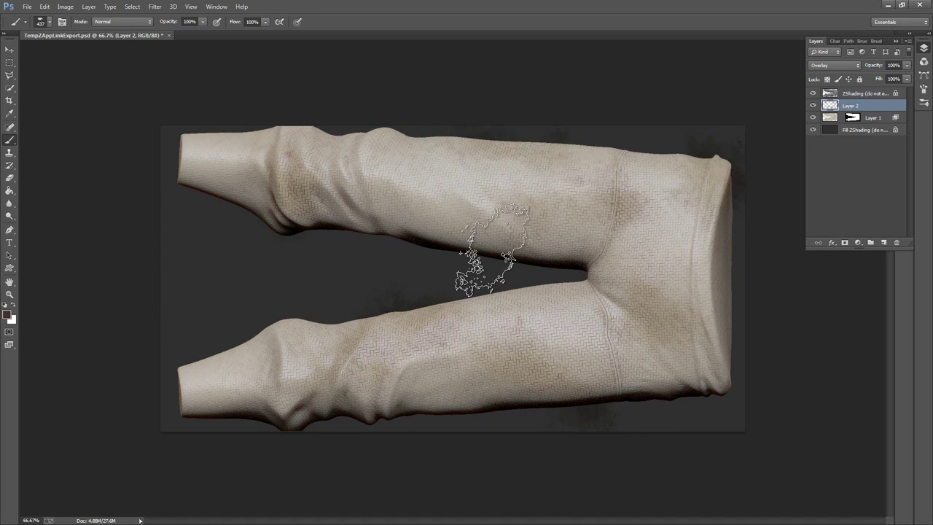
{"action": "right_click", "coordinate": [624, 218]}
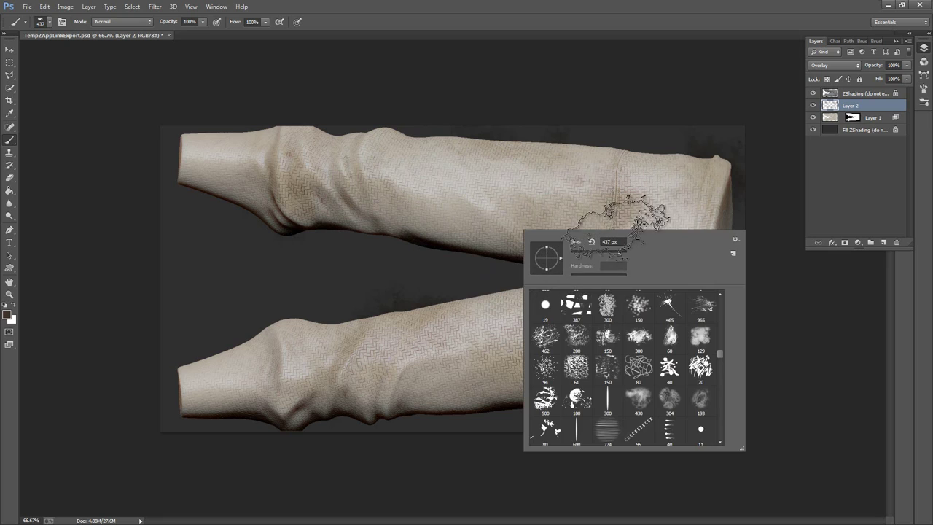
{"action": "mouse_move", "coordinate": [719, 351]}
{"action": "left_mouse_down"}
{"action": "mouse_move", "coordinate": [720, 362]}
{"action": "mouse_move", "coordinate": [722, 344]}
{"action": "left_mouse_up"}
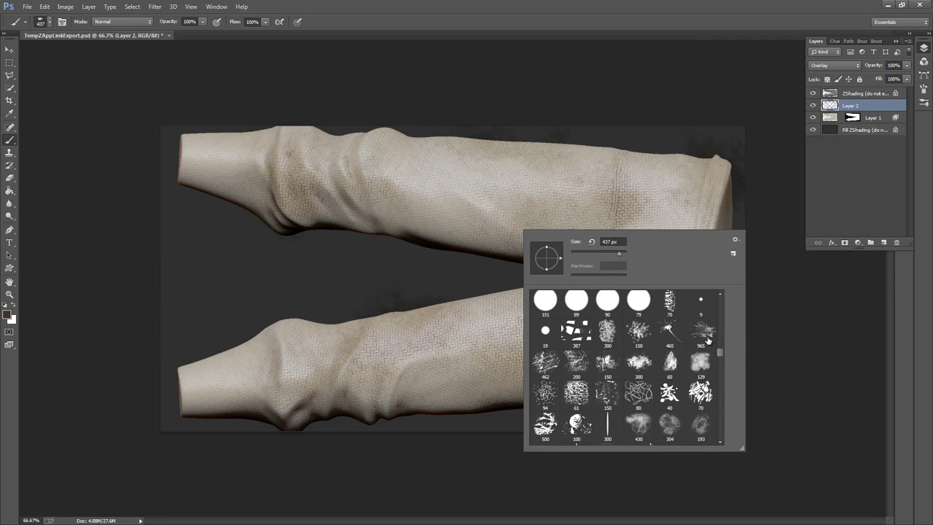
{"action": "left_click", "coordinate": [708, 341]}
{"action": "left_click", "coordinate": [754, 30]}
{"action": "left_click", "coordinate": [729, 266]}
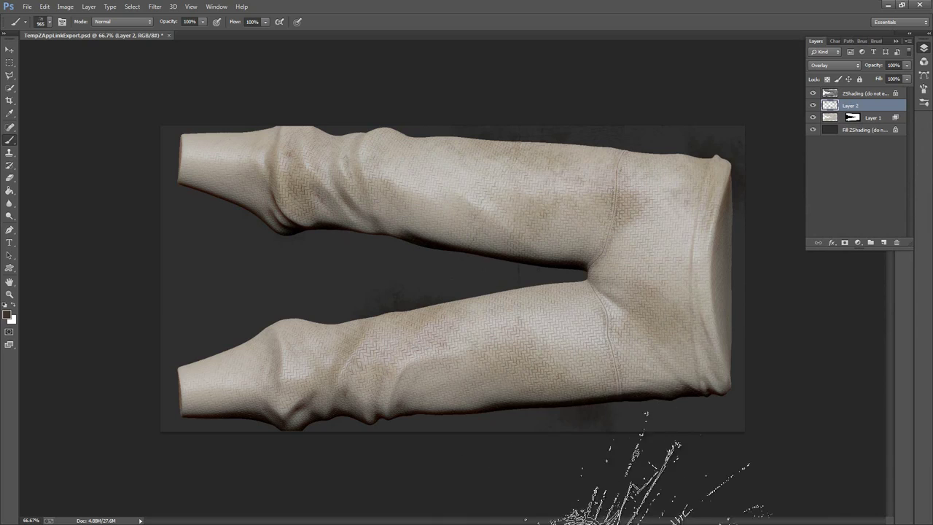
Reduce the brush size to 261 px and paint scratchy grime over the thighs, hip and knee folds of both legs.
{"action": "right_click", "coordinate": [674, 298]}
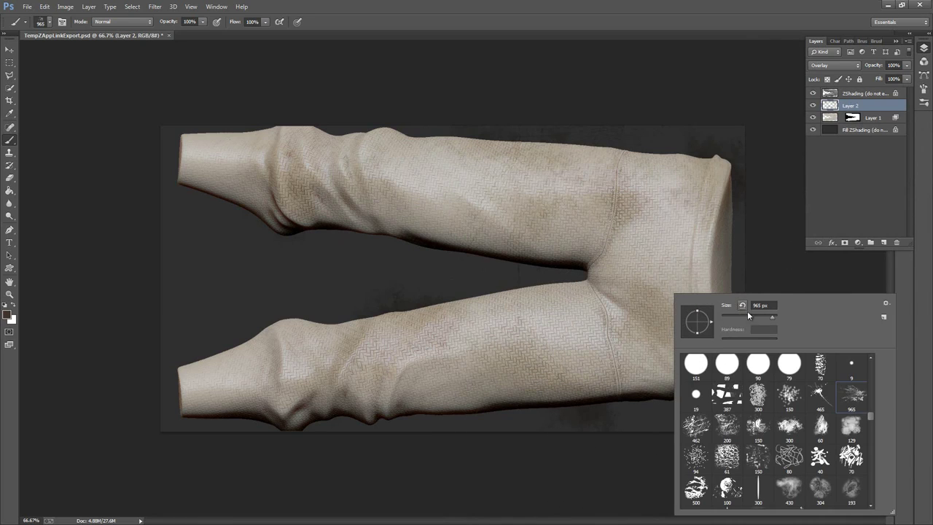
{"action": "left_click", "coordinate": [617, 288]}
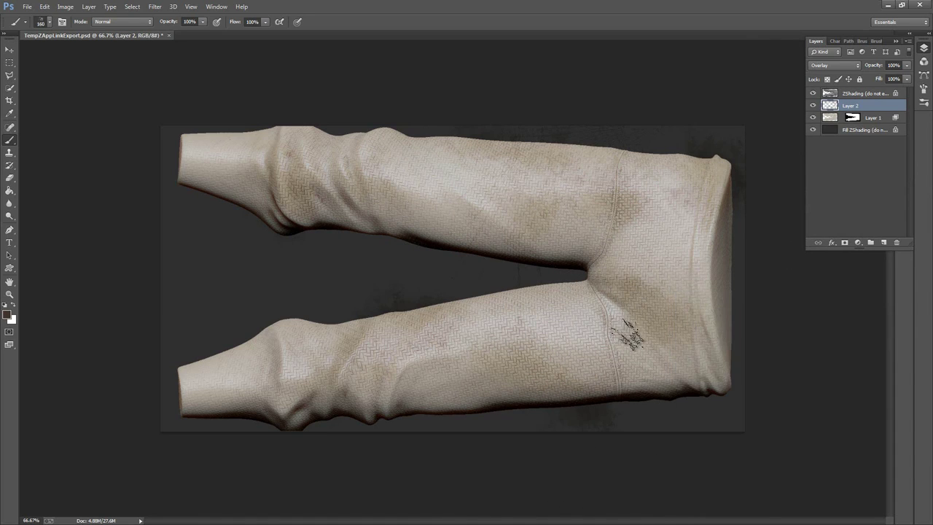
{"action": "right_click", "coordinate": [614, 344]}
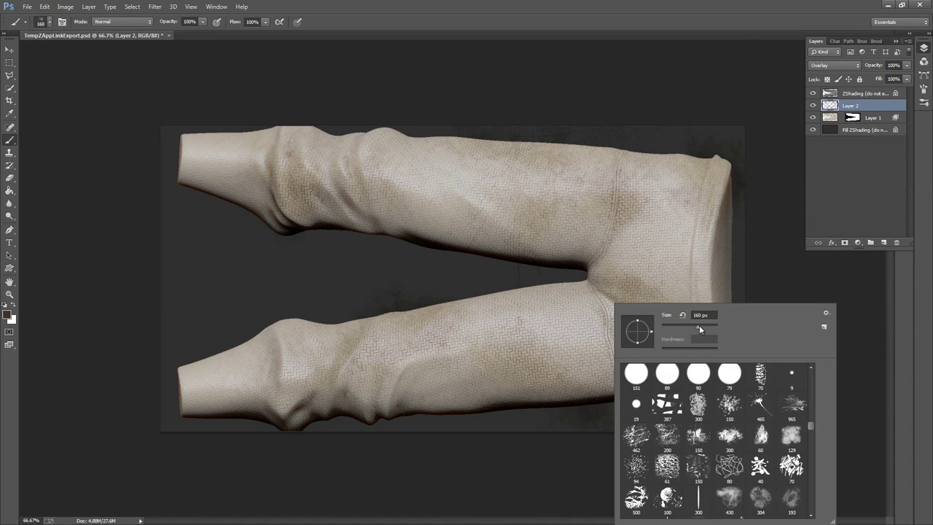
{"action": "left_click_drag", "start_coordinate": [699, 326], "coordinate": [706, 327]}
{"action": "key", "text": "Return"}
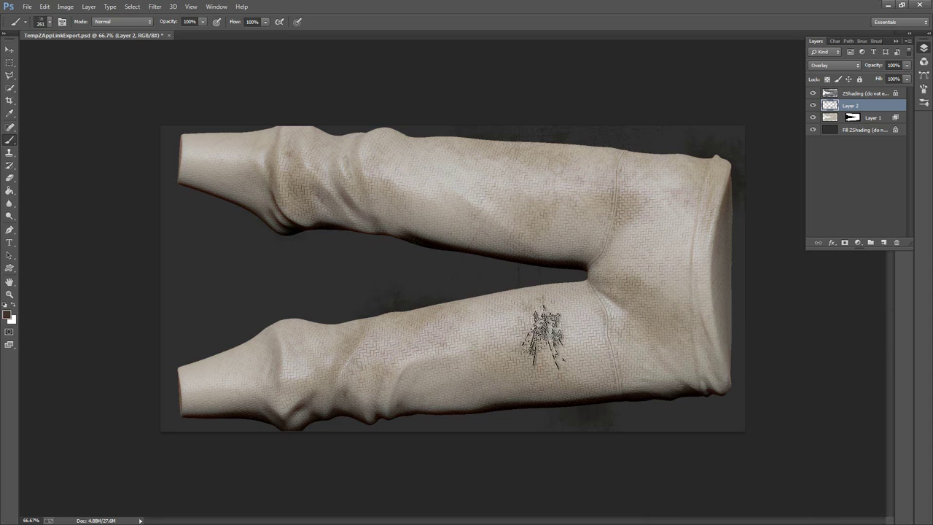
{"action": "mouse_move", "coordinate": [543, 335]}
{"action": "left_mouse_down"}
{"action": "mouse_move", "coordinate": [552, 375]}
{"action": "mouse_move", "coordinate": [525, 409]}
{"action": "mouse_move", "coordinate": [437, 369]}
{"action": "mouse_move", "coordinate": [373, 397]}
{"action": "mouse_move", "coordinate": [297, 350]}
{"action": "mouse_move", "coordinate": [312, 392]}
{"action": "mouse_move", "coordinate": [287, 392]}
{"action": "left_mouse_up"}
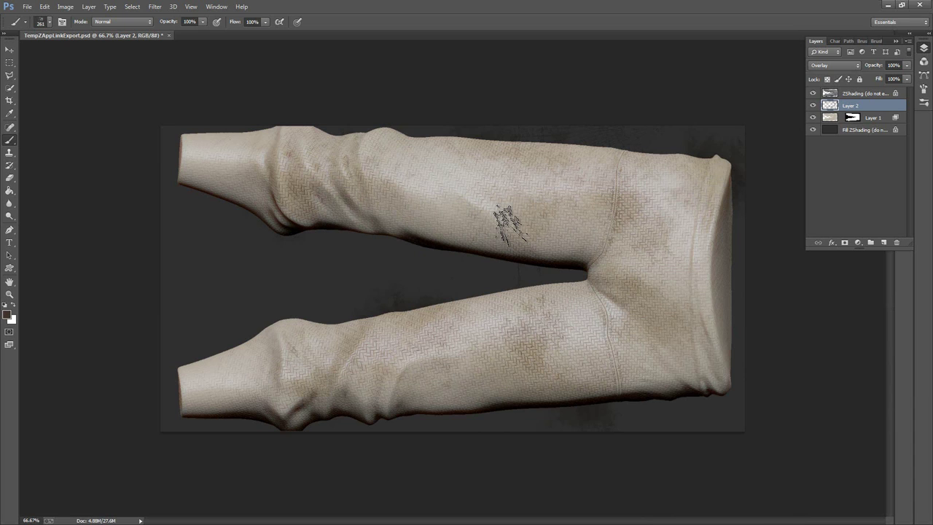
Hide the ZShading layer and compare the trousers with the Layer 2 grime switched off and back on.
{"action": "left_click", "coordinate": [814, 93]}
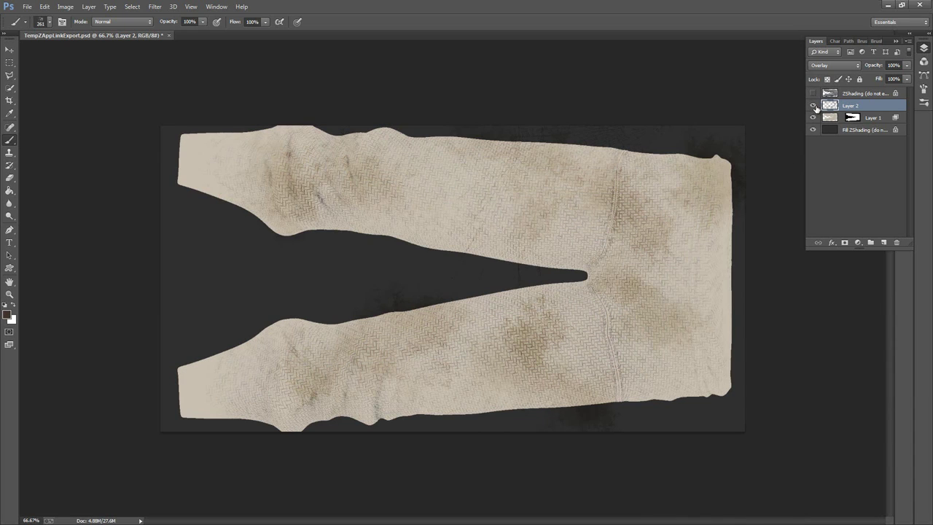
{"action": "left_click", "coordinate": [814, 106]}
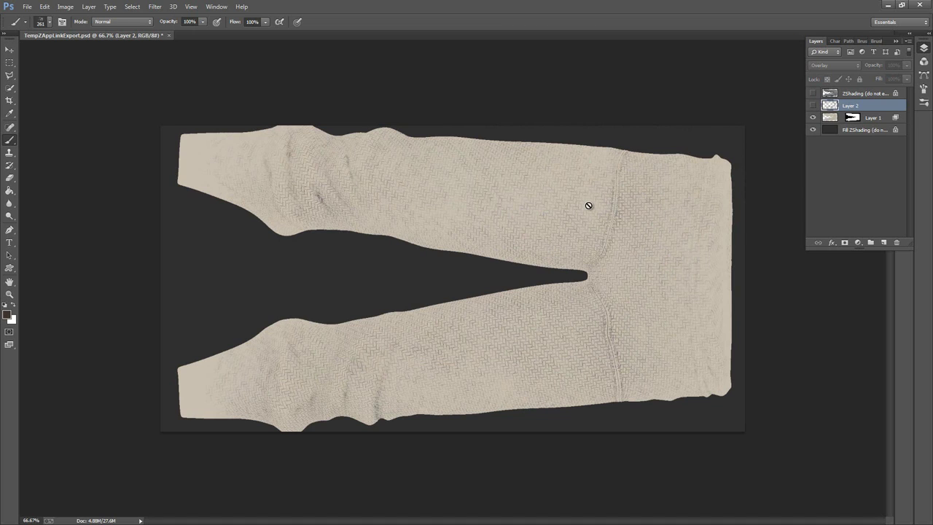
{"action": "left_click", "coordinate": [814, 106]}
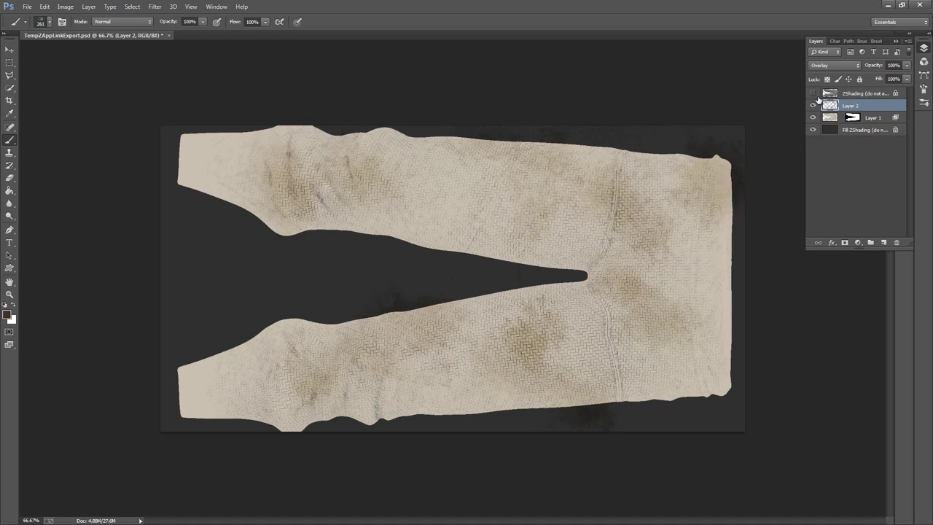
{"action": "left_click_drag", "start_coordinate": [616, 207], "coordinate": [653, 226]}
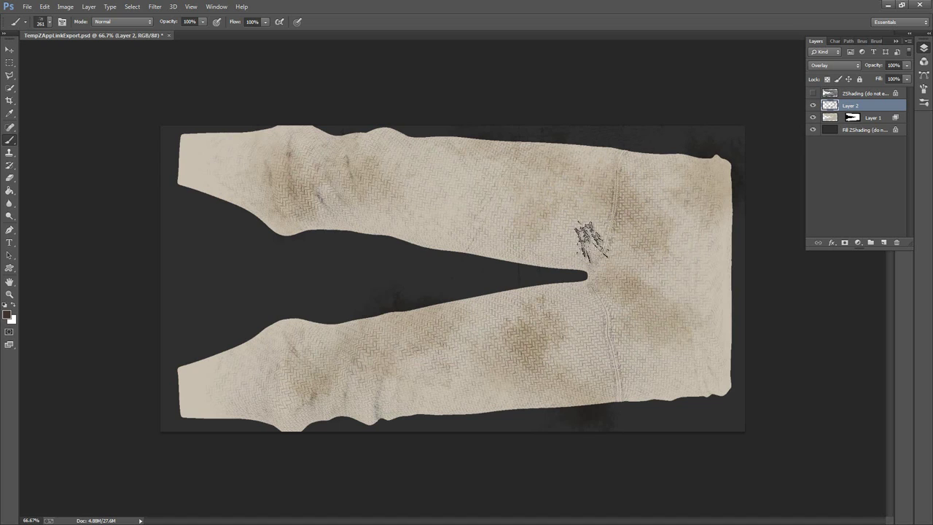
Choose the spiky 206 px splat brush from the brush presets.
{"action": "right_click", "coordinate": [596, 237]}
{"action": "left_click", "coordinate": [765, 26]}
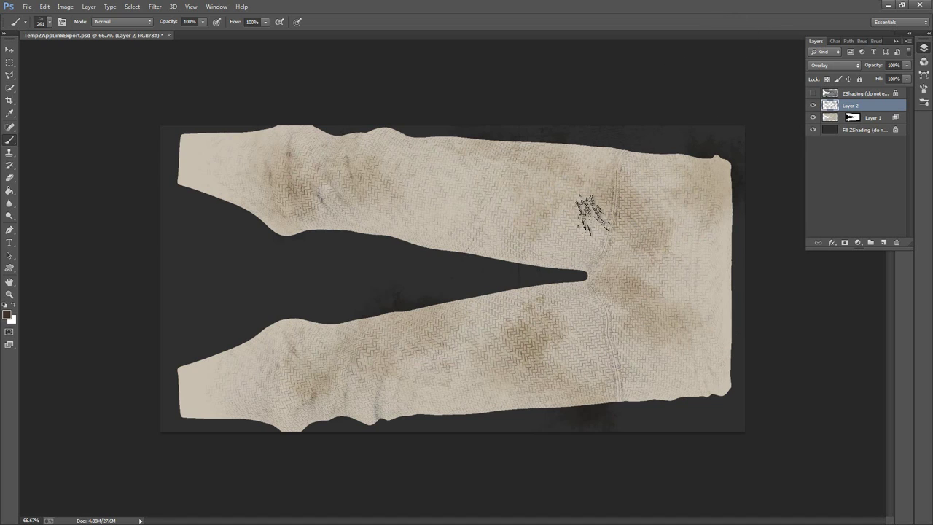
{"action": "right_click", "coordinate": [597, 217]}
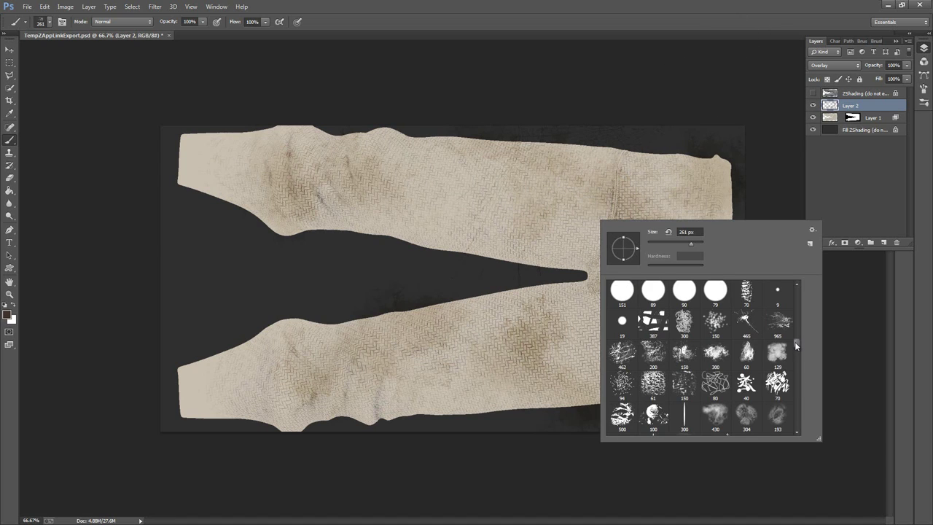
{"action": "mouse_move", "coordinate": [795, 341]}
{"action": "left_mouse_down"}
{"action": "mouse_move", "coordinate": [798, 422]}
{"action": "mouse_move", "coordinate": [795, 412]}
{"action": "left_mouse_up"}
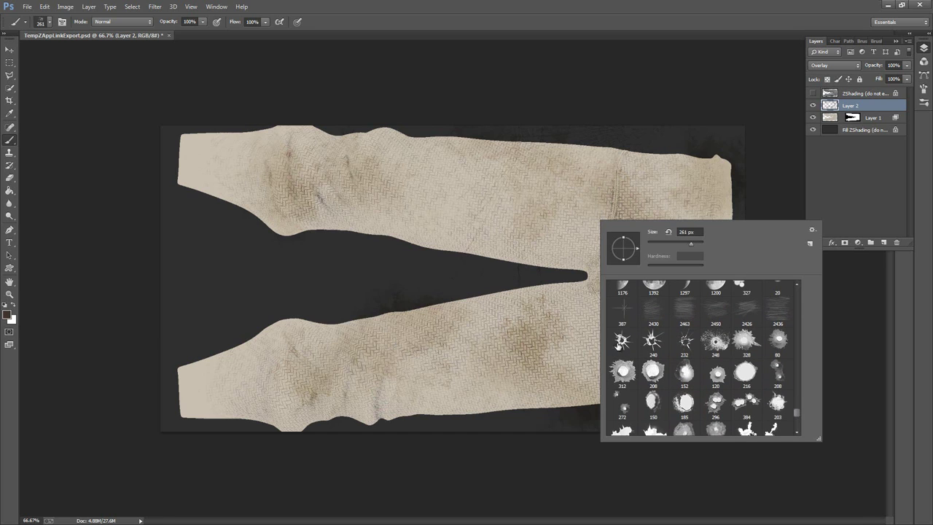
{"action": "left_click", "coordinate": [706, 48]}
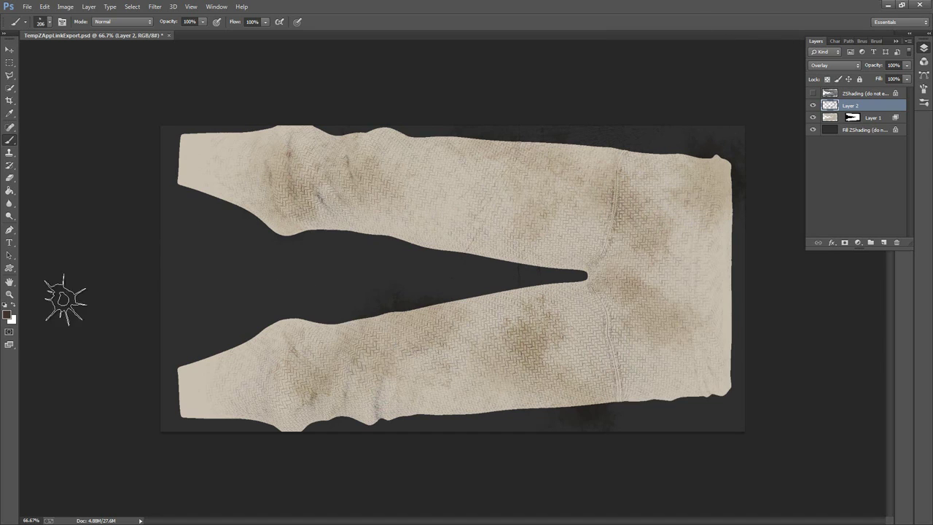
Set the foreground colour to dark reddish brown #502e28.
{"action": "left_click", "coordinate": [8, 315]}
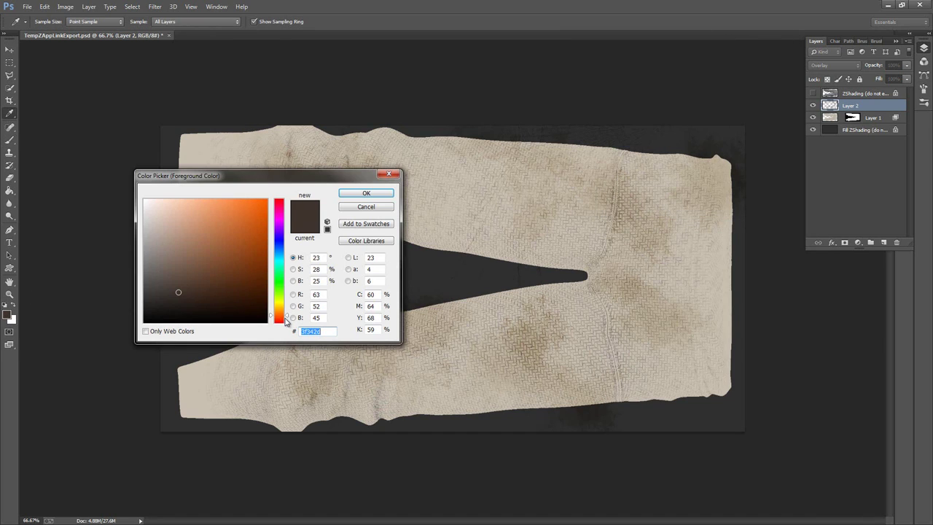
{"action": "left_click_drag", "start_coordinate": [287, 322], "coordinate": [287, 323]}
{"action": "left_click_drag", "start_coordinate": [185, 269], "coordinate": [217, 286]}
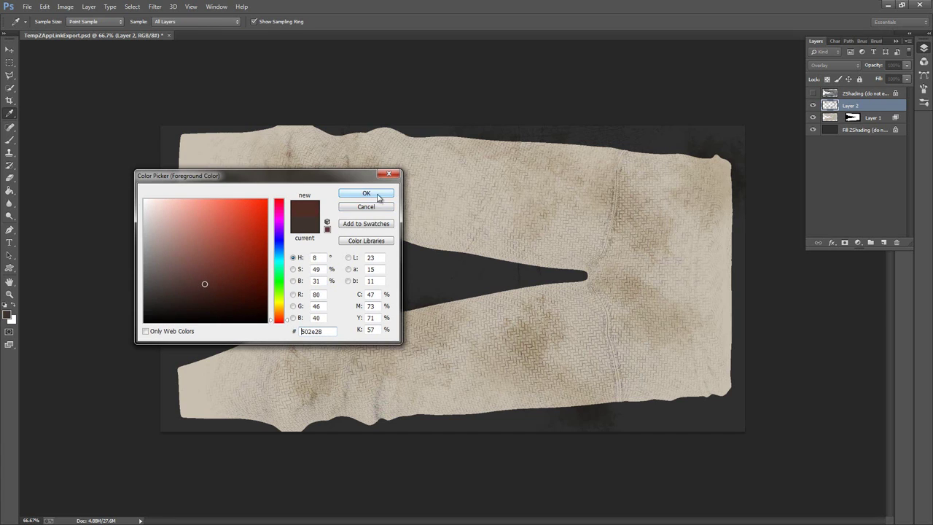
{"action": "left_click", "coordinate": [367, 194]}
Stamp reddish-brown splats on the upper leg's outer thigh and near the lower leg's knee, and undo the knee stamp.
{"action": "left_click", "coordinate": [530, 155]}
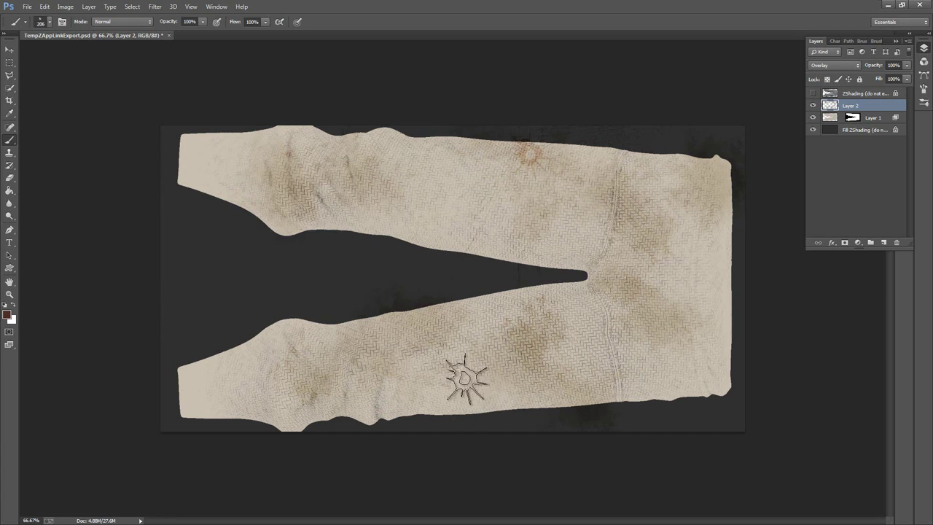
{"action": "left_click", "coordinate": [368, 342]}
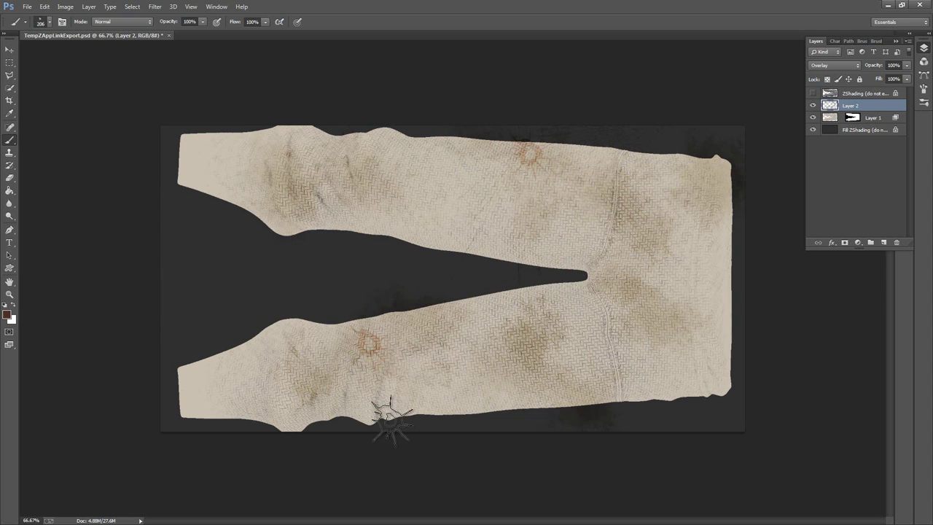
{"action": "right_click", "coordinate": [593, 241]}
{"action": "left_click", "coordinate": [744, 42]}
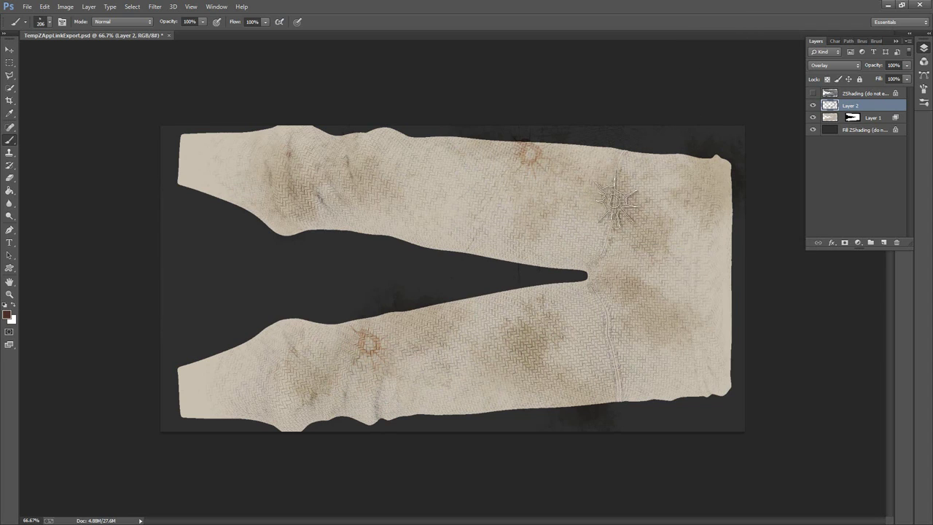
{"action": "key", "text": "ctrl+z"}
Choose the round 203 px splat brush and stamp reddish stains on the lower leg's inner edge and near its knee folds.
{"action": "right_click", "coordinate": [624, 222]}
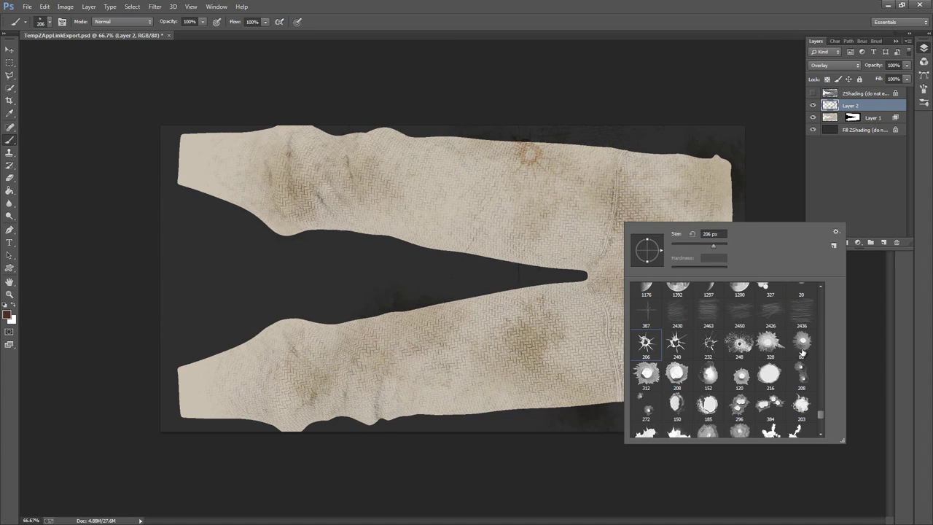
{"action": "scroll", "coordinate": [823, 413], "scroll_direction": "up", "scroll_amount": 1}
{"action": "left_click", "coordinate": [802, 430]}
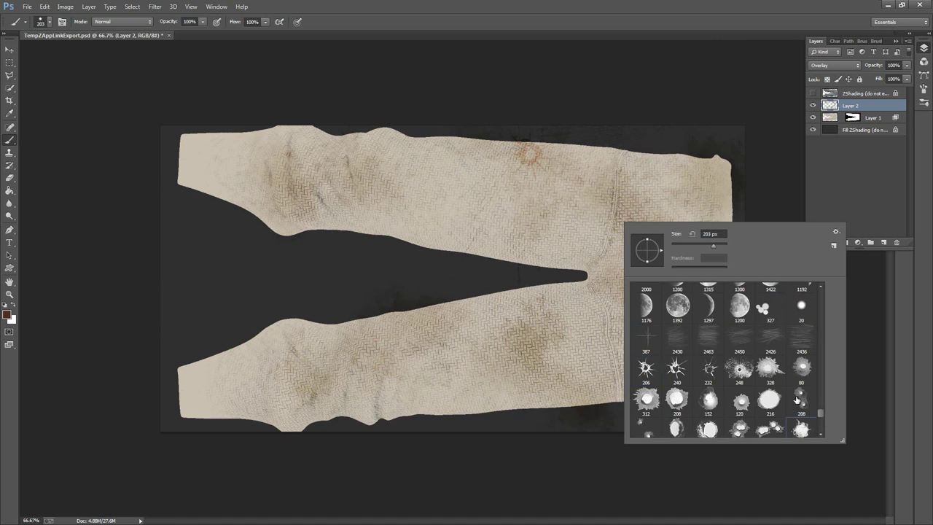
{"action": "left_click", "coordinate": [754, 55]}
{"action": "left_click", "coordinate": [456, 306]}
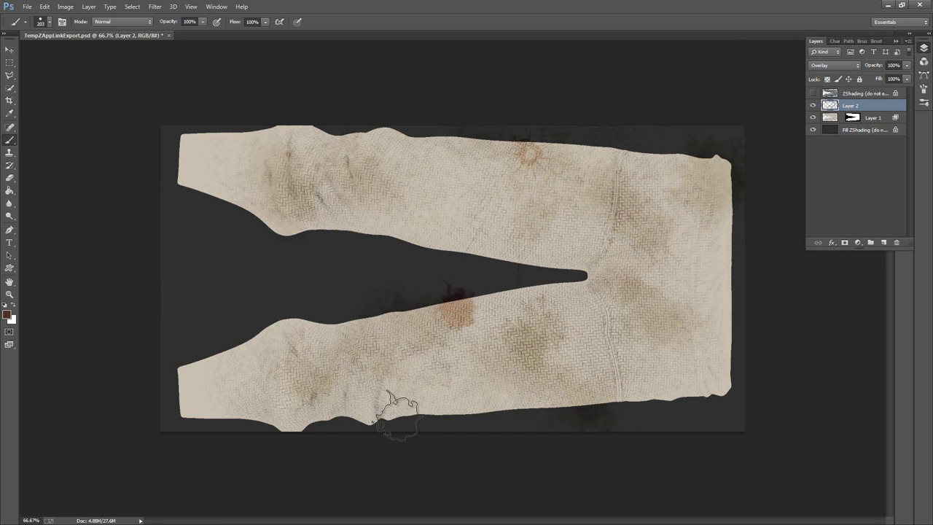
{"action": "left_click", "coordinate": [386, 381]}
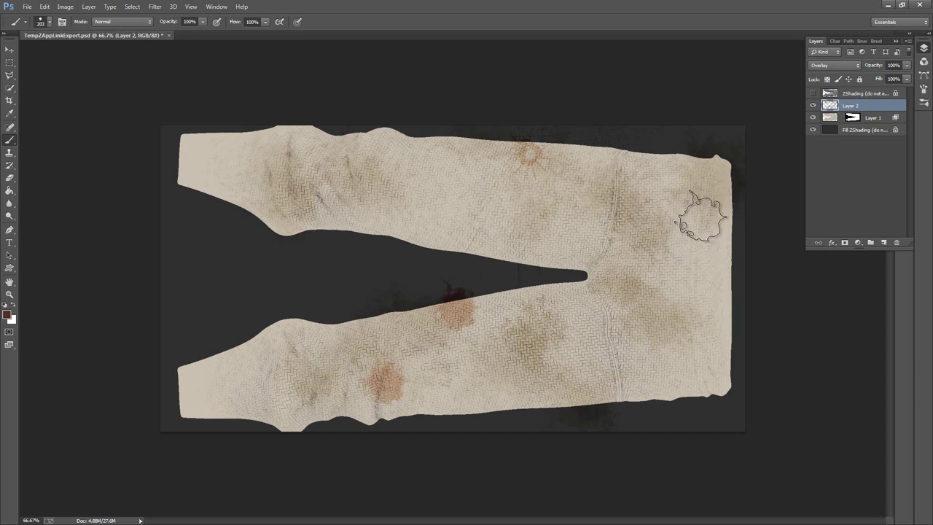
Choose the irregular 123 px drip brush and enlarge it to 500 px.
{"action": "right_click", "coordinate": [705, 215]}
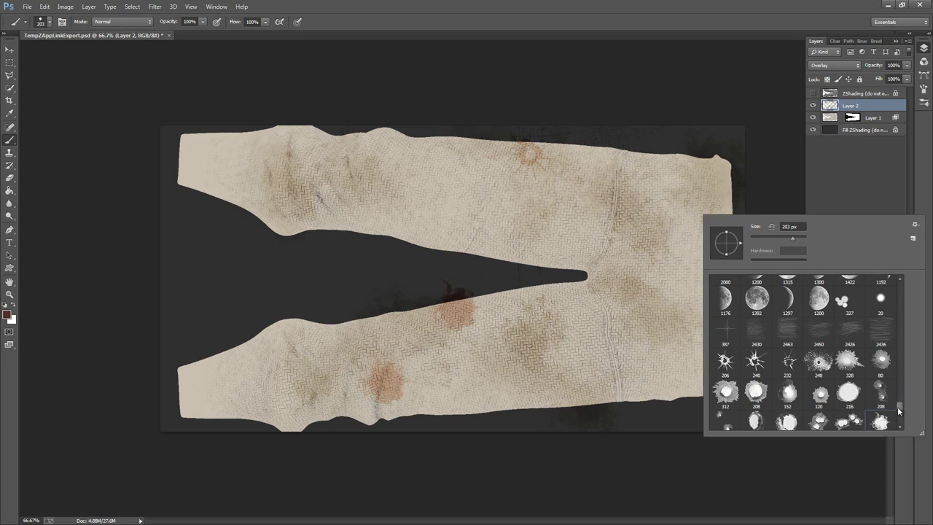
{"action": "scroll", "coordinate": [842, 382], "scroll_direction": "down", "scroll_amount": 3}
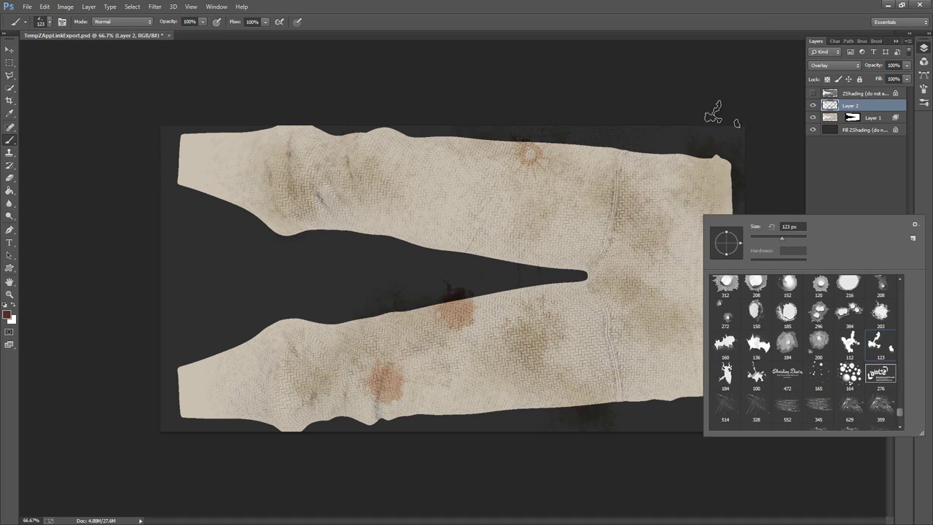
{"action": "left_click", "coordinate": [723, 26]}
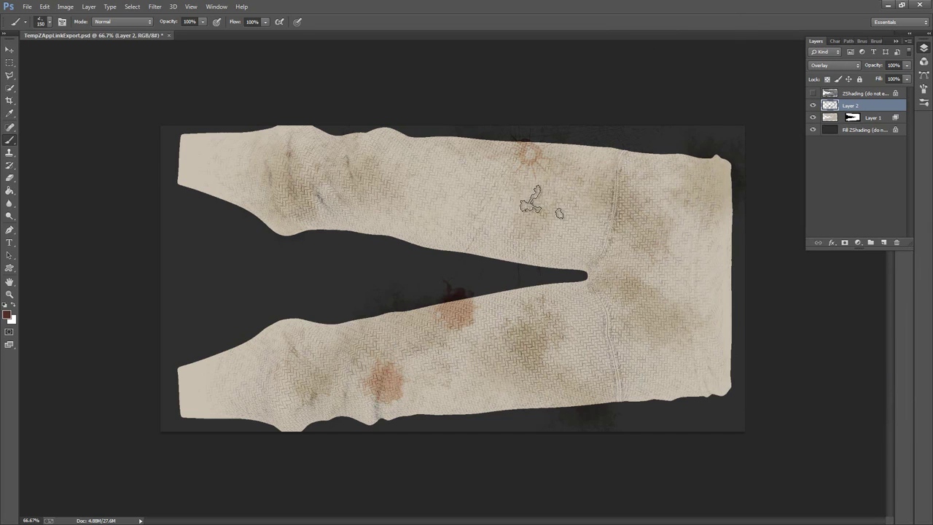
{"action": "key", "text": "bracketright"}
{"action": "key", "text": "bracketright"}
{"action": "key", "text": "bracketright"}
{"action": "key", "text": "bracketright"}
{"action": "key", "text": "bracketright"}
{"action": "key", "text": "bracketright"}
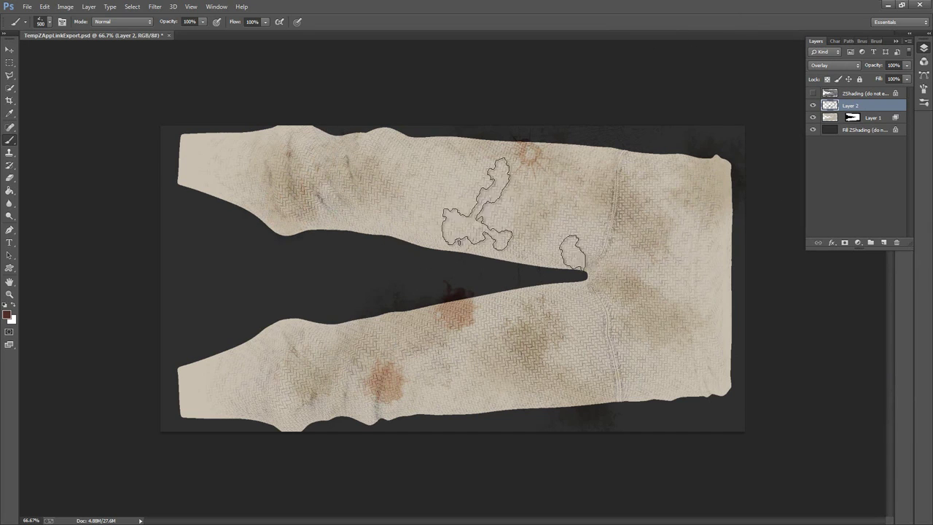
Add a new layer in Overlay mode and stamp reddish-brown drip stains on the upper leg's knee and the lower leg's thigh.
{"action": "left_click", "coordinate": [883, 242]}
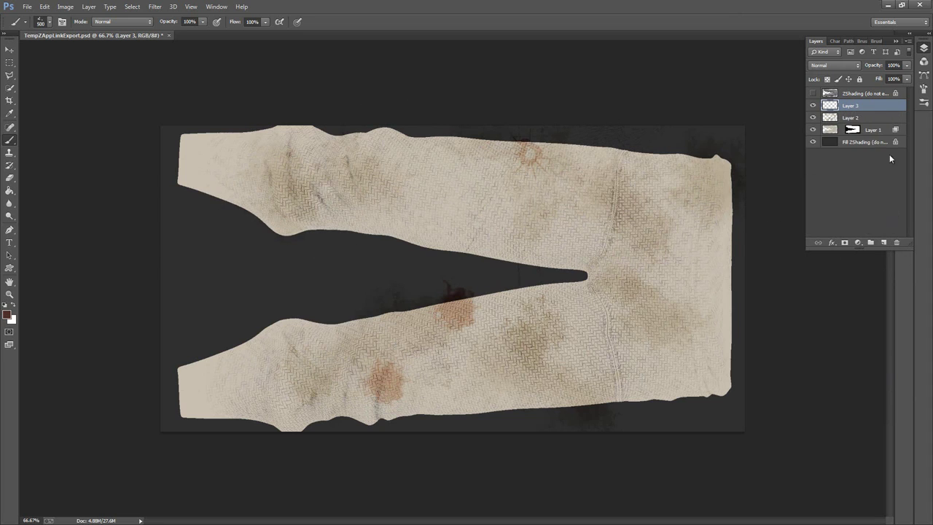
{"action": "left_click", "coordinate": [839, 65]}
{"action": "left_click", "coordinate": [821, 191]}
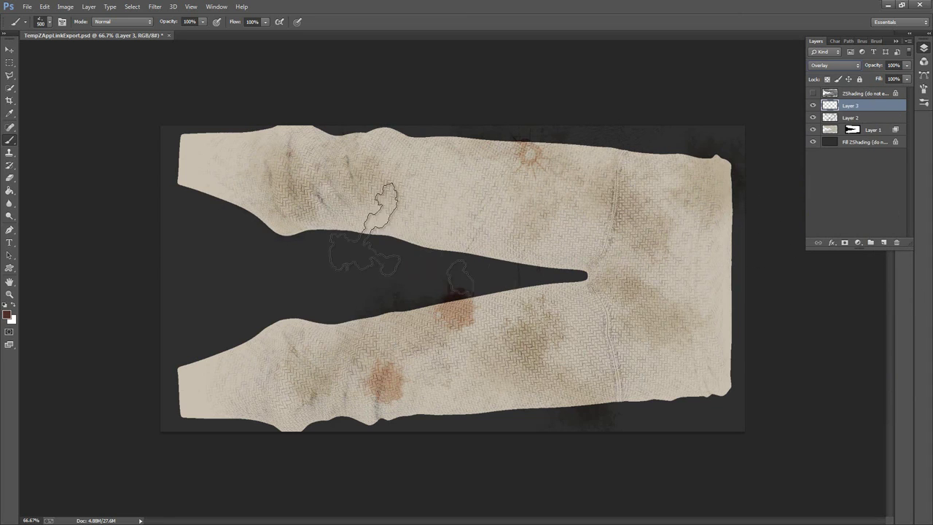
{"action": "left_click", "coordinate": [367, 232]}
{"action": "left_click", "coordinate": [550, 345]}
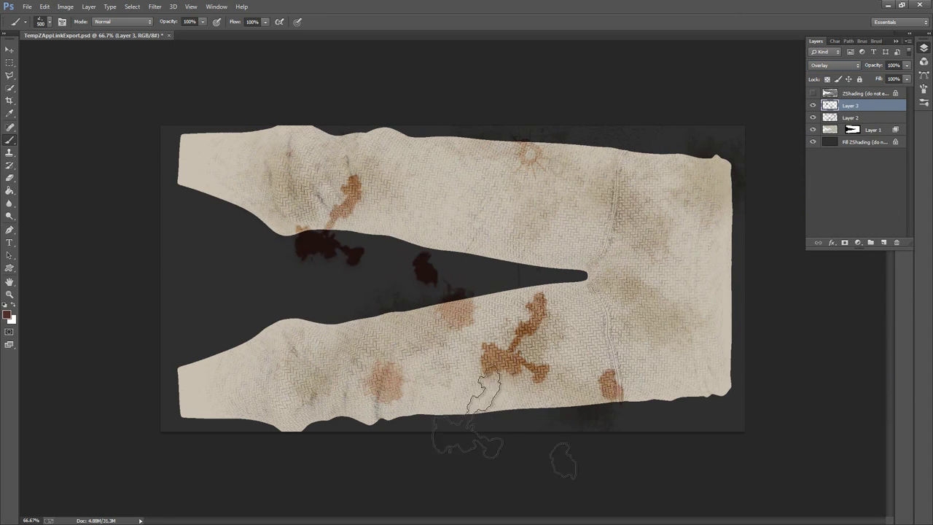
Soften the drip stains on Layer 3 with a Gaussian Blur of about 28 pixels radius.
{"action": "left_click", "coordinate": [154, 7]}
{"action": "mouse_move", "coordinate": [194, 115]}
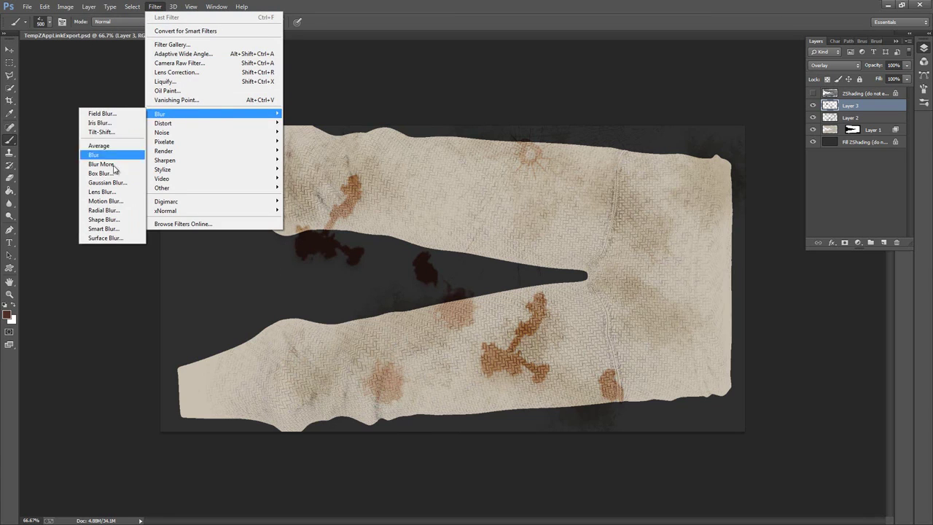
{"action": "left_click", "coordinate": [108, 182]}
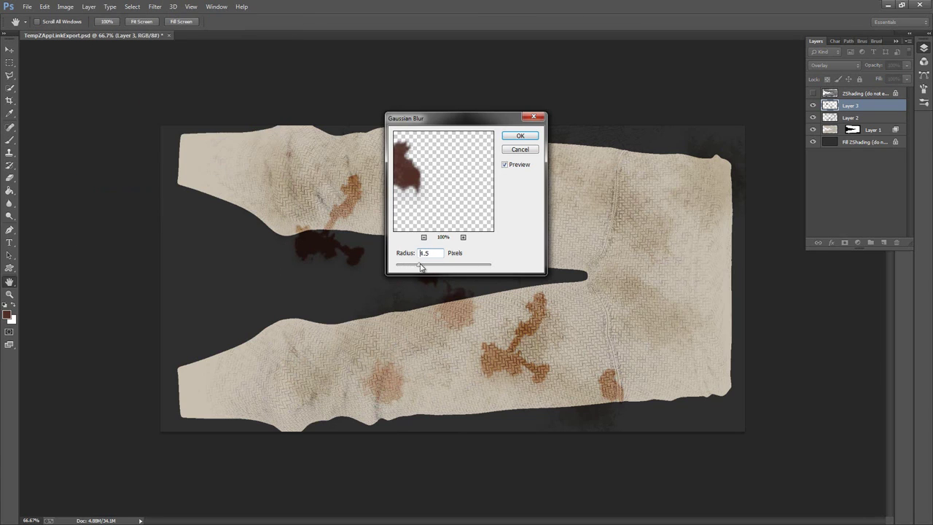
{"action": "left_click_drag", "start_coordinate": [421, 265], "coordinate": [447, 268]}
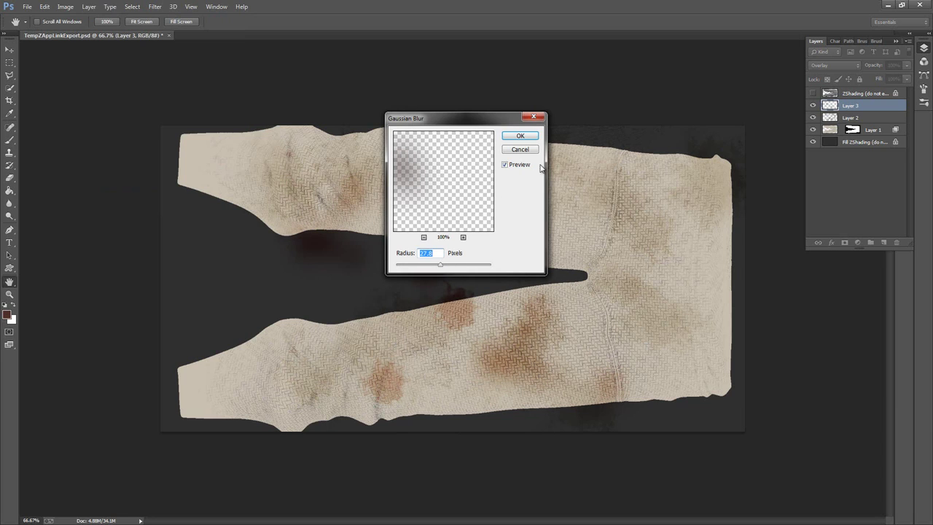
{"action": "left_click", "coordinate": [520, 136]}
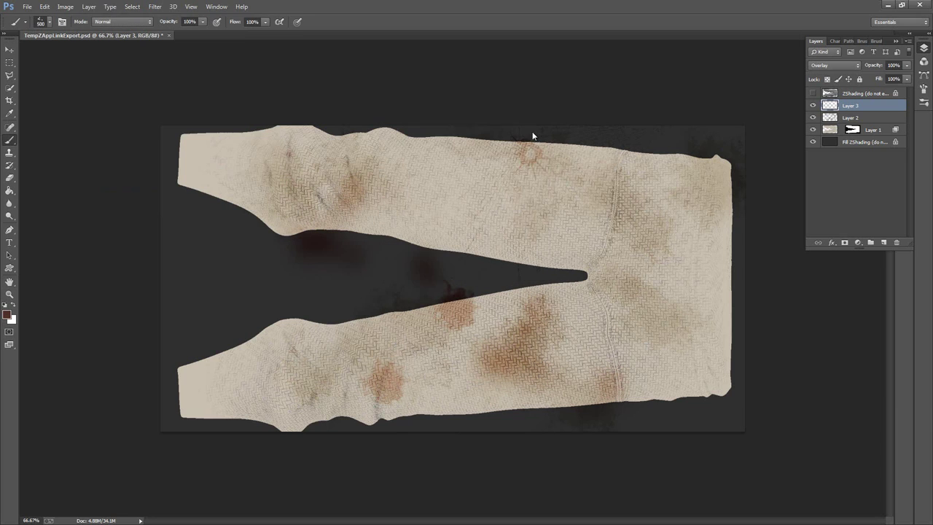
Merge Layer 2 and Layer 3 down into Layer 1, preserving the layer mask each time.
{"action": "right_click", "coordinate": [859, 118]}
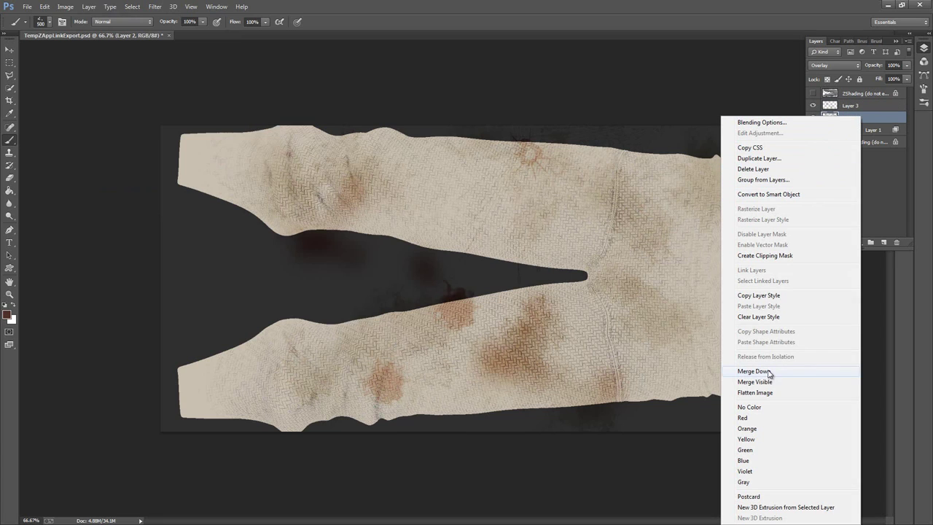
{"action": "left_click", "coordinate": [755, 371]}
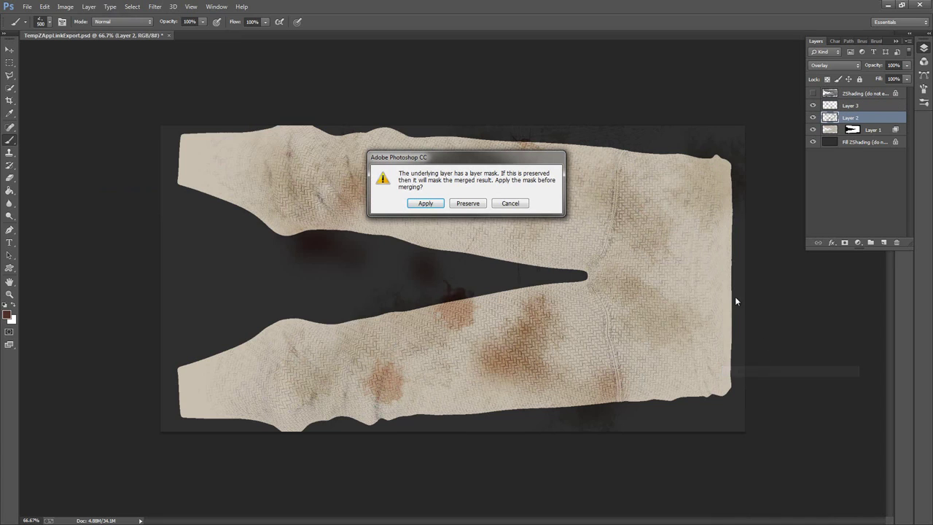
{"action": "left_click", "coordinate": [467, 203]}
{"action": "right_click", "coordinate": [862, 107]}
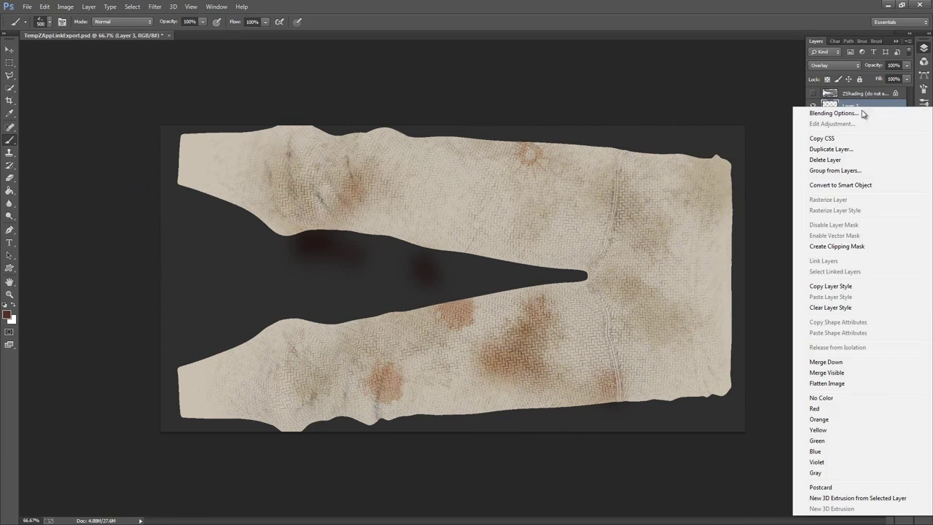
{"action": "left_click", "coordinate": [837, 362]}
{"action": "left_click", "coordinate": [473, 203]}
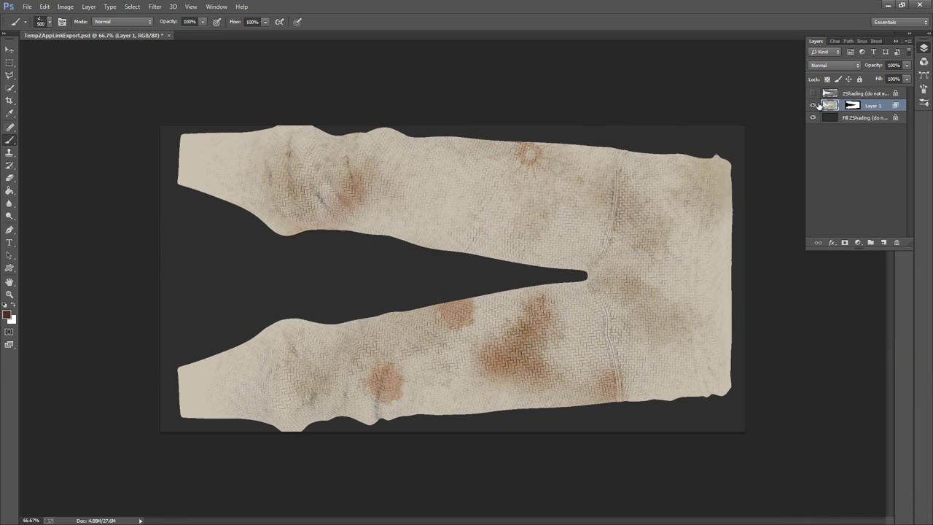
Show the ZShading layer, save the file, switch to ZBrush and try to bring the painted stains back onto the trousers.
{"action": "left_click", "coordinate": [814, 94]}
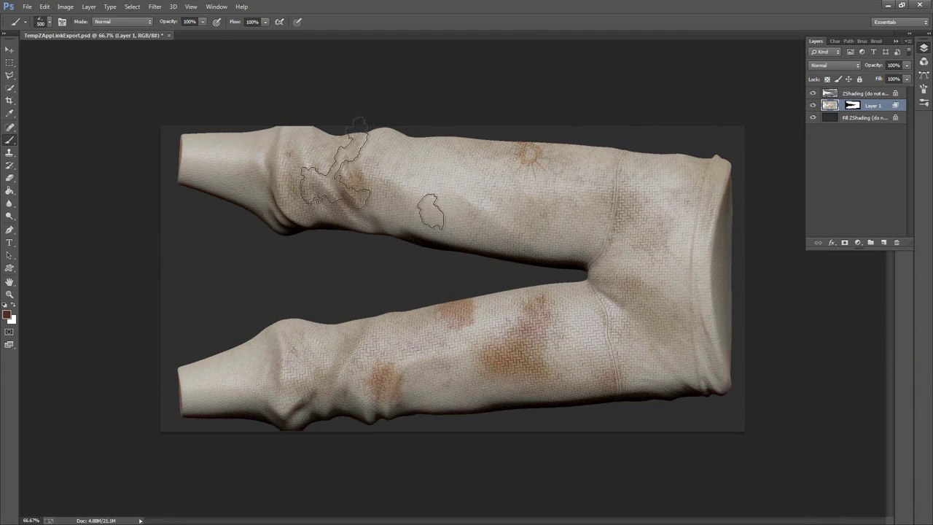
{"action": "left_click", "coordinate": [27, 7]}
{"action": "left_click", "coordinate": [109, 114]}
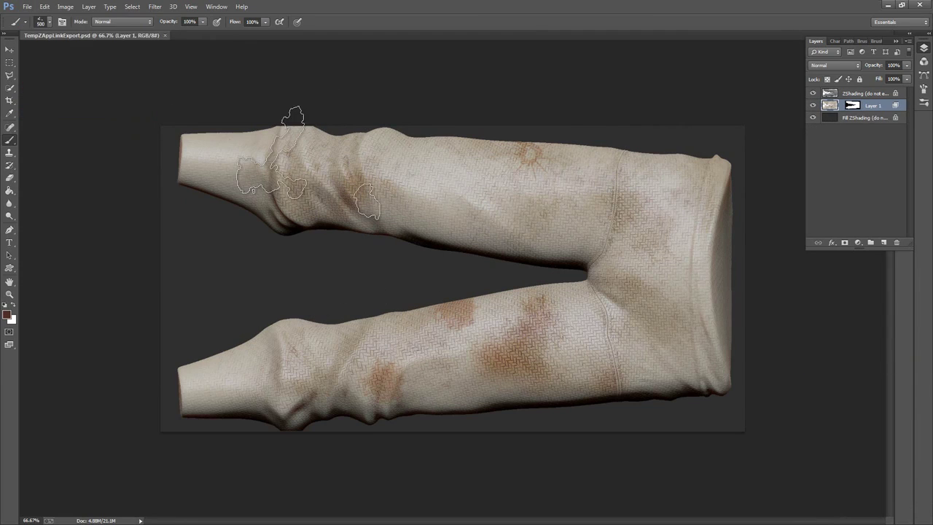
{"action": "left_click", "coordinate": [888, 7]}
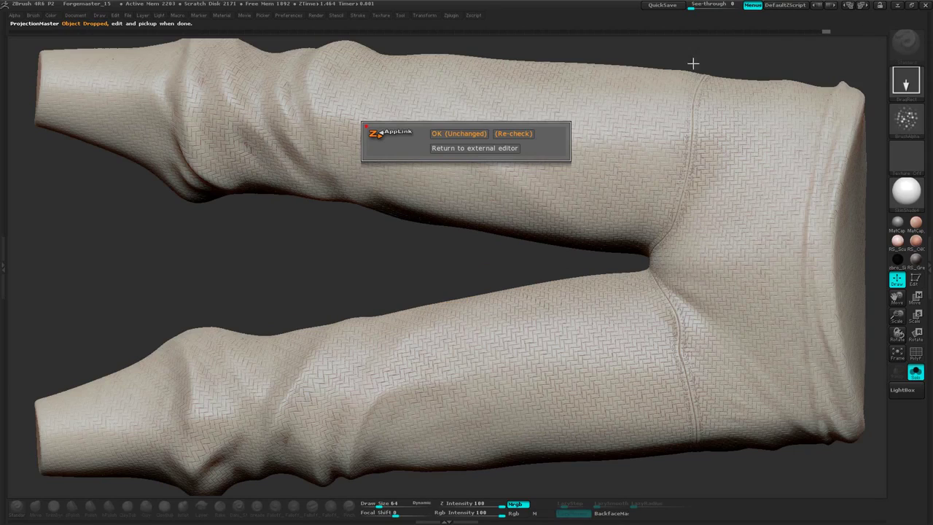
{"action": "left_click", "coordinate": [464, 133]}
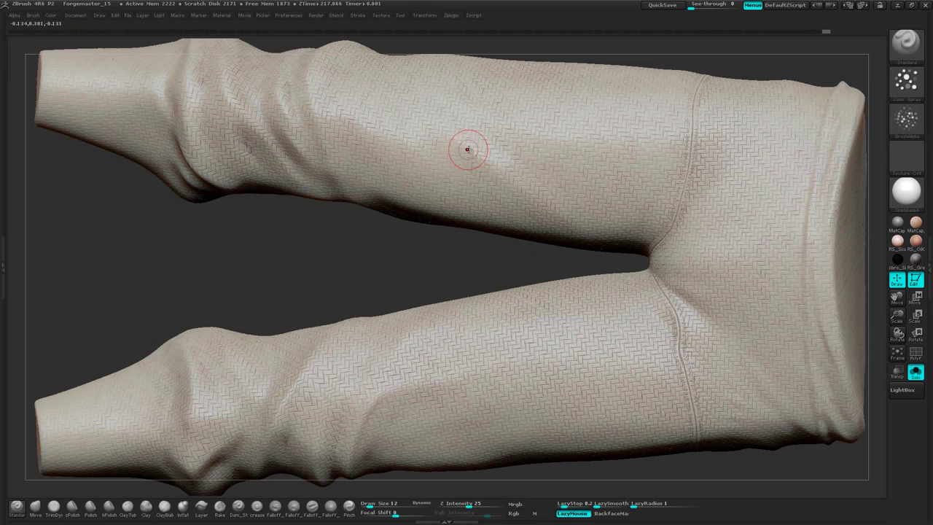
{"action": "left_click", "coordinate": [75, 16]}
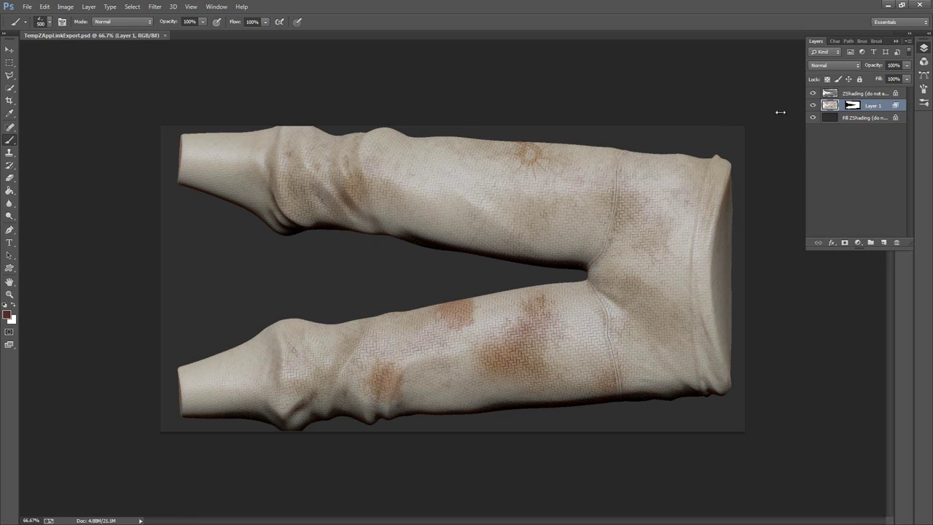
Switch to Photoshop and apply the layer mask on Layer 1.
{"action": "left_click", "coordinate": [856, 123]}
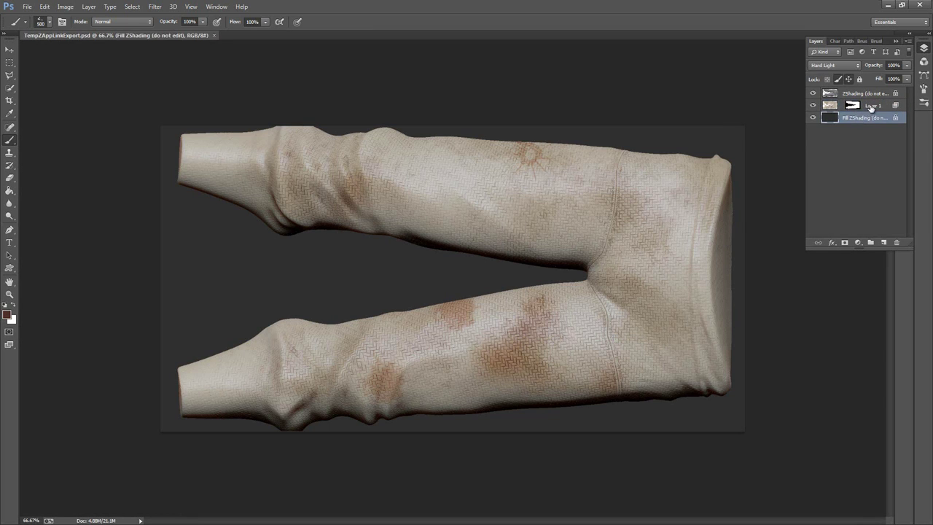
{"action": "left_click", "coordinate": [871, 109]}
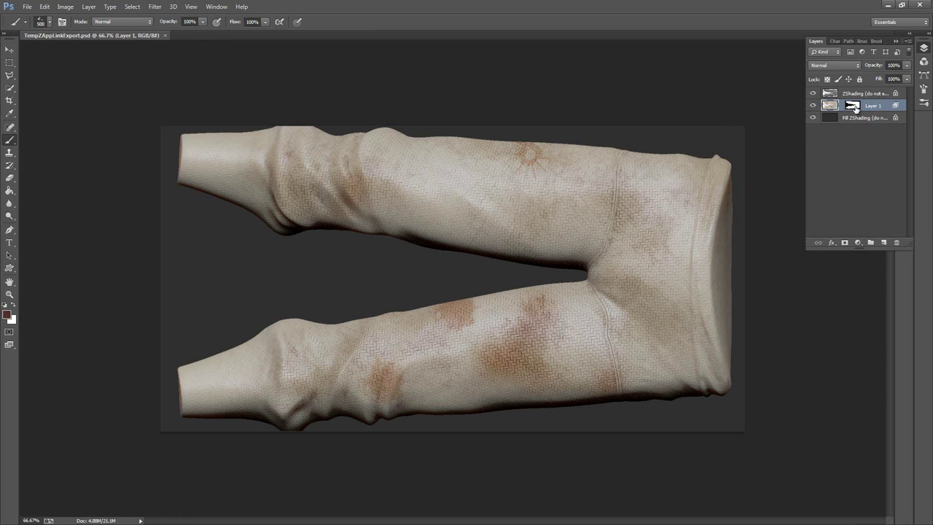
{"action": "right_click", "coordinate": [856, 110]}
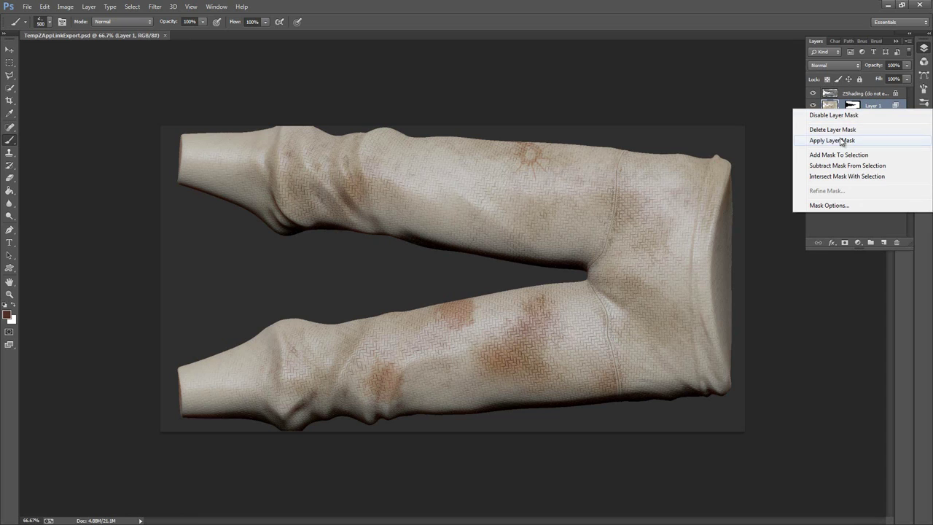
{"action": "left_click", "coordinate": [844, 143]}
Add a layer beneath Layer 1, fill it with the dark reddish-brown foreground colour and merge Layer 1 down into it.
{"action": "left_click", "coordinate": [855, 118]}
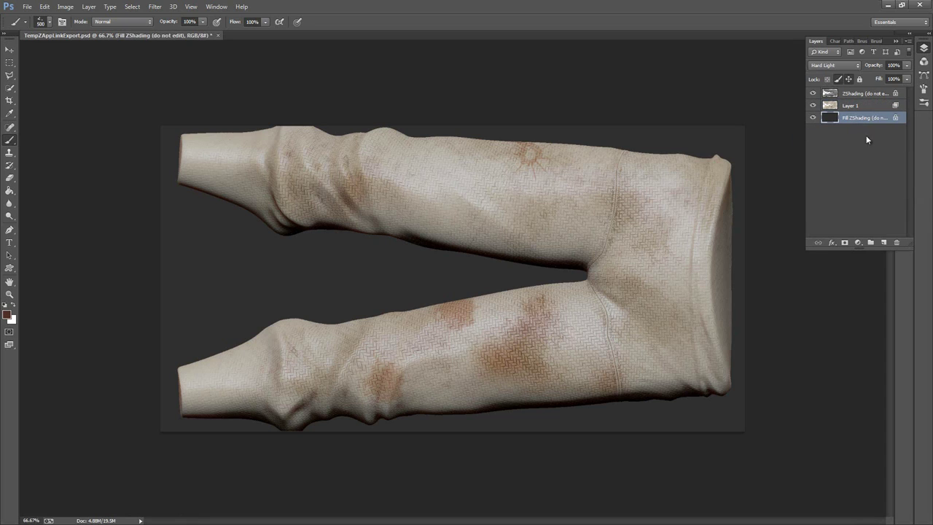
{"action": "left_click", "coordinate": [884, 242]}
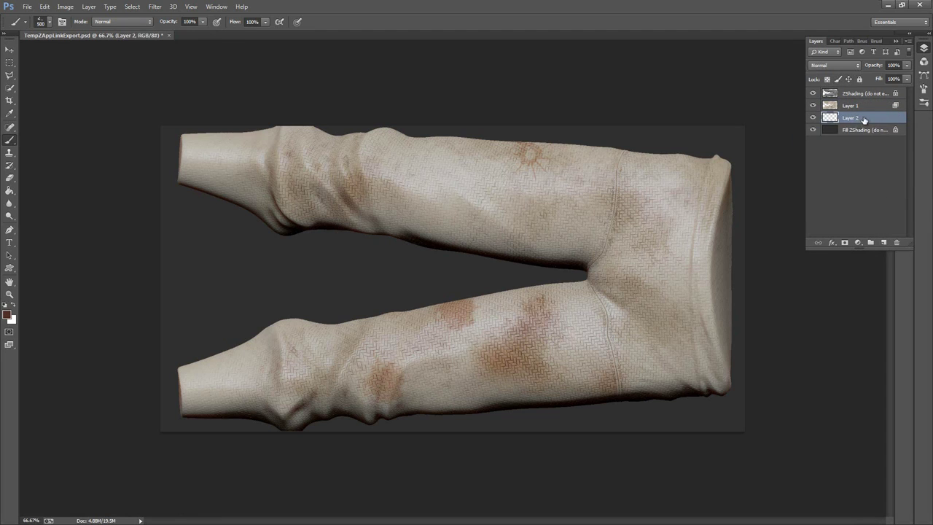
{"action": "left_click", "coordinate": [14, 190]}
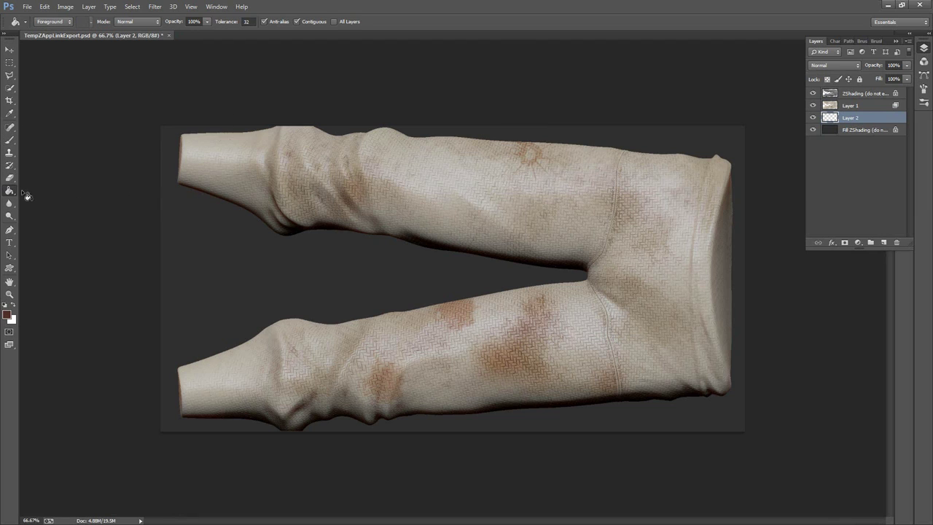
{"action": "left_click", "coordinate": [866, 106]}
{"action": "right_click", "coordinate": [864, 108]}
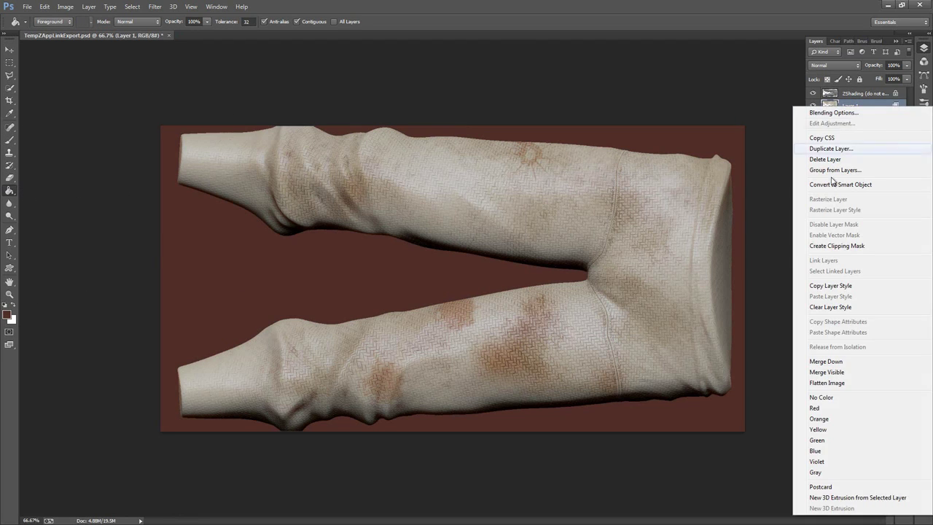
{"action": "left_click", "coordinate": [824, 367]}
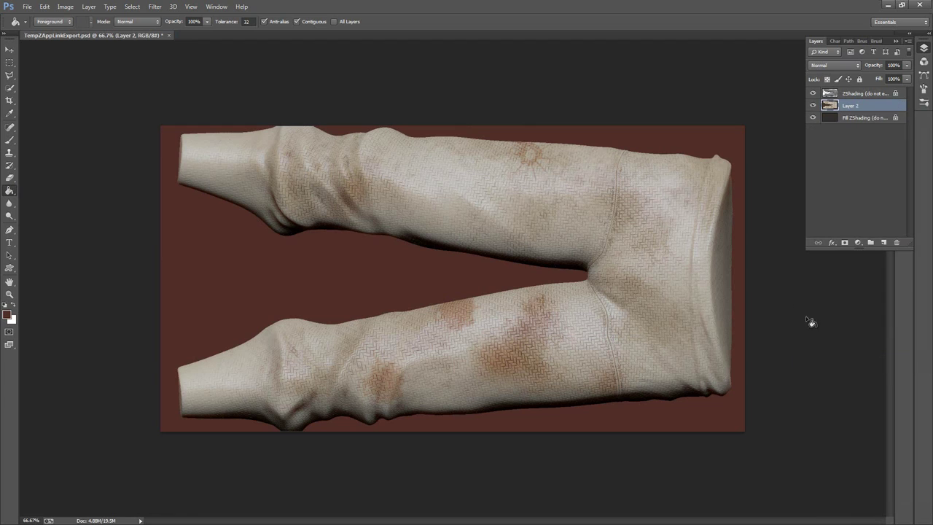
Select the whole canvas of the merged trousers layer and copy it.
{"action": "left_click", "coordinate": [133, 7]}
{"action": "left_click", "coordinate": [136, 17]}
{"action": "left_click", "coordinate": [45, 7]}
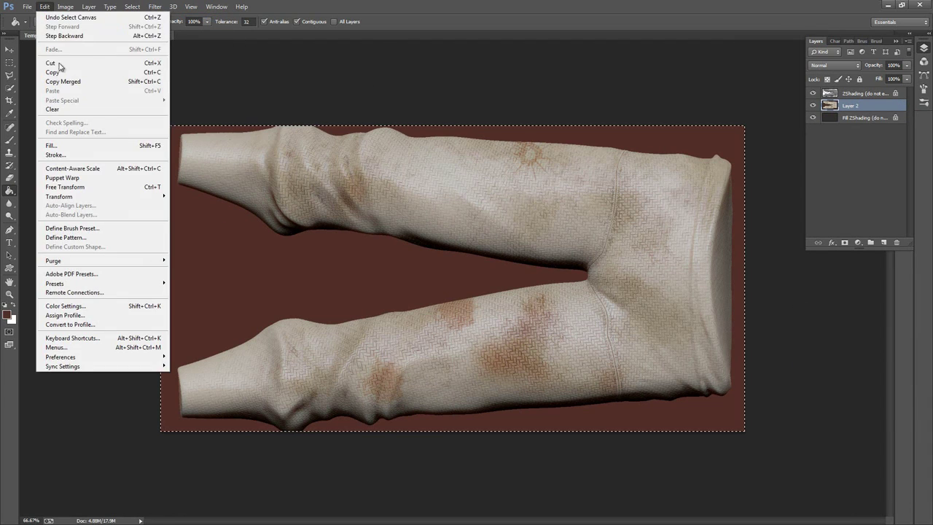
{"action": "left_click", "coordinate": [65, 76]}
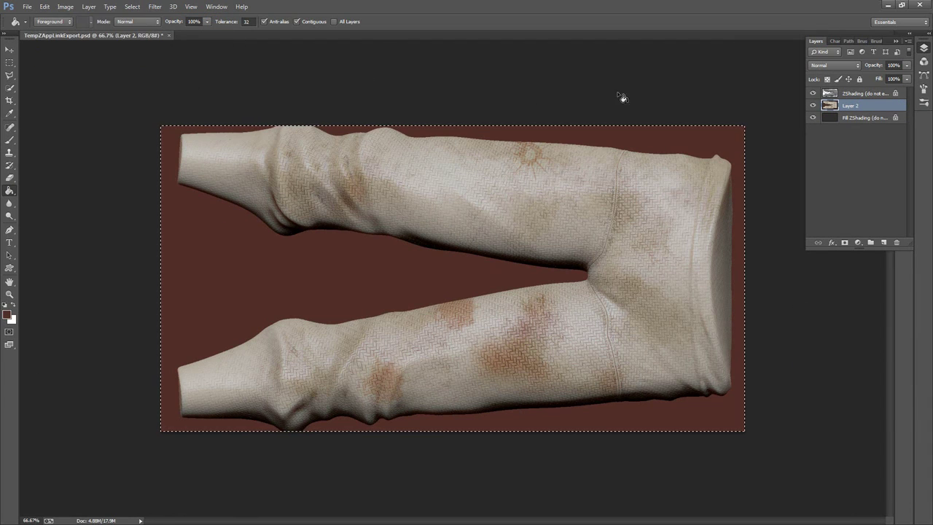
Switch to ZBrush, drop the trousers through ZAppLink with Fade on, and update the open export file in Photoshop.
{"action": "left_click", "coordinate": [889, 5]}
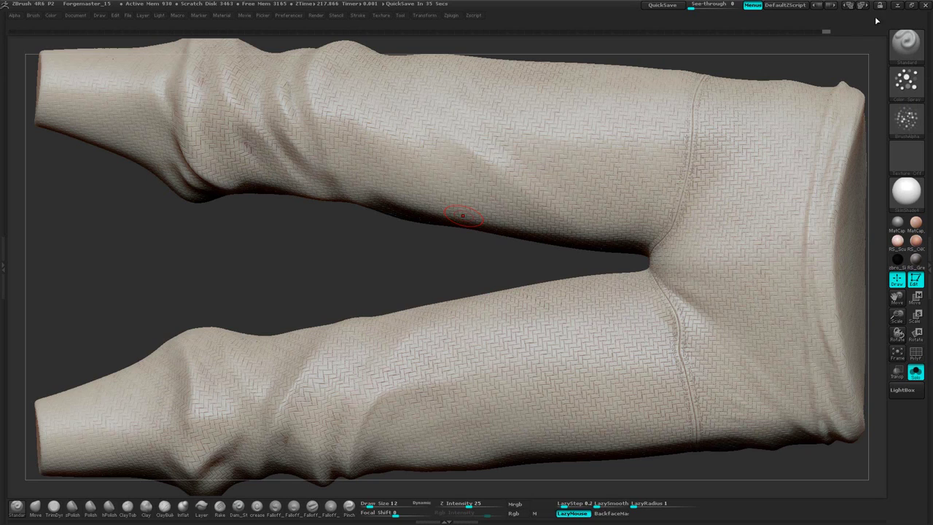
{"action": "left_click", "coordinate": [77, 16]}
{"action": "left_click", "coordinate": [99, 55]}
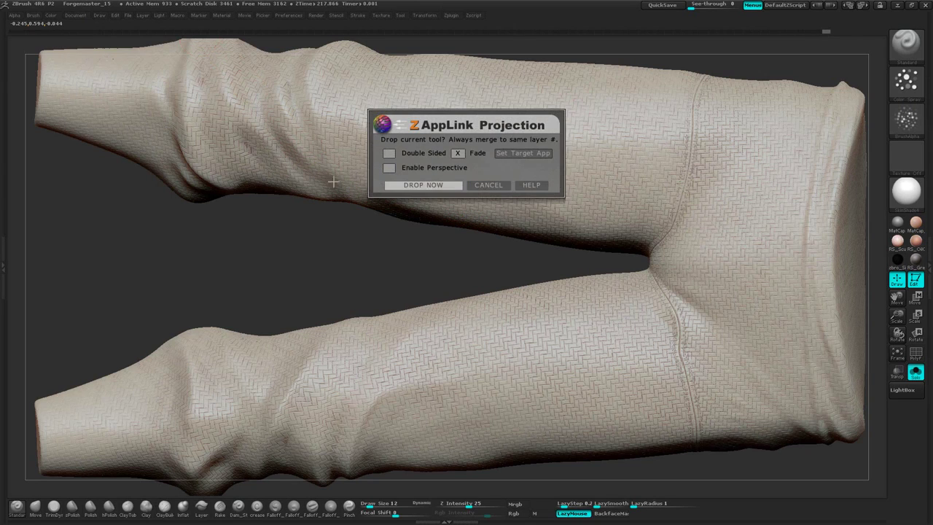
{"action": "left_click", "coordinate": [424, 185]}
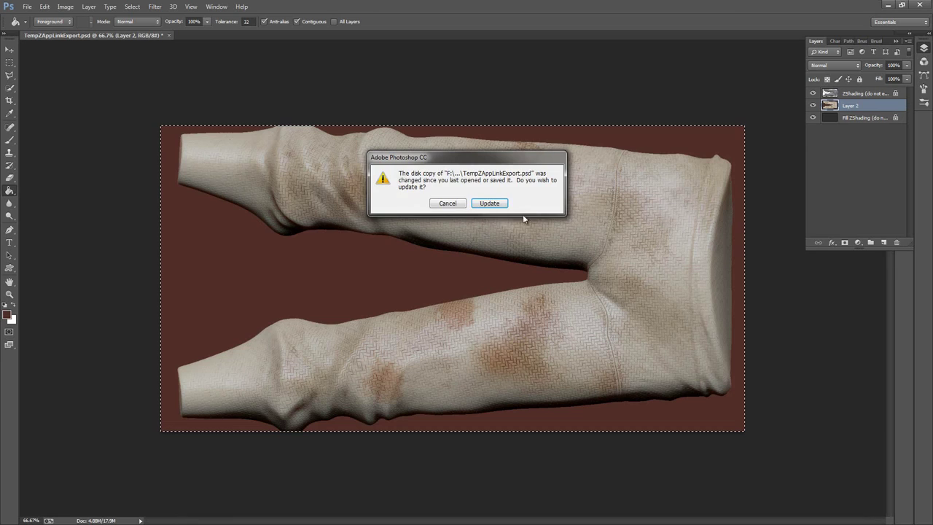
{"action": "left_click", "coordinate": [485, 206]}
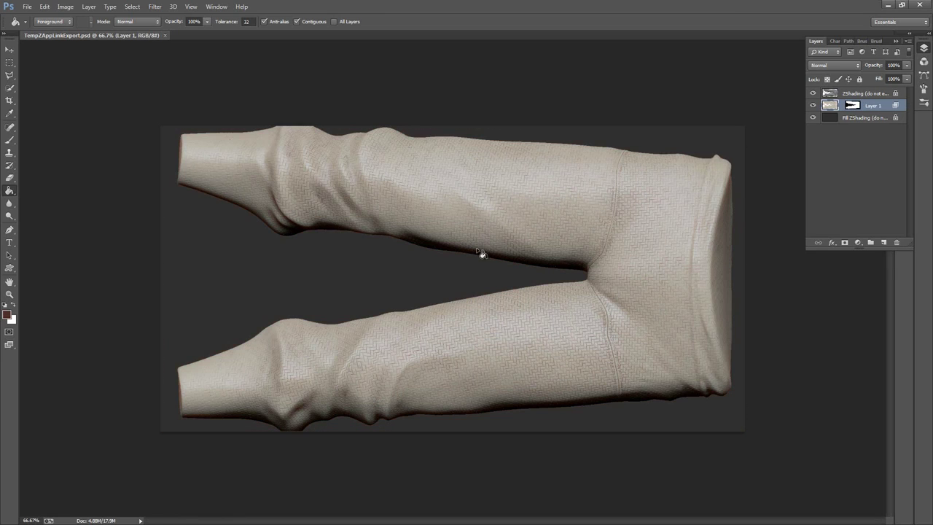
Paste the copied stained trousers and merge them down into Layer 1, preserving its layer mask.
{"action": "left_click", "coordinate": [43, 7]}
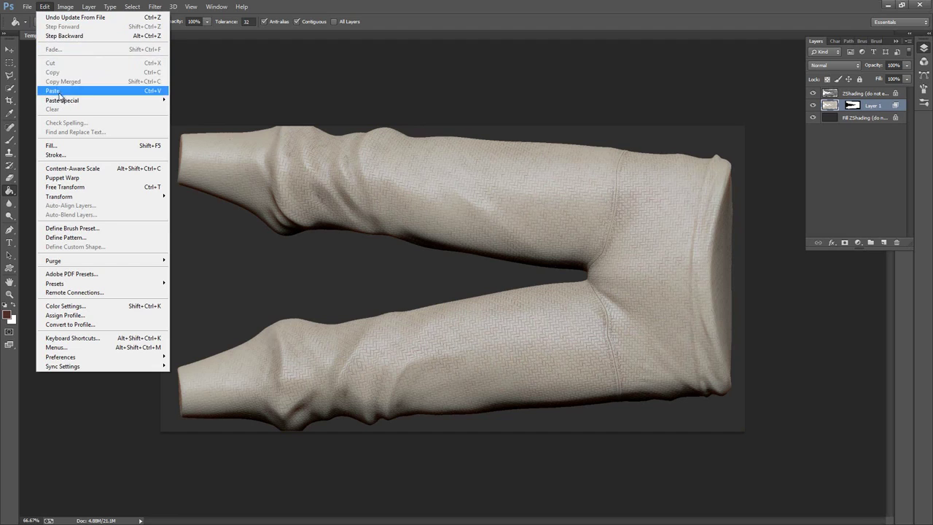
{"action": "left_click", "coordinate": [54, 90]}
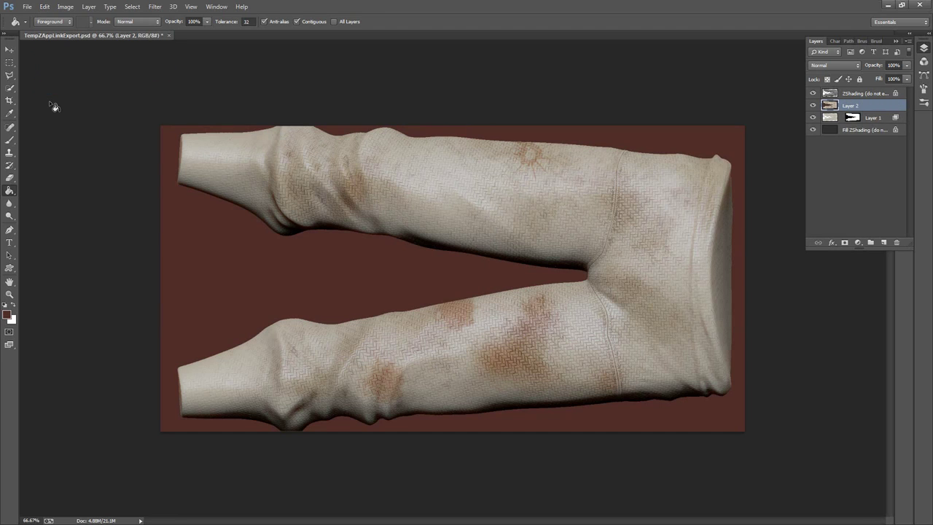
{"action": "right_click", "coordinate": [867, 110]}
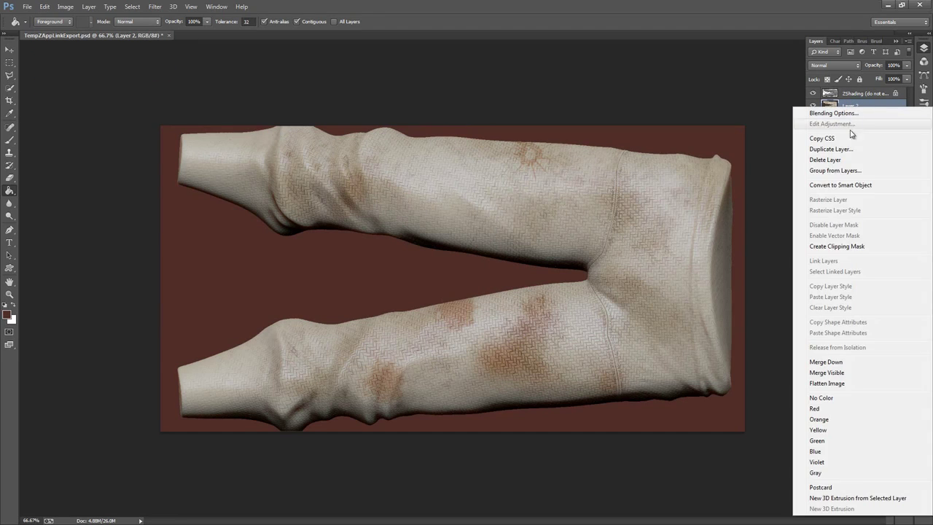
{"action": "left_click", "coordinate": [839, 363]}
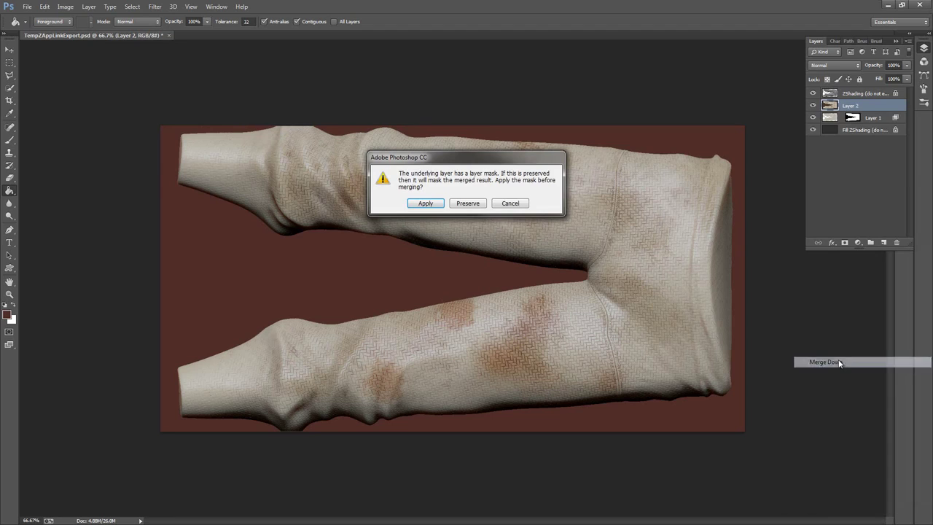
{"action": "left_click", "coordinate": [475, 209]}
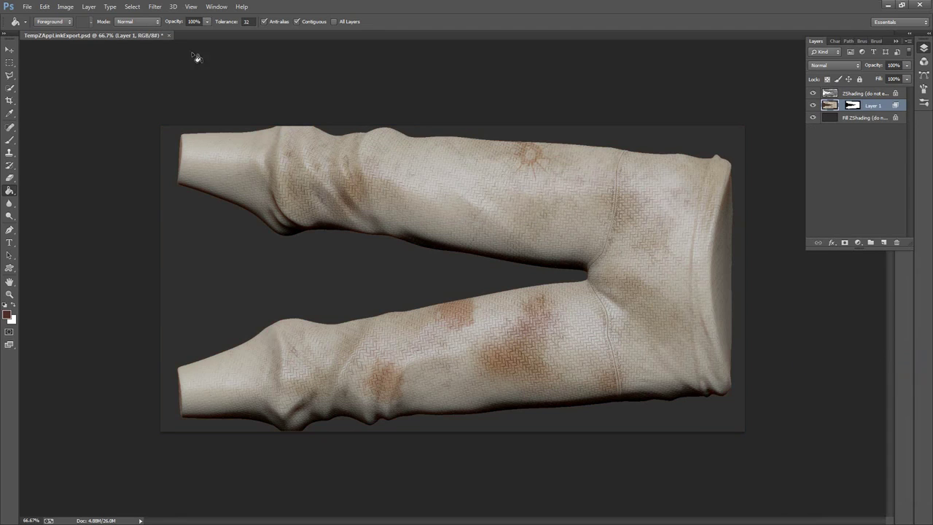
Save the file, switch to ZBrush, re-enter from ZAppLink and pick up the stained texture onto the trousers.
{"action": "left_click", "coordinate": [27, 7]}
{"action": "left_click", "coordinate": [55, 112]}
{"action": "left_click", "coordinate": [889, 5]}
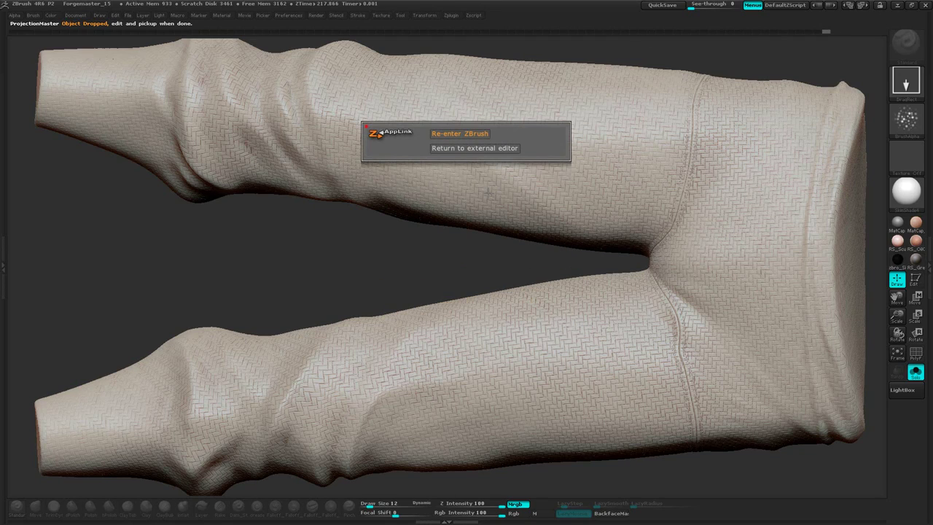
{"action": "left_click", "coordinate": [469, 135]}
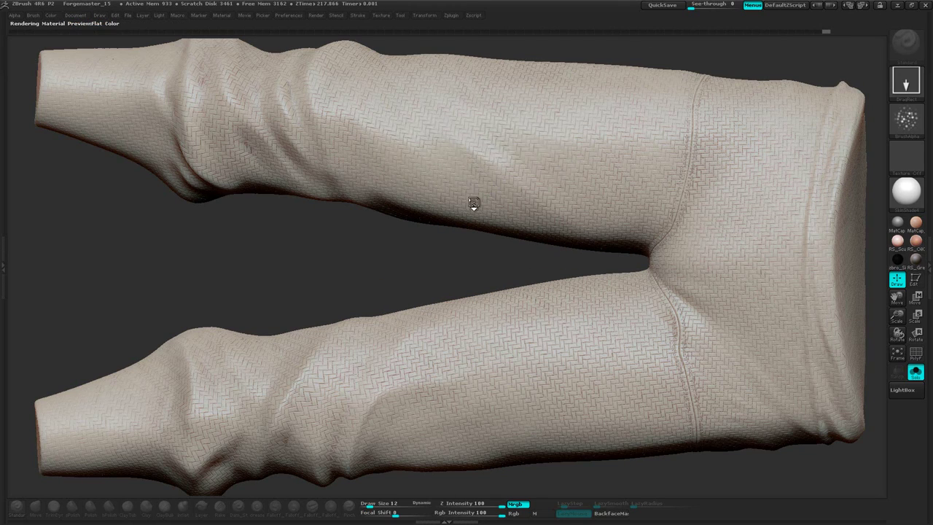
{"action": "left_click", "coordinate": [434, 185]}
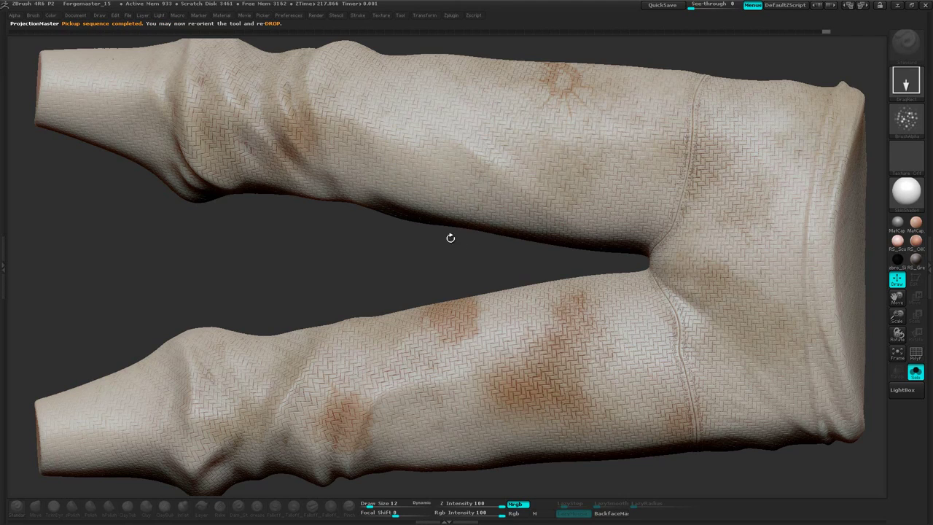
Drop the unstained back view of the trousers through ZAppLink with Fade on, and update the open export file in Photoshop.
{"action": "left_click", "coordinate": [428, 251]}
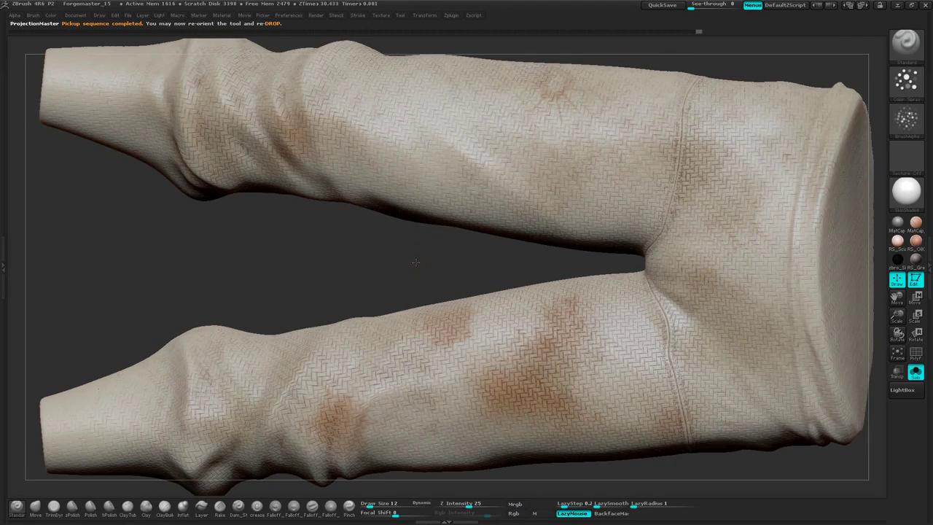
{"action": "left_click_drag", "start_coordinate": [419, 256], "coordinate": [430, 189], "text": "alt"}
{"action": "left_click_drag", "start_coordinate": [683, 167], "coordinate": [785, 143]}
{"action": "left_click_drag", "start_coordinate": [785, 278], "coordinate": [817, 211], "text": "alt"}
{"action": "left_click_drag", "start_coordinate": [847, 59], "coordinate": [816, 63]}
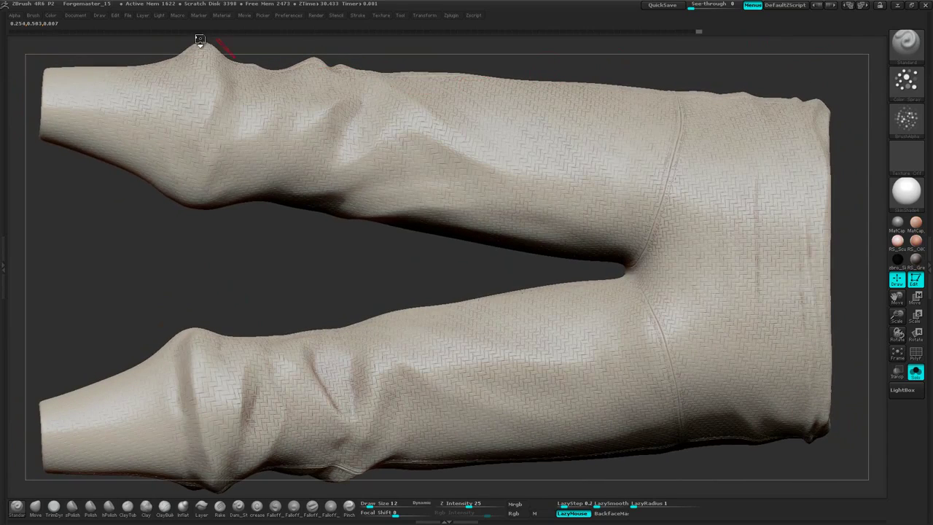
{"action": "left_click", "coordinate": [76, 16]}
{"action": "left_click", "coordinate": [99, 59]}
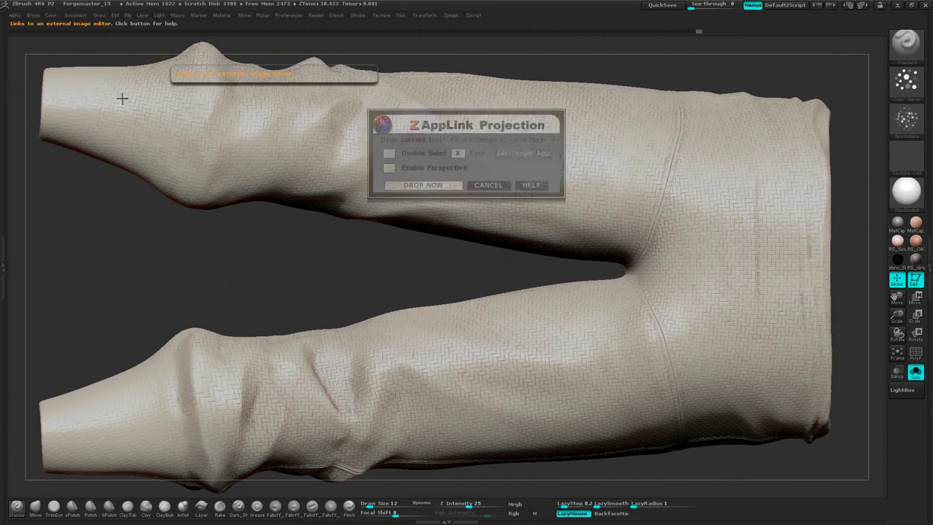
{"action": "left_click", "coordinate": [441, 185]}
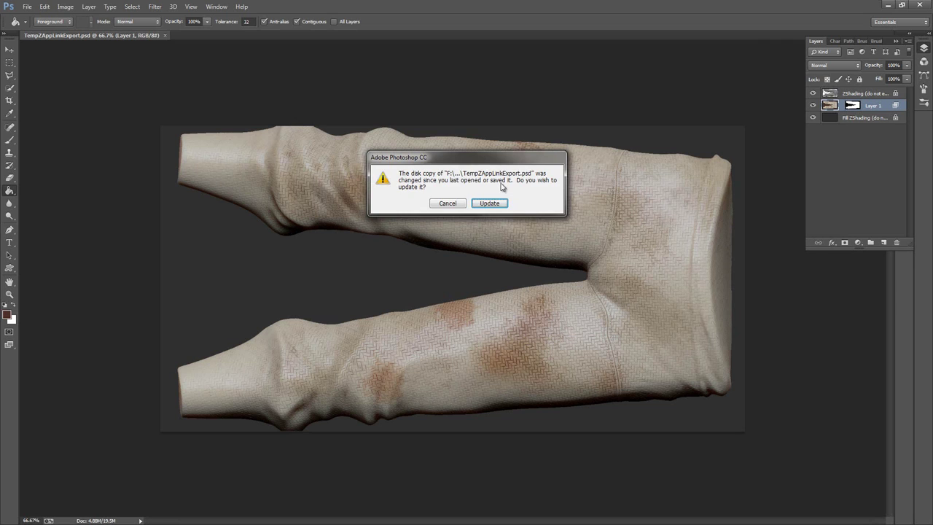
{"action": "left_click", "coordinate": [493, 204]}
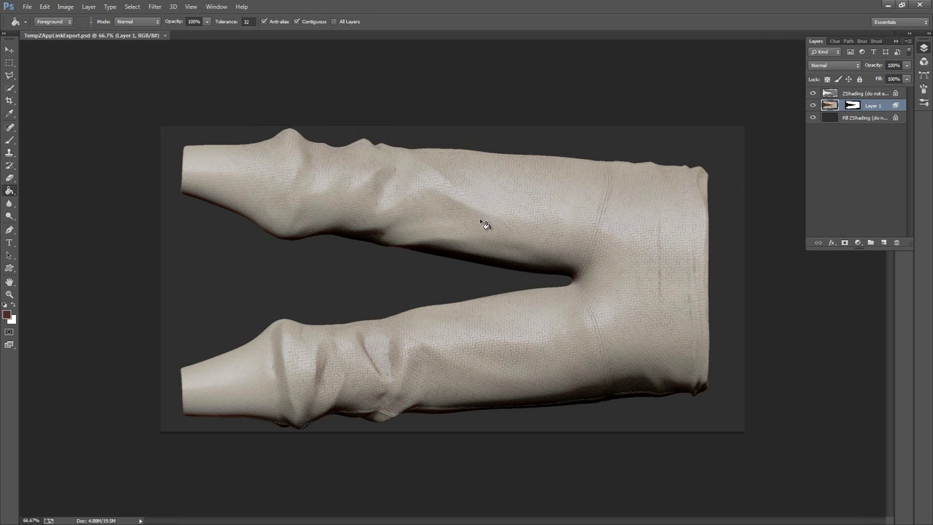
Add a new layer in Overlay mode above Layer 1 and stamp a reddish-brown 500 px splatter on the upper trouser leg.
{"action": "left_click", "coordinate": [885, 243]}
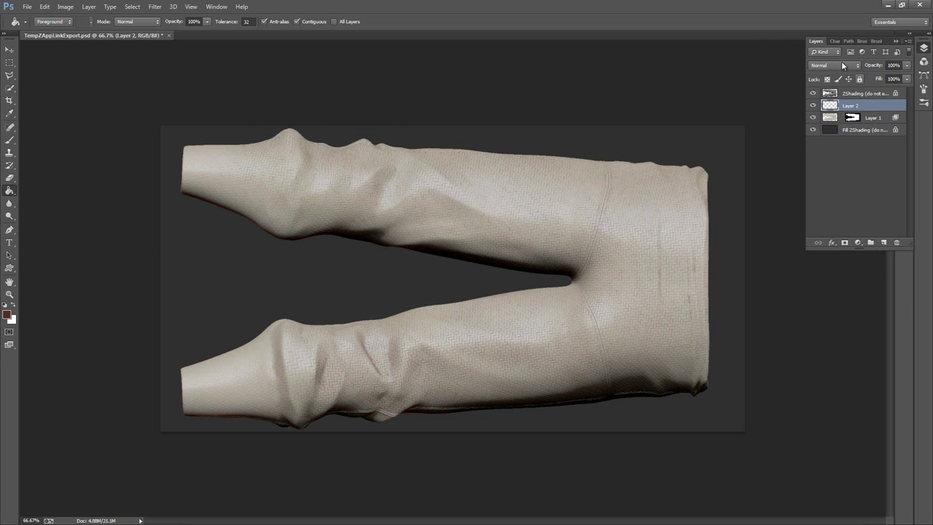
{"action": "left_click", "coordinate": [839, 65]}
{"action": "left_click", "coordinate": [829, 190]}
{"action": "left_click", "coordinate": [10, 140]}
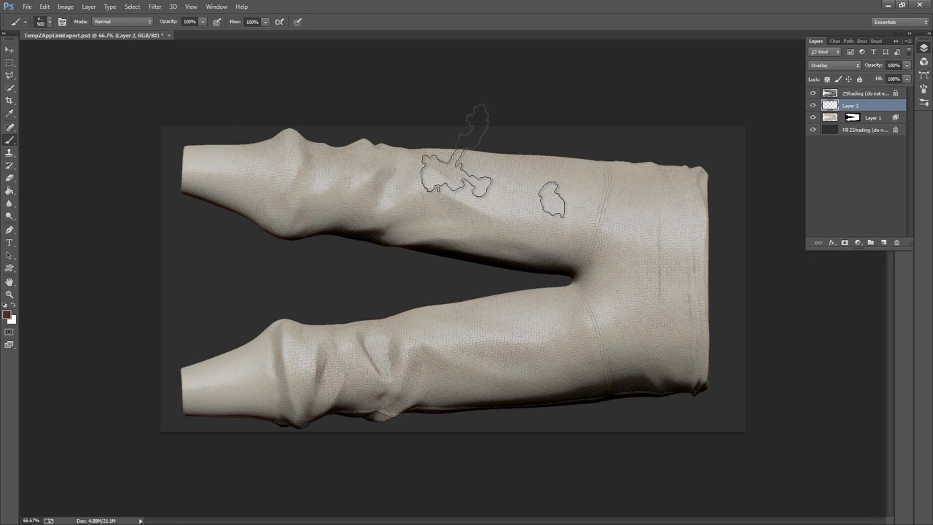
{"action": "left_click", "coordinate": [490, 160]}
Choose the 400 px speckle brush and spatter reddish-brown dots along the lower trouser leg.
{"action": "right_click", "coordinate": [486, 264]}
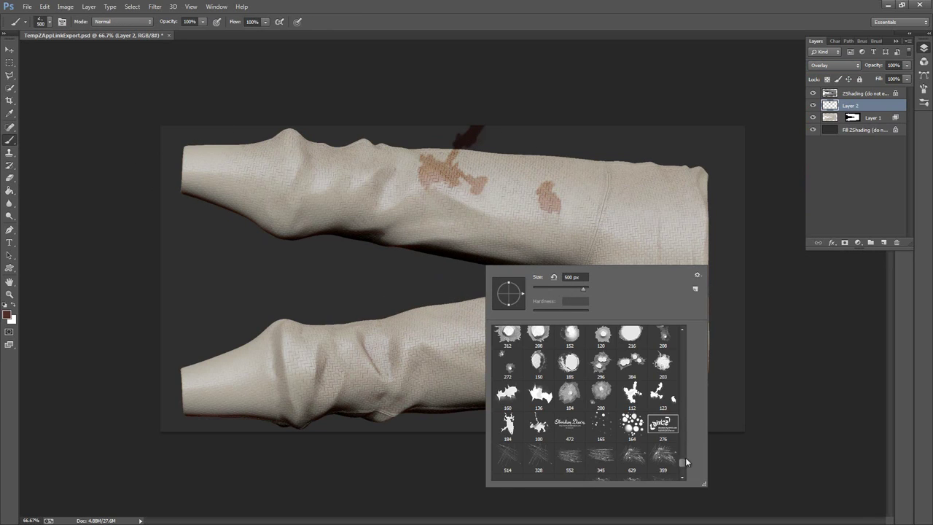
{"action": "scroll", "coordinate": [685, 456], "scroll_direction": "up", "scroll_amount": 10}
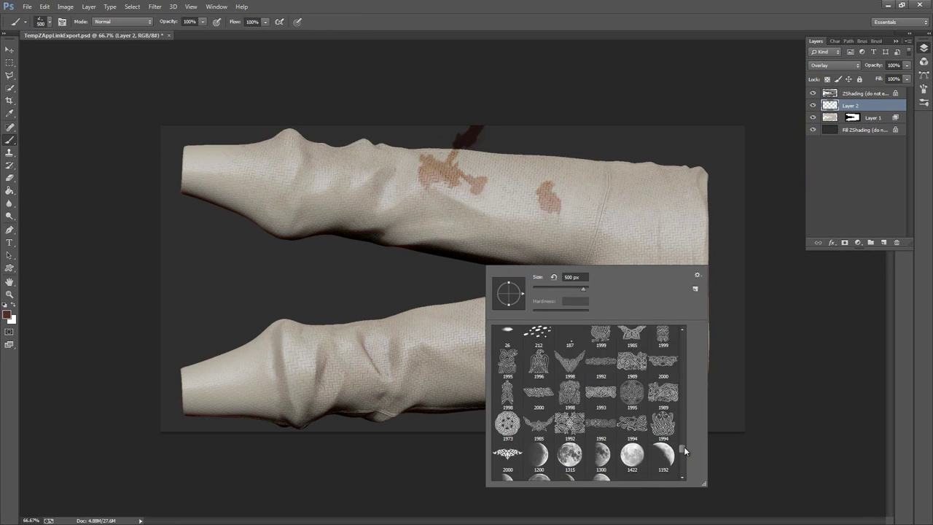
{"action": "left_click_drag", "start_coordinate": [684, 451], "coordinate": [684, 395]}
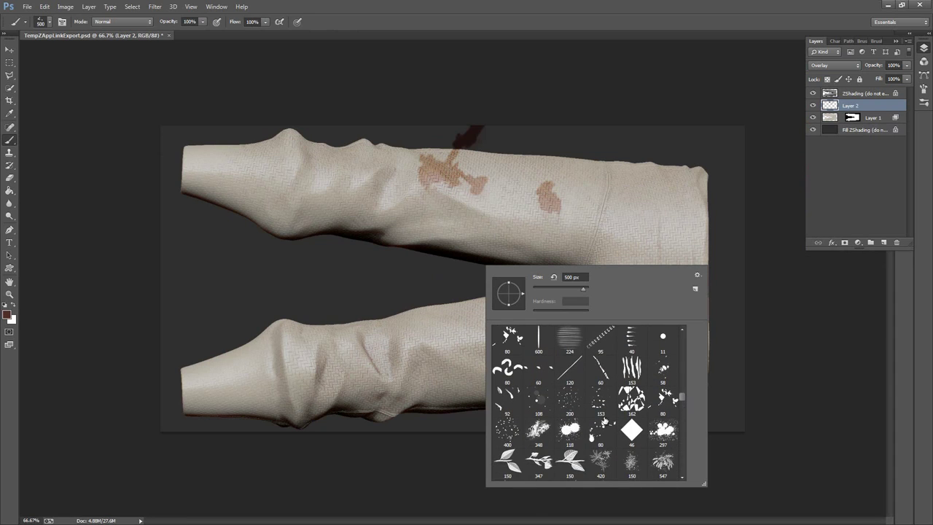
{"action": "left_click", "coordinate": [509, 430]}
{"action": "key", "text": "Return"}
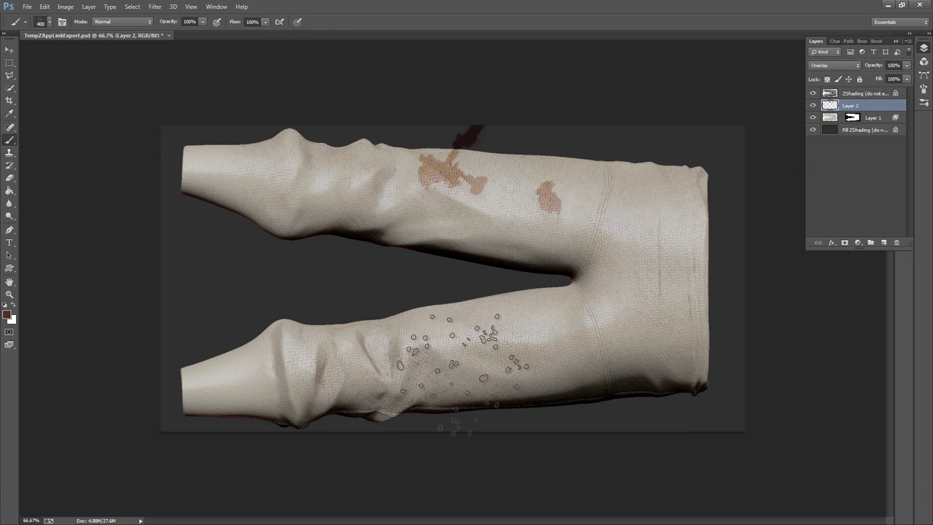
{"action": "mouse_move", "coordinate": [463, 371]}
{"action": "left_mouse_down"}
{"action": "mouse_move", "coordinate": [462, 433]}
{"action": "mouse_move", "coordinate": [483, 454]}
{"action": "mouse_move", "coordinate": [511, 270]}
{"action": "mouse_move", "coordinate": [652, 342]}
{"action": "mouse_move", "coordinate": [612, 398]}
{"action": "mouse_move", "coordinate": [321, 361]}
{"action": "mouse_move", "coordinate": [73, 292]}
{"action": "left_mouse_up"}
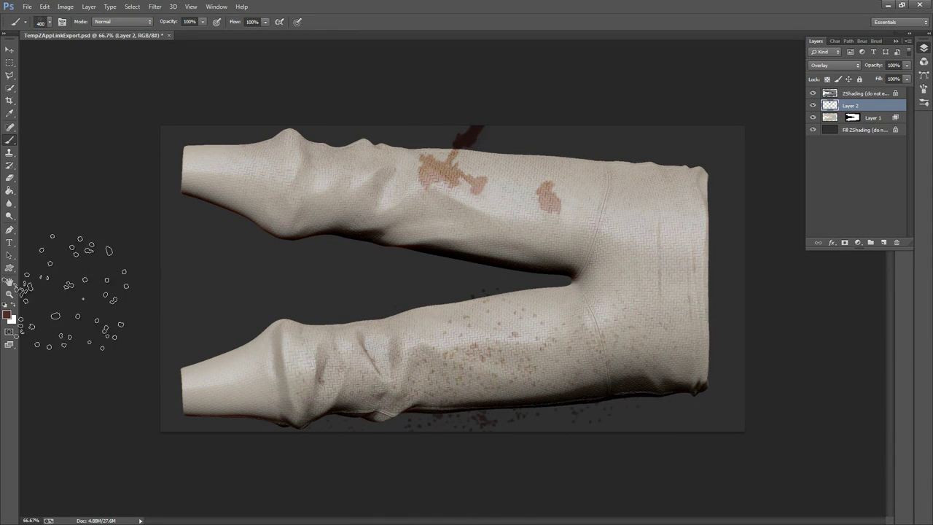
Set the foreground colour to grey-brown 5e544d and spatter speckles along the inner side of the upper trouser leg.
{"action": "left_click", "coordinate": [7, 315]}
{"action": "left_click_drag", "start_coordinate": [289, 323], "coordinate": [288, 317]}
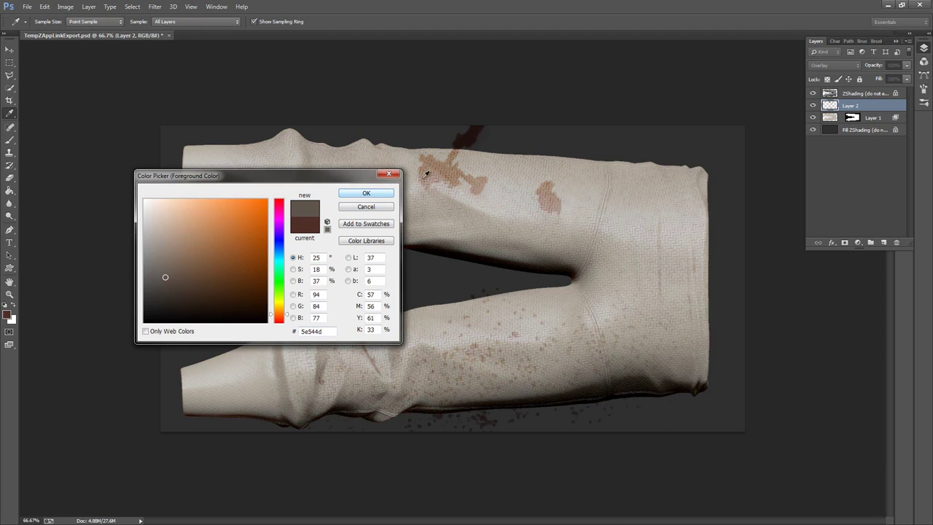
{"action": "left_click", "coordinate": [367, 193]}
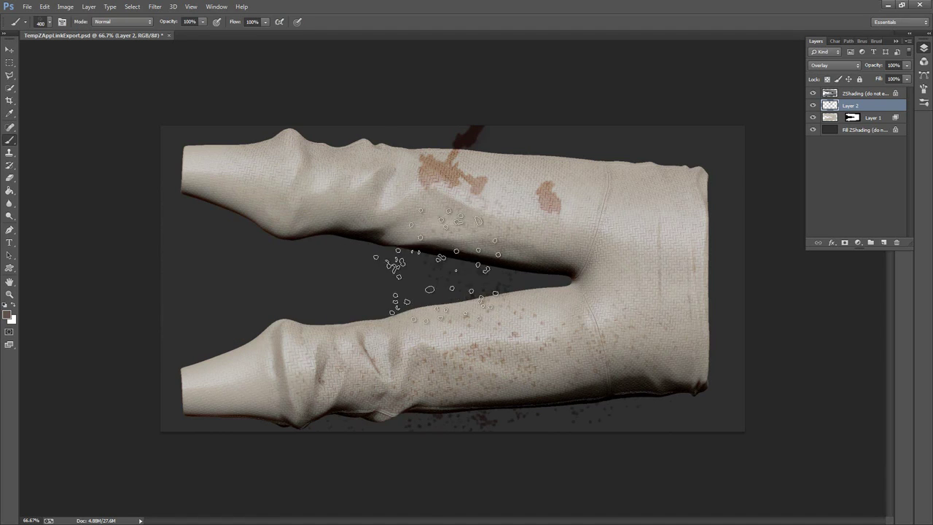
Choose the 300 px textured brush and paint soft brown grime over the knees and thighs of both legs.
{"action": "right_click", "coordinate": [631, 264]}
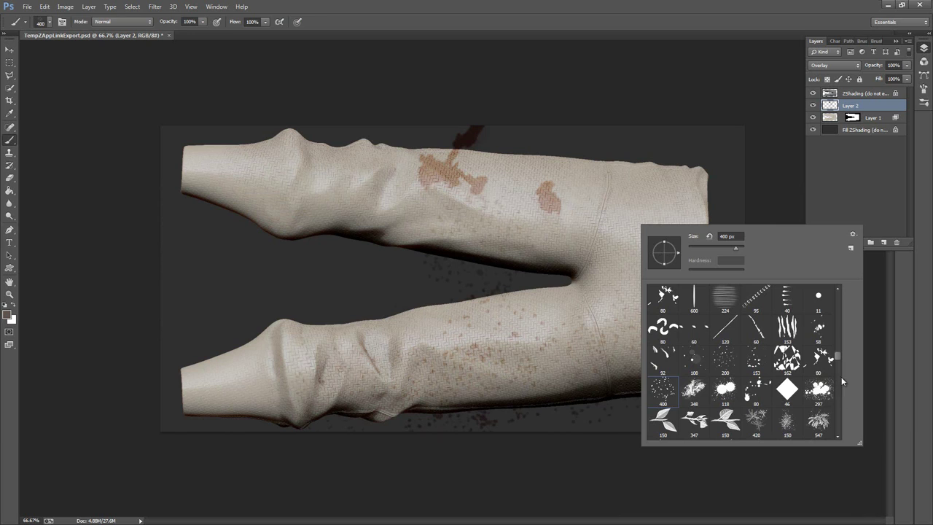
{"action": "left_click_drag", "start_coordinate": [839, 354], "coordinate": [837, 345]}
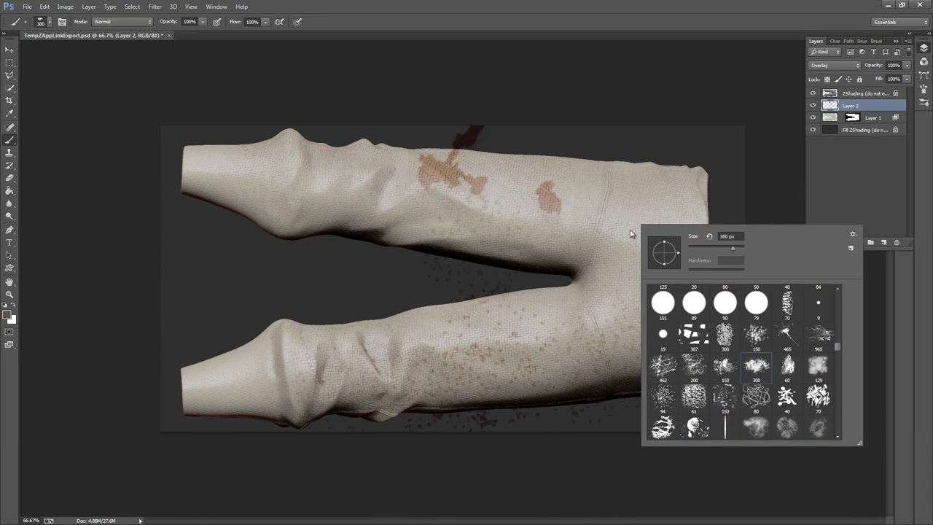
{"action": "left_click", "coordinate": [607, 232]}
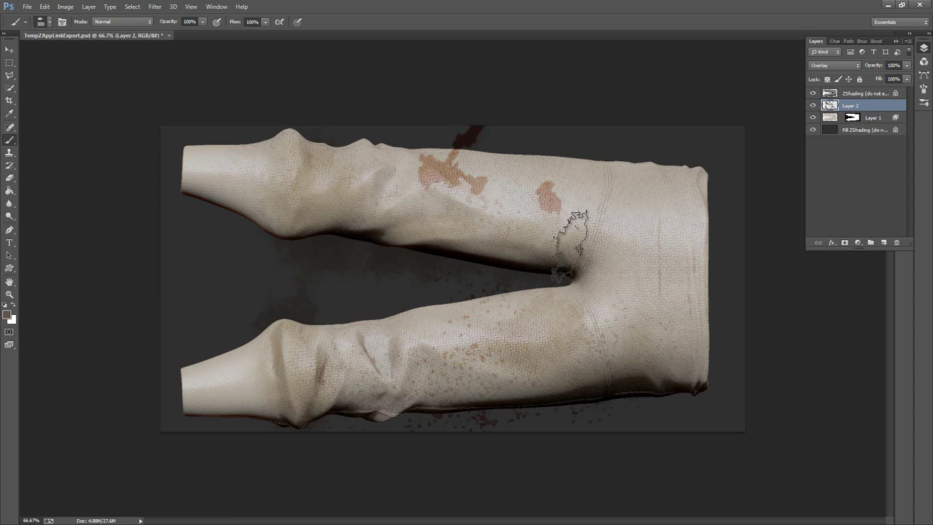
Paint grime patches at the seat with the 60 px textured brush enlarged to 103 px, then switch to a darker brown and stain the legs.
{"action": "right_click", "coordinate": [628, 235]}
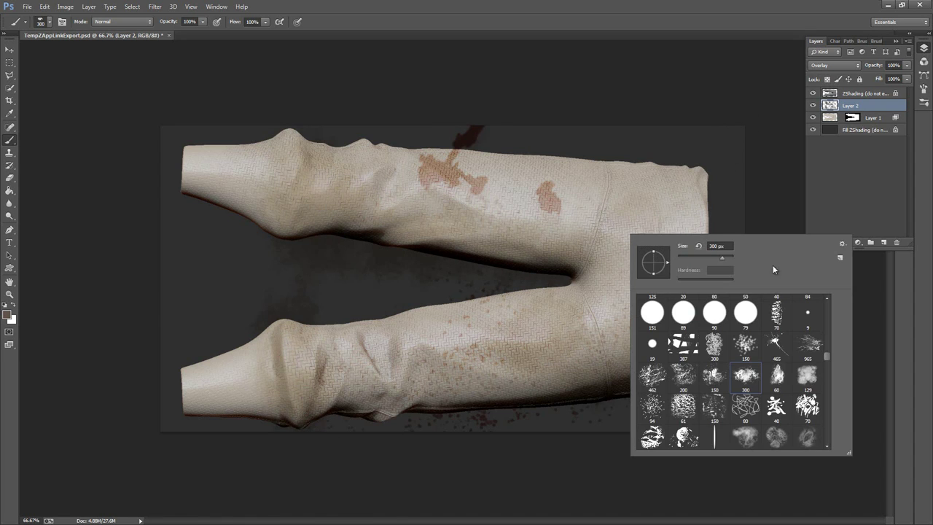
{"action": "left_click", "coordinate": [657, 191]}
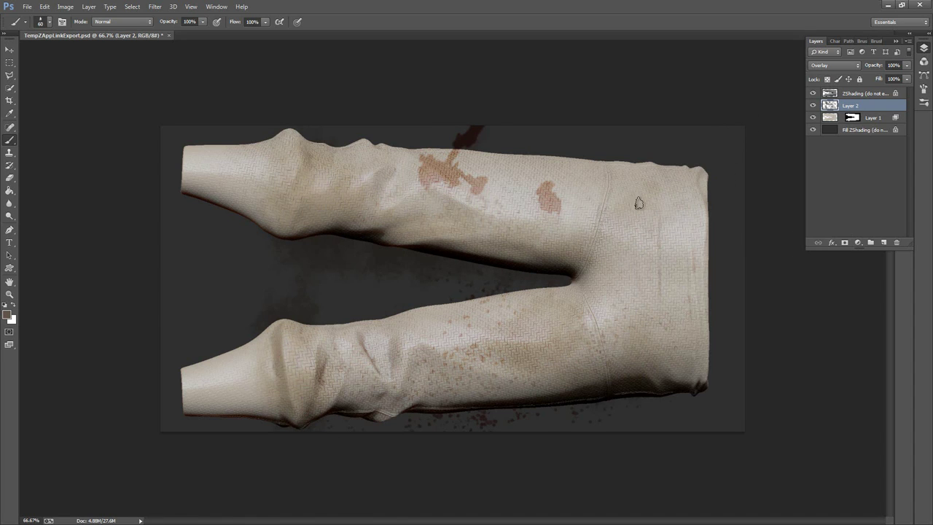
{"action": "right_click", "coordinate": [585, 320]}
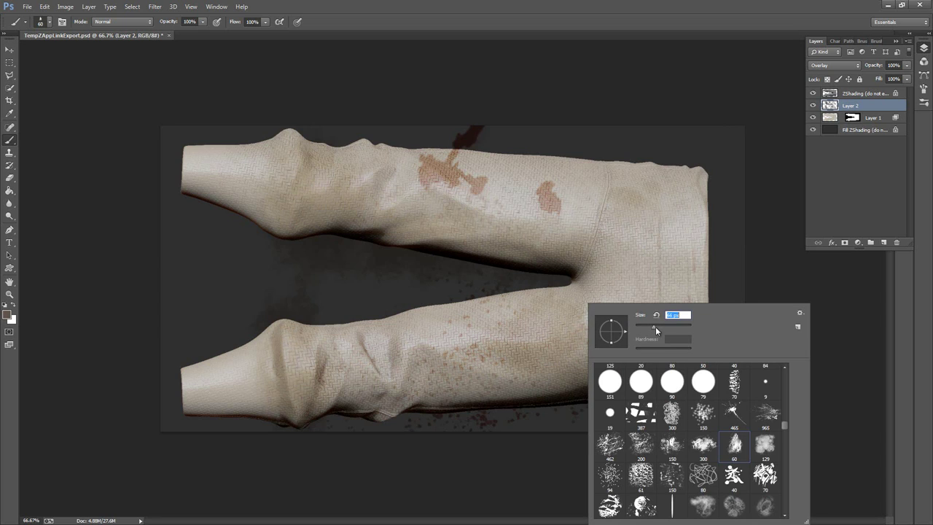
{"action": "left_click", "coordinate": [640, 254]}
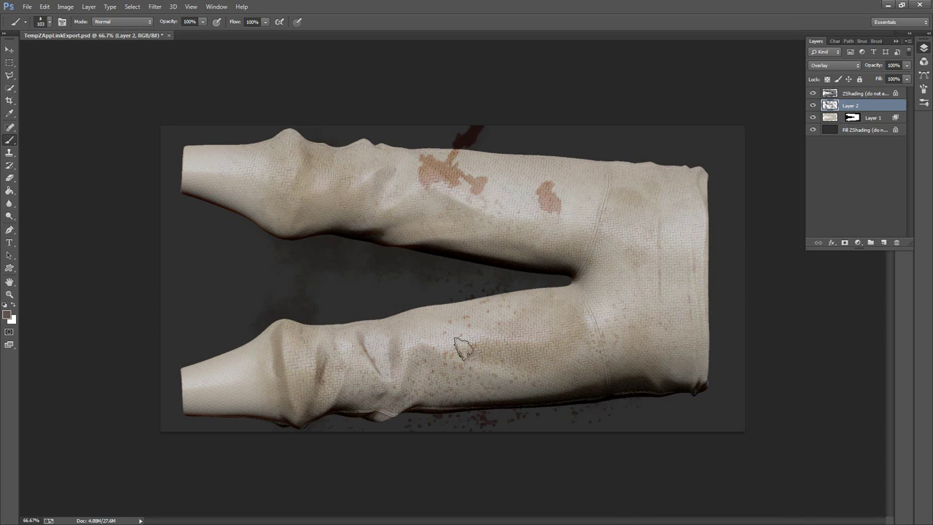
{"action": "left_click", "coordinate": [10, 315]}
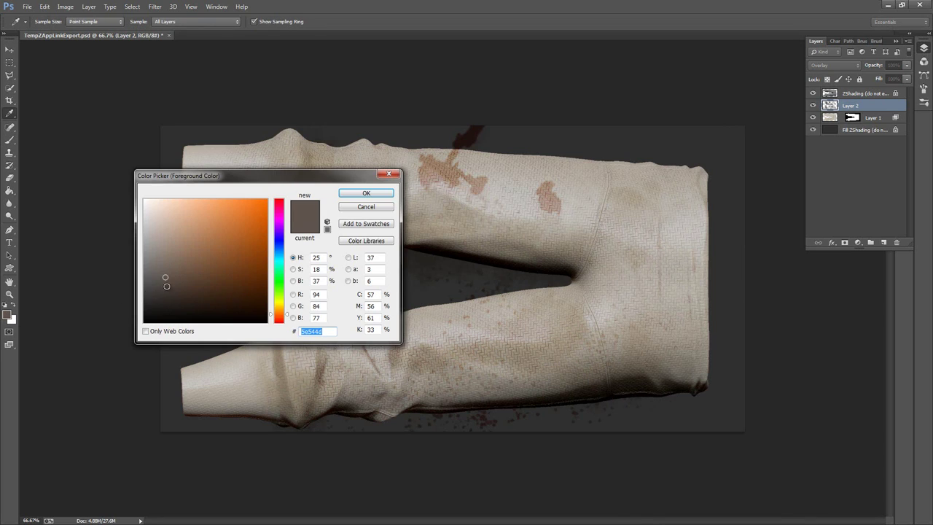
{"action": "left_click", "coordinate": [372, 193]}
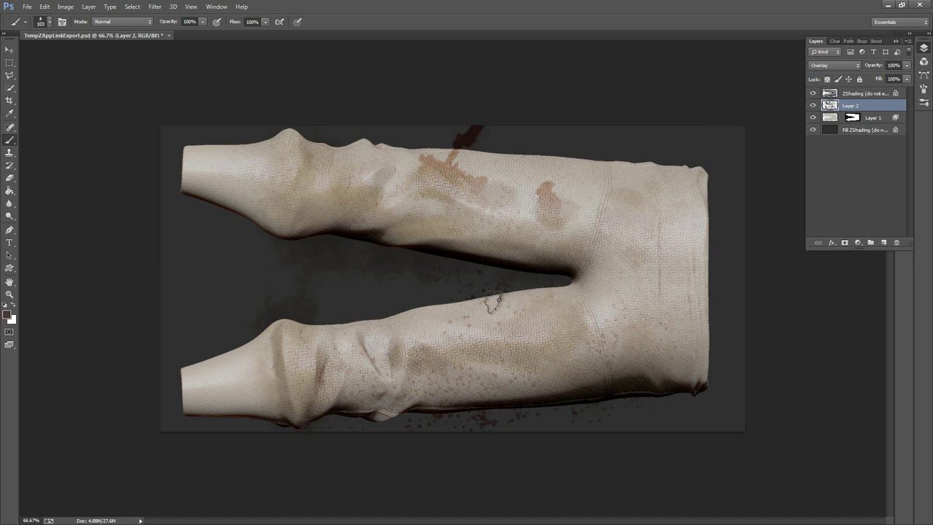
Choose the 965 px streaky splatter brush and stamp brown splashes over both trouser legs and the crotch seam.
{"action": "right_click", "coordinate": [549, 259]}
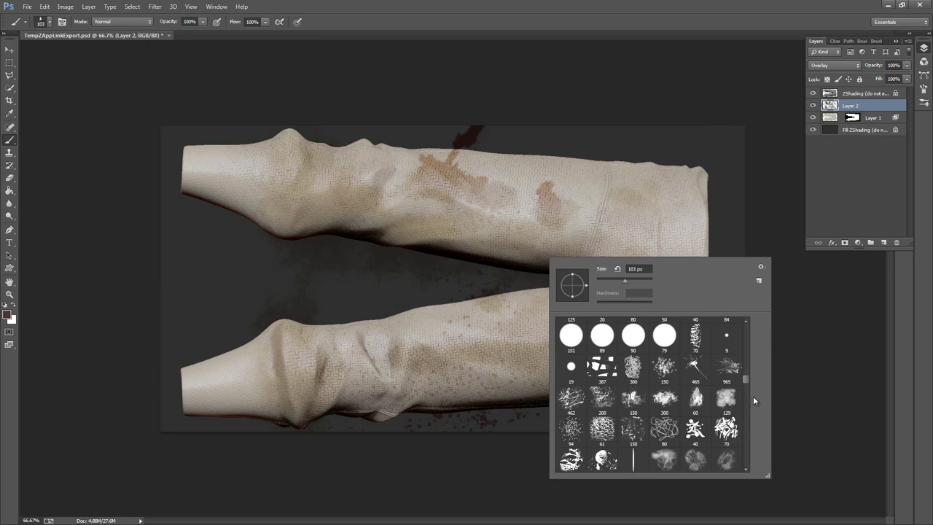
{"action": "left_click_drag", "start_coordinate": [744, 377], "coordinate": [745, 374]}
{"action": "left_click", "coordinate": [729, 375]}
{"action": "left_click", "coordinate": [756, 39]}
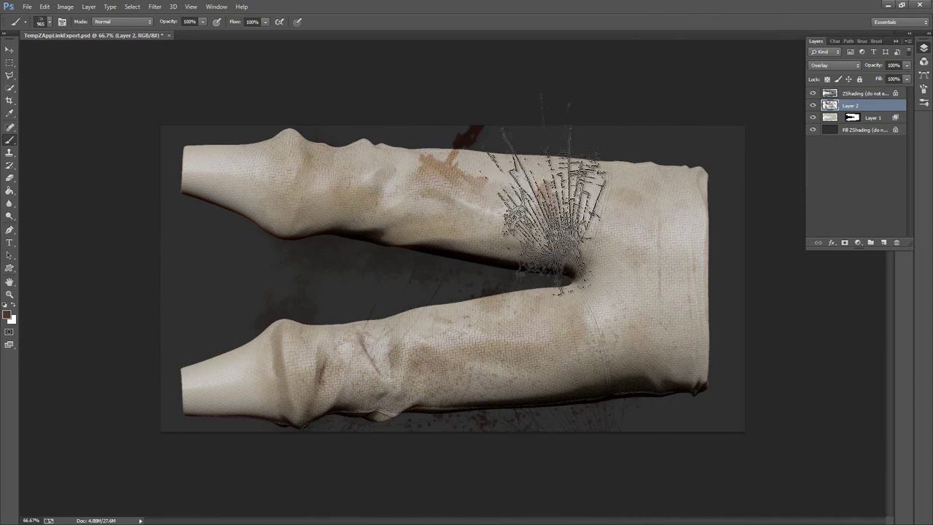
Merge the painted Layer 2 down into Layer 1, preserving its layer mask.
{"action": "right_click", "coordinate": [866, 110]}
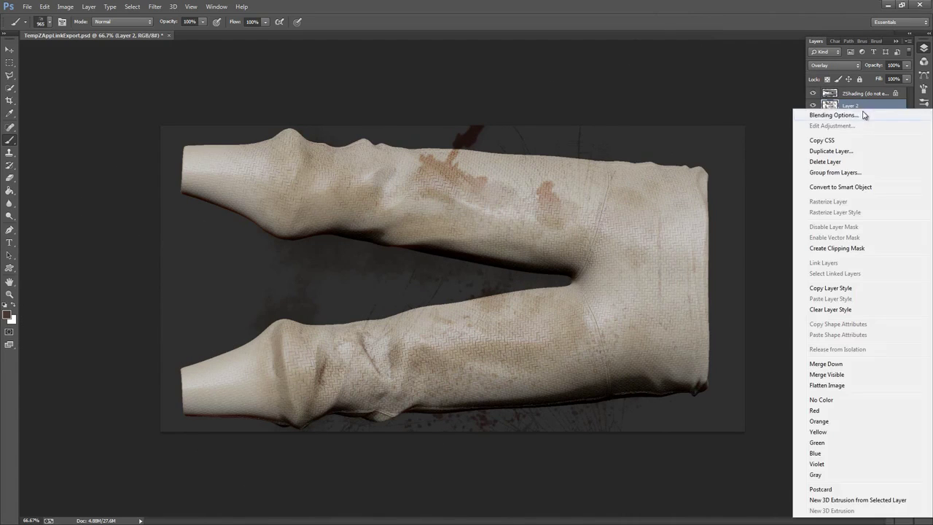
{"action": "left_click", "coordinate": [834, 364]}
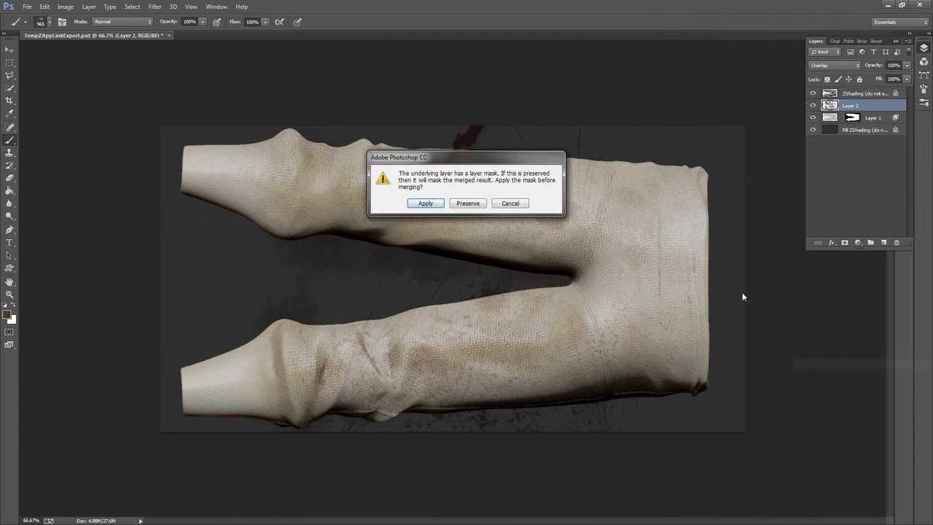
{"action": "left_click", "coordinate": [468, 203]}
Save the file, switch to ZBrush, re-enter from ZAppLink and pick up the painted grime onto the back of the trousers.
{"action": "left_click", "coordinate": [29, 9]}
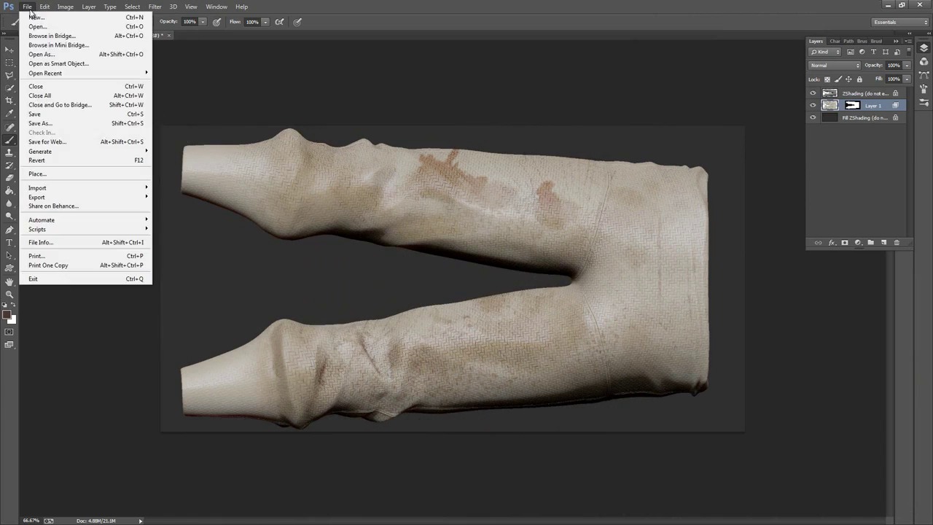
{"action": "left_click", "coordinate": [35, 114]}
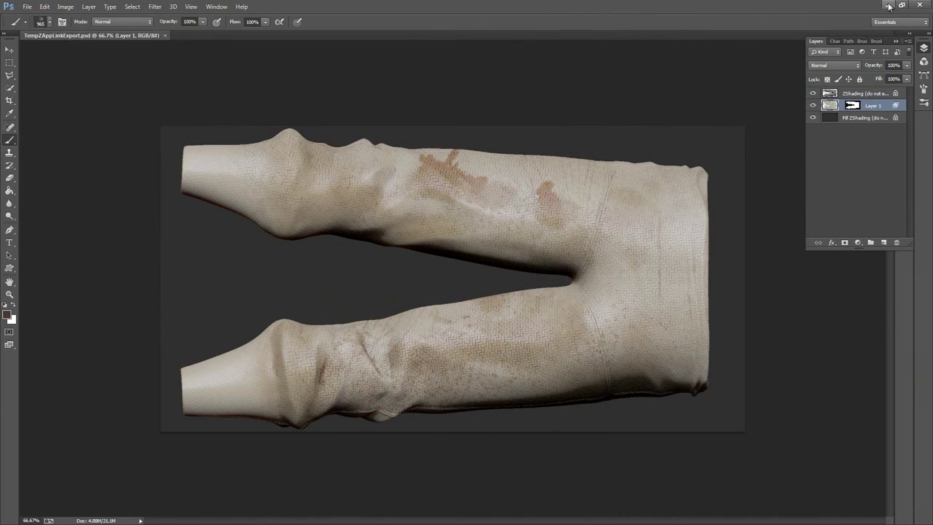
{"action": "left_click", "coordinate": [889, 6]}
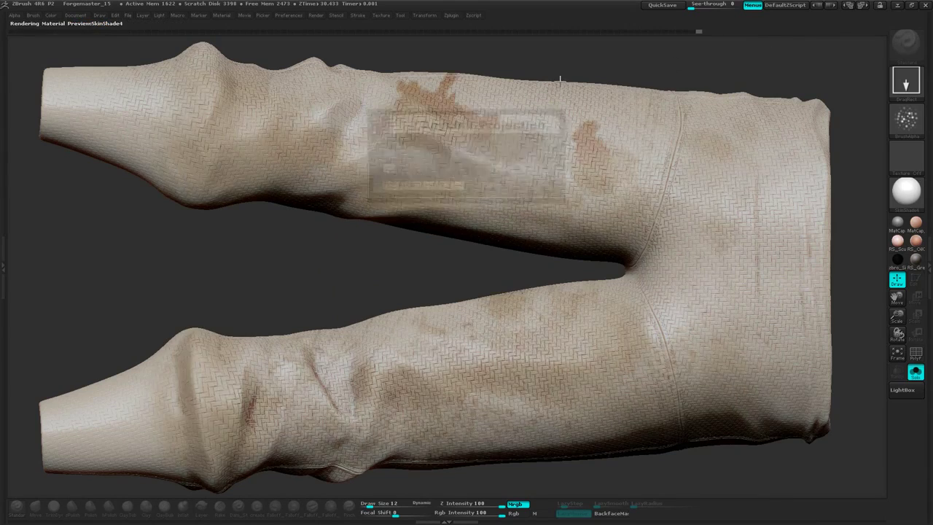
{"action": "left_click", "coordinate": [431, 185]}
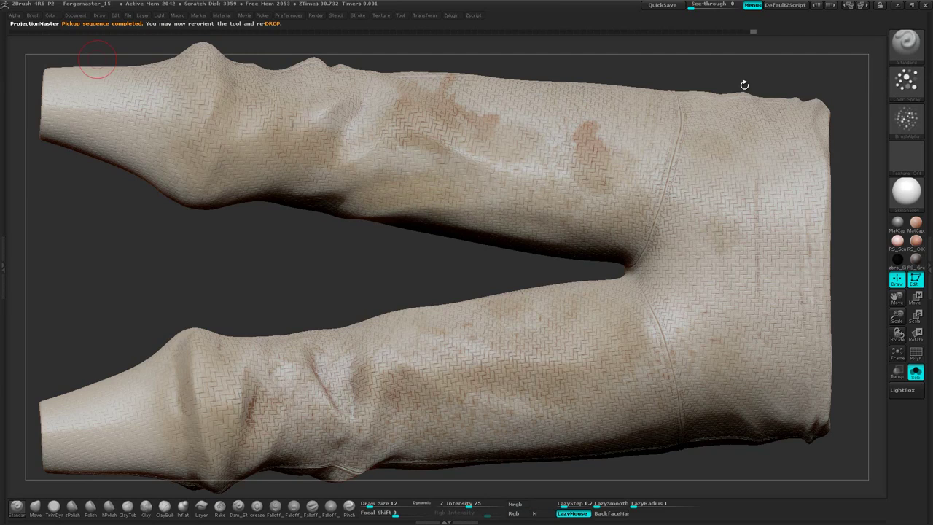
Select the Flat Color material, set painting to material only (M), and fill the trousers with it.
{"action": "mouse_move", "coordinate": [772, 75]}
{"action": "left_mouse_down"}
{"action": "mouse_move", "coordinate": [781, 78]}
{"action": "mouse_move", "coordinate": [748, 210]}
{"action": "mouse_move", "coordinate": [696, 149]}
{"action": "mouse_move", "coordinate": [693, 246]}
{"action": "mouse_move", "coordinate": [747, 179]}
{"action": "left_mouse_up"}
{"action": "left_click", "coordinate": [905, 196]}
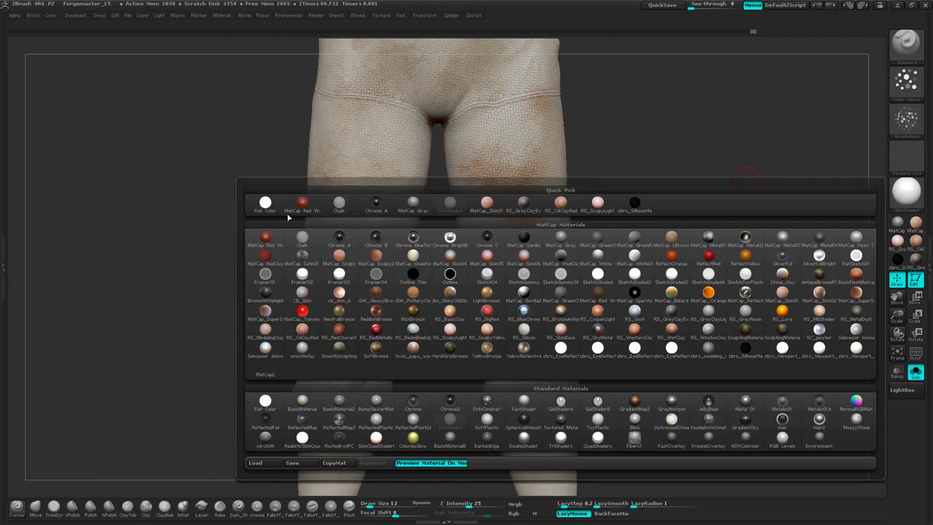
{"action": "left_click", "coordinate": [267, 205]}
{"action": "key", "text": "space"}
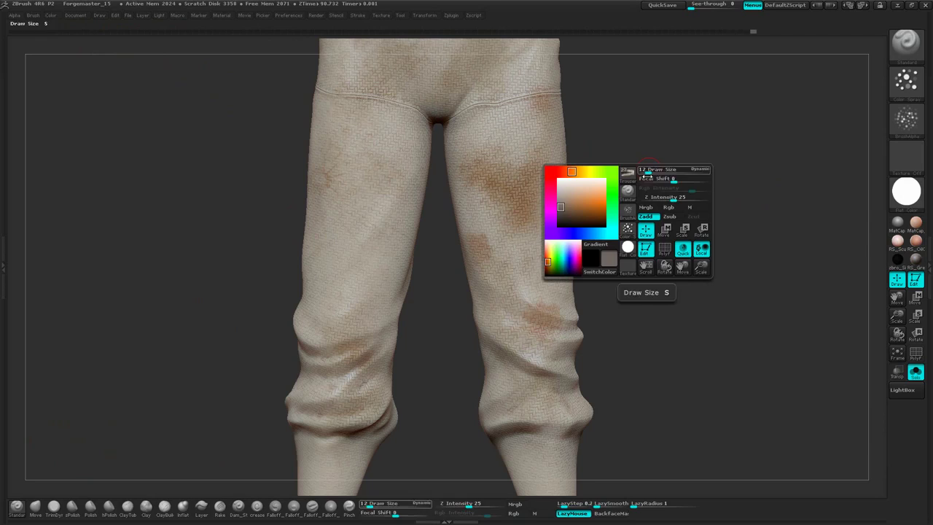
{"action": "left_click", "coordinate": [693, 208]}
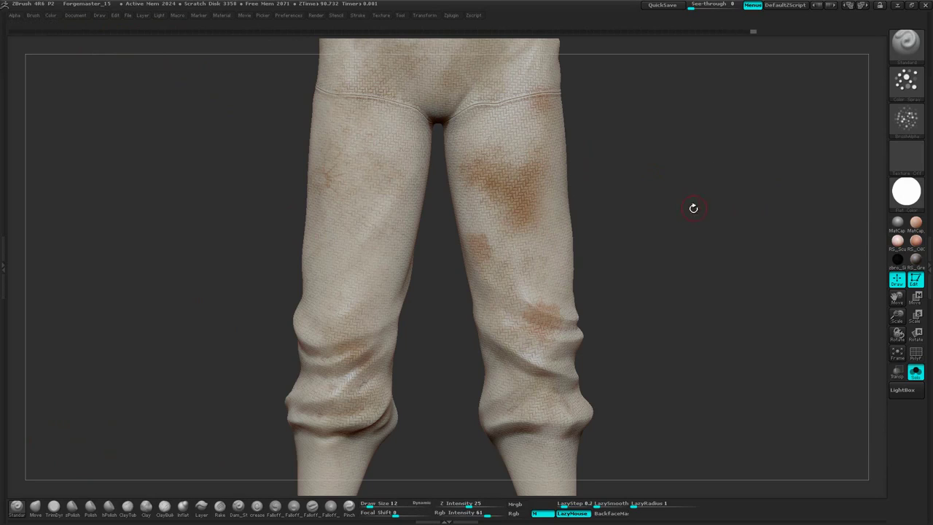
{"action": "left_click", "coordinate": [4, 250]}
{"action": "left_click", "coordinate": [33, 223]}
Choose the SkinShade4 material and fill the trousers with it.
{"action": "left_click_drag", "start_coordinate": [682, 154], "coordinate": [667, 195]}
{"action": "left_click", "coordinate": [897, 193]}
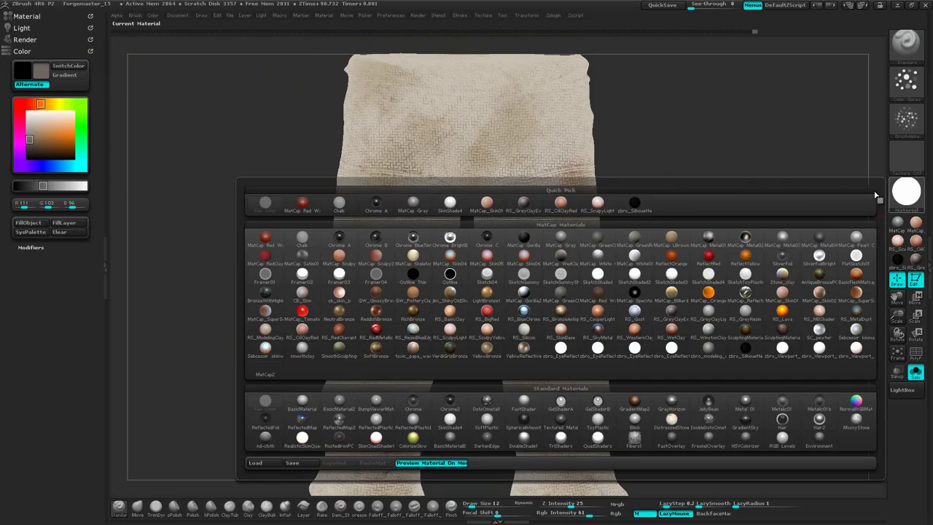
{"action": "left_click", "coordinate": [452, 207]}
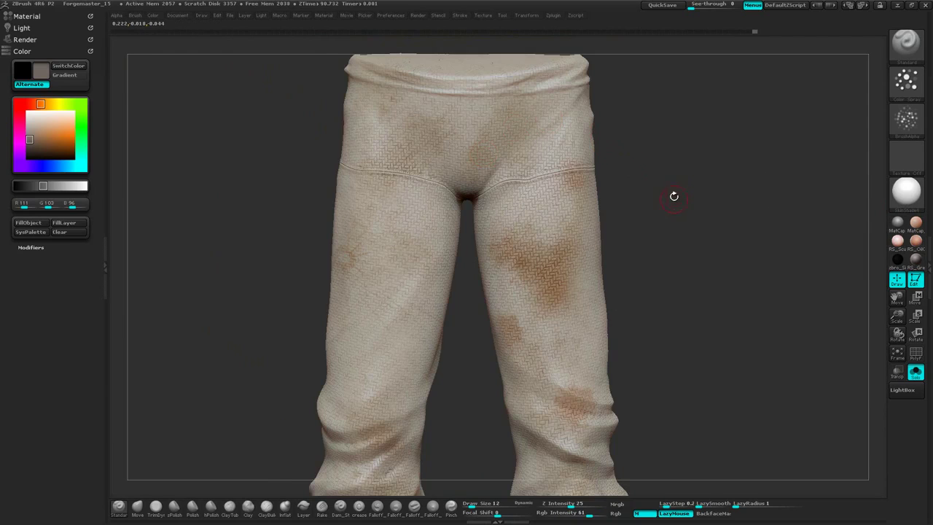
{"action": "left_click_drag", "start_coordinate": [676, 200], "coordinate": [725, 185]}
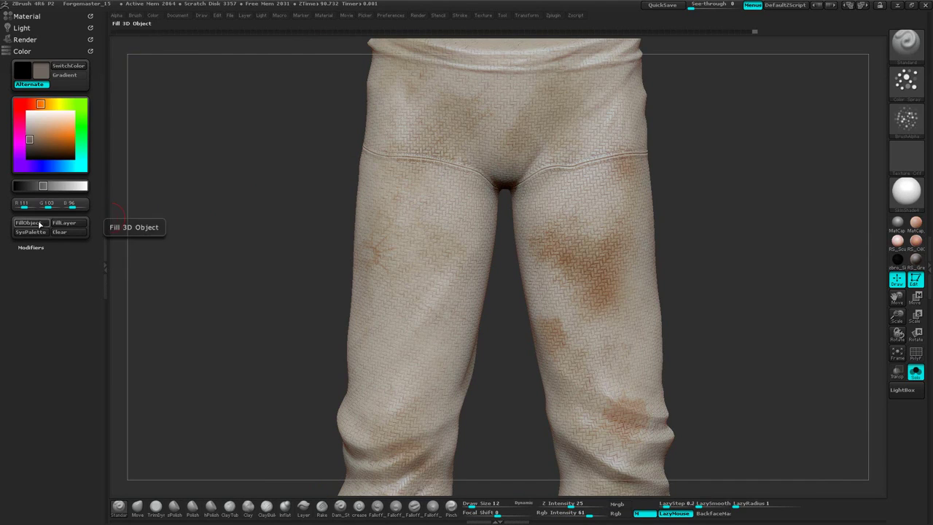
{"action": "left_click_drag", "start_coordinate": [688, 140], "coordinate": [614, 144]}
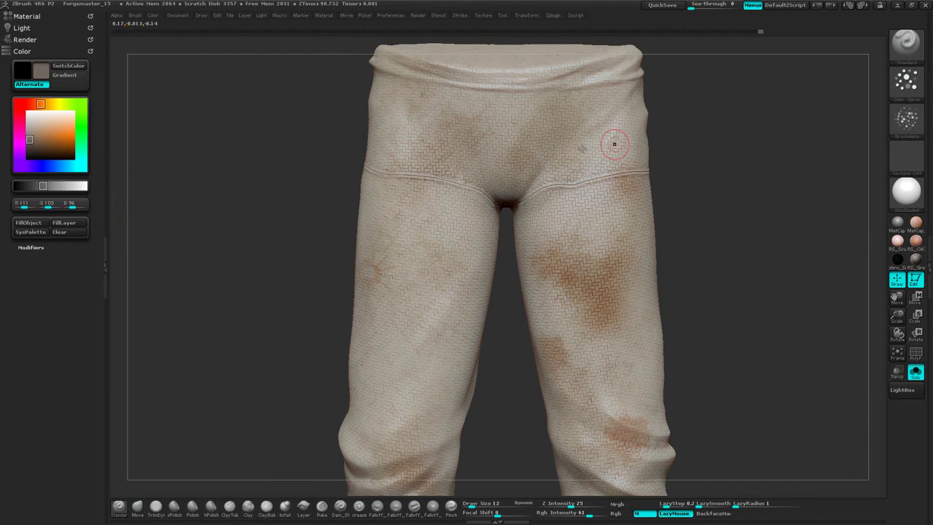
Turn the trousers to show the side seam at the hip, drop that view through ZAppLink into Photoshop, and update the open document.
{"action": "left_click", "coordinate": [105, 255]}
{"action": "mouse_move", "coordinate": [696, 175]}
{"action": "left_mouse_down"}
{"action": "mouse_move", "coordinate": [686, 202]}
{"action": "mouse_move", "coordinate": [698, 194]}
{"action": "mouse_move", "coordinate": [688, 175]}
{"action": "mouse_move", "coordinate": [689, 218]}
{"action": "mouse_move", "coordinate": [673, 260]}
{"action": "mouse_move", "coordinate": [729, 274]}
{"action": "mouse_move", "coordinate": [767, 176]}
{"action": "mouse_move", "coordinate": [722, 189]}
{"action": "mouse_move", "coordinate": [627, 263]}
{"action": "mouse_move", "coordinate": [645, 199]}
{"action": "mouse_move", "coordinate": [695, 177]}
{"action": "mouse_move", "coordinate": [635, 173]}
{"action": "mouse_move", "coordinate": [654, 179]}
{"action": "mouse_move", "coordinate": [650, 267]}
{"action": "mouse_move", "coordinate": [663, 192]}
{"action": "mouse_move", "coordinate": [658, 241]}
{"action": "mouse_move", "coordinate": [679, 216]}
{"action": "mouse_move", "coordinate": [678, 275]}
{"action": "mouse_move", "coordinate": [698, 219]}
{"action": "mouse_move", "coordinate": [567, 130]}
{"action": "left_mouse_up"}
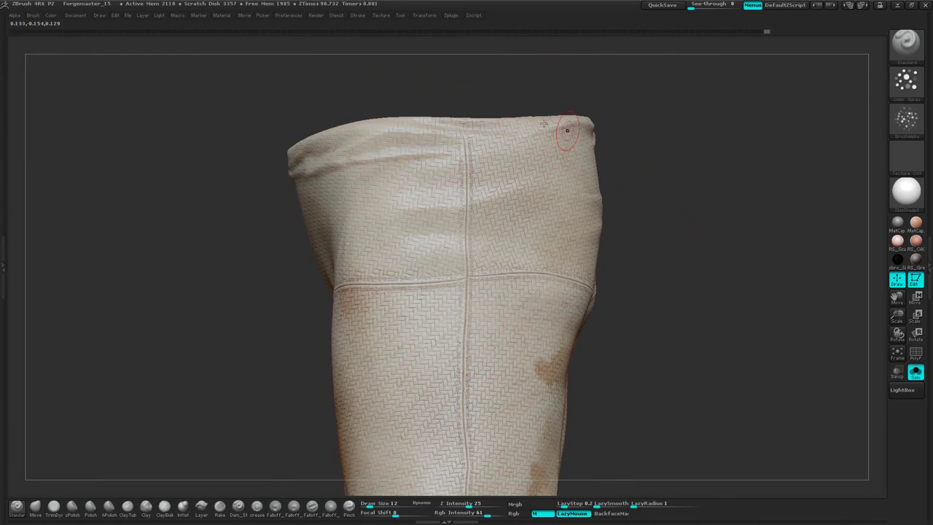
{"action": "left_click", "coordinate": [71, 16]}
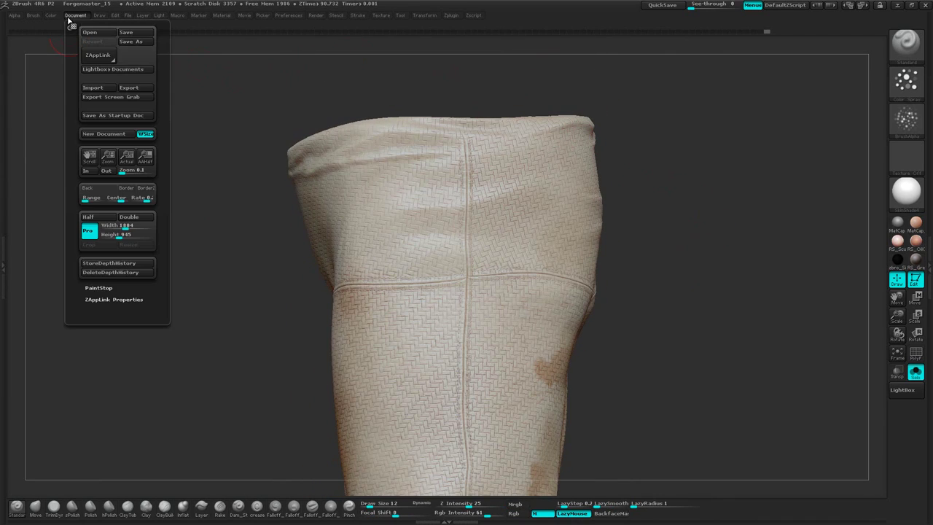
{"action": "left_click", "coordinate": [97, 58]}
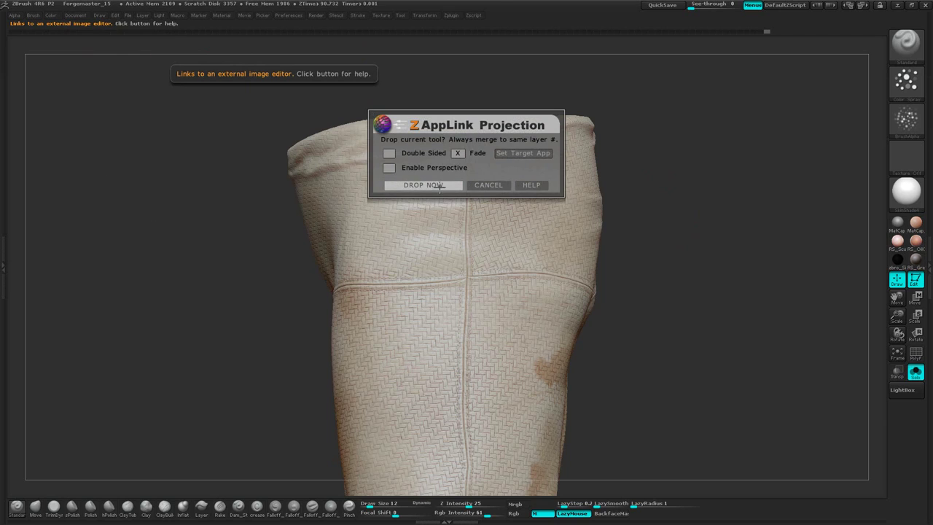
{"action": "left_click", "coordinate": [440, 186]}
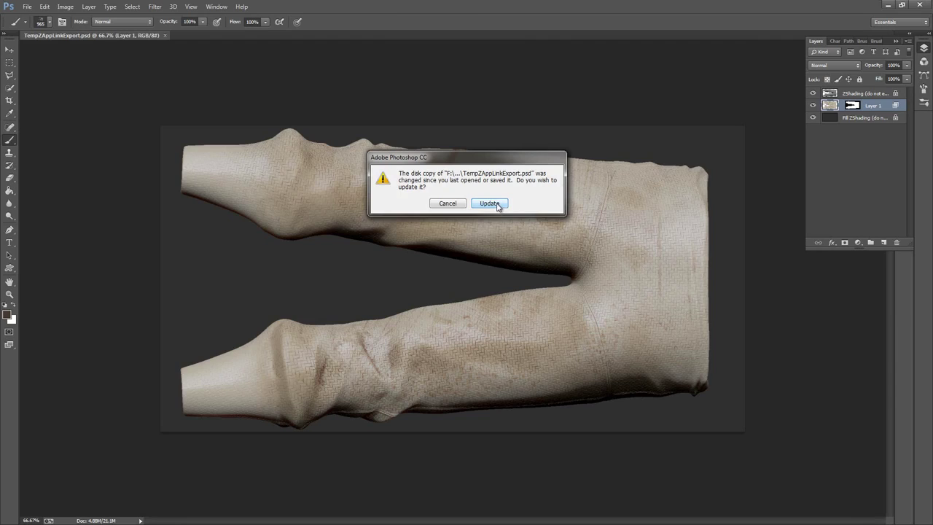
{"action": "left_click", "coordinate": [498, 205]}
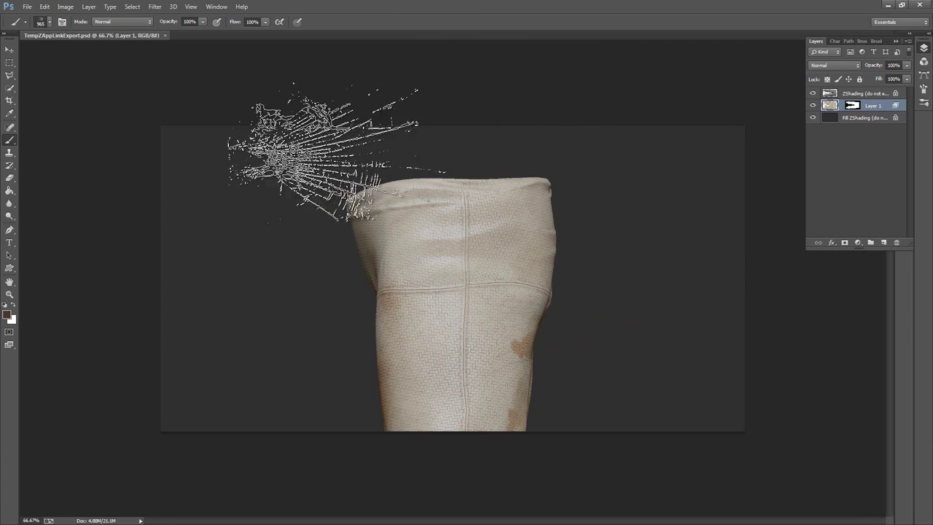
Choose the 300 px cloudy splatter brush preset for the Brush tool.
{"action": "right_click", "coordinate": [313, 247]}
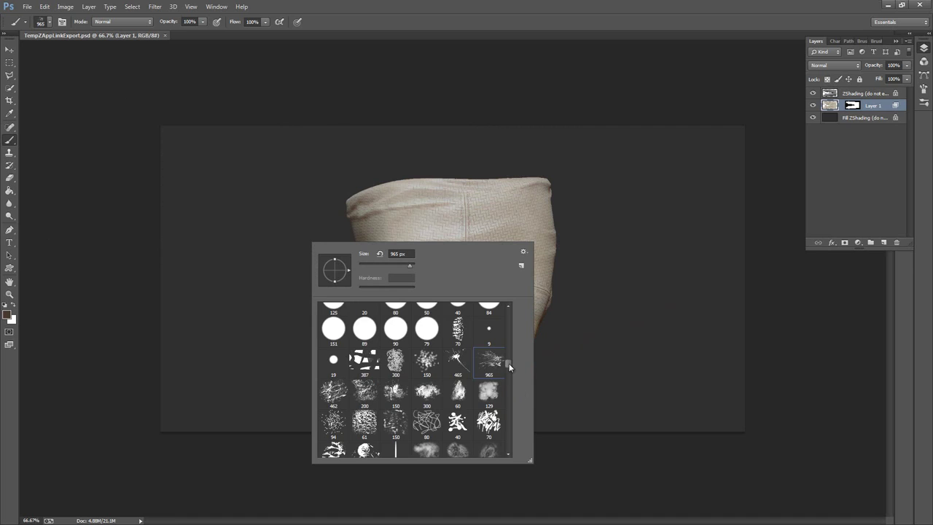
{"action": "mouse_move", "coordinate": [509, 363]}
{"action": "left_mouse_down"}
{"action": "mouse_move", "coordinate": [510, 385]}
{"action": "mouse_move", "coordinate": [509, 361]}
{"action": "left_mouse_up"}
{"action": "left_click", "coordinate": [396, 369]}
{"action": "left_click", "coordinate": [426, 365]}
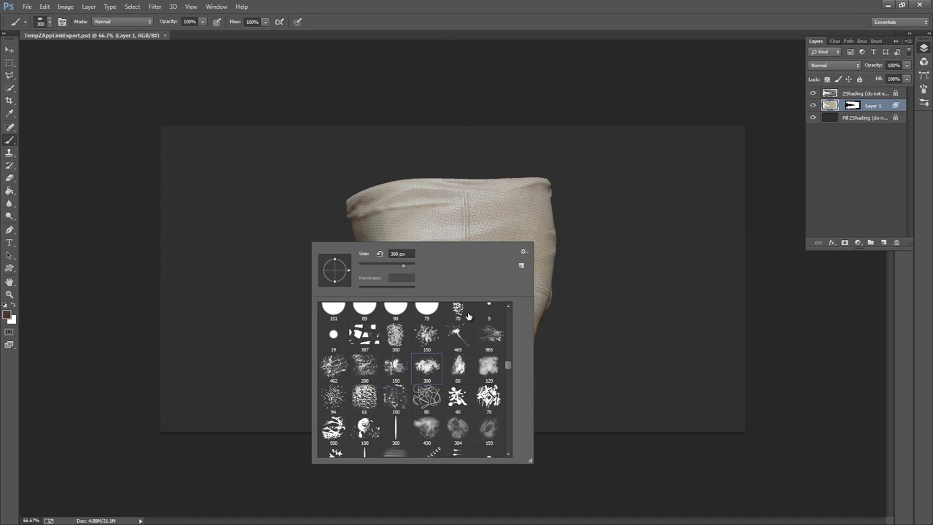
{"action": "left_click", "coordinate": [778, 12]}
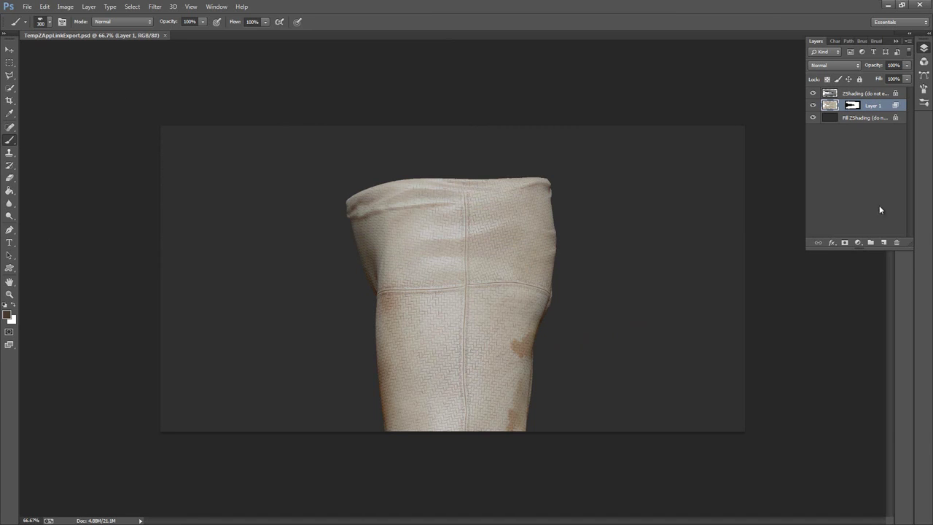
Add a new layer above Layer 1 and set its blend mode to Overlay.
{"action": "left_click", "coordinate": [884, 243]}
{"action": "left_click", "coordinate": [834, 65]}
{"action": "left_click", "coordinate": [820, 192]}
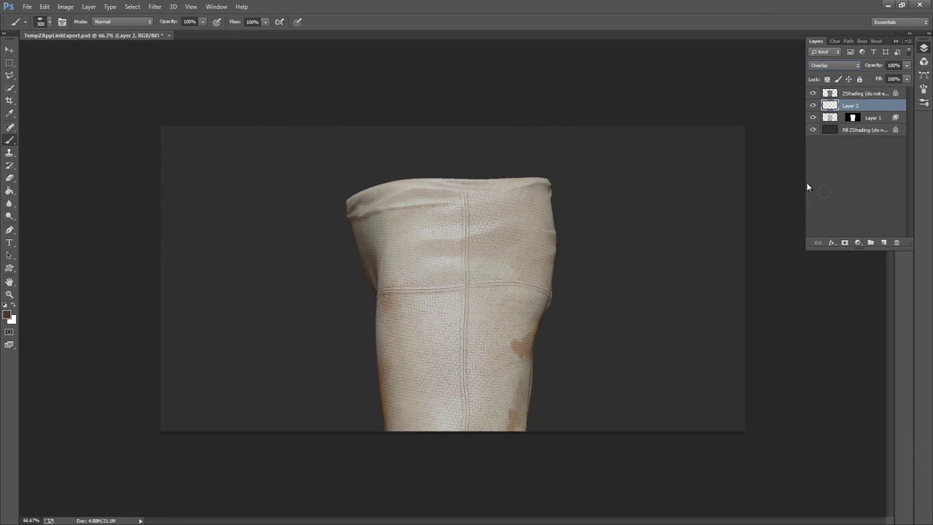
Set the foreground colour to dark reddish brown #421f17 and return to the Brush tool.
{"action": "left_click", "coordinate": [8, 315]}
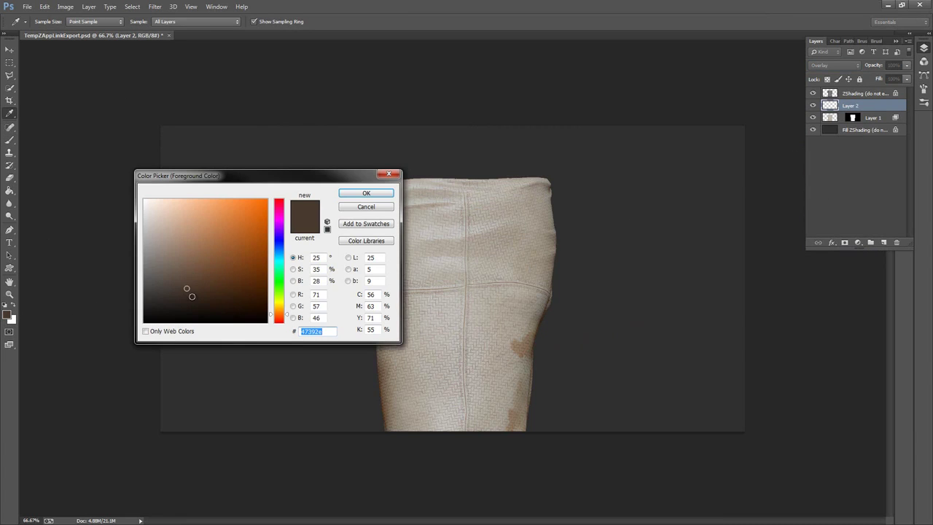
{"action": "left_click_drag", "start_coordinate": [192, 296], "coordinate": [203, 296]}
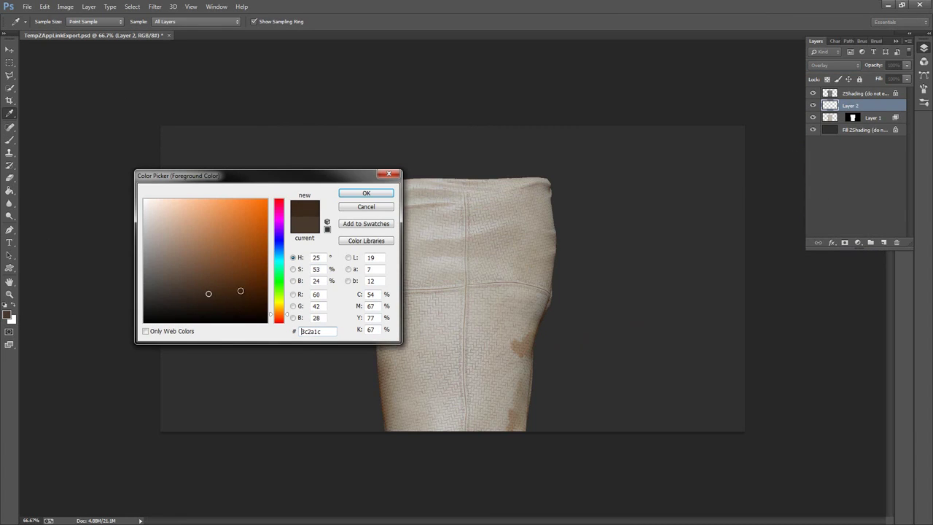
{"action": "left_click_drag", "start_coordinate": [288, 319], "coordinate": [288, 322]}
{"action": "left_click_drag", "start_coordinate": [217, 296], "coordinate": [223, 291]}
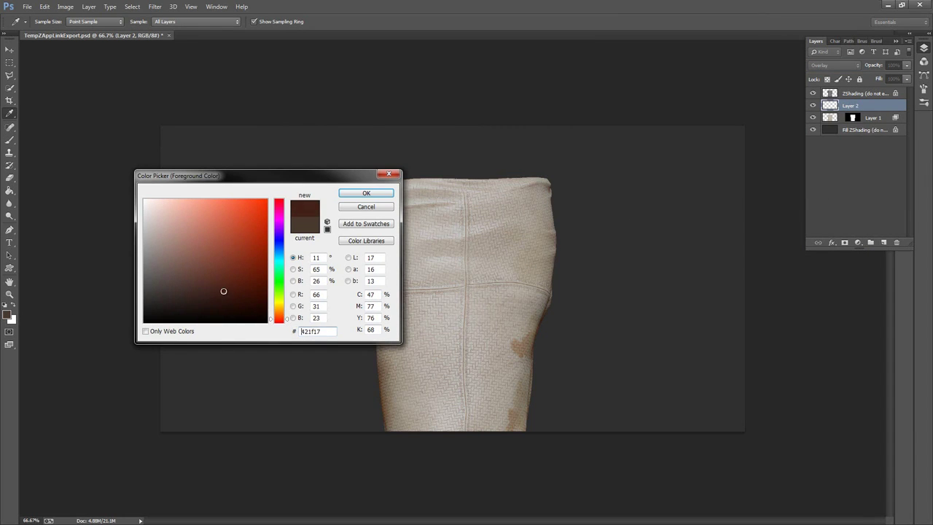
{"action": "left_click", "coordinate": [366, 193]}
{"action": "key", "text": "b"}
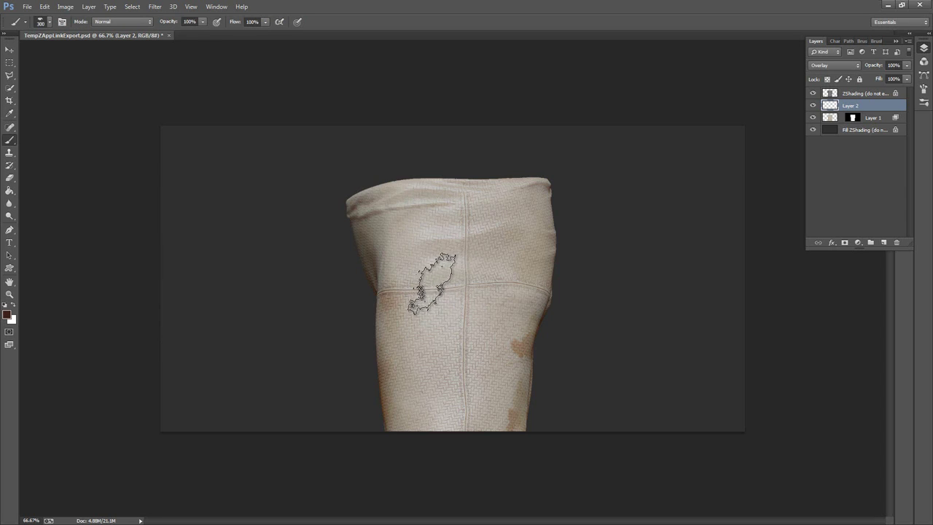
Paint a brown stain where the side and hip seams cross, first at 300 px, then with the brush reduced to 142 px.
{"action": "mouse_move", "coordinate": [467, 303]}
{"action": "left_mouse_down"}
{"action": "mouse_move", "coordinate": [437, 284]}
{"action": "mouse_move", "coordinate": [458, 297]}
{"action": "left_mouse_up"}
{"action": "right_click", "coordinate": [514, 311]}
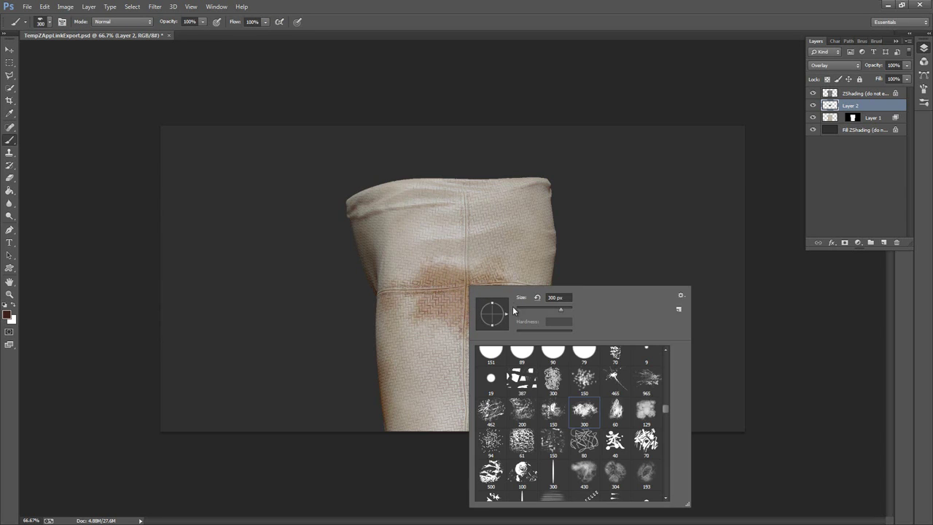
{"action": "left_click_drag", "start_coordinate": [553, 309], "coordinate": [549, 308]}
{"action": "mouse_move", "coordinate": [453, 300]}
{"action": "left_mouse_down"}
{"action": "mouse_move", "coordinate": [446, 294]}
{"action": "mouse_move", "coordinate": [483, 328]}
{"action": "left_mouse_up"}
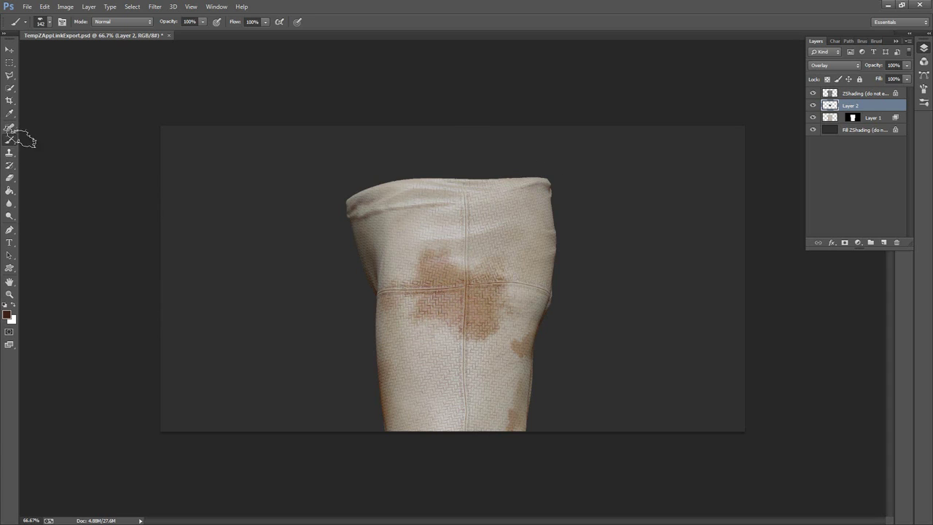
Smear the stain's edges into diagonal streaks using a 57 px Smudge tool at 50% strength.
{"action": "left_click", "coordinate": [9, 217]}
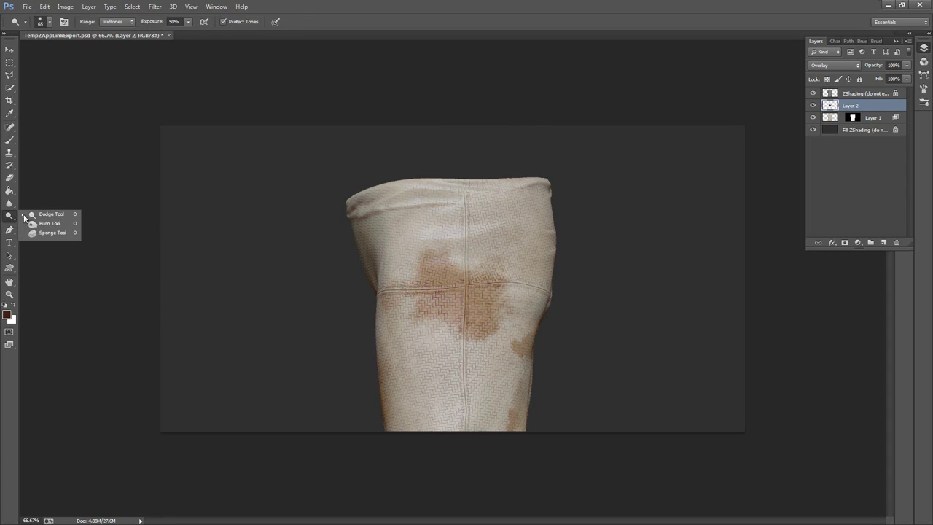
{"action": "left_click", "coordinate": [57, 219]}
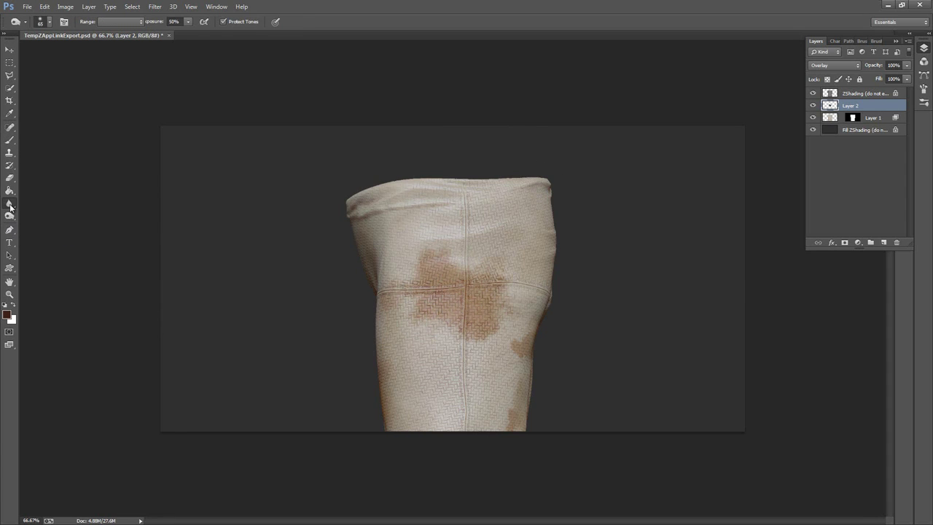
{"action": "left_click", "coordinate": [10, 204]}
{"action": "left_click", "coordinate": [54, 220]}
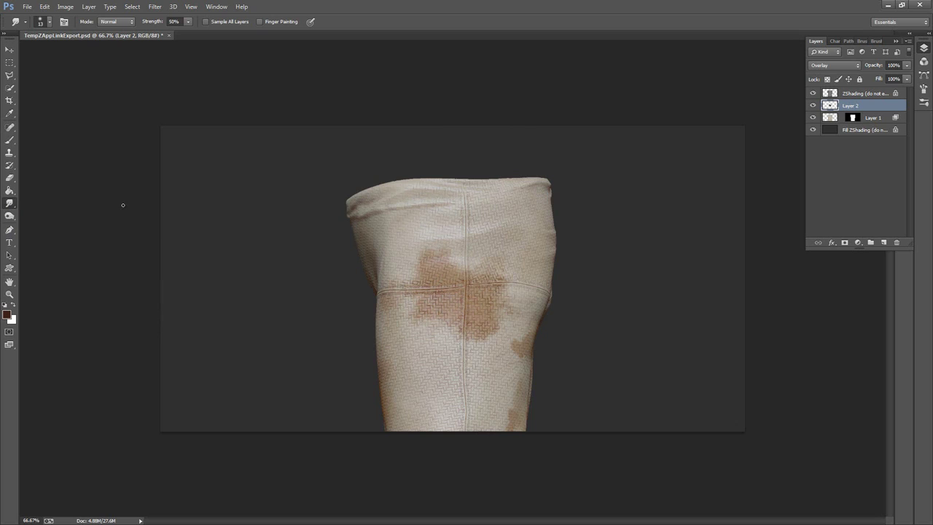
{"action": "right_click", "coordinate": [468, 229]}
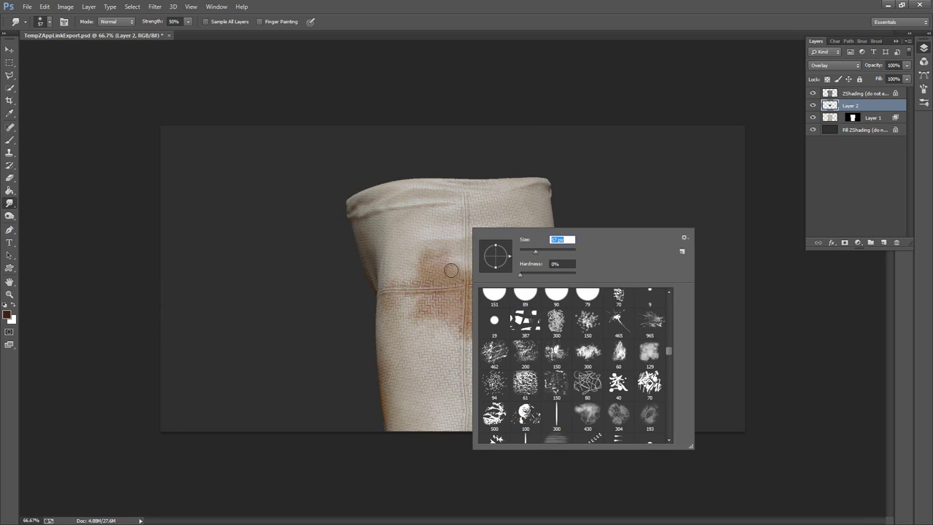
{"action": "left_click_drag", "start_coordinate": [429, 290], "coordinate": [496, 185]}
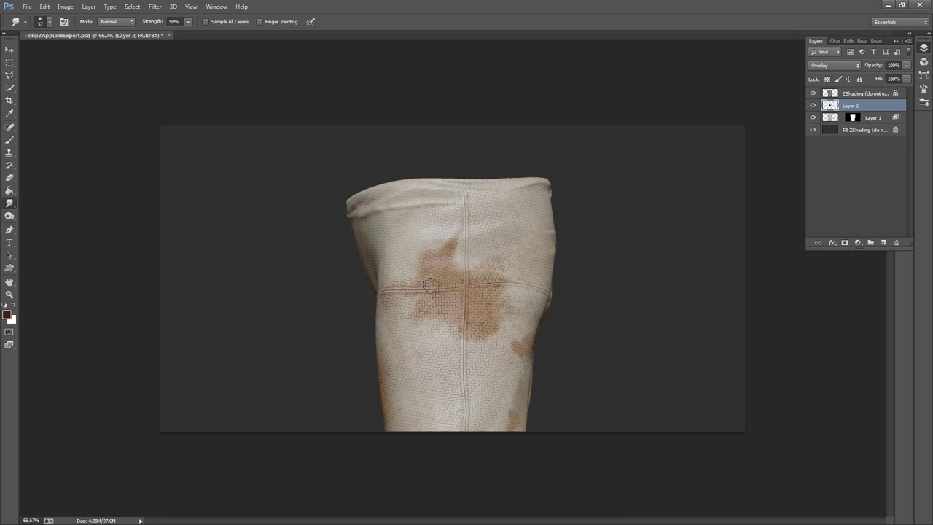
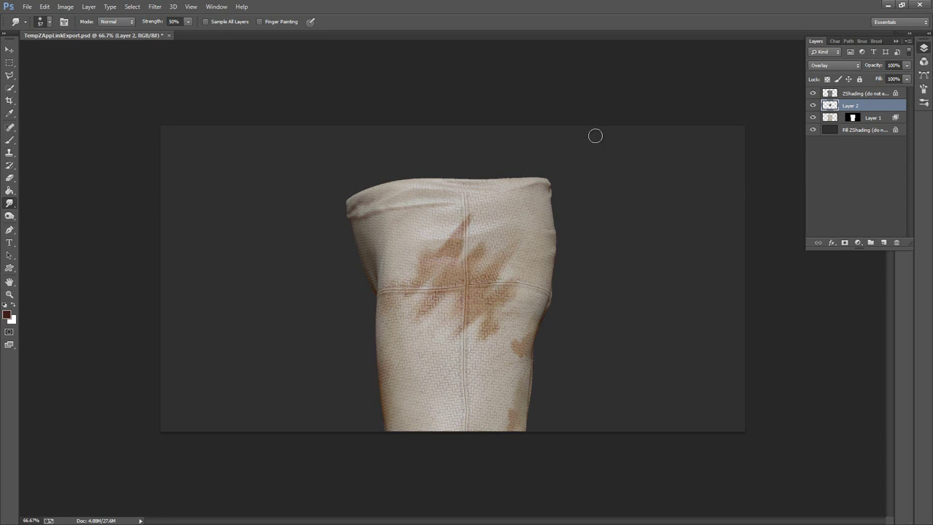
Erase a thin diagonal gap through the smeared stain beside the side seam with a 40 px Eraser.
{"action": "left_click", "coordinate": [9, 178]}
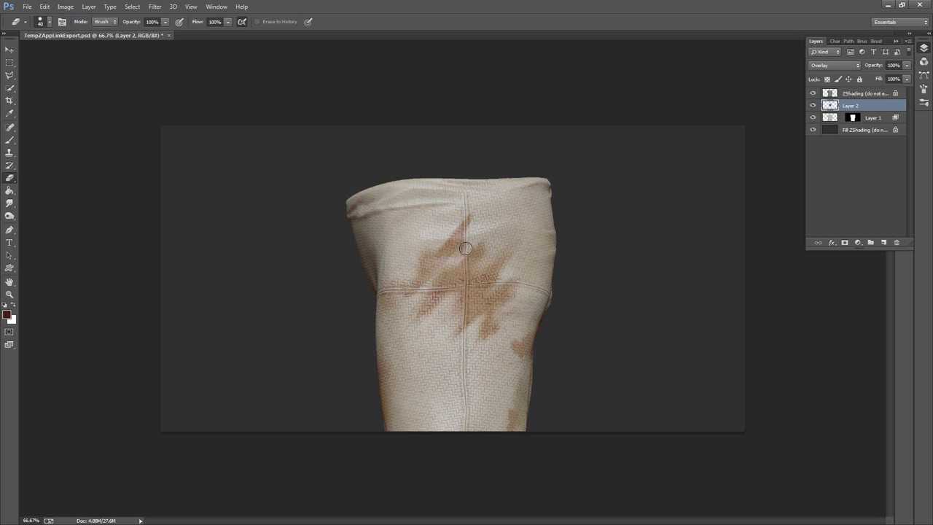
{"action": "left_click_drag", "start_coordinate": [444, 299], "coordinate": [473, 273]}
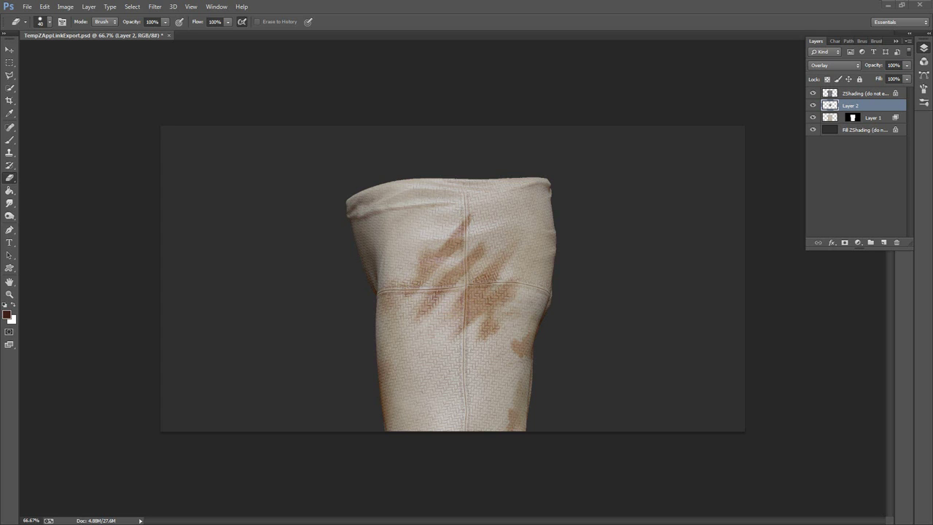
Open Windows Task Manager, end the wisptis.exe process, and close the manager.
{"action": "left_click_drag", "start_coordinate": [0, 123], "coordinate": [325, 106]}
{"action": "scroll", "coordinate": [463, 220], "scroll_direction": "down", "scroll_amount": 6}
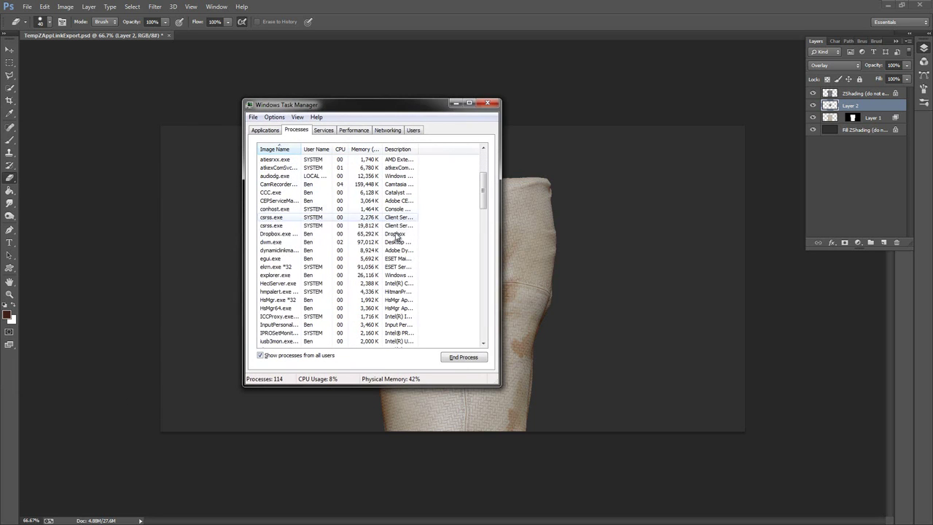
{"action": "left_click_drag", "start_coordinate": [482, 204], "coordinate": [483, 332]}
{"action": "left_click", "coordinate": [264, 283]}
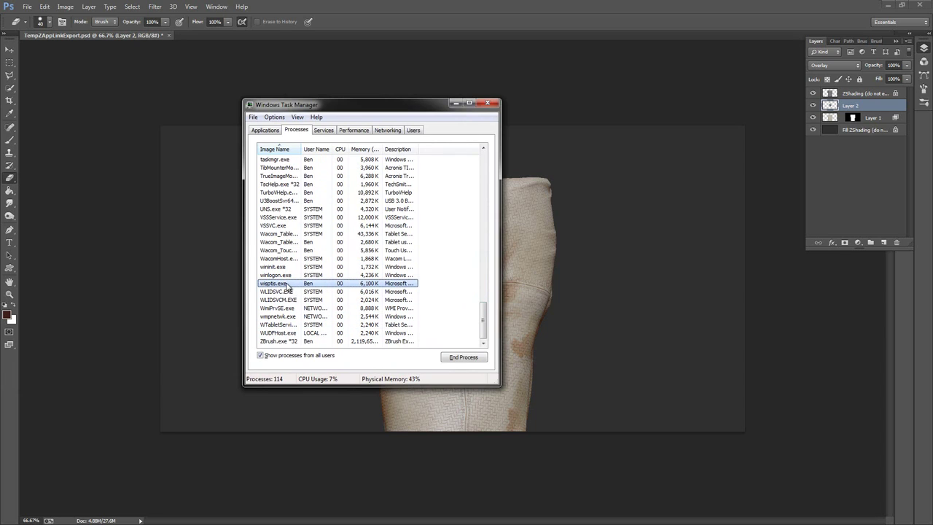
{"action": "left_click", "coordinate": [466, 357]}
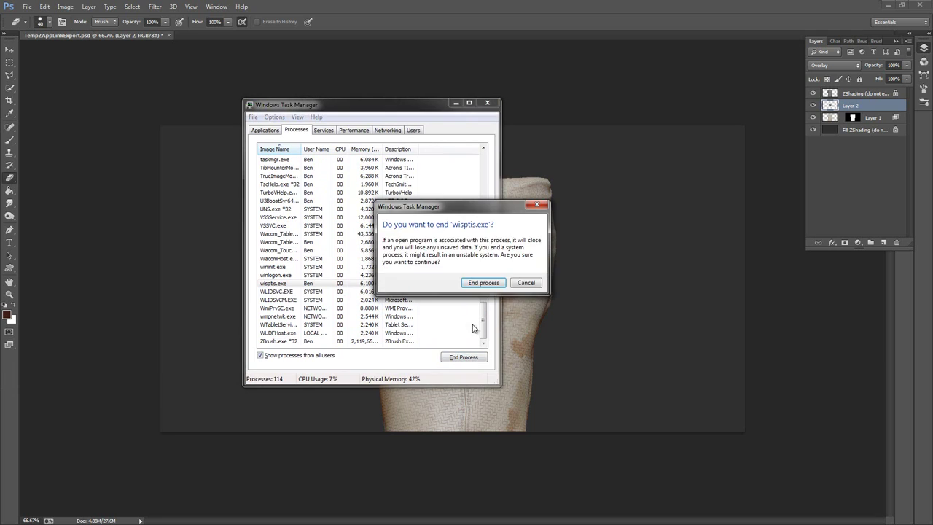
{"action": "left_click", "coordinate": [483, 285]}
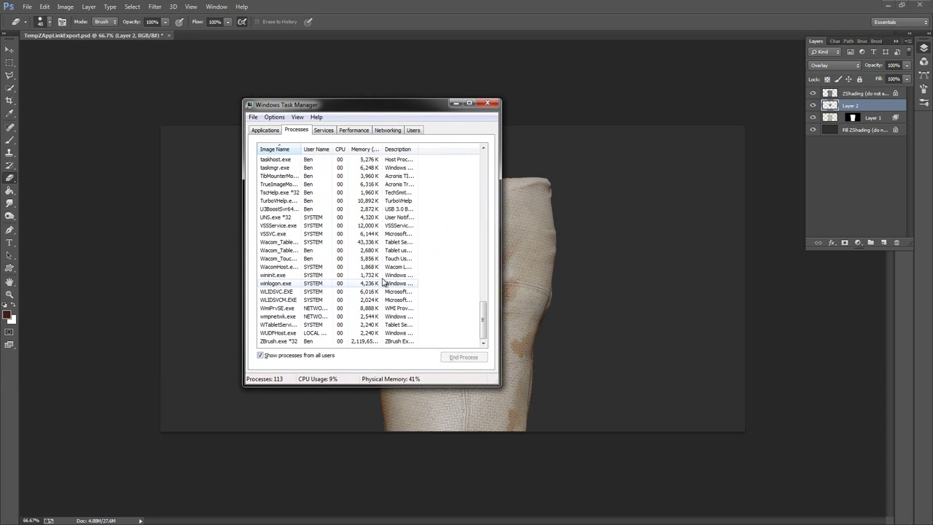
{"action": "left_click", "coordinate": [487, 102]}
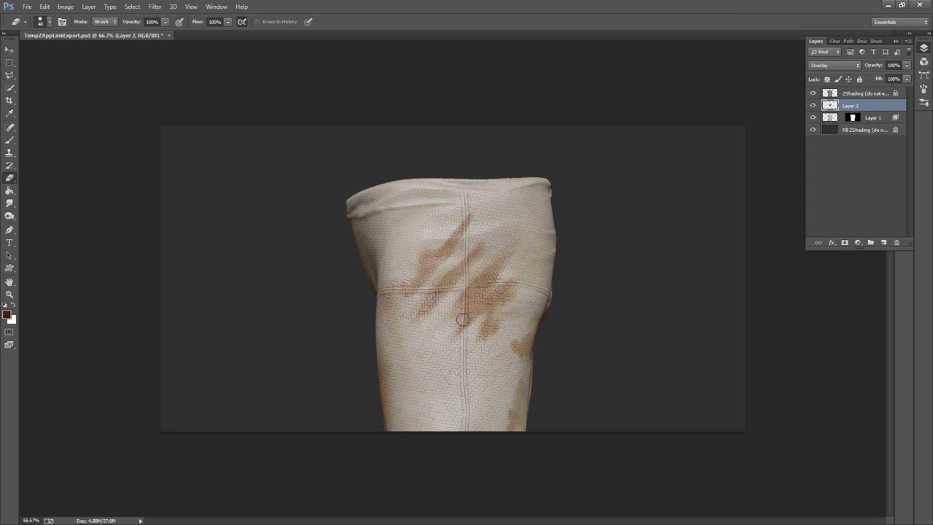
Erase another diagonal gap across the stain, then merge Layer 2 down into Layer 1, preserving its layer mask.
{"action": "mouse_move", "coordinate": [462, 319]}
{"action": "left_mouse_down"}
{"action": "mouse_move", "coordinate": [444, 336]}
{"action": "mouse_move", "coordinate": [497, 279]}
{"action": "left_mouse_up"}
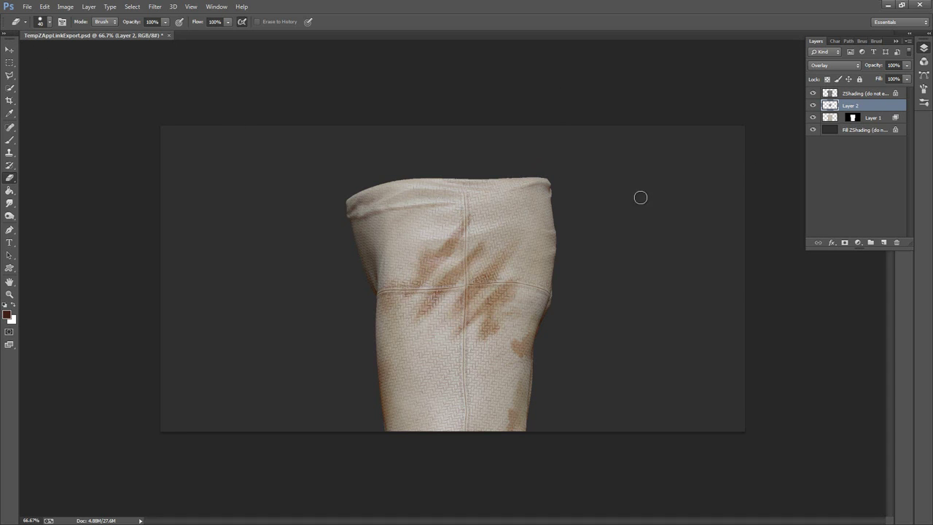
{"action": "right_click", "coordinate": [873, 108]}
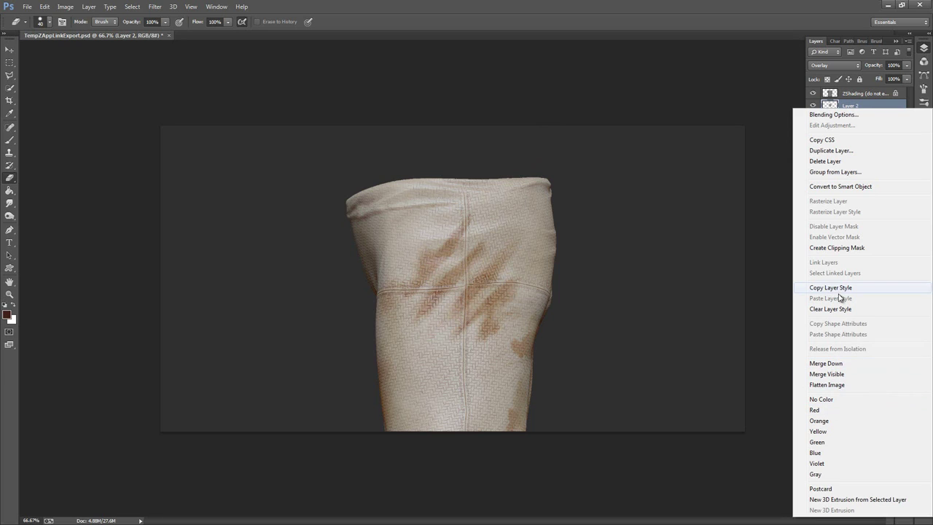
{"action": "left_click", "coordinate": [831, 364]}
{"action": "left_click", "coordinate": [471, 204]}
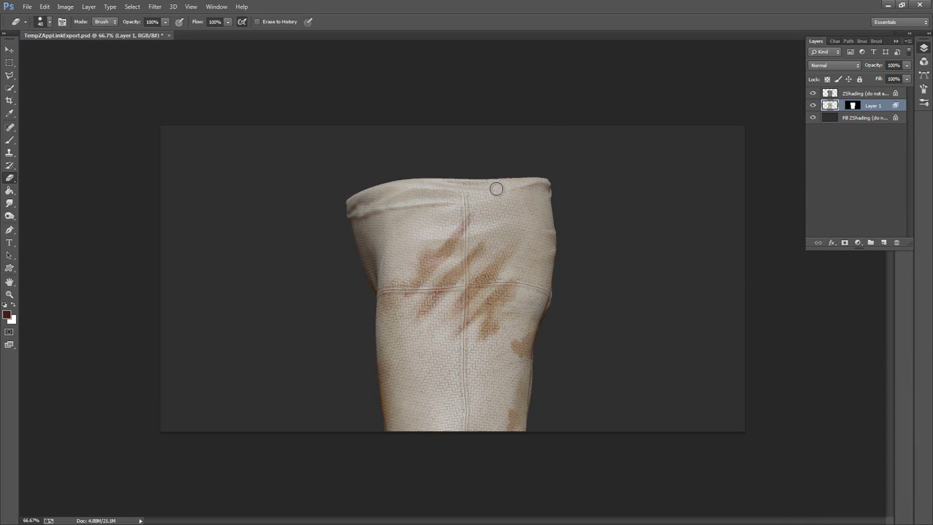
Save the Photoshop document, switch back to ZBrush and pick up the smeared-stain projection onto the trousers.
{"action": "left_click", "coordinate": [24, 7]}
{"action": "left_click", "coordinate": [61, 117]}
{"action": "left_click", "coordinate": [888, 6]}
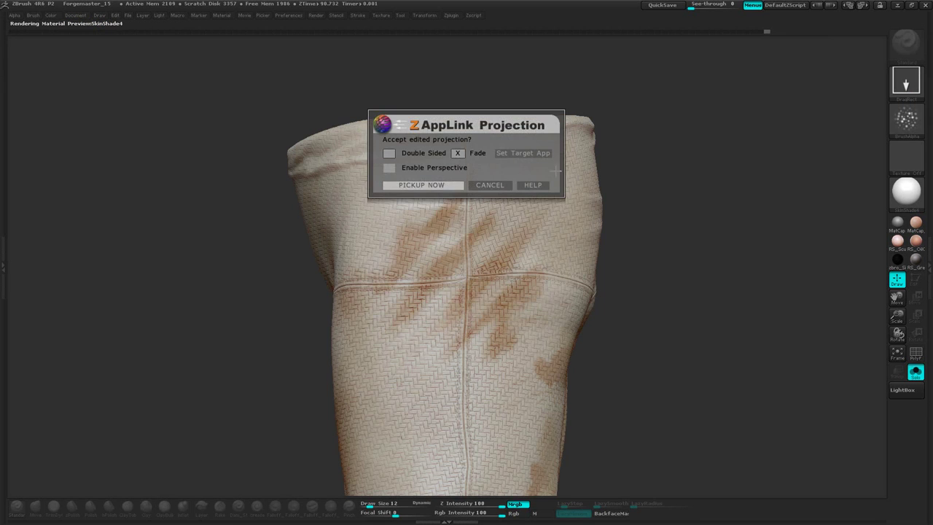
{"action": "left_click", "coordinate": [431, 186]}
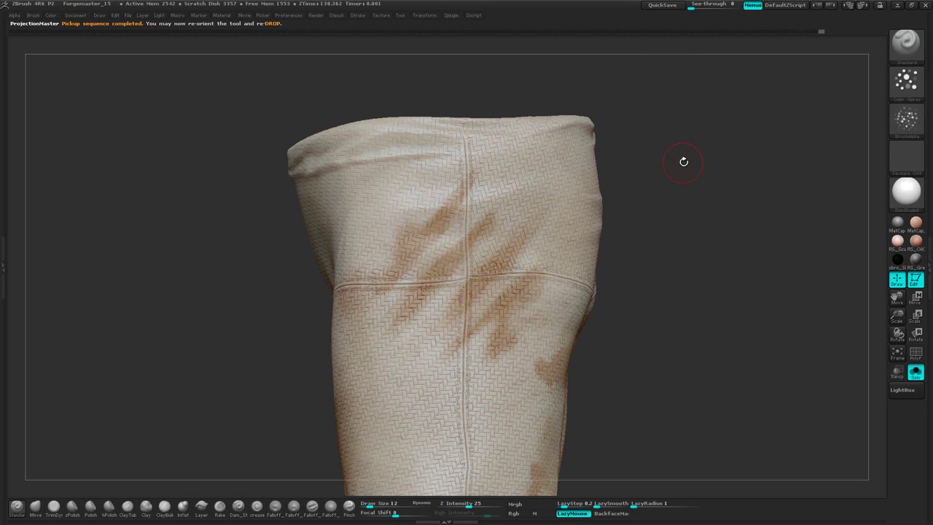
Turn the trousers to the opposite leg's side and send that view to Photoshop with ZAppLink, updating the open document.
{"action": "left_click_drag", "start_coordinate": [684, 162], "coordinate": [660, 130]}
{"action": "left_click_drag", "start_coordinate": [657, 362], "coordinate": [675, 225], "text": "alt"}
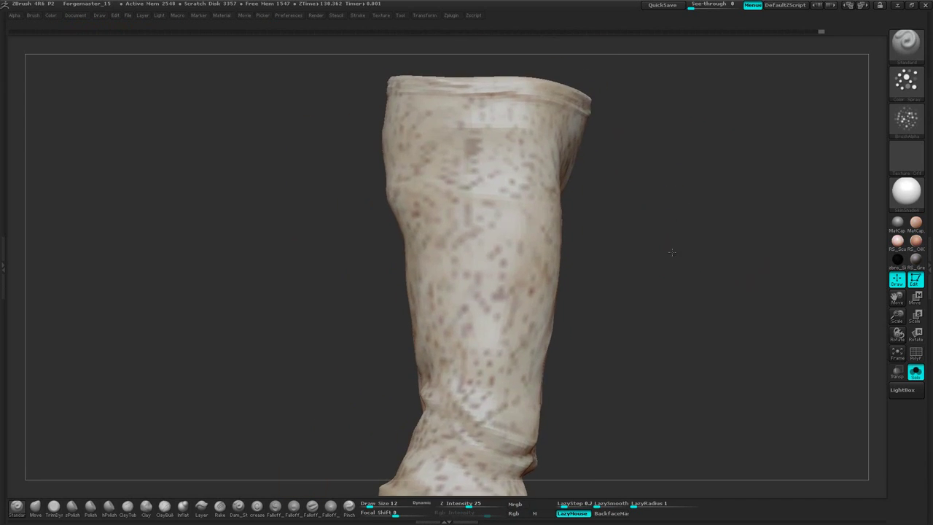
{"action": "left_click", "coordinate": [69, 16]}
{"action": "left_click", "coordinate": [99, 56]}
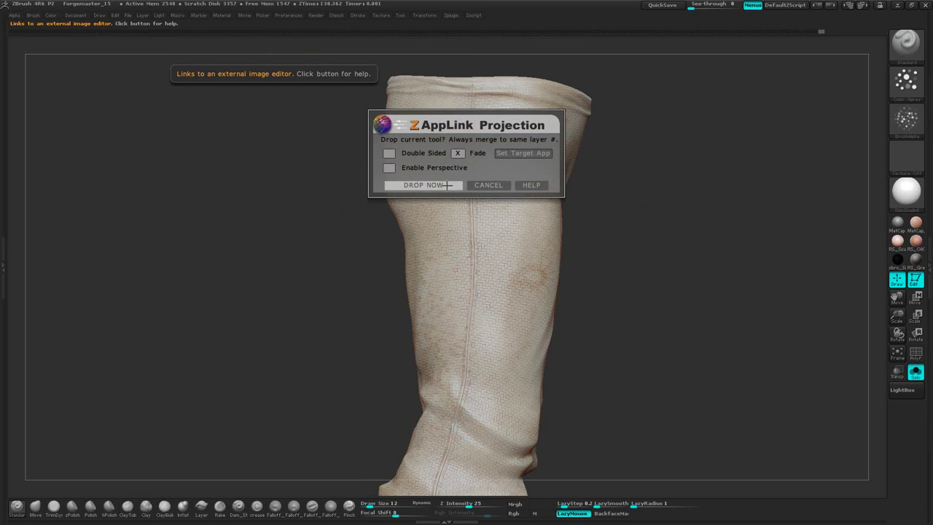
{"action": "left_click", "coordinate": [450, 184]}
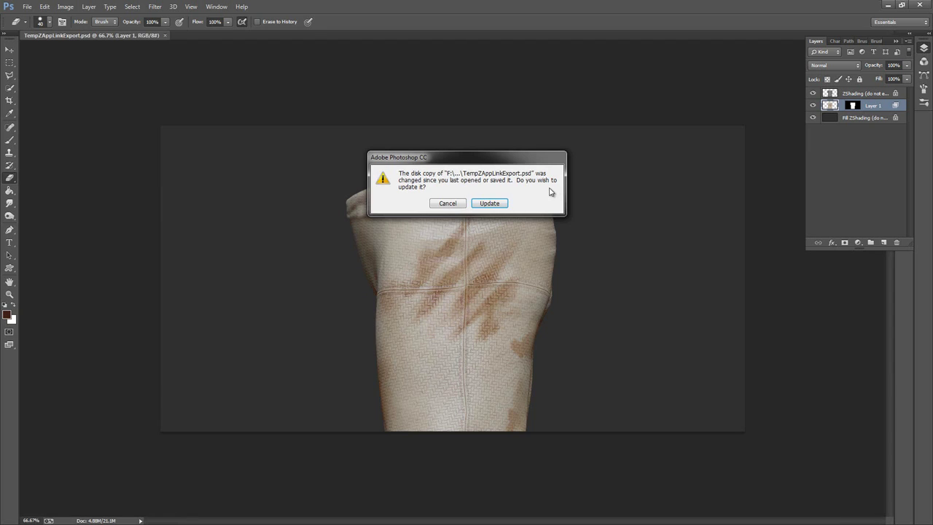
{"action": "left_click", "coordinate": [490, 204]}
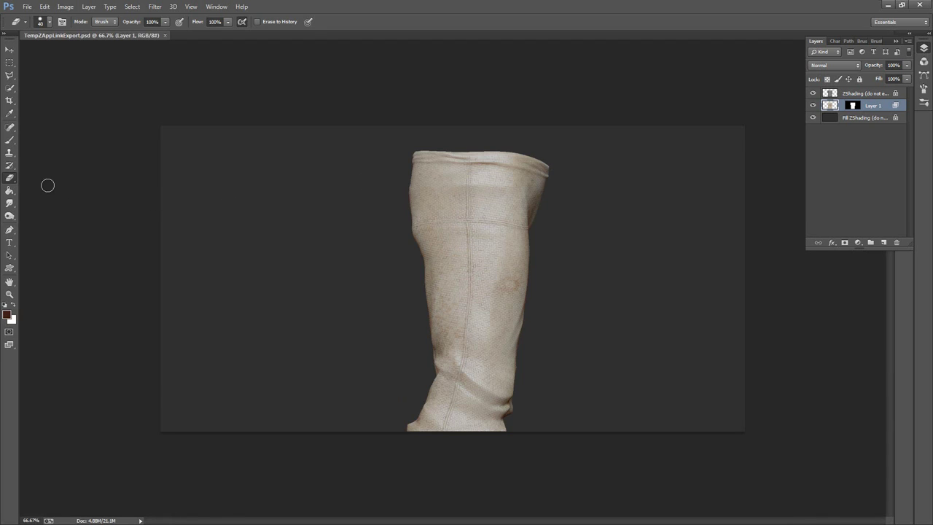
Add a new layer in Overlay mode and stamp grime over the leg with the 462 px scratchy brush.
{"action": "key", "text": "b"}
{"action": "right_click", "coordinate": [476, 245]}
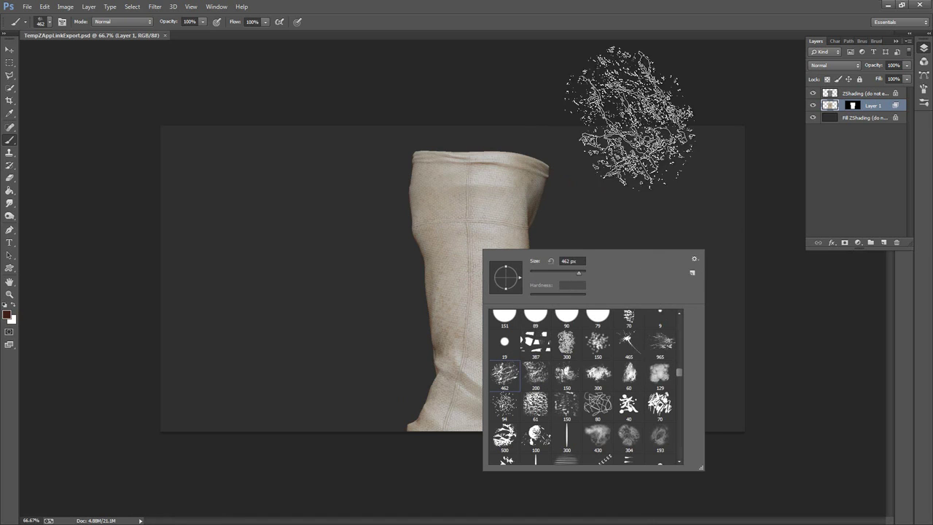
{"action": "left_click", "coordinate": [726, 24]}
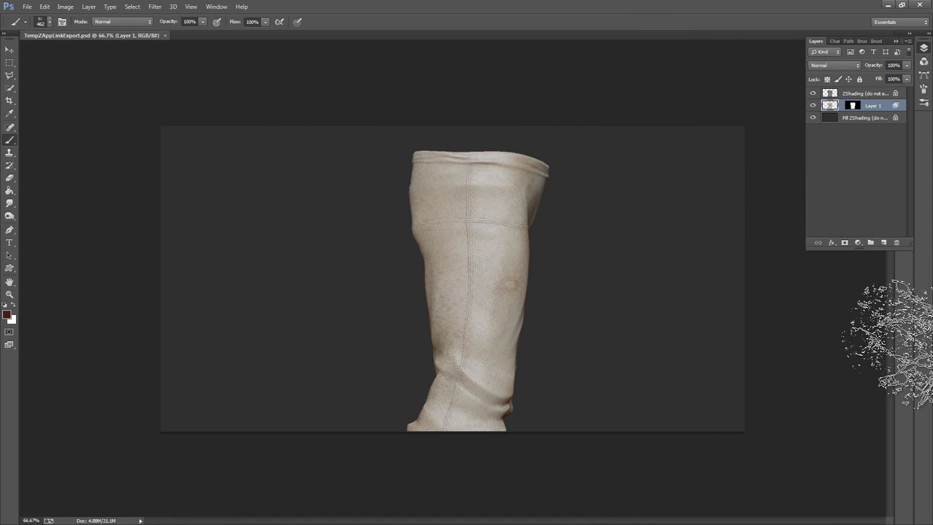
{"action": "left_click", "coordinate": [882, 243]}
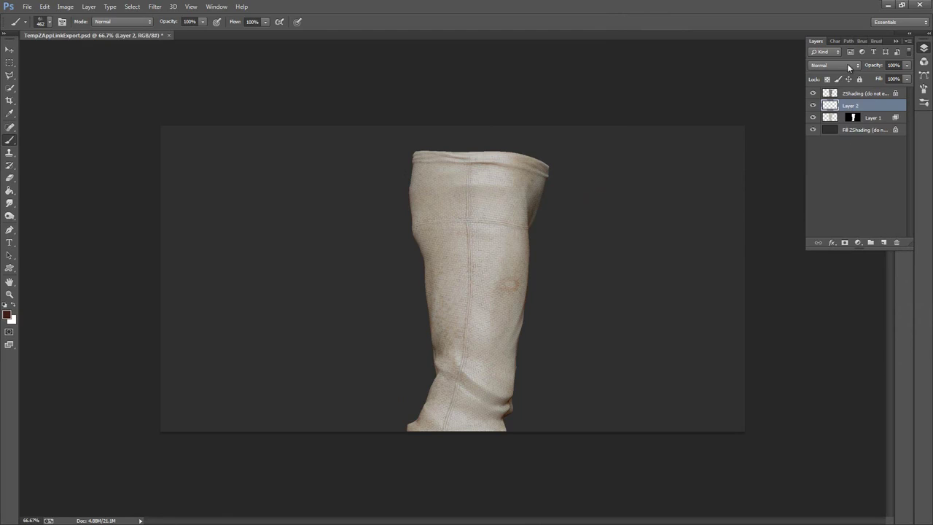
{"action": "left_click", "coordinate": [849, 68]}
{"action": "left_click", "coordinate": [831, 187]}
{"action": "left_click", "coordinate": [475, 248]}
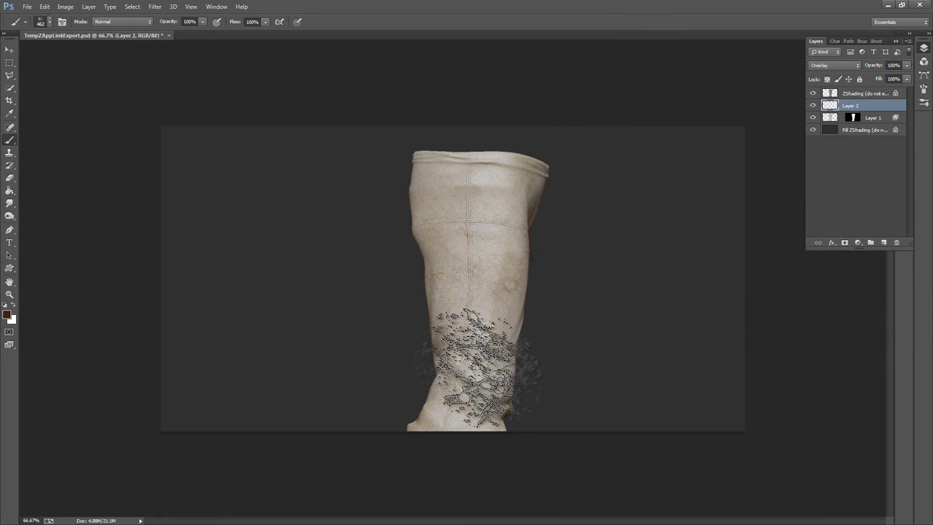
Stamp finer grime near the lower leg folds with the brush at 139 px, then merge Layer 2 into Layer 1, preserving its mask.
{"action": "right_click", "coordinate": [539, 355]}
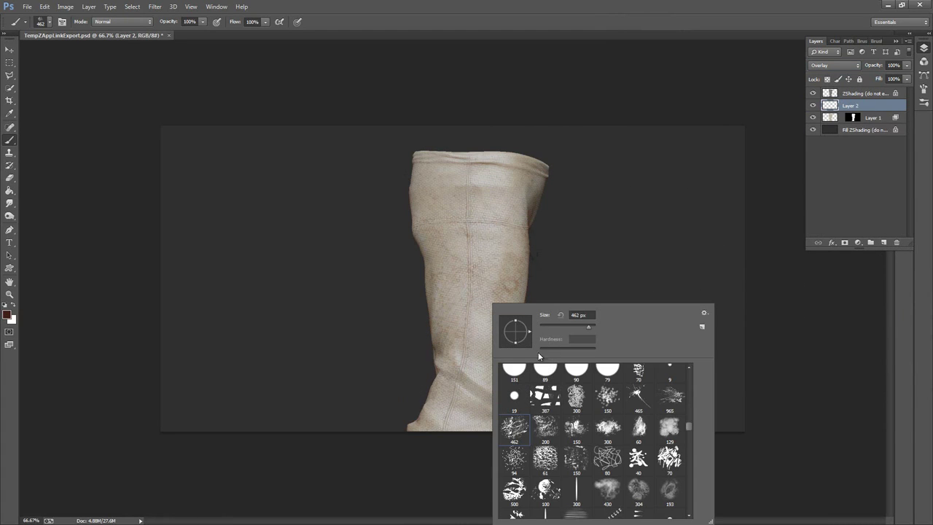
{"action": "left_click_drag", "start_coordinate": [584, 324], "coordinate": [572, 325]}
{"action": "left_click", "coordinate": [467, 367]}
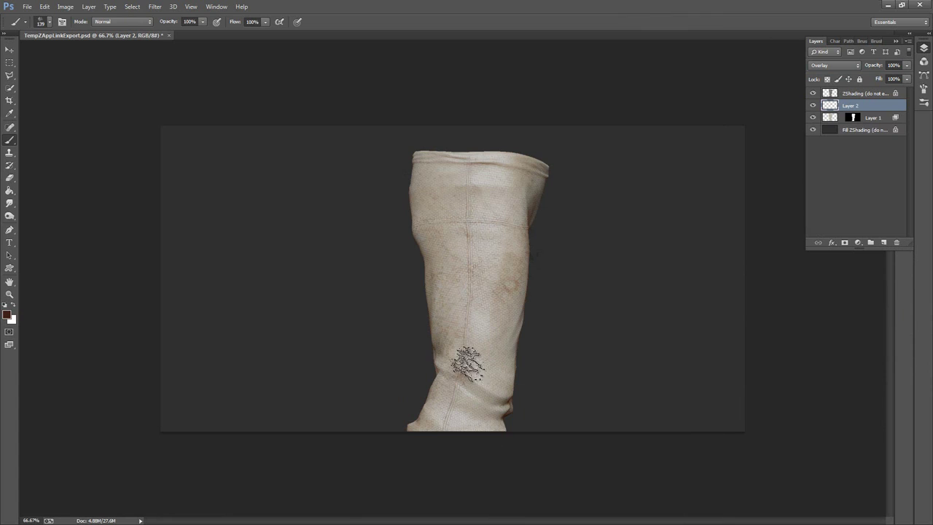
{"action": "right_click", "coordinate": [866, 109]}
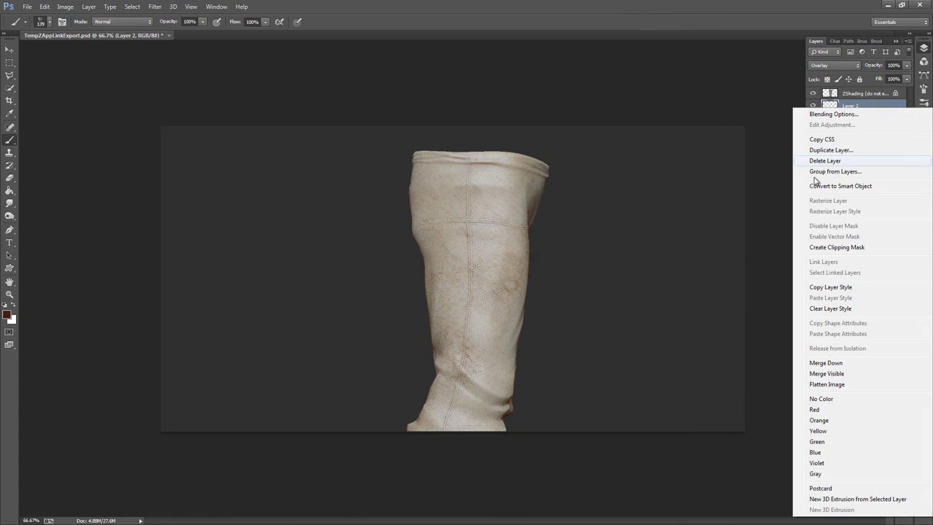
{"action": "left_click", "coordinate": [857, 366]}
{"action": "left_click", "coordinate": [478, 208]}
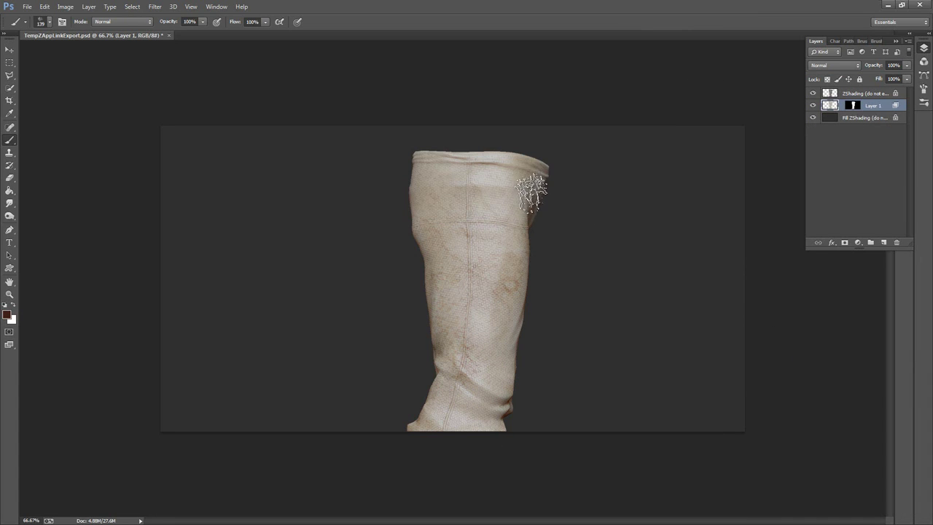
Save the grime edits, return to ZBrush and pick up the edited projection onto the trousers' side.
{"action": "left_click", "coordinate": [27, 7]}
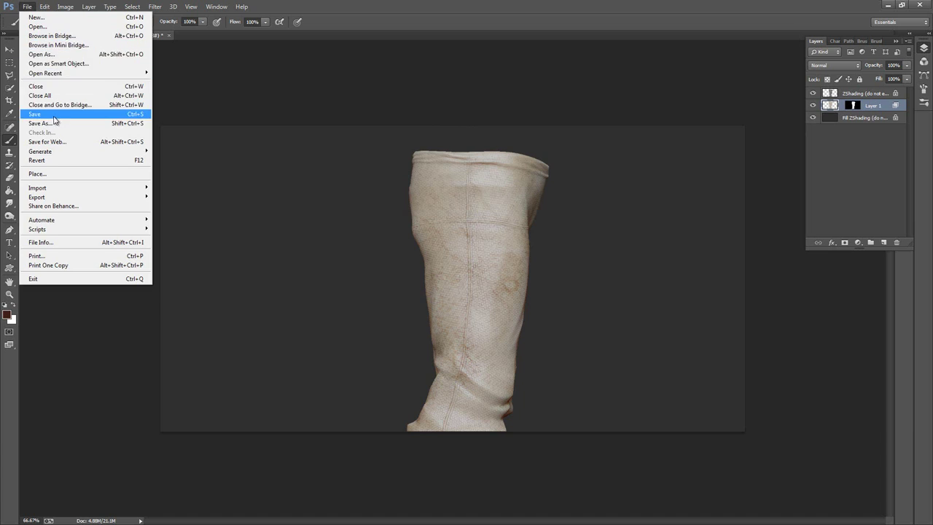
{"action": "left_click", "coordinate": [54, 114]}
{"action": "left_click", "coordinate": [888, 5]}
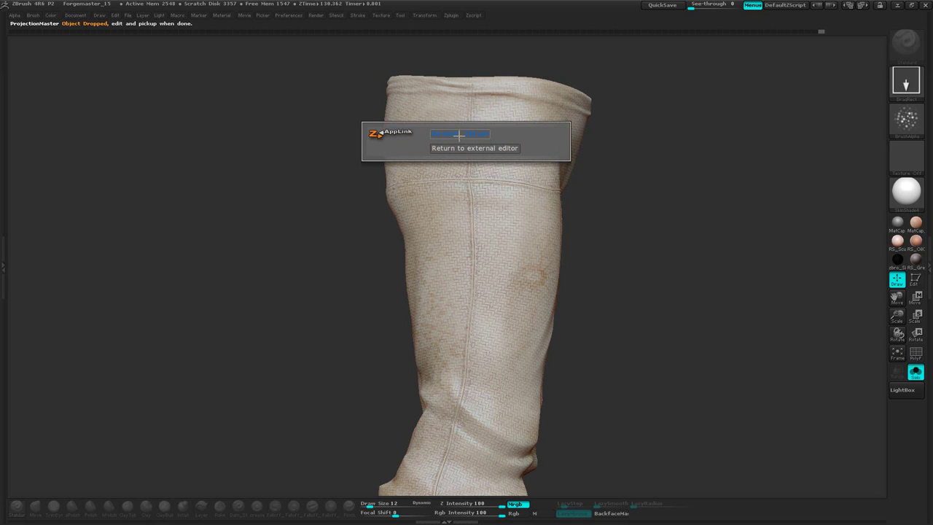
{"action": "left_click", "coordinate": [459, 136]}
{"action": "left_click", "coordinate": [452, 183]}
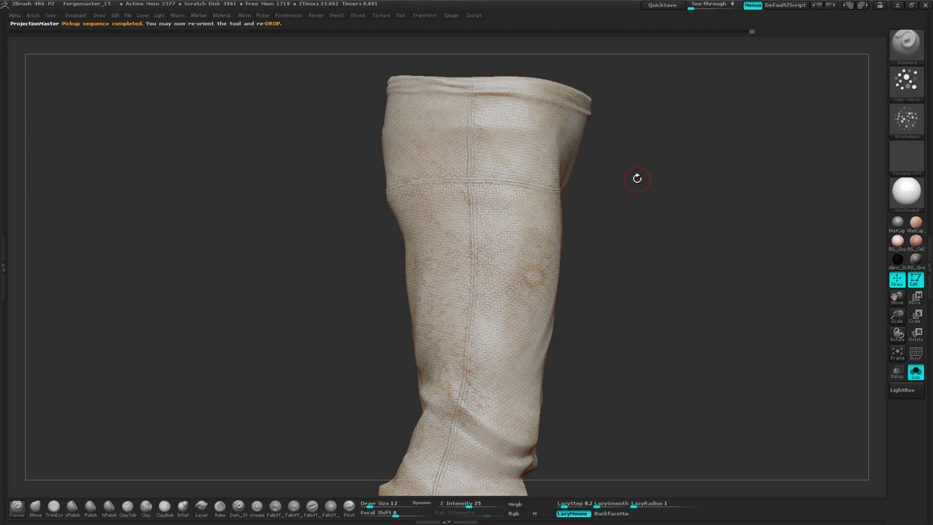
Collapse the Masking settings of the Tool palette, turn off Solo to show the whole character, and frame the trousers' side.
{"action": "left_click_drag", "start_coordinate": [719, 177], "coordinate": [625, 177]}
{"action": "mouse_move", "coordinate": [554, 245]}
{"action": "left_mouse_down", "text": "alt"}
{"action": "mouse_move", "coordinate": [679, 205]}
{"action": "mouse_move", "coordinate": [667, 187]}
{"action": "mouse_move", "coordinate": [686, 172]}
{"action": "mouse_move", "coordinate": [675, 175]}
{"action": "mouse_move", "coordinate": [737, 165]}
{"action": "mouse_move", "coordinate": [683, 194]}
{"action": "mouse_move", "coordinate": [673, 290]}
{"action": "mouse_move", "coordinate": [683, 175]}
{"action": "mouse_move", "coordinate": [724, 165]}
{"action": "mouse_move", "coordinate": [669, 211]}
{"action": "mouse_move", "coordinate": [757, 159]}
{"action": "mouse_move", "coordinate": [722, 175]}
{"action": "mouse_move", "coordinate": [694, 173]}
{"action": "mouse_move", "coordinate": [665, 200]}
{"action": "mouse_move", "coordinate": [717, 194]}
{"action": "mouse_move", "coordinate": [603, 182]}
{"action": "mouse_move", "coordinate": [674, 219]}
{"action": "left_mouse_up", "text": "alt"}
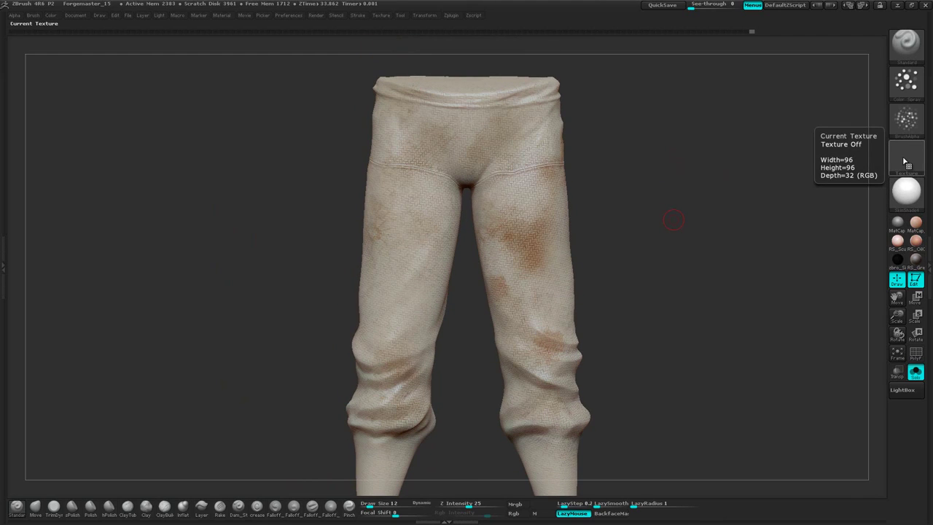
{"action": "left_click_drag", "start_coordinate": [698, 182], "coordinate": [697, 223]}
{"action": "left_click", "coordinate": [929, 250]}
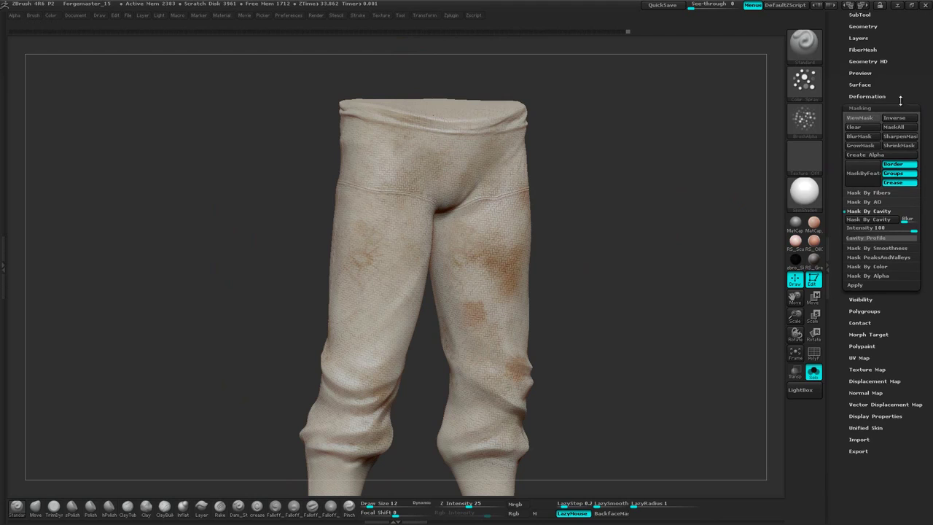
{"action": "left_click", "coordinate": [886, 107]}
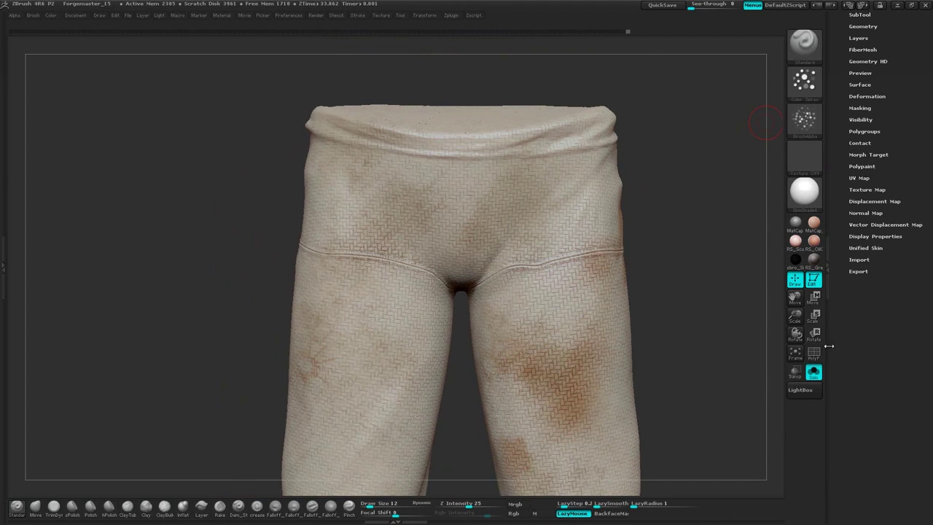
{"action": "left_click", "coordinate": [814, 373]}
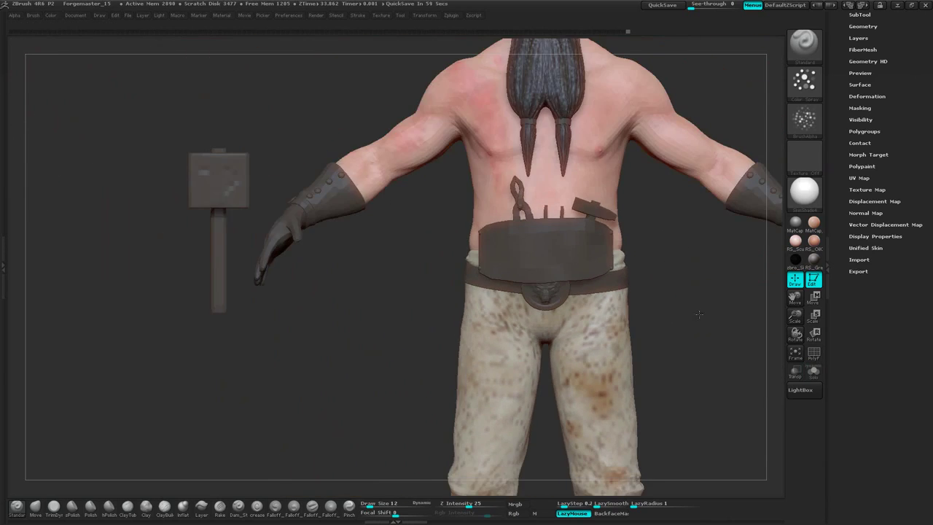
{"action": "left_click_drag", "start_coordinate": [680, 270], "coordinate": [625, 310], "text": "alt"}
{"action": "left_click_drag", "start_coordinate": [707, 136], "coordinate": [646, 237], "text": "alt"}
{"action": "left_click_drag", "start_coordinate": [754, 129], "coordinate": [680, 159]}
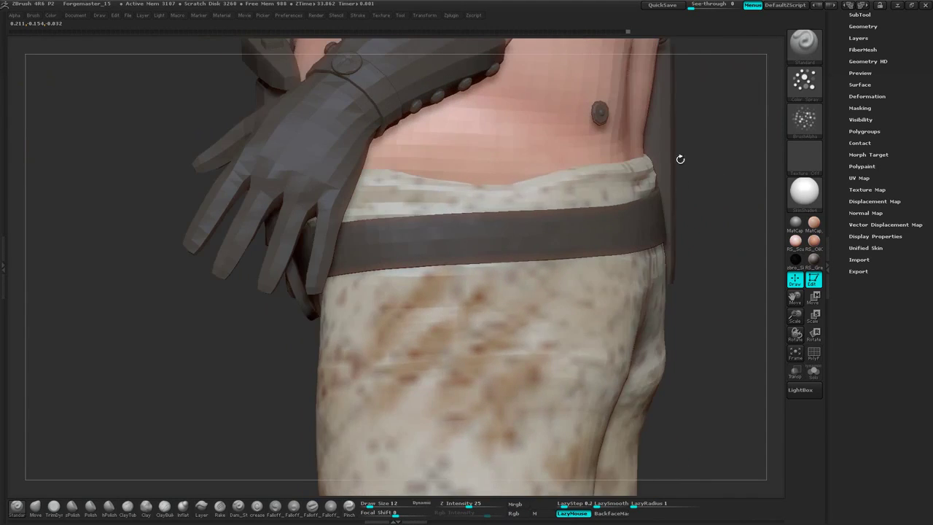
Enable Rgb painting mode and set the current colour to dark brown for the unpainted gear.
{"action": "key", "text": "space"}
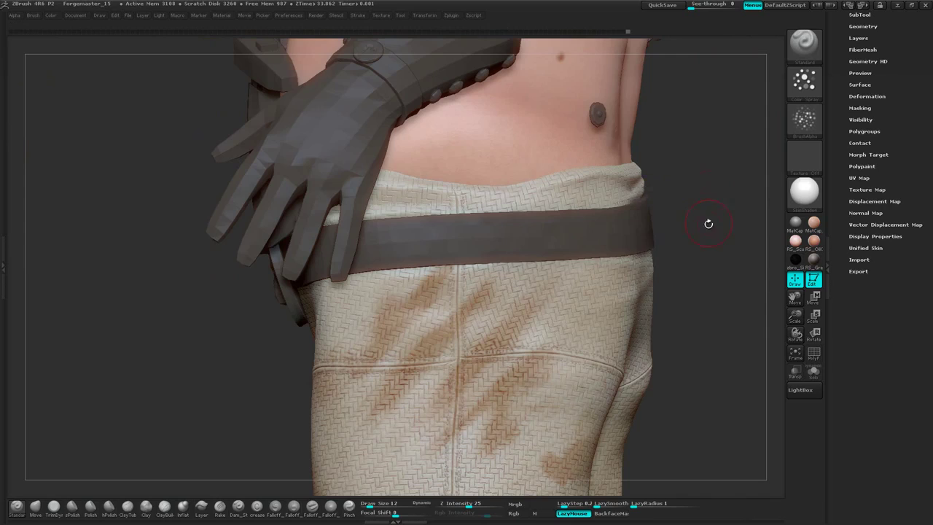
{"action": "key", "text": "space"}
{"action": "mouse_move", "coordinate": [708, 224]}
{"action": "left_mouse_down"}
{"action": "mouse_move", "coordinate": [688, 226]}
{"action": "mouse_move", "coordinate": [717, 235]}
{"action": "left_mouse_up"}
{"action": "left_click", "coordinate": [731, 266]}
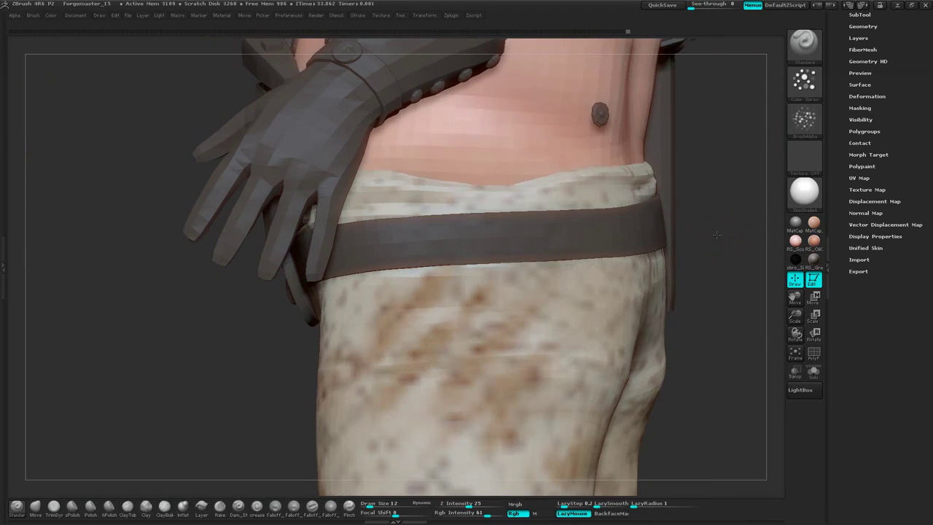
{"action": "key", "text": "space"}
{"action": "left_click", "coordinate": [643, 281]}
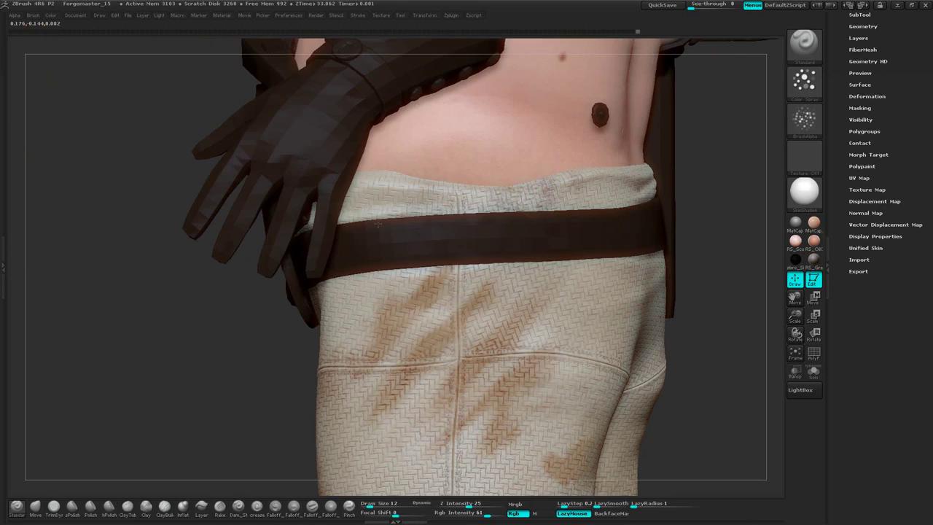
Change the current colour to a lighter, muted brown for the belt, gloves and other unpainted gear.
{"action": "left_click_drag", "start_coordinate": [711, 180], "coordinate": [686, 186]}
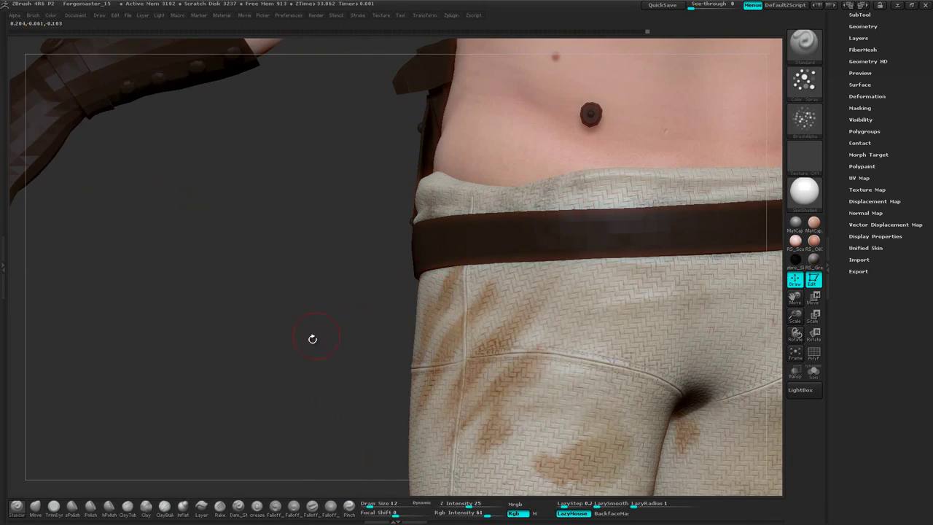
{"action": "left_click_drag", "start_coordinate": [313, 339], "coordinate": [195, 335], "text": "alt"}
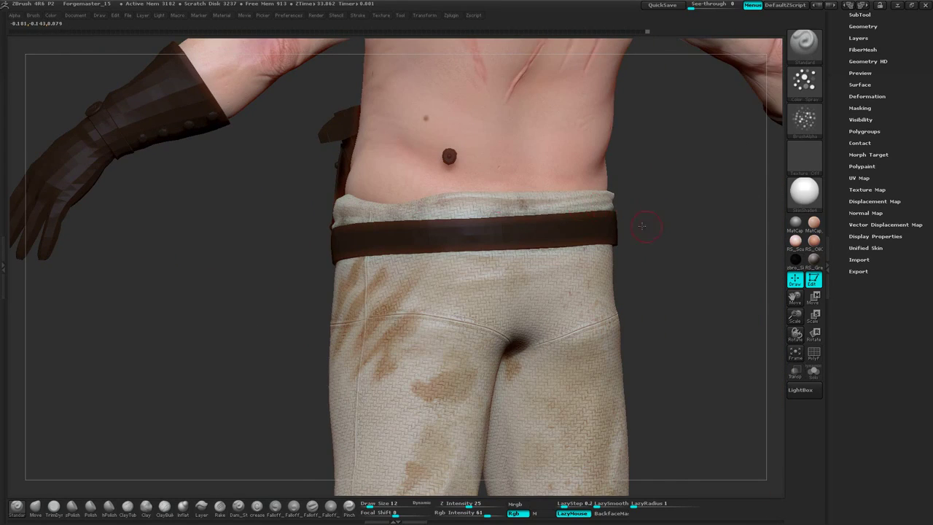
{"action": "left_click_drag", "start_coordinate": [642, 226], "coordinate": [703, 182]}
{"action": "key", "text": "space"}
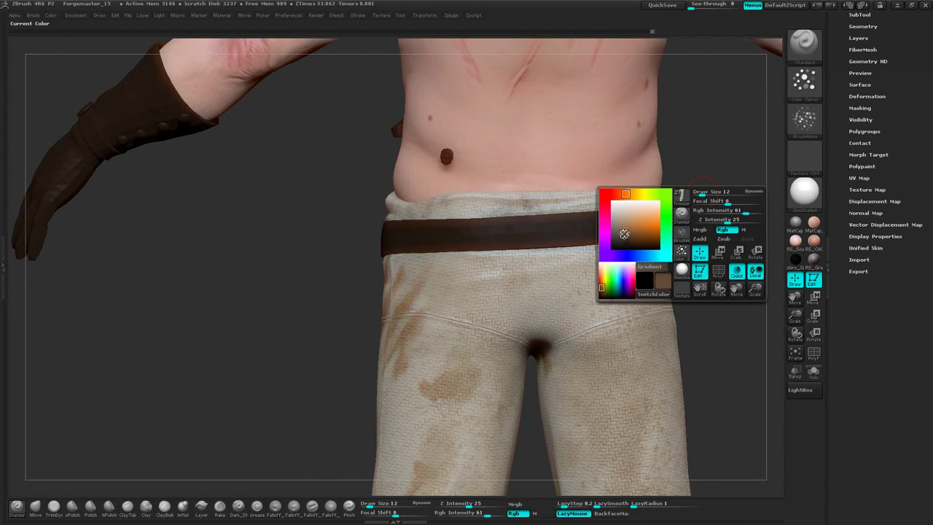
{"action": "left_click", "coordinate": [625, 233]}
{"action": "left_click_drag", "start_coordinate": [617, 197], "coordinate": [702, 204]}
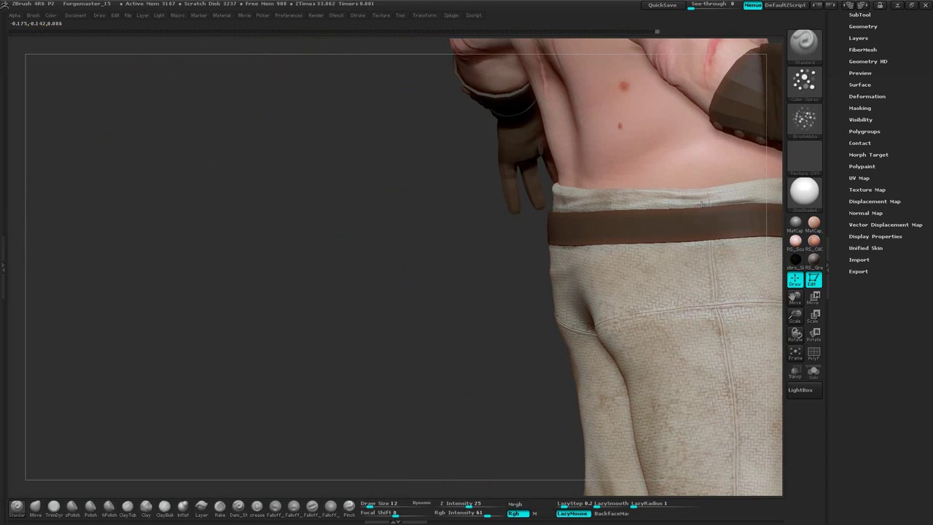
Examine the painted trousers from several sides, both isolated with Solo and together with the full character.
{"action": "left_click_drag", "start_coordinate": [466, 306], "coordinate": [234, 314]}
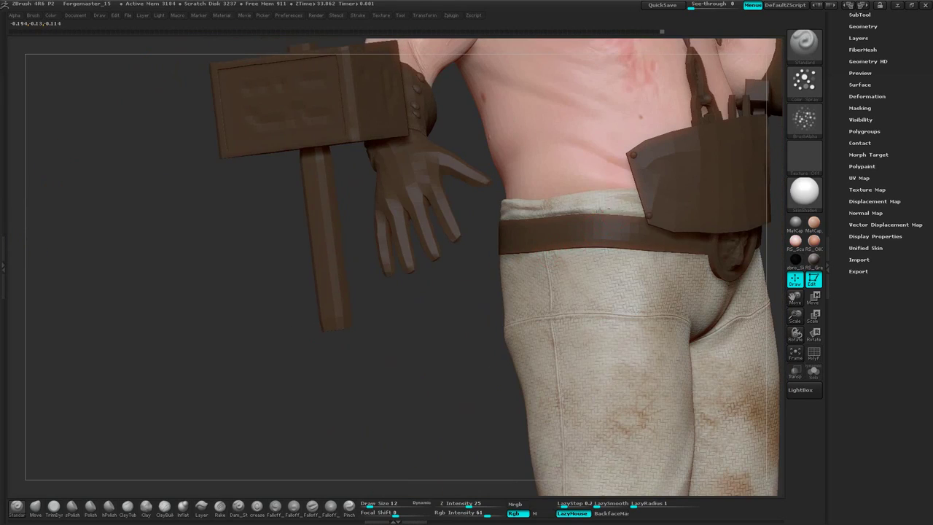
{"action": "left_click_drag", "start_coordinate": [415, 354], "coordinate": [364, 313]}
{"action": "left_click_drag", "start_coordinate": [438, 306], "coordinate": [322, 336], "text": "alt"}
{"action": "left_click", "coordinate": [813, 377]}
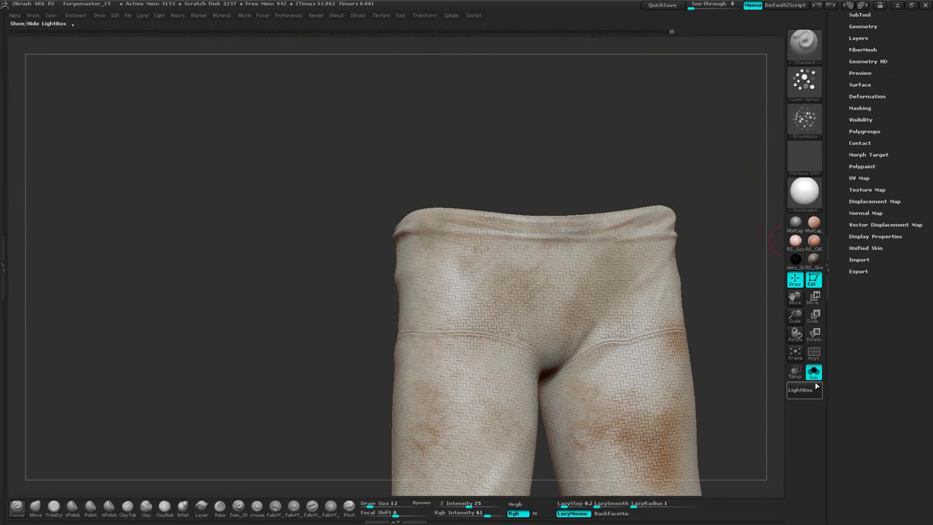
{"action": "left_click", "coordinate": [726, 144]}
{"action": "left_click_drag", "start_coordinate": [715, 188], "coordinate": [766, 241]}
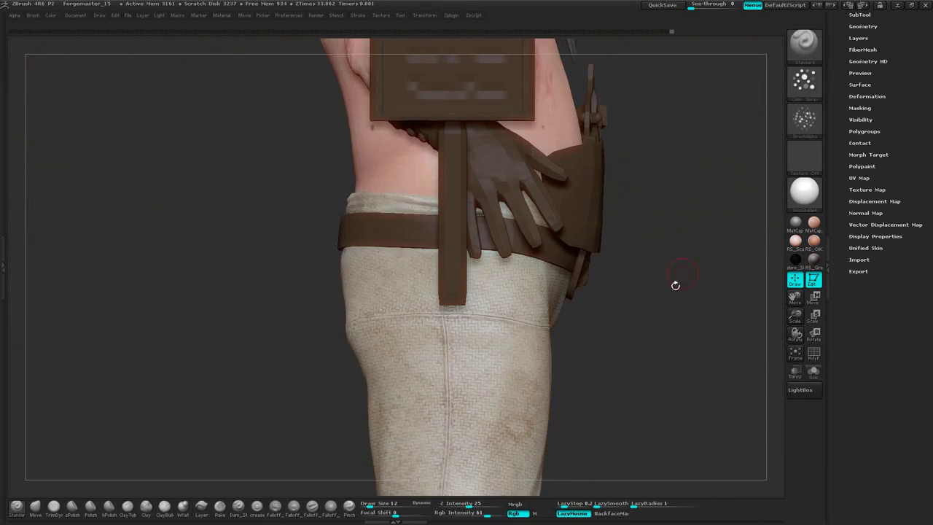
{"action": "left_click_drag", "start_coordinate": [676, 285], "coordinate": [622, 238], "text": "alt"}
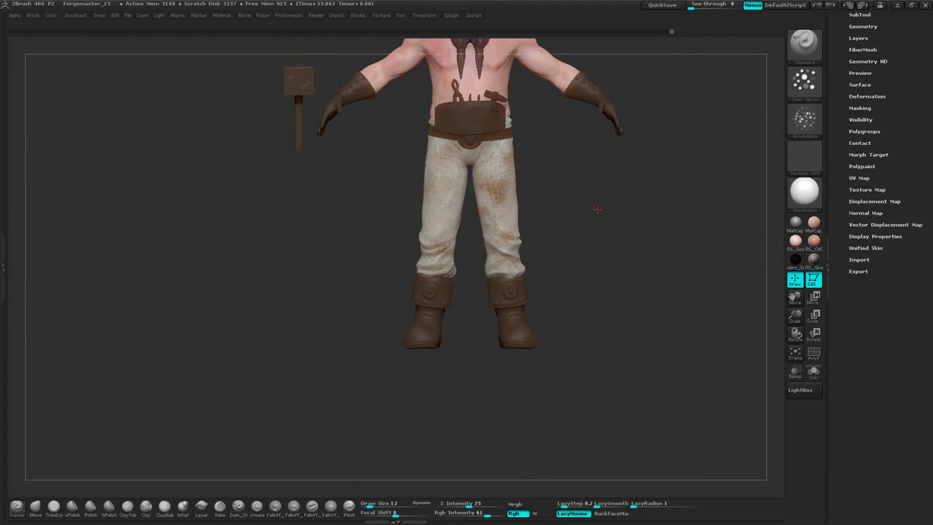
Select the Belt subtool around the character's waist.
{"action": "left_click_drag", "start_coordinate": [594, 204], "coordinate": [633, 213]}
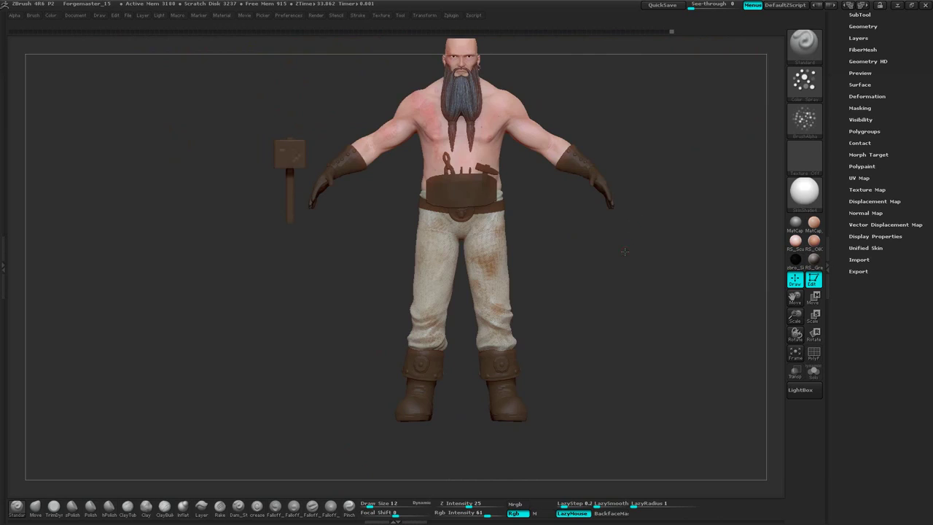
{"action": "left_click_drag", "start_coordinate": [625, 251], "coordinate": [618, 233]}
{"action": "left_click", "coordinate": [617, 233], "text": "alt"}
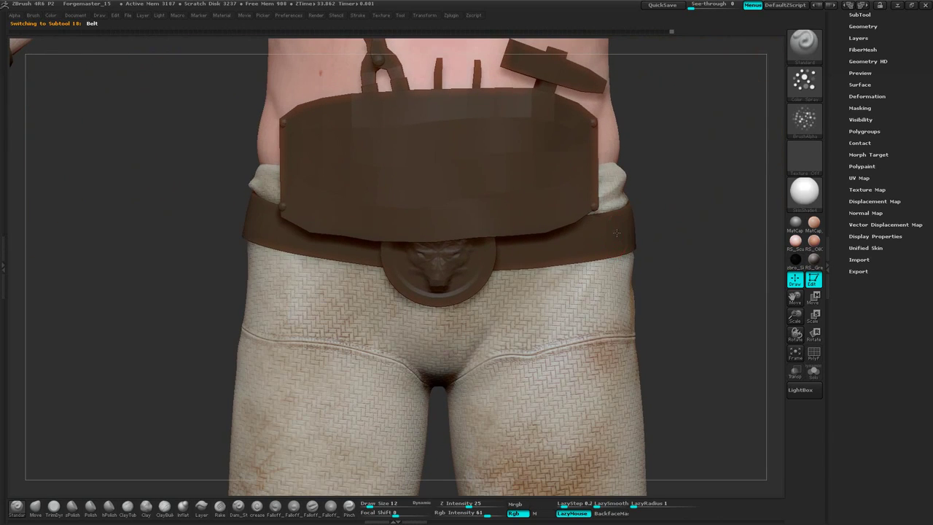
Isolate the belt with Solo and raise it step by step to a higher subdivision level, revealing its sculpted leather detail.
{"action": "left_click_drag", "start_coordinate": [687, 198], "coordinate": [716, 155], "text": "alt"}
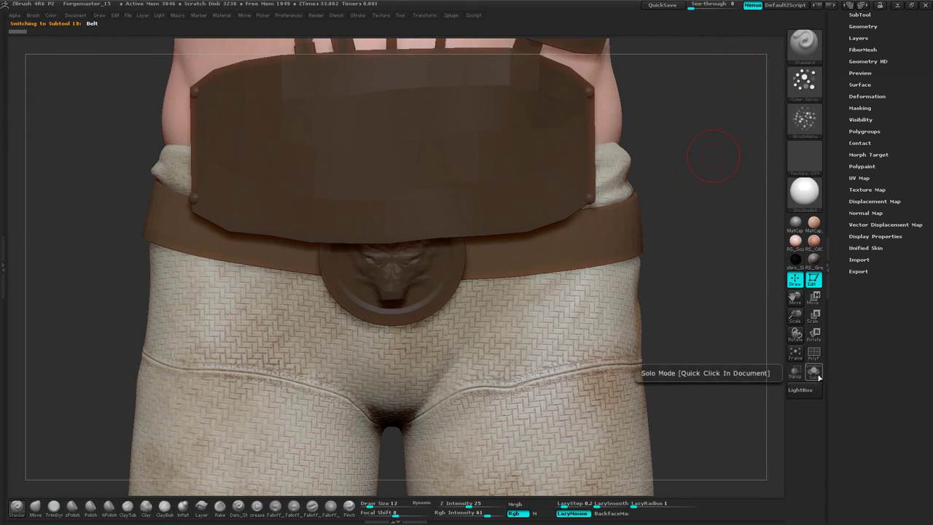
{"action": "left_click", "coordinate": [818, 375]}
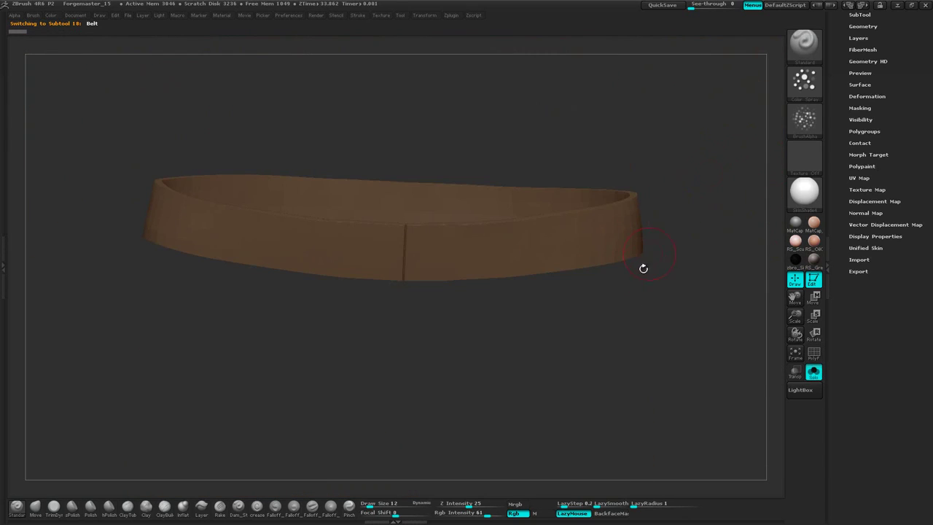
{"action": "right_click", "coordinate": [701, 148]}
{"action": "left_click", "coordinate": [741, 112]}
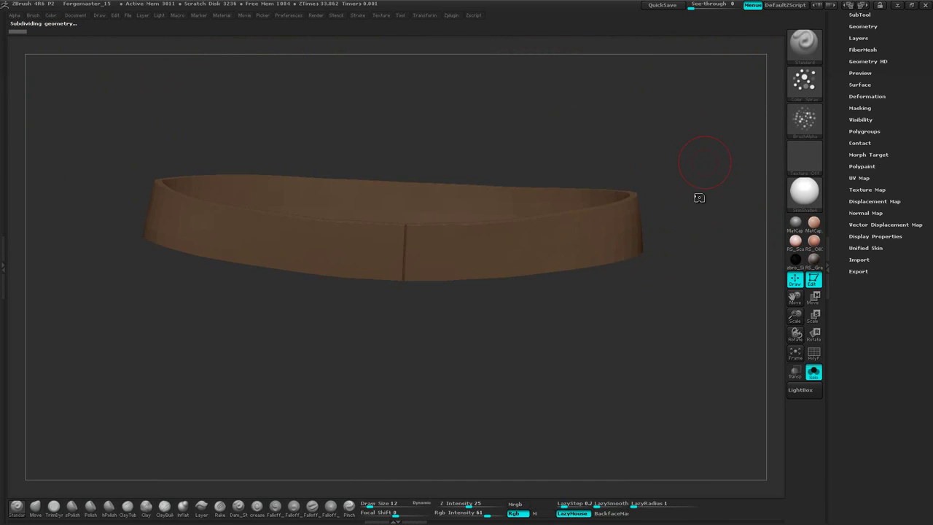
{"action": "right_click", "coordinate": [722, 137]}
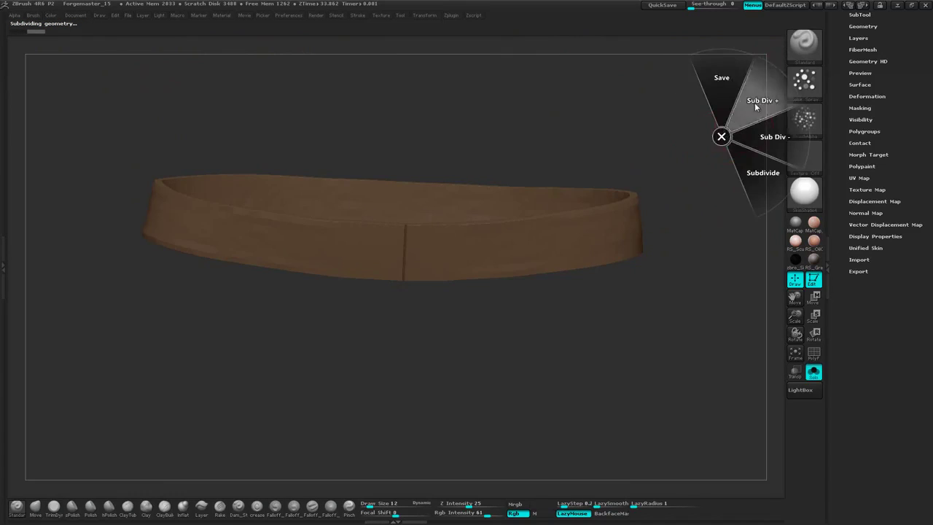
{"action": "left_click", "coordinate": [756, 106]}
{"action": "right_click", "coordinate": [712, 141]}
{"action": "left_click", "coordinate": [748, 109]}
{"action": "right_click", "coordinate": [716, 136]}
{"action": "left_click", "coordinate": [757, 107]}
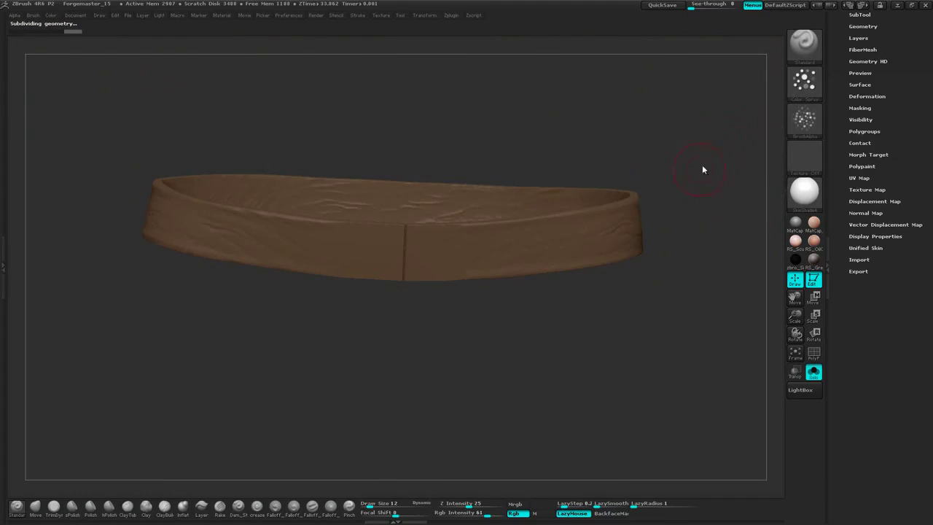
{"action": "right_click", "coordinate": [703, 164]}
{"action": "left_click", "coordinate": [739, 125]}
Set the Standard brush to the DragRect stroke with the alpha turned off for texture painting on the belt.
{"action": "mouse_move", "coordinate": [723, 134]}
{"action": "left_mouse_down"}
{"action": "mouse_move", "coordinate": [686, 161]}
{"action": "mouse_move", "coordinate": [695, 141]}
{"action": "mouse_move", "coordinate": [690, 154]}
{"action": "mouse_move", "coordinate": [667, 158]}
{"action": "left_mouse_up"}
{"action": "left_click_drag", "start_coordinate": [601, 166], "coordinate": [659, 166], "text": "alt"}
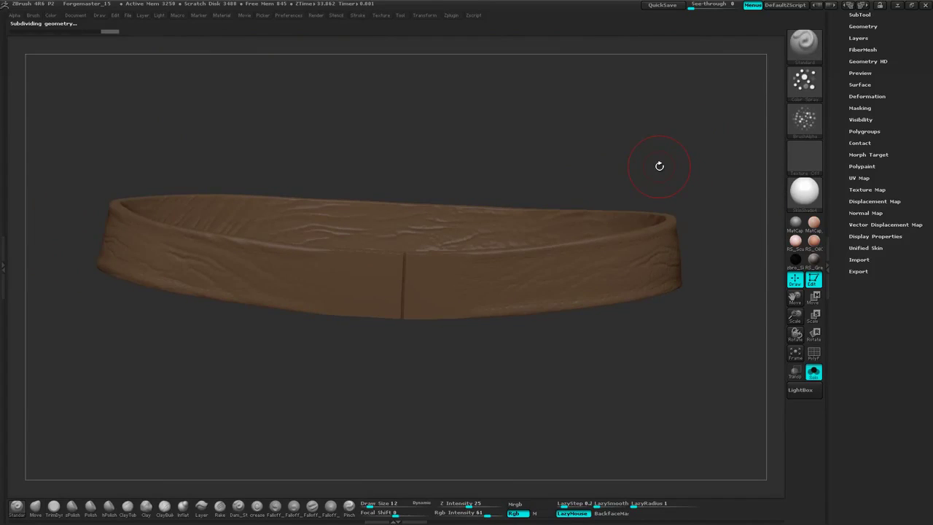
{"action": "left_click_drag", "start_coordinate": [670, 154], "coordinate": [603, 170]}
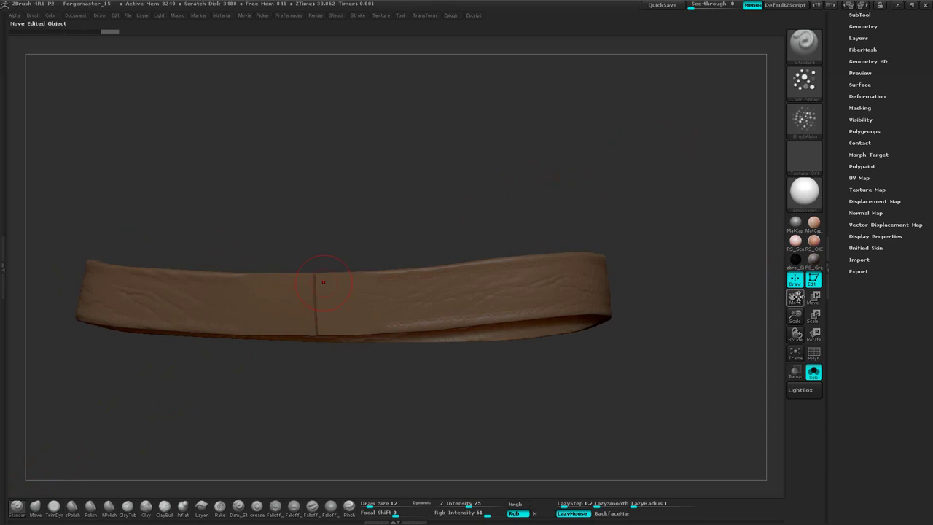
{"action": "left_click_drag", "start_coordinate": [687, 223], "coordinate": [614, 238]}
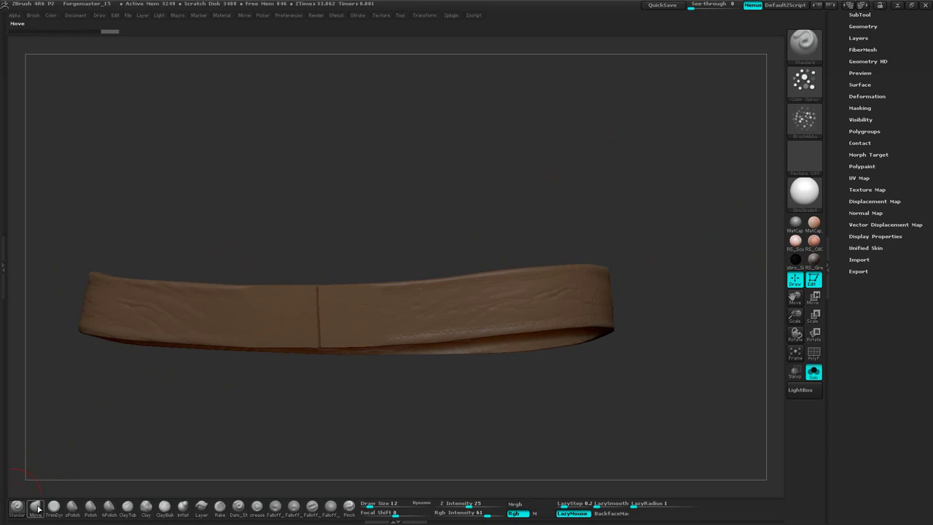
{"action": "left_click", "coordinate": [803, 84]}
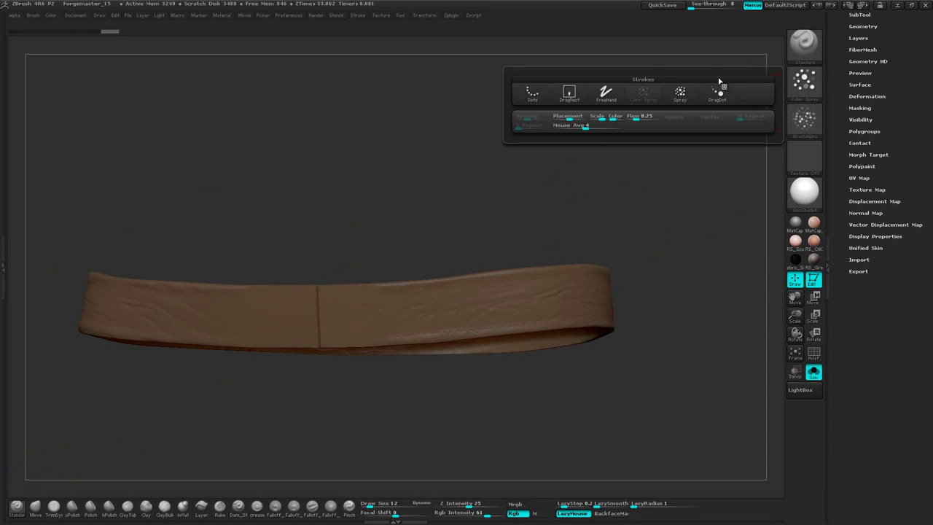
{"action": "left_click", "coordinate": [570, 95]}
{"action": "left_click", "coordinate": [804, 119]}
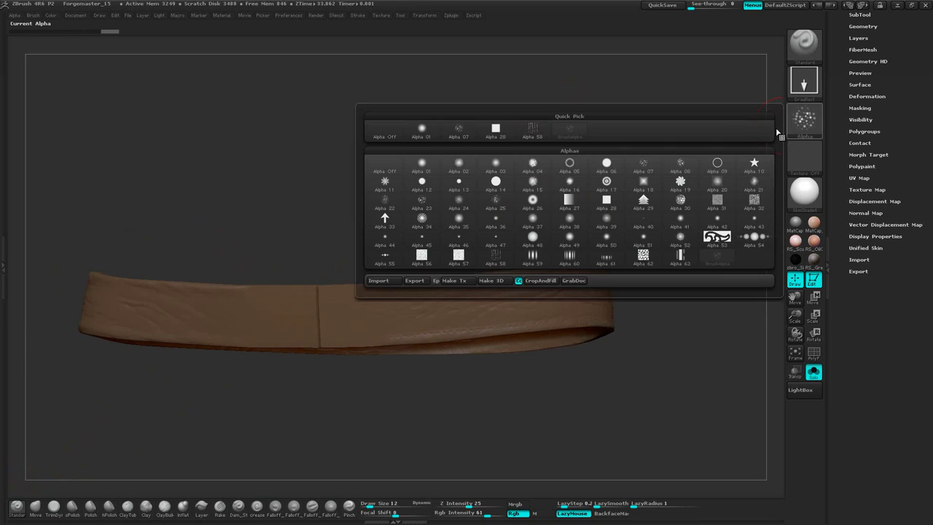
{"action": "left_click", "coordinate": [393, 131]}
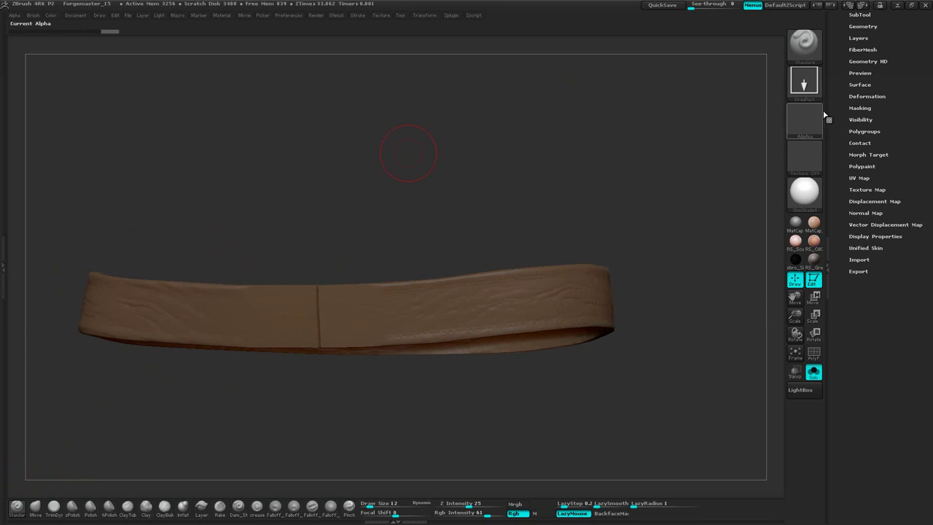
Try to import the brown leather wallpaper JPG from the Resources > Textures folder as a texture.
{"action": "left_click", "coordinate": [808, 158]}
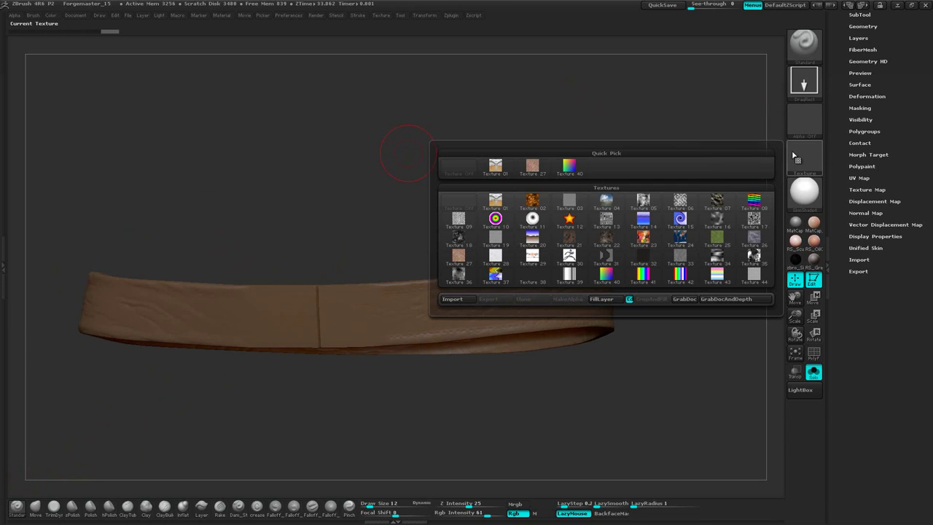
{"action": "left_click", "coordinate": [453, 300]}
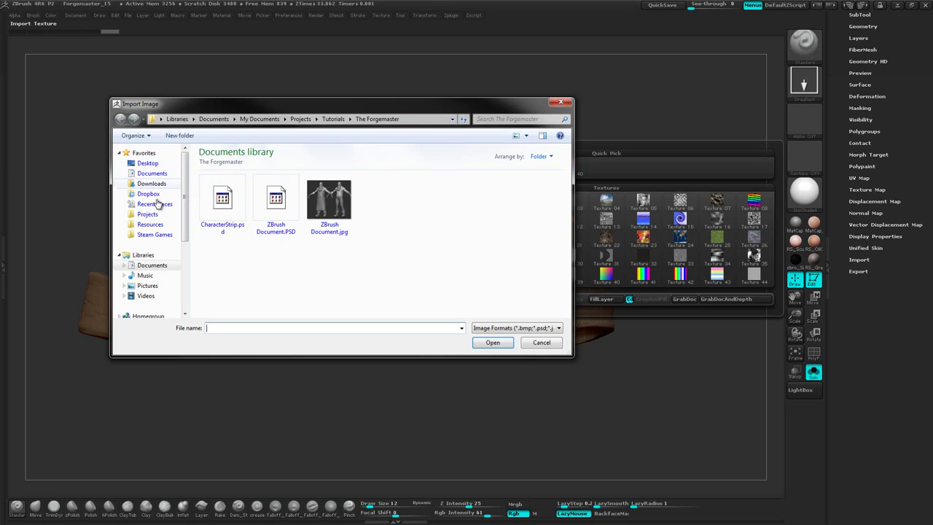
{"action": "left_click", "coordinate": [155, 226]}
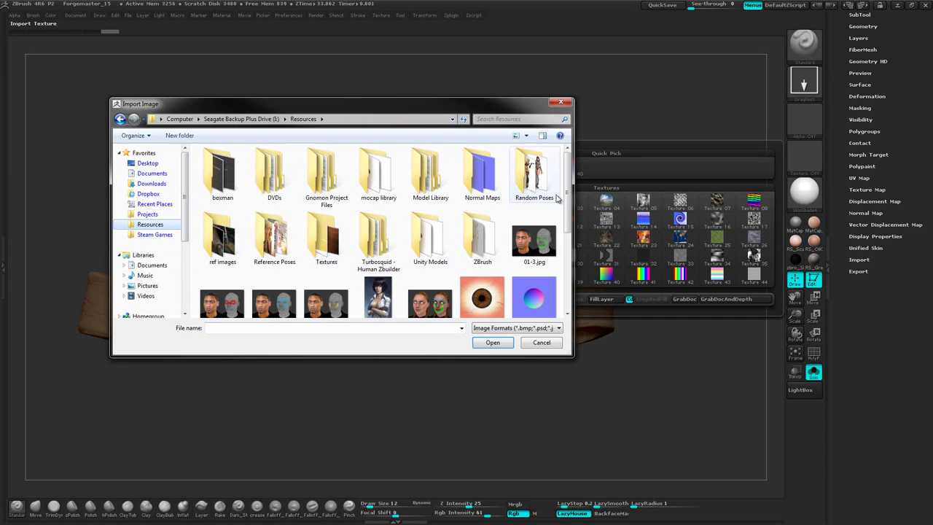
{"action": "double_click", "coordinate": [327, 240]}
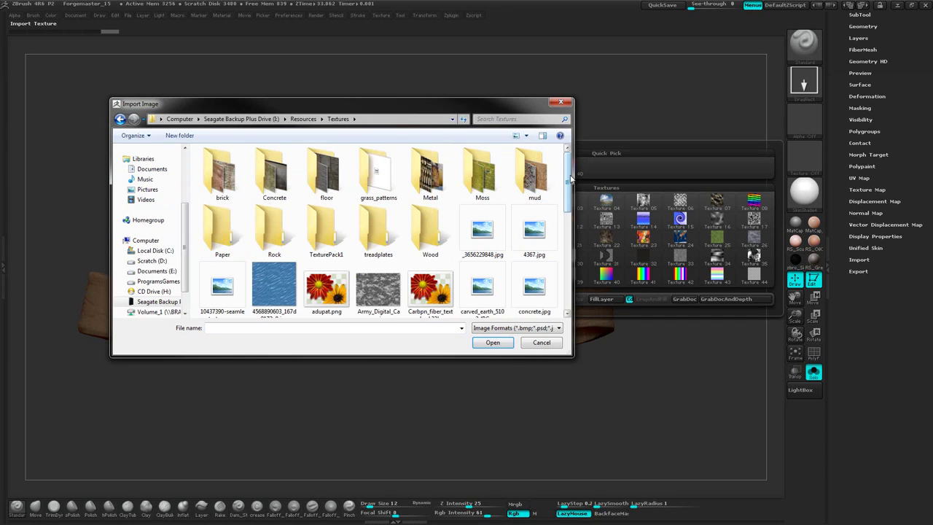
{"action": "left_click_drag", "start_coordinate": [568, 172], "coordinate": [567, 290]}
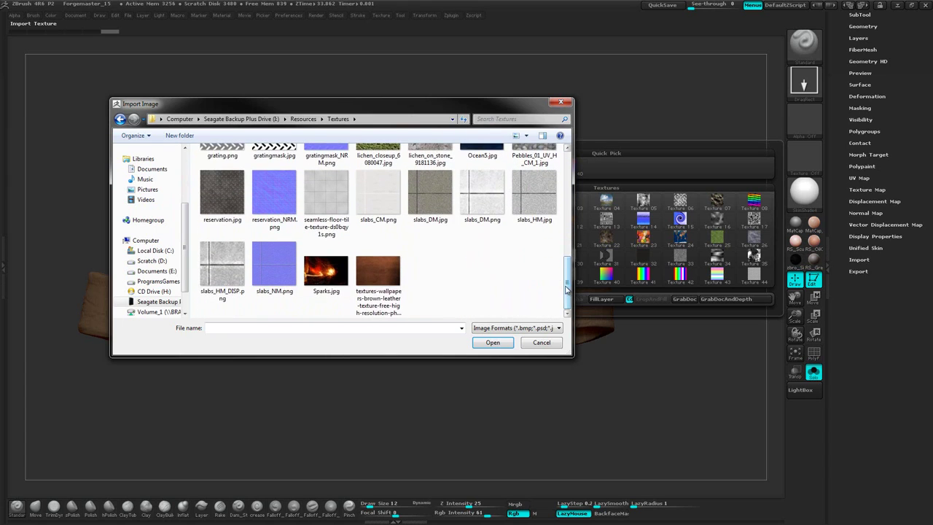
{"action": "left_click", "coordinate": [387, 273]}
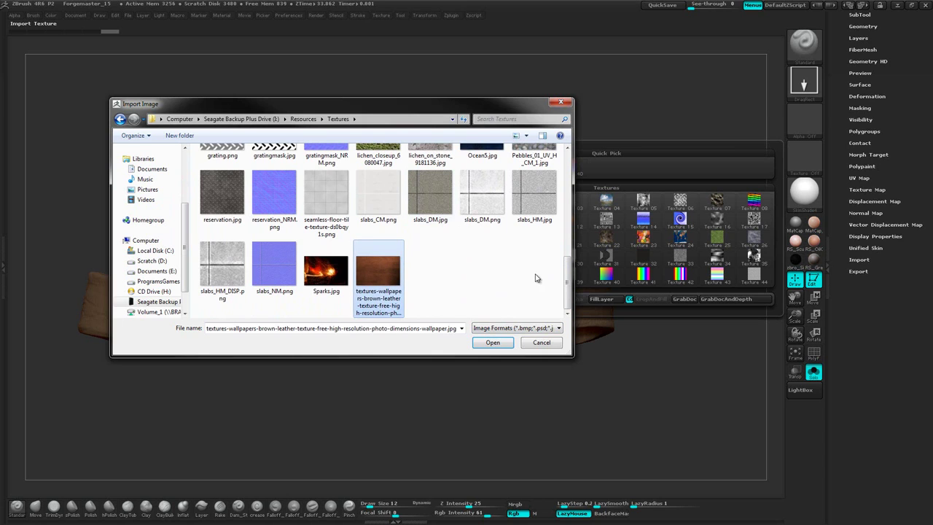
{"action": "mouse_move", "coordinate": [567, 273]}
{"action": "left_mouse_down"}
{"action": "mouse_move", "coordinate": [571, 203]}
{"action": "mouse_move", "coordinate": [567, 290]}
{"action": "left_mouse_up"}
{"action": "double_click", "coordinate": [384, 270]}
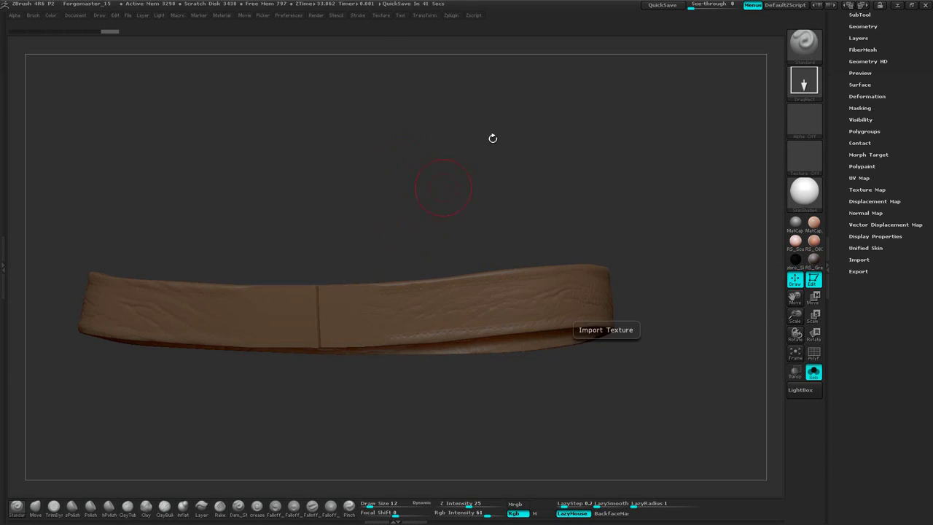
{"action": "left_click_drag", "start_coordinate": [519, 190], "coordinate": [583, 124]}
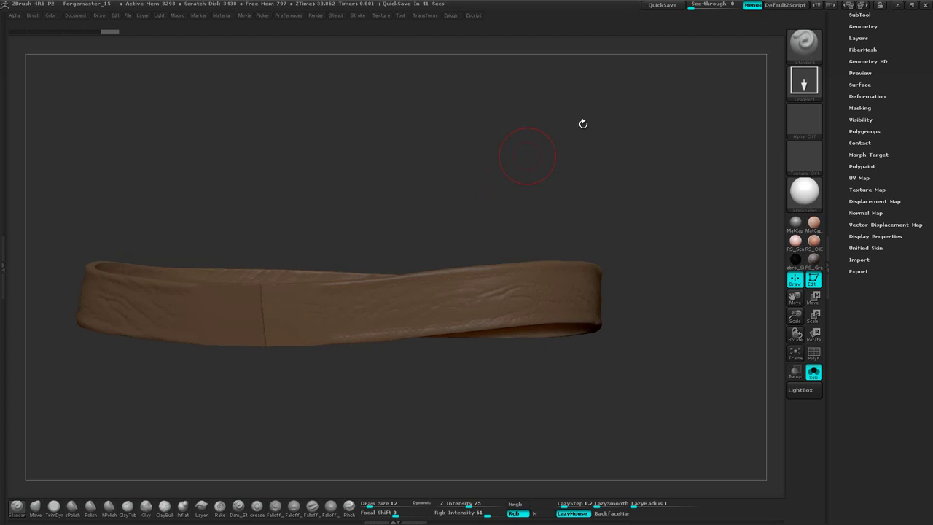
{"action": "left_click", "coordinate": [804, 162]}
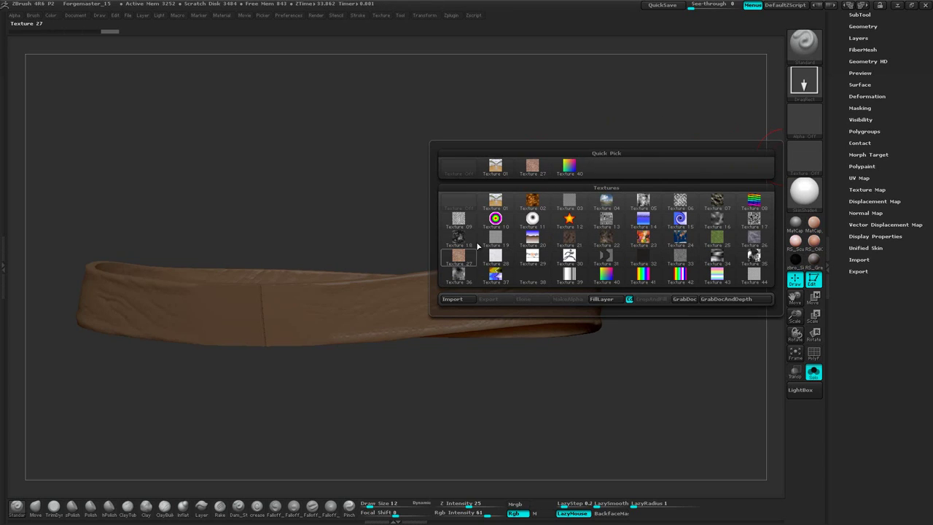
{"action": "left_click_drag", "start_coordinate": [629, 95], "coordinate": [715, 158], "text": "alt"}
Import the brown leather wallpaper JPG from the Textures folder and make it the brush's current texture.
{"action": "left_click", "coordinate": [811, 157]}
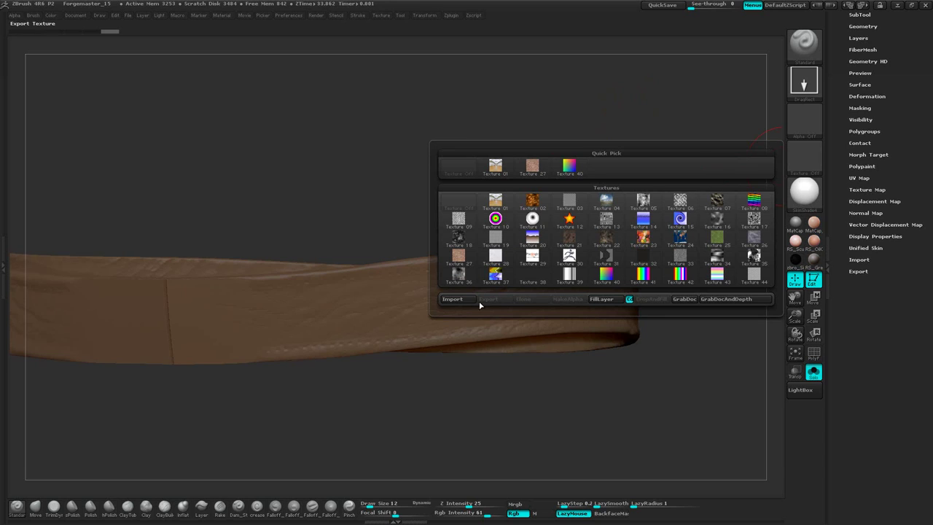
{"action": "left_click", "coordinate": [452, 299]}
{"action": "scroll", "coordinate": [379, 234], "scroll_direction": "down", "scroll_amount": 5}
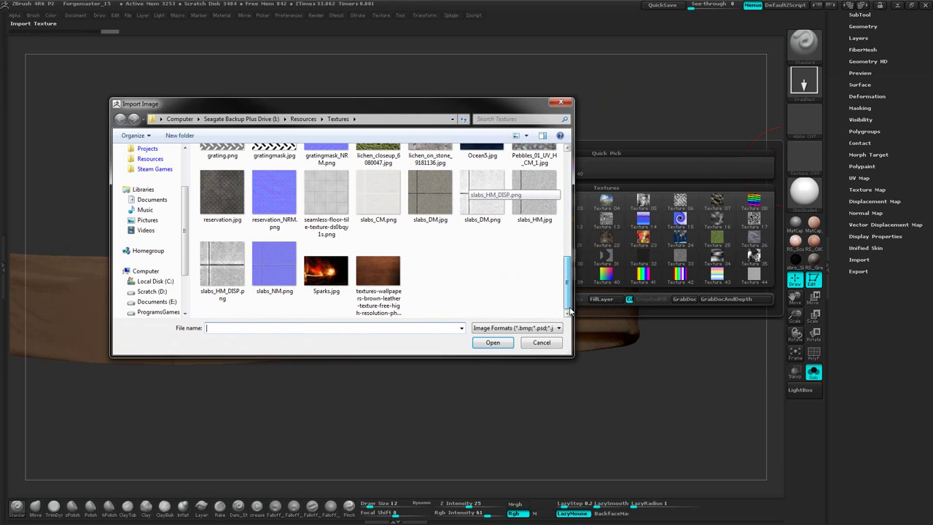
{"action": "left_click", "coordinate": [393, 267]}
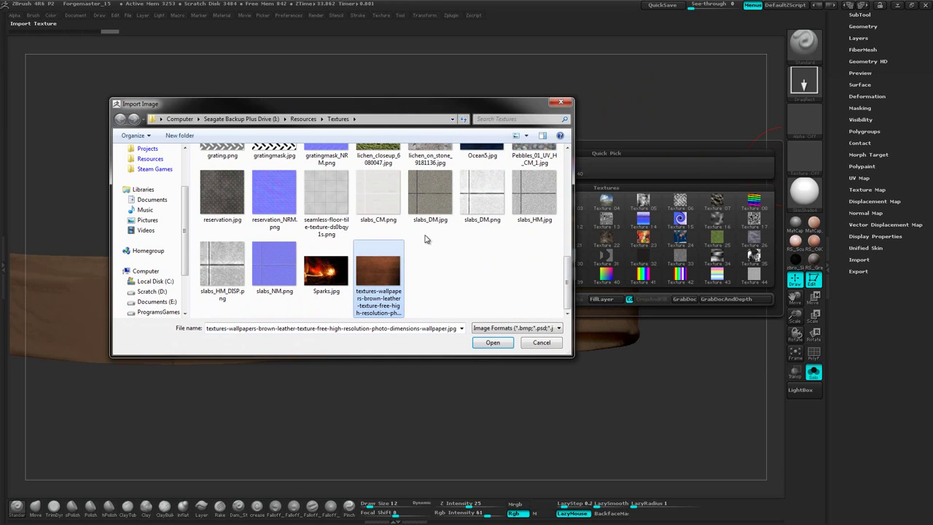
{"action": "double_click", "coordinate": [380, 276]}
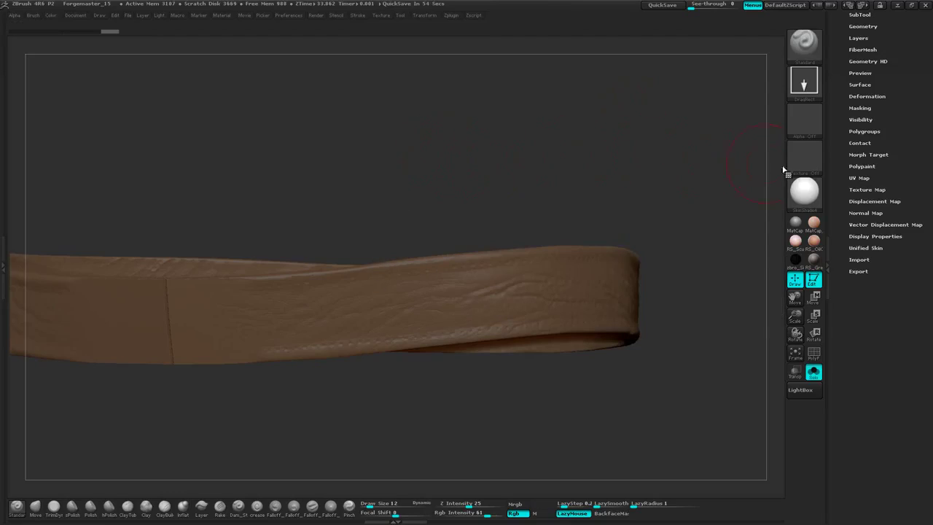
{"action": "left_click", "coordinate": [800, 168]}
{"action": "left_click", "coordinate": [573, 168]}
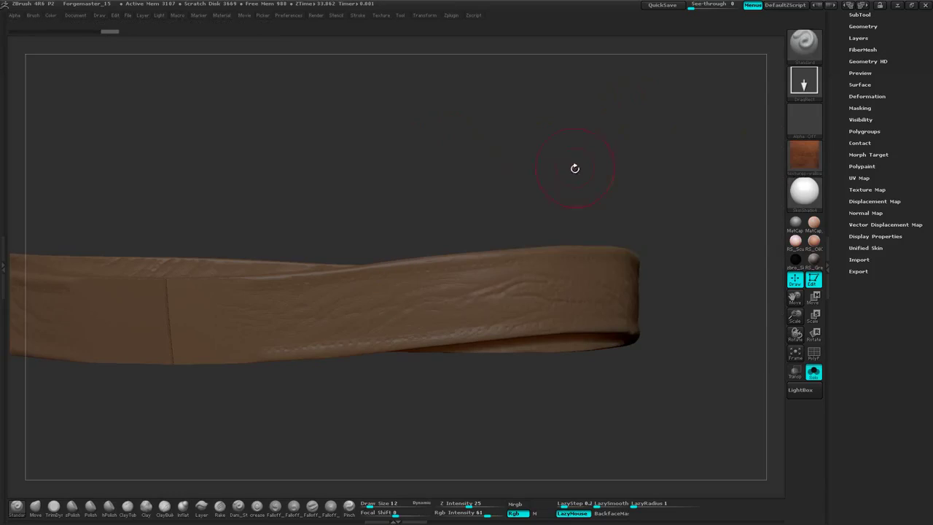
Change the current colour to white so that the leather texture paints without a brown tint.
{"action": "left_click_drag", "start_coordinate": [558, 176], "coordinate": [615, 159]}
{"action": "key", "text": "space"}
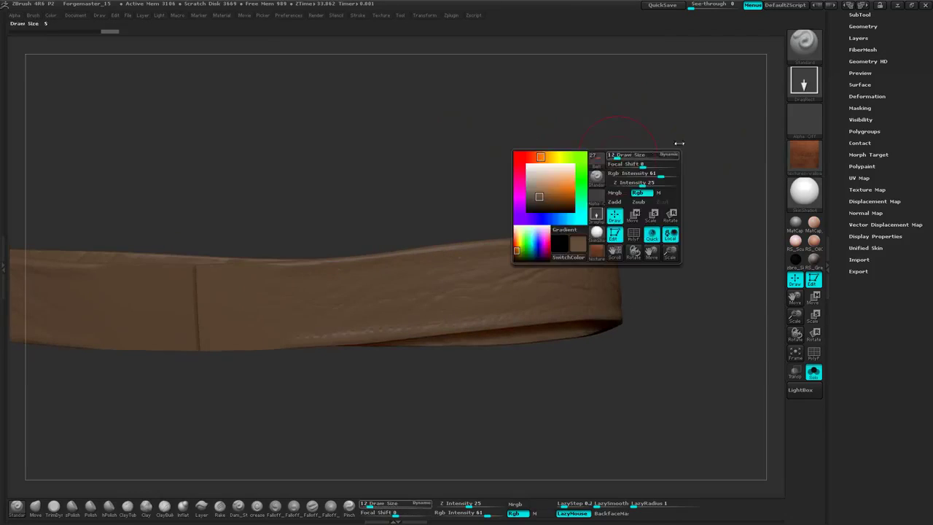
{"action": "key", "text": "space"}
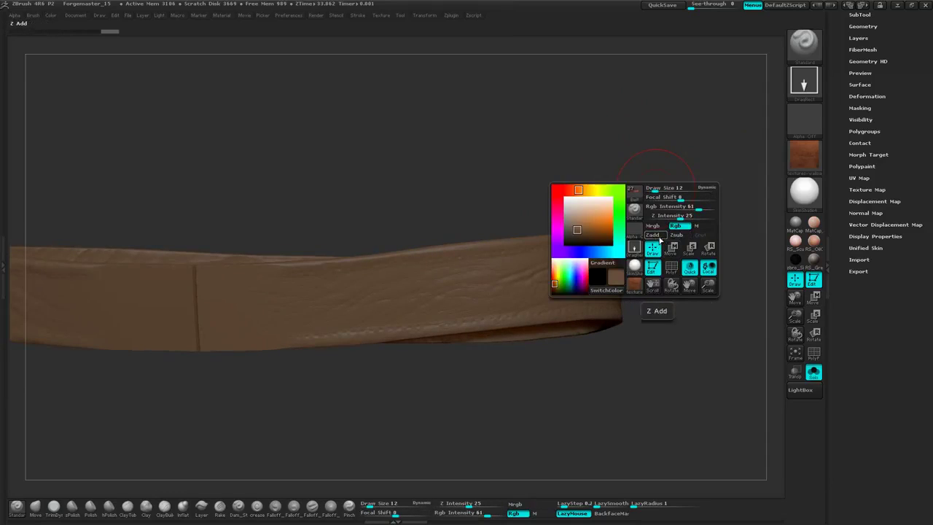
{"action": "left_click_drag", "start_coordinate": [581, 209], "coordinate": [564, 197]}
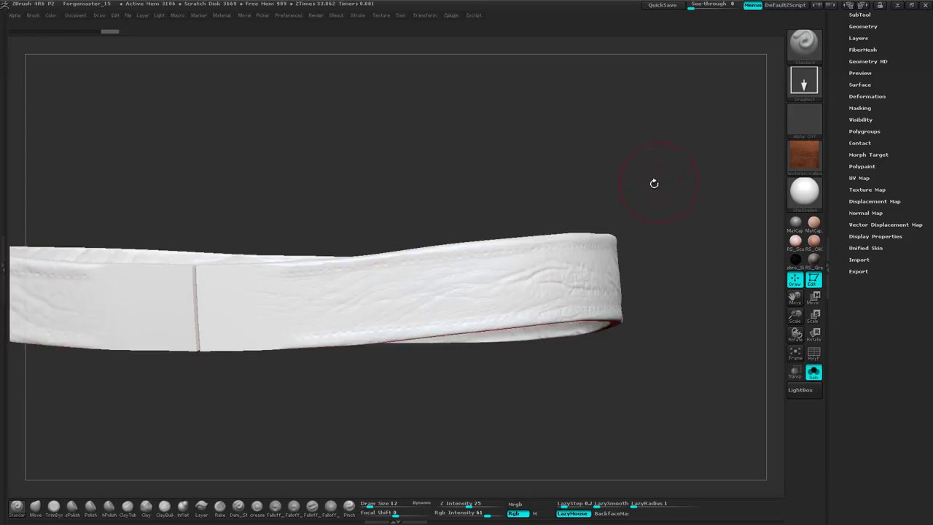
Stamp the leather texture in large overlapping patches along the front of the belt at Rgb Intensity 61.
{"action": "left_click_drag", "start_coordinate": [655, 182], "coordinate": [633, 155]}
{"action": "left_click_drag", "start_coordinate": [411, 281], "coordinate": [416, 483]}
{"action": "left_click_drag", "start_coordinate": [624, 148], "coordinate": [611, 125], "text": "alt"}
{"action": "left_click_drag", "start_coordinate": [520, 271], "coordinate": [538, 477]}
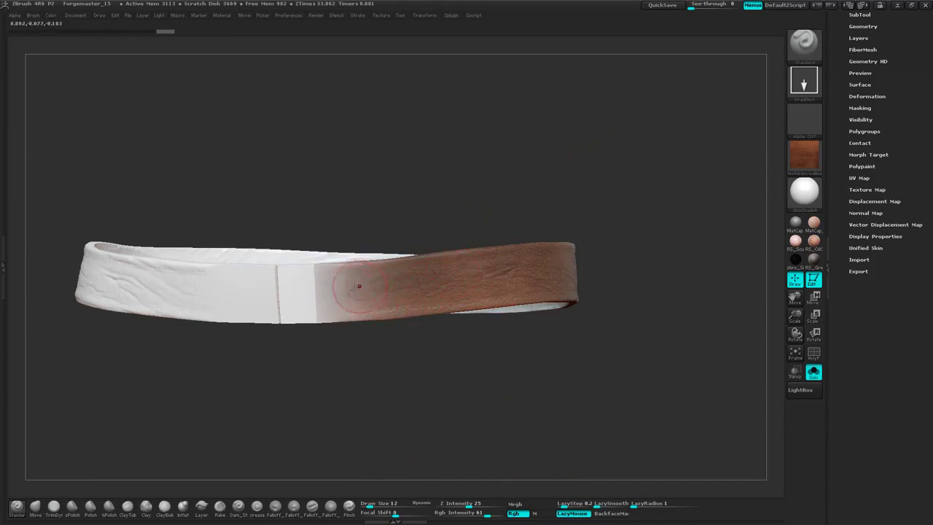
{"action": "left_click_drag", "start_coordinate": [354, 291], "coordinate": [354, 447]}
{"action": "left_click_drag", "start_coordinate": [577, 194], "coordinate": [582, 183]}
Raise Rgb Intensity to 100 and stamp the leather texture around the rest of the belt, covering the remaining white areas.
{"action": "key", "text": "space"}
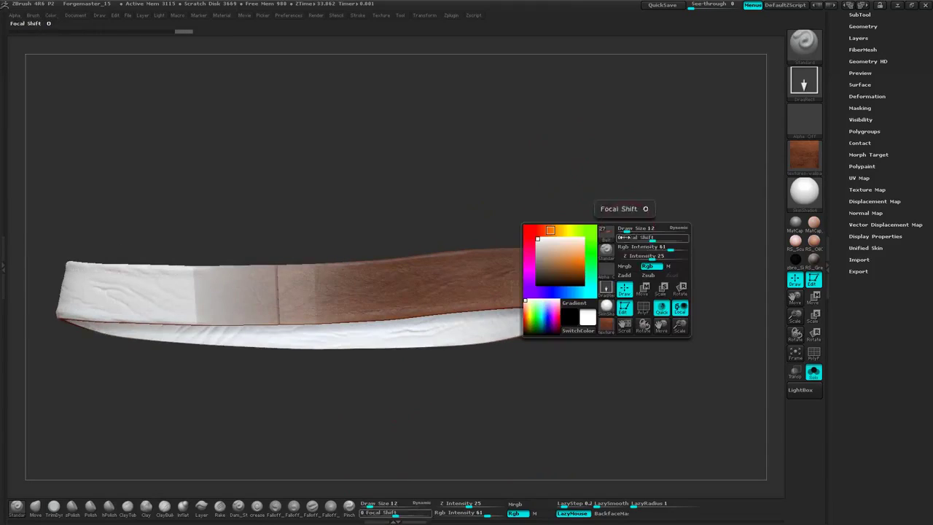
{"action": "left_click_drag", "start_coordinate": [671, 247], "coordinate": [698, 244]}
{"action": "left_click_drag", "start_coordinate": [583, 131], "coordinate": [500, 201]}
{"action": "left_click_drag", "start_coordinate": [554, 294], "coordinate": [646, 212]}
{"action": "left_click_drag", "start_coordinate": [635, 271], "coordinate": [712, 390]}
{"action": "left_click_drag", "start_coordinate": [602, 356], "coordinate": [430, 337], "text": "alt"}
{"action": "left_click_drag", "start_coordinate": [504, 341], "coordinate": [751, 343]}
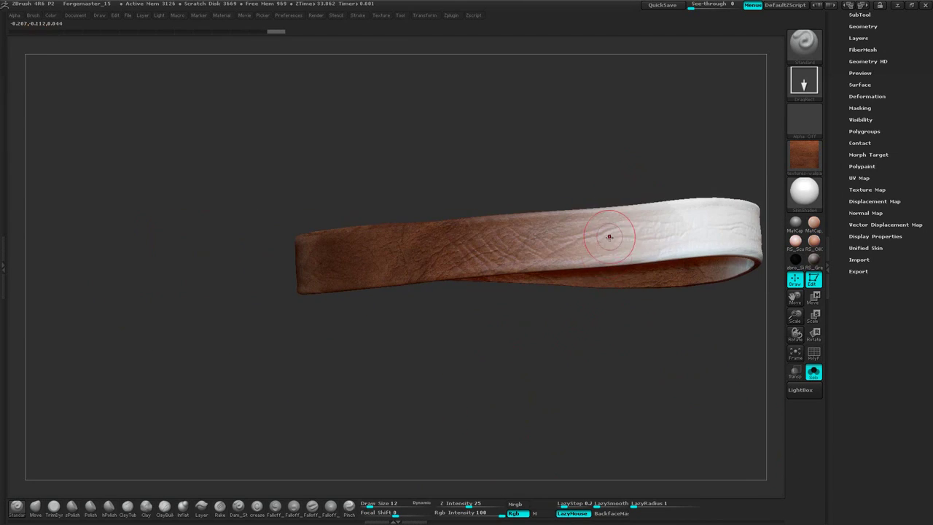
{"action": "left_click_drag", "start_coordinate": [608, 238], "coordinate": [639, 437]}
{"action": "left_click_drag", "start_coordinate": [661, 385], "coordinate": [577, 454]}
{"action": "left_click_drag", "start_coordinate": [610, 338], "coordinate": [427, 352], "text": "alt"}
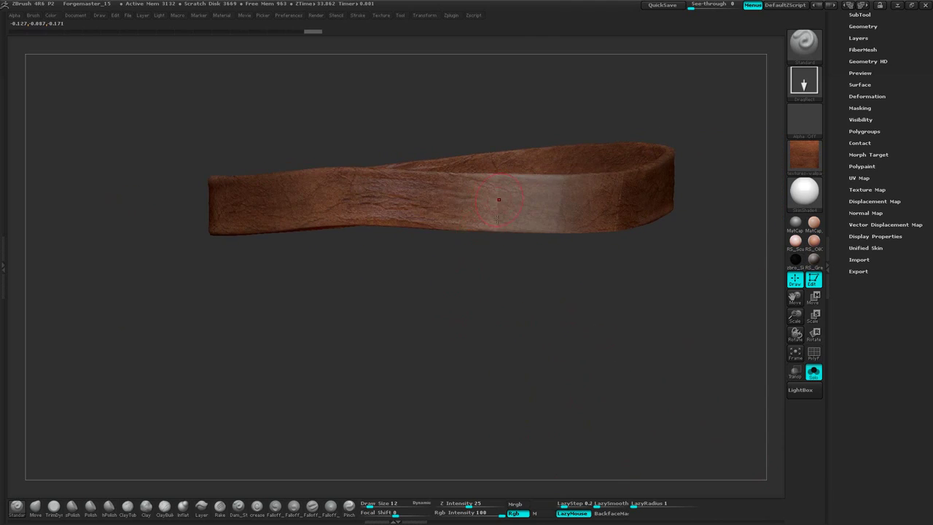
{"action": "left_click_drag", "start_coordinate": [487, 202], "coordinate": [483, 490]}
{"action": "left_click_drag", "start_coordinate": [617, 336], "coordinate": [628, 224]}
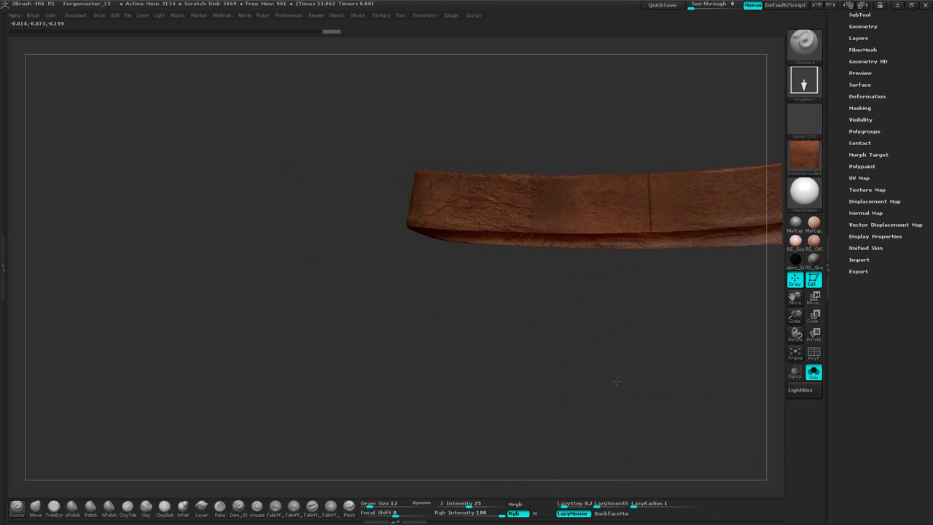
Move the leather-textured belt up one more subdivision level.
{"action": "left_click_drag", "start_coordinate": [524, 355], "coordinate": [452, 217]}
{"action": "left_click_drag", "start_coordinate": [471, 384], "coordinate": [557, 339]}
{"action": "right_click", "coordinate": [559, 342]}
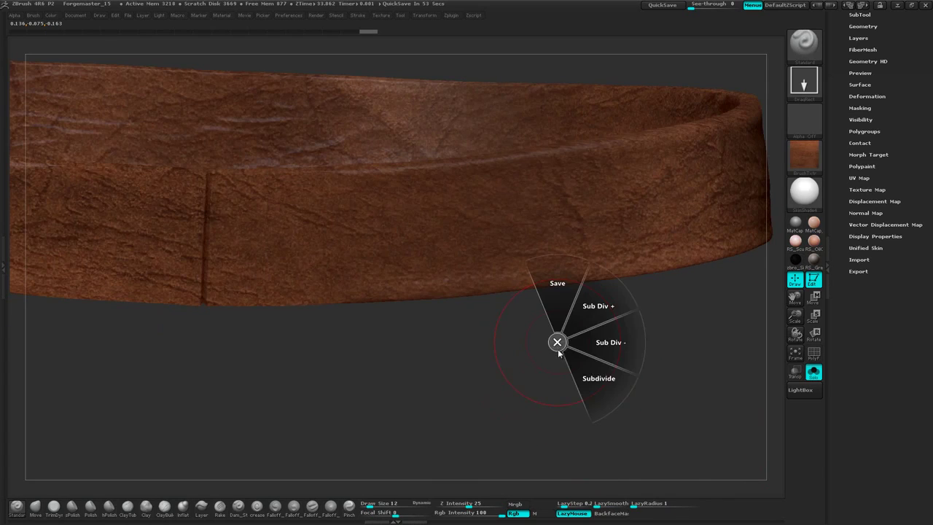
{"action": "left_click", "coordinate": [604, 309]}
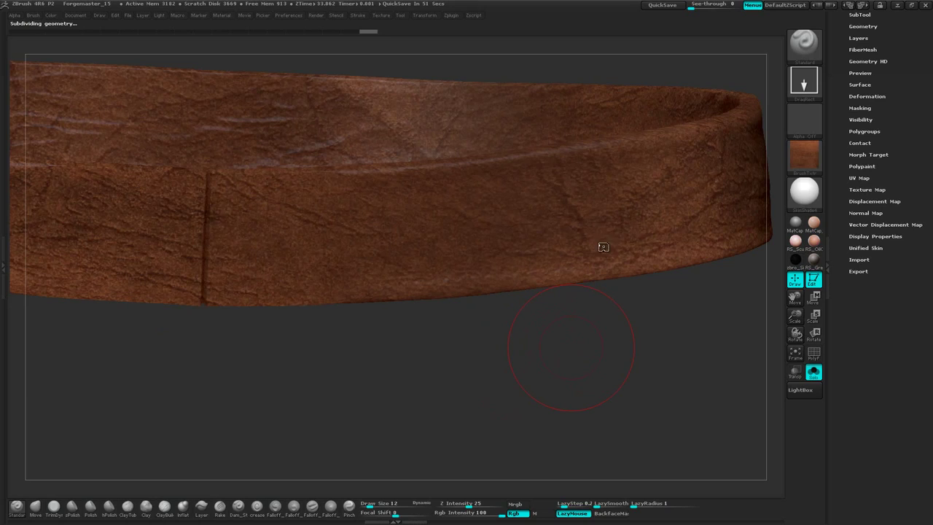
Mask the belt by cavity at Intensity 100 and invert the mask.
{"action": "right_click", "coordinate": [596, 300]}
{"action": "left_click", "coordinate": [637, 285]}
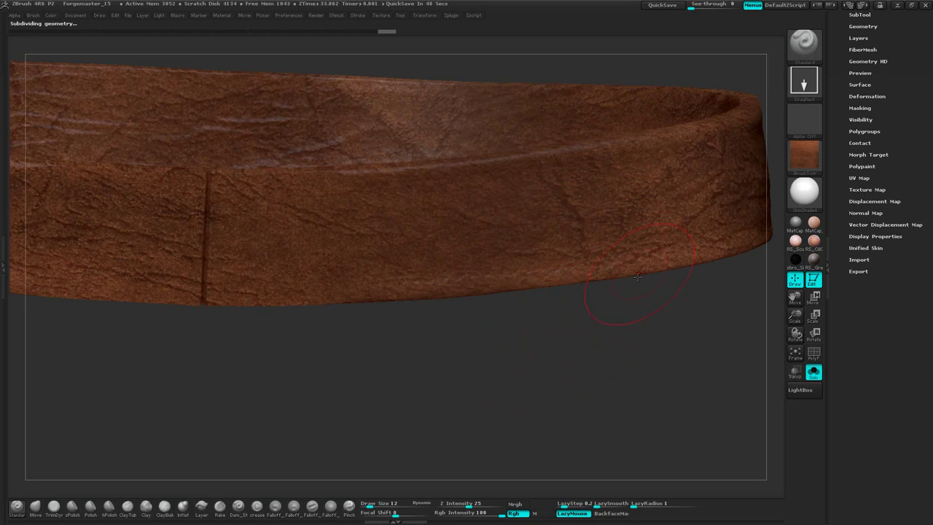
{"action": "left_click_drag", "start_coordinate": [515, 349], "coordinate": [621, 318]}
{"action": "left_click_drag", "start_coordinate": [911, 62], "coordinate": [900, 102]}
{"action": "left_click", "coordinate": [860, 149]}
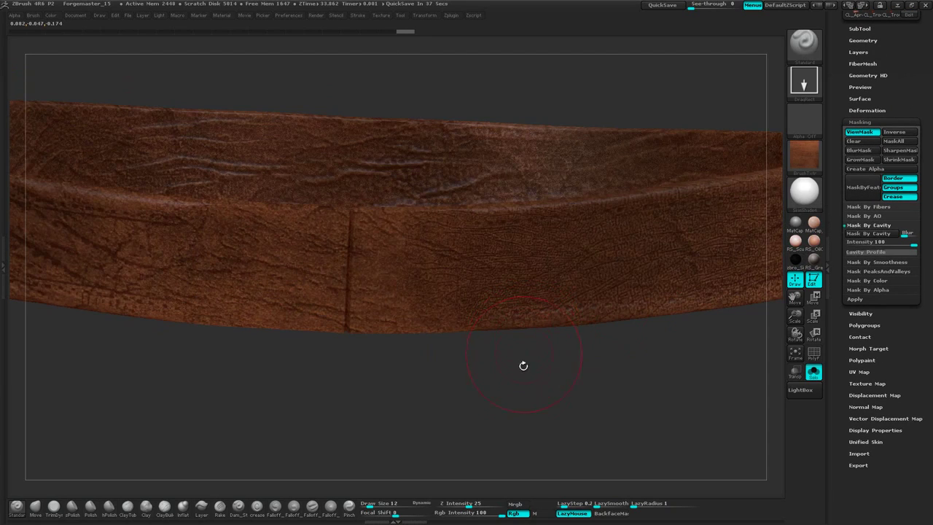
{"action": "left_click_drag", "start_coordinate": [517, 389], "coordinate": [602, 182]}
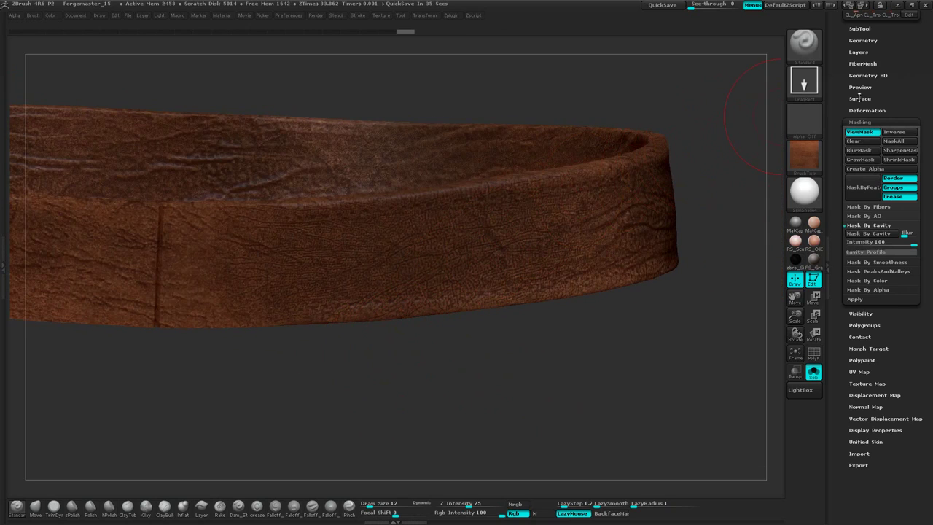
{"action": "left_click", "coordinate": [901, 135]}
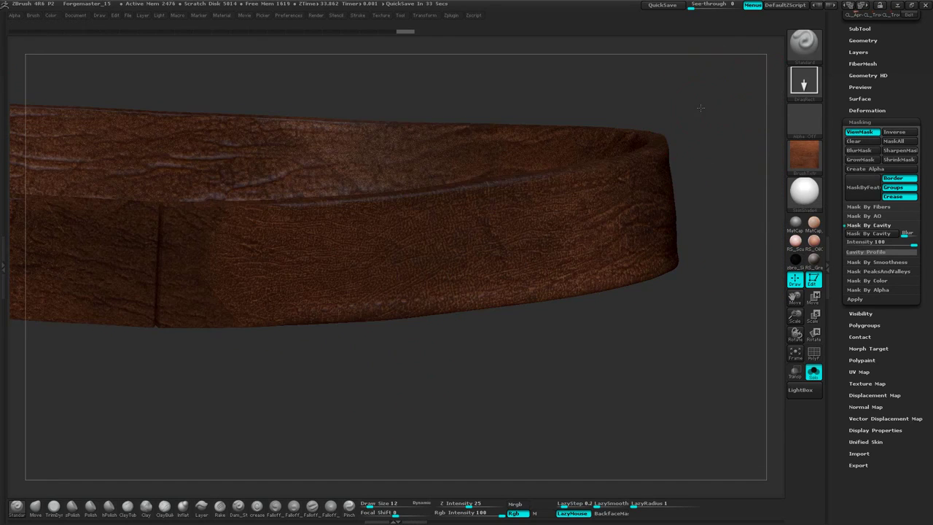
Switch the brush to a Dots stroke with no texture and pick a light greyish-beige colour.
{"action": "left_click_drag", "start_coordinate": [702, 110], "coordinate": [544, 130]}
{"action": "left_click_drag", "start_coordinate": [450, 402], "coordinate": [552, 312], "text": "alt"}
{"action": "key", "text": "space"}
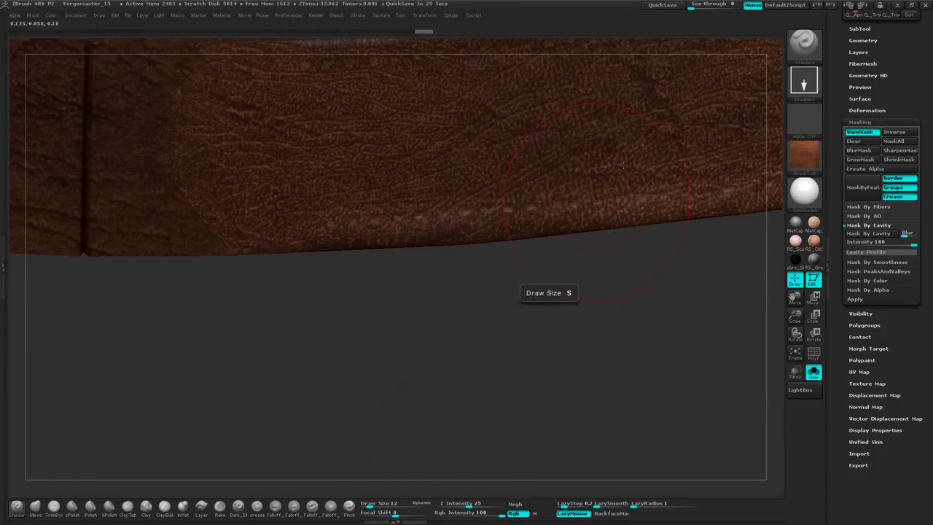
{"action": "left_click", "coordinate": [804, 80]}
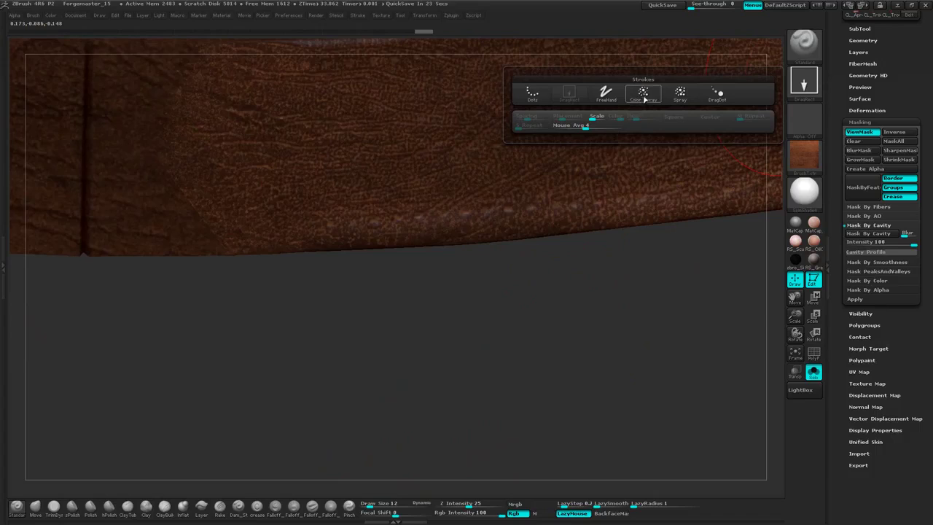
{"action": "left_click", "coordinate": [532, 92]}
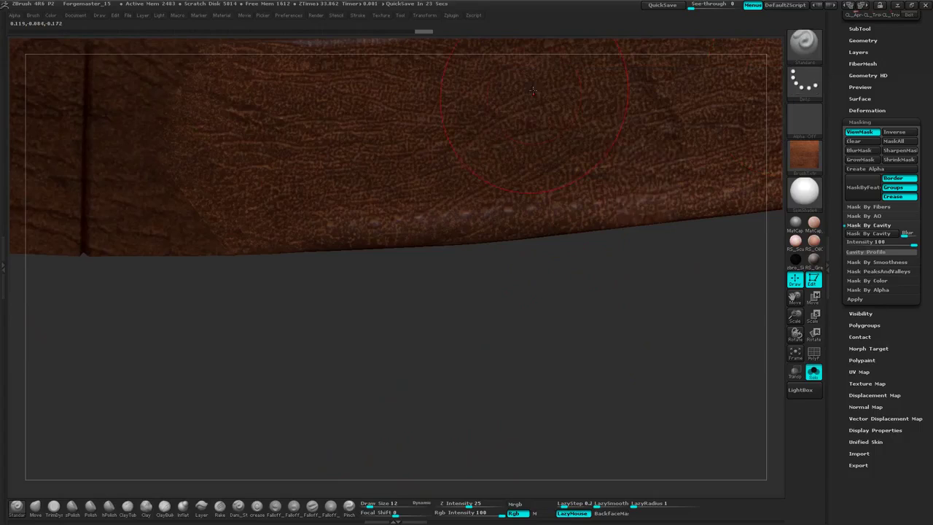
{"action": "left_click", "coordinate": [806, 157]}
{"action": "left_click", "coordinate": [438, 176]}
{"action": "key", "text": "space"}
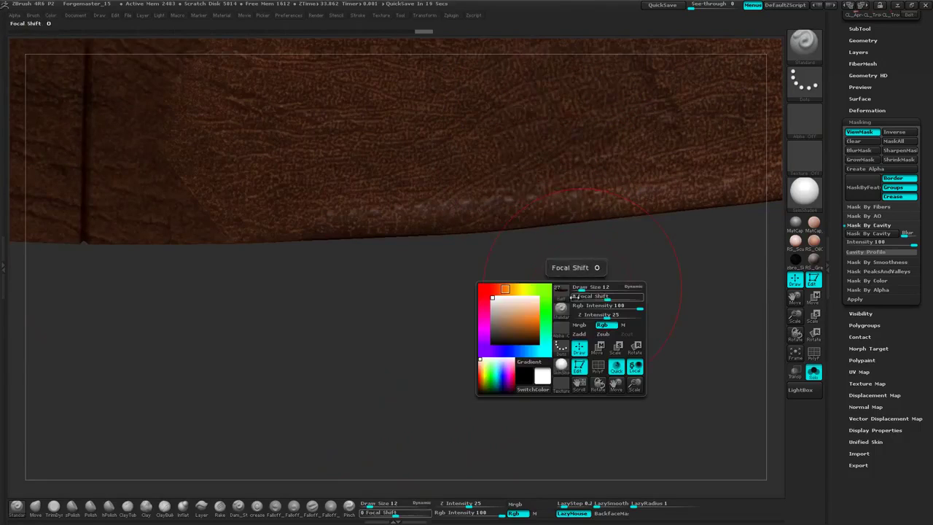
{"action": "left_click", "coordinate": [502, 313]}
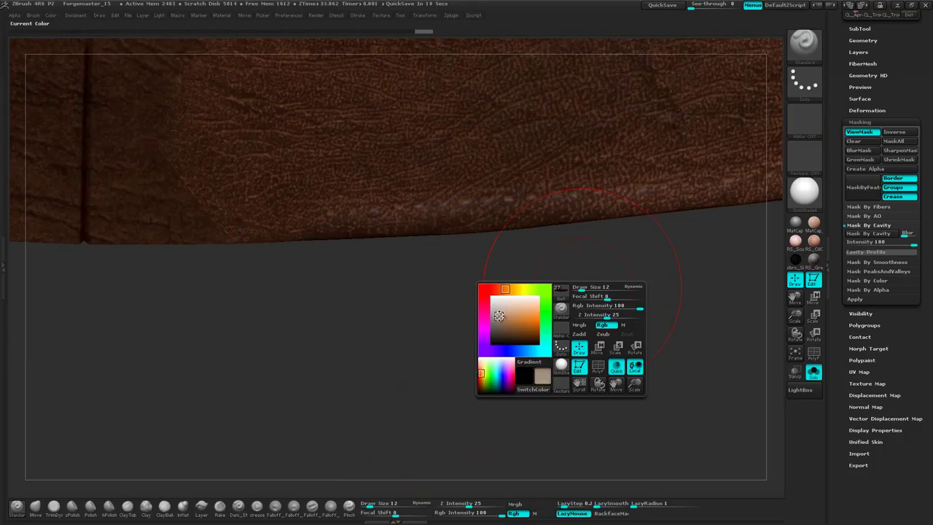
Paint light wear along the masked belt's lower edge and raised creases at Draw Size 2 and Rgb Intensity 100.
{"action": "left_click_drag", "start_coordinate": [564, 276], "coordinate": [557, 274]}
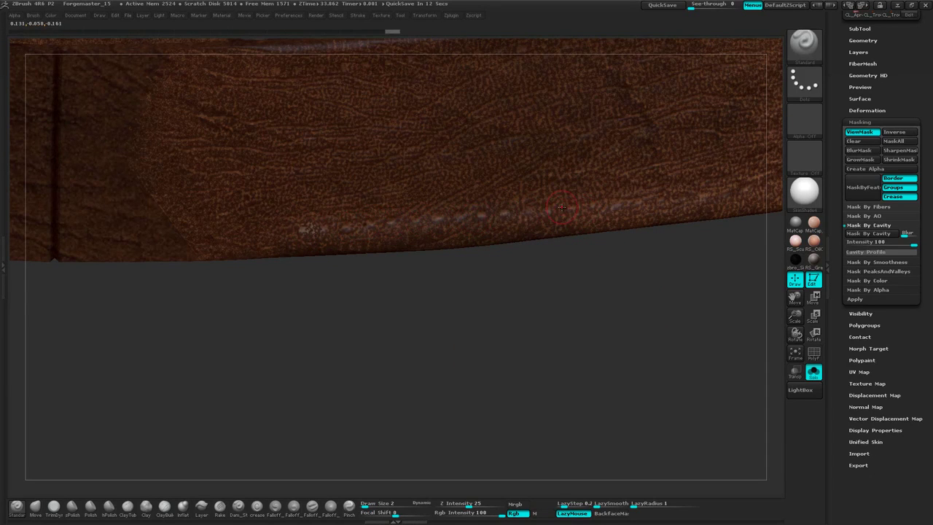
{"action": "left_click_drag", "start_coordinate": [633, 291], "coordinate": [506, 302], "text": "alt"}
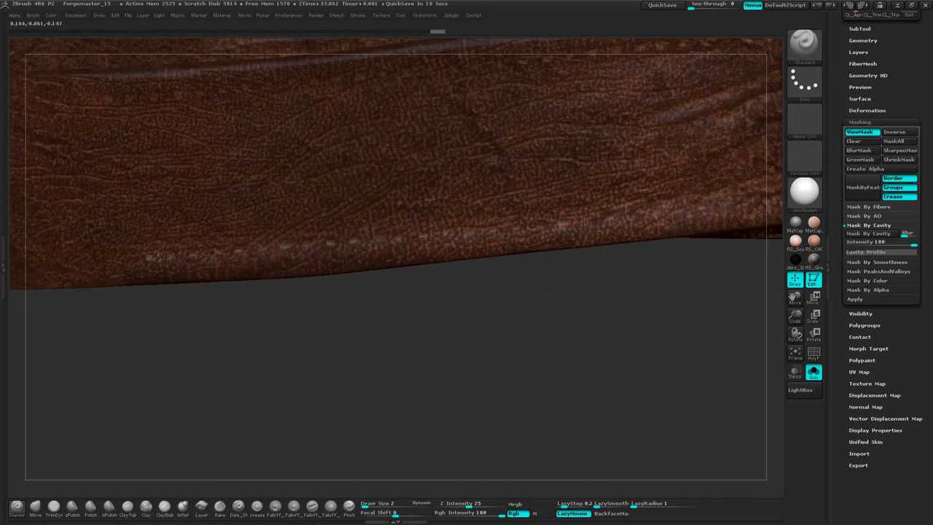
{"action": "left_click_drag", "start_coordinate": [607, 289], "coordinate": [447, 232]}
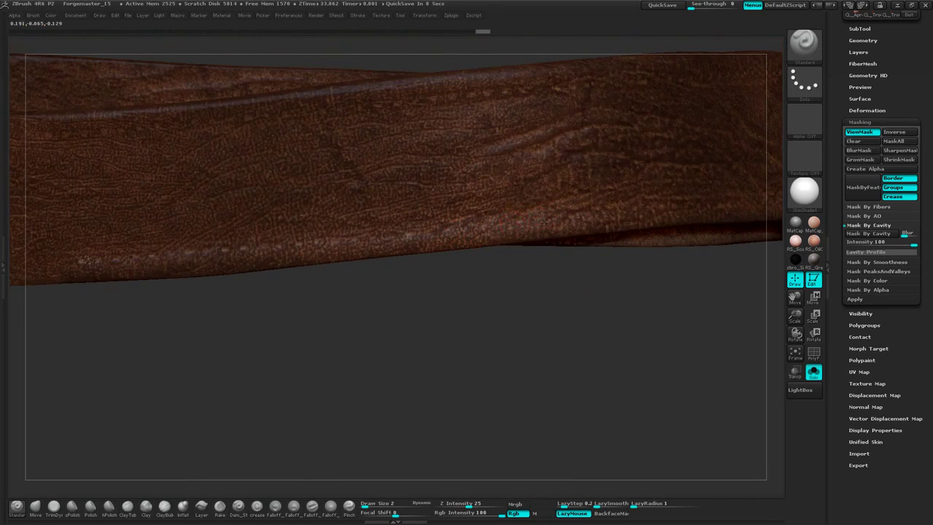
{"action": "left_click_drag", "start_coordinate": [645, 265], "coordinate": [547, 224]}
{"action": "left_click_drag", "start_coordinate": [677, 332], "coordinate": [431, 219]}
{"action": "left_click_drag", "start_coordinate": [656, 356], "coordinate": [516, 196]}
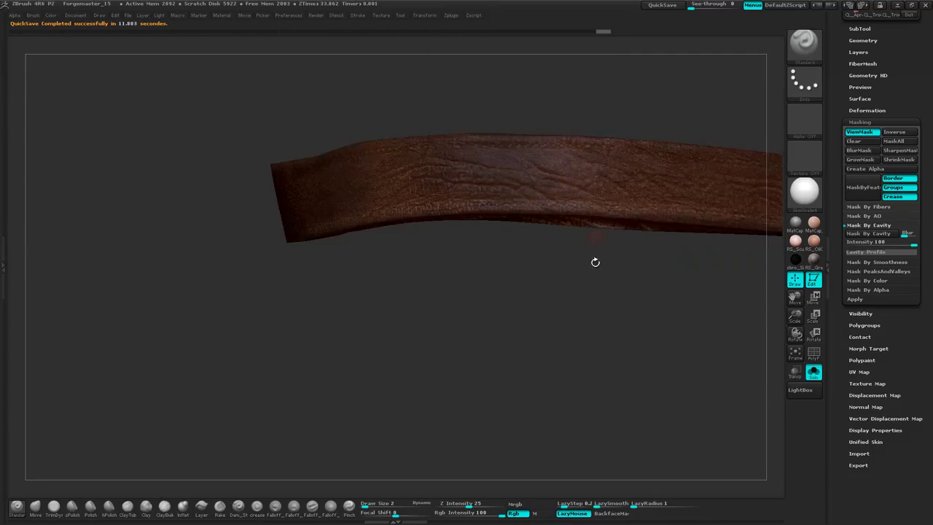
{"action": "left_click_drag", "start_coordinate": [594, 260], "coordinate": [388, 217]}
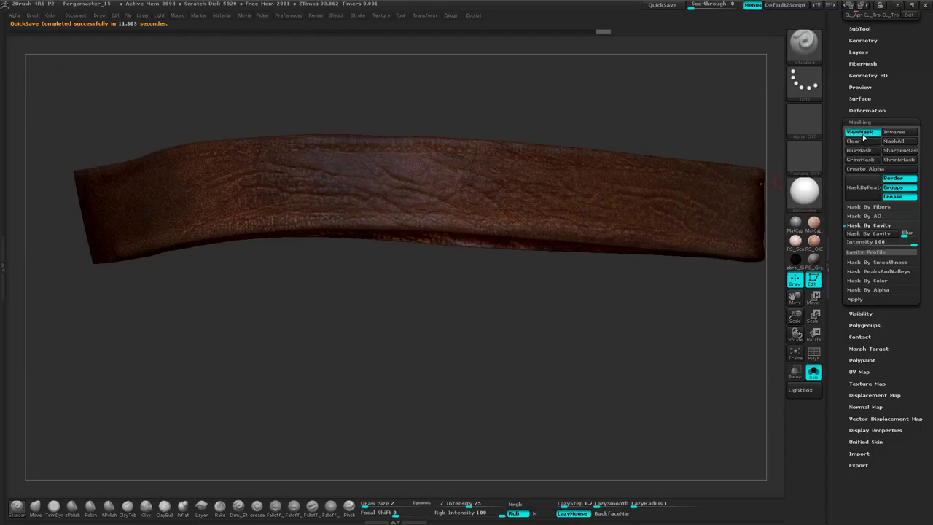
Hide the mask display on the belt with ViewMask.
{"action": "left_click", "coordinate": [863, 136]}
{"action": "left_click_drag", "start_coordinate": [515, 306], "coordinate": [634, 223], "text": "alt"}
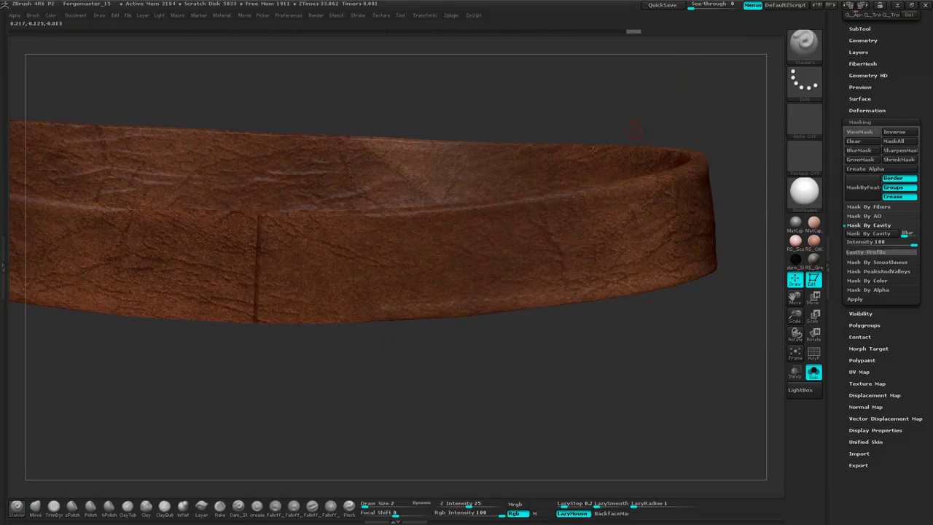
{"action": "left_click_drag", "start_coordinate": [368, 370], "coordinate": [376, 290]}
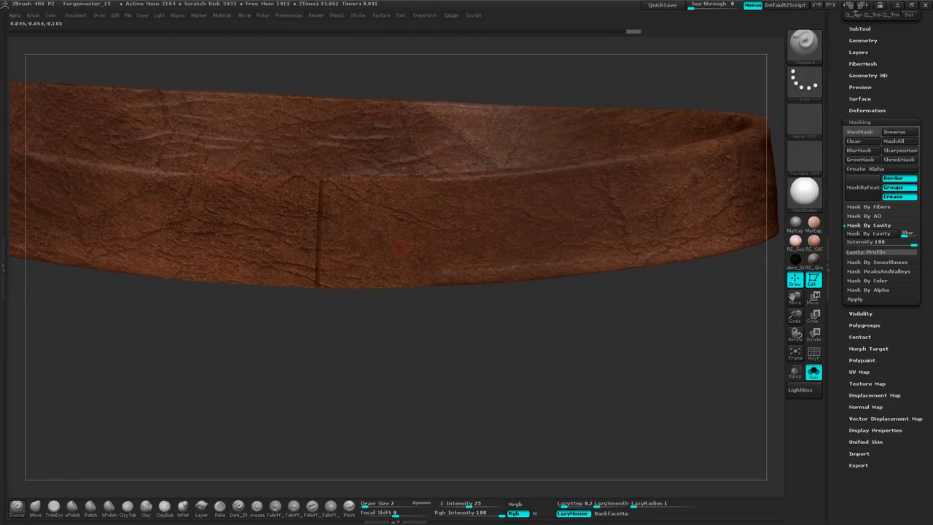
Switch the brush to the Color Spray stroke with a speckled alpha.
{"action": "left_click", "coordinate": [804, 82]}
{"action": "left_click", "coordinate": [641, 94]}
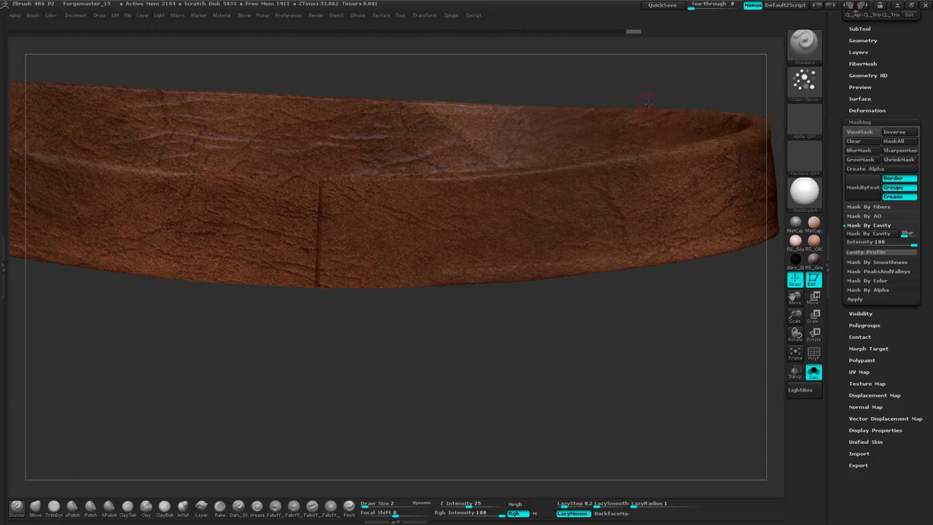
{"action": "left_click", "coordinate": [808, 124]}
{"action": "left_click", "coordinate": [627, 170]}
{"action": "left_click_drag", "start_coordinate": [526, 365], "coordinate": [530, 339]}
Pick a very dark brown paint colour, with Draw Size 15 and Rgb Intensity 67.
{"action": "key", "text": "space"}
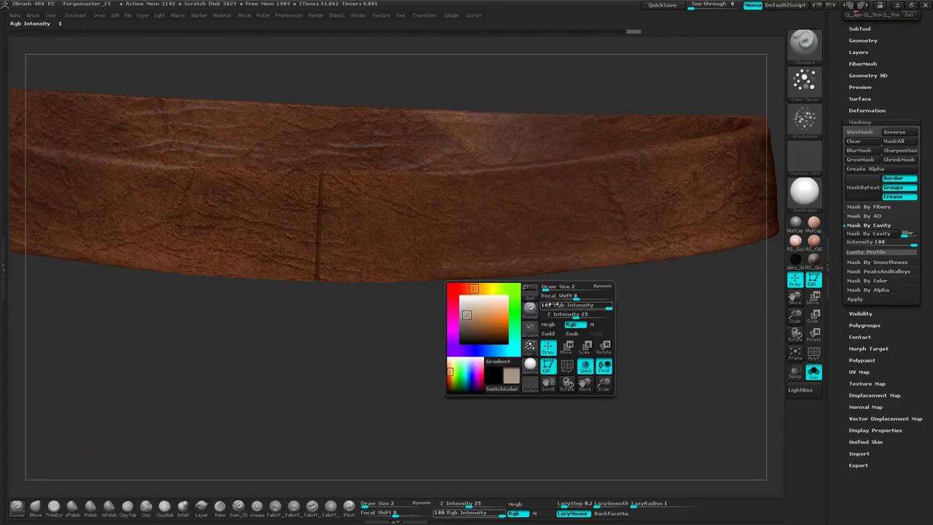
{"action": "mouse_move", "coordinate": [467, 315]}
{"action": "left_mouse_down"}
{"action": "mouse_move", "coordinate": [470, 339]}
{"action": "mouse_move", "coordinate": [482, 318]}
{"action": "mouse_move", "coordinate": [493, 318]}
{"action": "left_mouse_up"}
{"action": "key", "text": "space"}
{"action": "key", "text": "space"}
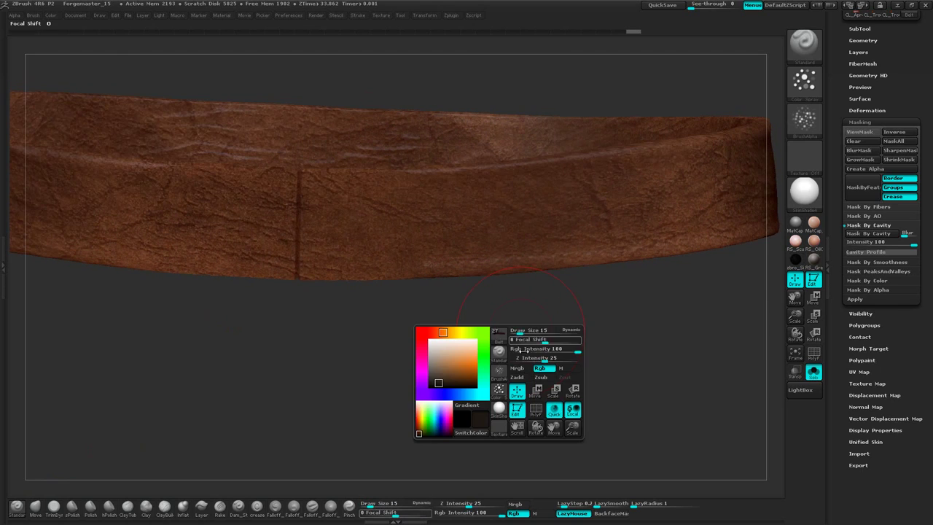
{"action": "left_click_drag", "start_coordinate": [577, 350], "coordinate": [569, 350]}
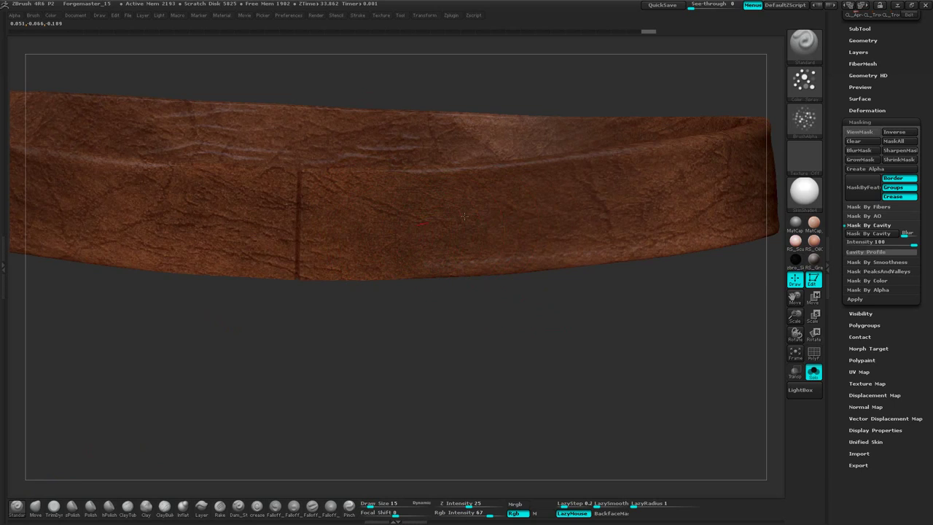
Spray subtle dark brown variation over the belt's front and along its creased side.
{"action": "left_click_drag", "start_coordinate": [650, 316], "coordinate": [441, 232]}
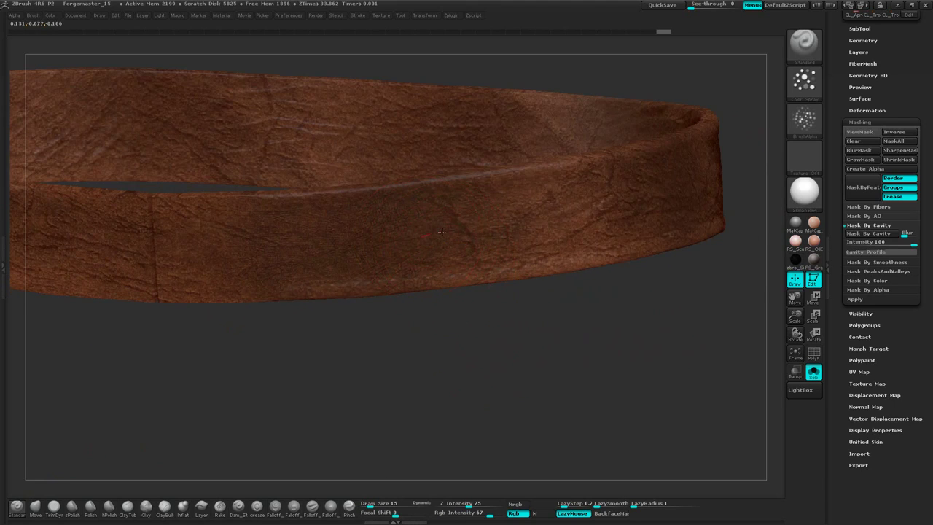
{"action": "left_click_drag", "start_coordinate": [539, 228], "coordinate": [510, 293]}
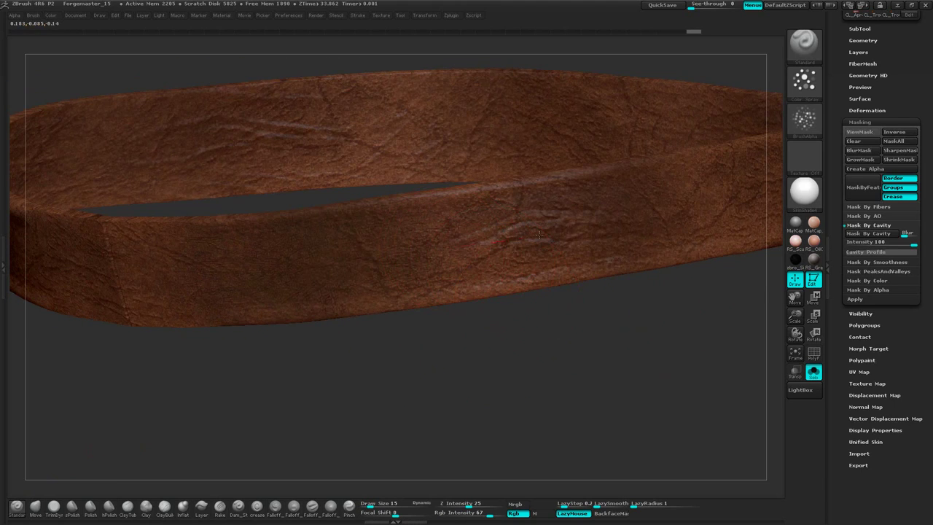
{"action": "left_click_drag", "start_coordinate": [650, 334], "coordinate": [384, 271]}
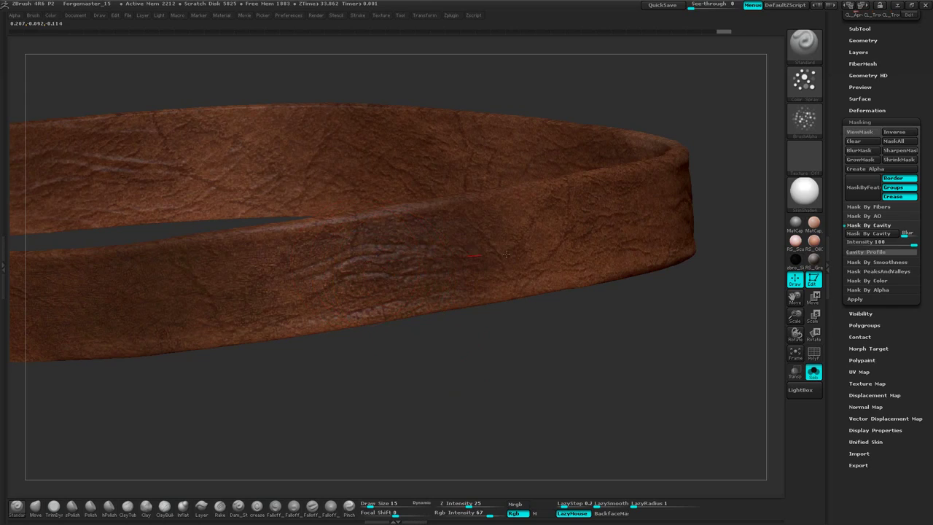
{"action": "left_click_drag", "start_coordinate": [506, 255], "coordinate": [548, 242]}
{"action": "left_click_drag", "start_coordinate": [700, 283], "coordinate": [473, 247]}
{"action": "left_click_drag", "start_coordinate": [706, 229], "coordinate": [492, 286]}
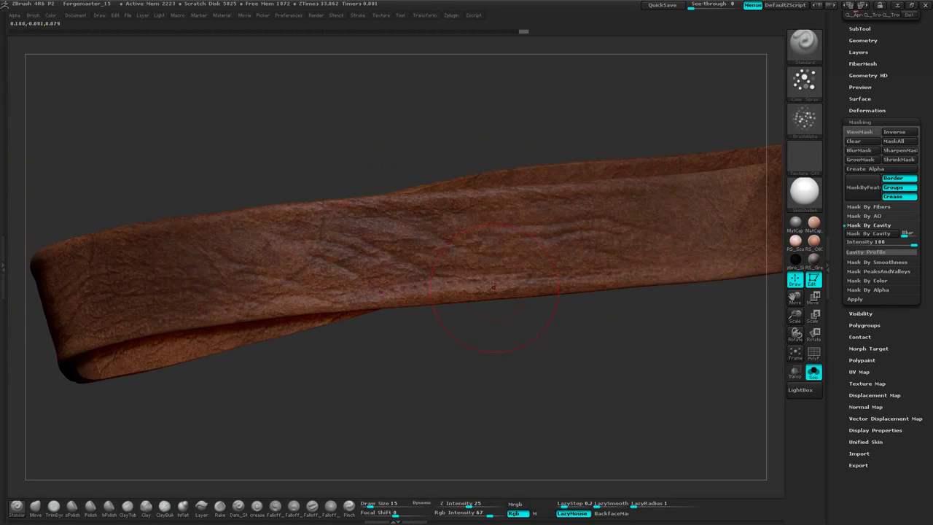
{"action": "left_click_drag", "start_coordinate": [666, 322], "coordinate": [509, 338], "text": "alt"}
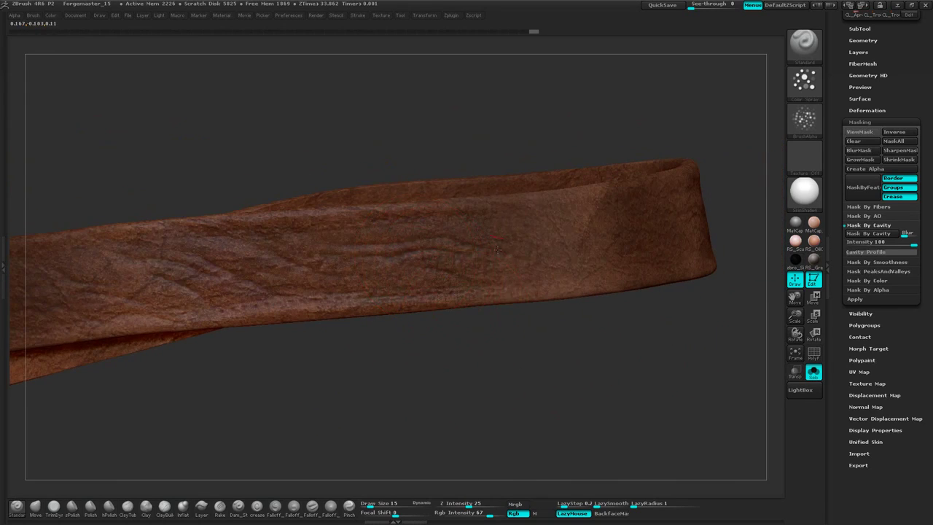
Spray the dark brown over the rest of the belt's outer face, around the back and far side.
{"action": "left_click_drag", "start_coordinate": [593, 355], "coordinate": [520, 249], "text": "alt"}
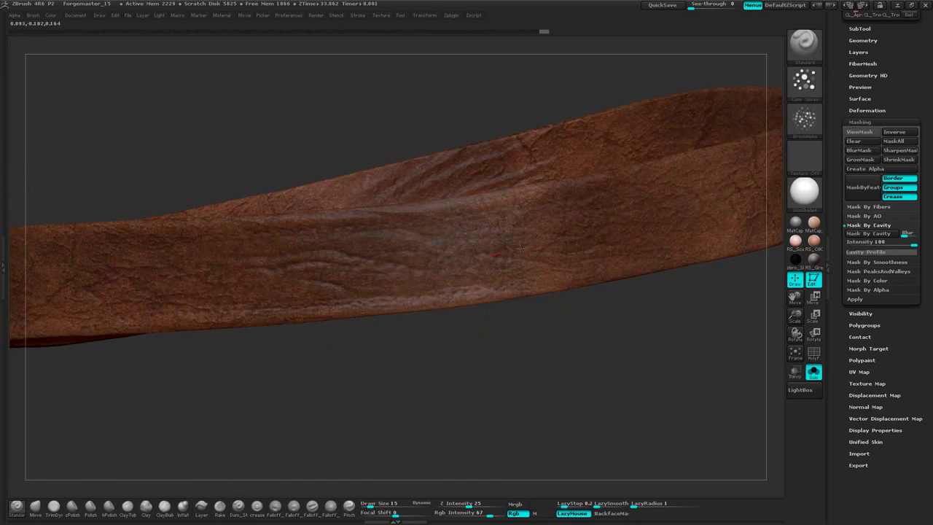
{"action": "left_click_drag", "start_coordinate": [700, 259], "coordinate": [567, 216]}
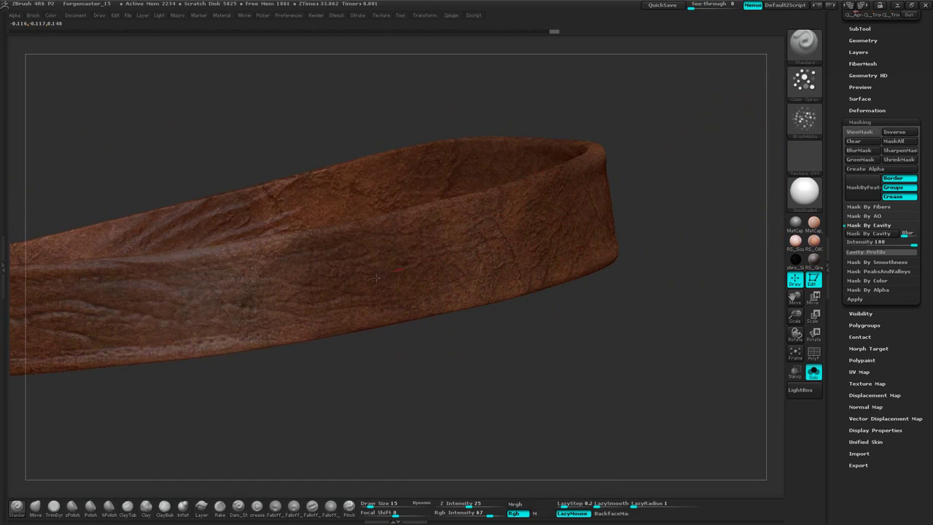
{"action": "left_click_drag", "start_coordinate": [686, 180], "coordinate": [533, 269]}
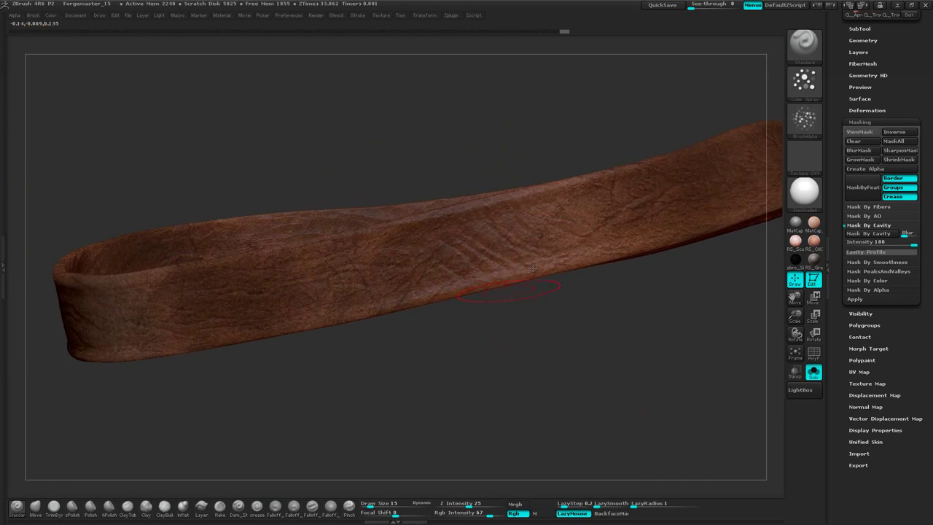
{"action": "left_click_drag", "start_coordinate": [666, 293], "coordinate": [668, 170]}
{"action": "left_click_drag", "start_coordinate": [714, 149], "coordinate": [645, 196]}
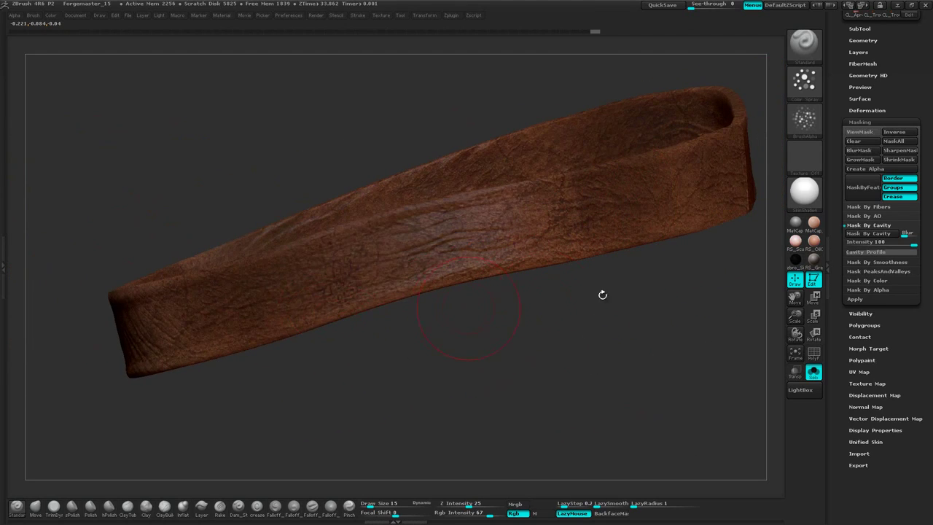
{"action": "left_click_drag", "start_coordinate": [602, 294], "coordinate": [428, 272]}
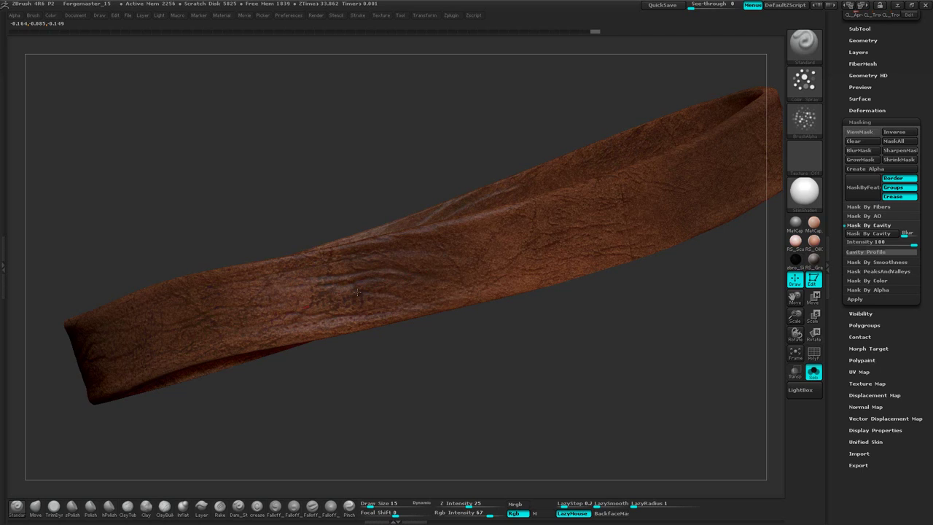
{"action": "left_click_drag", "start_coordinate": [514, 329], "coordinate": [566, 284]}
Spray the dark brown along the belt's inner face and upper rim.
{"action": "left_click_drag", "start_coordinate": [689, 212], "coordinate": [550, 132]}
{"action": "left_click_drag", "start_coordinate": [607, 199], "coordinate": [517, 112]}
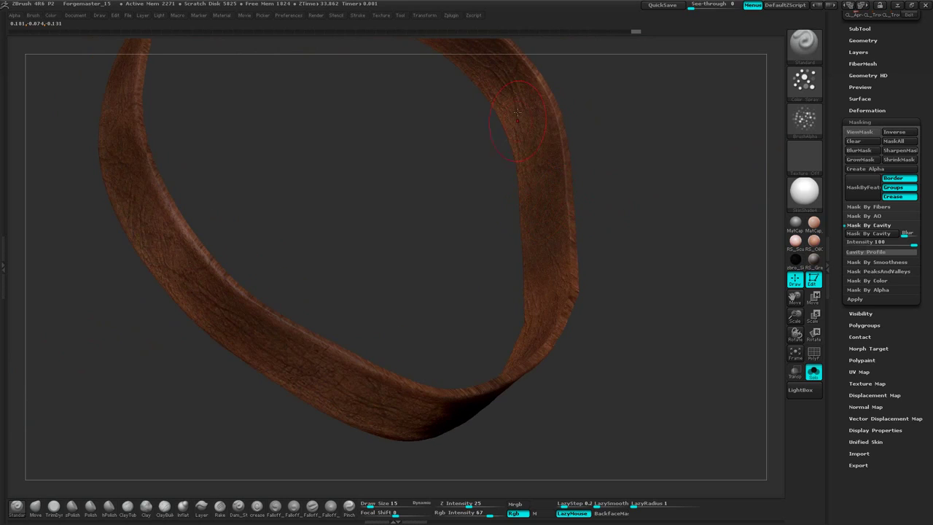
{"action": "left_click_drag", "start_coordinate": [494, 76], "coordinate": [420, 161]}
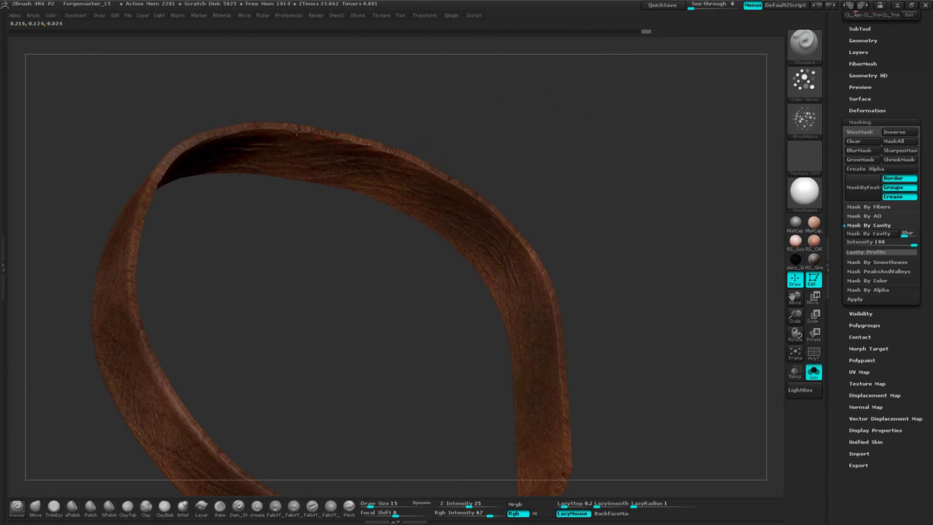
{"action": "left_click_drag", "start_coordinate": [177, 157], "coordinate": [251, 132]}
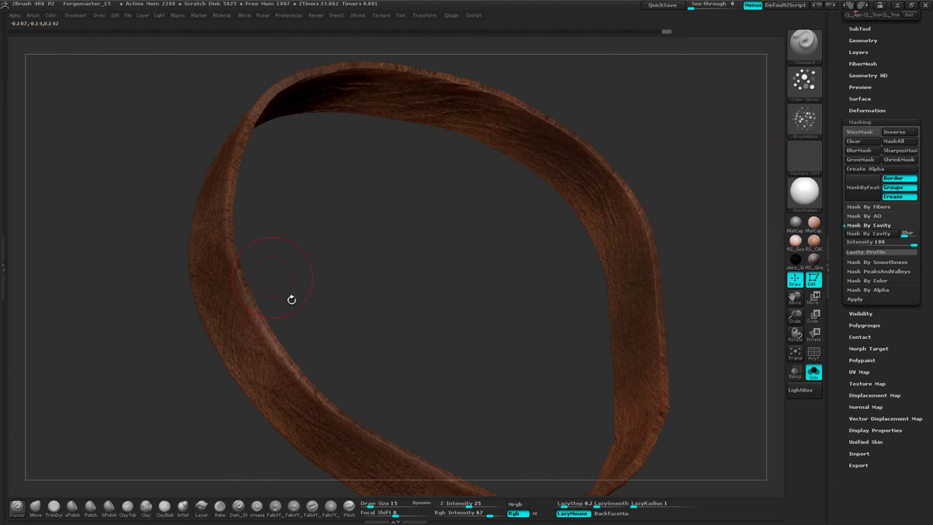
Turn off Solo mode to show the finished belt together with the rest of the blacksmith.
{"action": "left_click_drag", "start_coordinate": [378, 344], "coordinate": [545, 263]}
{"action": "left_click_drag", "start_coordinate": [587, 144], "coordinate": [658, 139], "text": "alt"}
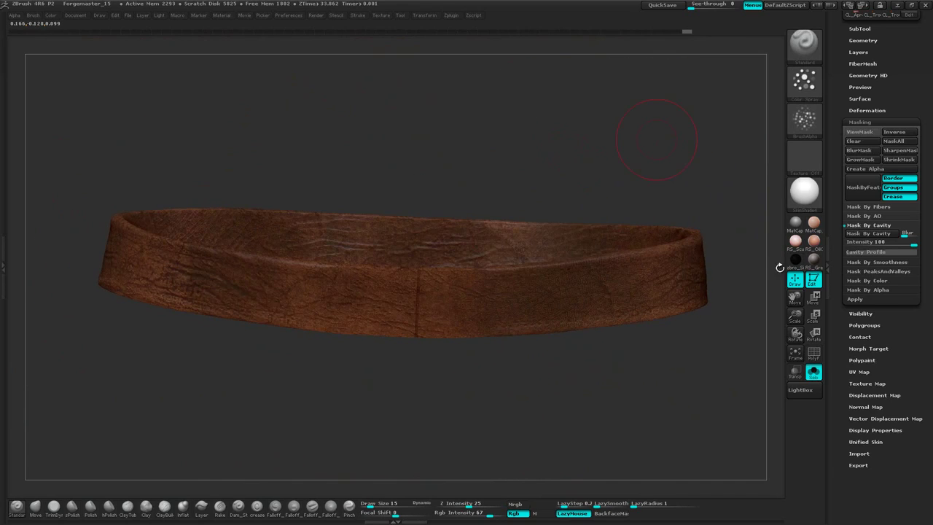
{"action": "left_click", "coordinate": [712, 191]}
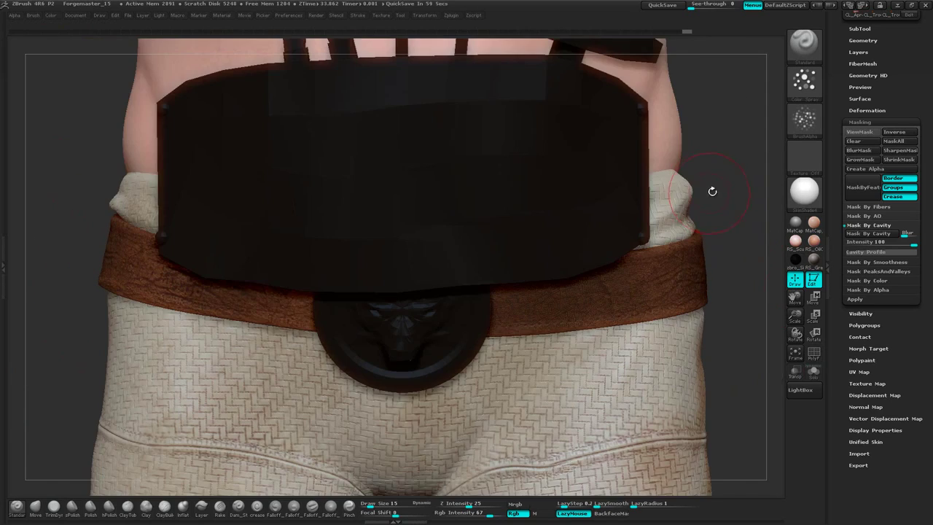
Make the wolf-head belt buckle the active subtool and isolate it in Solo mode.
{"action": "left_click_drag", "start_coordinate": [739, 172], "coordinate": [698, 165], "text": "alt"}
{"action": "left_click_drag", "start_coordinate": [698, 117], "coordinate": [696, 178], "text": "alt"}
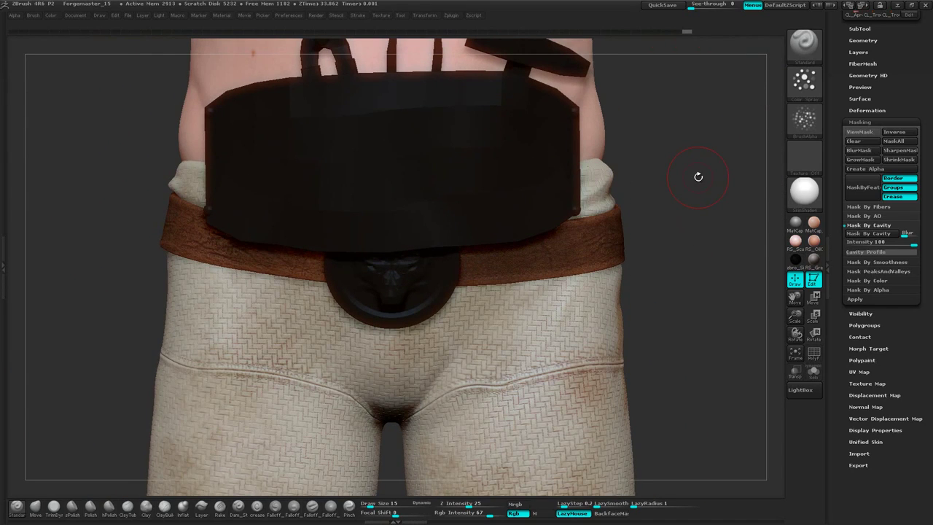
{"action": "left_click_drag", "start_coordinate": [688, 237], "coordinate": [695, 218]}
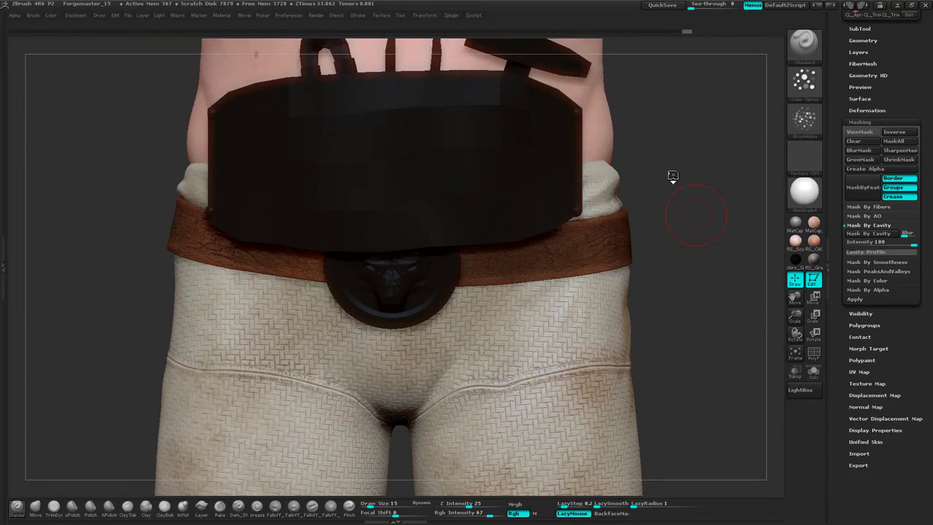
{"action": "left_click", "coordinate": [430, 285], "text": "alt"}
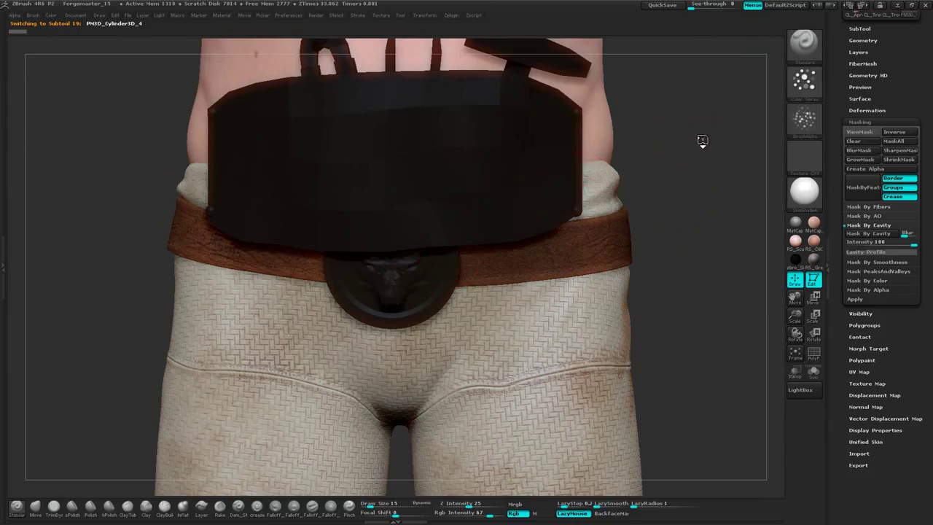
{"action": "mouse_move", "coordinate": [702, 140]}
{"action": "left_mouse_down", "text": "alt"}
{"action": "mouse_move", "coordinate": [708, 156]}
{"action": "mouse_move", "coordinate": [720, 137]}
{"action": "left_mouse_up", "text": "alt"}
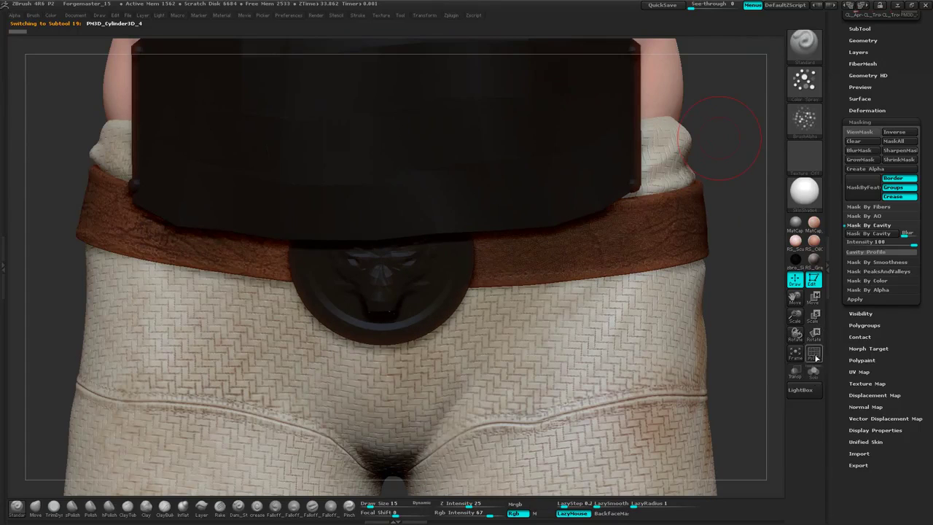
{"action": "left_click", "coordinate": [814, 372]}
Step the buckle up through its subdivision levels to bring out the wolf head's sculpted detail.
{"action": "left_click_drag", "start_coordinate": [636, 239], "coordinate": [657, 217]}
{"action": "right_click", "coordinate": [657, 216]}
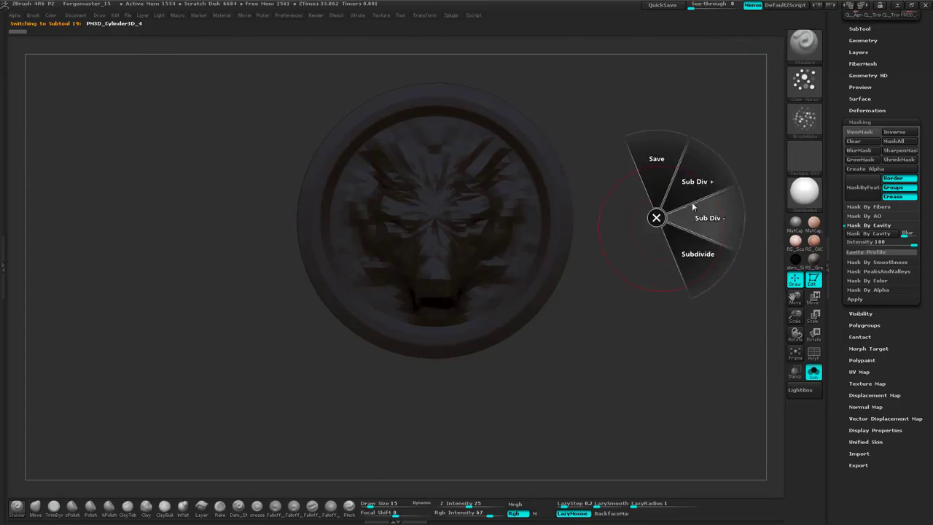
{"action": "left_click", "coordinate": [680, 235]}
{"action": "right_click", "coordinate": [694, 202]}
{"action": "left_click", "coordinate": [732, 171]}
{"action": "right_click", "coordinate": [715, 190]}
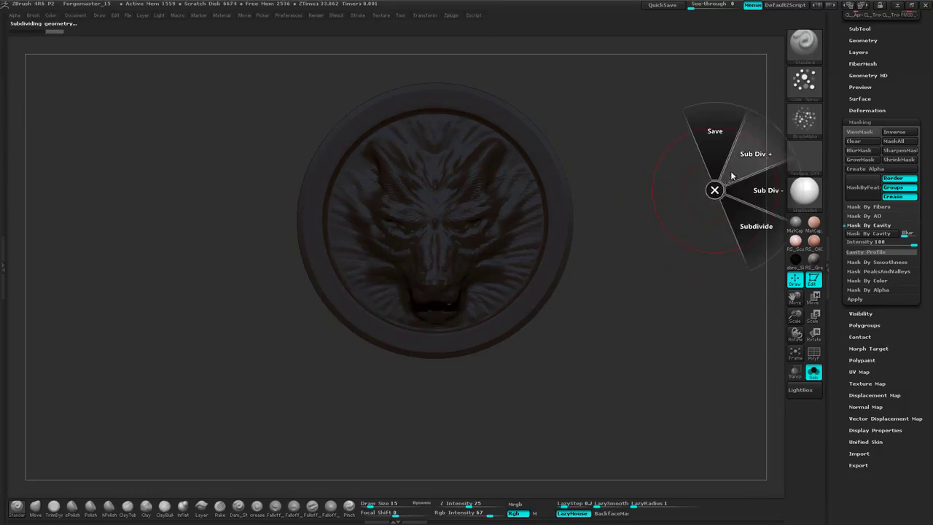
{"action": "left_click", "coordinate": [734, 173]}
{"action": "right_click", "coordinate": [641, 202]}
{"action": "left_click", "coordinate": [692, 174]}
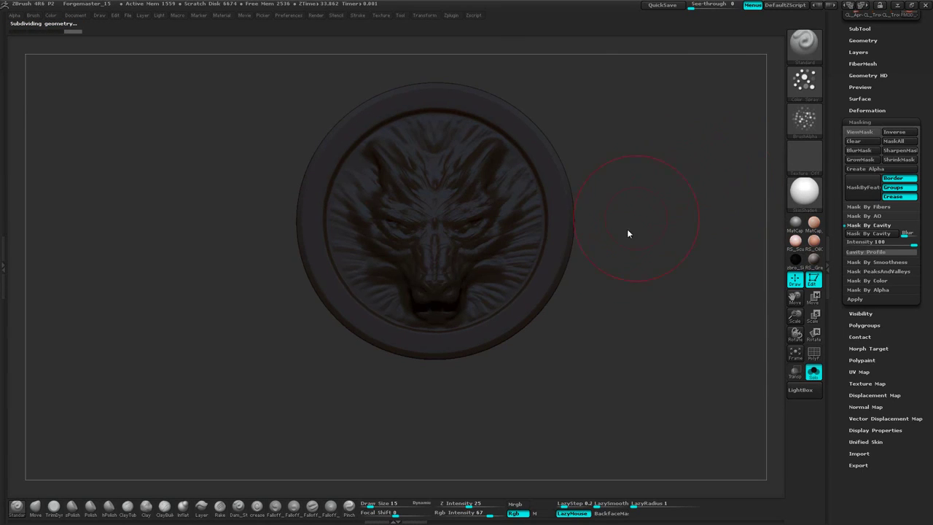
{"action": "right_click", "coordinate": [661, 204]}
{"action": "left_click", "coordinate": [675, 188]}
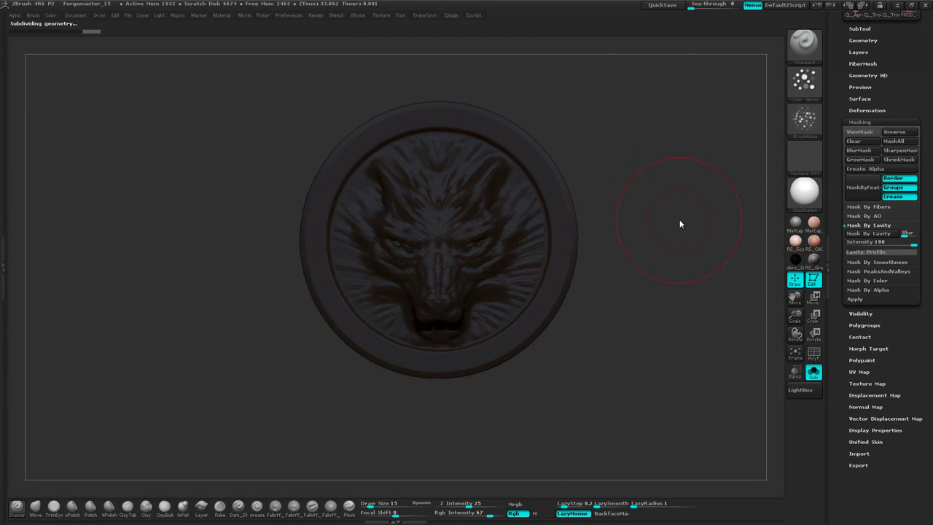
Change the buckle's base colour to plain white.
{"action": "right_click", "coordinate": [680, 220]}
{"action": "left_click", "coordinate": [594, 224]}
{"action": "mouse_move", "coordinate": [670, 145]}
{"action": "left_mouse_down"}
{"action": "mouse_move", "coordinate": [659, 113]}
{"action": "mouse_move", "coordinate": [627, 109]}
{"action": "mouse_move", "coordinate": [641, 102]}
{"action": "mouse_move", "coordinate": [660, 112]}
{"action": "mouse_move", "coordinate": [690, 129]}
{"action": "mouse_move", "coordinate": [692, 156]}
{"action": "mouse_move", "coordinate": [699, 148]}
{"action": "left_mouse_up"}
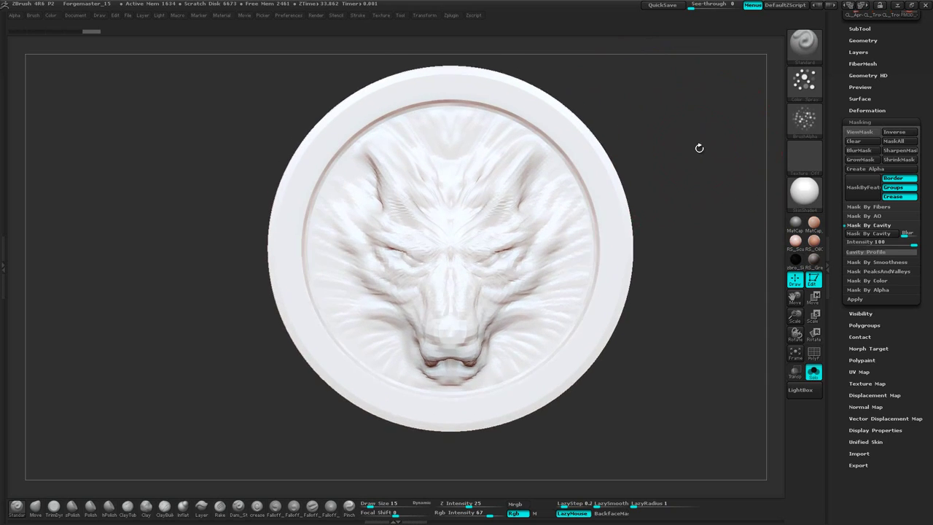
Try the RichBronze material on the buckle and replace it with ReddishBronze.
{"action": "left_click", "coordinate": [796, 190]}
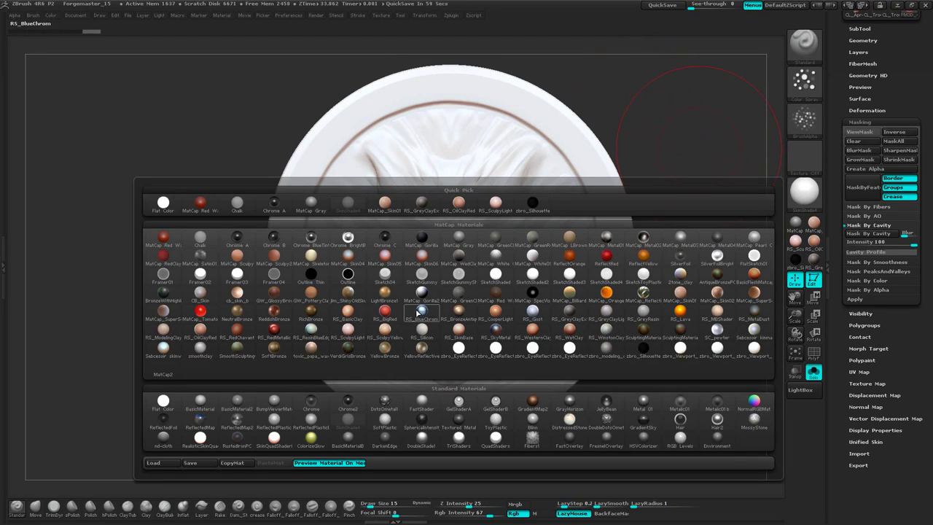
{"action": "left_click", "coordinate": [308, 318]}
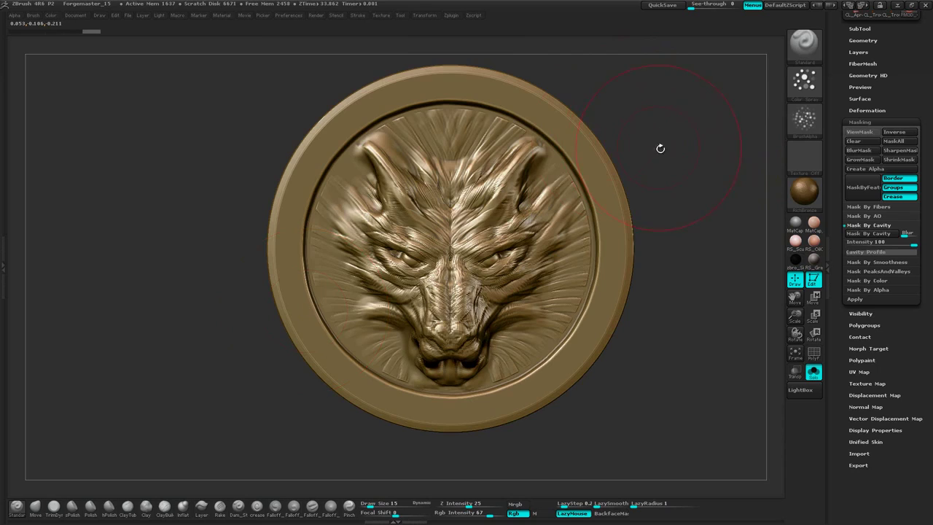
{"action": "mouse_move", "coordinate": [667, 136]}
{"action": "left_mouse_down", "text": "alt"}
{"action": "mouse_move", "coordinate": [663, 121]}
{"action": "mouse_move", "coordinate": [674, 135]}
{"action": "left_mouse_up", "text": "alt"}
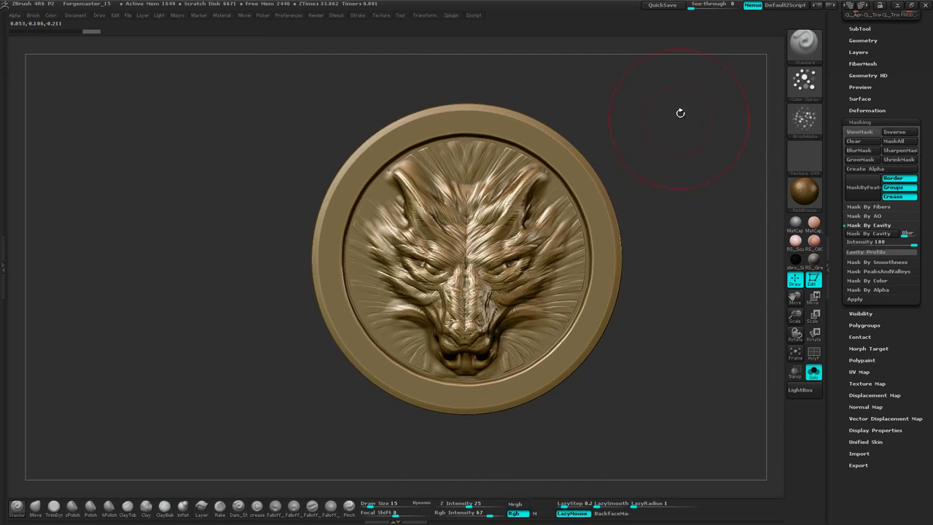
{"action": "left_click", "coordinate": [792, 206]}
{"action": "left_click", "coordinate": [274, 323]}
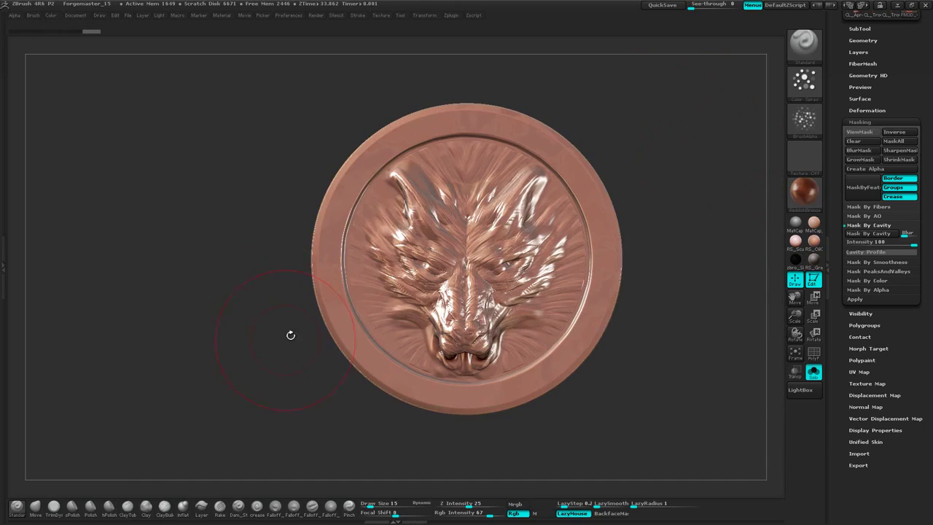
Try NeutralBronze, LightBronze and other metallic materials on the wolf medallion.
{"action": "left_click", "coordinate": [805, 196]}
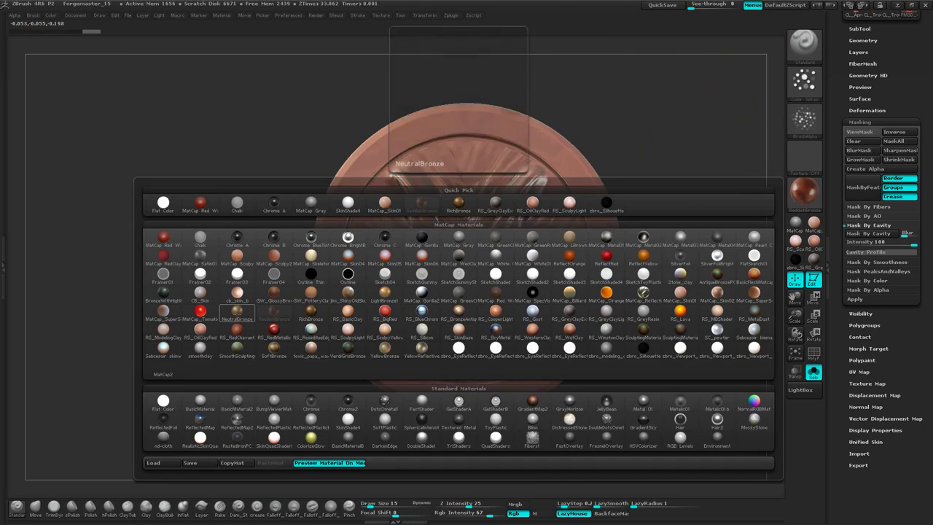
{"action": "left_click", "coordinate": [237, 312]}
{"action": "left_click", "coordinate": [804, 194]}
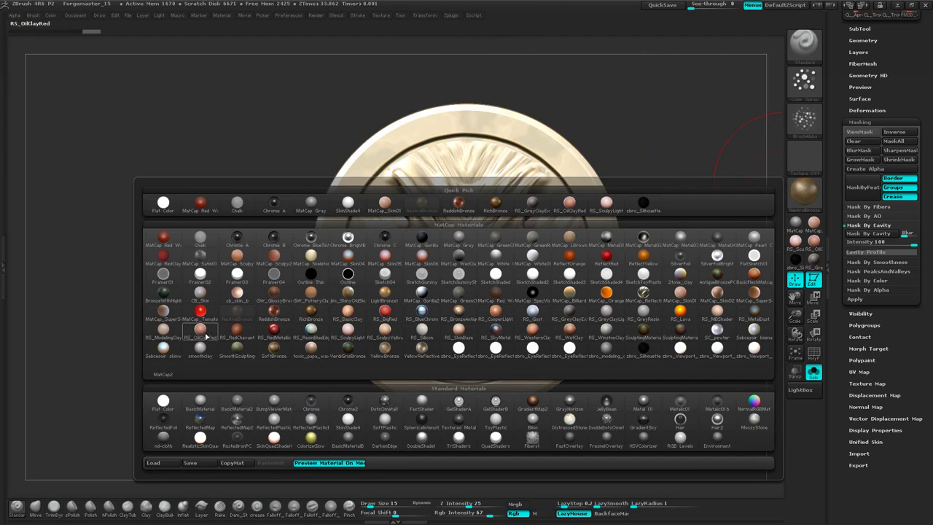
{"action": "left_click", "coordinate": [381, 298]}
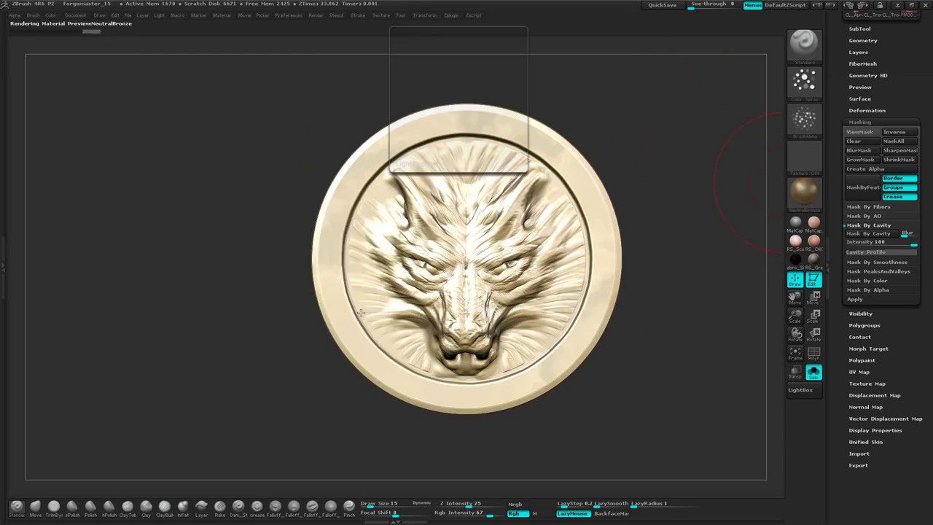
{"action": "left_click", "coordinate": [805, 194]}
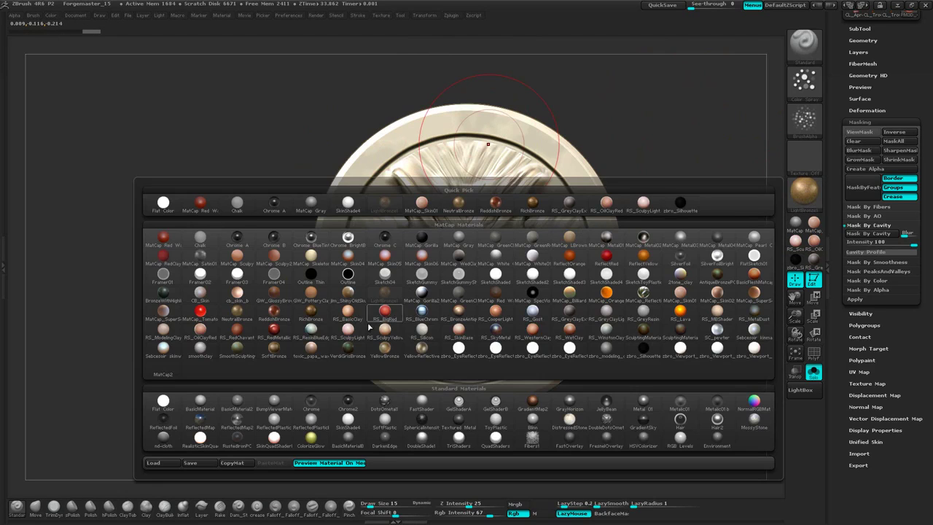
{"action": "left_click", "coordinate": [720, 277]}
{"action": "left_click", "coordinate": [805, 194]}
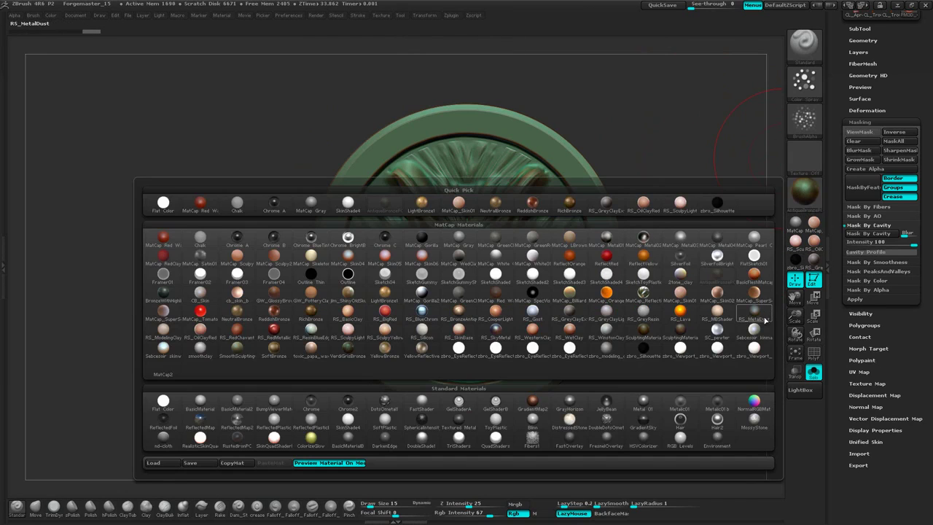
{"action": "left_click", "coordinate": [758, 318]}
Apply the RS_BronzeAntique MatCap material to the wolf medallion.
{"action": "left_click", "coordinate": [805, 194]}
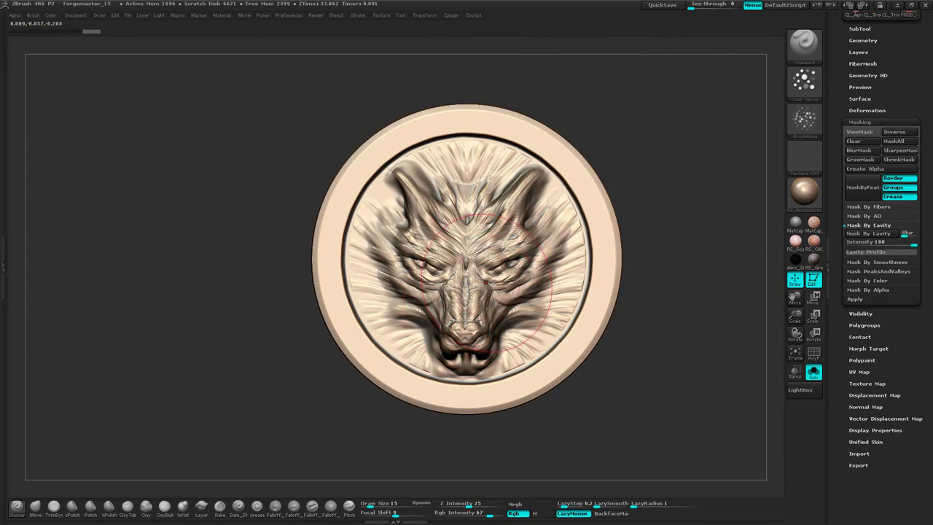
{"action": "left_click", "coordinate": [464, 315]}
{"action": "left_click_drag", "start_coordinate": [632, 200], "coordinate": [688, 158]}
Set the current colour to a tan of about RGB 196, 167, 143.
{"action": "key", "text": "space"}
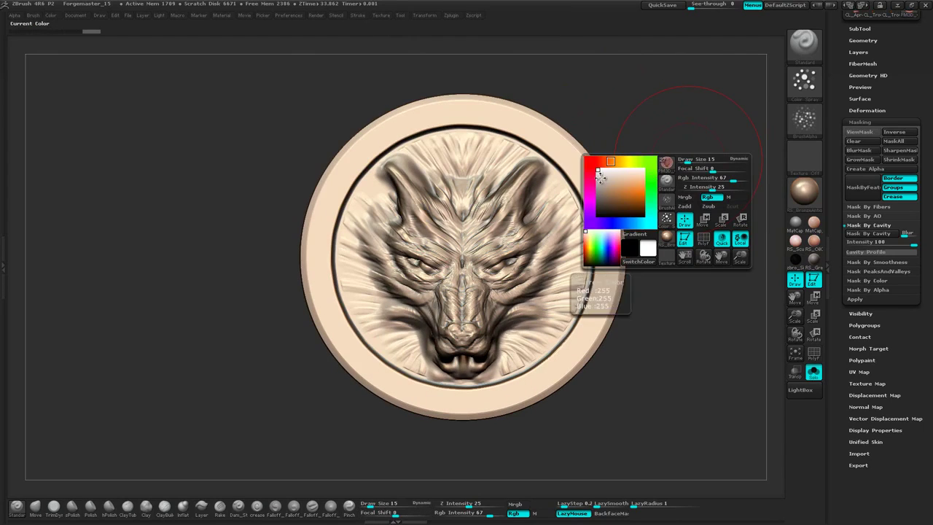
{"action": "key", "text": "space"}
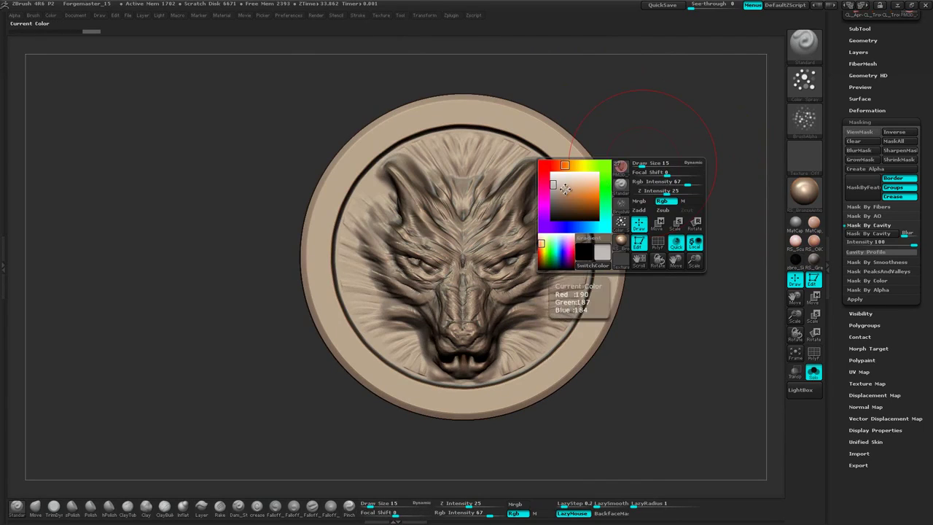
{"action": "key", "text": "space"}
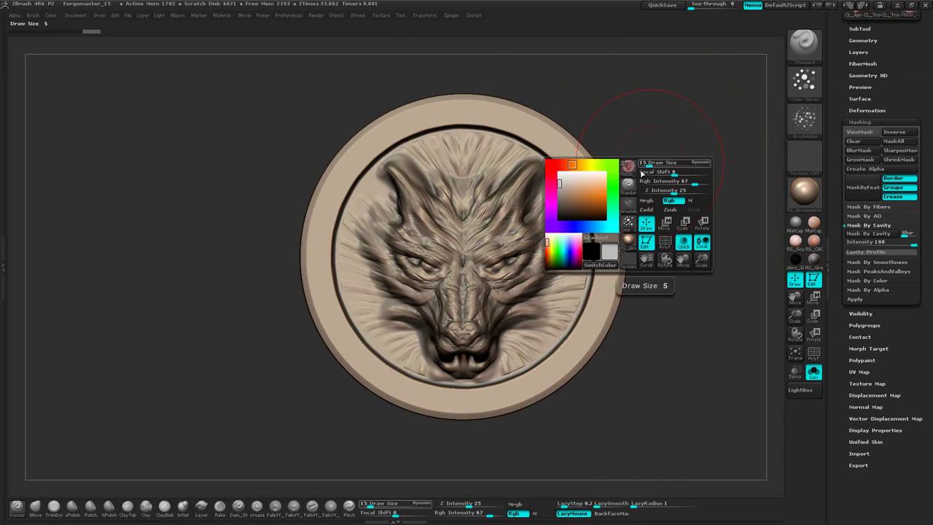
{"action": "left_click", "coordinate": [572, 186]}
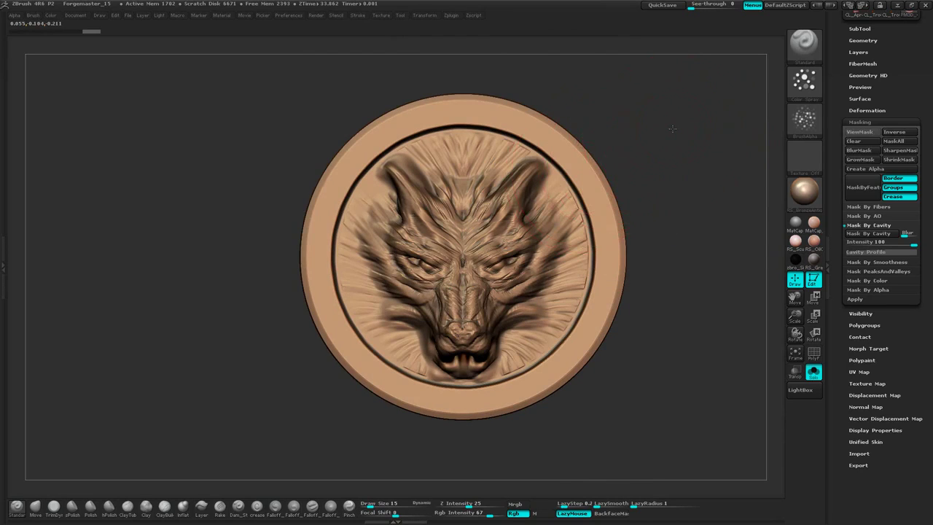
{"action": "mouse_move", "coordinate": [672, 128]}
{"action": "left_mouse_down"}
{"action": "mouse_move", "coordinate": [662, 117]}
{"action": "mouse_move", "coordinate": [704, 111]}
{"action": "mouse_move", "coordinate": [695, 139]}
{"action": "mouse_move", "coordinate": [690, 124]}
{"action": "left_mouse_up"}
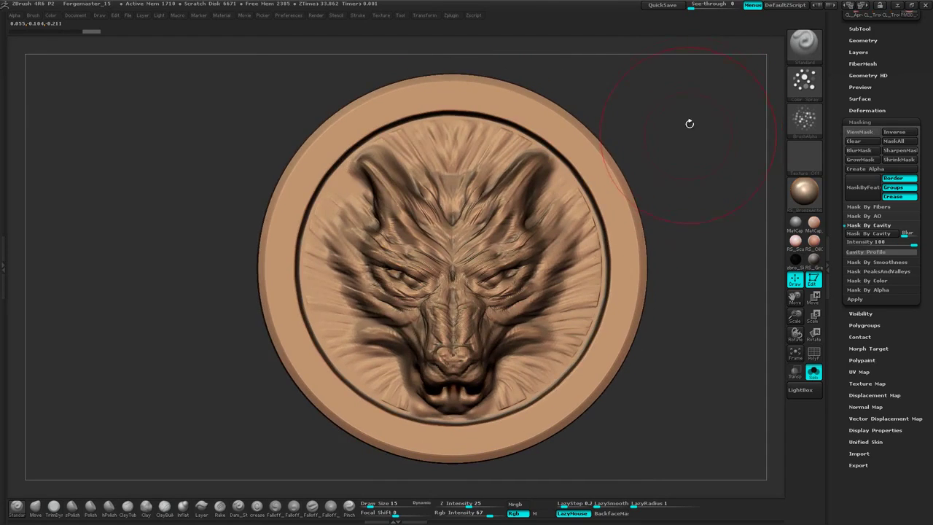
Enable polygon colorize and send the medallion to Photoshop through ZAppLink, updating the open TempZAppLinkExport.psd.
{"action": "left_click", "coordinate": [75, 15]}
{"action": "left_click", "coordinate": [98, 55]}
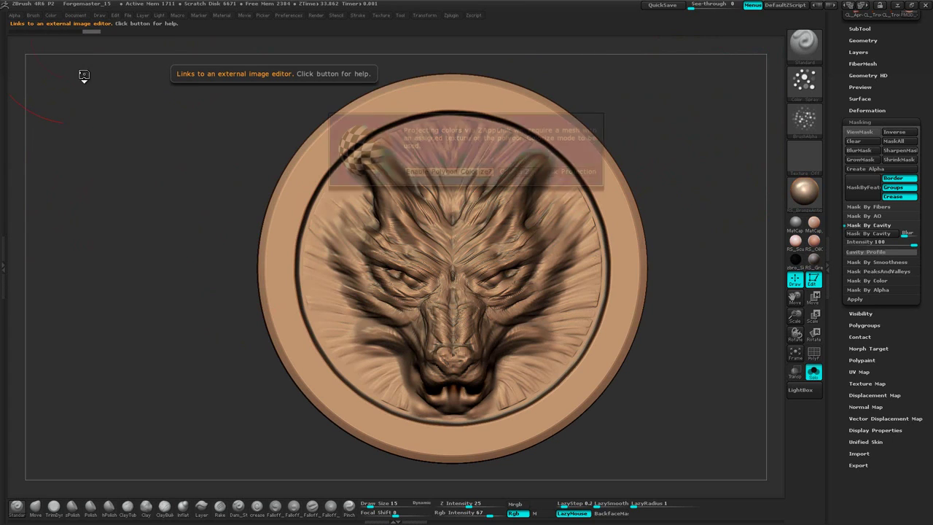
{"action": "left_click", "coordinate": [467, 172]}
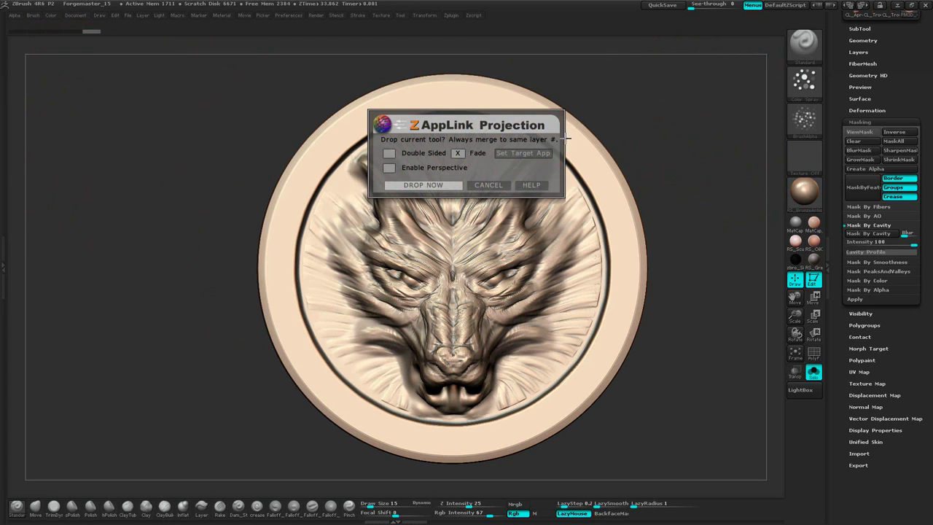
{"action": "left_click", "coordinate": [441, 186]}
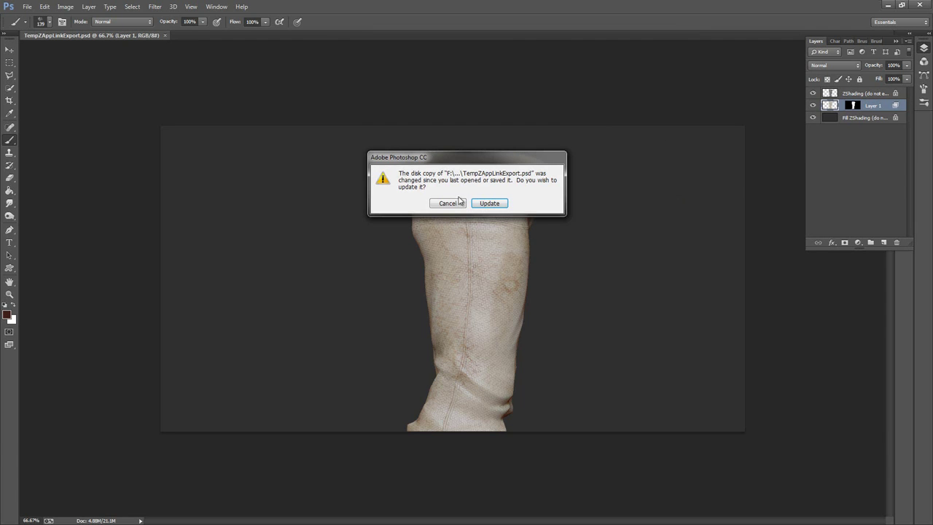
{"action": "left_click", "coordinate": [489, 203]}
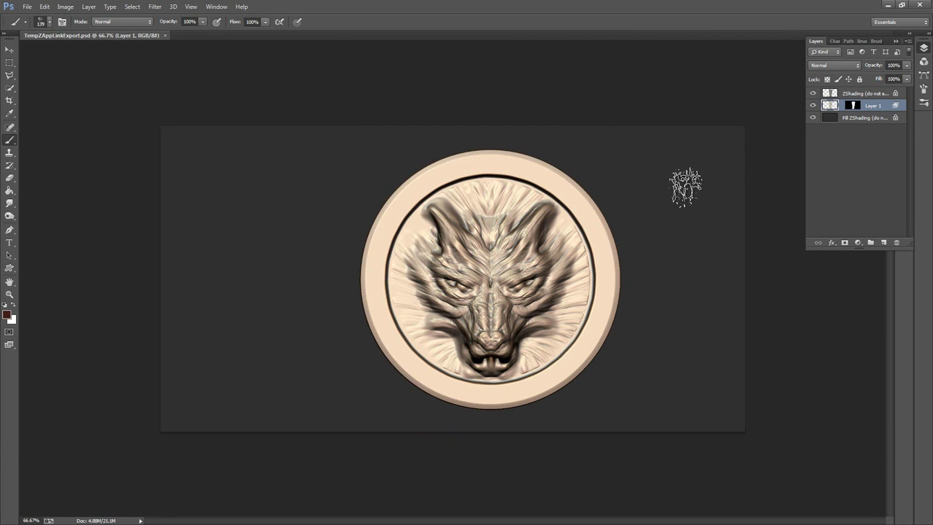
Switch back to ZBrush and accept the ZAppLink document as unchanged.
{"action": "left_click", "coordinate": [886, 5]}
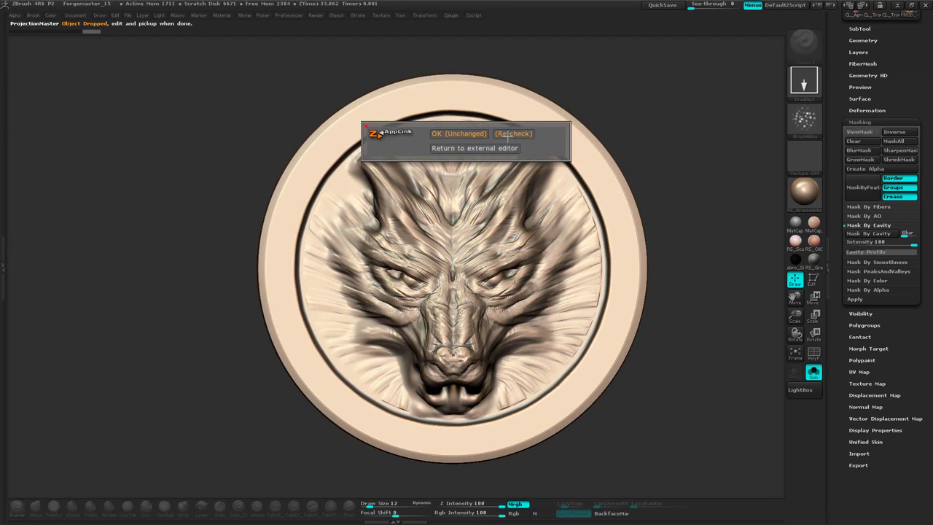
{"action": "left_click", "coordinate": [459, 134]}
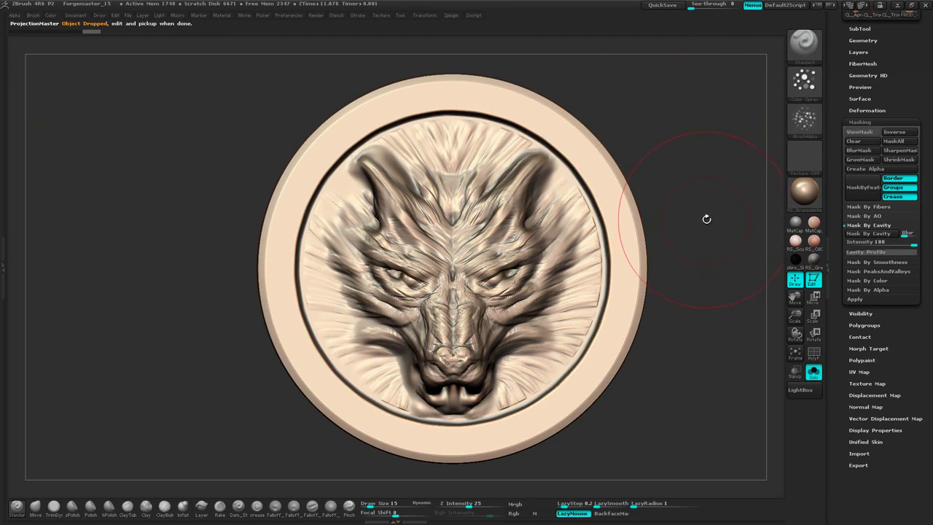
Turn on Mrgb and fill the medallion twice with the current tan colour and bronze material.
{"action": "key", "text": "space"}
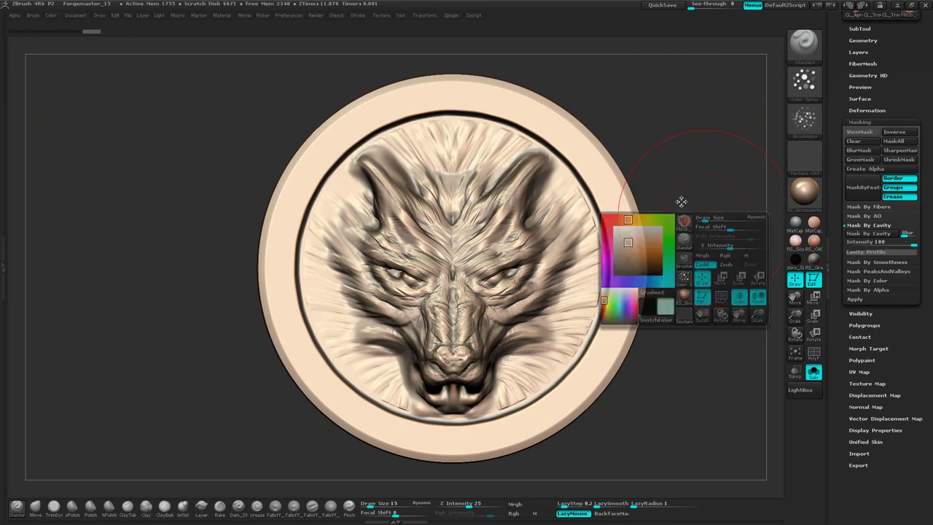
{"action": "left_click", "coordinate": [708, 218]}
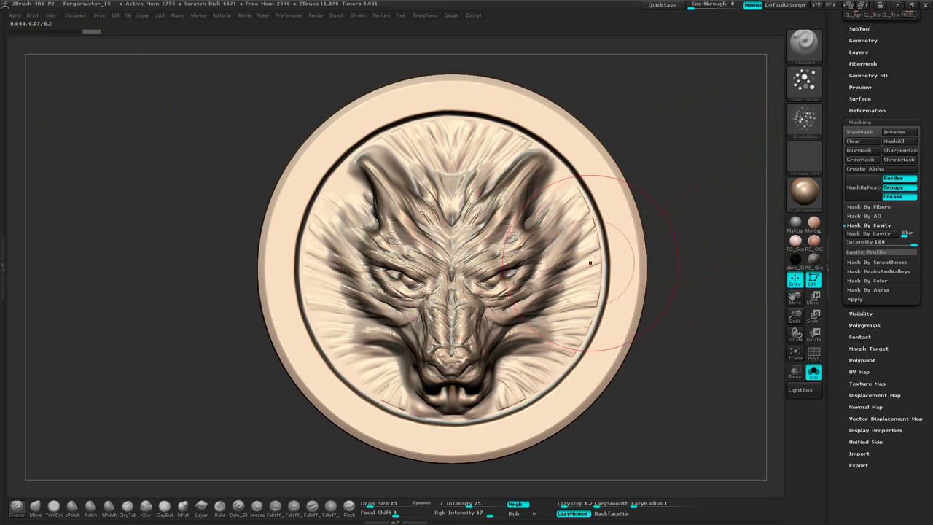
{"action": "left_click", "coordinate": [51, 16]}
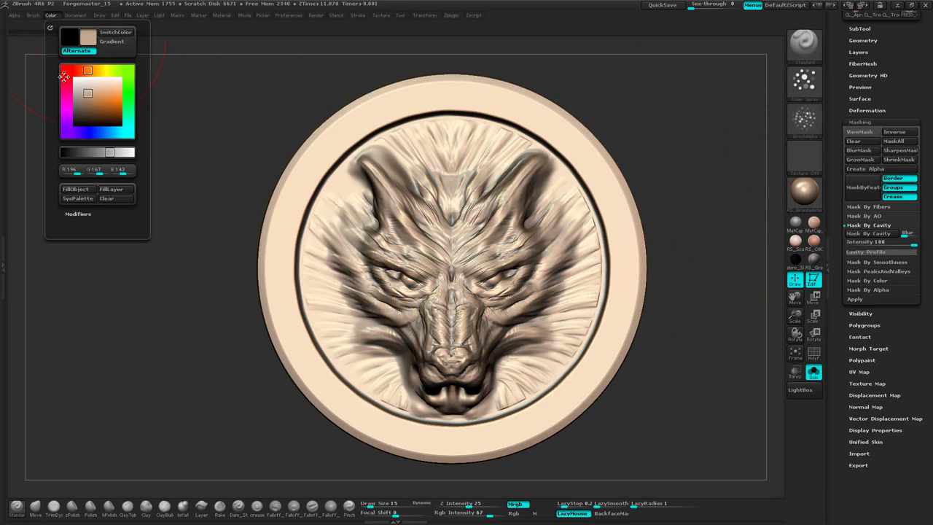
{"action": "left_click", "coordinate": [79, 191]}
{"action": "left_click_drag", "start_coordinate": [688, 152], "coordinate": [675, 151]}
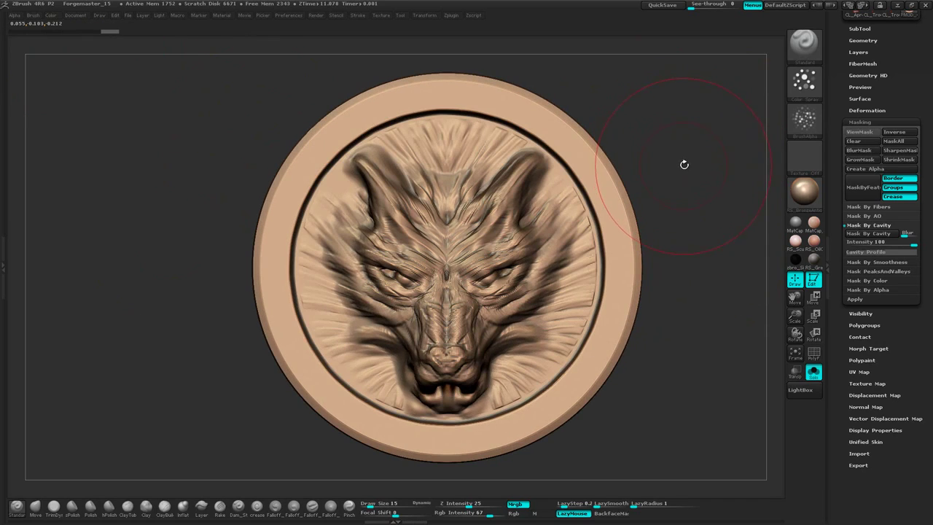
{"action": "left_click", "coordinate": [52, 16]}
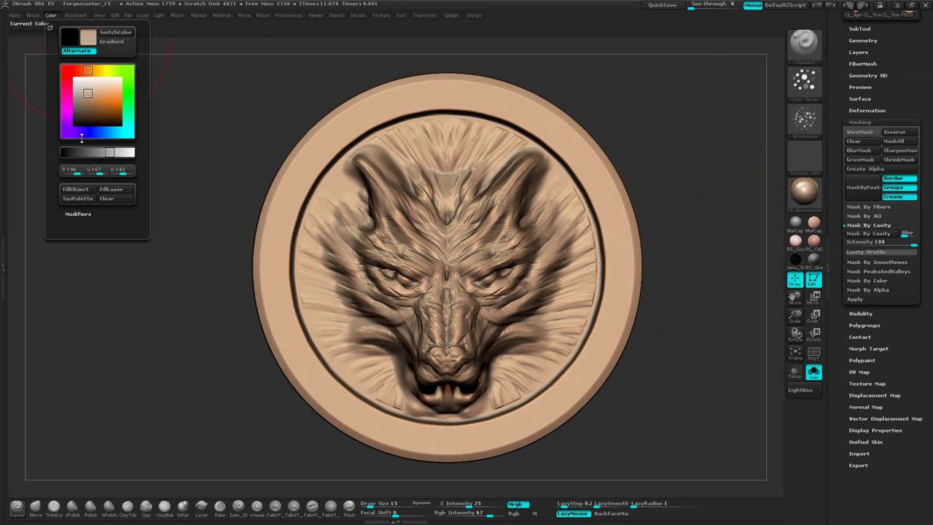
{"action": "left_click", "coordinate": [75, 189]}
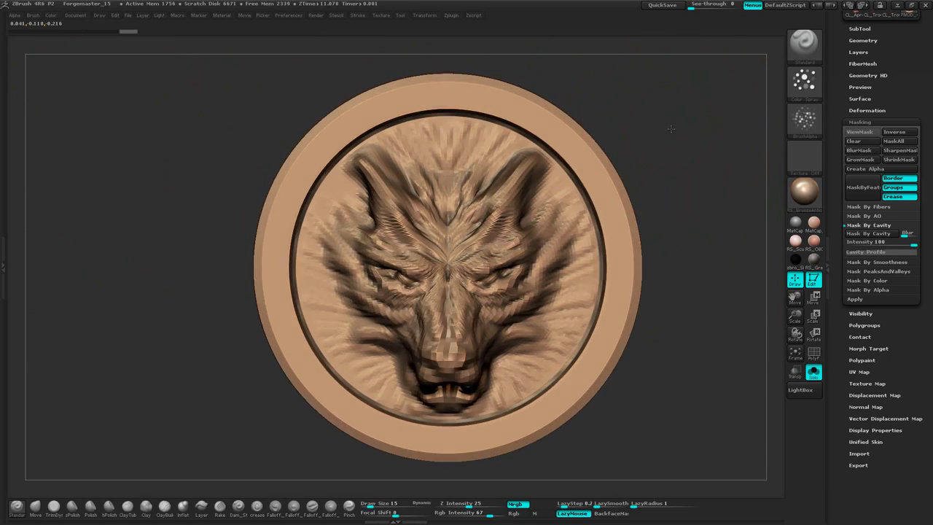
Send the filled medallion to Photoshop through ZAppLink and update the open TempZAppLinkExport.psd.
{"action": "left_click", "coordinate": [76, 15]}
{"action": "left_click", "coordinate": [99, 56]}
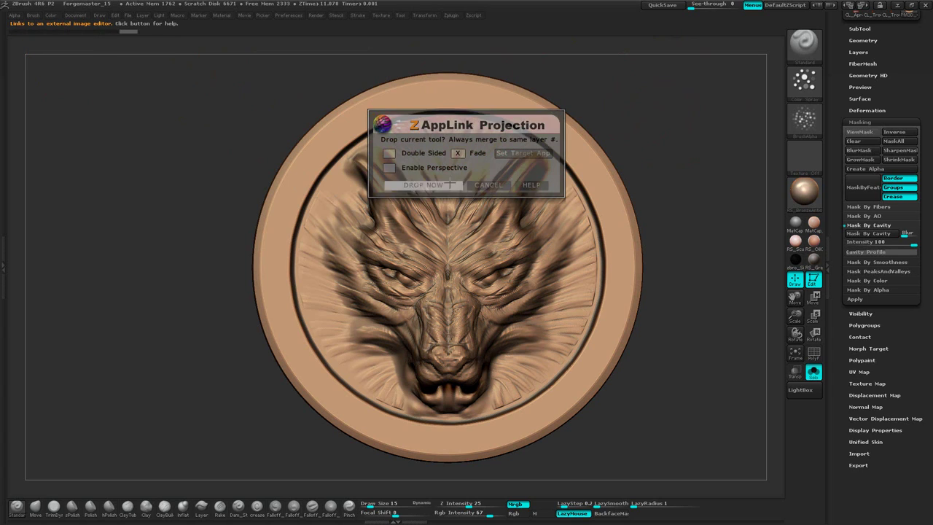
{"action": "left_click", "coordinate": [450, 184]}
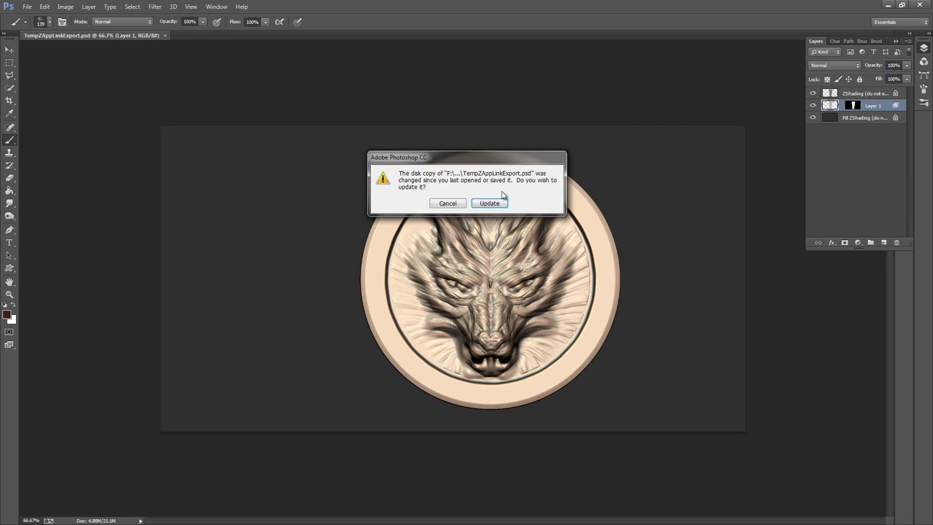
{"action": "left_click", "coordinate": [493, 202]}
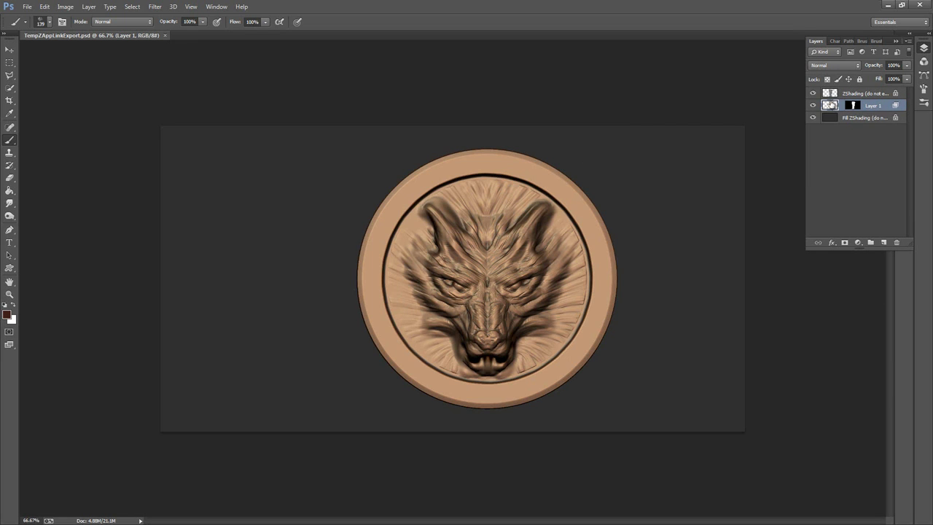
Examine the ZShading, Layer 1 and Fill ZShading layers by selecting them and toggling their visibility.
{"action": "left_click", "coordinate": [852, 93]}
{"action": "left_click", "coordinate": [873, 105]}
{"action": "left_click", "coordinate": [865, 118]}
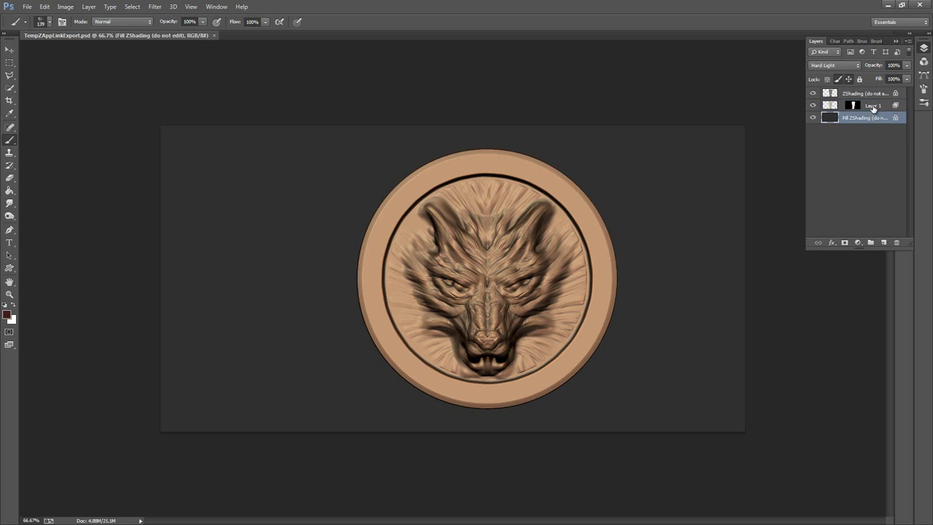
{"action": "left_click", "coordinate": [871, 106]}
{"action": "left_click", "coordinate": [814, 106]}
{"action": "left_click", "coordinate": [814, 106]}
{"action": "left_click", "coordinate": [813, 94]}
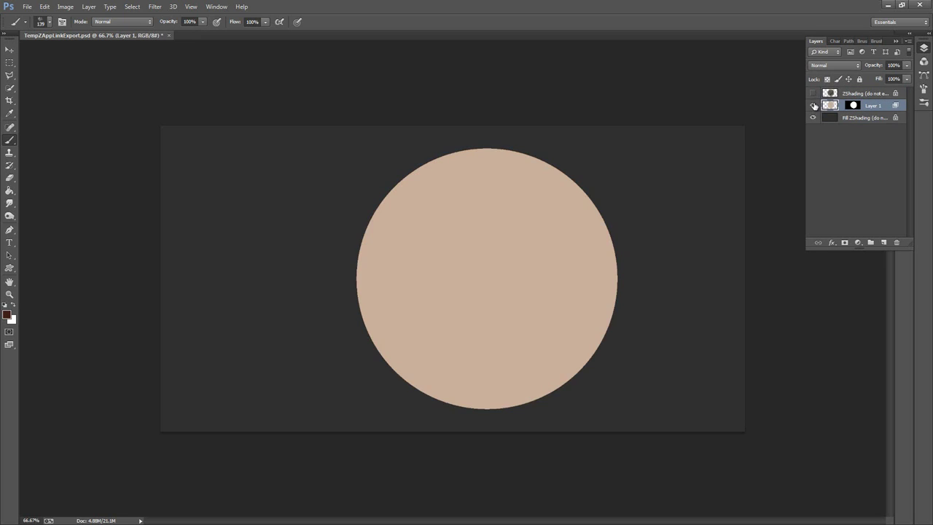
{"action": "left_click", "coordinate": [814, 93]}
{"action": "left_click", "coordinate": [813, 117]}
{"action": "left_click", "coordinate": [814, 118]}
Duplicate the ZShading layer and merge one copy down into Layer 1.
{"action": "left_click", "coordinate": [864, 94]}
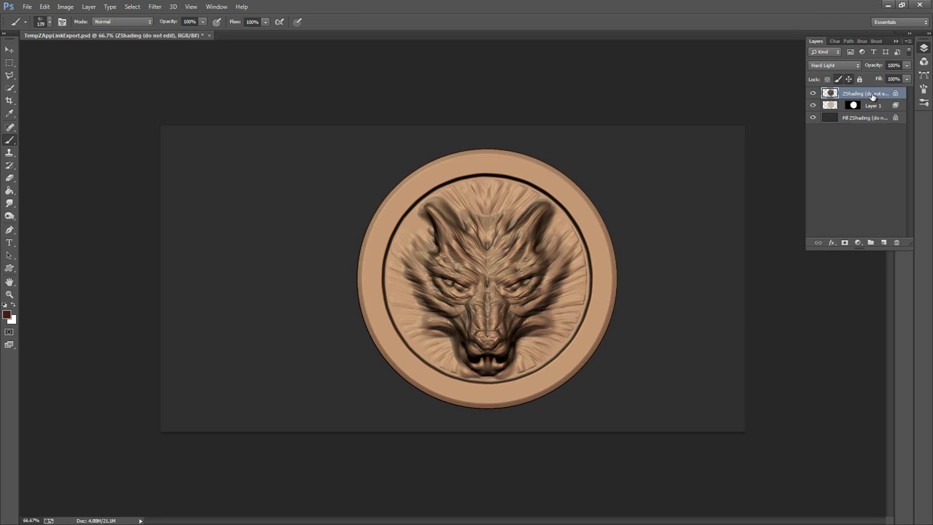
{"action": "left_click_drag", "start_coordinate": [874, 95], "coordinate": [885, 243]}
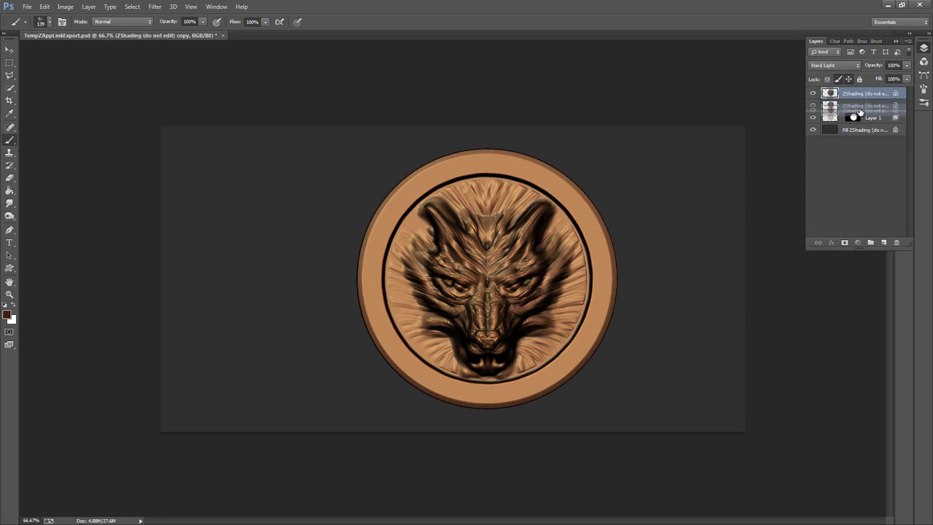
{"action": "left_click", "coordinate": [864, 106]}
{"action": "right_click", "coordinate": [865, 106]}
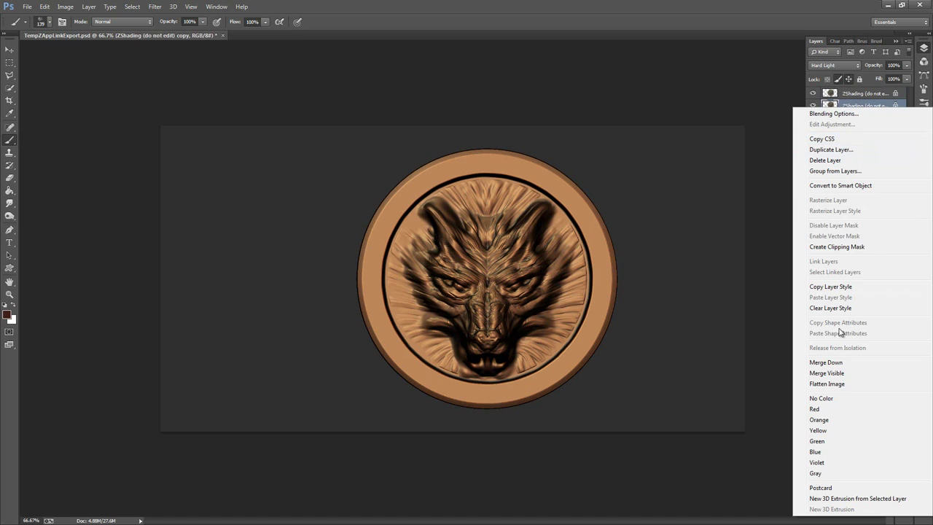
{"action": "left_click", "coordinate": [827, 363]}
{"action": "left_click", "coordinate": [475, 204]}
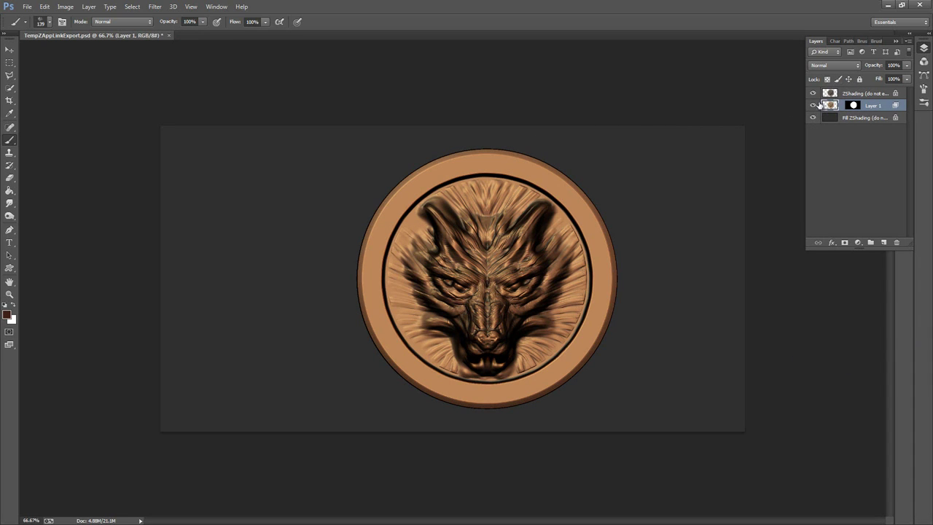
Save the edited PSD, switch back to ZBrush and pick up the ZAppLink projection onto the medallion.
{"action": "left_click", "coordinate": [27, 6]}
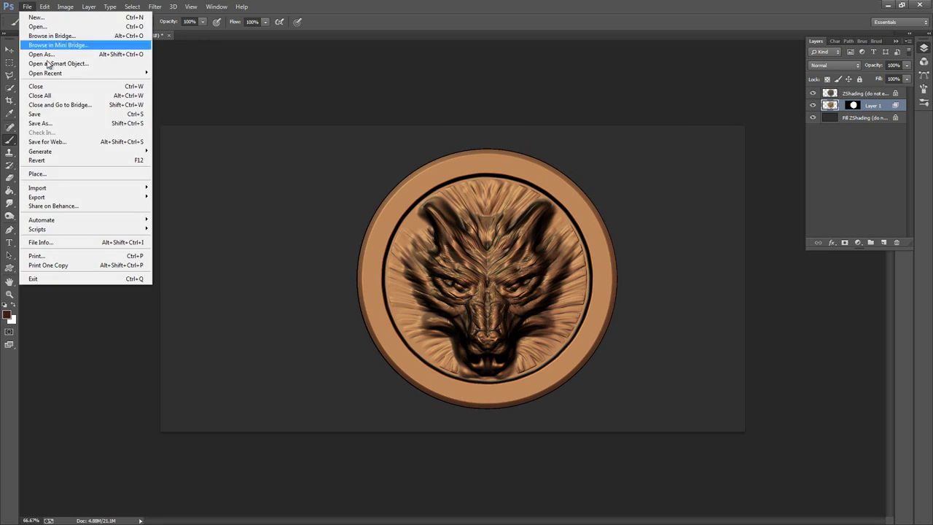
{"action": "left_click", "coordinate": [49, 115]}
{"action": "left_click", "coordinate": [888, 6]}
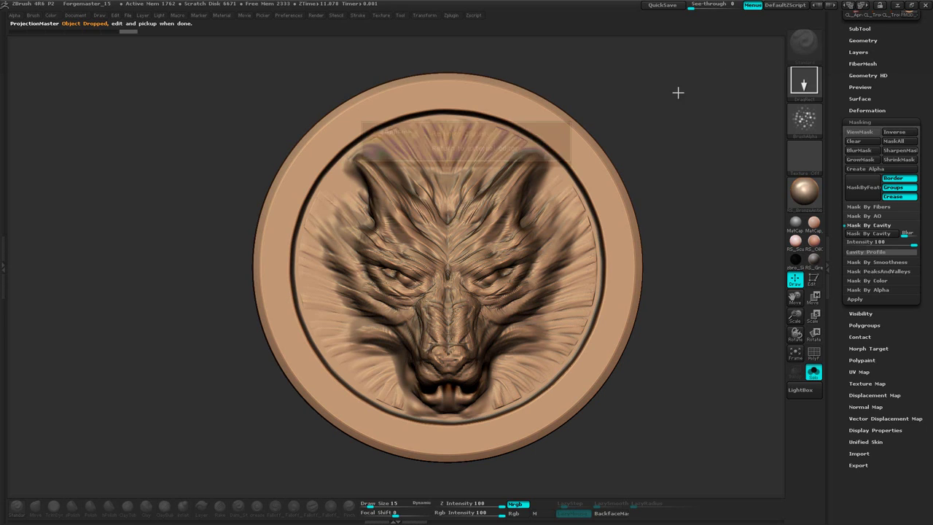
{"action": "left_click", "coordinate": [473, 134]}
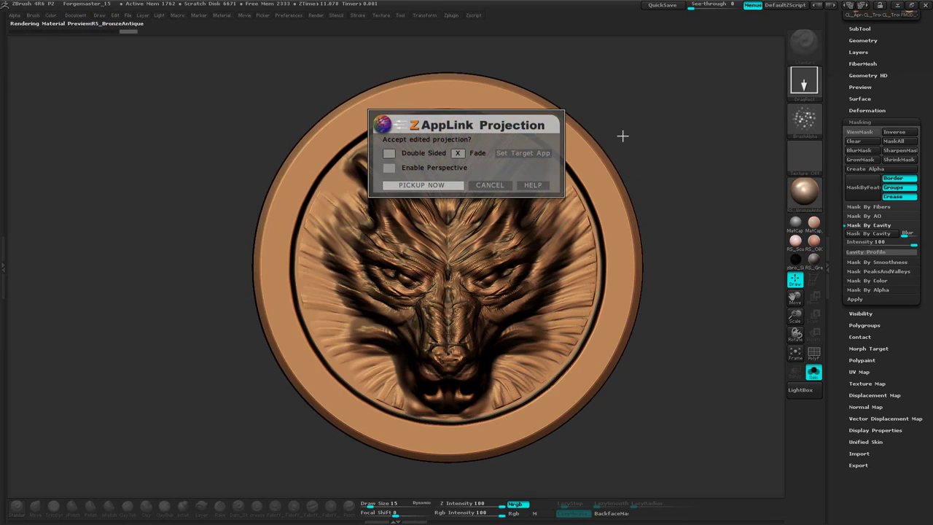
{"action": "left_click", "coordinate": [442, 186]}
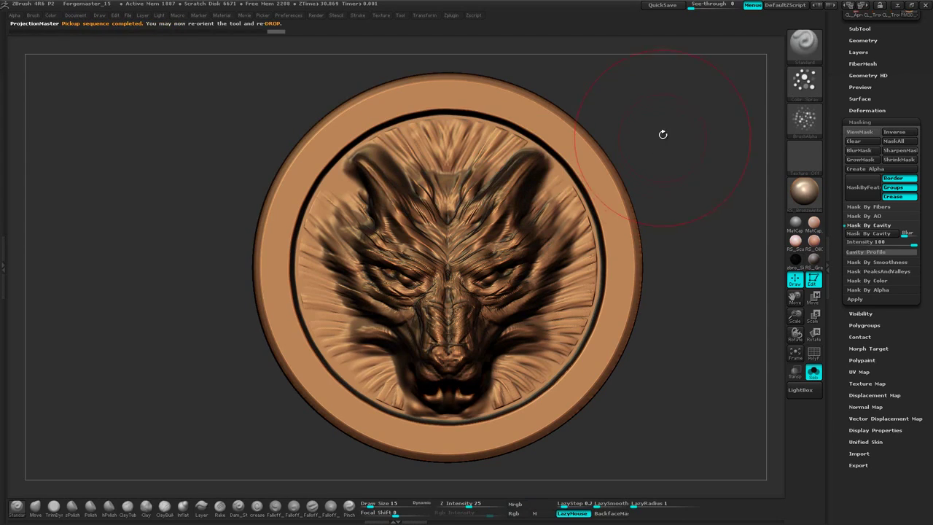
Choose the SkinShade4 material with only the M channel on and fill the medallion with it.
{"action": "mouse_move", "coordinate": [675, 120]}
{"action": "left_mouse_down"}
{"action": "mouse_move", "coordinate": [658, 113]}
{"action": "mouse_move", "coordinate": [676, 120]}
{"action": "mouse_move", "coordinate": [679, 134]}
{"action": "left_mouse_up"}
{"action": "key", "text": "space"}
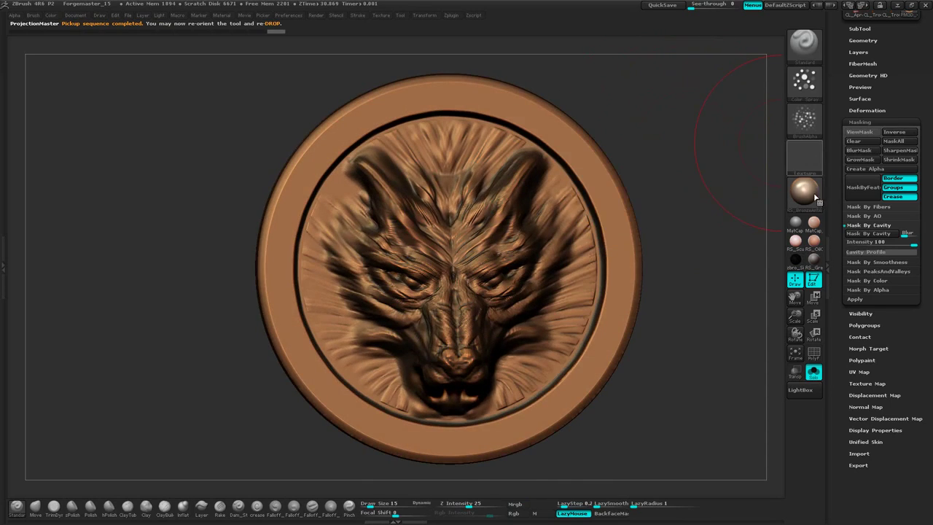
{"action": "left_click", "coordinate": [798, 198]}
{"action": "left_click", "coordinate": [347, 204]}
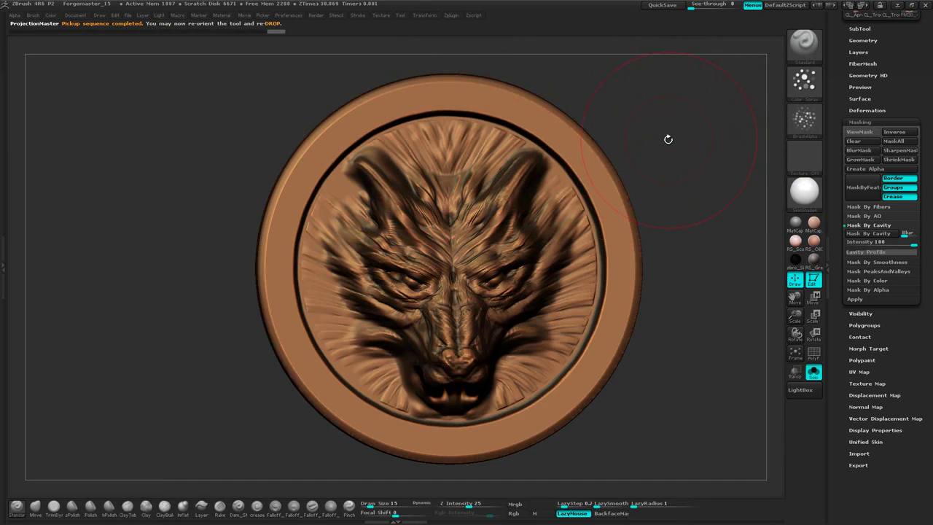
{"action": "key", "text": "space"}
{"action": "left_click", "coordinate": [713, 177]}
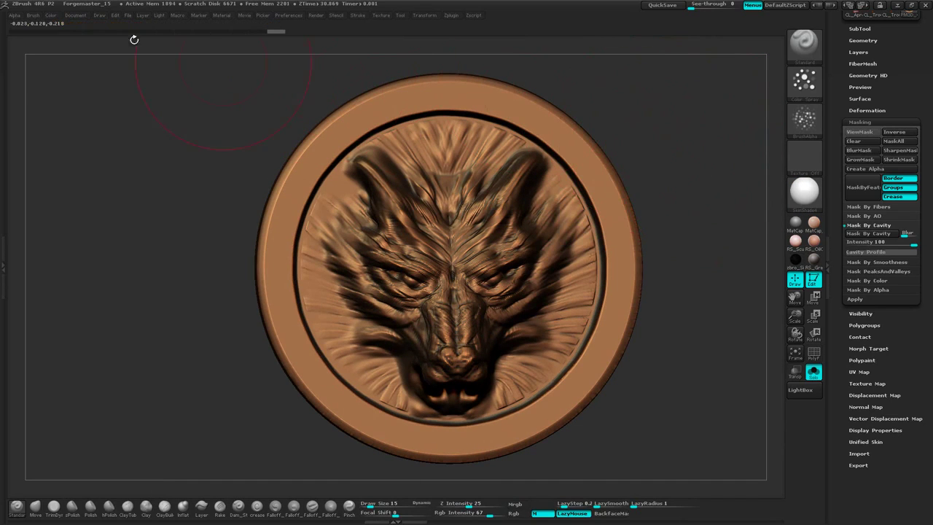
{"action": "left_click", "coordinate": [50, 16]}
{"action": "left_click", "coordinate": [75, 192]}
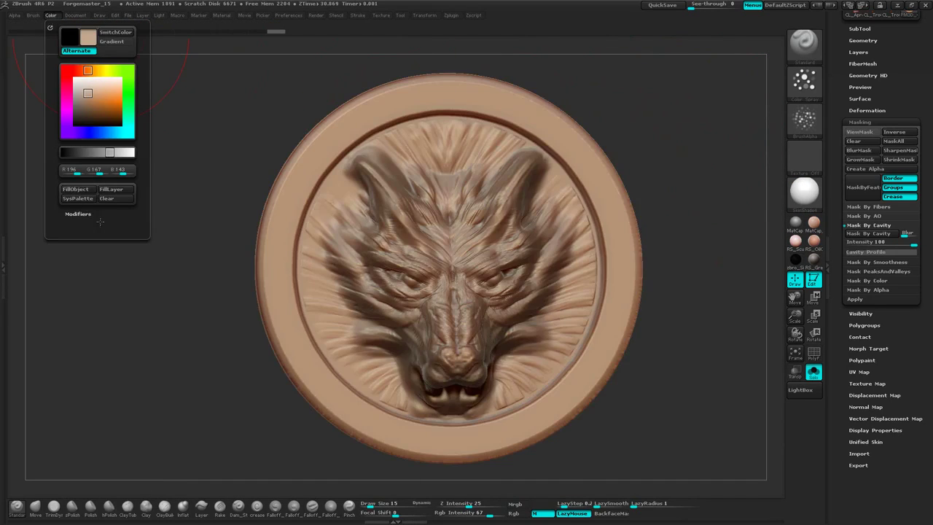
{"action": "mouse_move", "coordinate": [677, 108]}
{"action": "left_mouse_down"}
{"action": "mouse_move", "coordinate": [644, 95]}
{"action": "mouse_move", "coordinate": [671, 95]}
{"action": "mouse_move", "coordinate": [682, 122]}
{"action": "left_mouse_up"}
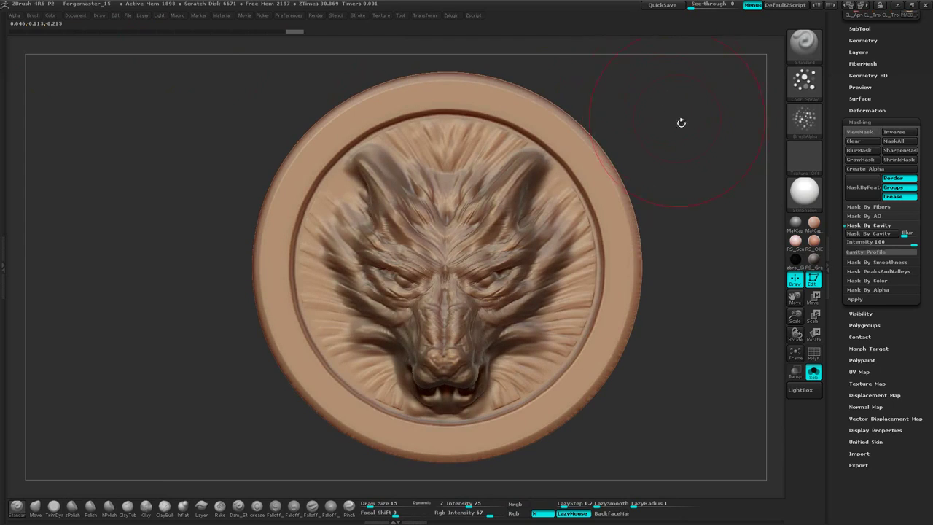
Set Rgb Intensity to 100 and undo the SkinShade4 fill and the picked-up shading on the medallion.
{"action": "right_click", "coordinate": [720, 164]}
{"action": "left_click_drag", "start_coordinate": [758, 185], "coordinate": [776, 174]}
{"action": "key", "text": "ctrl+z"}
{"action": "key", "text": "ctrl"}
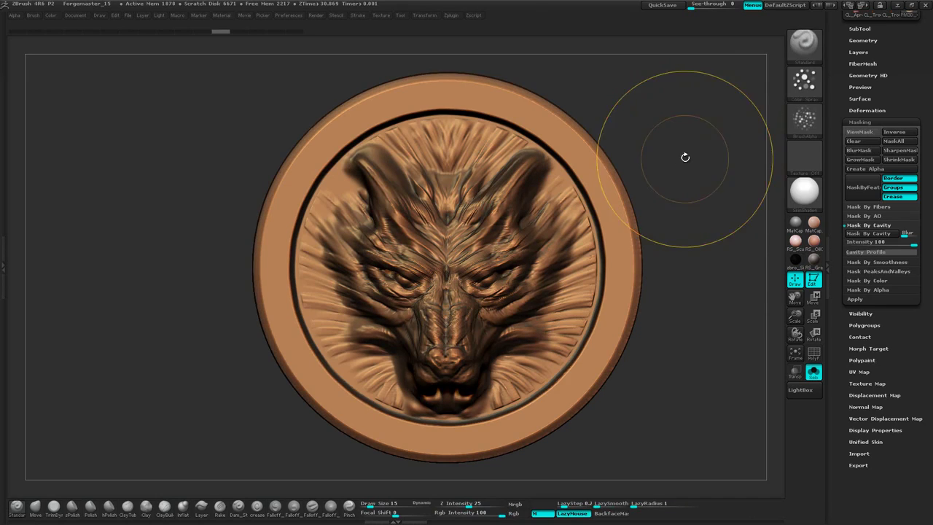
{"action": "left_click_drag", "start_coordinate": [685, 155], "coordinate": [711, 131], "text": "ctrl"}
Choose the light bronze MatCap and fill the medallion with that material only.
{"action": "left_click", "coordinate": [804, 191]}
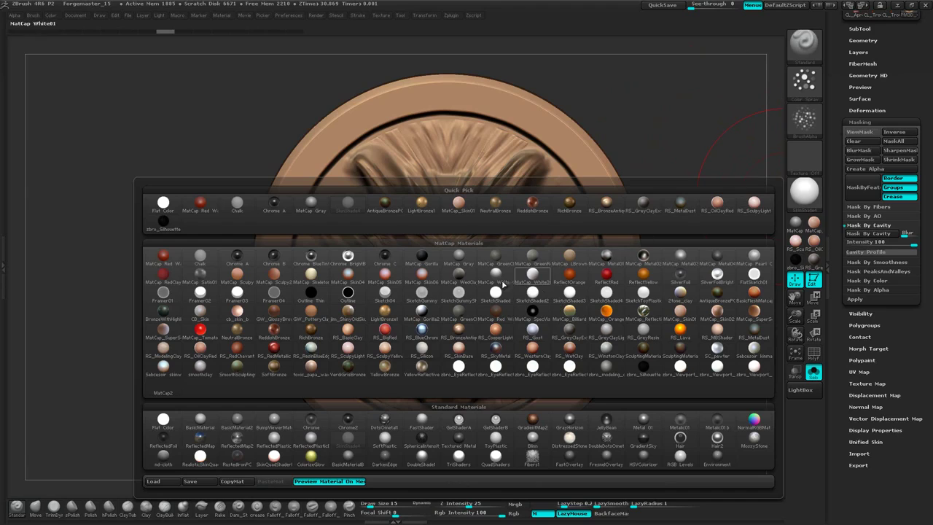
{"action": "left_click", "coordinate": [422, 208]}
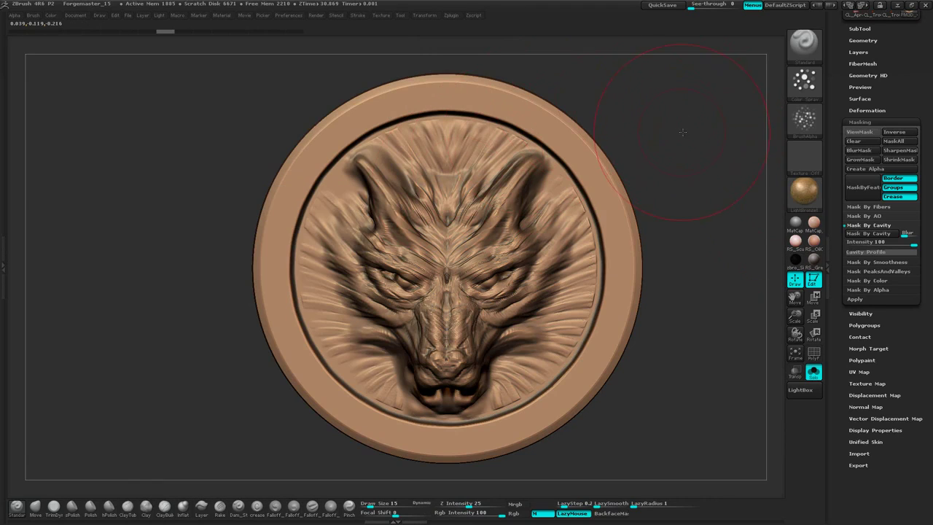
{"action": "key", "text": "space"}
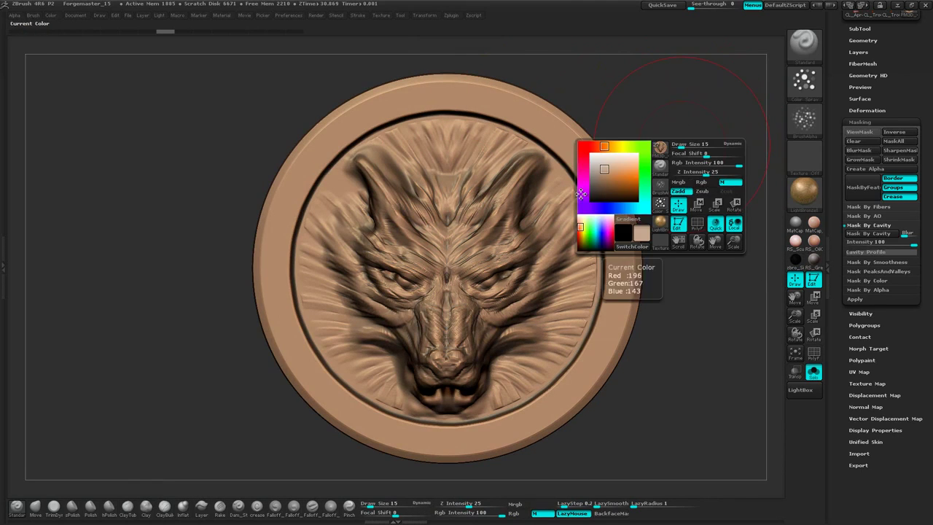
{"action": "left_click", "coordinate": [52, 20]}
{"action": "left_click", "coordinate": [80, 191]}
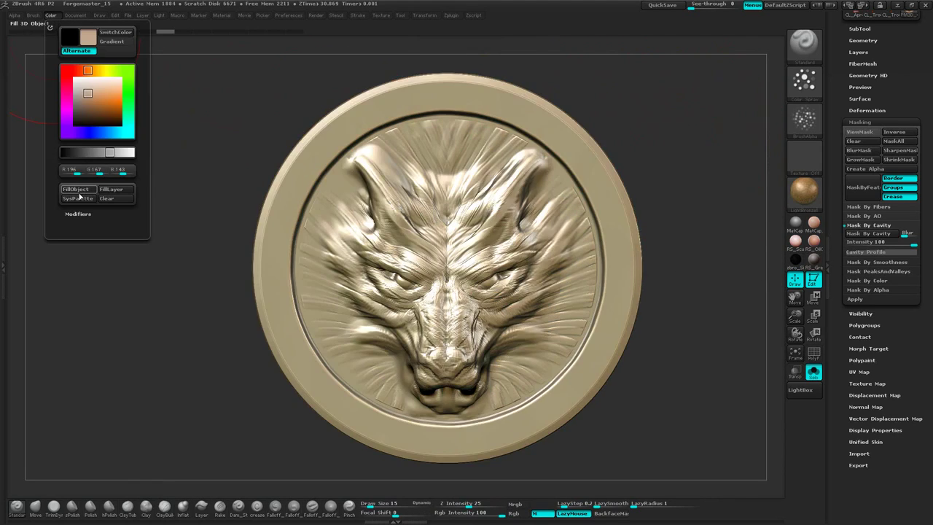
Choose the RichBronze material and fill the medallion with it.
{"action": "left_click", "coordinate": [804, 195]}
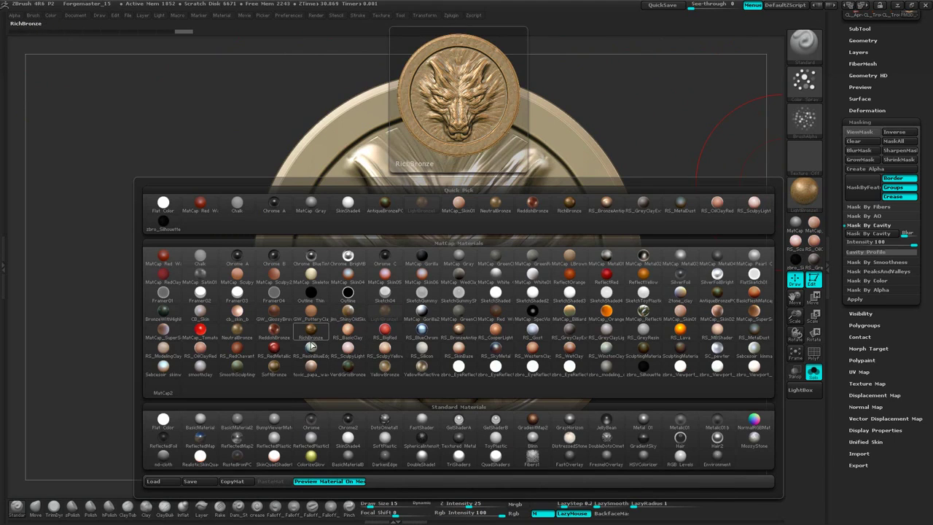
{"action": "left_click", "coordinate": [315, 335]}
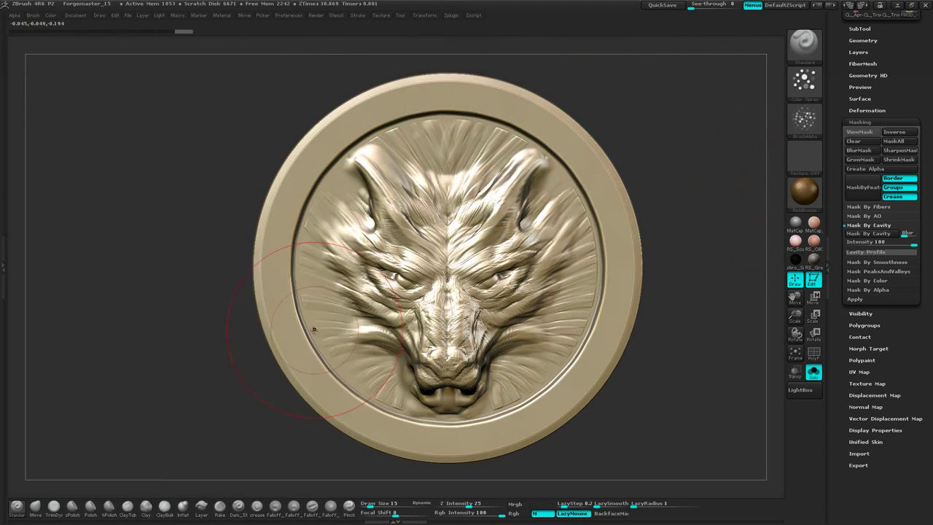
{"action": "left_click", "coordinate": [53, 18]}
{"action": "left_click", "coordinate": [81, 211]}
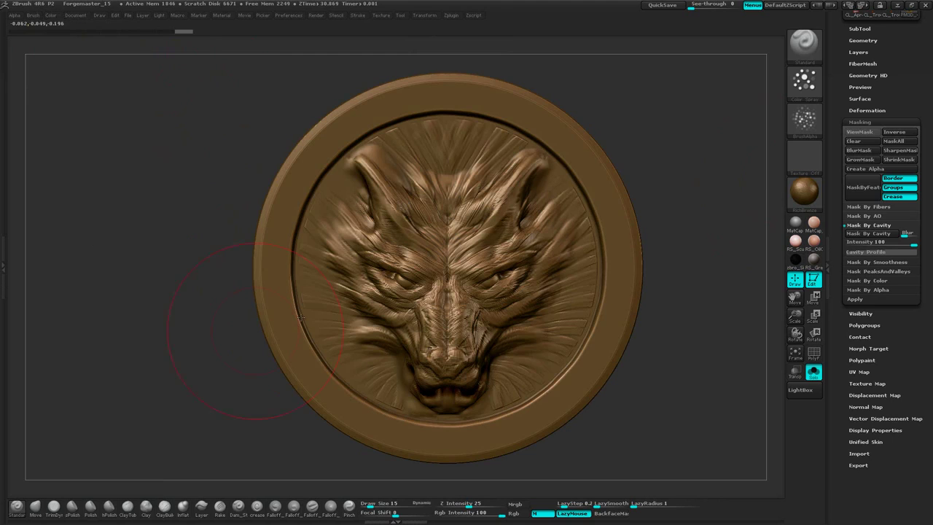
Pick an off-white colour (R 231, G 227, B 224), turn on Mrgb and fill the medallion with it and RichBronze.
{"action": "right_click", "coordinate": [704, 234]}
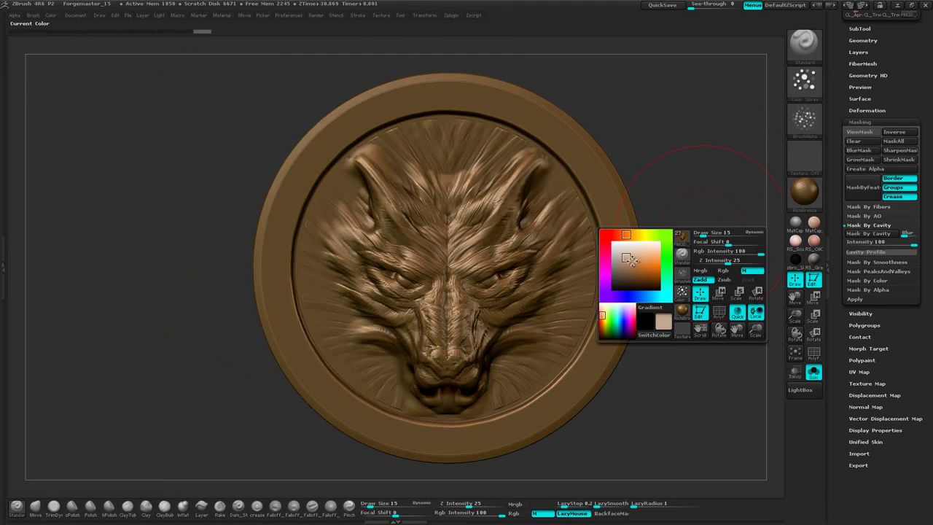
{"action": "right_click", "coordinate": [721, 204]}
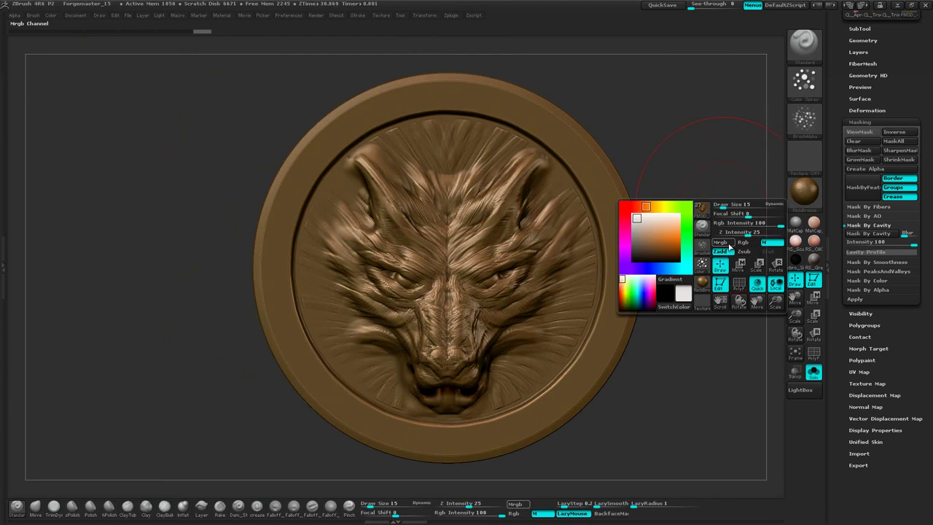
{"action": "left_click", "coordinate": [721, 242]}
{"action": "left_click", "coordinate": [48, 19]}
{"action": "left_click_drag", "start_coordinate": [49, 18], "coordinate": [63, 32]}
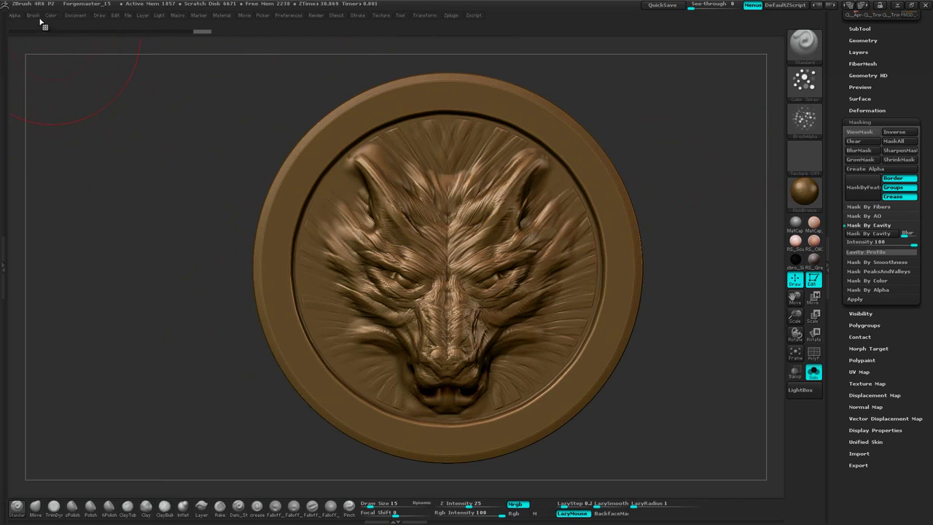
{"action": "left_click", "coordinate": [49, 16]}
{"action": "left_click", "coordinate": [77, 190]}
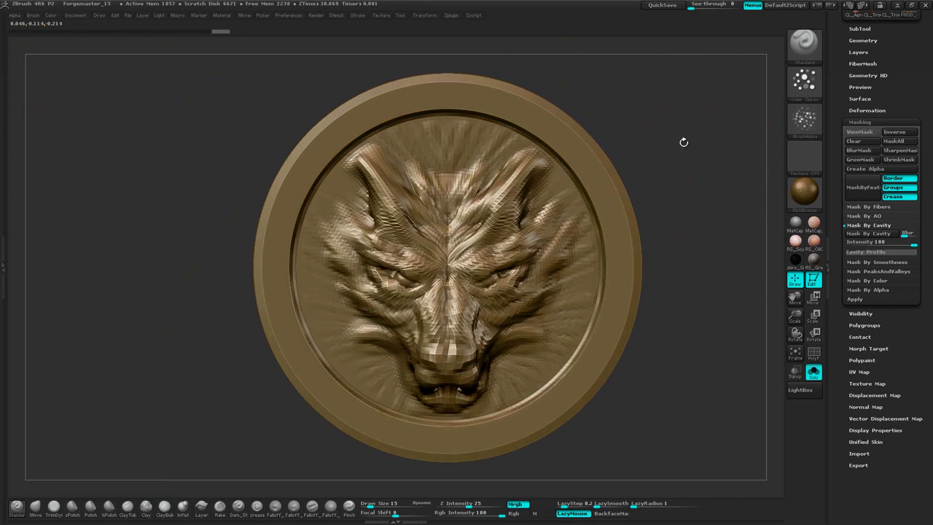
Switch the material to RS_BronzeAntique and fill the medallion with it and the off-white colour.
{"action": "left_click", "coordinate": [805, 192]}
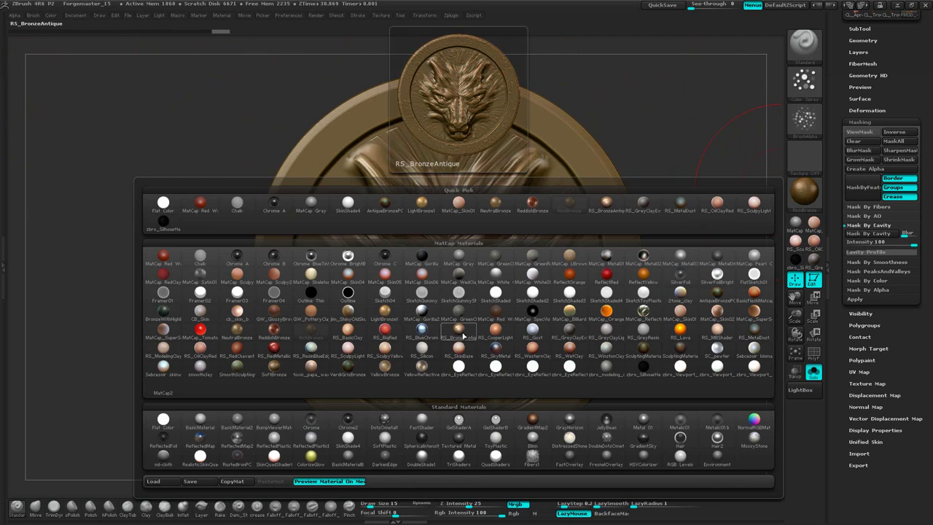
{"action": "left_click", "coordinate": [464, 331]}
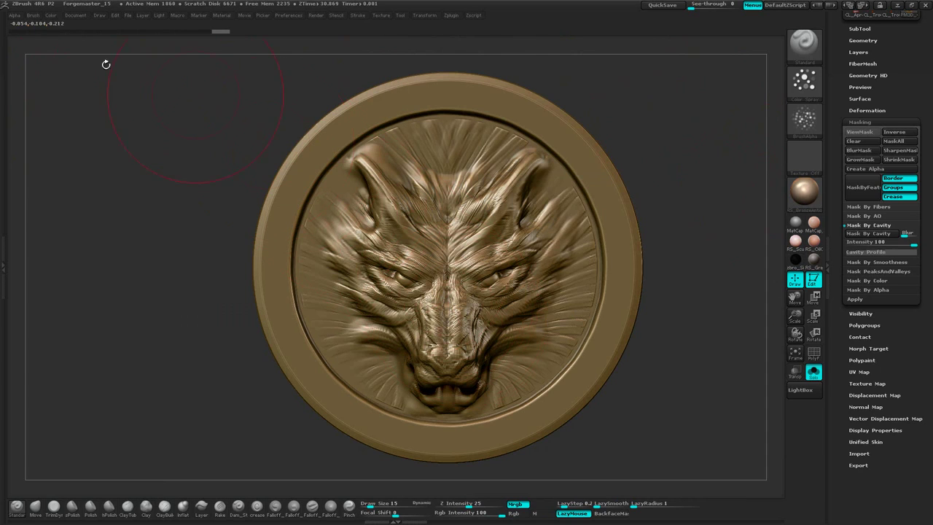
{"action": "left_click", "coordinate": [50, 16]}
{"action": "left_click", "coordinate": [76, 194]}
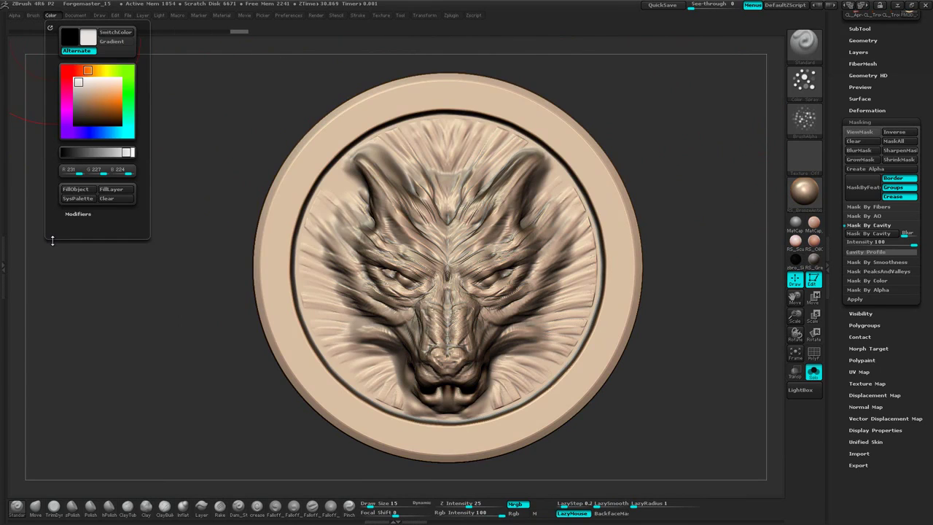
Fill the medallion with a tan colour (R 178, G 136, B 100) and refill it with a lighter tan.
{"action": "key", "text": "space"}
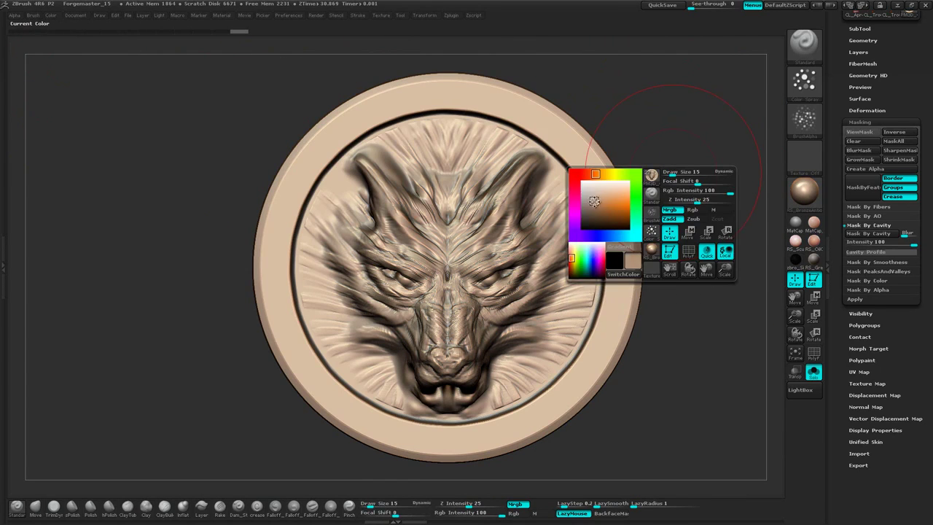
{"action": "left_click", "coordinate": [51, 15]}
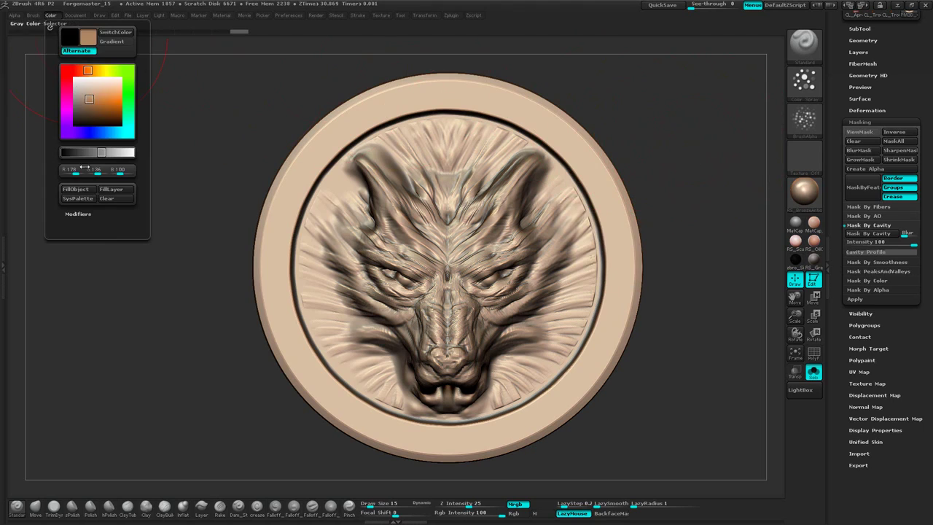
{"action": "left_click", "coordinate": [76, 191]}
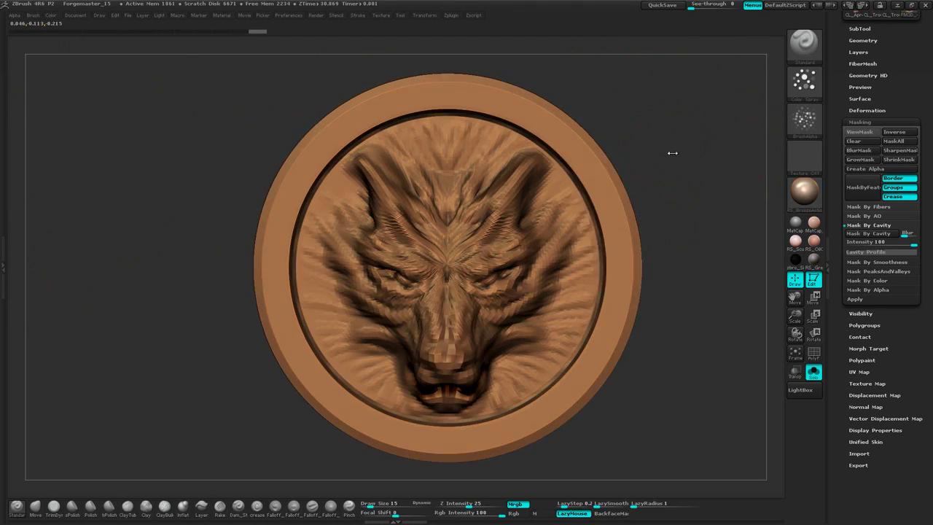
{"action": "key", "text": "space"}
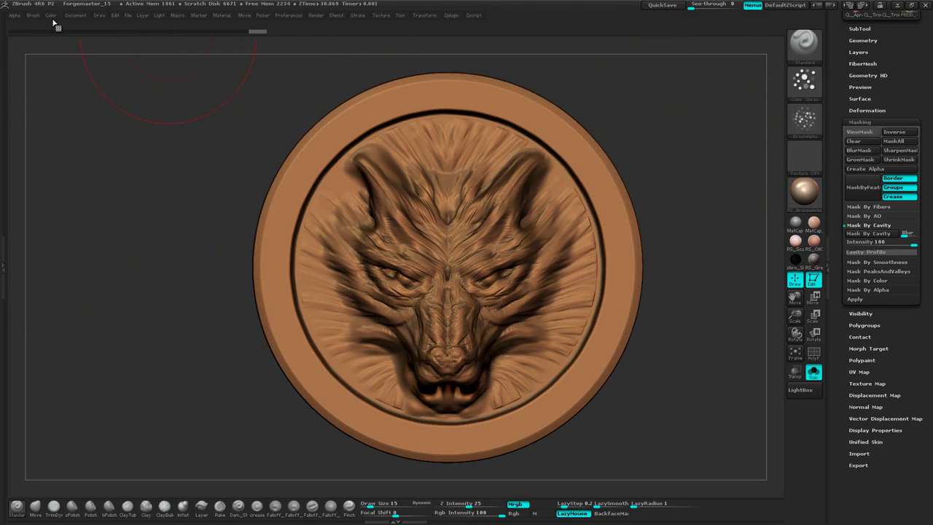
{"action": "left_click", "coordinate": [50, 15]}
{"action": "left_click", "coordinate": [75, 191]}
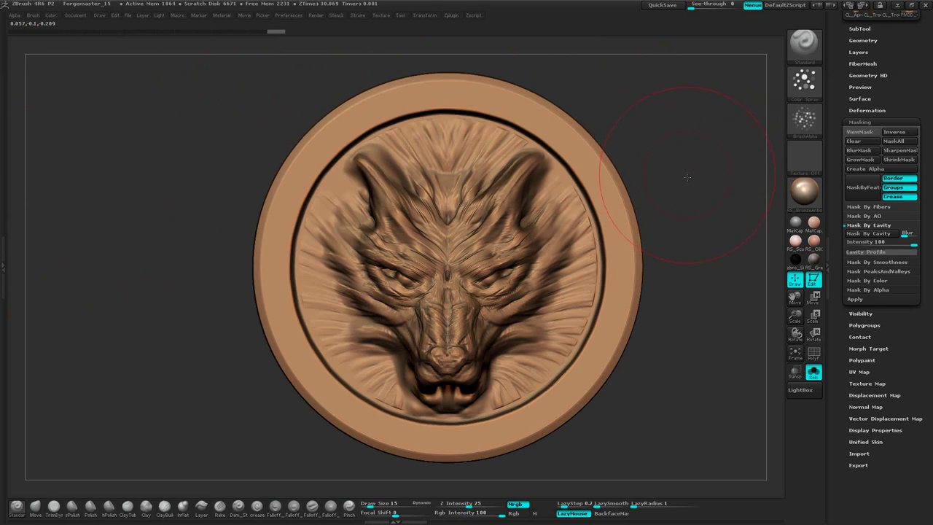
{"action": "key", "text": "space"}
{"action": "key", "text": "space"}
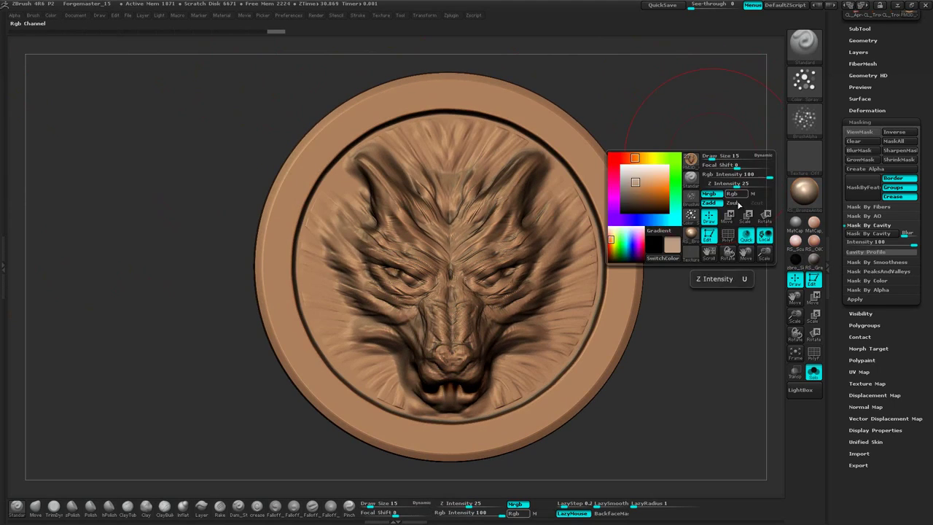
Send the tan RS_BronzeAntique medallion to Photoshop through ZAppLink and update the open TempZAppLinkExport.psd.
{"action": "key", "text": "shift+d"}
{"action": "key", "text": "shift+d"}
{"action": "left_click_drag", "start_coordinate": [712, 117], "coordinate": [700, 138]}
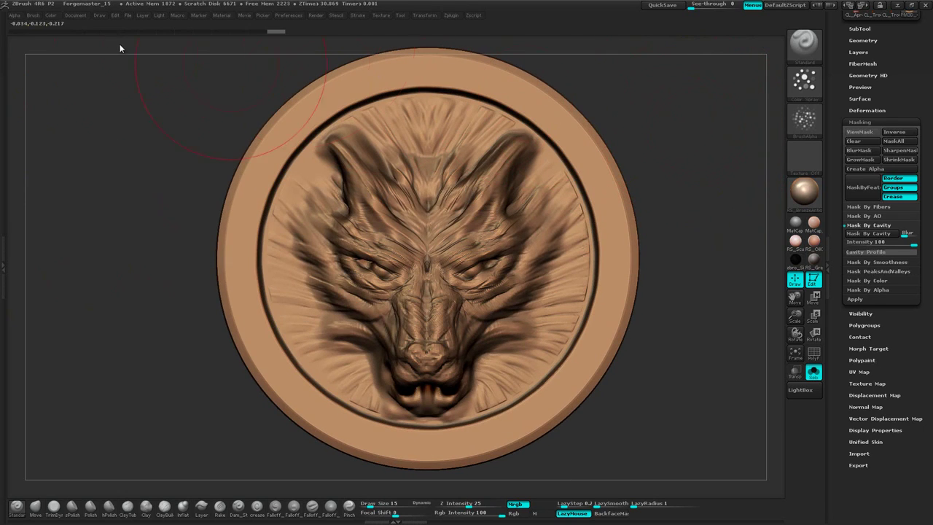
{"action": "left_click", "coordinate": [50, 15]}
{"action": "left_click", "coordinate": [75, 16]}
{"action": "left_click", "coordinate": [108, 56]}
{"action": "left_click", "coordinate": [423, 184]}
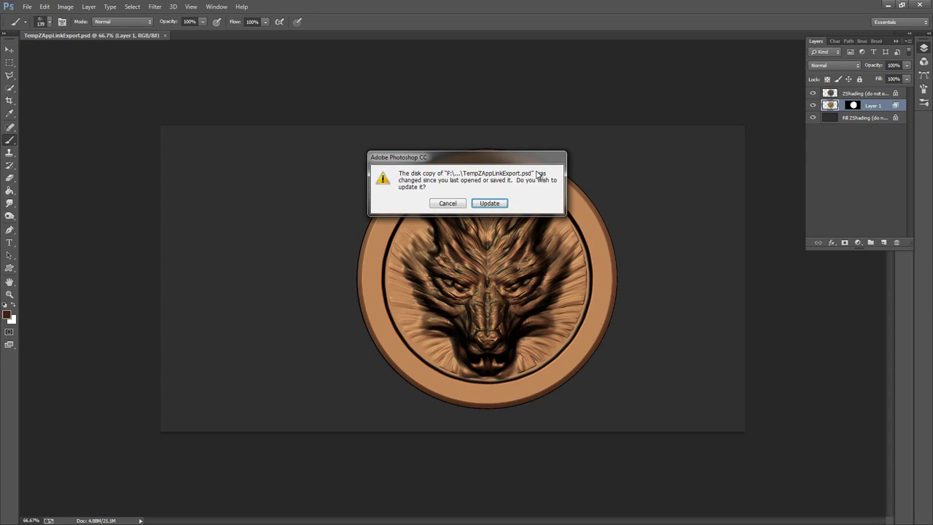
{"action": "left_click", "coordinate": [490, 203]}
Duplicate the ZShading layer with Hard Light blending and merge all visible layers into one.
{"action": "left_click_drag", "start_coordinate": [870, 94], "coordinate": [884, 242]}
{"action": "key", "text": "alt+shift+h"}
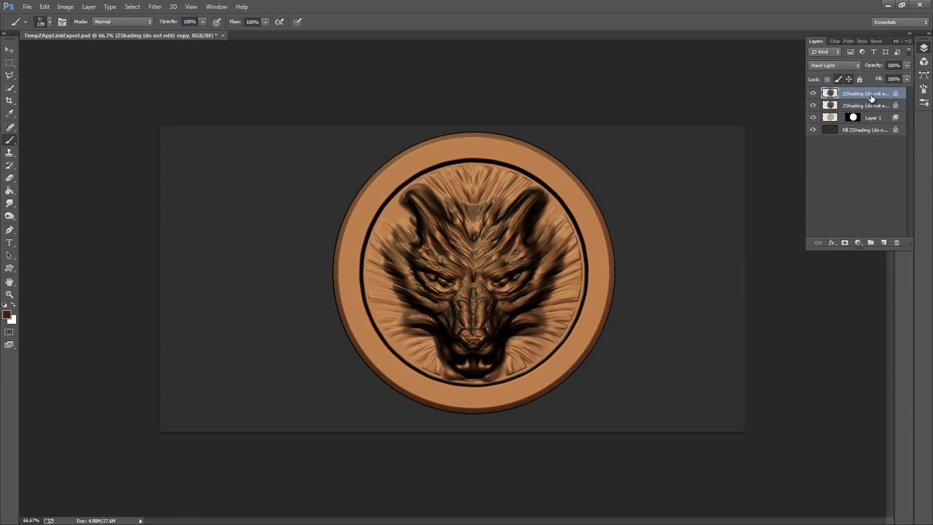
{"action": "right_click", "coordinate": [867, 118]}
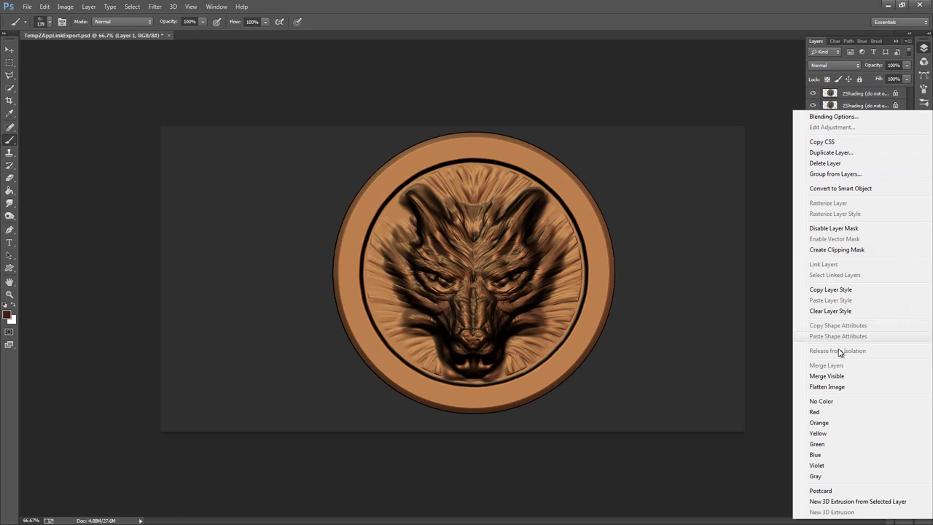
{"action": "left_click", "coordinate": [826, 376]}
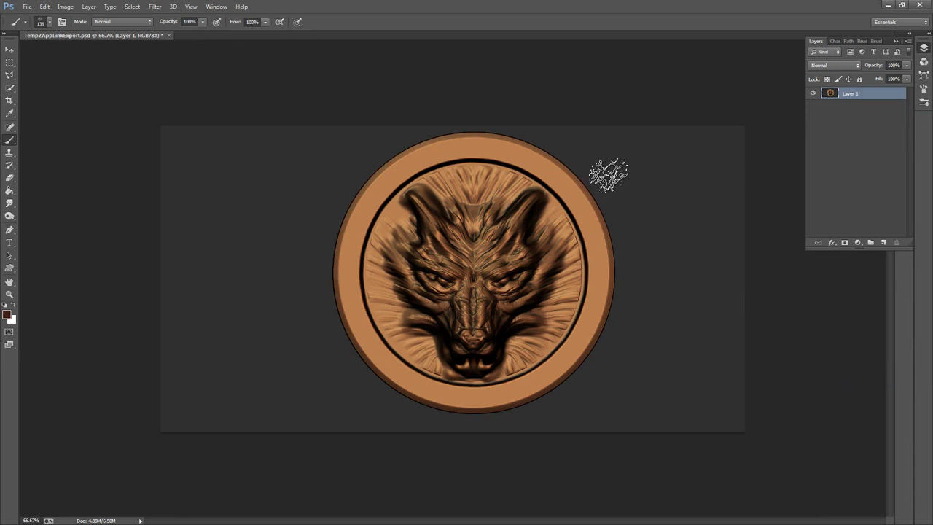
Undo the merge of all visible layers and merge the ZShading copy down into Layer 1, preserving the layer mask.
{"action": "key", "text": "ctrl+z"}
{"action": "right_click", "coordinate": [860, 108]}
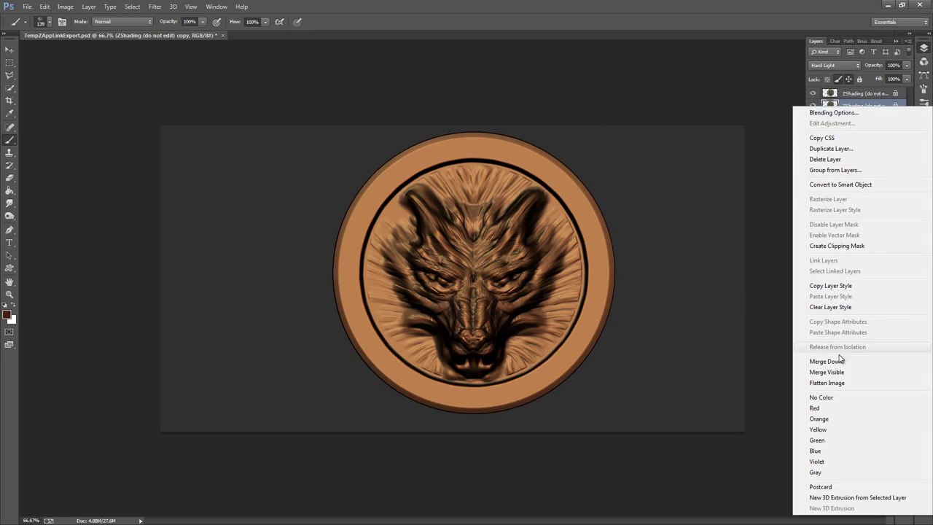
{"action": "left_click", "coordinate": [817, 356]}
{"action": "left_click", "coordinate": [426, 203]}
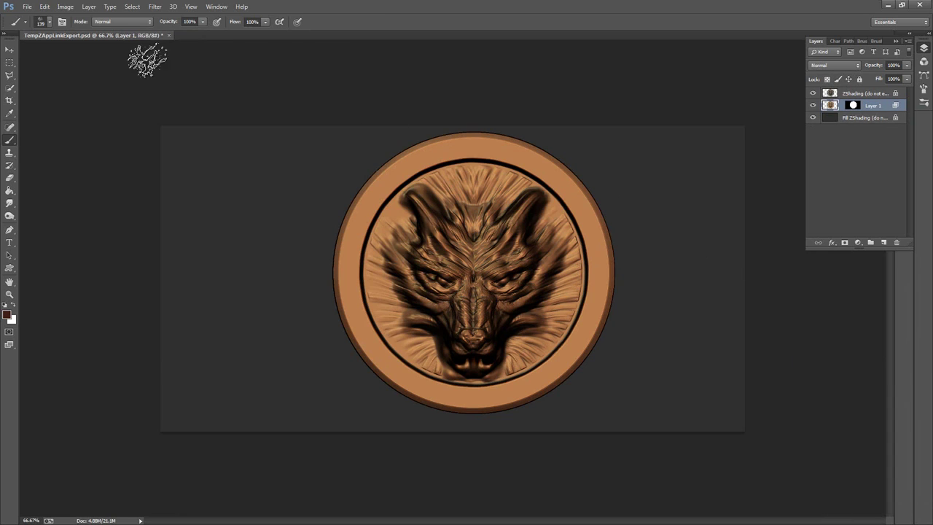
Save TempZAppLinkExport.psd and re-enter ZBrush to pick up the edited front projection onto the medallion.
{"action": "left_click", "coordinate": [26, 11]}
{"action": "left_click", "coordinate": [109, 114]}
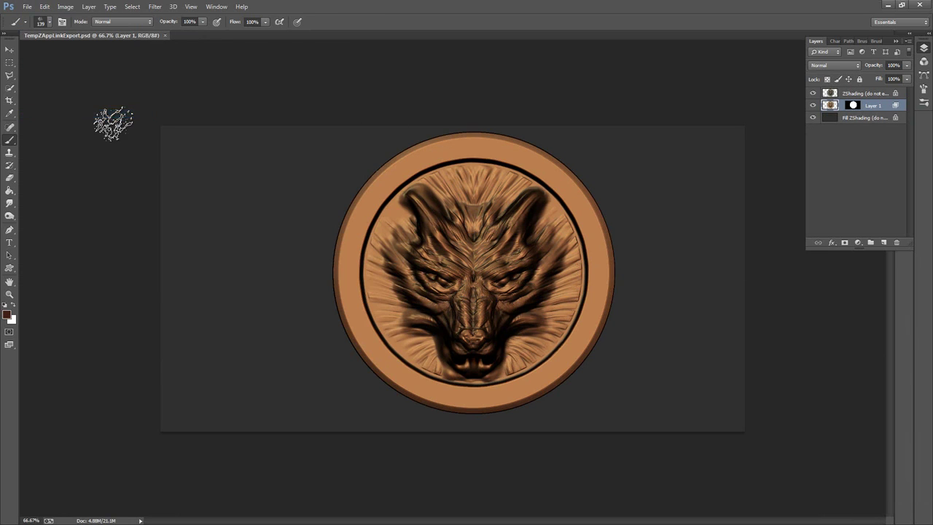
{"action": "left_click", "coordinate": [888, 5]}
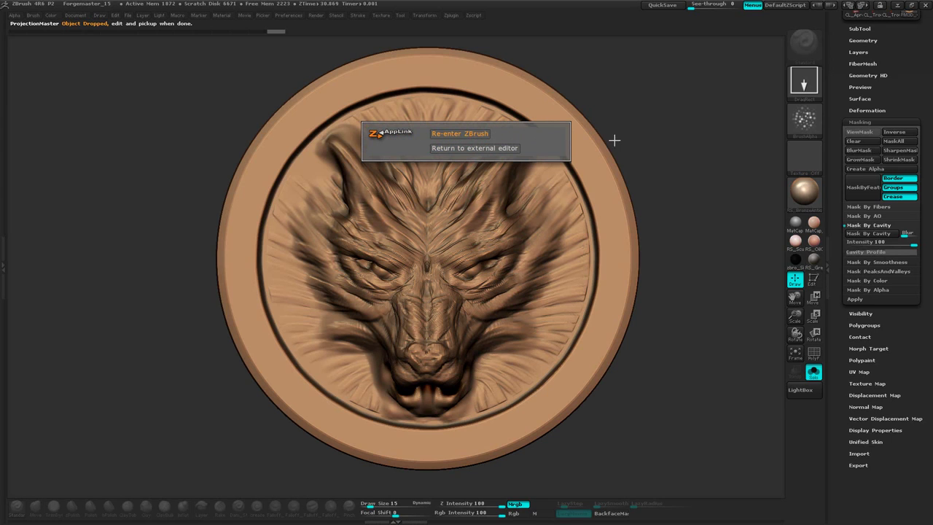
{"action": "left_click", "coordinate": [460, 133]}
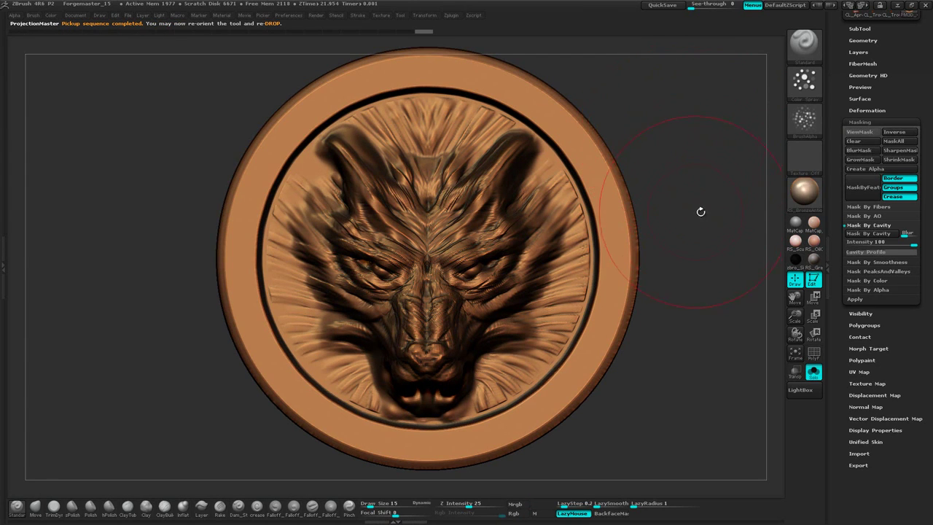
Turn the medallion edge-on with the wolf's snout facing left, drop it to Photoshop through ZAppLink and update the open PSD.
{"action": "mouse_move", "coordinate": [701, 212]}
{"action": "left_mouse_down"}
{"action": "mouse_move", "coordinate": [642, 146]}
{"action": "mouse_move", "coordinate": [681, 143]}
{"action": "mouse_move", "coordinate": [693, 169]}
{"action": "mouse_move", "coordinate": [677, 148]}
{"action": "mouse_move", "coordinate": [693, 138]}
{"action": "mouse_move", "coordinate": [701, 110]}
{"action": "mouse_move", "coordinate": [668, 177]}
{"action": "mouse_move", "coordinate": [650, 178]}
{"action": "left_mouse_up"}
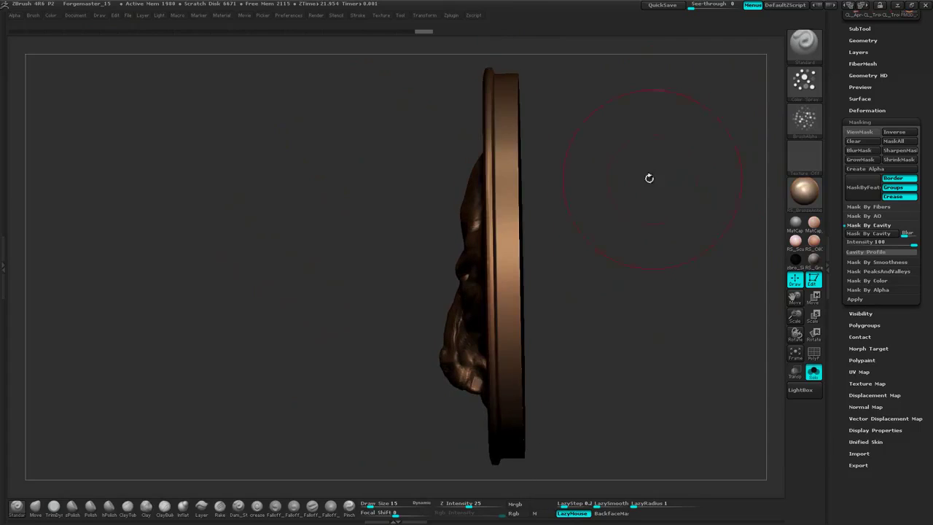
{"action": "left_click", "coordinate": [76, 22]}
{"action": "left_click", "coordinate": [115, 74]}
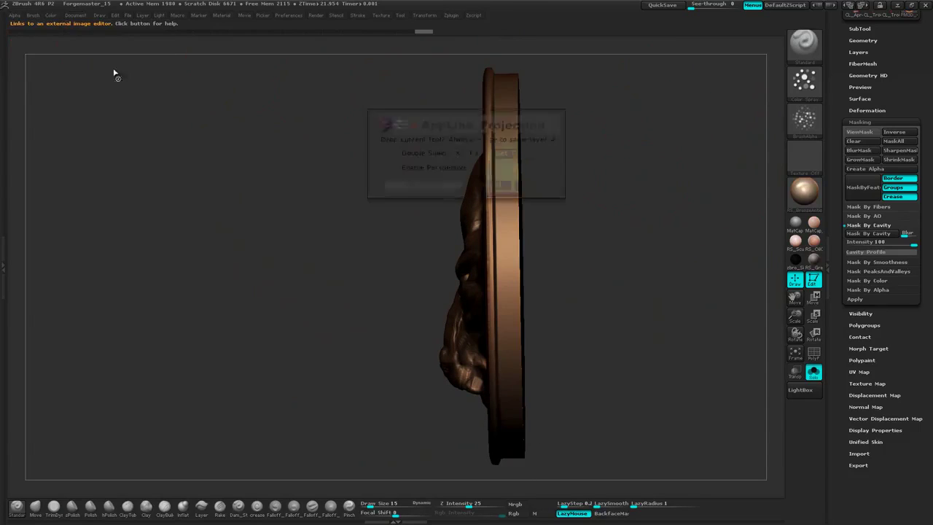
{"action": "left_click", "coordinate": [423, 185]}
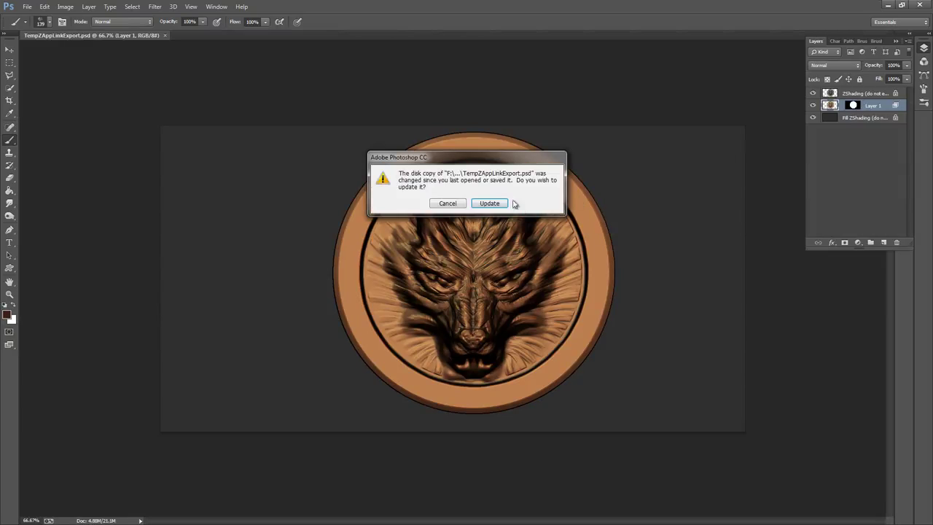
{"action": "left_click", "coordinate": [500, 203]}
Duplicate the ZShading layer of the left-facing side view, place it above Layer 1 and merge it down, preserving the mask.
{"action": "left_click", "coordinate": [873, 95]}
{"action": "left_click_drag", "start_coordinate": [875, 95], "coordinate": [883, 242]}
{"action": "left_click", "coordinate": [867, 106]}
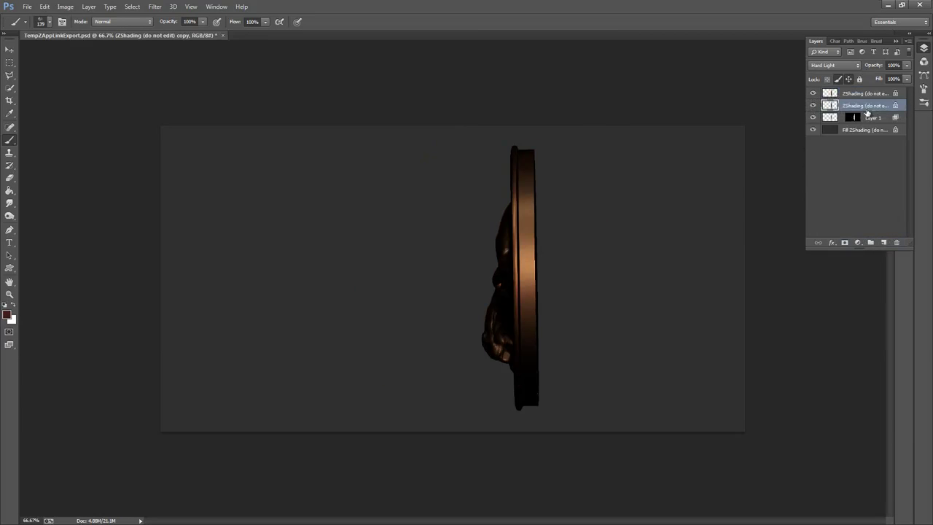
{"action": "right_click", "coordinate": [867, 107]}
{"action": "left_click", "coordinate": [834, 363]}
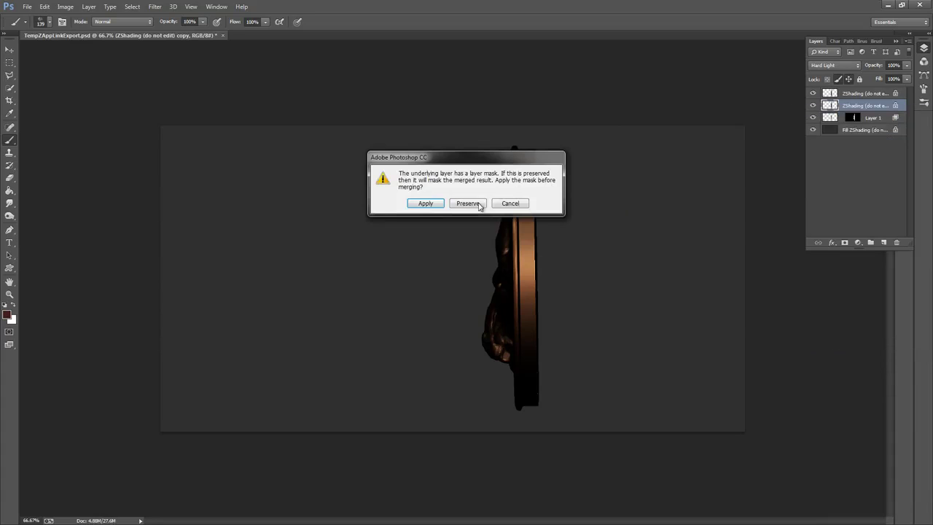
{"action": "left_click", "coordinate": [481, 208]}
Save the side-view PSD and return to ZBrush to pick up its projection onto the medallion.
{"action": "left_click", "coordinate": [27, 8]}
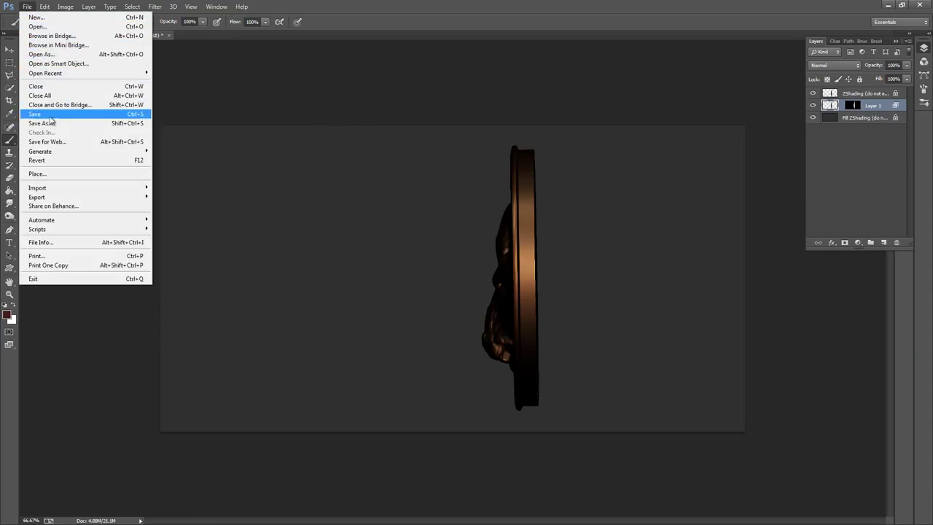
{"action": "left_click", "coordinate": [36, 114]}
{"action": "left_click", "coordinate": [886, 6]}
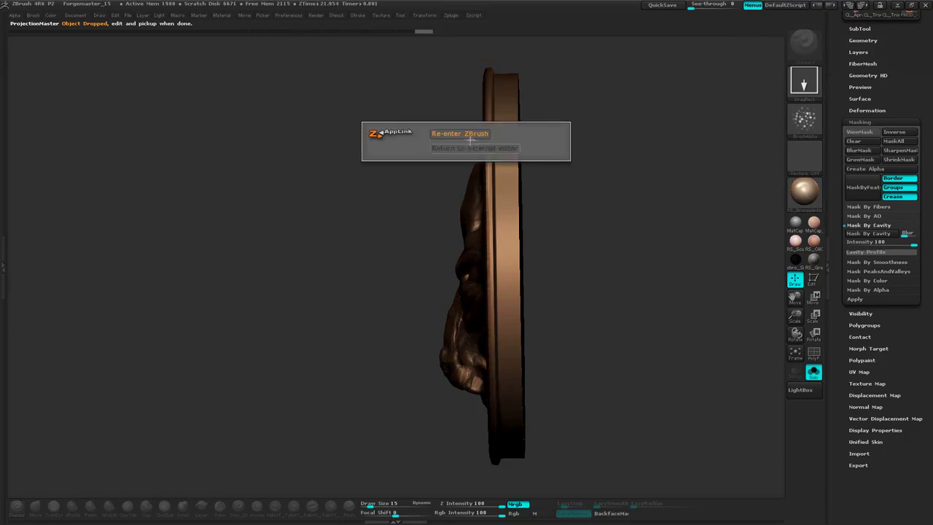
{"action": "left_click", "coordinate": [421, 185]}
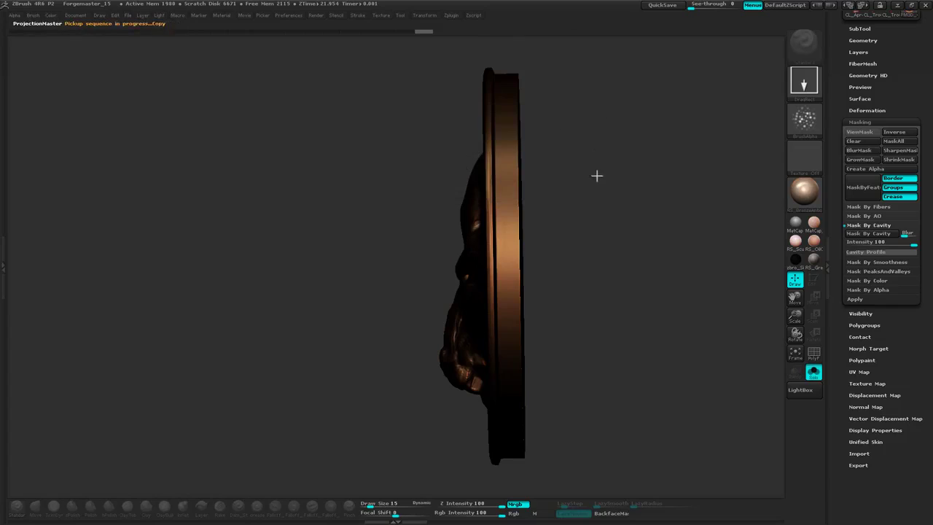
Turn the medallion to its opposite edge-on view, drop it to Photoshop through ZAppLink and update the open PSD.
{"action": "mouse_move", "coordinate": [587, 184]}
{"action": "left_mouse_down"}
{"action": "mouse_move", "coordinate": [652, 159]}
{"action": "mouse_move", "coordinate": [639, 129]}
{"action": "mouse_move", "coordinate": [662, 138]}
{"action": "left_mouse_up"}
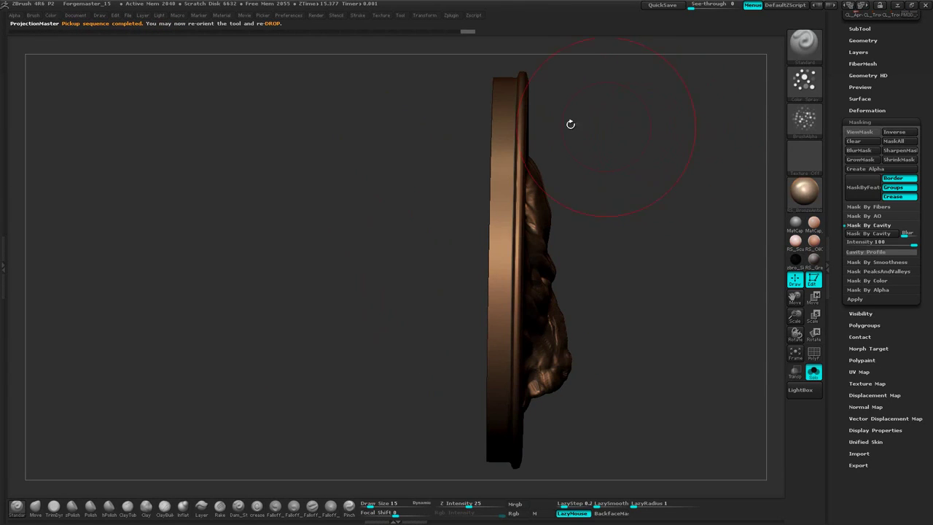
{"action": "left_click", "coordinate": [51, 16]}
{"action": "left_click", "coordinate": [75, 15]}
{"action": "left_click", "coordinate": [98, 56]}
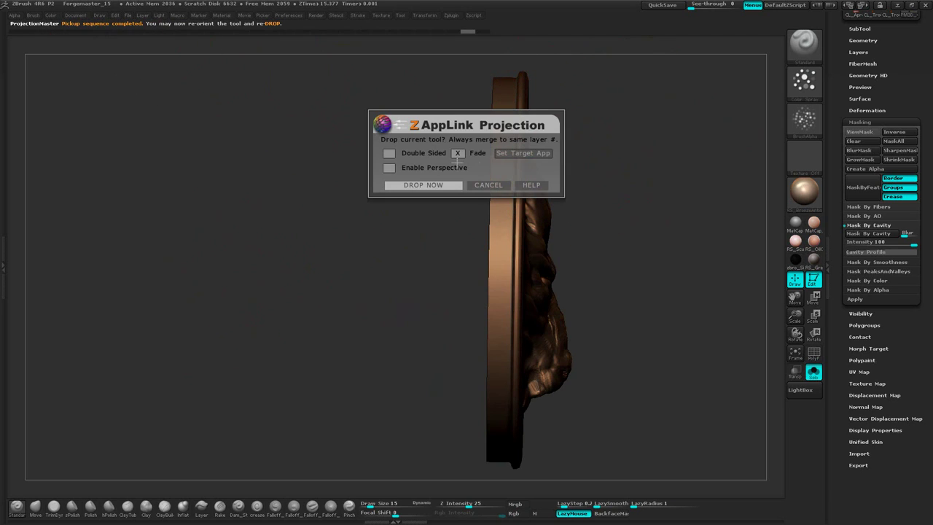
{"action": "left_click", "coordinate": [423, 186]}
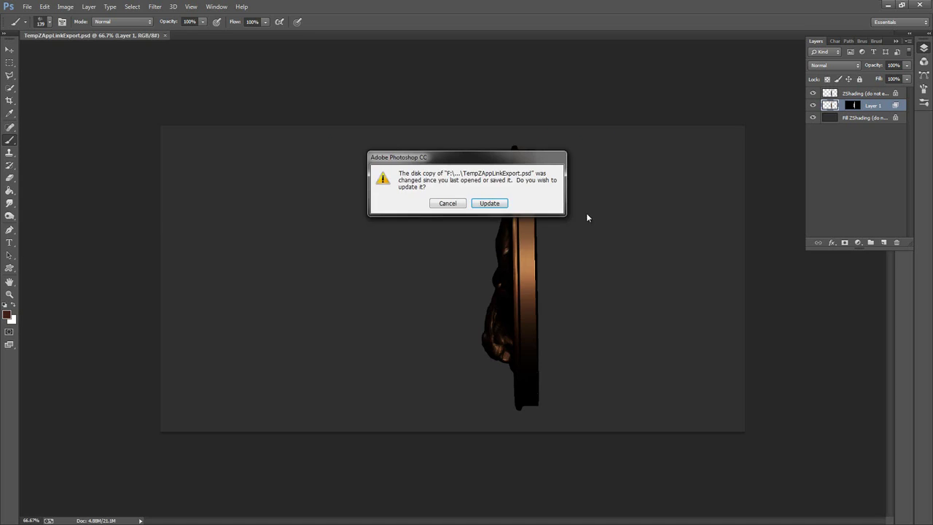
{"action": "left_click", "coordinate": [490, 203]}
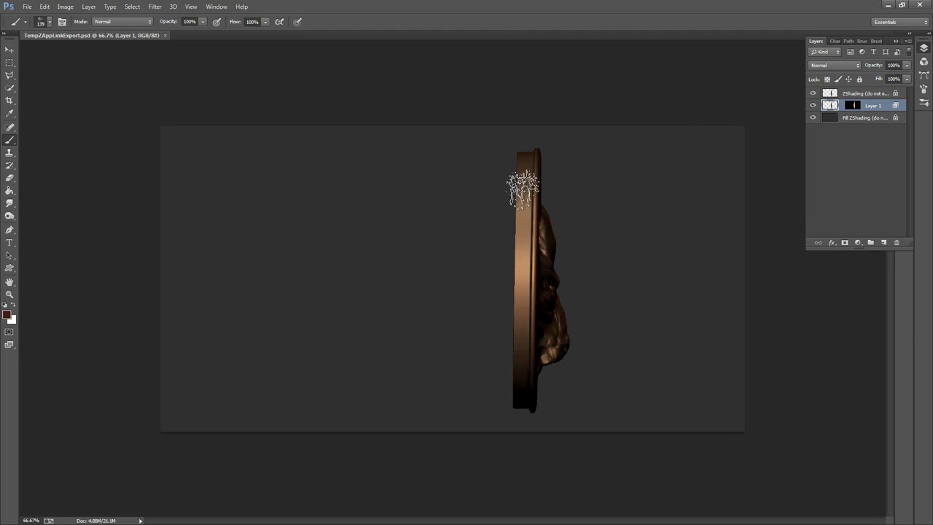
Duplicate the opposite side view's ZShading layer, place it above Layer 1 and merge it down with the layer mask preserved.
{"action": "left_click_drag", "start_coordinate": [873, 94], "coordinate": [883, 242]}
{"action": "left_click_drag", "start_coordinate": [875, 94], "coordinate": [873, 109]}
{"action": "right_click", "coordinate": [871, 107]}
{"action": "left_click", "coordinate": [824, 363]}
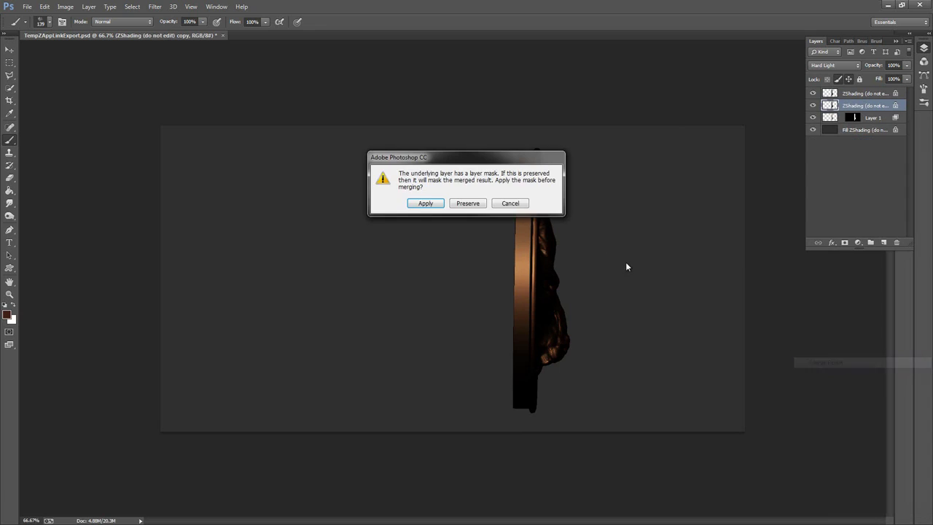
{"action": "left_click", "coordinate": [468, 203]}
Save the opposite side view's PSD and re-enter ZBrush to accept the edited projection.
{"action": "left_click", "coordinate": [26, 7]}
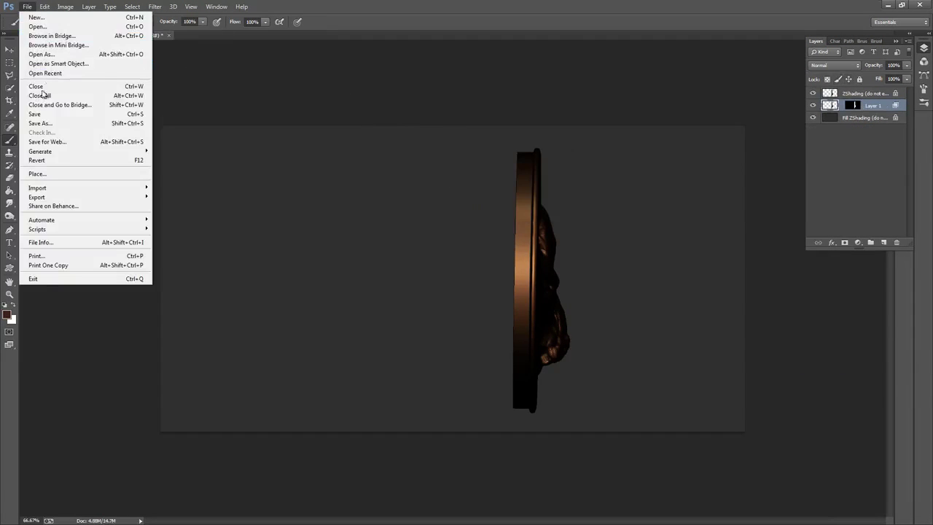
{"action": "left_click", "coordinate": [40, 114]}
{"action": "left_click", "coordinate": [887, 6]}
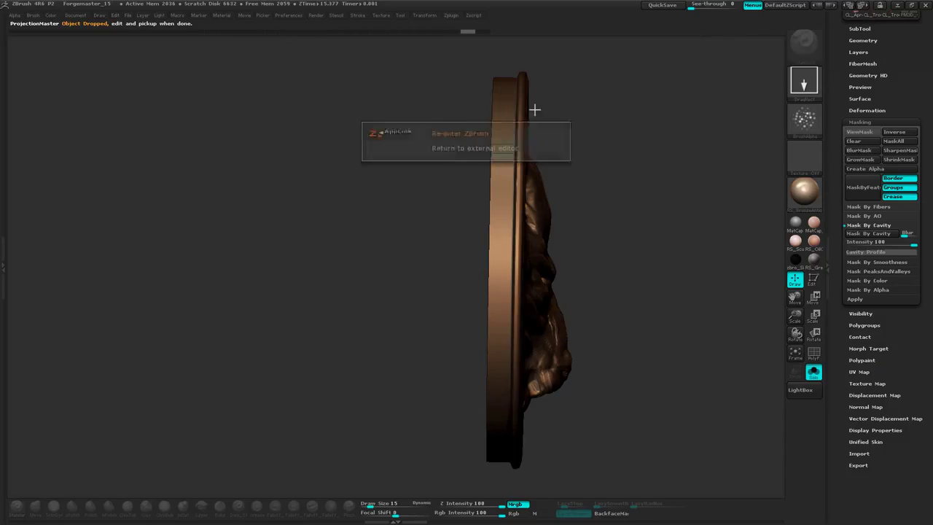
{"action": "left_click", "coordinate": [448, 184]}
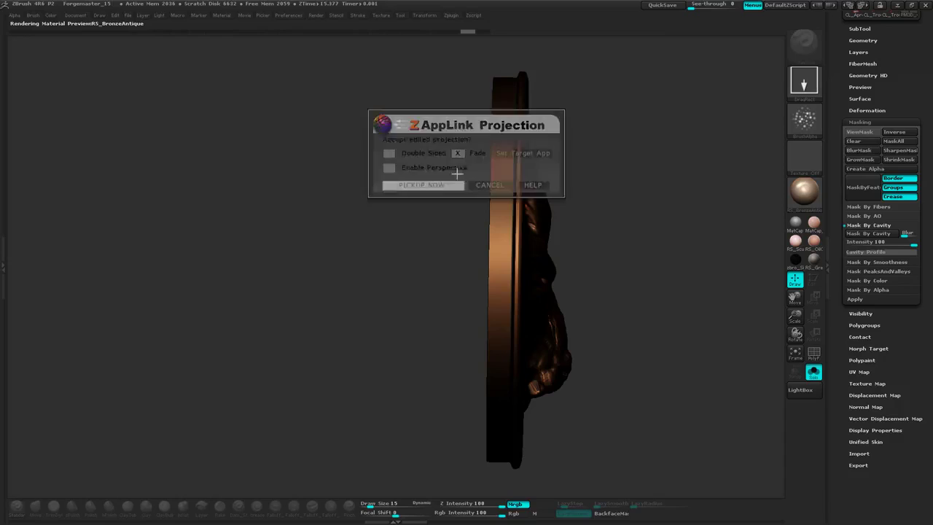
Turn the medallion to the front and fill it with the SkinShade4 material only, using the M channel.
{"action": "left_click_drag", "start_coordinate": [637, 147], "coordinate": [695, 208]}
{"action": "left_click", "coordinate": [795, 201]}
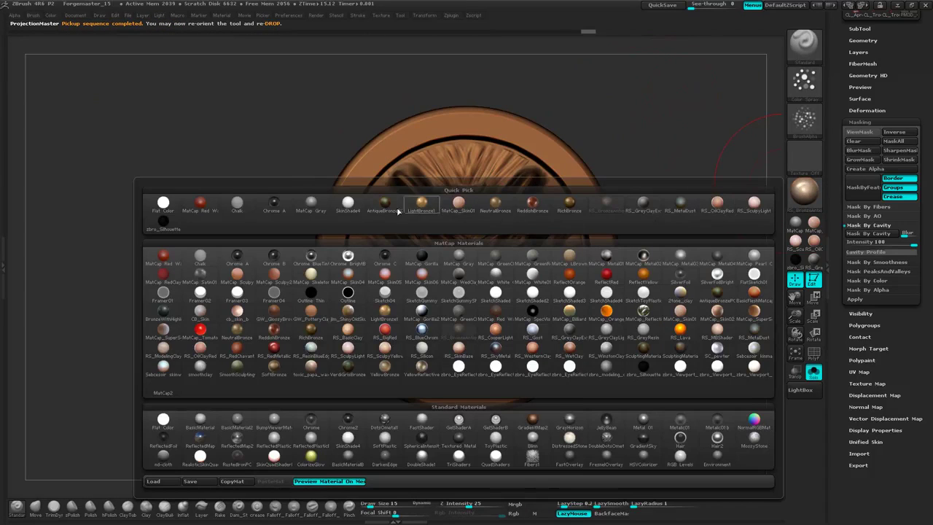
{"action": "left_click", "coordinate": [351, 208]}
{"action": "key", "text": "space"}
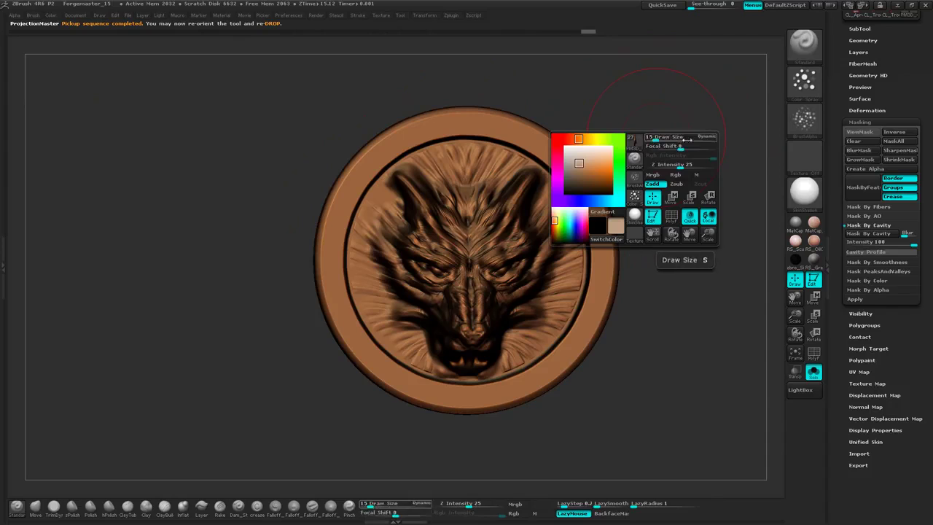
{"action": "left_click", "coordinate": [699, 179]}
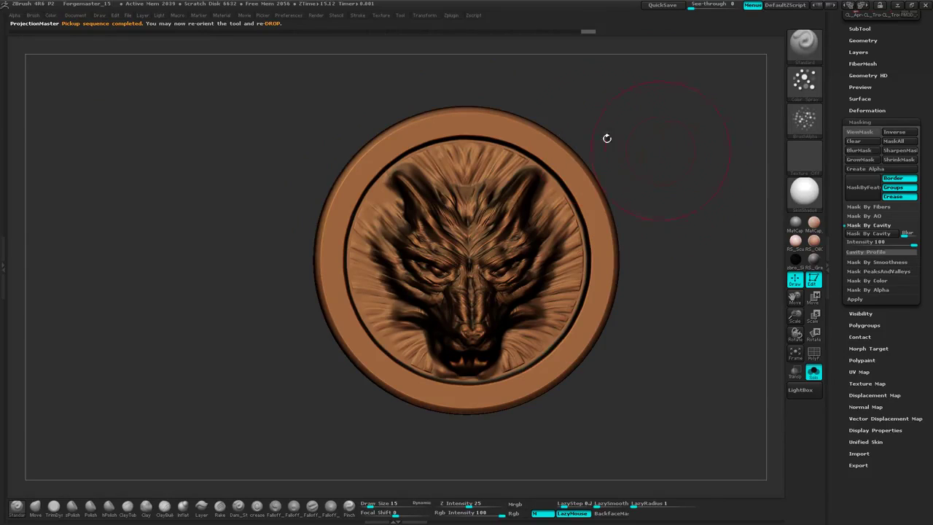
{"action": "left_click", "coordinate": [50, 15]}
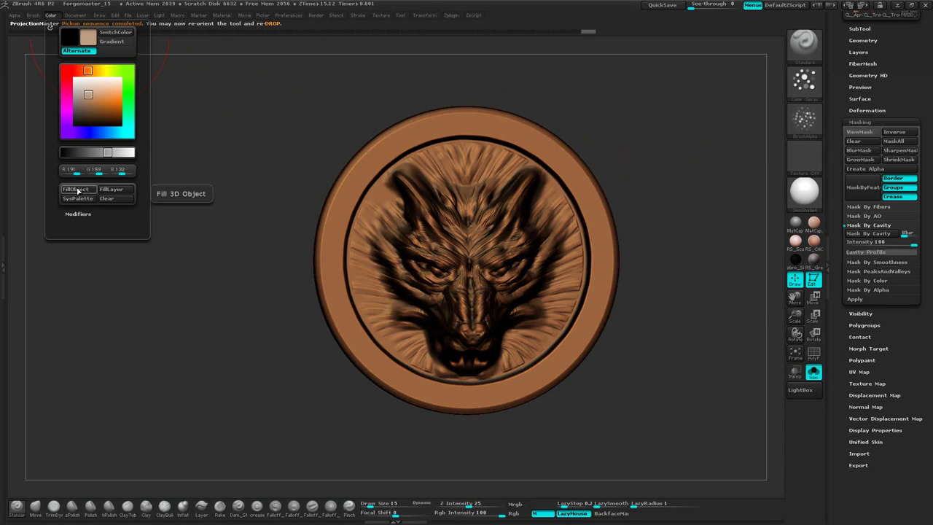
{"action": "left_click", "coordinate": [76, 189]}
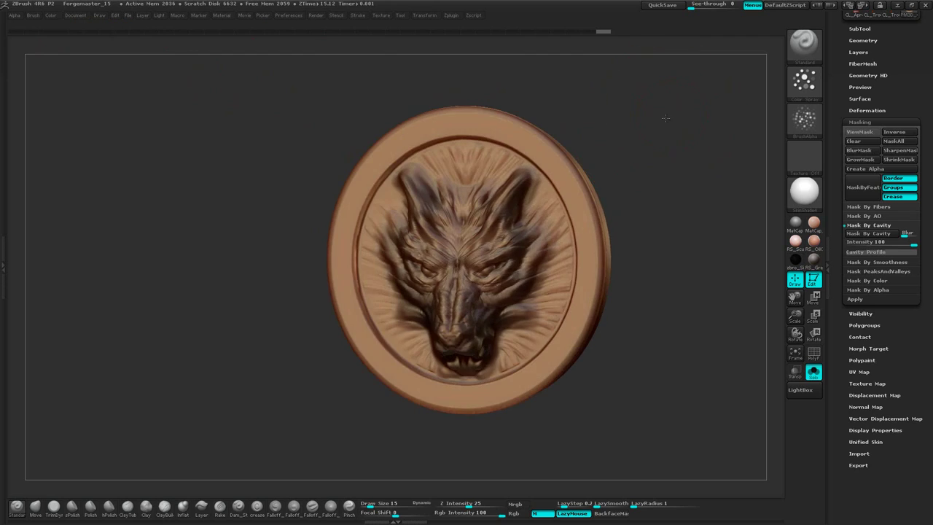
Examine the baked shading on the medallion up close and open SkinShade4's Wax Modifiers.
{"action": "left_click_drag", "start_coordinate": [644, 123], "coordinate": [201, 221]}
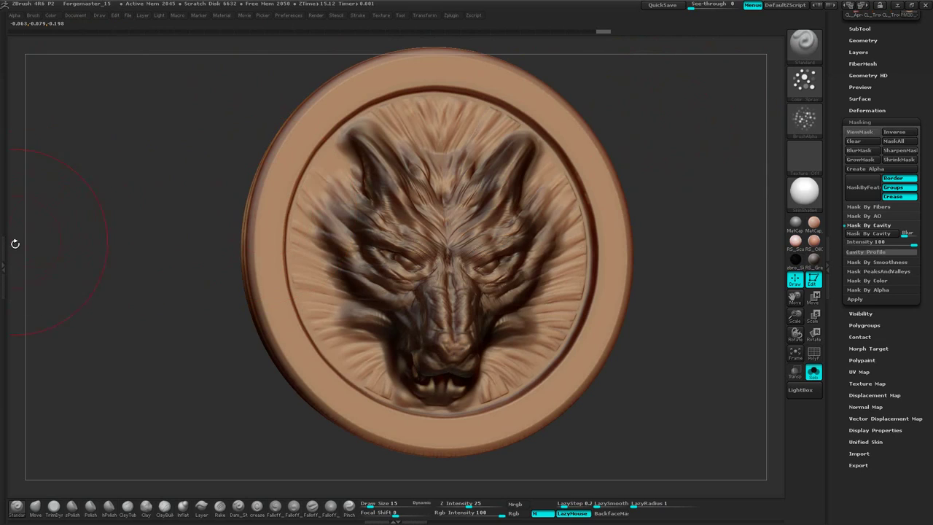
{"action": "left_click", "coordinate": [221, 16]}
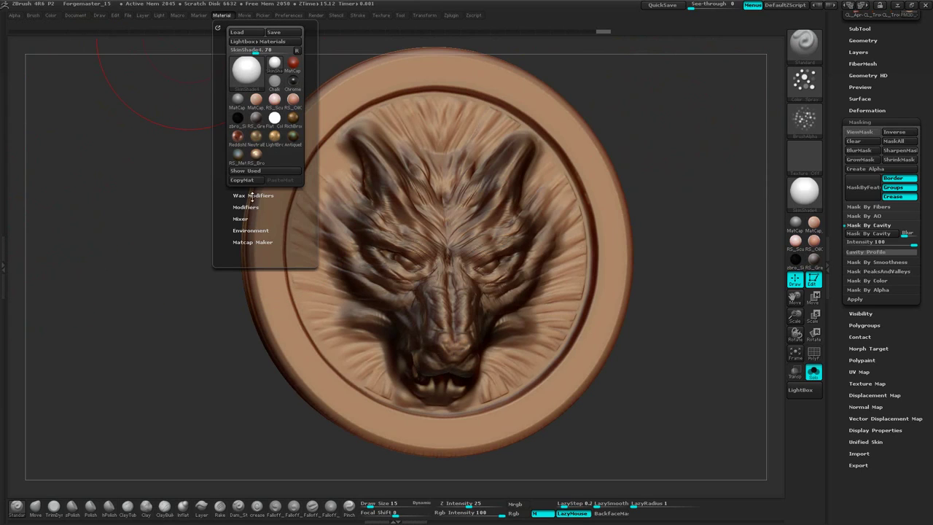
{"action": "left_click", "coordinate": [251, 195]}
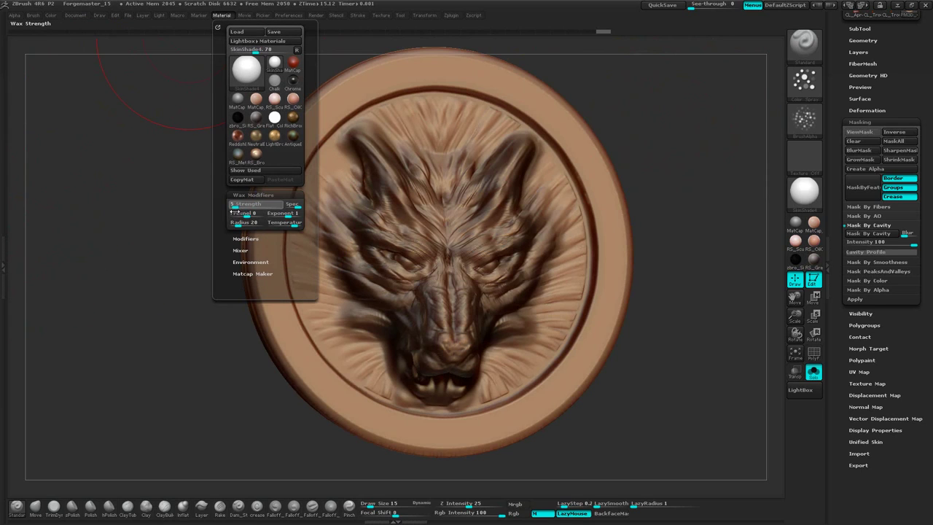
{"action": "mouse_move", "coordinate": [675, 127]}
{"action": "left_mouse_down"}
{"action": "mouse_move", "coordinate": [661, 152]}
{"action": "mouse_move", "coordinate": [673, 143]}
{"action": "mouse_move", "coordinate": [628, 157]}
{"action": "mouse_move", "coordinate": [665, 156]}
{"action": "mouse_move", "coordinate": [653, 160]}
{"action": "mouse_move", "coordinate": [656, 110]}
{"action": "mouse_move", "coordinate": [635, 97]}
{"action": "mouse_move", "coordinate": [668, 162]}
{"action": "mouse_move", "coordinate": [643, 141]}
{"action": "mouse_move", "coordinate": [643, 183]}
{"action": "left_mouse_up"}
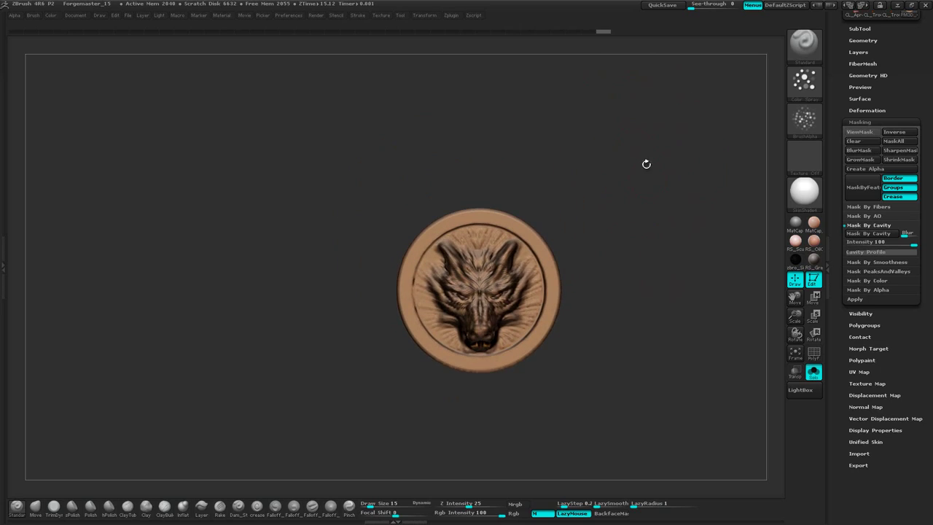
Turn off Solo mode to view the medallion on the character's belt, and isolate the medallion again.
{"action": "left_click", "coordinate": [813, 372]}
{"action": "left_click_drag", "start_coordinate": [750, 190], "coordinate": [770, 177], "text": "alt"}
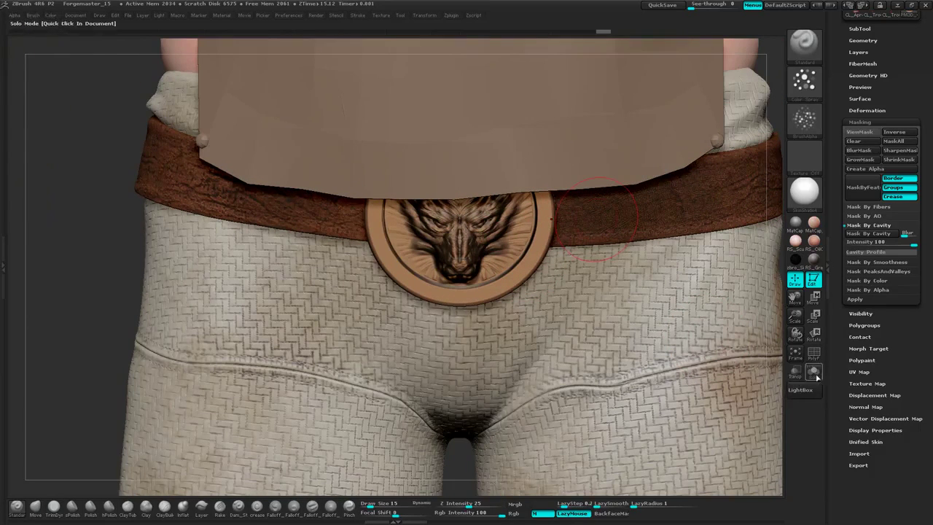
{"action": "left_click", "coordinate": [814, 372]}
{"action": "left_click_drag", "start_coordinate": [720, 267], "coordinate": [668, 264]}
{"action": "left_click_drag", "start_coordinate": [687, 188], "coordinate": [583, 212]}
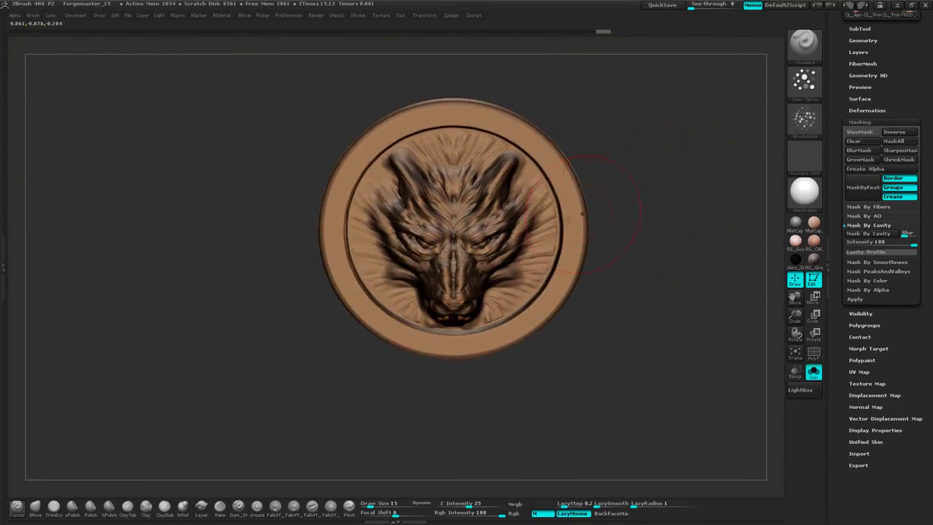
Set the brush to paint Rgb only and spray dark speckles over the medallion's lower-right rim and background.
{"action": "key", "text": "space"}
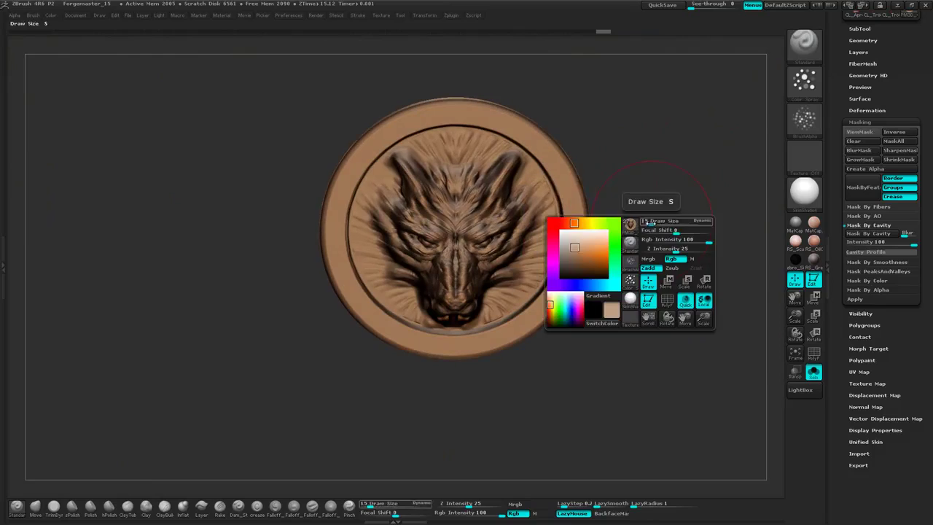
{"action": "left_click", "coordinate": [572, 268]}
{"action": "mouse_move", "coordinate": [572, 267]}
{"action": "left_mouse_down"}
{"action": "mouse_move", "coordinate": [543, 281]}
{"action": "mouse_move", "coordinate": [544, 299]}
{"action": "left_mouse_up"}
{"action": "key", "text": "space"}
{"action": "left_click", "coordinate": [618, 275]}
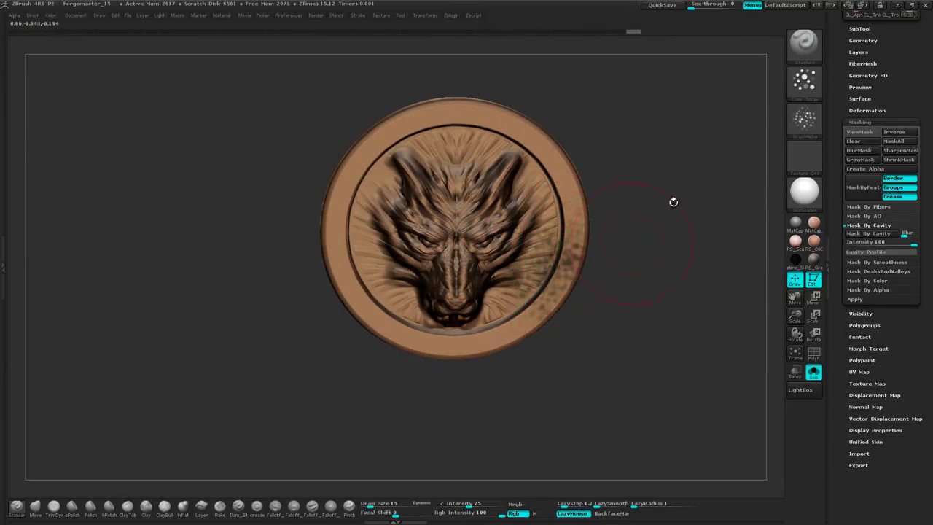
Switch the spray brush's alpha to the pattern of thin vertical irregular streaks.
{"action": "left_click", "coordinate": [806, 110]}
{"action": "left_click", "coordinate": [493, 265]}
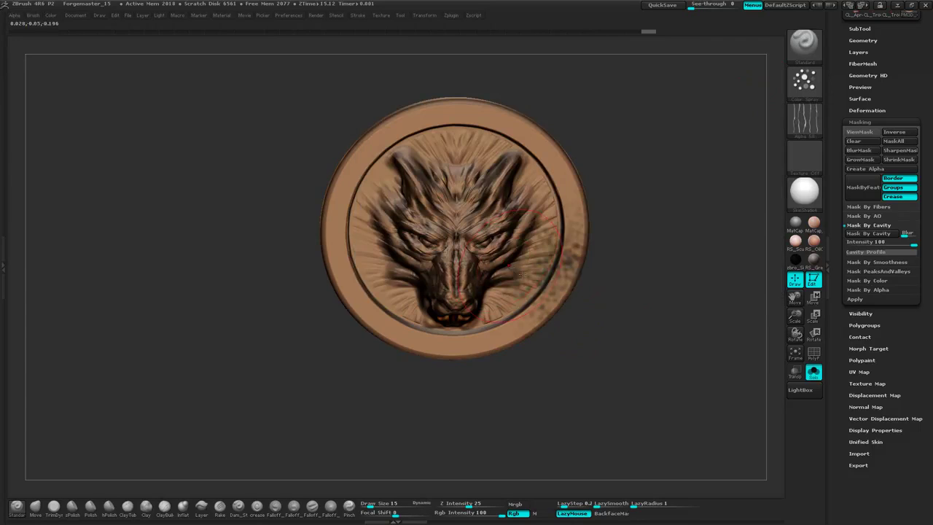
Spray the streak pattern over the medallion's lower-right rim and a cracked-cell alpha pattern along its left rim.
{"action": "left_click_drag", "start_coordinate": [568, 293], "coordinate": [568, 351]}
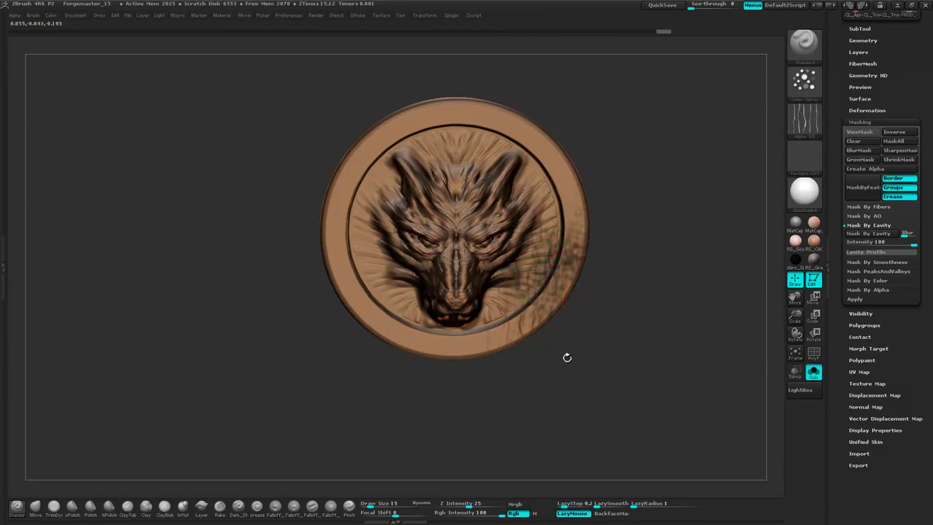
{"action": "left_click", "coordinate": [805, 117]}
{"action": "left_click", "coordinate": [626, 257]}
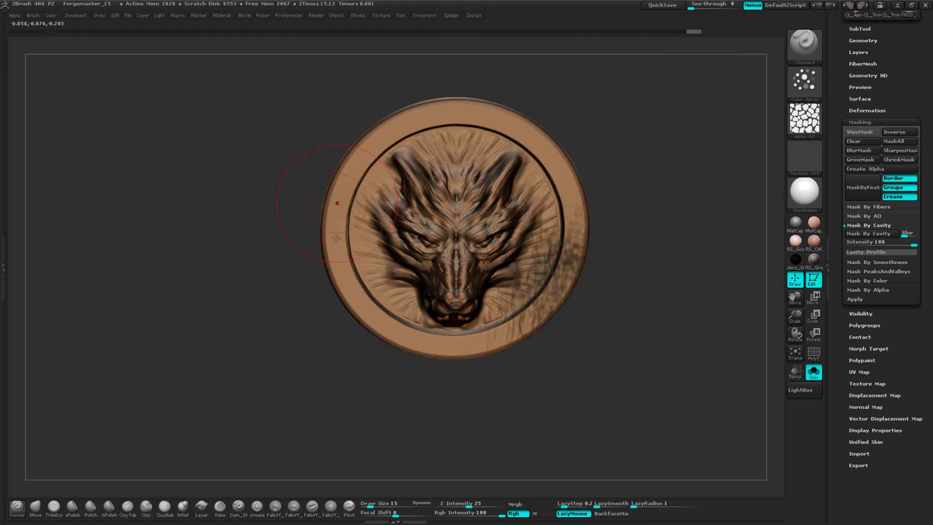
{"action": "left_click_drag", "start_coordinate": [346, 287], "coordinate": [356, 325]}
{"action": "left_click_drag", "start_coordinate": [667, 99], "coordinate": [716, 117]}
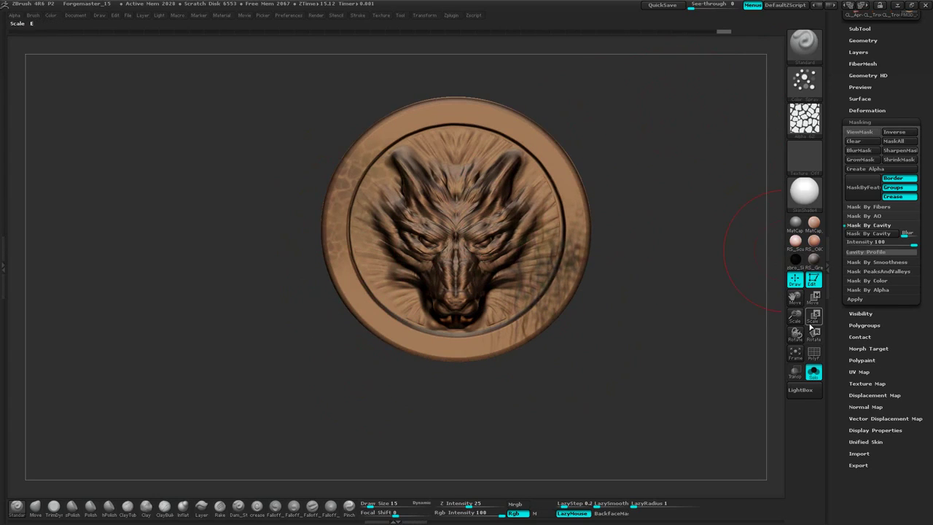
Turn off Solo mode and examine the painted medallion on the belt, both close up and on the whole character.
{"action": "left_click", "coordinate": [813, 372]}
{"action": "left_click_drag", "start_coordinate": [776, 230], "coordinate": [755, 218], "text": "alt"}
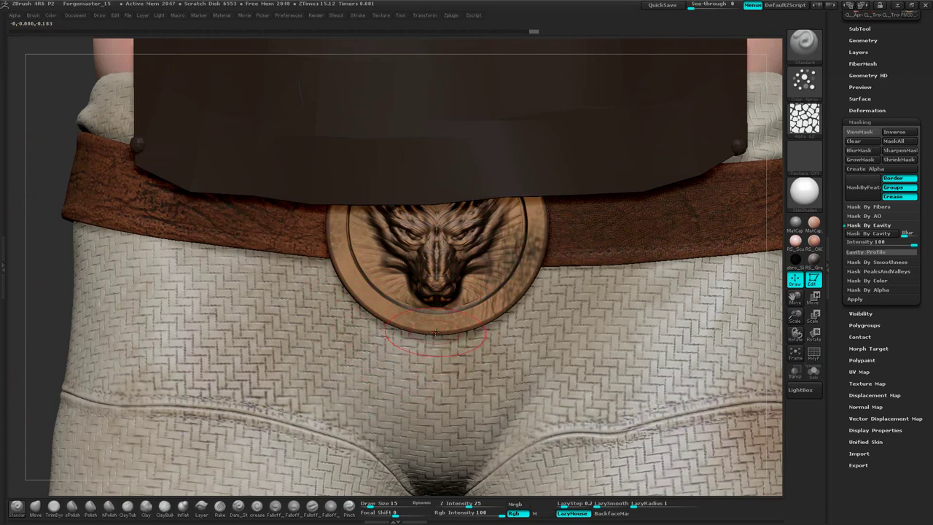
{"action": "left_click_drag", "start_coordinate": [776, 158], "coordinate": [763, 214], "text": "alt"}
{"action": "mouse_move", "coordinate": [775, 156]}
{"action": "left_mouse_down"}
{"action": "mouse_move", "coordinate": [744, 119]}
{"action": "mouse_move", "coordinate": [722, 120]}
{"action": "left_mouse_up"}
{"action": "left_click_drag", "start_coordinate": [501, 243], "coordinate": [503, 284]}
{"action": "left_click_drag", "start_coordinate": [274, 109], "coordinate": [744, 166]}
{"action": "left_click_drag", "start_coordinate": [778, 92], "coordinate": [641, 94], "text": "alt"}
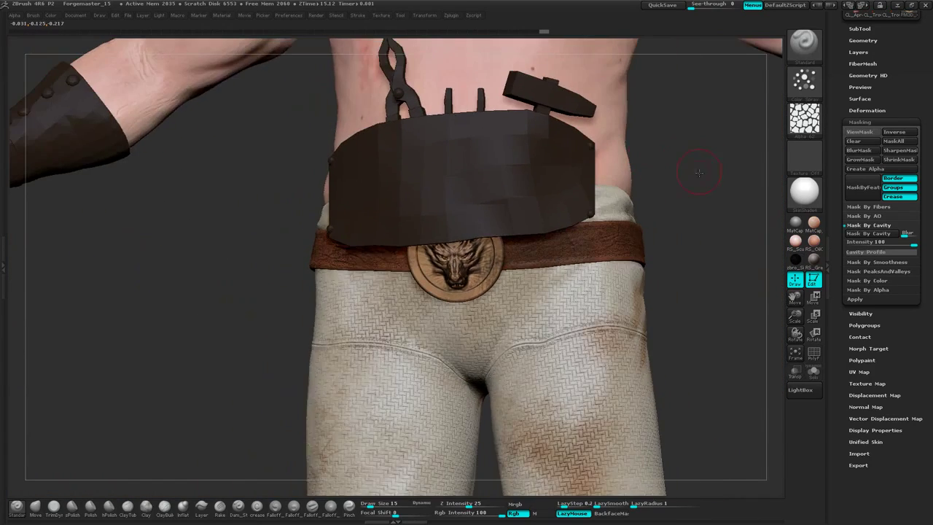
{"action": "mouse_move", "coordinate": [675, 175]}
{"action": "left_mouse_down"}
{"action": "mouse_move", "coordinate": [680, 195]}
{"action": "mouse_move", "coordinate": [647, 246]}
{"action": "mouse_move", "coordinate": [655, 271]}
{"action": "mouse_move", "coordinate": [663, 240]}
{"action": "mouse_move", "coordinate": [620, 325]}
{"action": "mouse_move", "coordinate": [640, 348]}
{"action": "mouse_move", "coordinate": [635, 236]}
{"action": "mouse_move", "coordinate": [629, 309]}
{"action": "mouse_move", "coordinate": [657, 219]}
{"action": "mouse_move", "coordinate": [655, 274]}
{"action": "mouse_move", "coordinate": [688, 250]}
{"action": "mouse_move", "coordinate": [677, 204]}
{"action": "mouse_move", "coordinate": [704, 213]}
{"action": "mouse_move", "coordinate": [663, 219]}
{"action": "mouse_move", "coordinate": [635, 208]}
{"action": "mouse_move", "coordinate": [640, 219]}
{"action": "mouse_move", "coordinate": [672, 178]}
{"action": "left_mouse_up"}
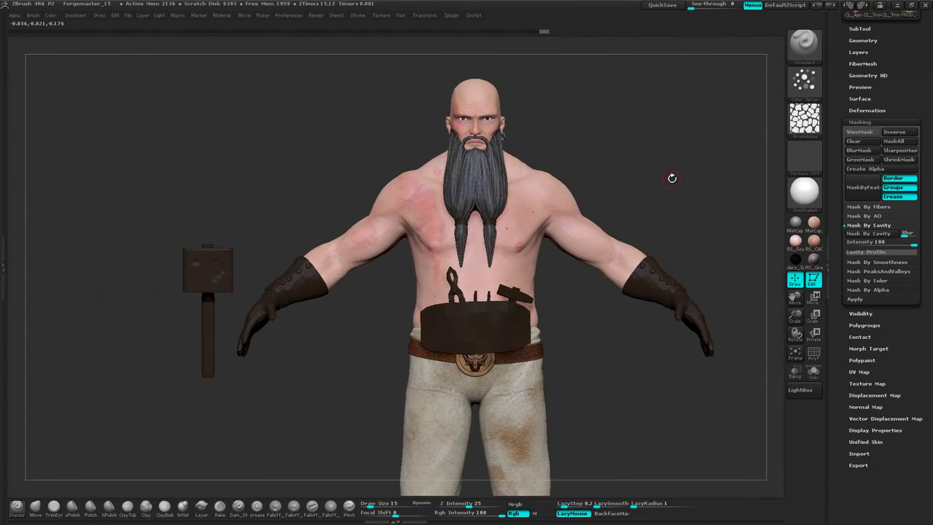
Close the masking settings and make the hidden Apron1_1 subtool visible in the subtool list.
{"action": "left_click", "coordinate": [872, 121]}
{"action": "left_click_drag", "start_coordinate": [904, 79], "coordinate": [864, 192]}
{"action": "left_click", "coordinate": [863, 191]}
{"action": "left_click_drag", "start_coordinate": [930, 184], "coordinate": [930, 122]}
{"action": "left_click", "coordinate": [861, 153]}
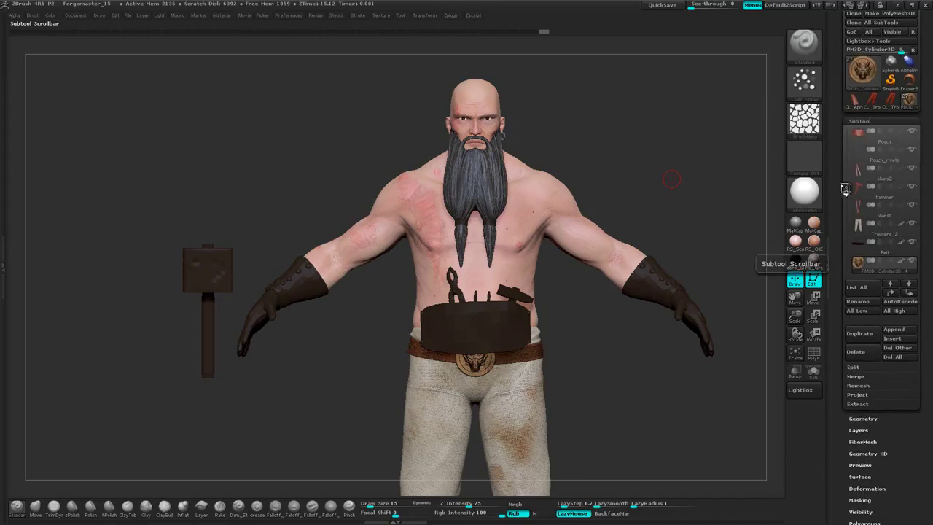
{"action": "left_click_drag", "start_coordinate": [847, 190], "coordinate": [847, 175]}
{"action": "left_click", "coordinate": [913, 133]}
Select the apron as the active subtool and raise it by one subdivision level.
{"action": "left_click_drag", "start_coordinate": [679, 183], "coordinate": [627, 407], "text": "alt"}
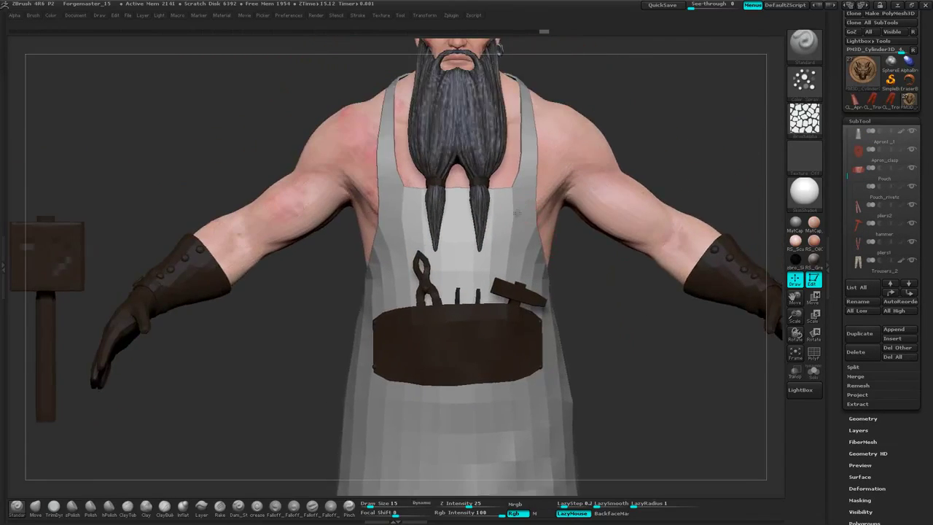
{"action": "left_click", "coordinate": [512, 215], "text": "alt"}
{"action": "left_click_drag", "start_coordinate": [646, 133], "coordinate": [655, 155], "text": "alt"}
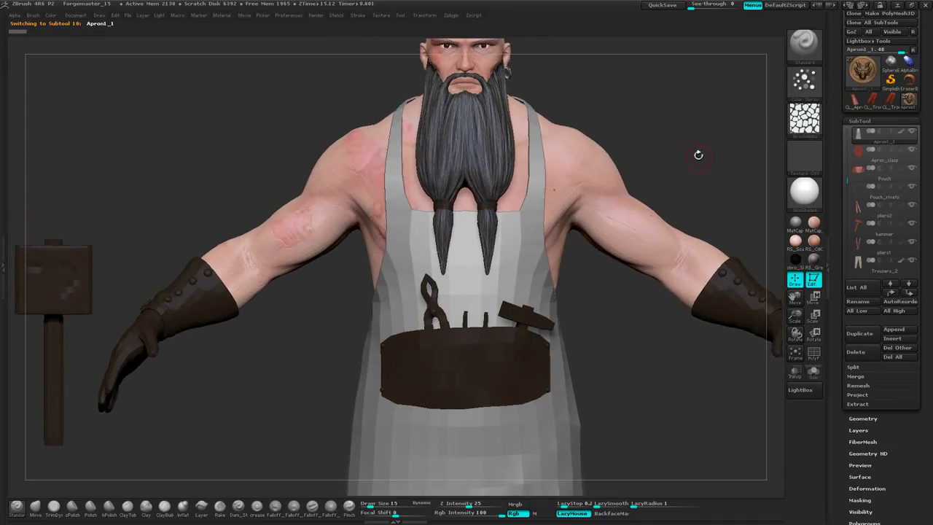
{"action": "right_click", "coordinate": [703, 120]}
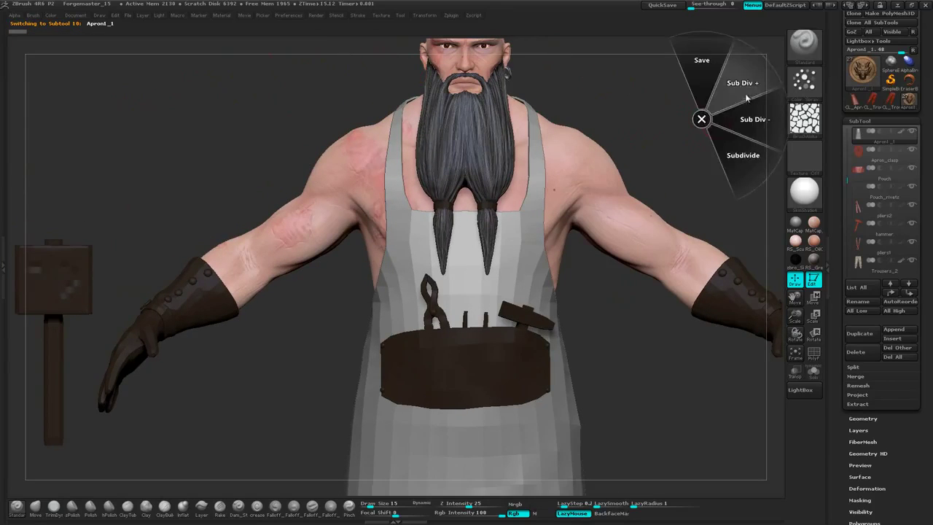
{"action": "left_click", "coordinate": [746, 97]}
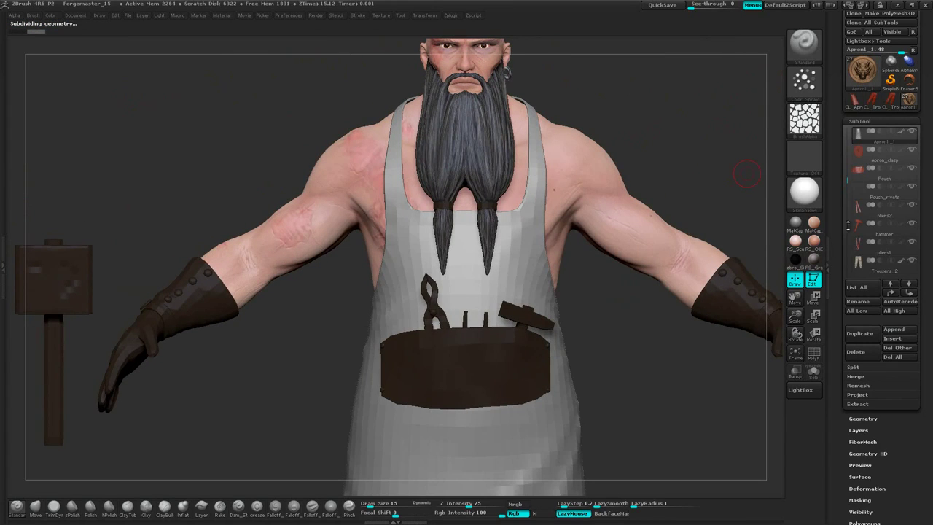
Use SubTool Master to set all visible subtools to their lowest subdivision level.
{"action": "left_click_drag", "start_coordinate": [848, 180], "coordinate": [863, 77]}
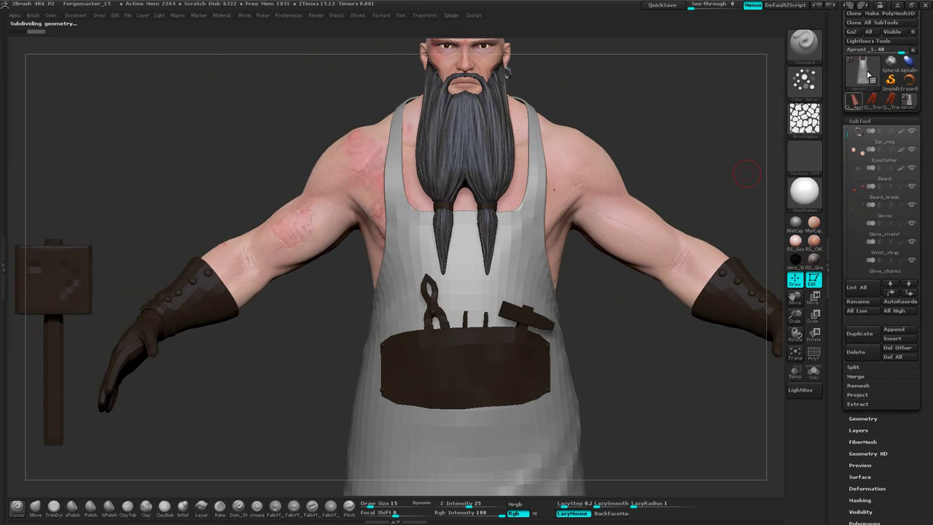
{"action": "left_click_drag", "start_coordinate": [923, 38], "coordinate": [924, 96]}
{"action": "left_click", "coordinate": [851, 40]}
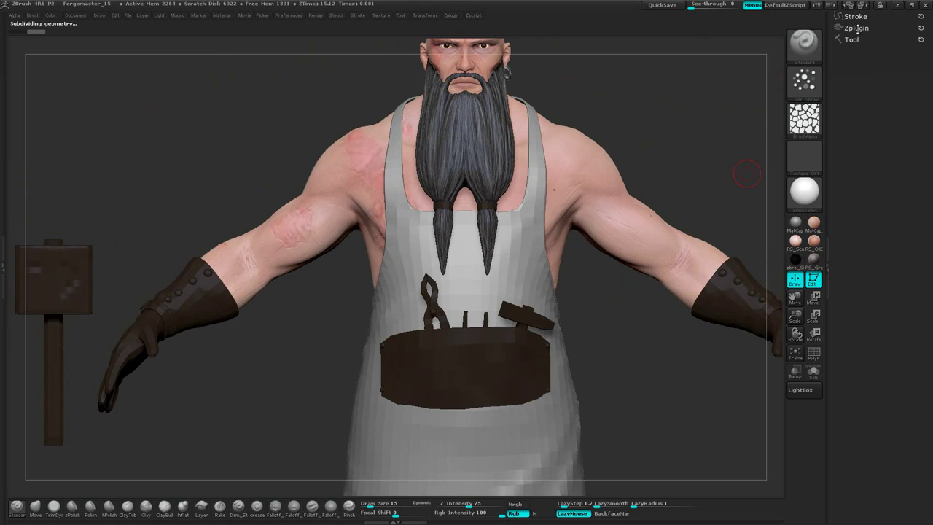
{"action": "left_click", "coordinate": [858, 27]}
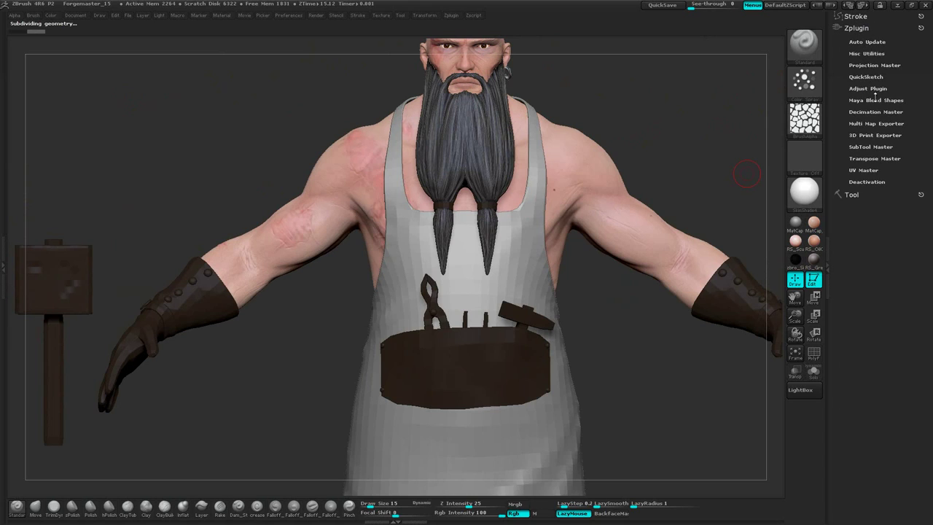
{"action": "left_click", "coordinate": [859, 147]}
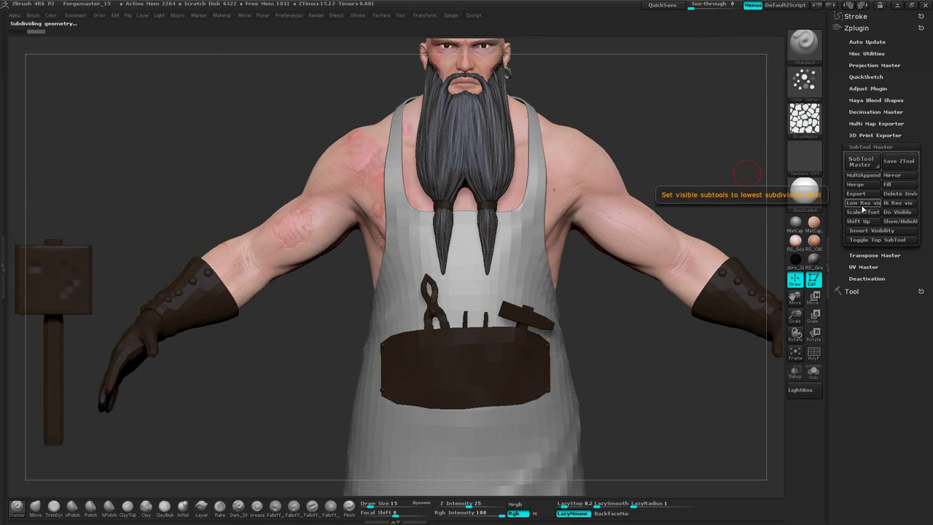
{"action": "left_click", "coordinate": [863, 204]}
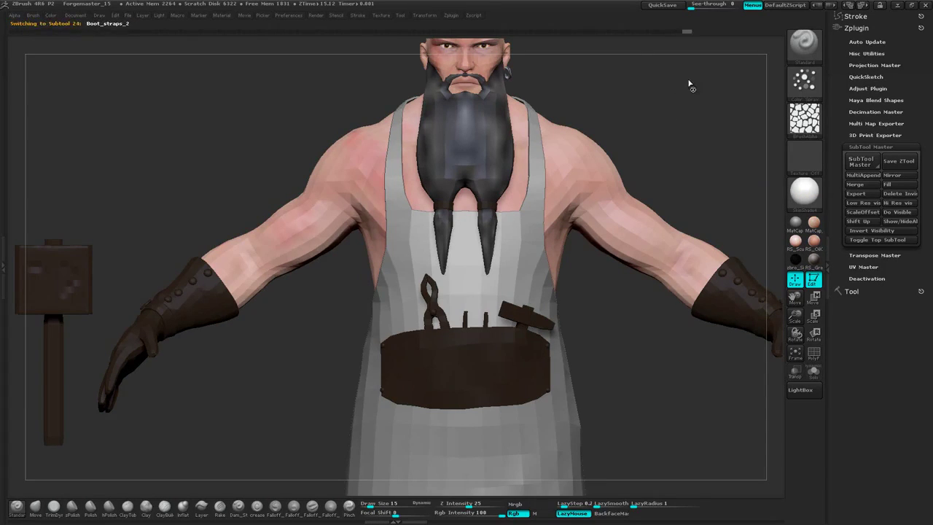
View the low-resolution character and check the polygon totals of the current tool.
{"action": "left_click_drag", "start_coordinate": [666, 138], "coordinate": [675, 83]}
{"action": "mouse_move", "coordinate": [907, 142]}
{"action": "left_mouse_down"}
{"action": "mouse_move", "coordinate": [916, 91]}
{"action": "mouse_move", "coordinate": [907, 76]}
{"action": "mouse_move", "coordinate": [925, 81]}
{"action": "mouse_move", "coordinate": [911, 243]}
{"action": "left_mouse_up"}
{"action": "left_click", "coordinate": [856, 29]}
{"action": "left_click", "coordinate": [852, 40]}
{"action": "mouse_move", "coordinate": [856, 89]}
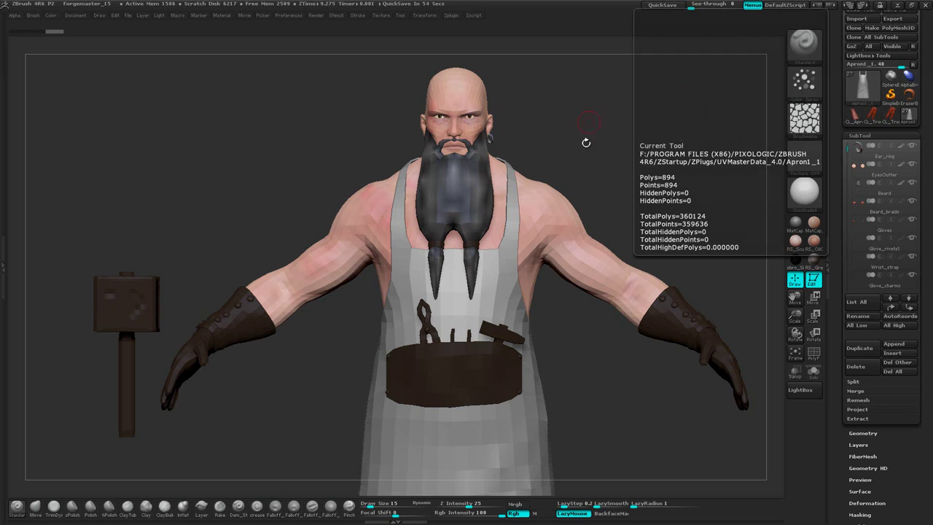
Use SubTool Master to set all visible subtools to their highest subdivision level.
{"action": "left_click_drag", "start_coordinate": [583, 142], "coordinate": [688, 126]}
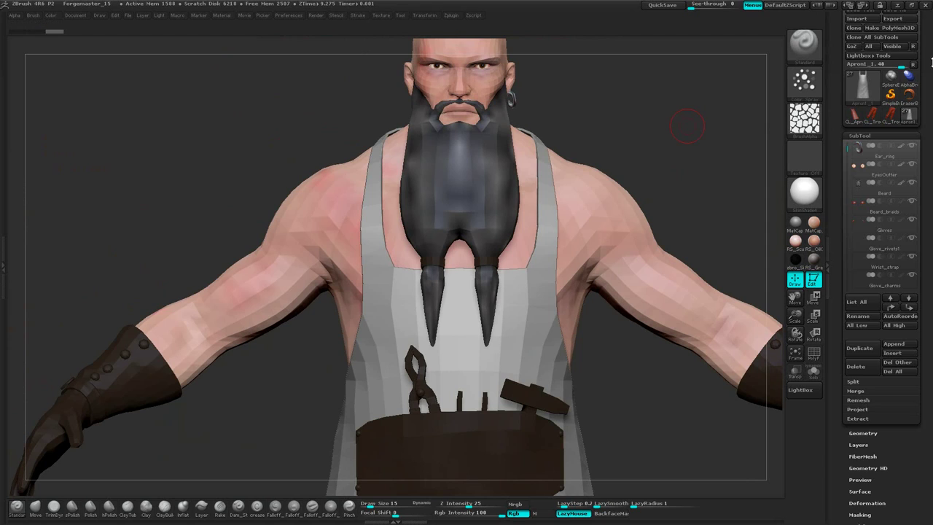
{"action": "scroll", "coordinate": [926, 66], "scroll_direction": "up", "scroll_amount": 3}
{"action": "left_click", "coordinate": [856, 27]}
{"action": "left_click", "coordinate": [871, 147]}
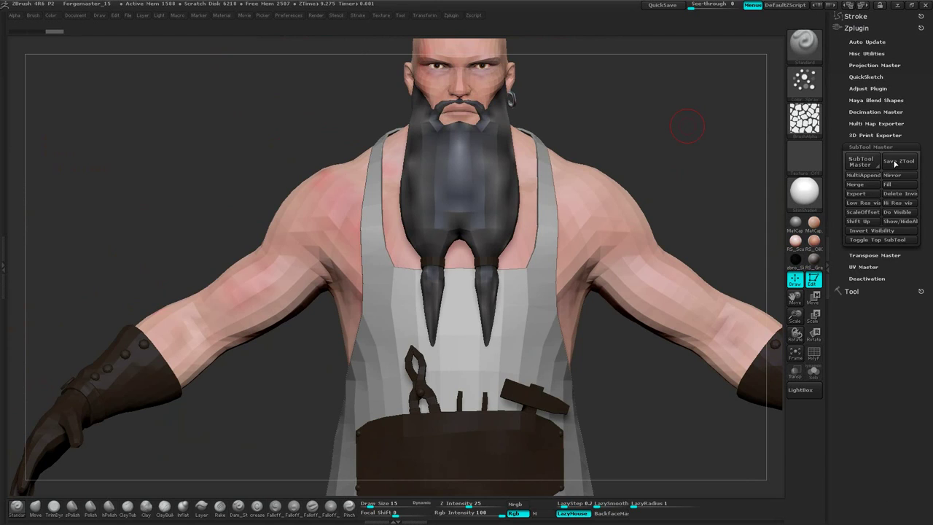
{"action": "left_click", "coordinate": [897, 203]}
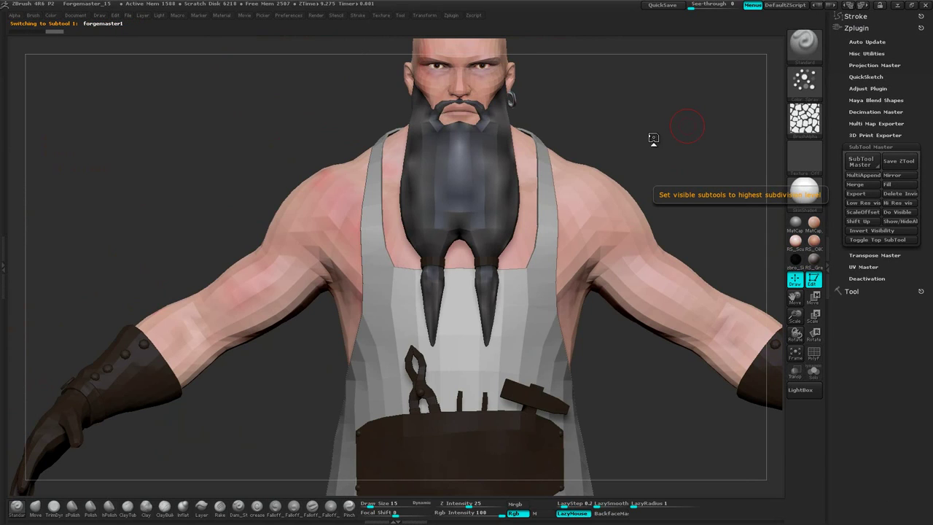
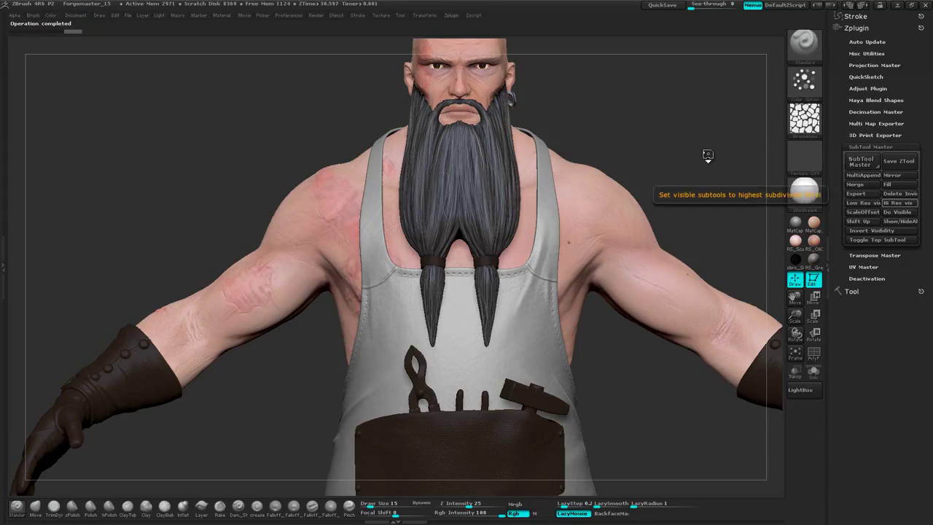
Check the current tool's polygon totals at the highest subdivision level and look over the apron and pouch.
{"action": "left_click", "coordinate": [859, 28]}
{"action": "left_click", "coordinate": [853, 41]}
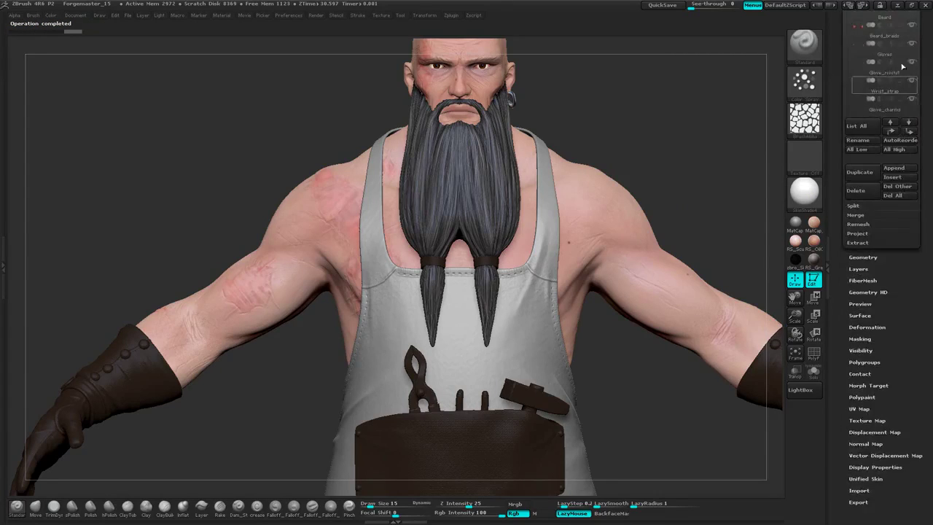
{"action": "scroll", "coordinate": [902, 67], "scroll_direction": "up", "scroll_amount": 5}
{"action": "mouse_move", "coordinate": [867, 134]}
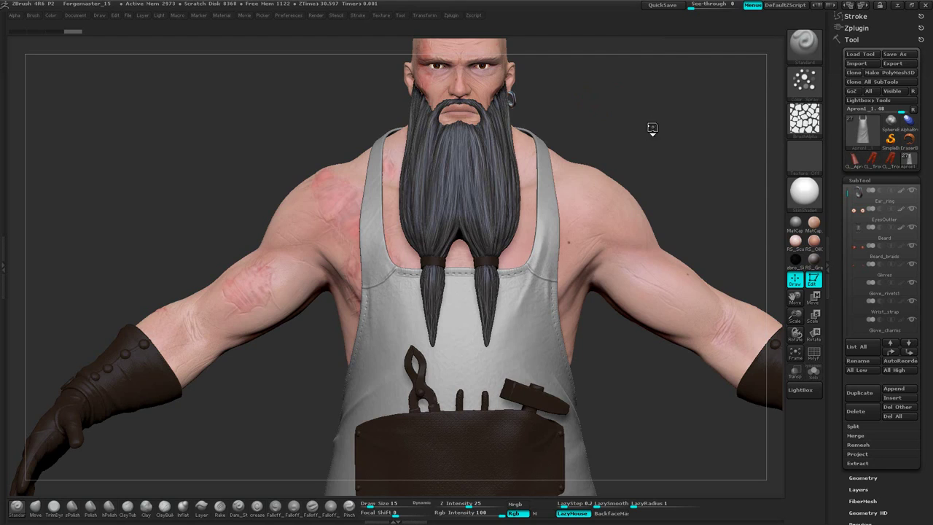
{"action": "left_click_drag", "start_coordinate": [653, 128], "coordinate": [656, 213]}
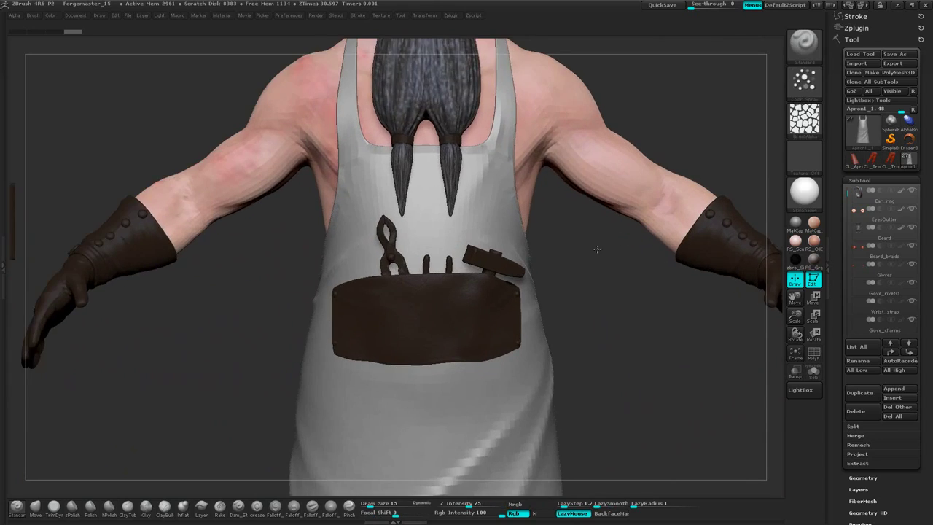
{"action": "left_click_drag", "start_coordinate": [597, 249], "coordinate": [660, 194], "text": "alt"}
{"action": "left_click_drag", "start_coordinate": [627, 255], "coordinate": [696, 114]}
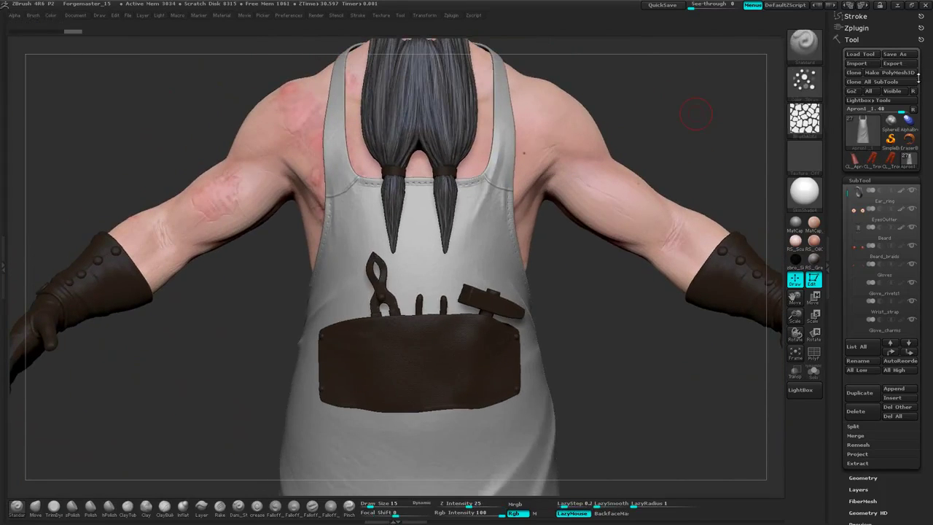
Return every visible subtool to its lowest subdivision level with SubTool Master, from the body through to the big hammer.
{"action": "left_click", "coordinate": [856, 28]}
{"action": "left_click_drag", "start_coordinate": [911, 114], "coordinate": [910, 92]}
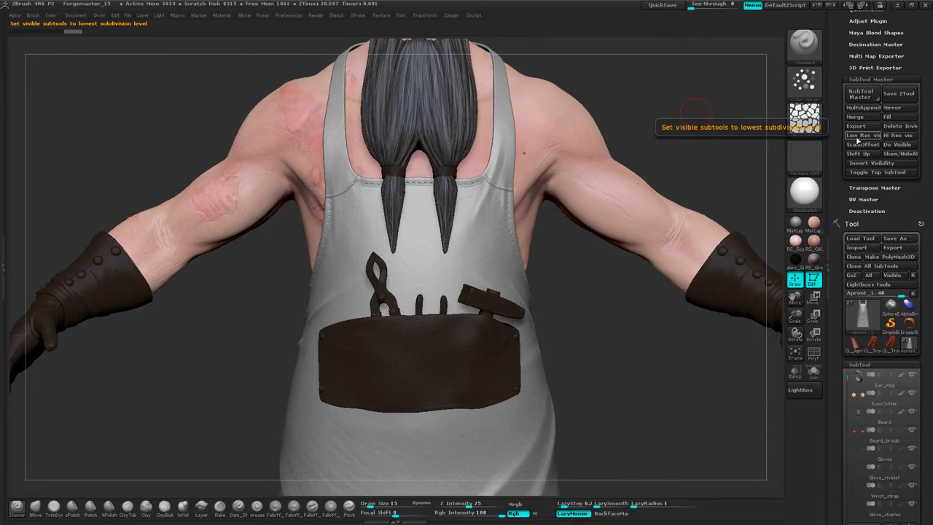
{"action": "left_click", "coordinate": [860, 135]}
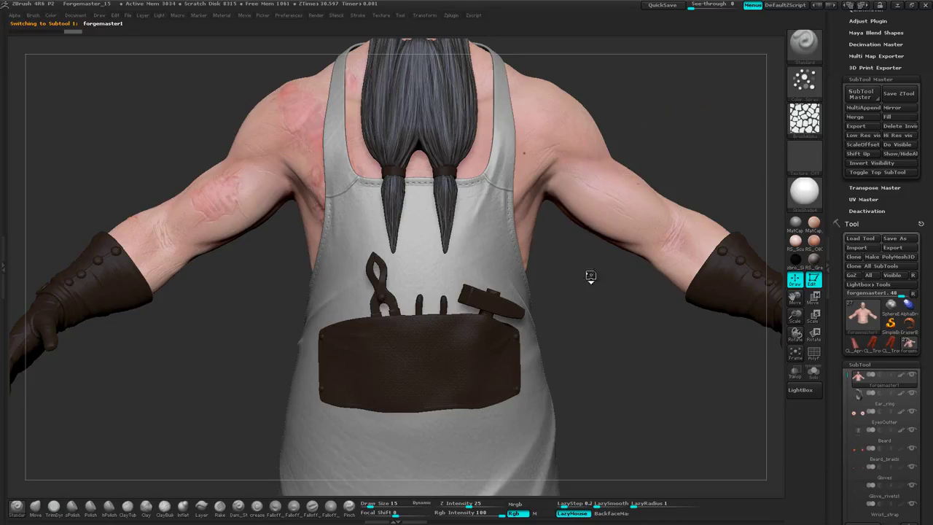
{"action": "key", "text": "Down"}
{"action": "key", "text": "Down"}
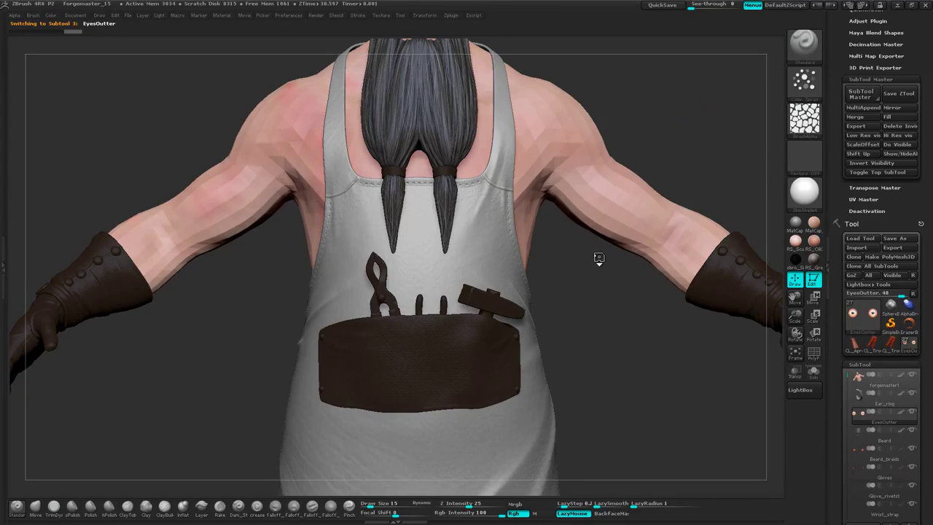
{"action": "key", "text": "Down"}
{"action": "key", "text": "Down"}
{"action": "key", "text": "Down"}
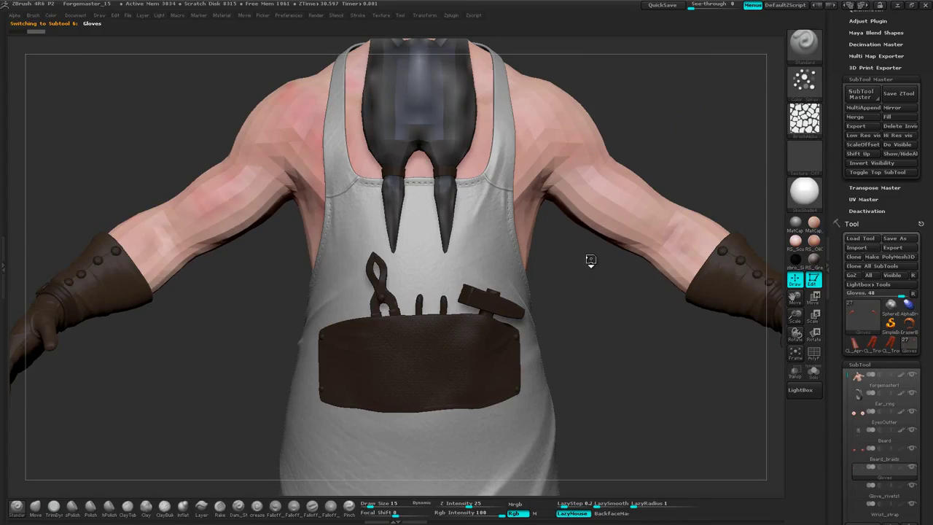
{"action": "key", "text": "Down"}
{"action": "key", "text": "Down"}
{"action": "key", "text": "Down"}
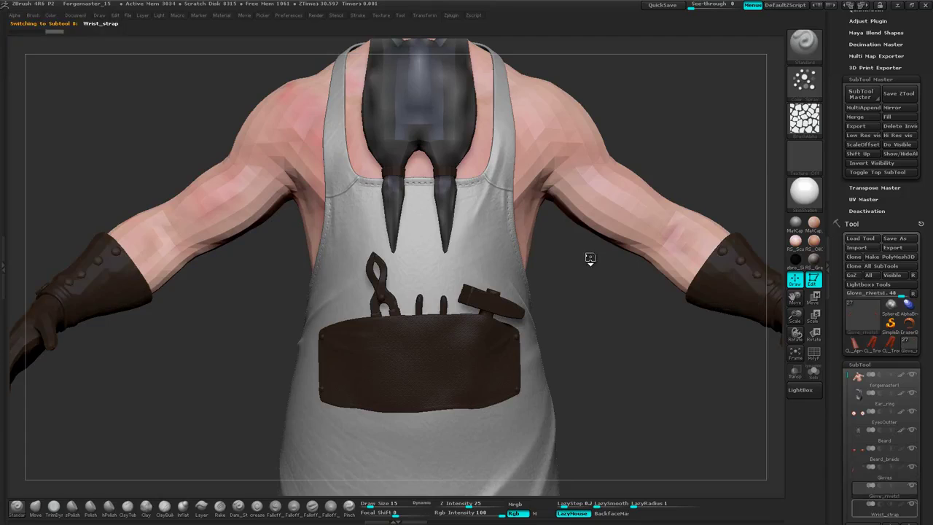
{"action": "key", "text": "Down"}
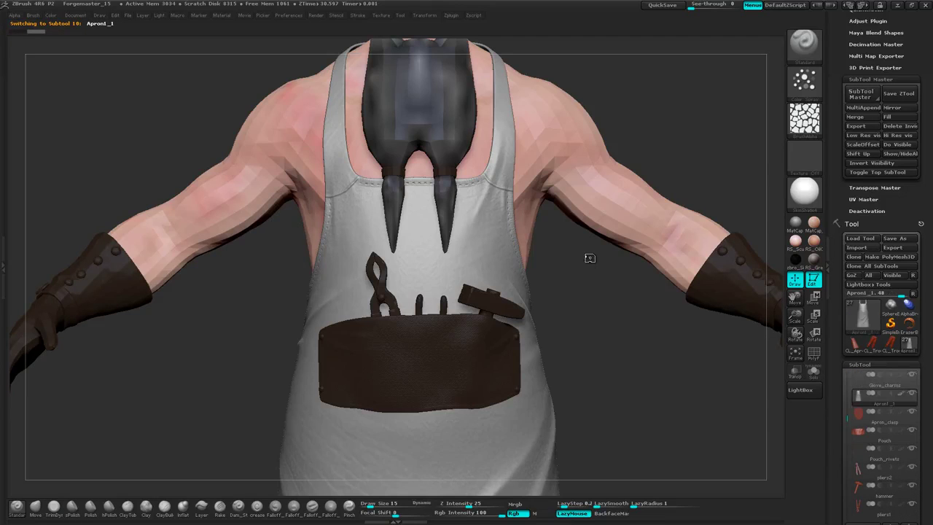
{"action": "key", "text": "Down"}
{"action": "key", "text": "Down"}
{"action": "key", "text": "Down"}
{"action": "key", "text": "Down"}
{"action": "key", "text": "Down"}
{"action": "key", "text": "Down"}
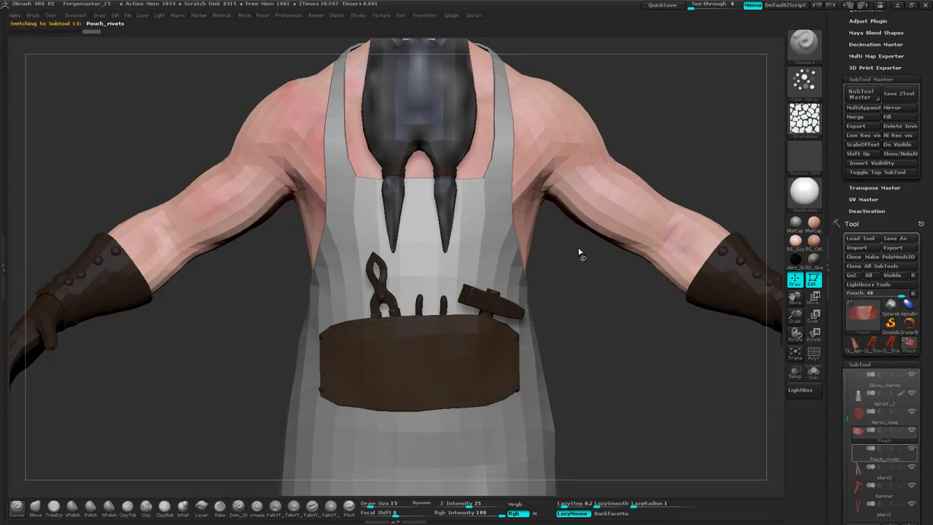
{"action": "key", "text": "Down"}
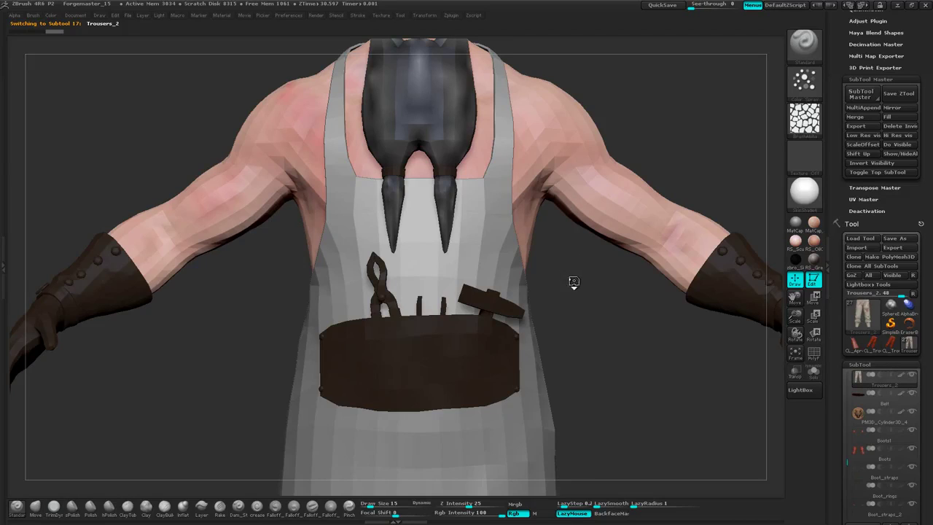
{"action": "key", "text": "Down"}
{"action": "key", "text": "Down"}
{"action": "key", "text": "Down"}
{"action": "key", "text": "Down"}
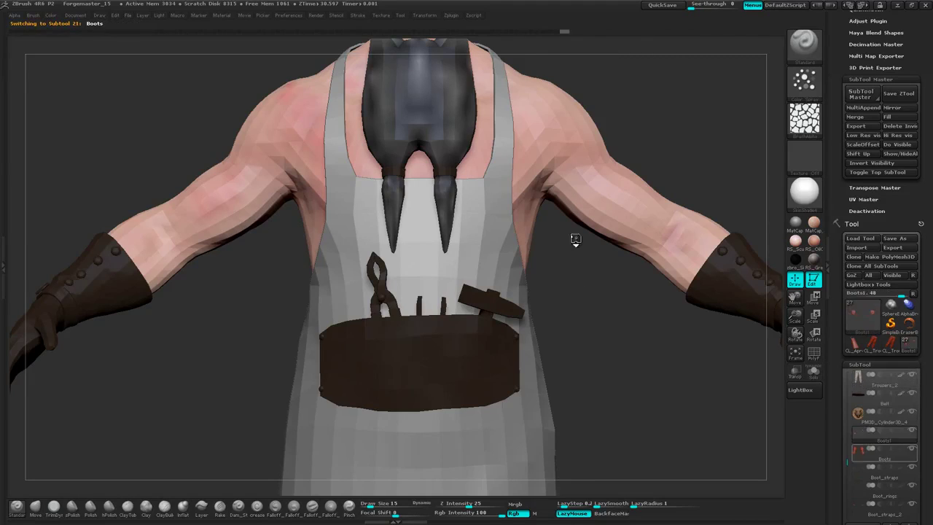
{"action": "key", "text": "Down"}
{"action": "key", "text": "Down"}
{"action": "key", "text": "Down"}
{"action": "key", "text": "Down"}
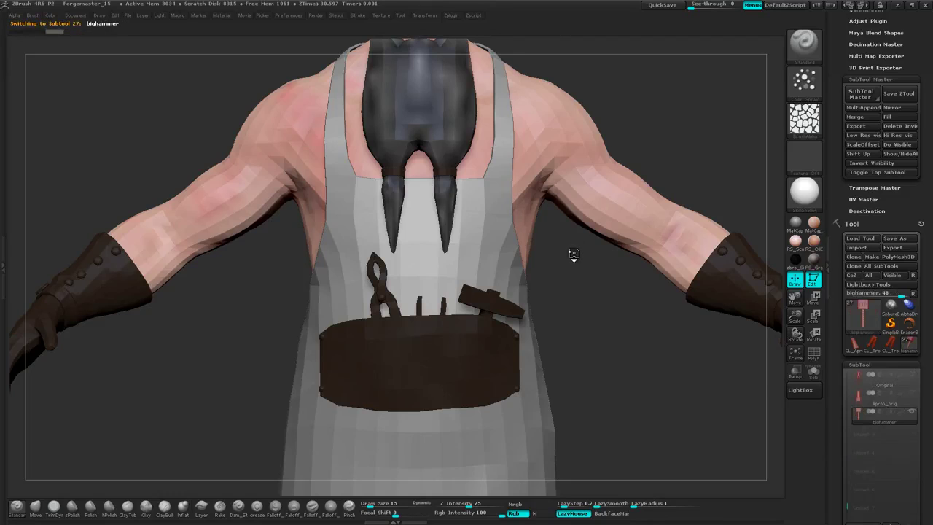
Select the apron subtool and isolate it from the rest of the character in Solo mode.
{"action": "left_click_drag", "start_coordinate": [573, 283], "coordinate": [530, 301]}
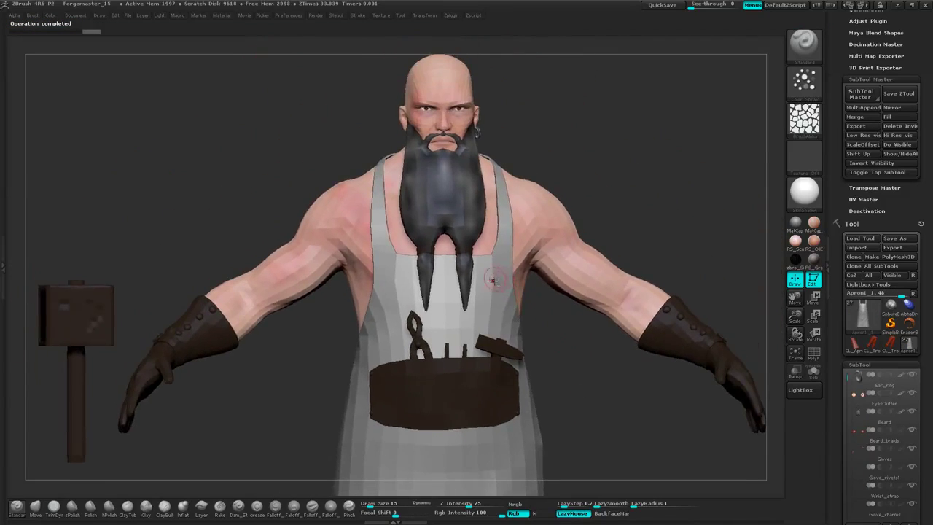
{"action": "left_click_drag", "start_coordinate": [677, 170], "coordinate": [708, 157]}
{"action": "left_click", "coordinate": [814, 372]}
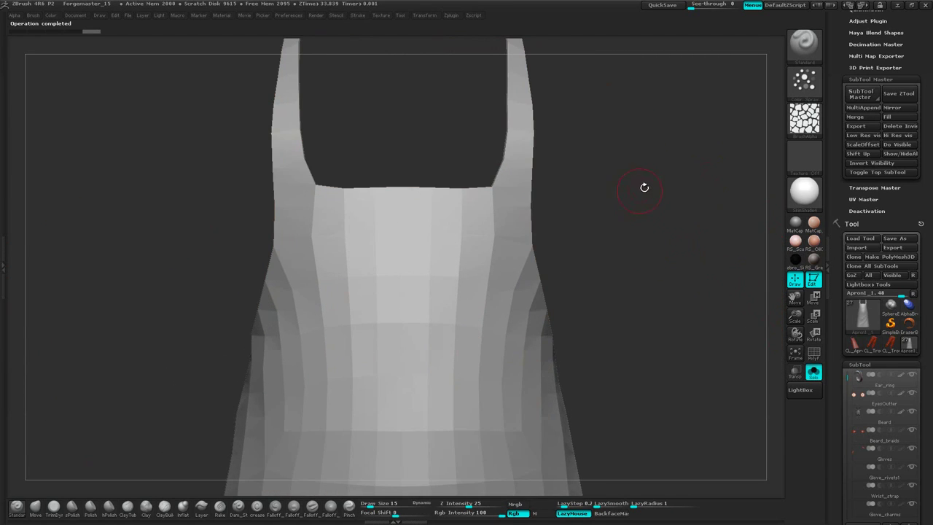
{"action": "left_click_drag", "start_coordinate": [644, 187], "coordinate": [656, 221]}
Step the isolated apron up to its highest subdivision level.
{"action": "right_click", "coordinate": [667, 182]}
{"action": "left_click", "coordinate": [714, 146]}
{"action": "right_click", "coordinate": [707, 175]}
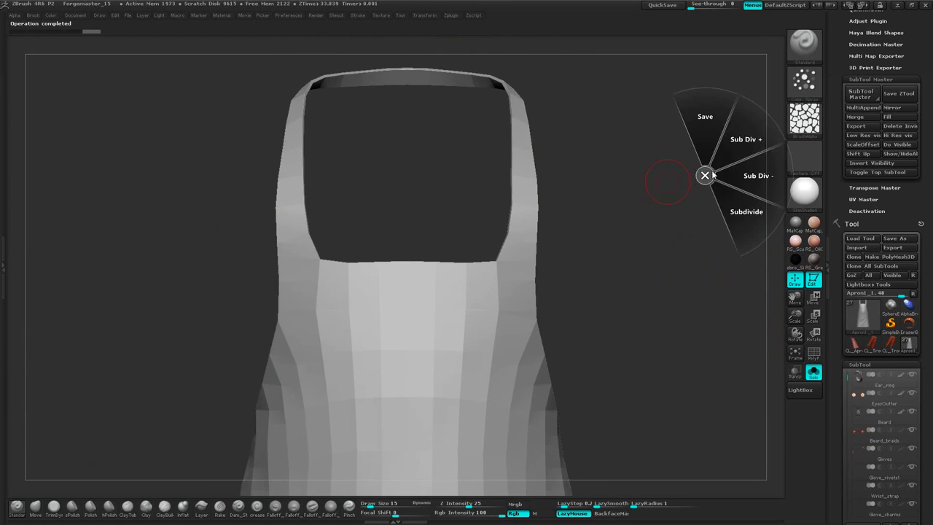
{"action": "left_click", "coordinate": [745, 135]}
{"action": "right_click", "coordinate": [731, 158]}
{"action": "left_click", "coordinate": [752, 124]}
{"action": "right_click", "coordinate": [669, 172]}
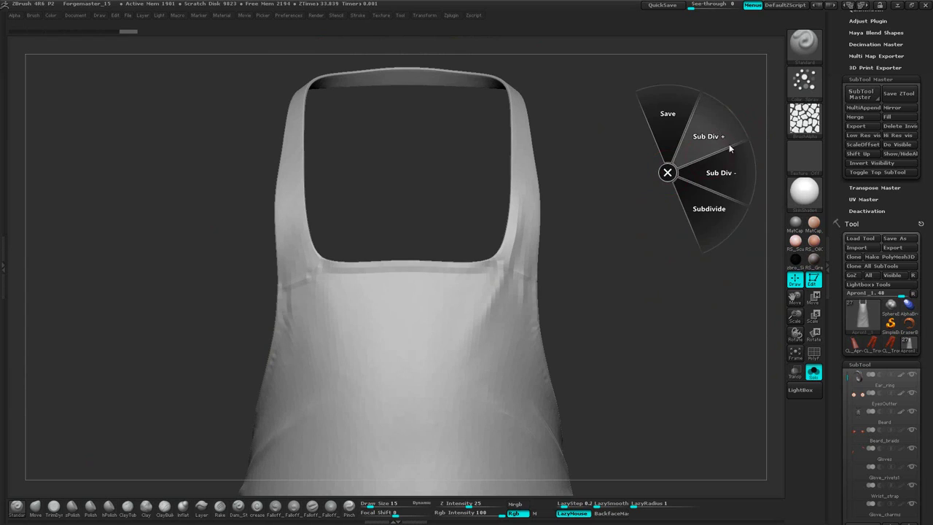
{"action": "left_click", "coordinate": [722, 140]}
{"action": "right_click", "coordinate": [683, 149]}
{"action": "left_click", "coordinate": [717, 126]}
{"action": "key", "text": "space"}
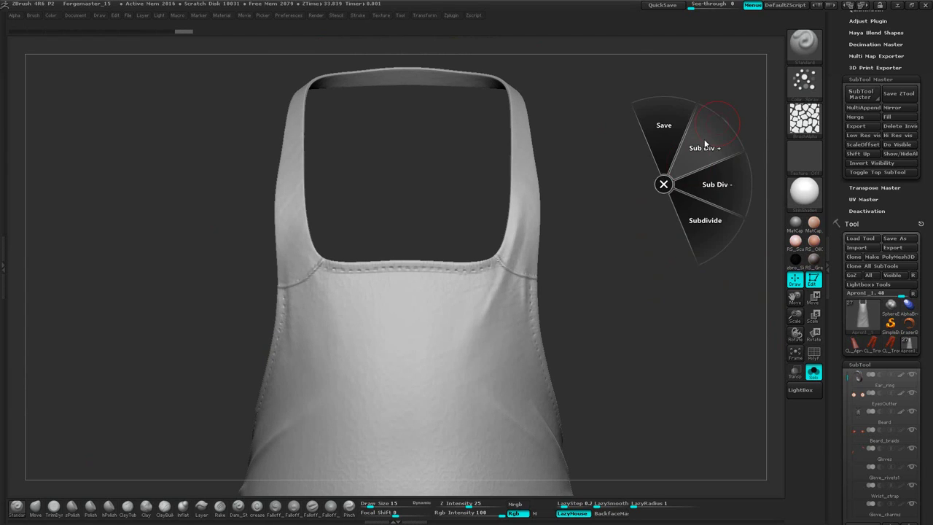
{"action": "left_click", "coordinate": [701, 149]}
{"action": "key", "text": "space"}
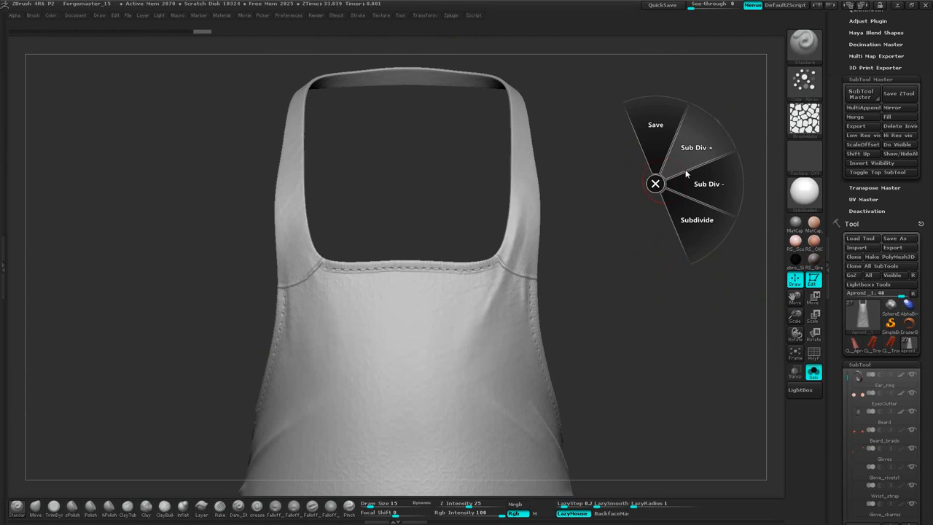
{"action": "left_click", "coordinate": [693, 157]}
Turn off the Standard brush's alpha and set its stroke to DragRect.
{"action": "left_click_drag", "start_coordinate": [605, 227], "coordinate": [608, 156]}
{"action": "left_click_drag", "start_coordinate": [628, 313], "coordinate": [642, 73], "text": "alt"}
{"action": "left_click_drag", "start_coordinate": [652, 178], "coordinate": [650, 280], "text": "alt"}
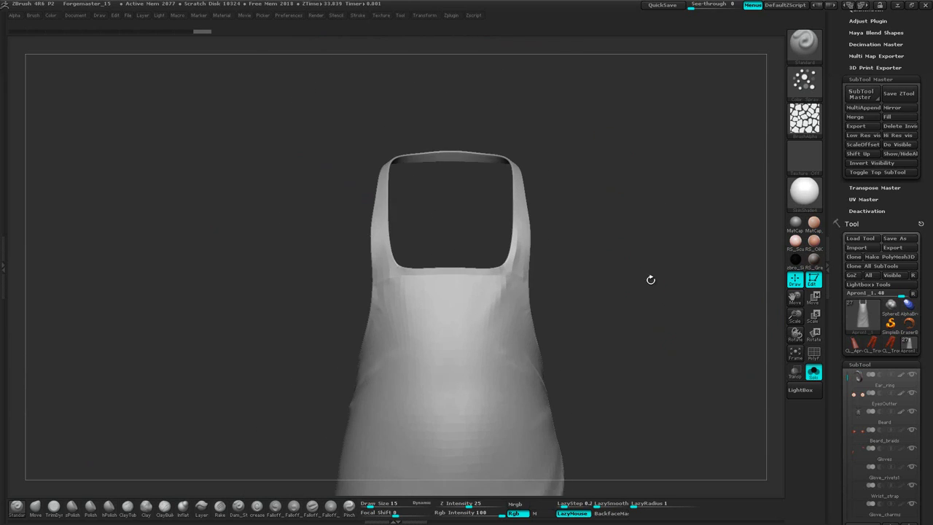
{"action": "left_click_drag", "start_coordinate": [652, 219], "coordinate": [655, 304], "text": "alt"}
{"action": "left_click_drag", "start_coordinate": [656, 180], "coordinate": [688, 211]}
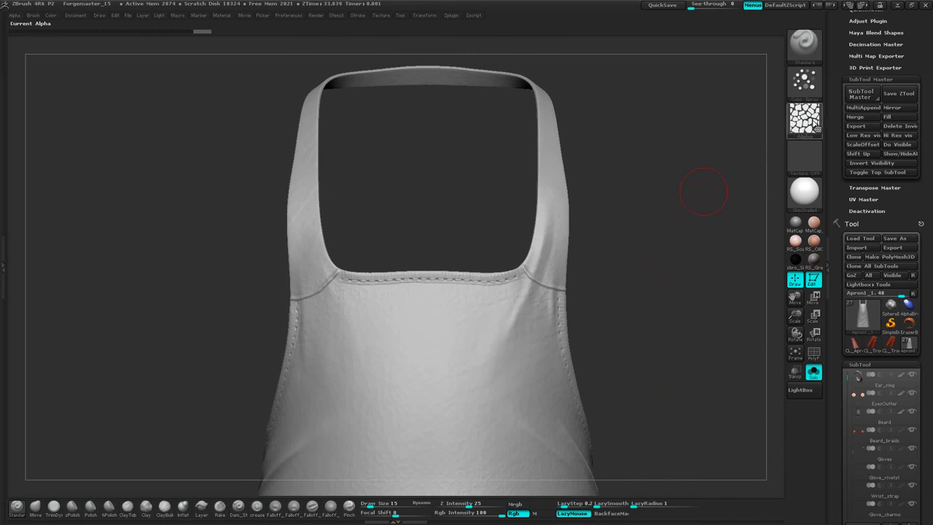
{"action": "left_click", "coordinate": [805, 115]}
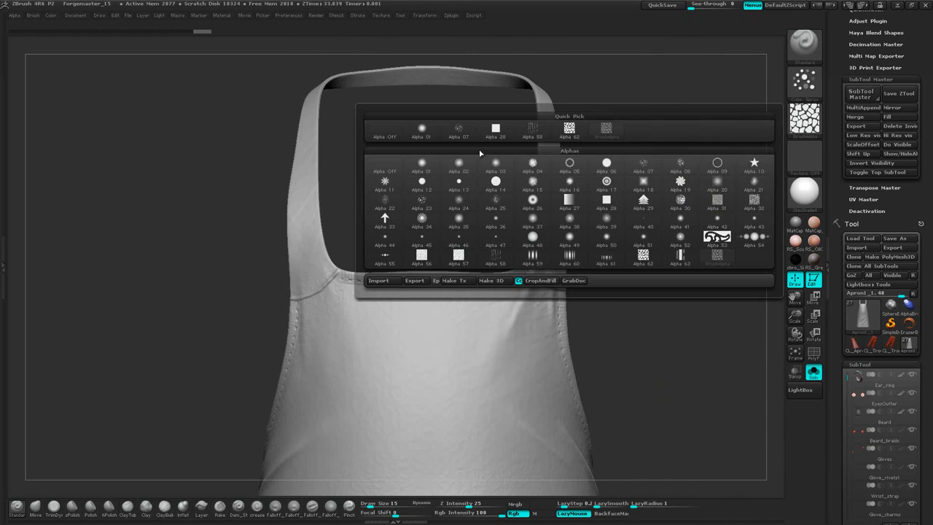
{"action": "left_click", "coordinate": [385, 133]}
{"action": "left_click", "coordinate": [807, 86]}
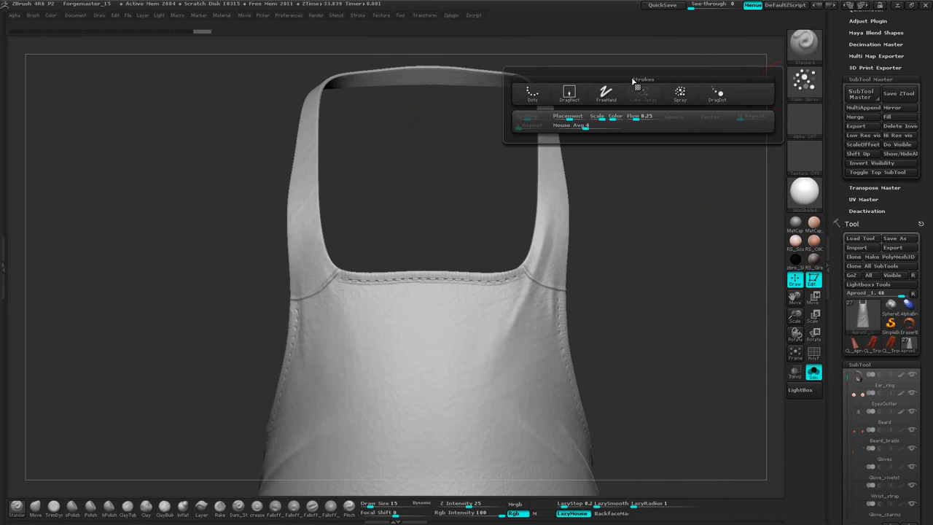
{"action": "left_click", "coordinate": [568, 90]}
{"action": "left_click_drag", "start_coordinate": [624, 134], "coordinate": [647, 117]}
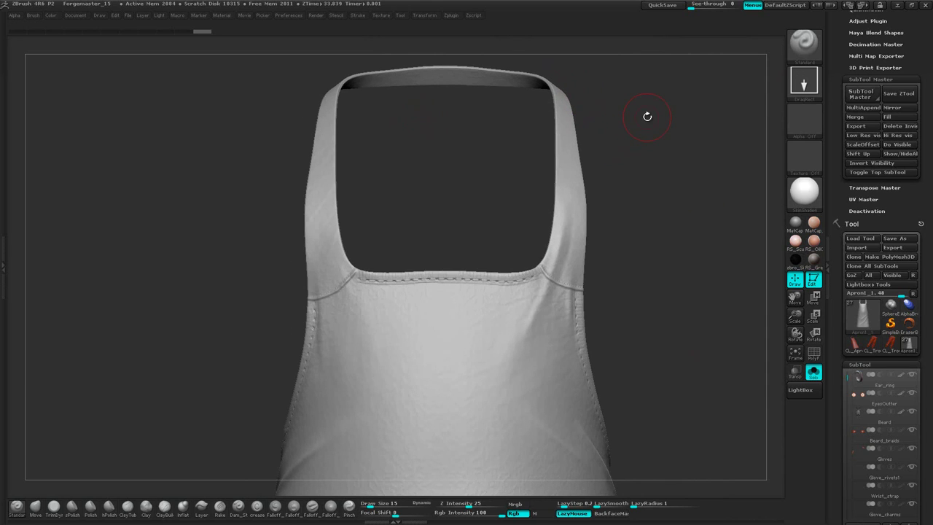
Import "Texture-2 cetrobo.deviantart.com.jpg" from the Paper textures folder and make it the brush's current texture.
{"action": "left_click", "coordinate": [805, 155]}
{"action": "left_click", "coordinate": [416, 299]}
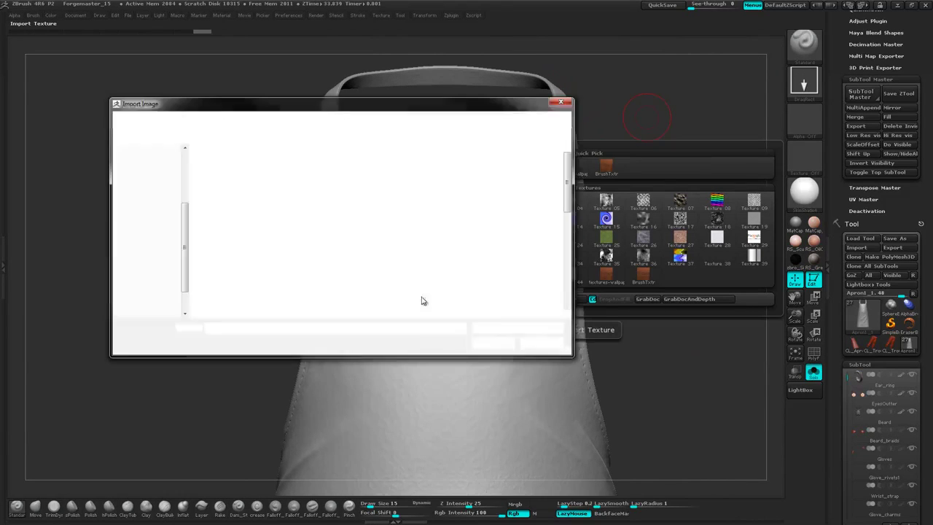
{"action": "left_click_drag", "start_coordinate": [517, 108], "coordinate": [572, 91]}
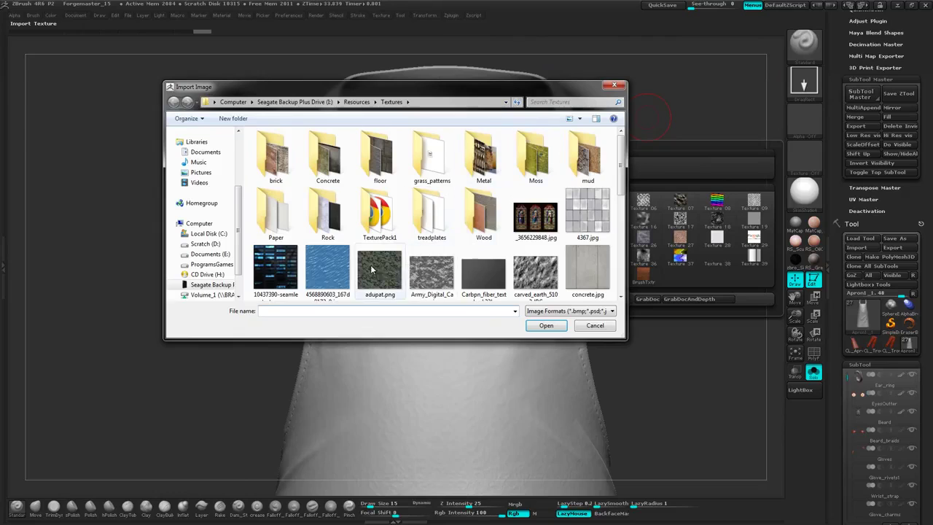
{"action": "double_click", "coordinate": [286, 219]}
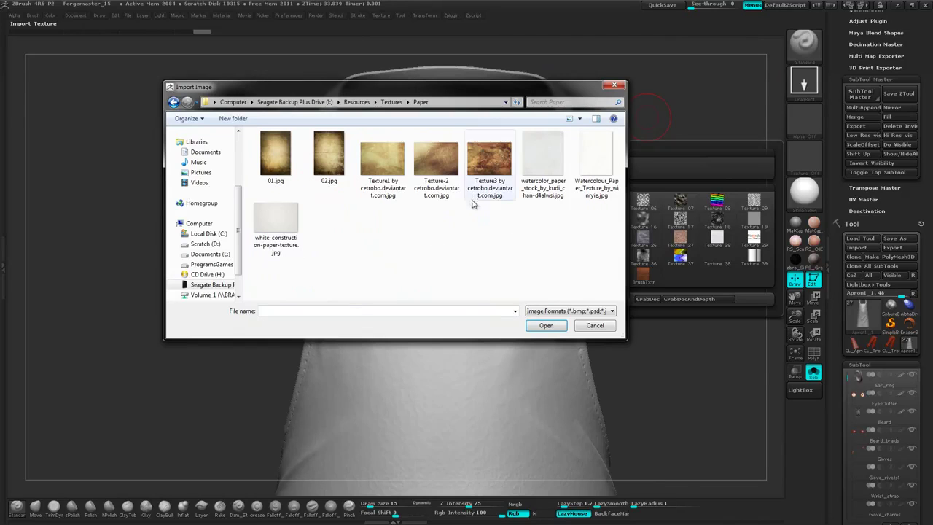
{"action": "left_click", "coordinate": [447, 167]}
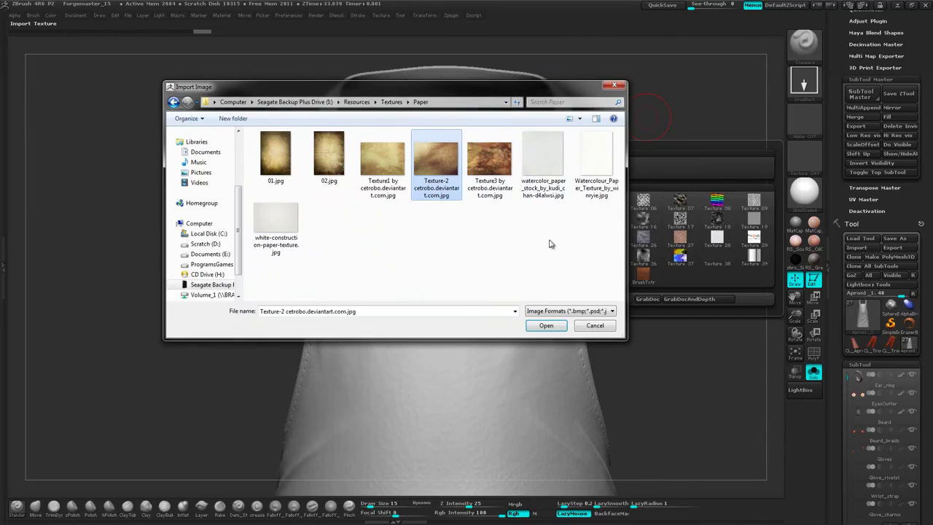
{"action": "left_click", "coordinate": [552, 327]}
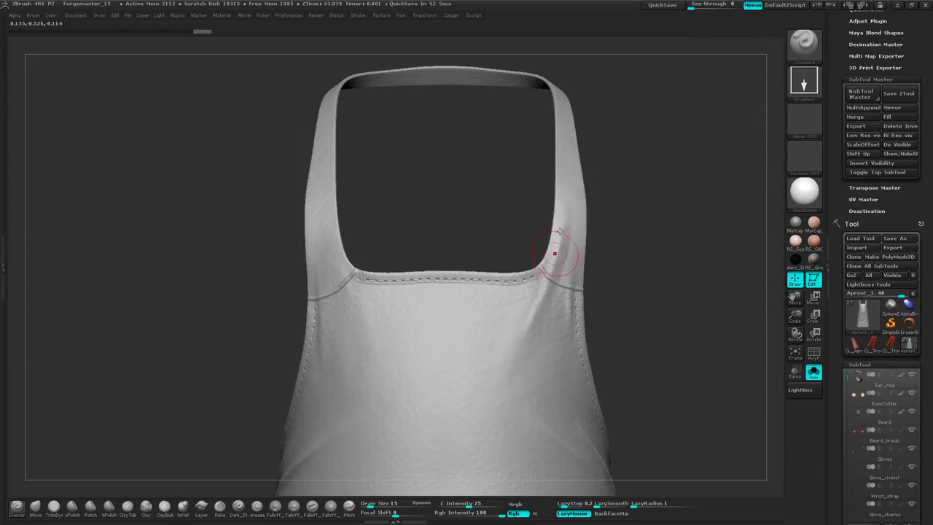
{"action": "left_click", "coordinate": [804, 157]}
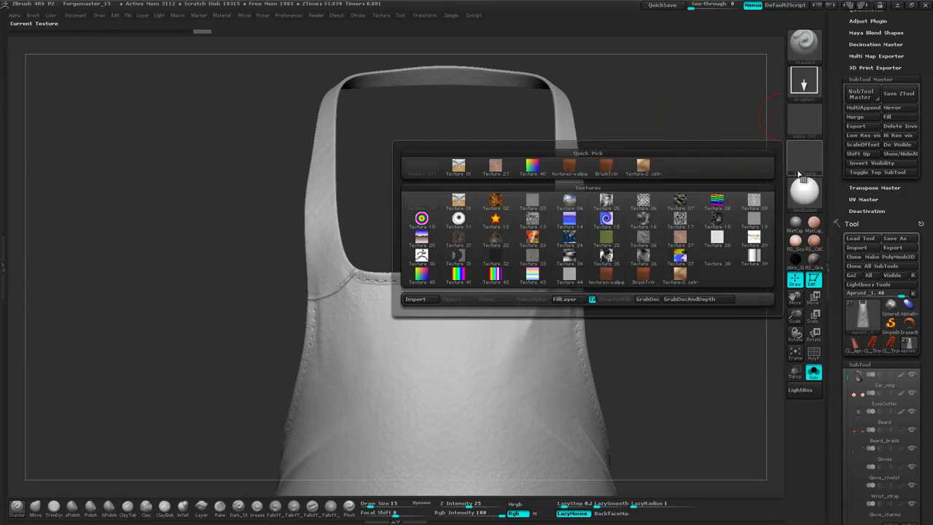
{"action": "left_click", "coordinate": [648, 173]}
{"action": "left_click_drag", "start_coordinate": [650, 167], "coordinate": [776, 132]}
{"action": "left_click_drag", "start_coordinate": [700, 198], "coordinate": [679, 175]}
{"action": "left_click_drag", "start_coordinate": [596, 171], "coordinate": [599, 168]}
Choose the SkinShade4 material, set the drawing mode to M with pure white (255, 255, 255), and fill the apron.
{"action": "right_click", "coordinate": [599, 167]}
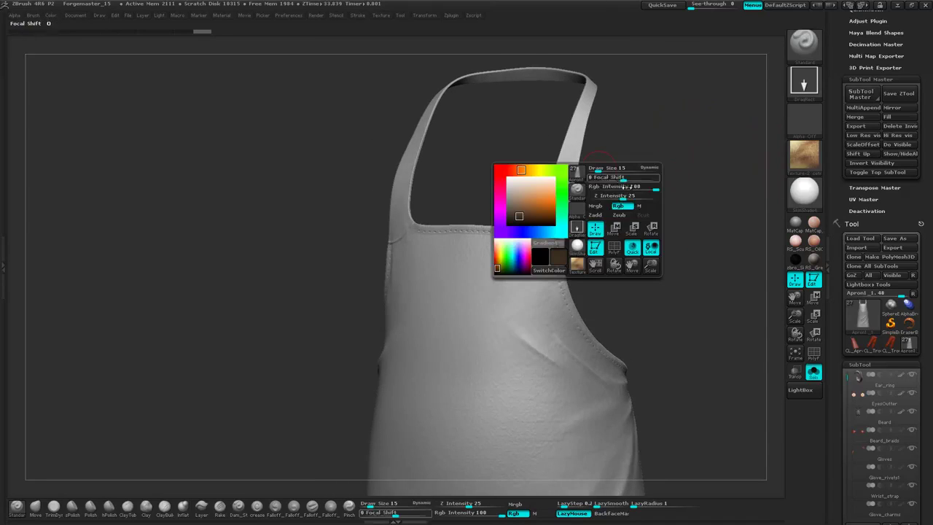
{"action": "left_click", "coordinate": [804, 191]}
{"action": "left_click", "coordinate": [231, 208]}
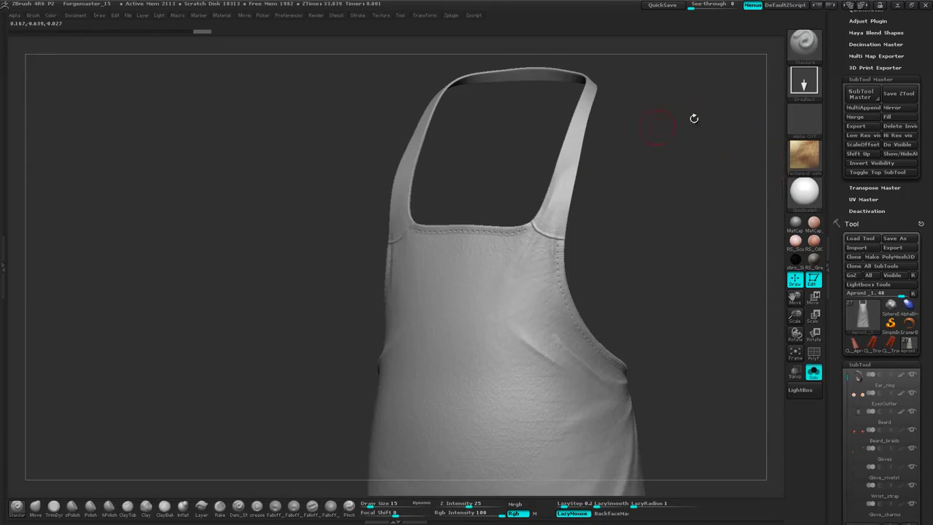
{"action": "key", "text": "space"}
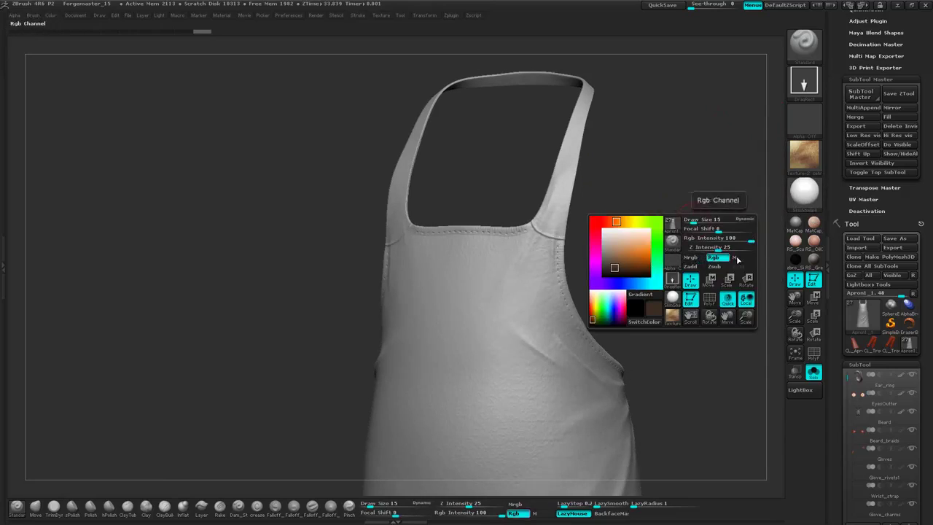
{"action": "key", "text": "space"}
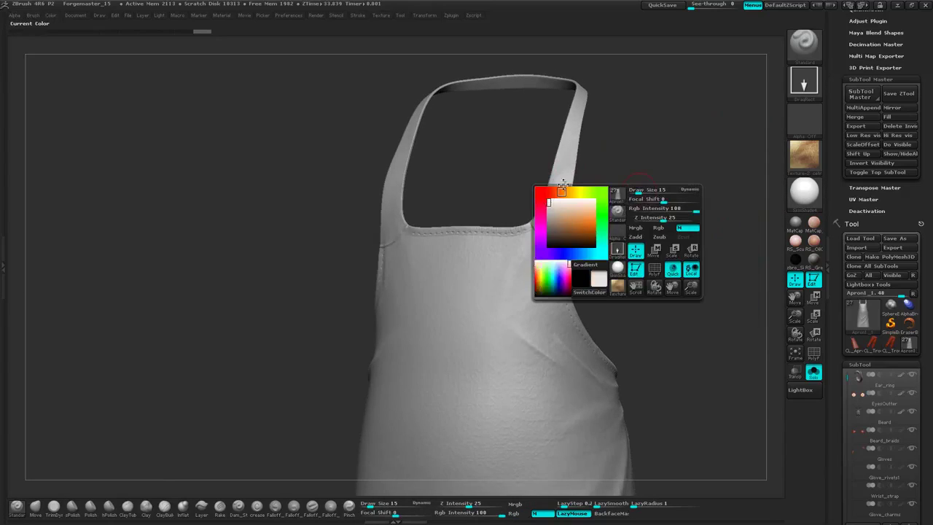
{"action": "key", "text": "space"}
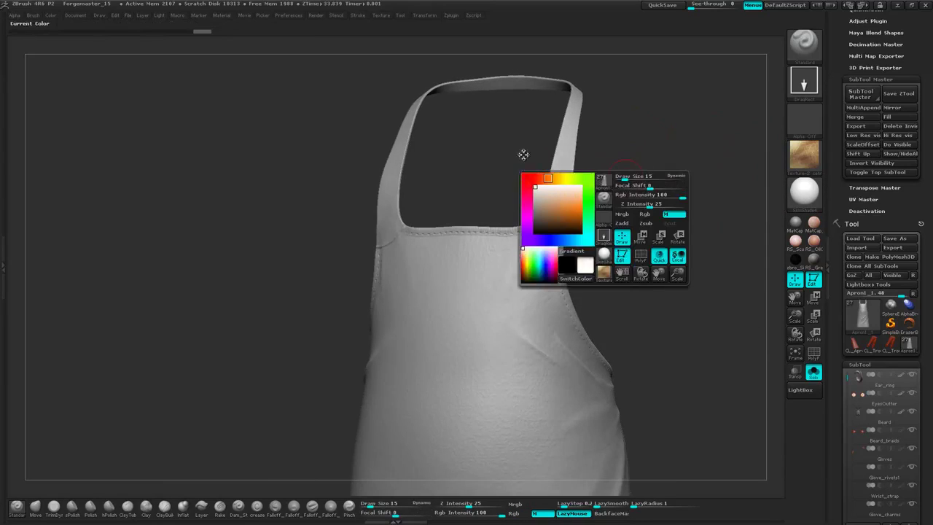
{"action": "left_click", "coordinate": [51, 15]}
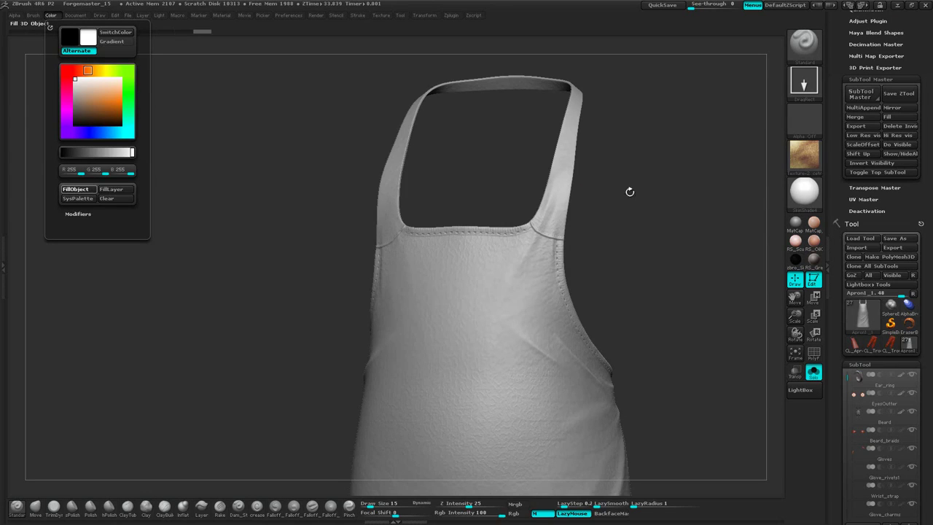
{"action": "left_click_drag", "start_coordinate": [634, 187], "coordinate": [629, 255]}
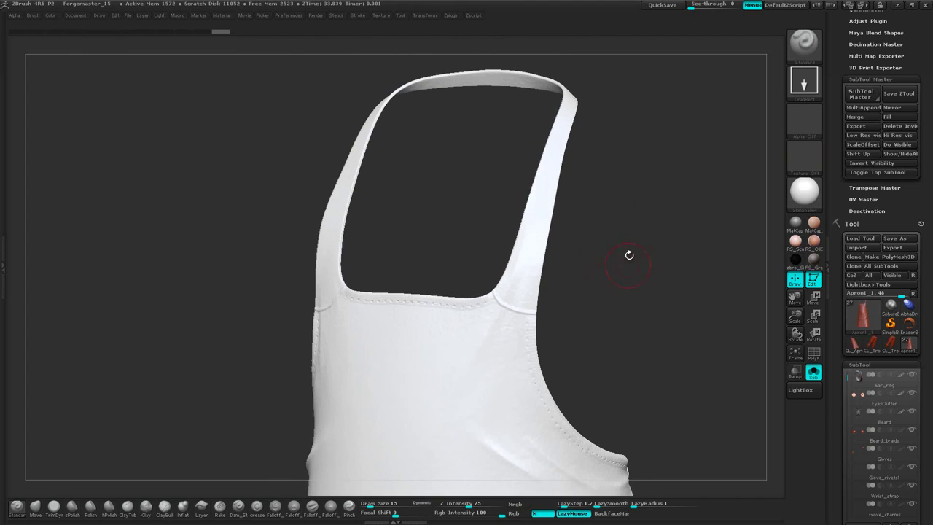
Reselect the imported Texture-2 image as the brush texture and switch the drawing mode to Rgb.
{"action": "left_click", "coordinate": [805, 153]}
{"action": "left_click", "coordinate": [642, 168]}
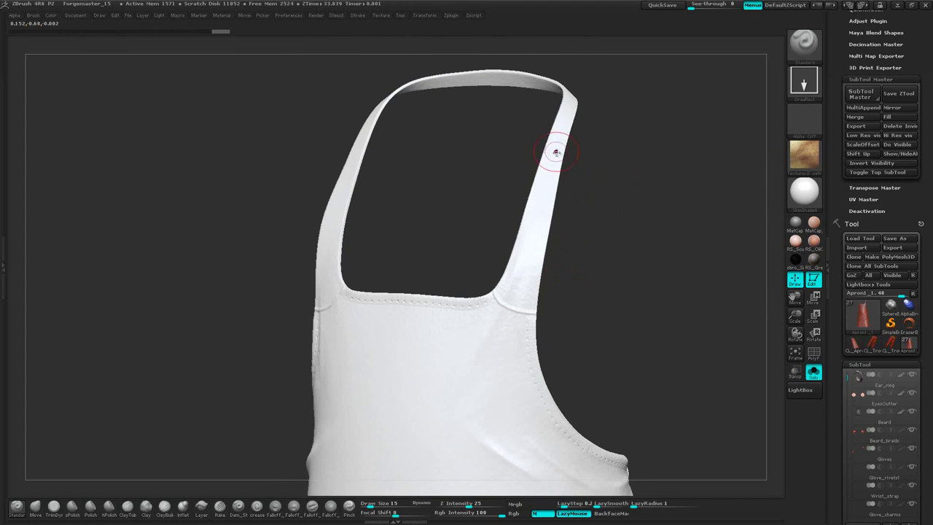
{"action": "left_click_drag", "start_coordinate": [625, 193], "coordinate": [620, 215]}
{"action": "key", "text": "space"}
{"action": "left_click", "coordinate": [649, 225]}
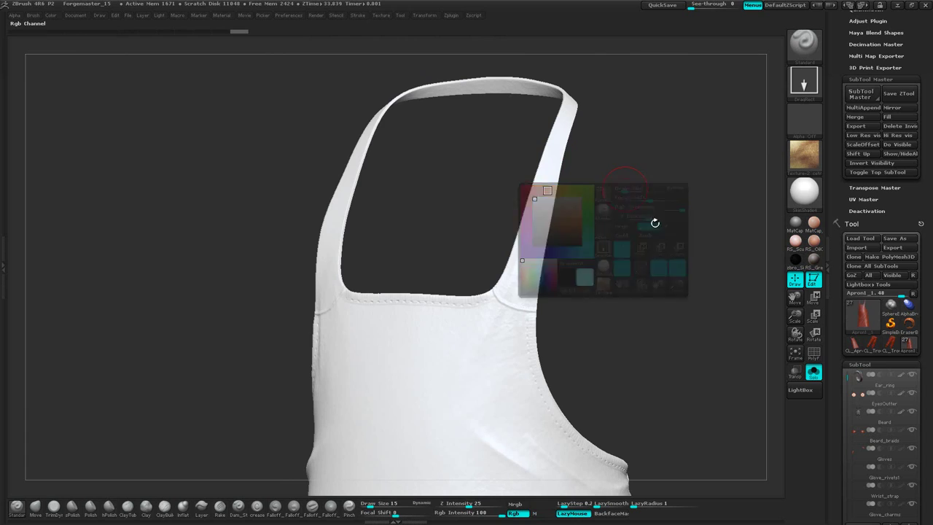
Stamp the scratched Texture-2 image over the apron's straps, bib and middle.
{"action": "mouse_move", "coordinate": [557, 146]}
{"action": "left_mouse_down"}
{"action": "mouse_move", "coordinate": [574, 273]}
{"action": "mouse_move", "coordinate": [622, 387]}
{"action": "mouse_move", "coordinate": [675, 459]}
{"action": "left_mouse_up"}
{"action": "mouse_move", "coordinate": [659, 240]}
{"action": "left_mouse_down", "text": "alt"}
{"action": "mouse_move", "coordinate": [659, 211]}
{"action": "mouse_move", "coordinate": [661, 252]}
{"action": "mouse_move", "coordinate": [623, 243]}
{"action": "mouse_move", "coordinate": [613, 134]}
{"action": "left_mouse_up", "text": "alt"}
{"action": "mouse_move", "coordinate": [532, 179]}
{"action": "left_mouse_down"}
{"action": "mouse_move", "coordinate": [500, 417]}
{"action": "mouse_move", "coordinate": [514, 466]}
{"action": "left_mouse_up"}
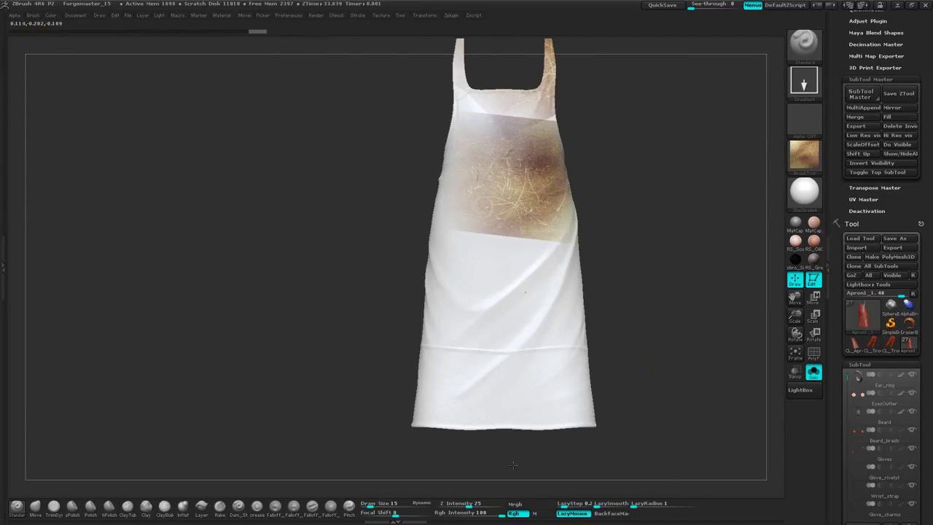
{"action": "mouse_move", "coordinate": [611, 178]}
{"action": "left_mouse_down"}
{"action": "mouse_move", "coordinate": [654, 142]}
{"action": "mouse_move", "coordinate": [614, 169]}
{"action": "mouse_move", "coordinate": [629, 151]}
{"action": "mouse_move", "coordinate": [654, 211]}
{"action": "left_mouse_up"}
Stamp more of the scratched texture over the apron's lower skirt, overlapping the earlier stamps.
{"action": "key", "text": "space"}
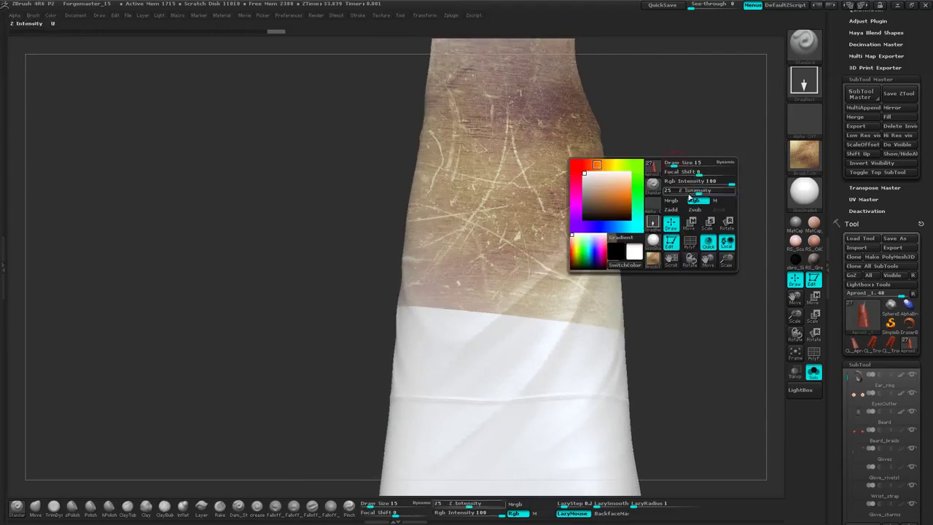
{"action": "left_click_drag", "start_coordinate": [681, 146], "coordinate": [653, 175]}
{"action": "left_click_drag", "start_coordinate": [649, 218], "coordinate": [623, 186], "text": "alt"}
{"action": "left_click_drag", "start_coordinate": [574, 238], "coordinate": [625, 448]}
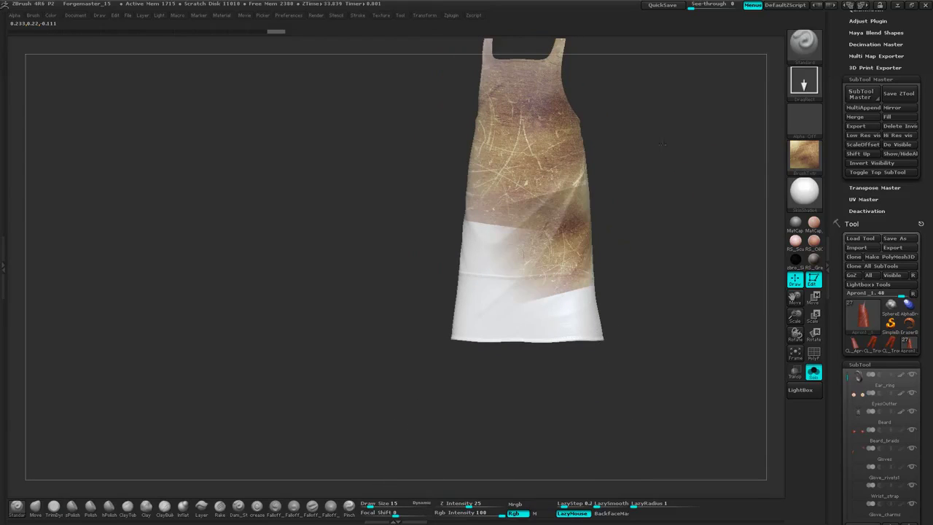
{"action": "left_click_drag", "start_coordinate": [662, 143], "coordinate": [643, 159]}
{"action": "left_click_drag", "start_coordinate": [664, 128], "coordinate": [606, 290]}
Send the apron view to Photoshop with ZAppLink and update the TempZAppLinkExport.psd document from disk.
{"action": "left_click", "coordinate": [75, 15]}
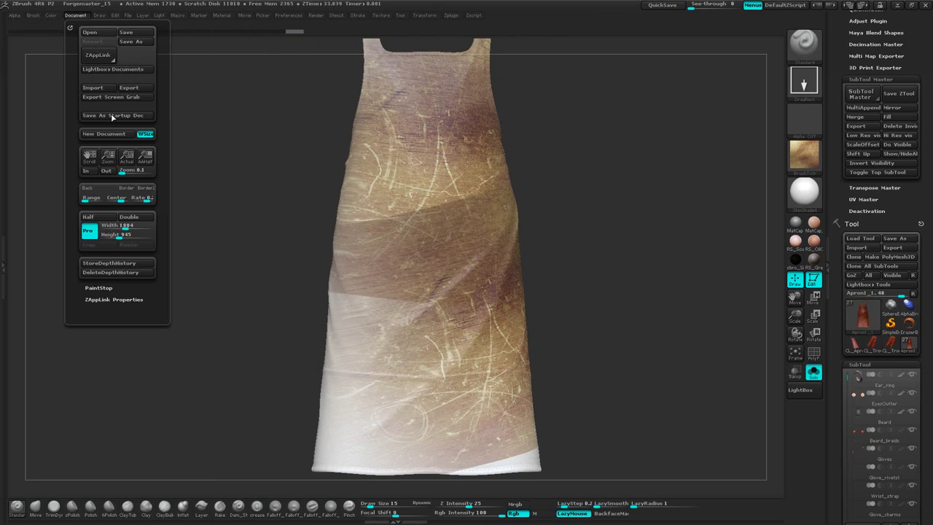
{"action": "left_click", "coordinate": [102, 57]}
{"action": "left_click", "coordinate": [449, 185]}
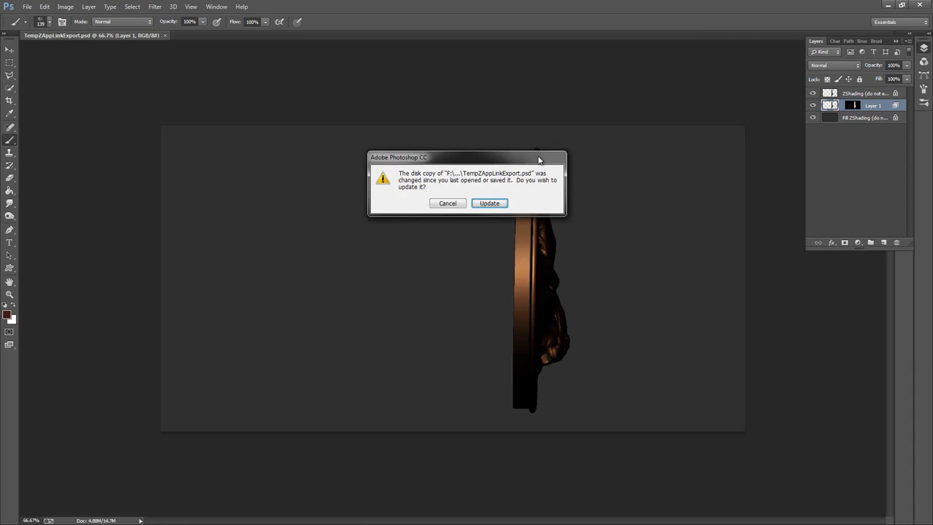
{"action": "left_click", "coordinate": [490, 204]}
Open the Texture-2 scratch, Texture1 paper and brown leather wallpaper images in Photoshop as separate documents.
{"action": "key", "text": "z"}
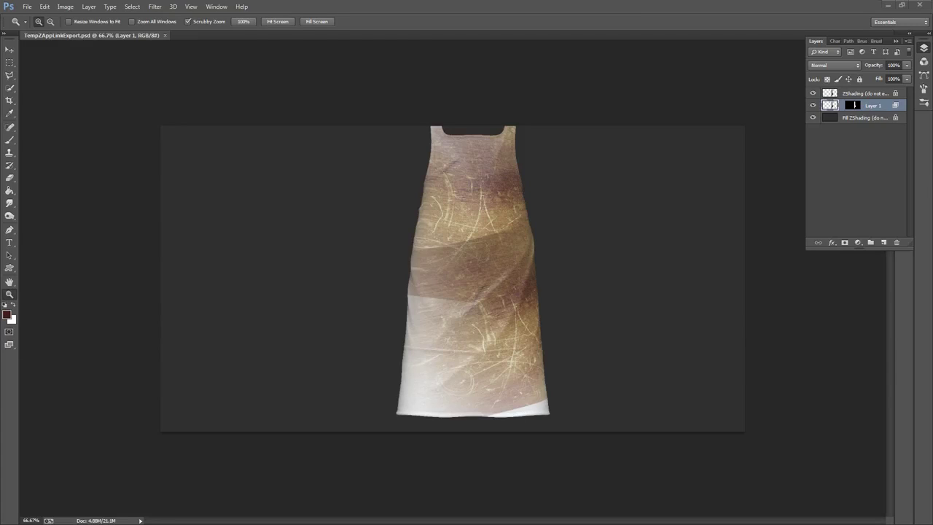
{"action": "left_click_drag", "start_coordinate": [531, 116], "coordinate": [415, 40]}
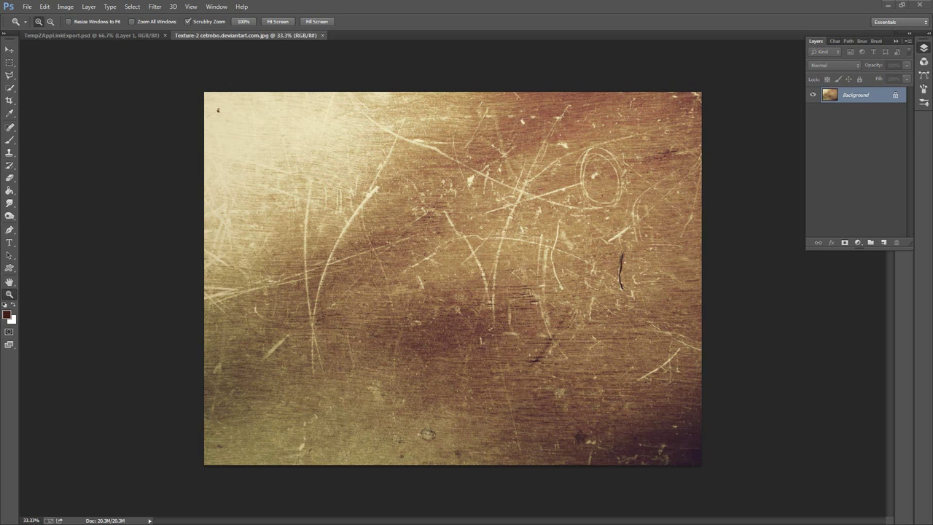
{"action": "left_click_drag", "start_coordinate": [932, 202], "coordinate": [452, 202]}
{"action": "left_click_drag", "start_coordinate": [533, 107], "coordinate": [580, 49]}
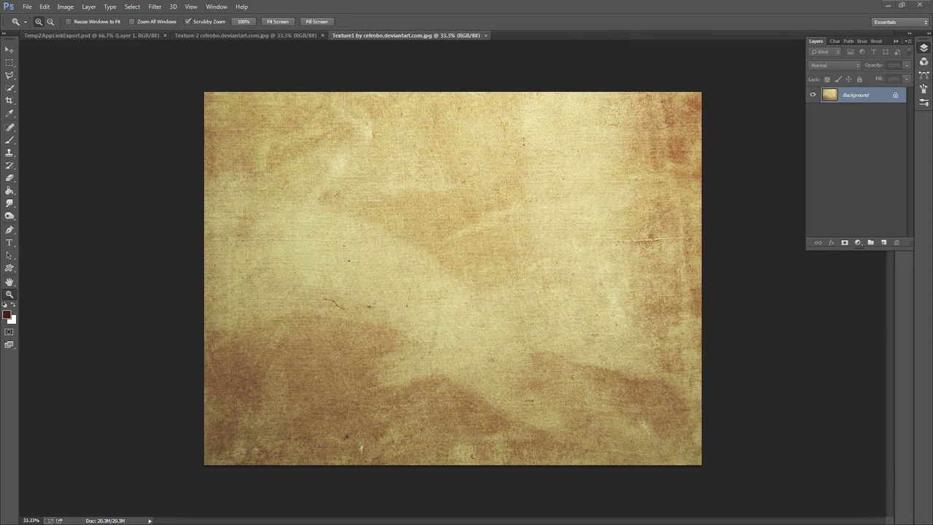
{"action": "left_click_drag", "start_coordinate": [372, 387], "coordinate": [593, 34]}
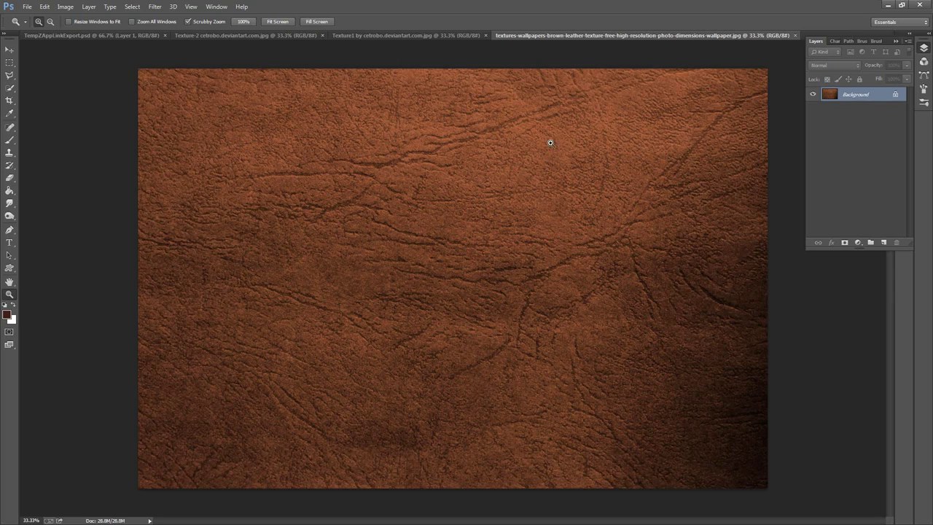
Compare the open paper, scratch and leather texture documents, and copy the entire brown leather image.
{"action": "left_click", "coordinate": [430, 34]}
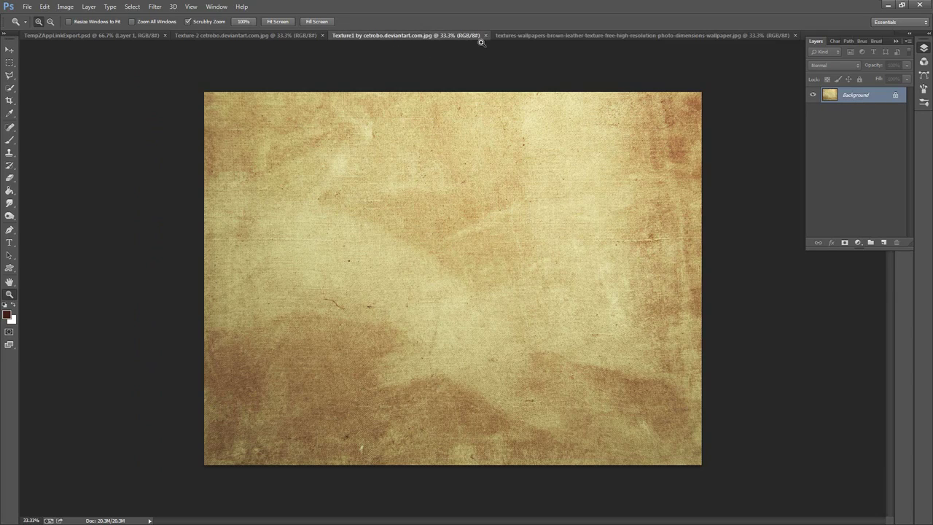
{"action": "left_click", "coordinate": [542, 36]}
{"action": "left_click", "coordinate": [250, 35]}
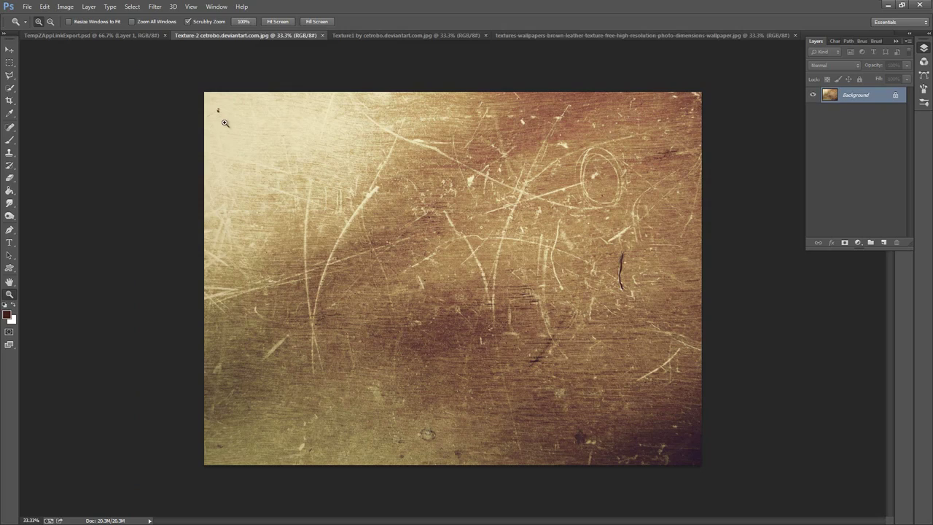
{"action": "left_click", "coordinate": [542, 35]}
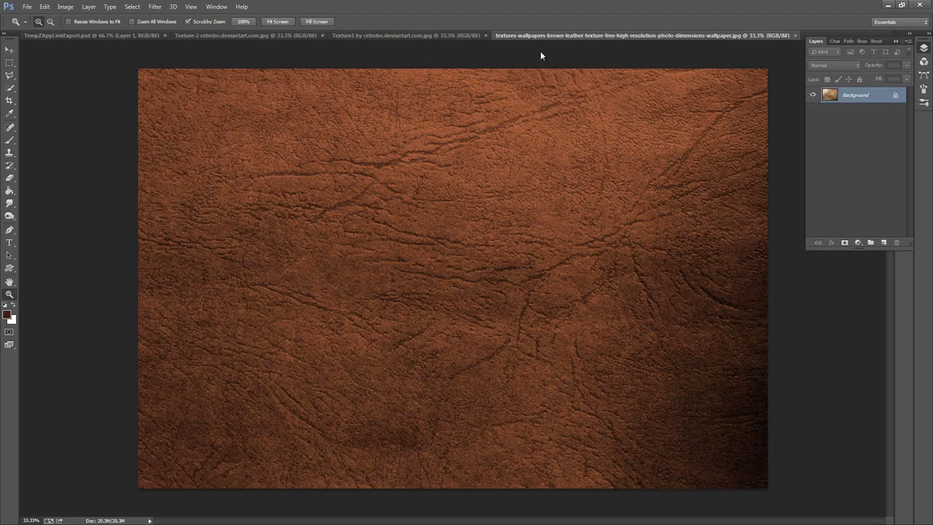
{"action": "left_click", "coordinate": [132, 7]}
{"action": "left_click", "coordinate": [142, 20]}
{"action": "left_click", "coordinate": [154, 8]}
{"action": "left_click", "coordinate": [138, 19]}
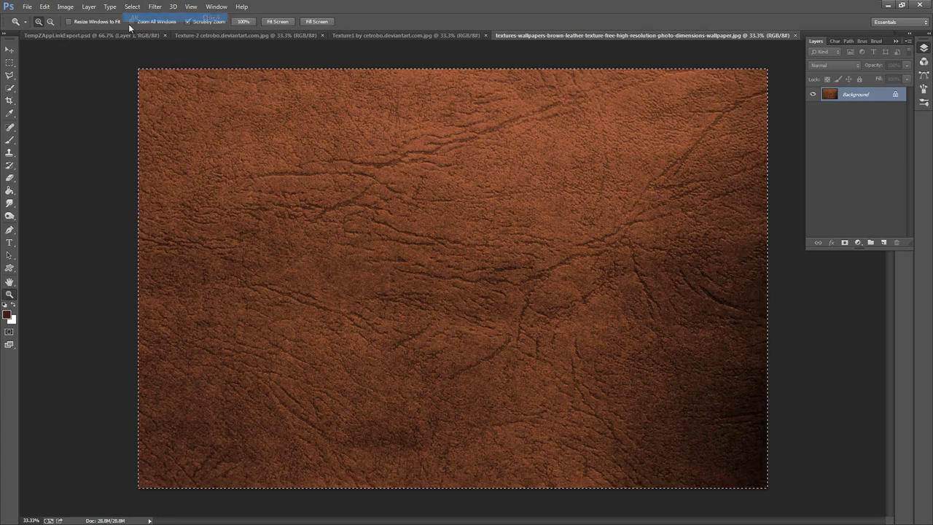
{"action": "left_click", "coordinate": [48, 8]}
{"action": "left_click", "coordinate": [52, 72]}
Paste the copied leather image into TempZAppLinkExport.psd as a new layer above Layer 1.
{"action": "left_click", "coordinate": [64, 35]}
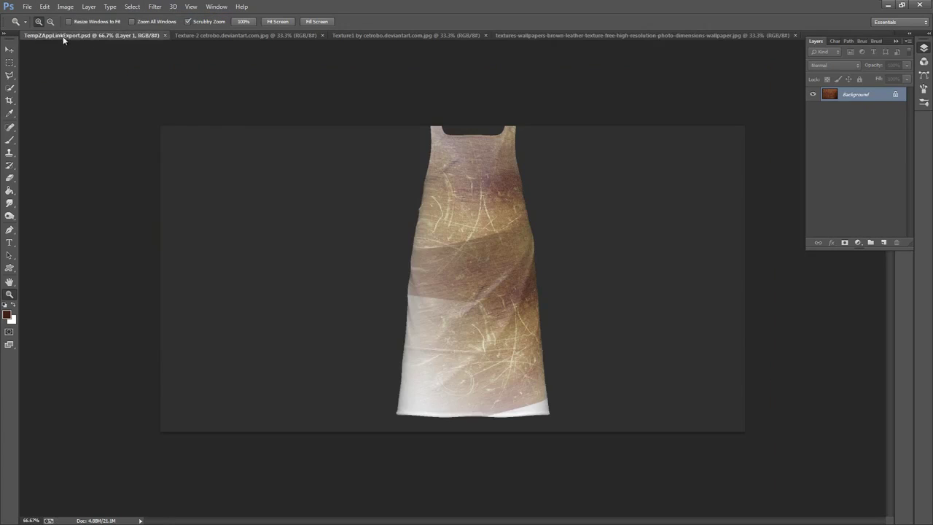
{"action": "left_click", "coordinate": [45, 7]}
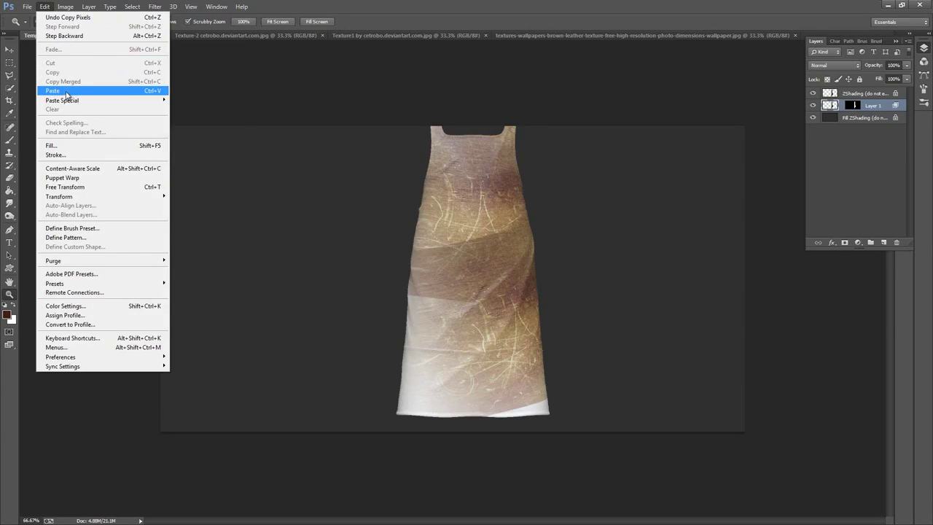
{"action": "left_click", "coordinate": [66, 92]}
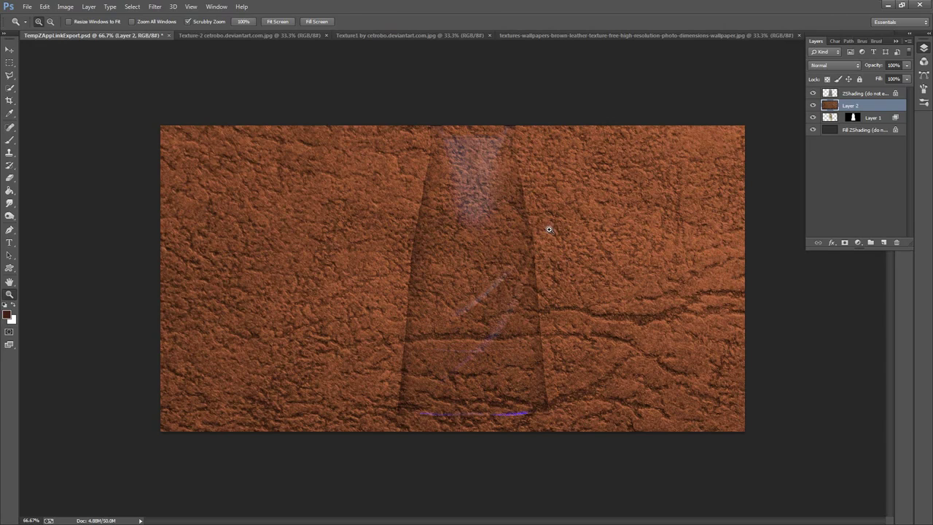
Scale down and reposition the pasted leather layer so it just covers the apron, including its full height.
{"action": "key", "text": "ctrl+t"}
{"action": "left_click_drag", "start_coordinate": [159, 125], "coordinate": [278, 117]}
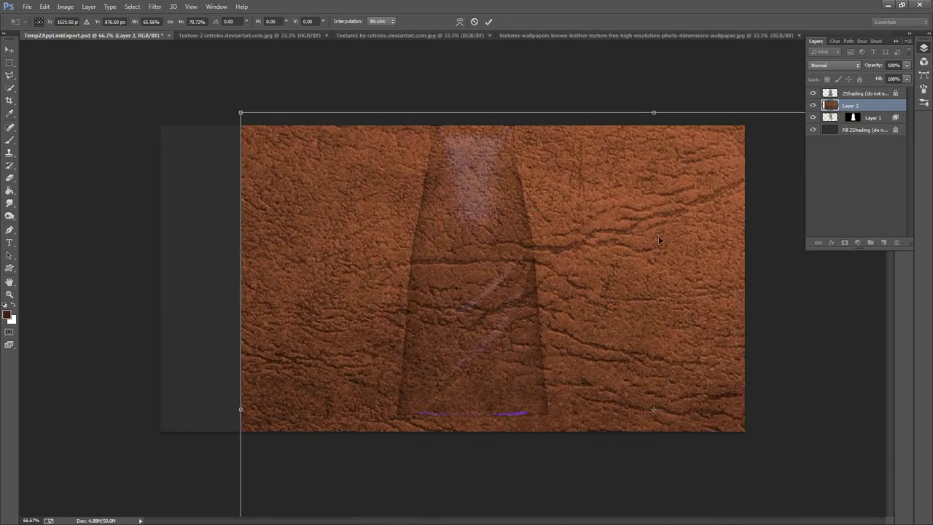
{"action": "left_click_drag", "start_coordinate": [658, 235], "coordinate": [379, 237]}
{"action": "left_click_drag", "start_coordinate": [787, 113], "coordinate": [334, 361], "text": "shift"}
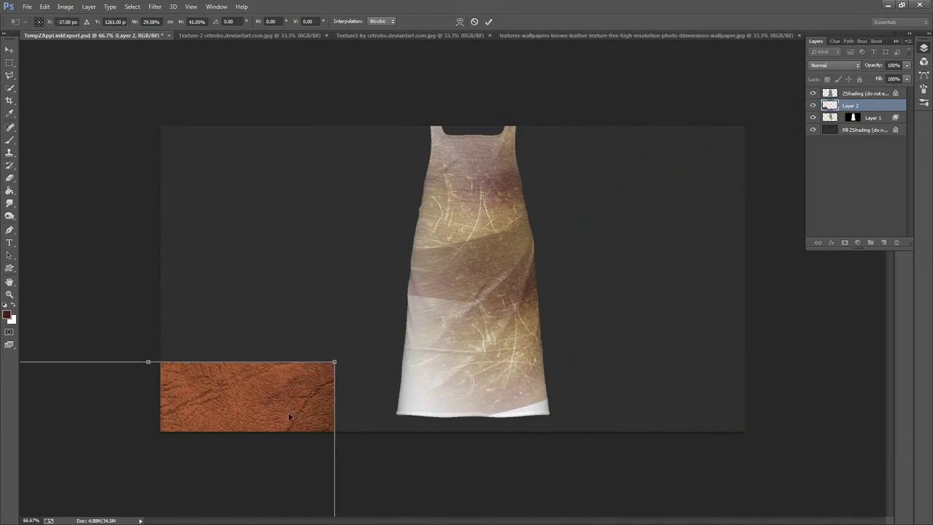
{"action": "left_click_drag", "start_coordinate": [288, 412], "coordinate": [616, 170]}
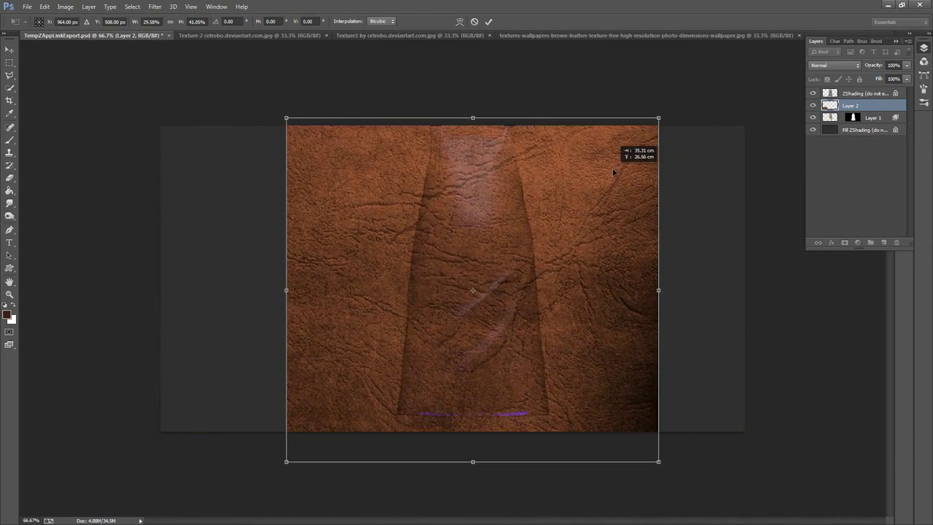
{"action": "left_click_drag", "start_coordinate": [653, 119], "coordinate": [519, 203]}
{"action": "left_click_drag", "start_coordinate": [477, 283], "coordinate": [549, 242]}
{"action": "left_click_drag", "start_coordinate": [475, 164], "coordinate": [473, 119]}
{"action": "left_click", "coordinate": [488, 21]}
Try the Multiply and Soft Light blend modes on the leather layer.
{"action": "key", "text": "z"}
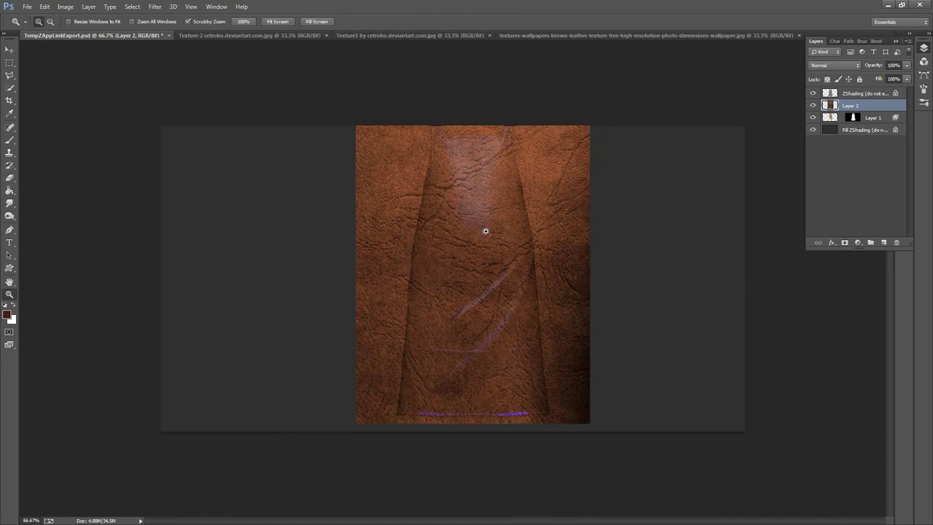
{"action": "left_click", "coordinate": [859, 65]}
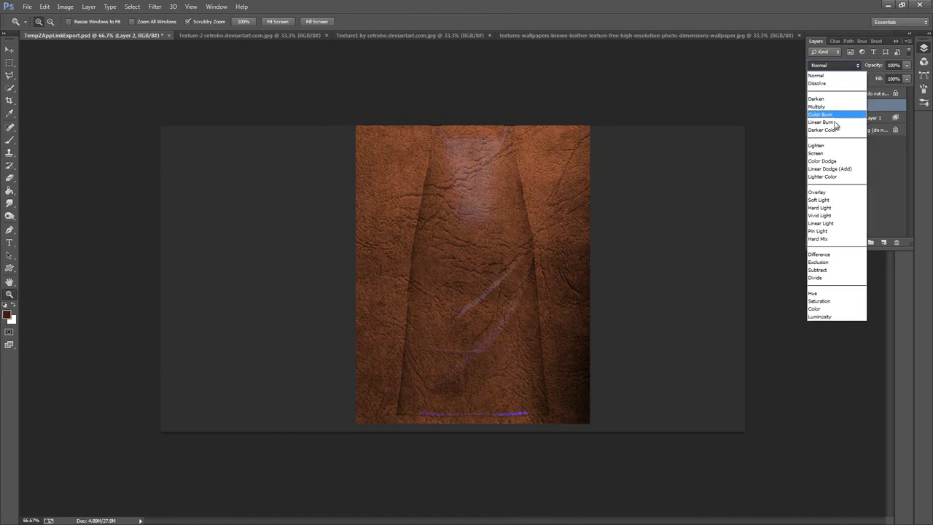
{"action": "left_click", "coordinate": [825, 110]}
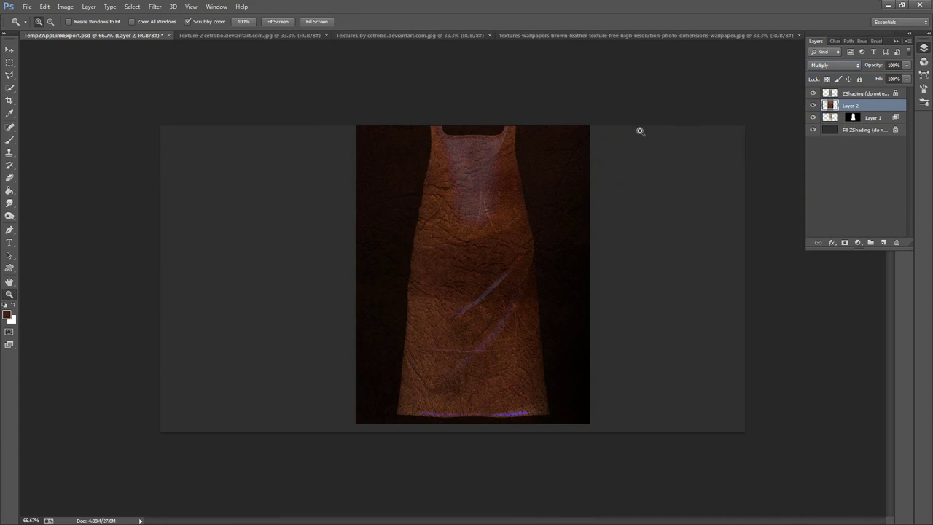
{"action": "left_click", "coordinate": [529, 222]}
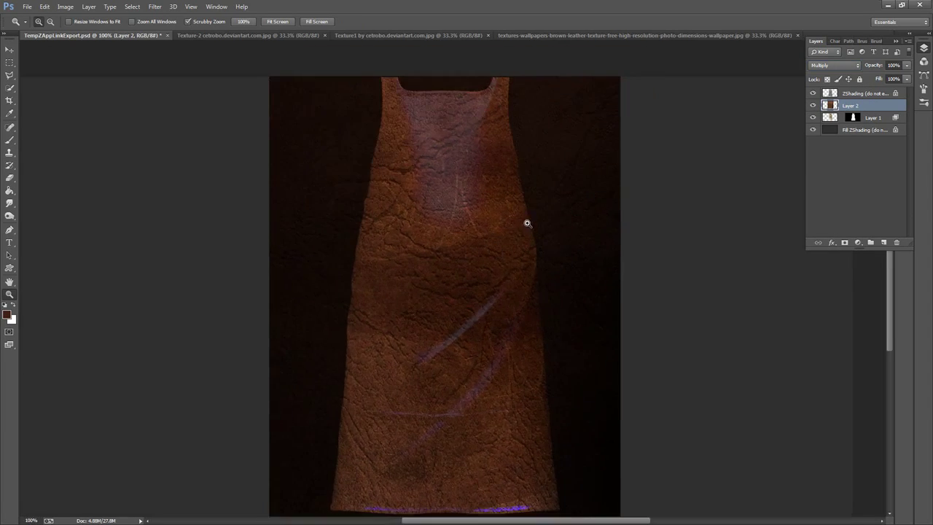
{"action": "left_click", "coordinate": [545, 163]}
{"action": "left_click", "coordinate": [836, 67]}
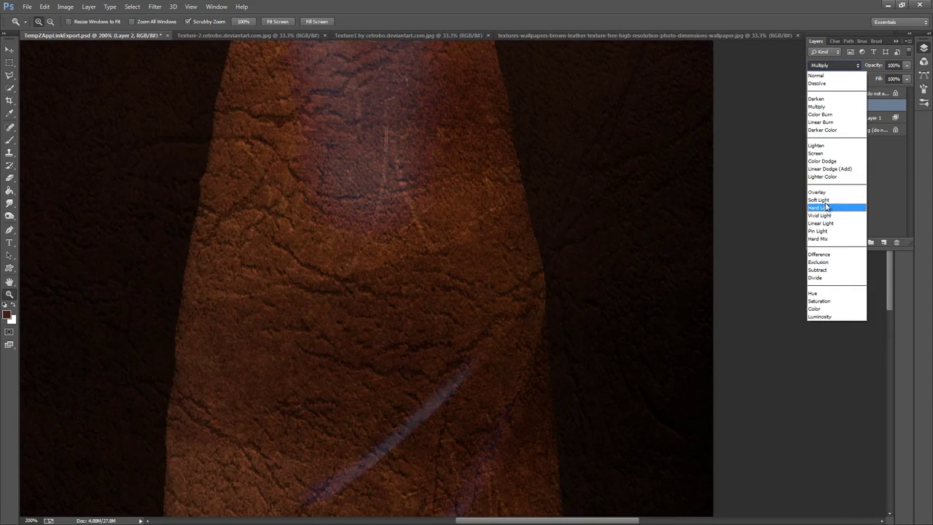
{"action": "left_click", "coordinate": [823, 200]}
Hide the ZShading layer and the leather layer, and make Layer 1 active to isolate the apron's stamped texture.
{"action": "left_click", "coordinate": [813, 94]}
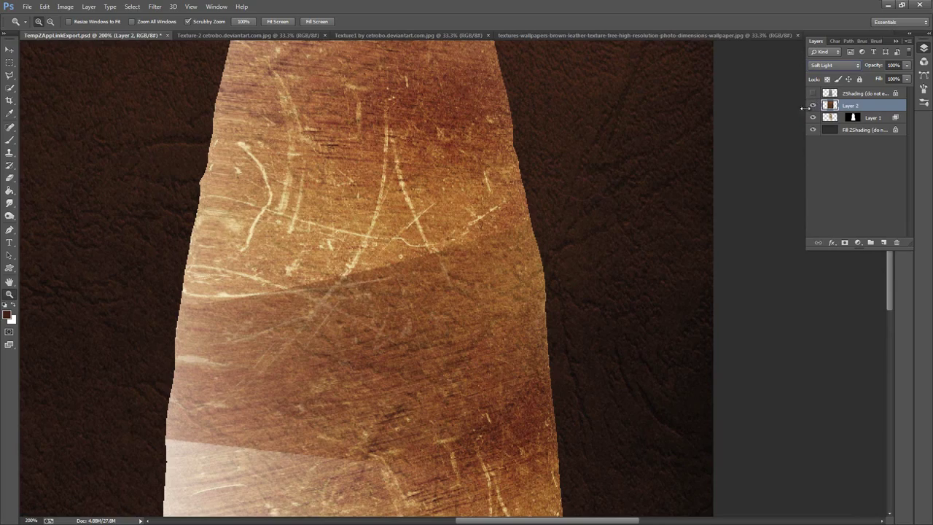
{"action": "left_click_drag", "start_coordinate": [602, 186], "coordinate": [682, 141]}
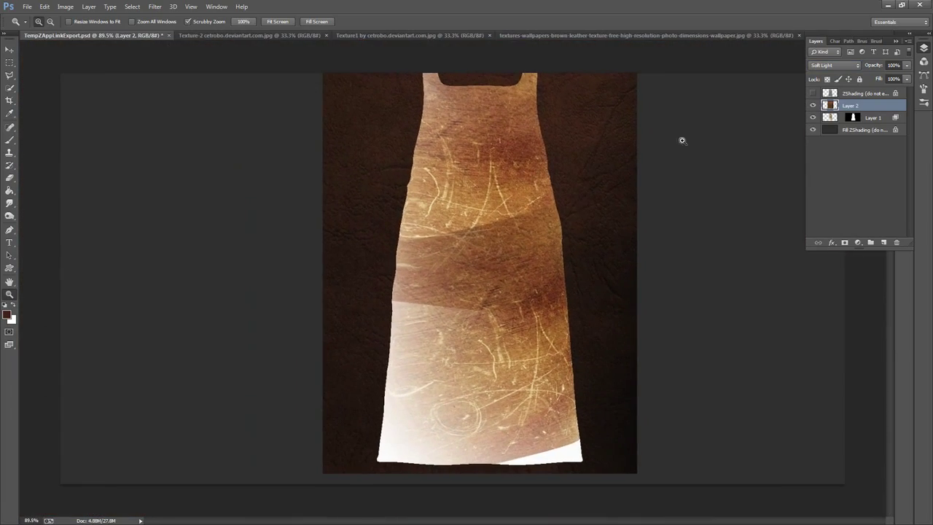
{"action": "left_click", "coordinate": [870, 119]}
{"action": "left_click", "coordinate": [814, 105]}
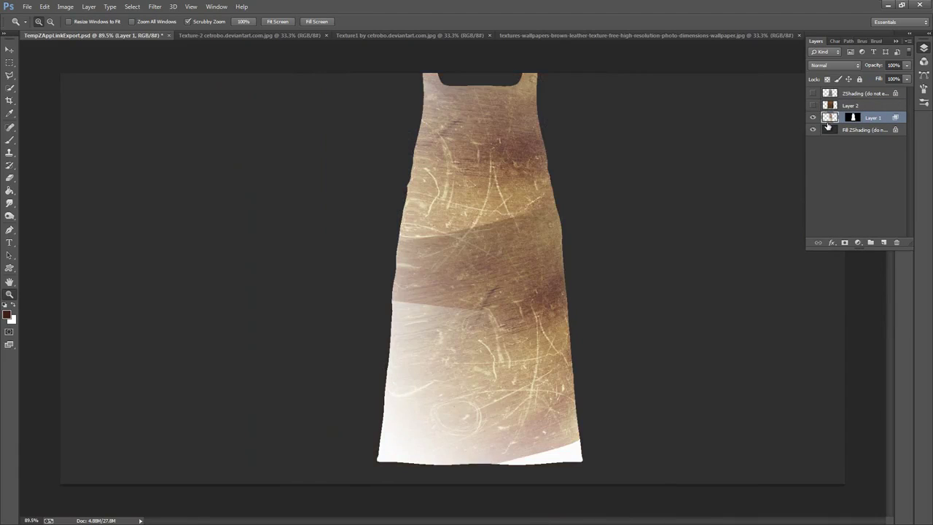
Set the foreground colour to a slightly lighter, less saturated dark reddish brown.
{"action": "key", "text": "i"}
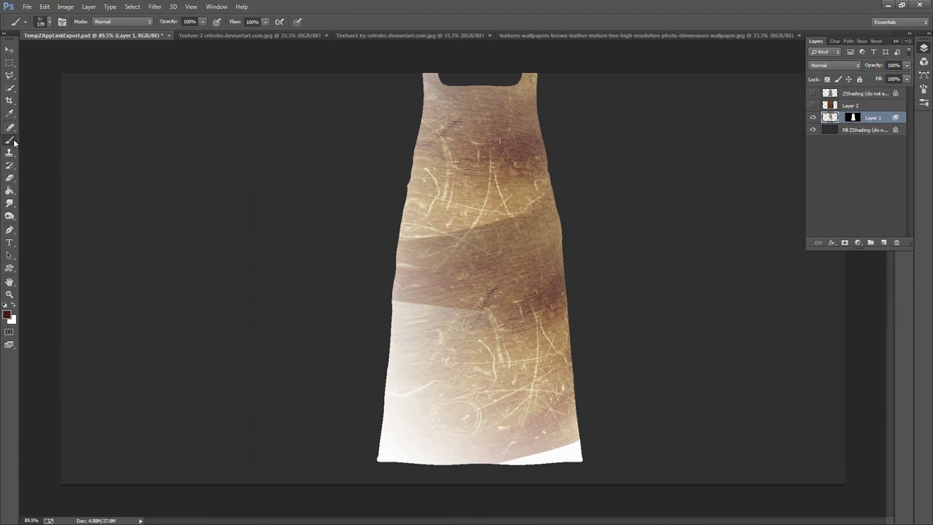
{"action": "left_click", "coordinate": [7, 314]}
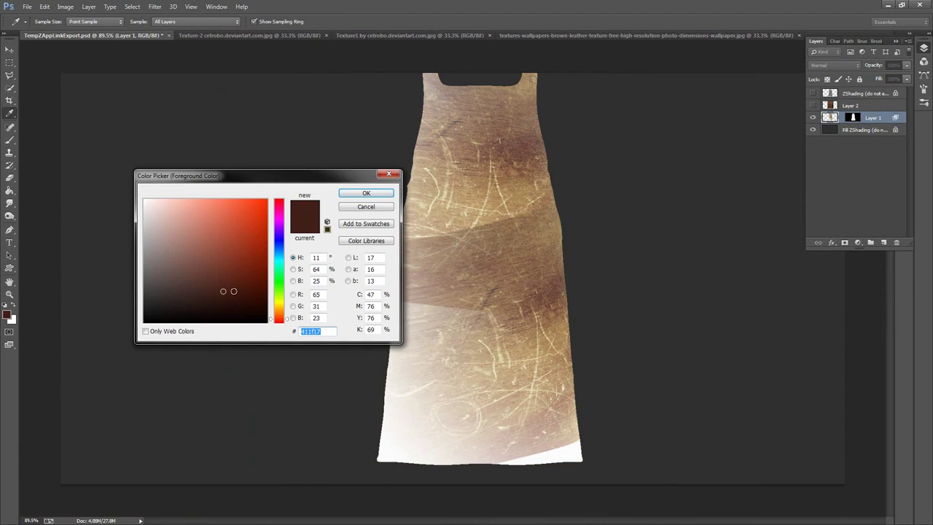
{"action": "left_click_drag", "start_coordinate": [288, 319], "coordinate": [288, 320]}
{"action": "mouse_move", "coordinate": [223, 292]}
{"action": "left_mouse_down"}
{"action": "mouse_move", "coordinate": [172, 279]}
{"action": "mouse_move", "coordinate": [182, 294]}
{"action": "mouse_move", "coordinate": [207, 285]}
{"action": "left_mouse_up"}
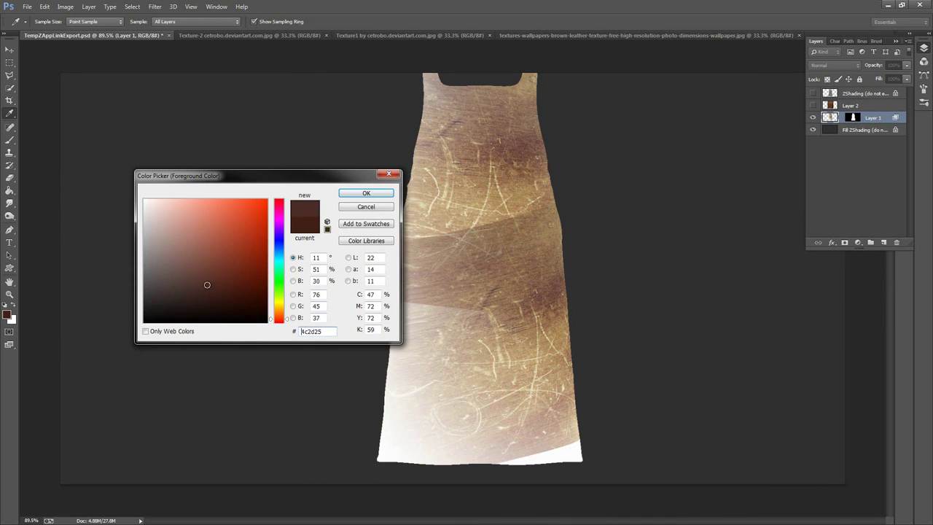
{"action": "left_click_drag", "start_coordinate": [290, 319], "coordinate": [288, 317]}
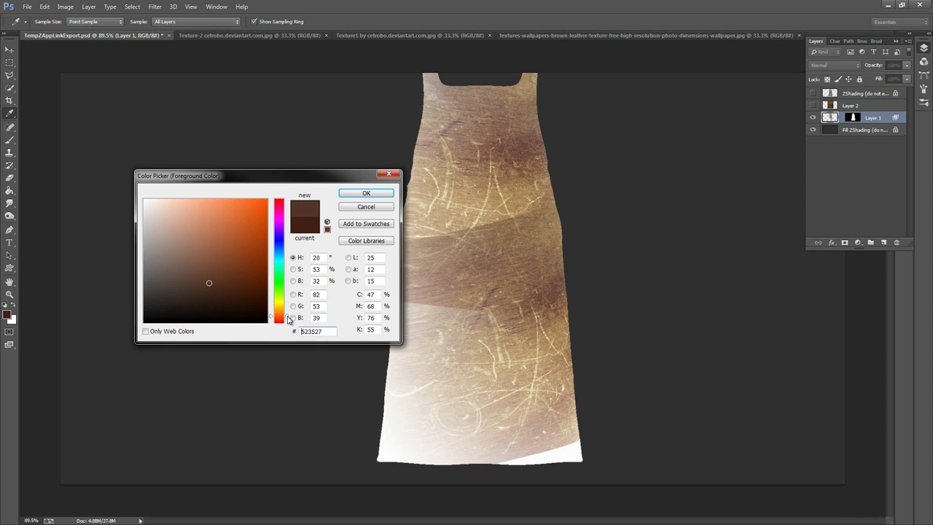
{"action": "left_click", "coordinate": [366, 193]}
{"action": "key", "text": "b"}
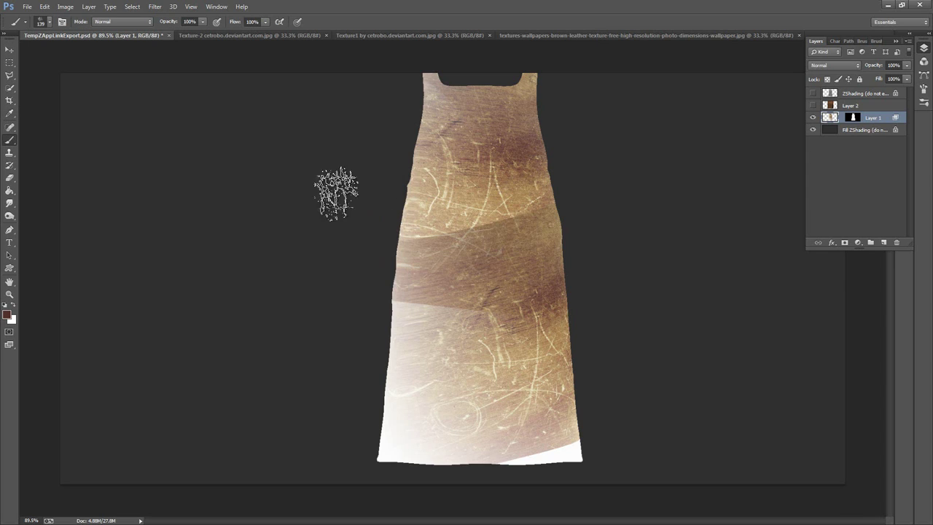
Fill a new layer above Layer 1 with the reddish brown and merge it down, preserving Layer 1's apron mask.
{"action": "left_click", "coordinate": [10, 191]}
{"action": "left_click", "coordinate": [447, 205]}
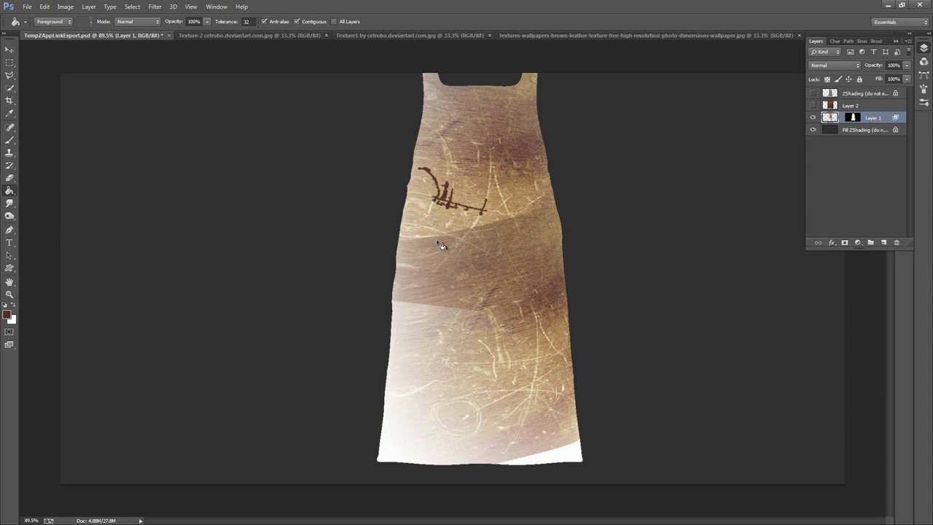
{"action": "left_click", "coordinate": [883, 242]}
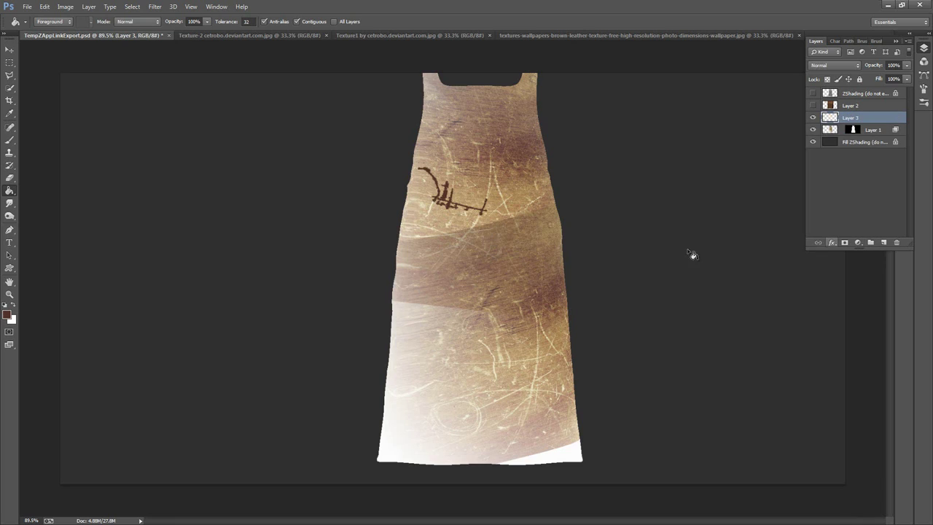
{"action": "left_click", "coordinate": [513, 250]}
{"action": "right_click", "coordinate": [874, 121]}
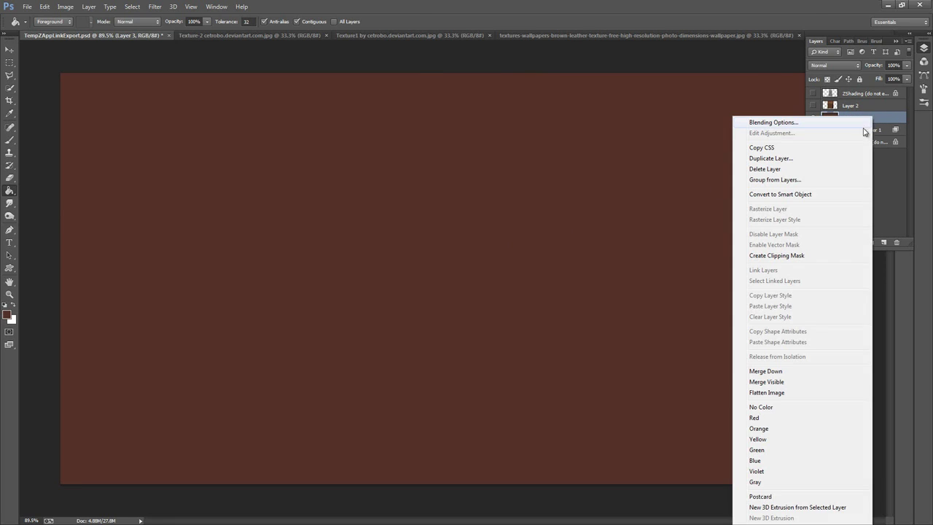
{"action": "left_click", "coordinate": [777, 369]}
{"action": "left_click", "coordinate": [468, 204]}
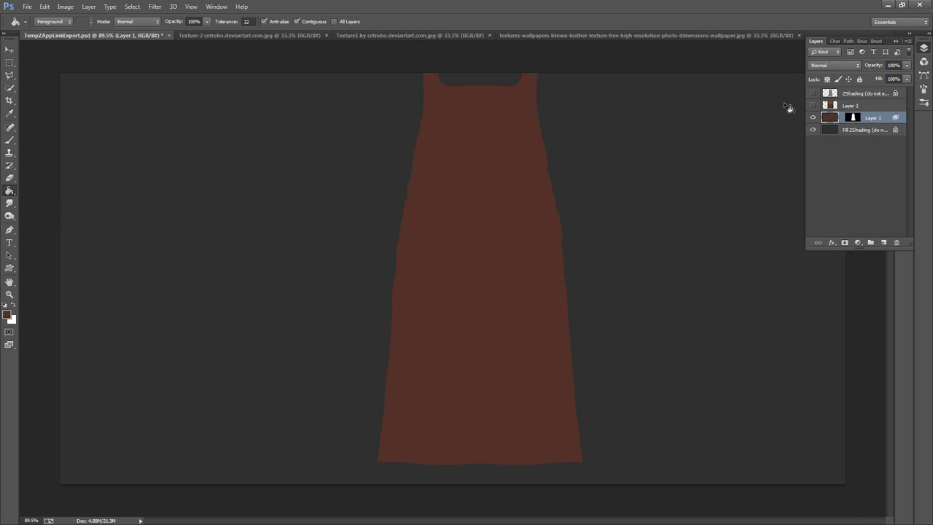
Show the leather and ZShading layers again and set the leather layer's blend mode to Overlay.
{"action": "left_click", "coordinate": [813, 106]}
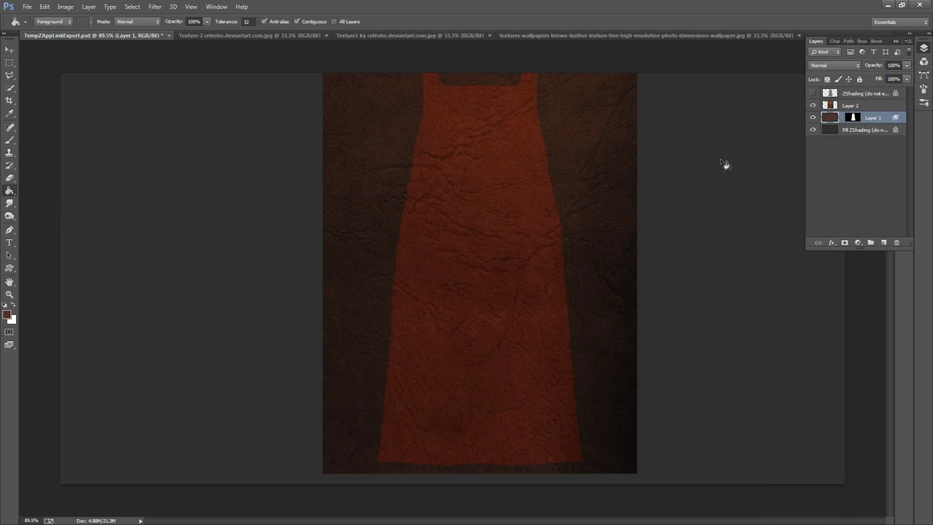
{"action": "left_click", "coordinate": [866, 105]}
{"action": "left_click", "coordinate": [846, 65]}
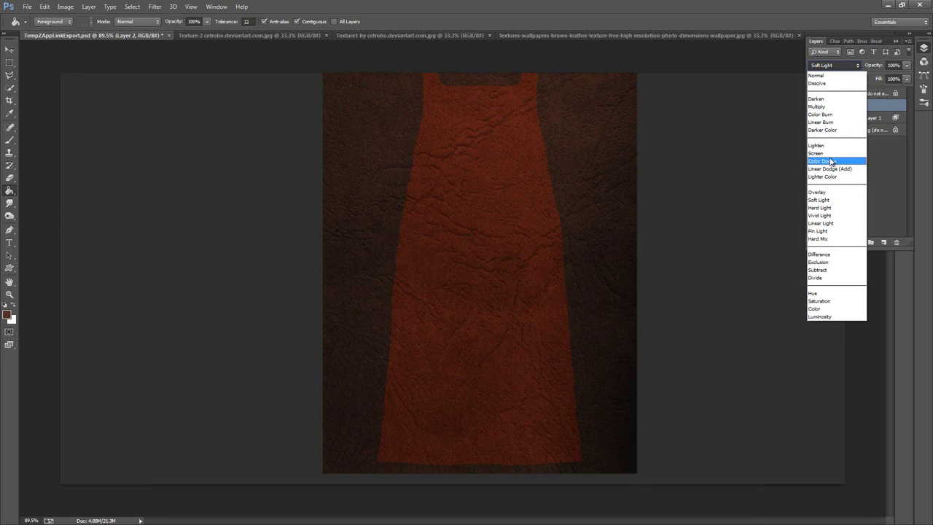
{"action": "left_click", "coordinate": [834, 107]}
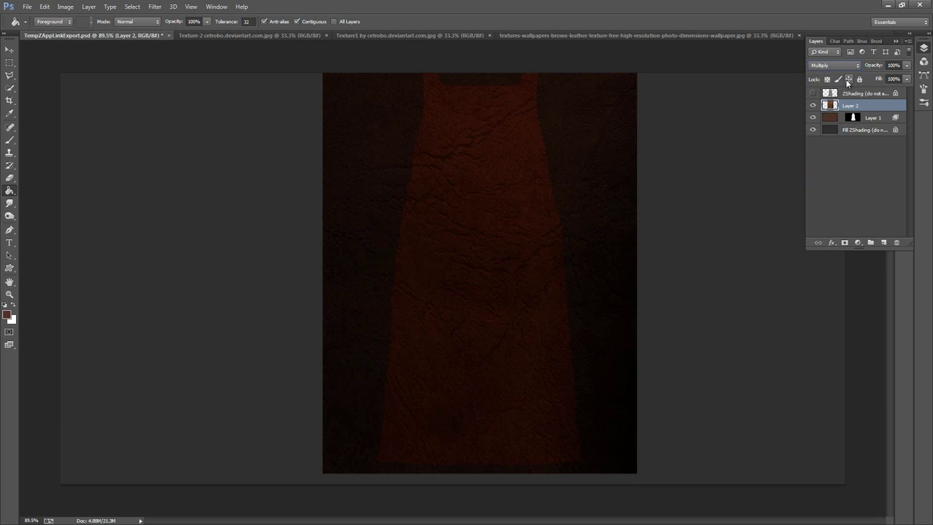
{"action": "left_click", "coordinate": [846, 65]}
{"action": "left_click", "coordinate": [824, 200]}
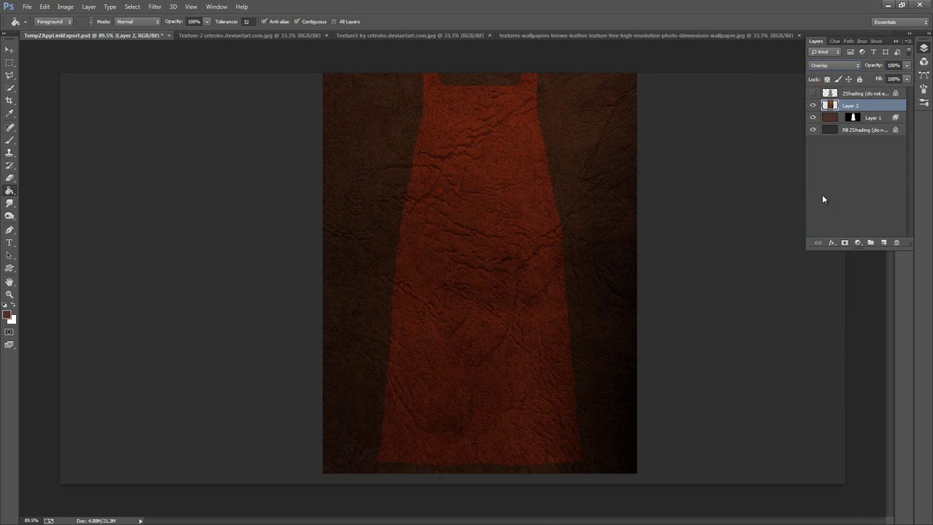
{"action": "left_click", "coordinate": [814, 94]}
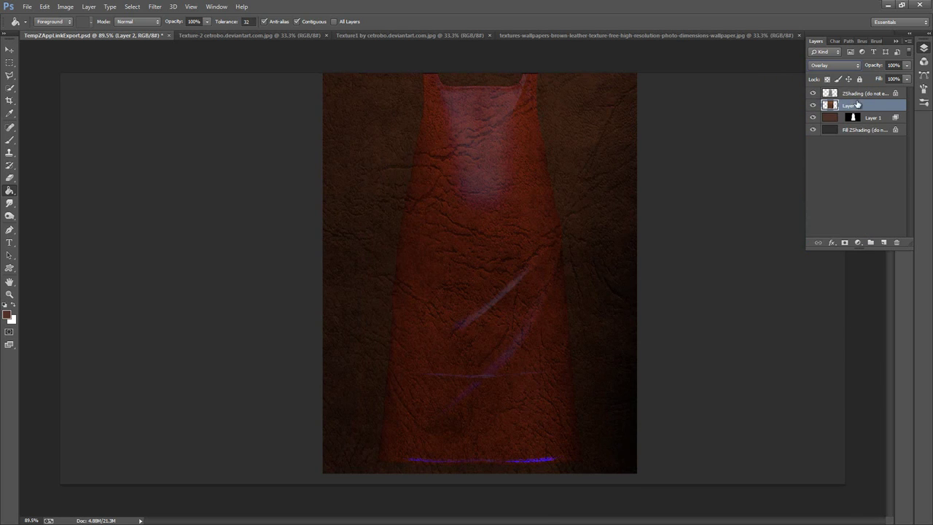
Desaturate the leather texture on Layer 2.
{"action": "left_click", "coordinate": [855, 65]}
{"action": "left_click", "coordinate": [845, 29]}
{"action": "left_click", "coordinate": [65, 7]}
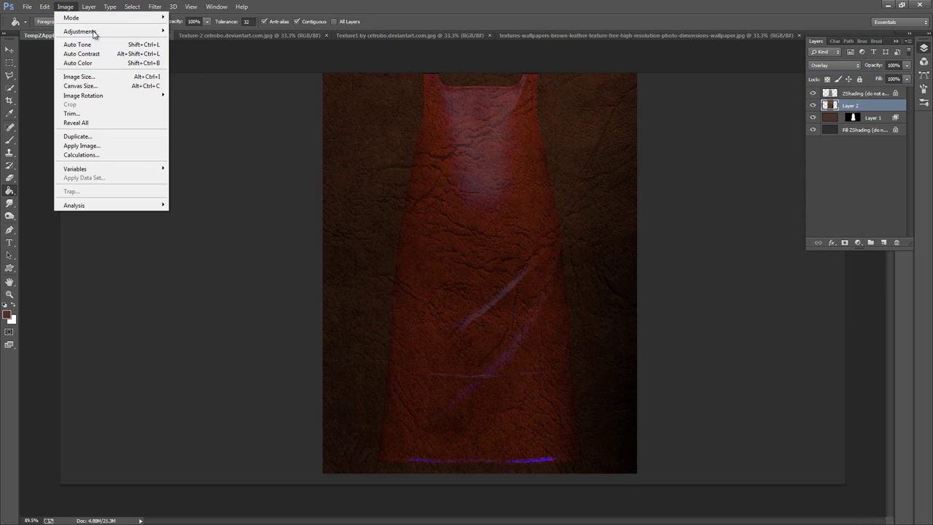
{"action": "mouse_move", "coordinate": [94, 31]}
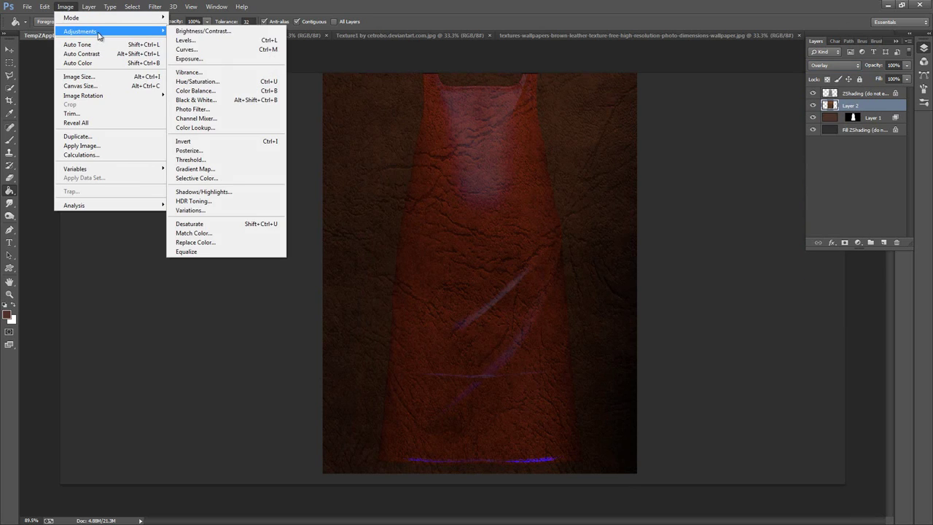
{"action": "left_click", "coordinate": [205, 225]}
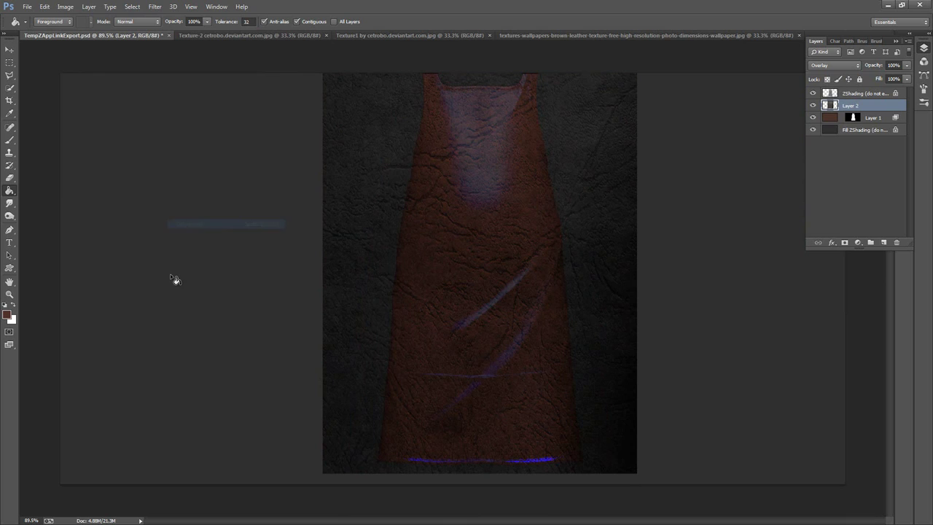
Set Layer 2's blend mode to Multiply and adjust its brightness to 150 and contrast to 4.
{"action": "left_click", "coordinate": [854, 65]}
{"action": "left_click", "coordinate": [822, 107]}
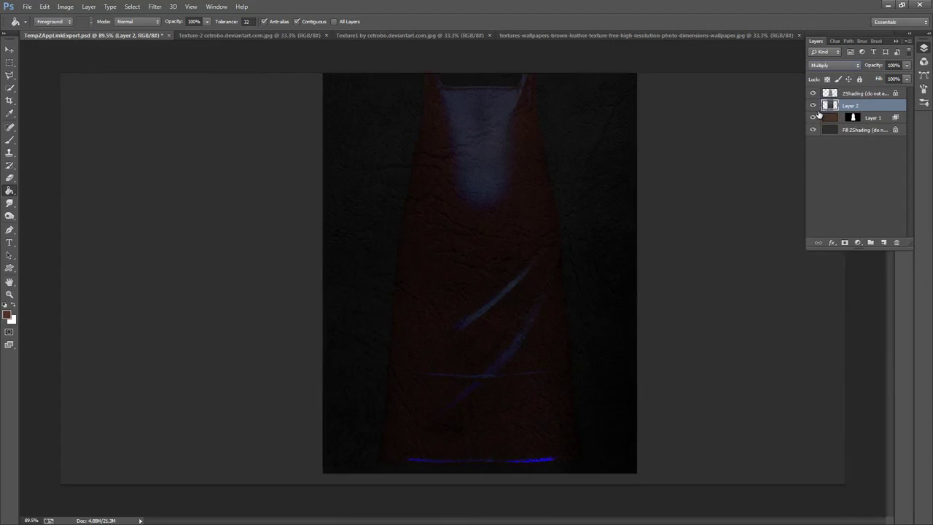
{"action": "left_click", "coordinate": [66, 6]}
{"action": "mouse_move", "coordinate": [95, 32]}
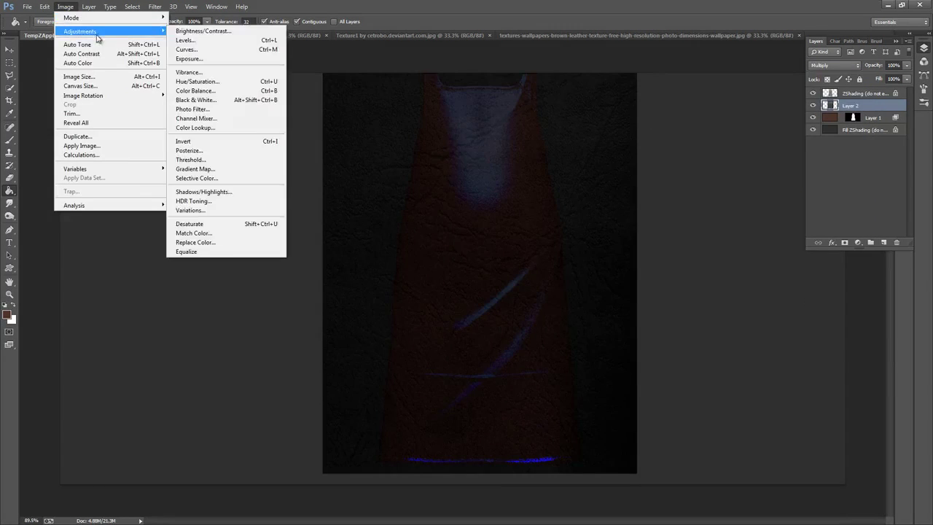
{"action": "left_click", "coordinate": [218, 39]}
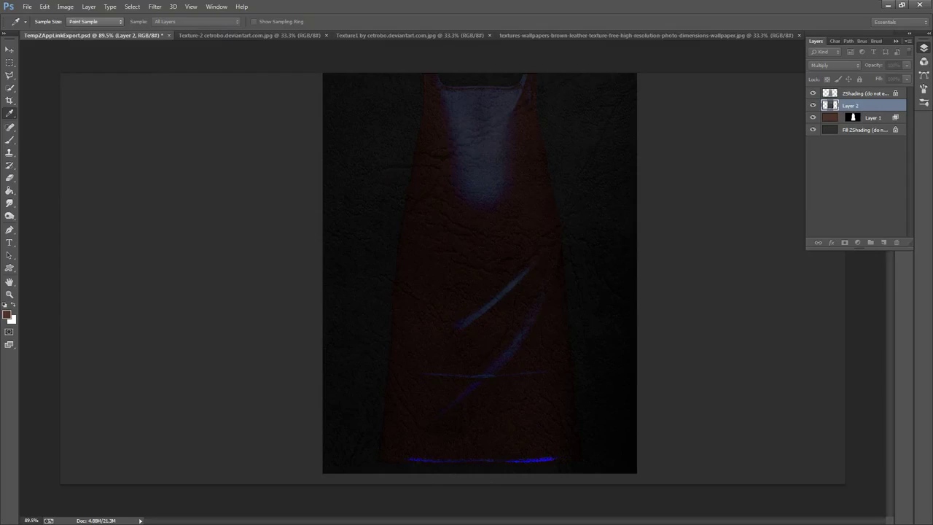
{"action": "left_click_drag", "start_coordinate": [596, 222], "coordinate": [645, 223]}
{"action": "mouse_move", "coordinate": [599, 246]}
{"action": "left_mouse_down"}
{"action": "mouse_move", "coordinate": [634, 247]}
{"action": "mouse_move", "coordinate": [566, 257]}
{"action": "mouse_move", "coordinate": [602, 248]}
{"action": "left_mouse_up"}
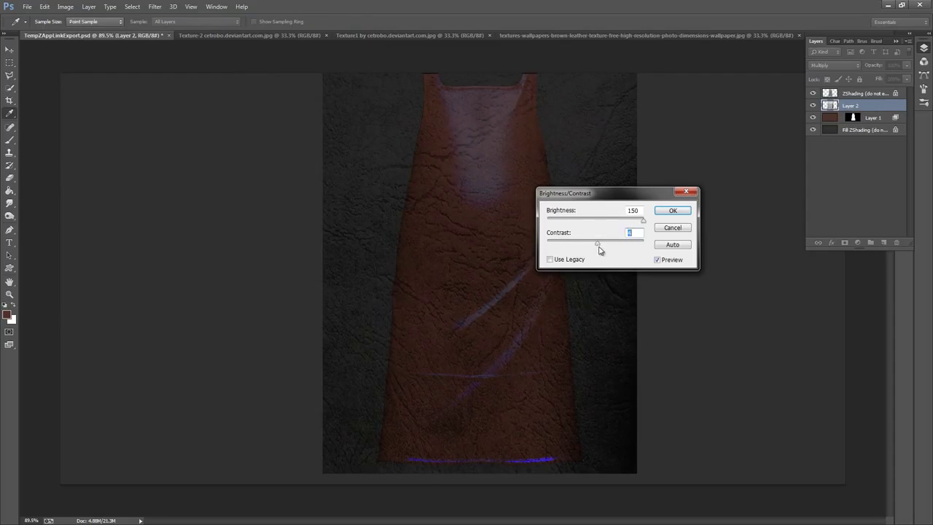
{"action": "left_click", "coordinate": [673, 212]}
{"action": "key", "text": "g"}
{"action": "left_click", "coordinate": [814, 95]}
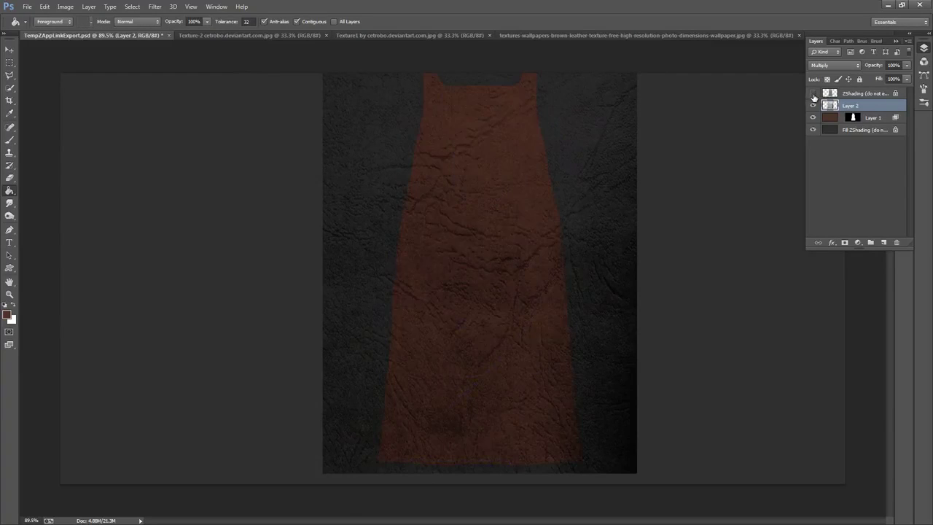
{"action": "left_click", "coordinate": [813, 94]}
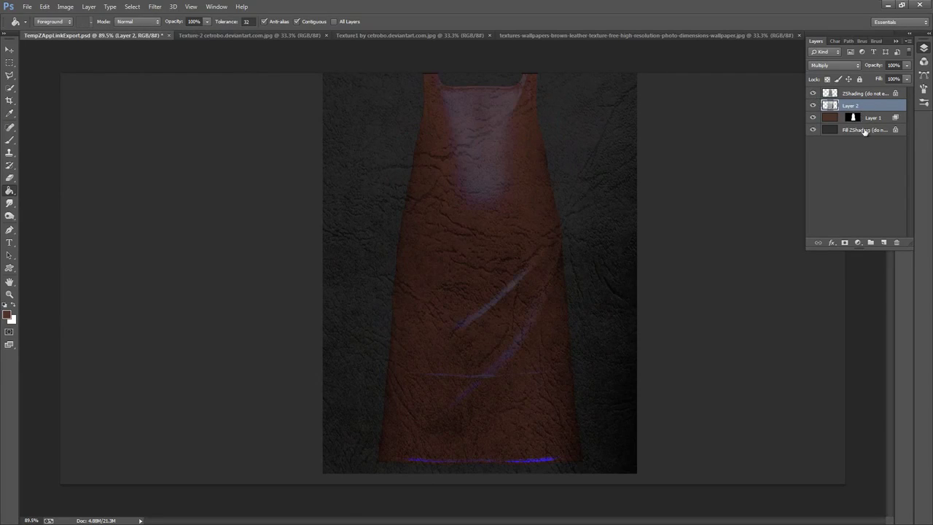
Add a new layer above Layer 2 and paste in a copy of the whole Texture1 image.
{"action": "left_click", "coordinate": [884, 242]}
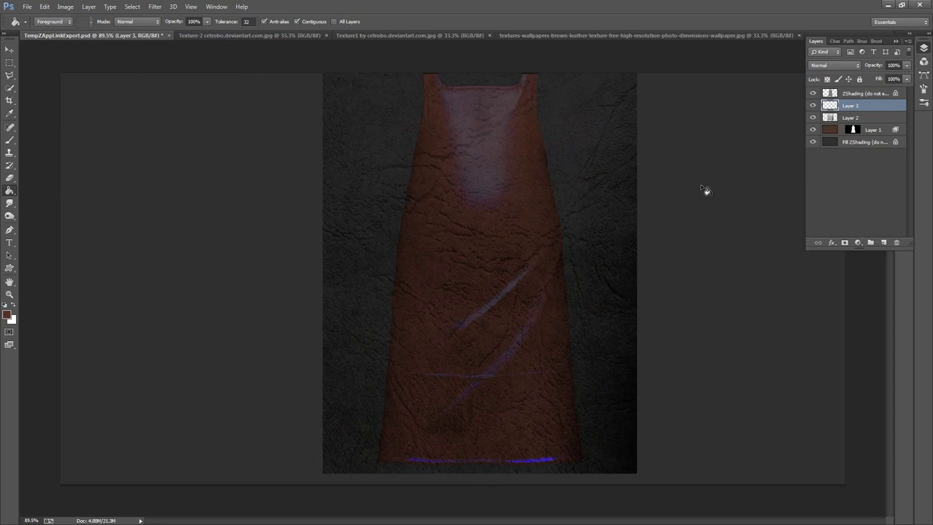
{"action": "left_click", "coordinate": [398, 35]}
{"action": "left_click", "coordinate": [132, 6]}
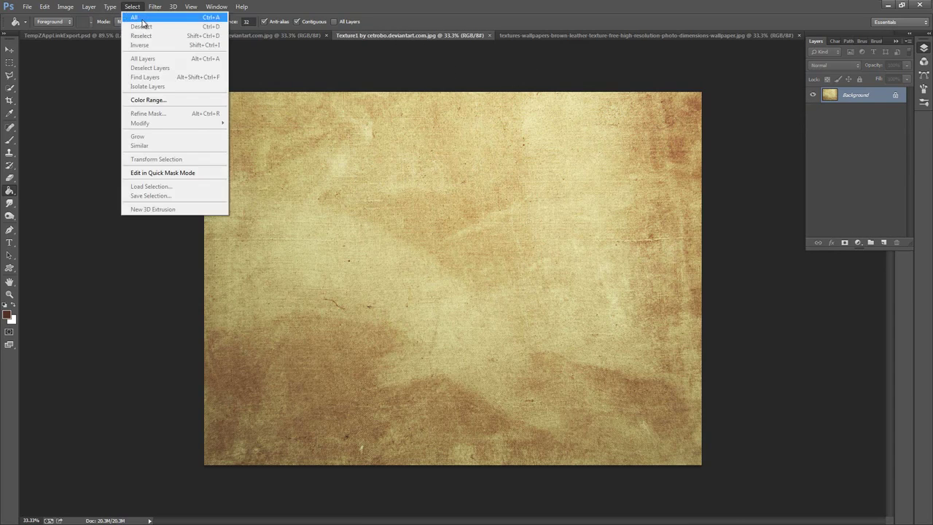
{"action": "left_click", "coordinate": [135, 15]}
{"action": "left_click", "coordinate": [44, 7]}
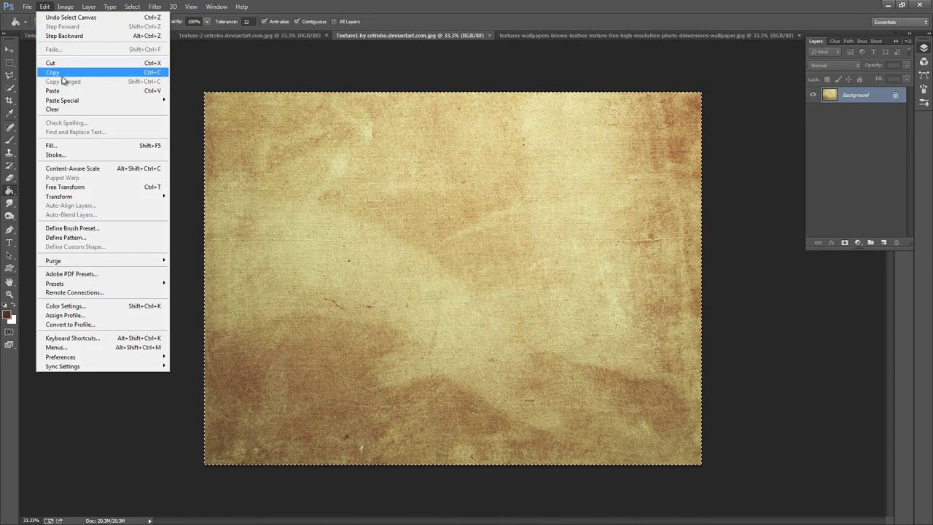
{"action": "left_click", "coordinate": [69, 72]}
{"action": "left_click", "coordinate": [96, 35]}
{"action": "left_click", "coordinate": [45, 7]}
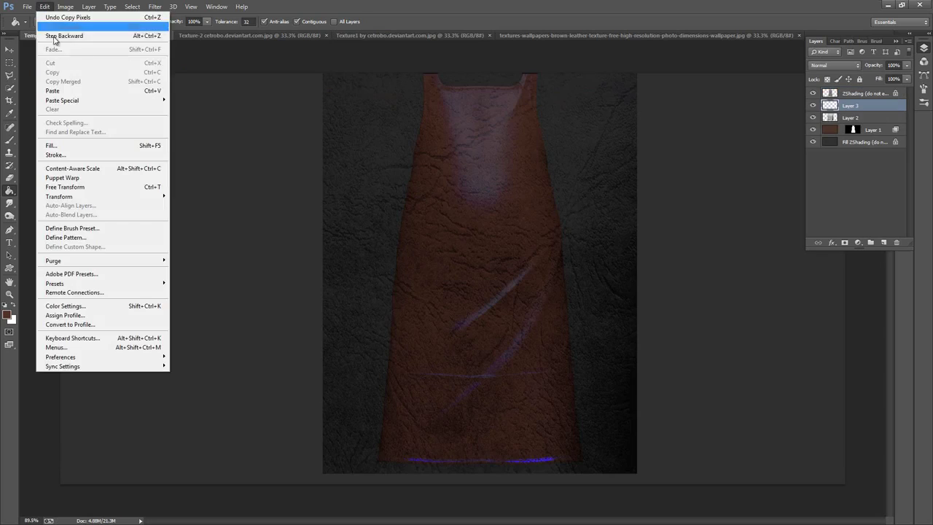
{"action": "left_click", "coordinate": [53, 91]}
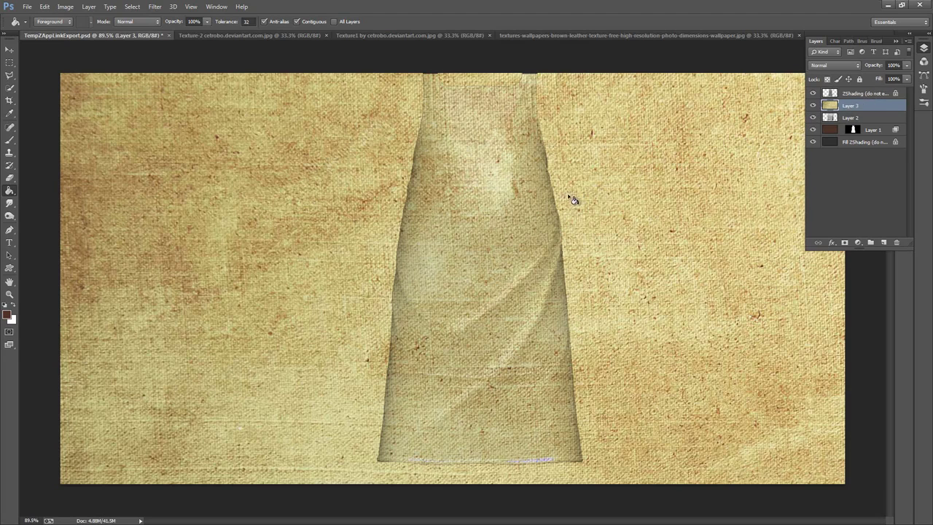
Scale the pasted texture to 28.22% width and 63.11% height, rotate it 0.86°, and position it over the whole apron.
{"action": "key", "text": "ctrl+t"}
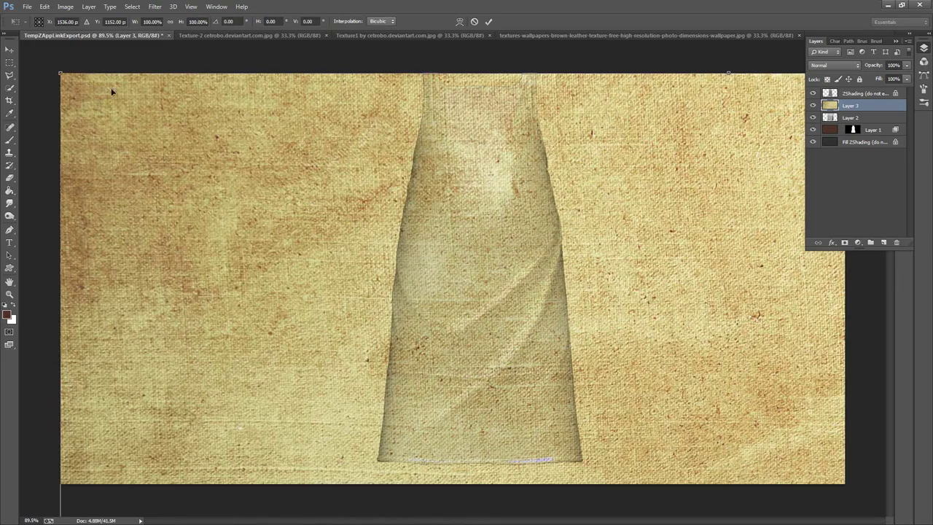
{"action": "left_click_drag", "start_coordinate": [61, 75], "coordinate": [542, 234]}
{"action": "left_click_drag", "start_coordinate": [748, 358], "coordinate": [462, 211]}
{"action": "right_click", "coordinate": [558, 199]}
{"action": "left_click", "coordinate": [647, 70]}
{"action": "left_click_drag", "start_coordinate": [630, 59], "coordinate": [535, 219]}
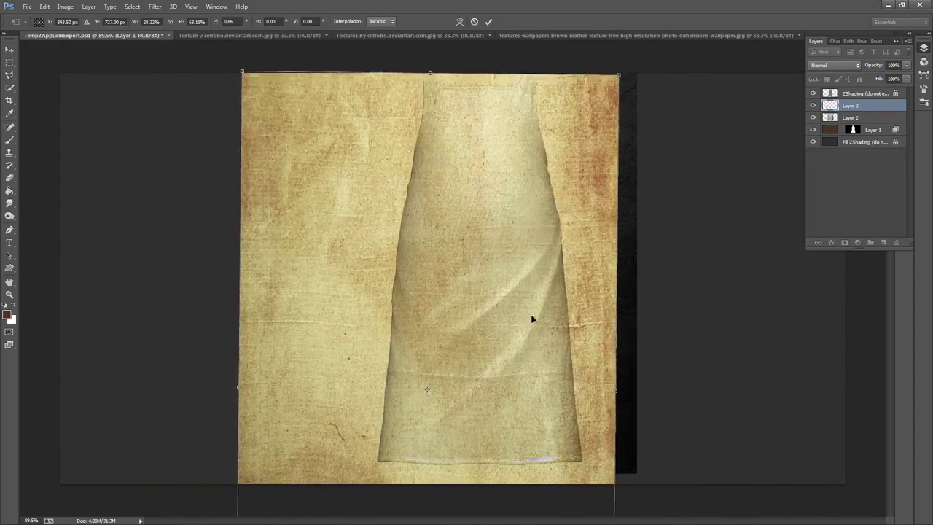
{"action": "left_click_drag", "start_coordinate": [532, 319], "coordinate": [608, 235]}
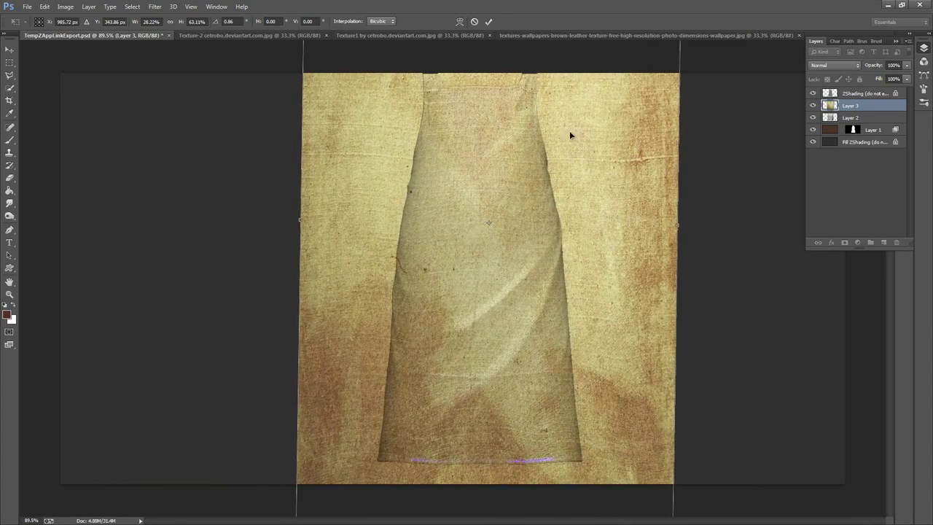
{"action": "left_click", "coordinate": [489, 22]}
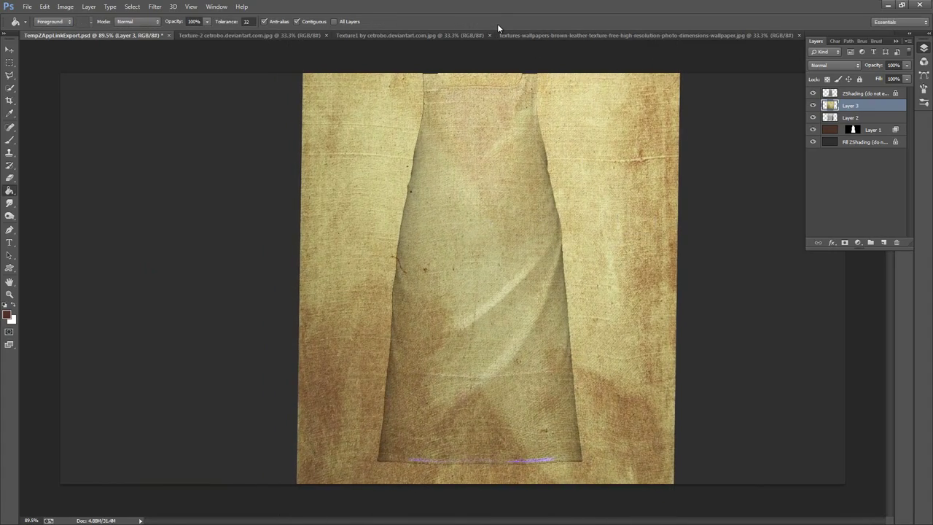
Clip Layer 2 and Layer 3 to Layer 1's apron mask as clipping masks.
{"action": "left_click", "coordinate": [863, 119]}
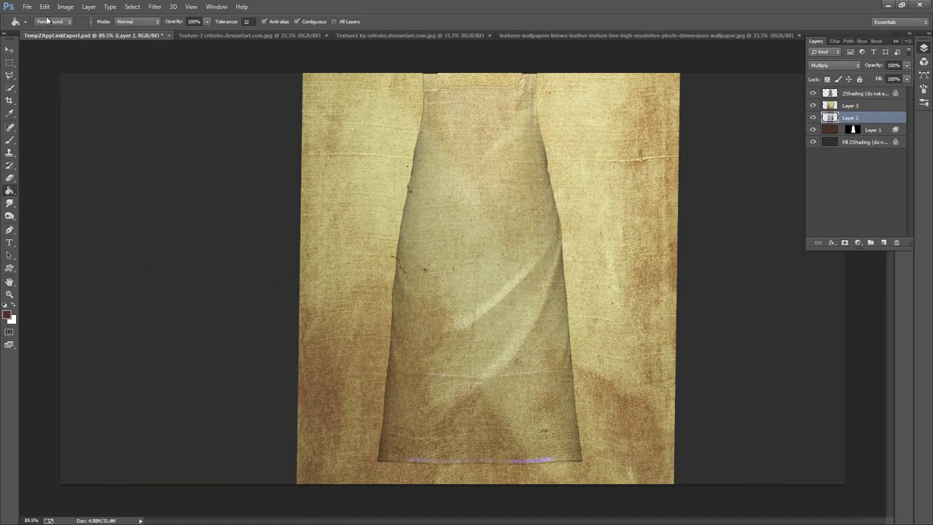
{"action": "left_click", "coordinate": [89, 6]}
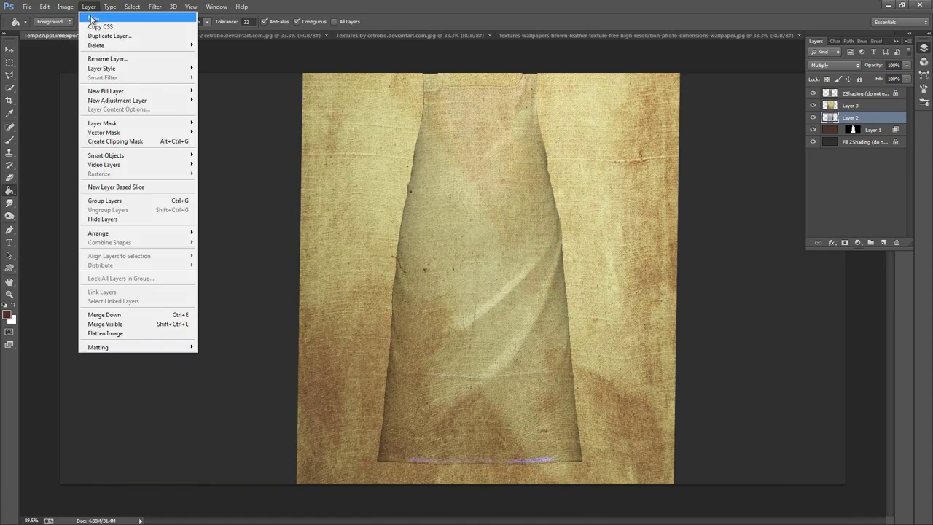
{"action": "left_click", "coordinate": [133, 142]}
{"action": "left_click", "coordinate": [857, 107]}
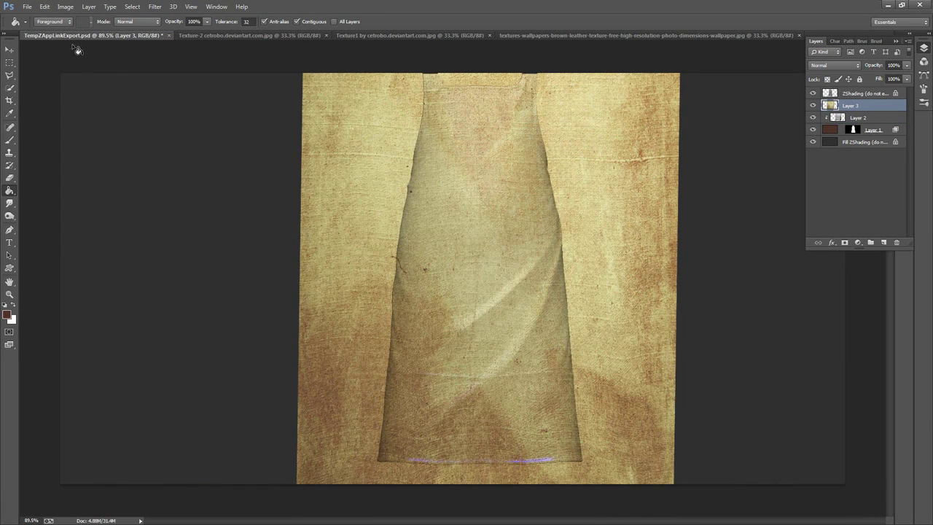
{"action": "left_click", "coordinate": [89, 7]}
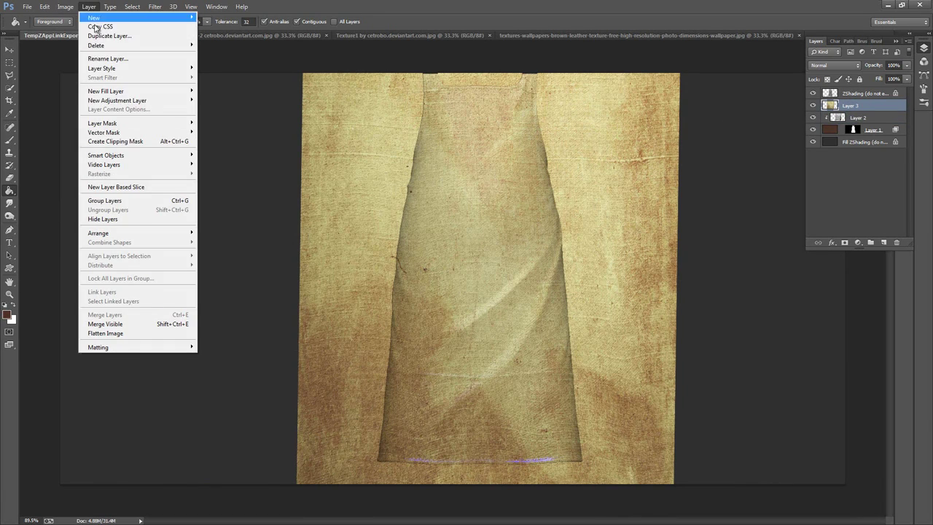
{"action": "left_click", "coordinate": [135, 143]}
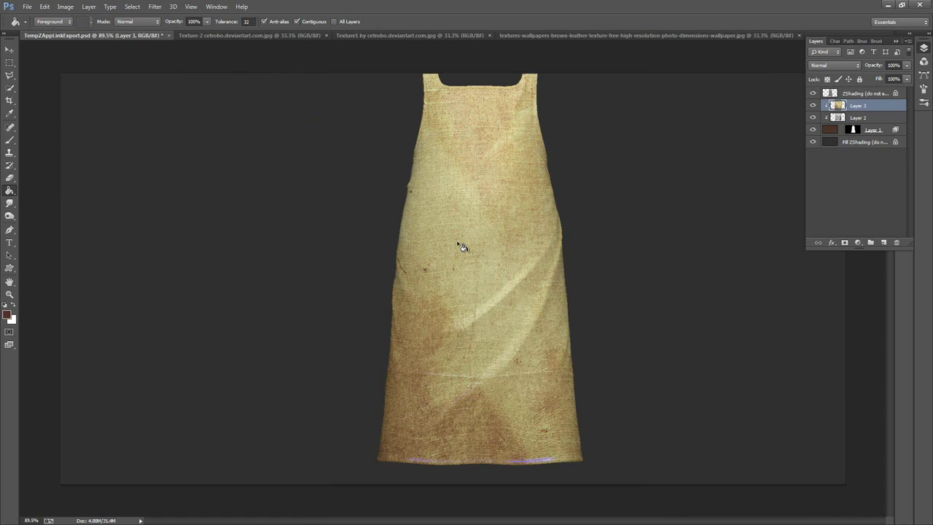
Try Layer 3 at 87% opacity with the Overlay blend mode.
{"action": "left_click", "coordinate": [10, 139]}
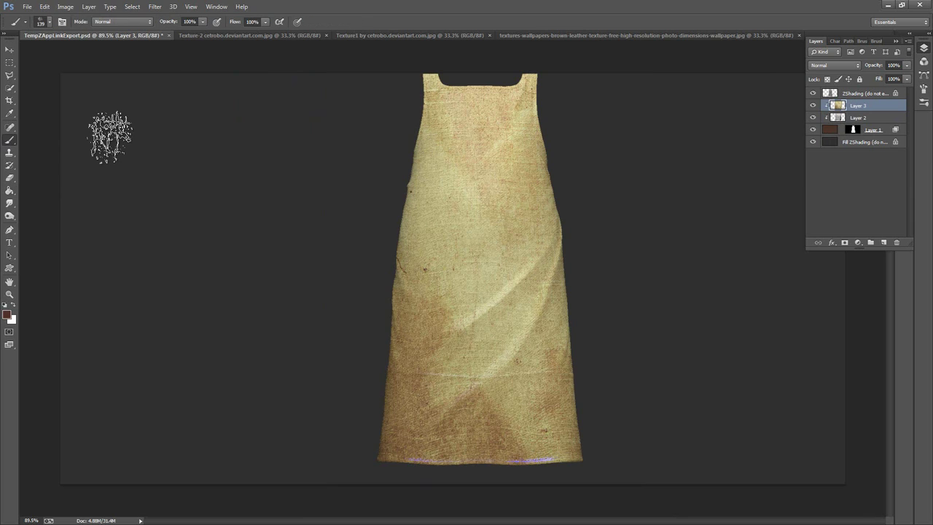
{"action": "left_click", "coordinate": [859, 65]}
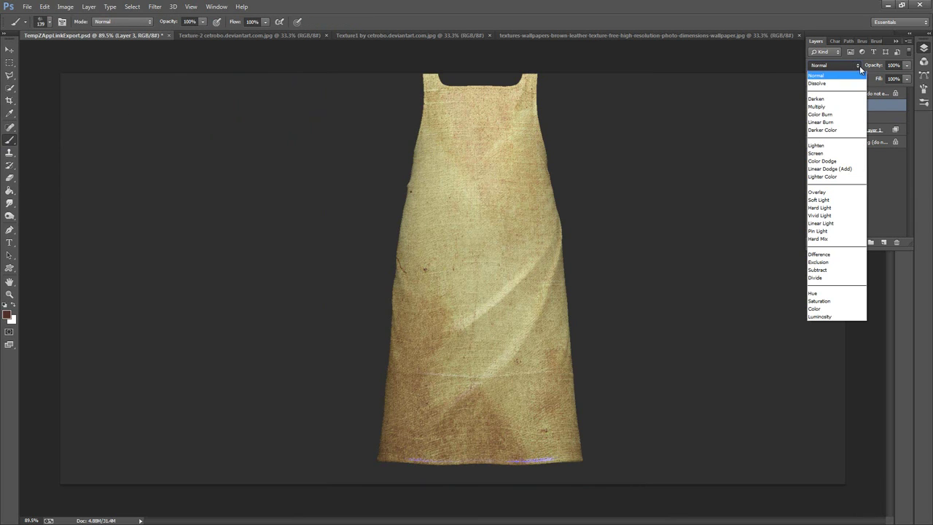
{"action": "left_click", "coordinate": [908, 79]}
{"action": "left_click", "coordinate": [908, 80]}
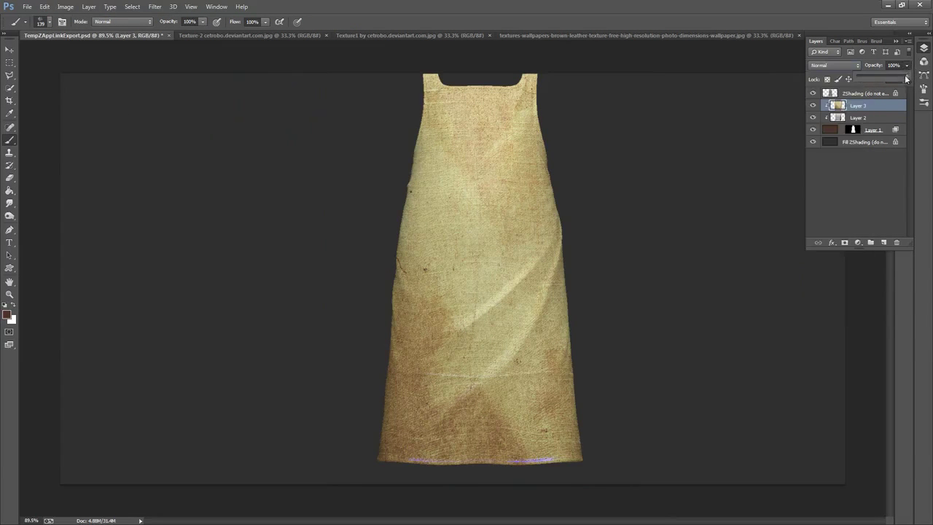
{"action": "mouse_move", "coordinate": [907, 78]}
{"action": "left_mouse_down"}
{"action": "mouse_move", "coordinate": [893, 78]}
{"action": "mouse_move", "coordinate": [901, 79]}
{"action": "left_mouse_up"}
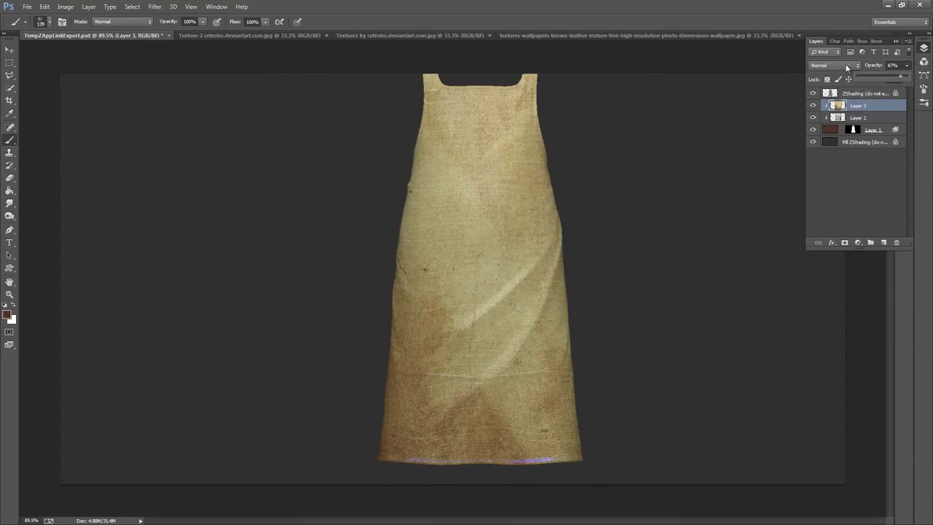
{"action": "left_click", "coordinate": [846, 64]}
{"action": "left_click", "coordinate": [821, 194]}
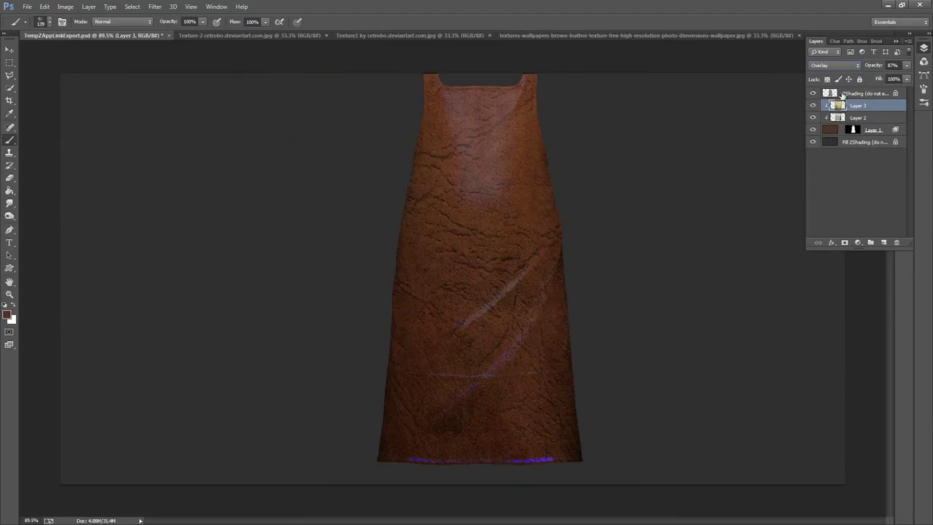
Lower the opacity of the leather texture on Layer 2 to 19%.
{"action": "left_click", "coordinate": [860, 118]}
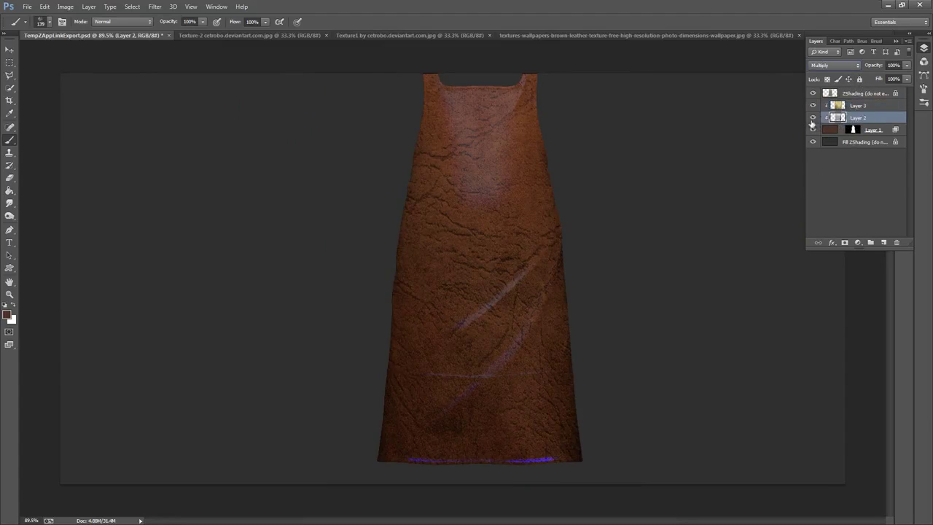
{"action": "left_click", "coordinate": [908, 65]}
{"action": "left_click_drag", "start_coordinate": [882, 80], "coordinate": [883, 81]}
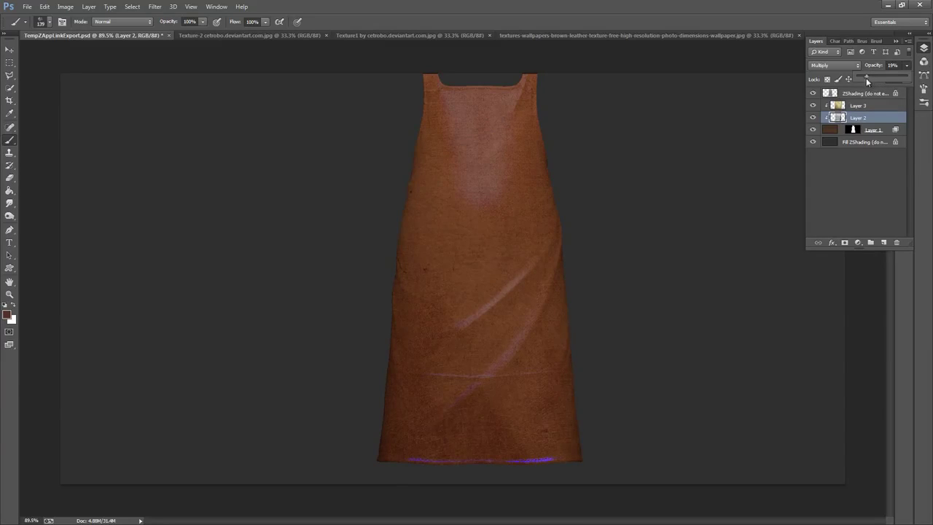
Set Layer 3's opacity to 100% and its blend mode to Soft Light.
{"action": "left_click", "coordinate": [863, 106]}
{"action": "left_click", "coordinate": [906, 66]}
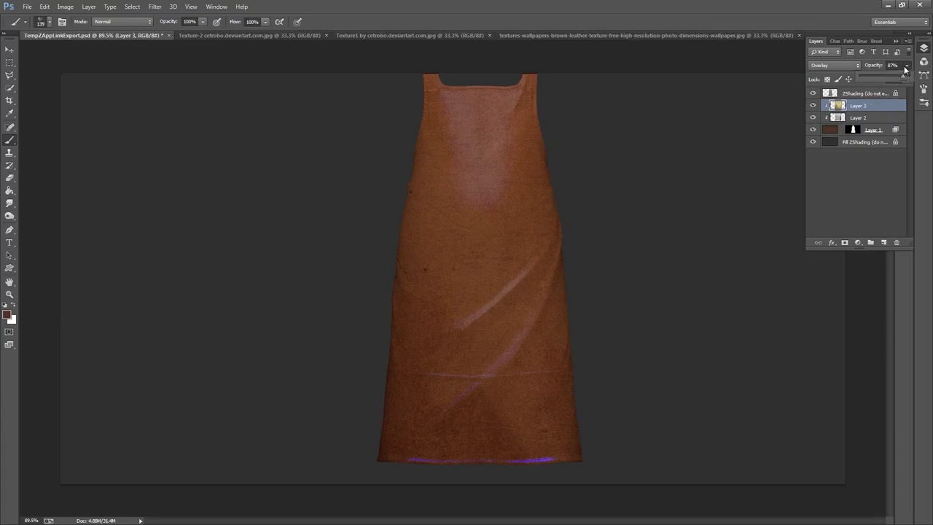
{"action": "mouse_move", "coordinate": [903, 79]}
{"action": "left_mouse_down"}
{"action": "mouse_move", "coordinate": [886, 78]}
{"action": "mouse_move", "coordinate": [911, 80]}
{"action": "left_mouse_up"}
{"action": "left_click", "coordinate": [835, 65]}
{"action": "left_click", "coordinate": [829, 204]}
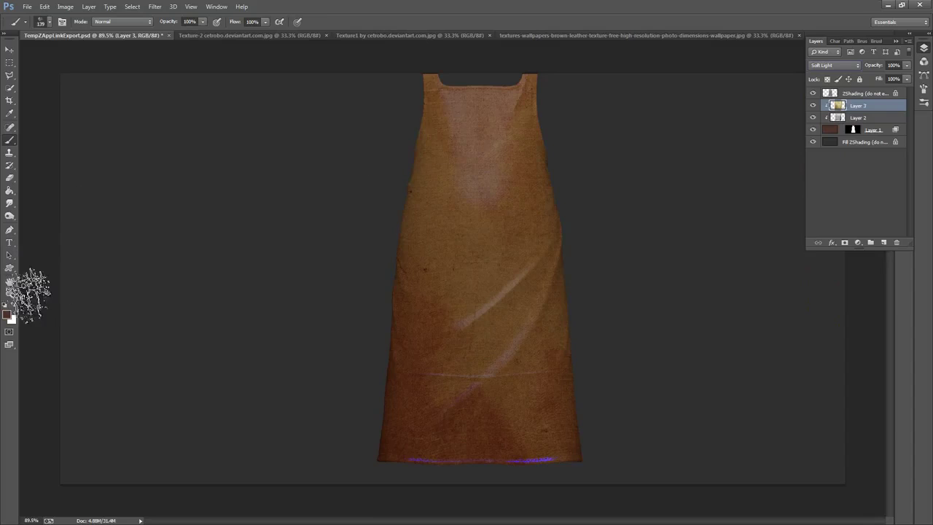
{"action": "key", "text": "z"}
{"action": "left_click", "coordinate": [482, 184]}
{"action": "left_click", "coordinate": [503, 217]}
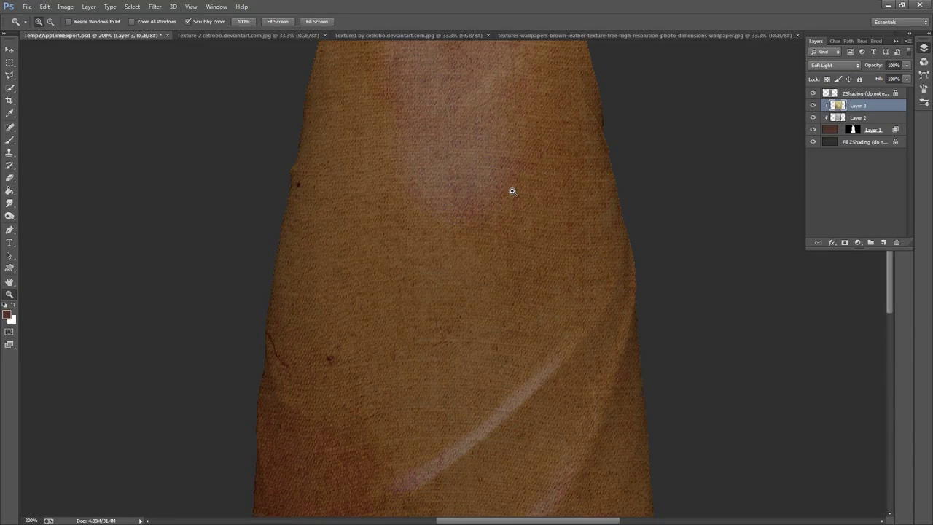
{"action": "left_click", "coordinate": [859, 66]}
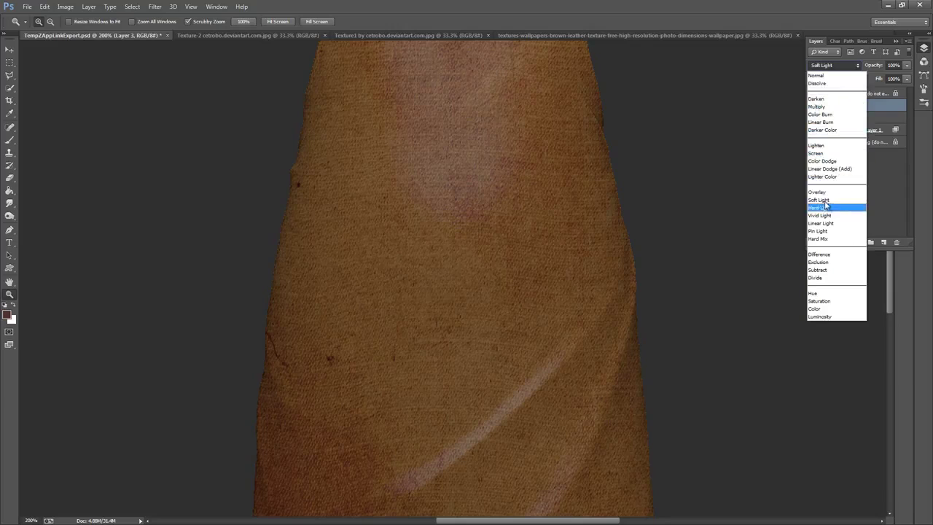
{"action": "left_click", "coordinate": [886, 108]}
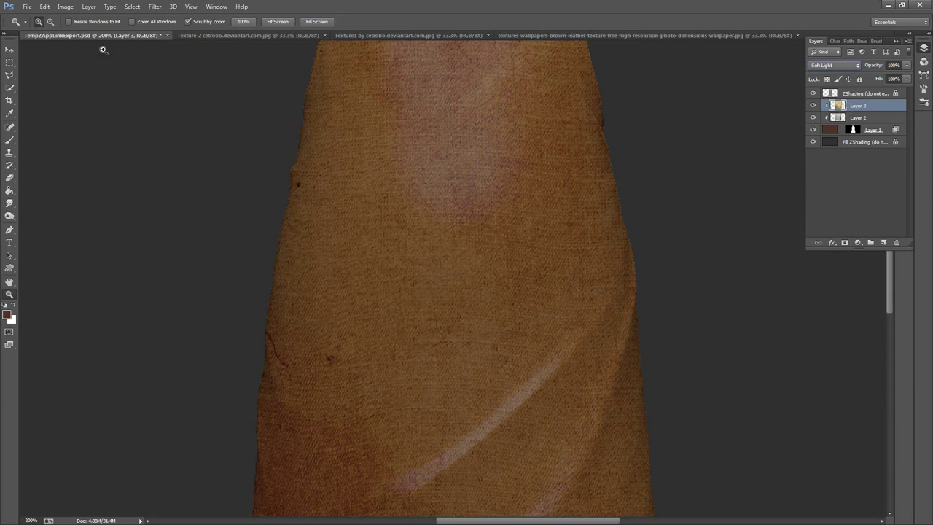
Start a Levels adjustment on Layer 3 with input levels 41, 2.30 and 213 and output white 239.
{"action": "left_click", "coordinate": [65, 7]}
{"action": "mouse_move", "coordinate": [81, 32]}
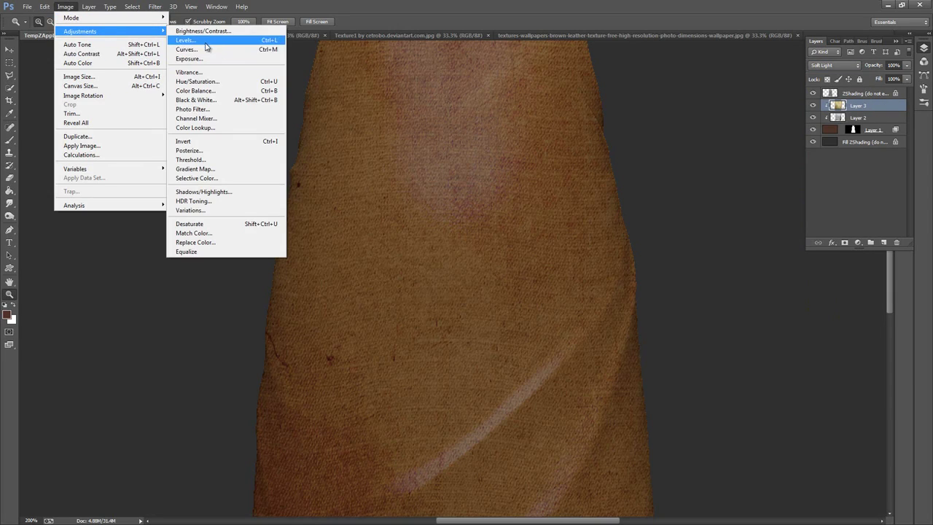
{"action": "left_click", "coordinate": [205, 41]}
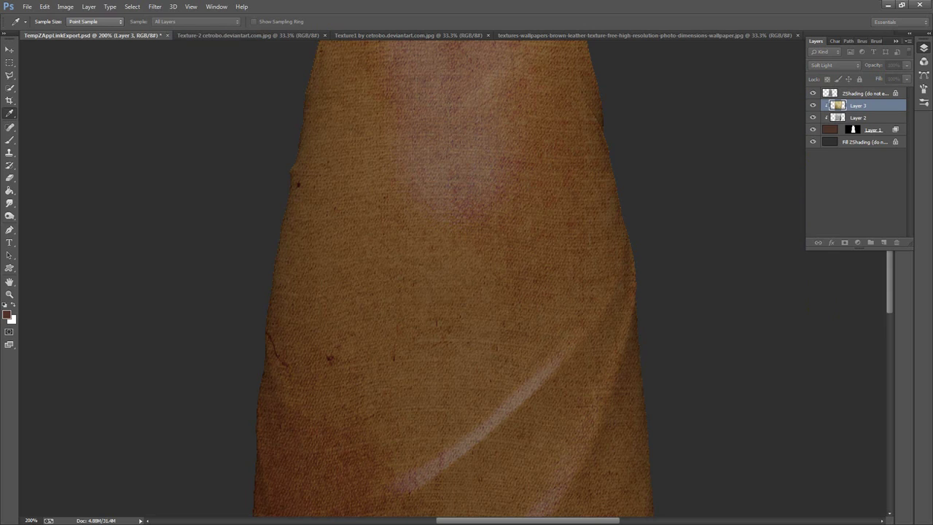
{"action": "key", "text": "ctrl+l"}
{"action": "key", "text": "Escape"}
{"action": "key", "text": "ctrl+l"}
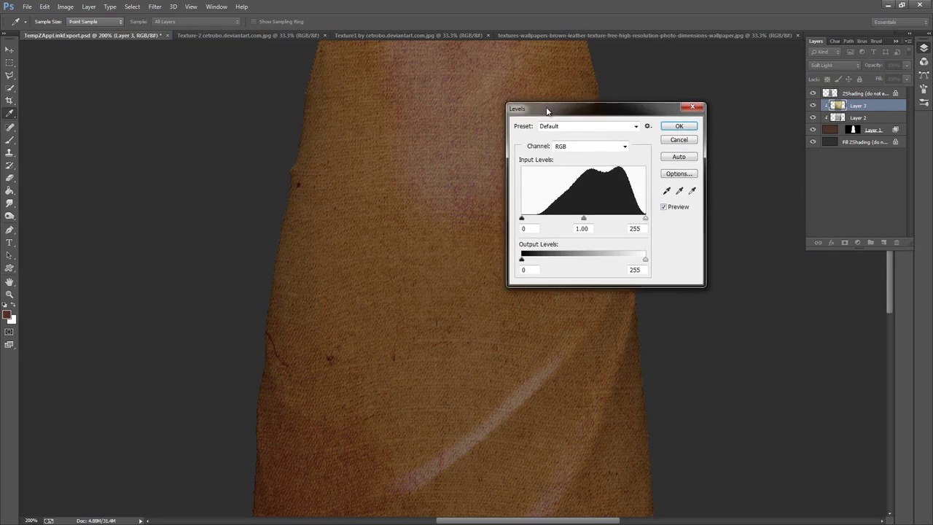
{"action": "left_click_drag", "start_coordinate": [543, 103], "coordinate": [623, 116]}
{"action": "left_click_drag", "start_coordinate": [708, 271], "coordinate": [710, 271]}
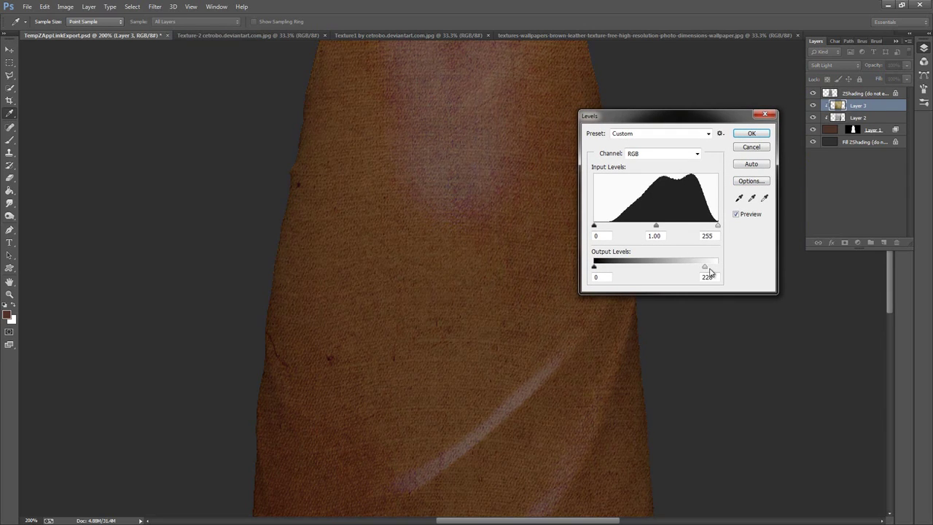
{"action": "mouse_move", "coordinate": [658, 229]}
{"action": "left_mouse_down"}
{"action": "mouse_move", "coordinate": [673, 225]}
{"action": "mouse_move", "coordinate": [653, 226]}
{"action": "left_mouse_up"}
{"action": "mouse_move", "coordinate": [717, 226]}
{"action": "left_mouse_down"}
{"action": "mouse_move", "coordinate": [698, 232]}
{"action": "mouse_move", "coordinate": [709, 232]}
{"action": "left_mouse_up"}
{"action": "mouse_move", "coordinate": [631, 228]}
{"action": "left_mouse_down"}
{"action": "mouse_move", "coordinate": [617, 227]}
{"action": "mouse_move", "coordinate": [692, 227]}
{"action": "mouse_move", "coordinate": [638, 233]}
{"action": "left_mouse_up"}
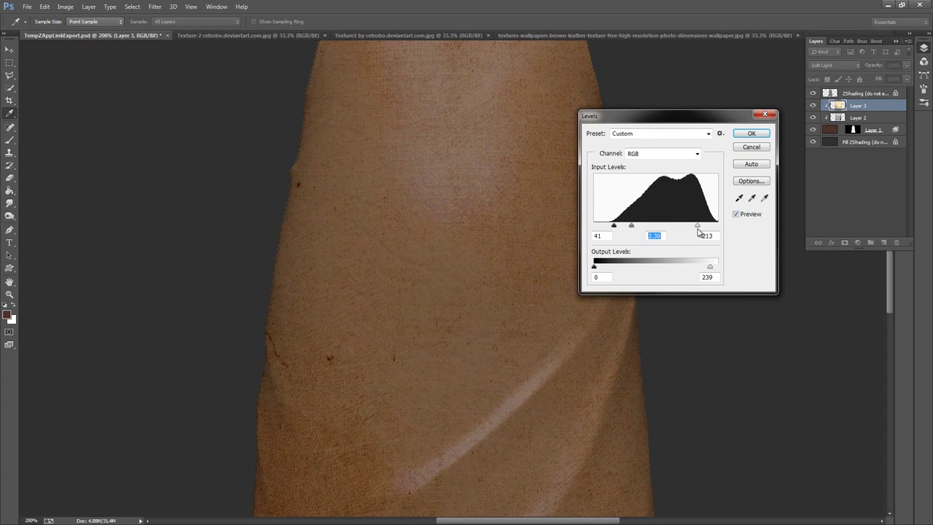
Refine Layer 3's input levels to 45, 1.78 and 227 and raise the output white level to 255.
{"action": "left_click_drag", "start_coordinate": [696, 229], "coordinate": [627, 233]}
{"action": "left_click", "coordinate": [640, 228]}
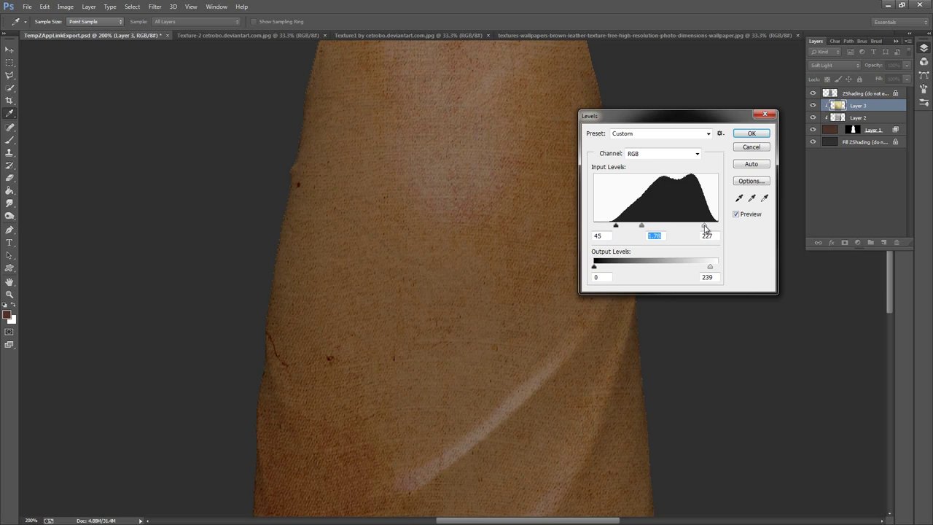
{"action": "left_click", "coordinate": [704, 227]}
{"action": "left_click_drag", "start_coordinate": [712, 273], "coordinate": [734, 269]}
Set the output black level to 37 and input white to 238, fine-tune the midtones, and apply the Levels adjustment.
{"action": "left_click", "coordinate": [615, 268]}
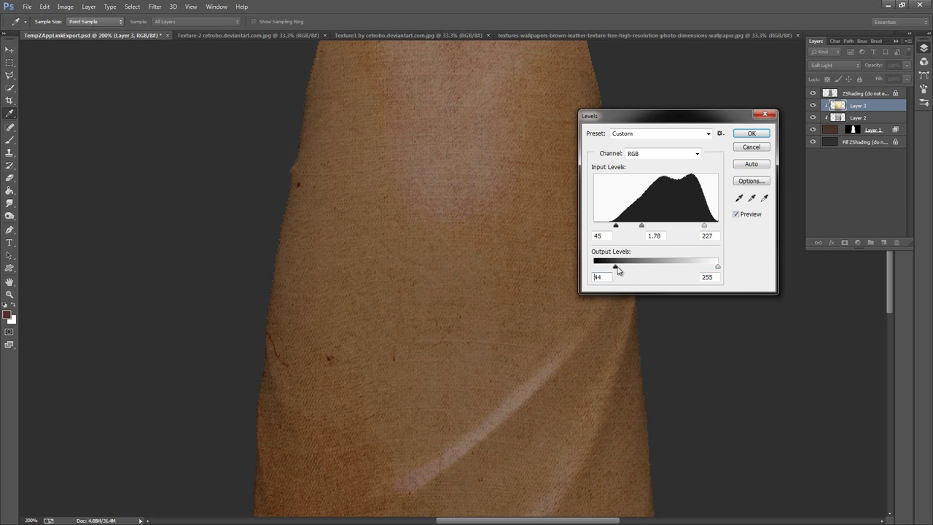
{"action": "left_click_drag", "start_coordinate": [616, 269], "coordinate": [614, 271]}
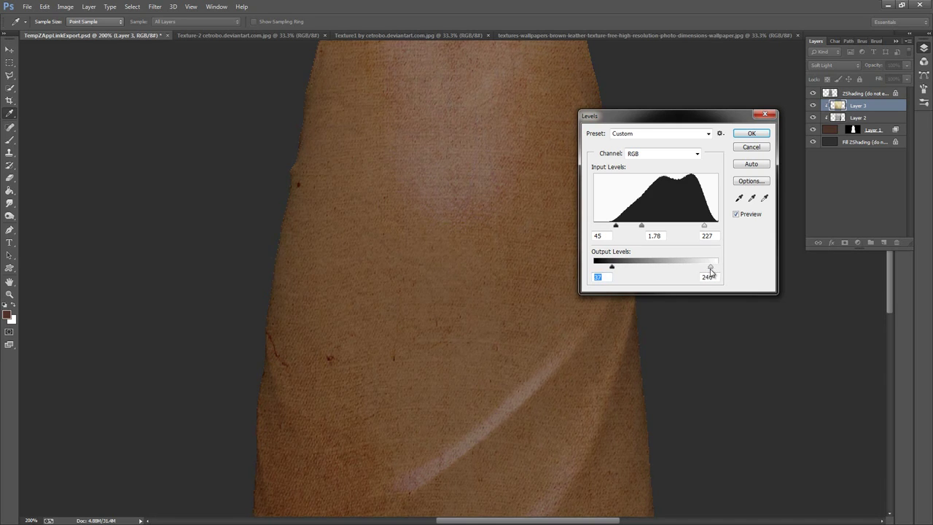
{"action": "key", "text": "Tab"}
{"action": "left_click_drag", "start_coordinate": [697, 226], "coordinate": [710, 226]}
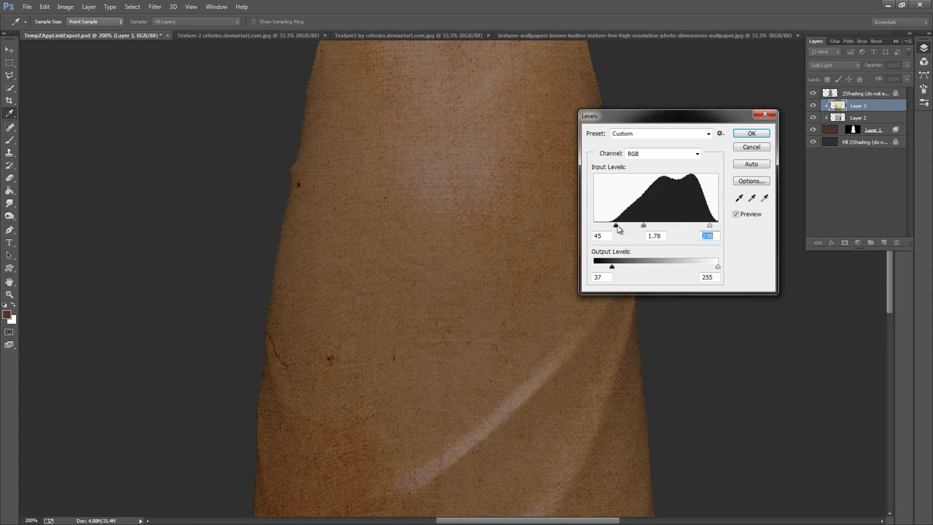
{"action": "left_click_drag", "start_coordinate": [628, 227], "coordinate": [640, 230]}
{"action": "left_click", "coordinate": [644, 227]}
{"action": "key", "text": "Return"}
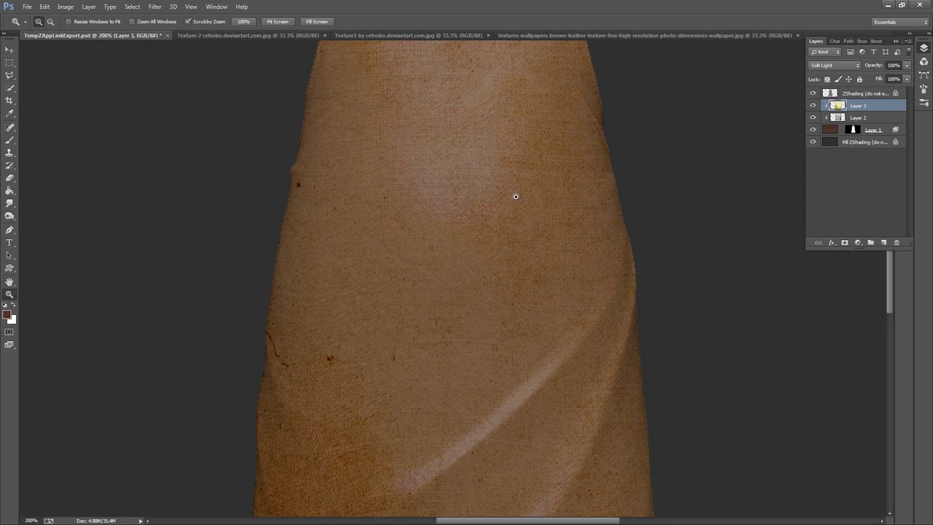
{"action": "left_click_drag", "start_coordinate": [516, 197], "coordinate": [483, 197]}
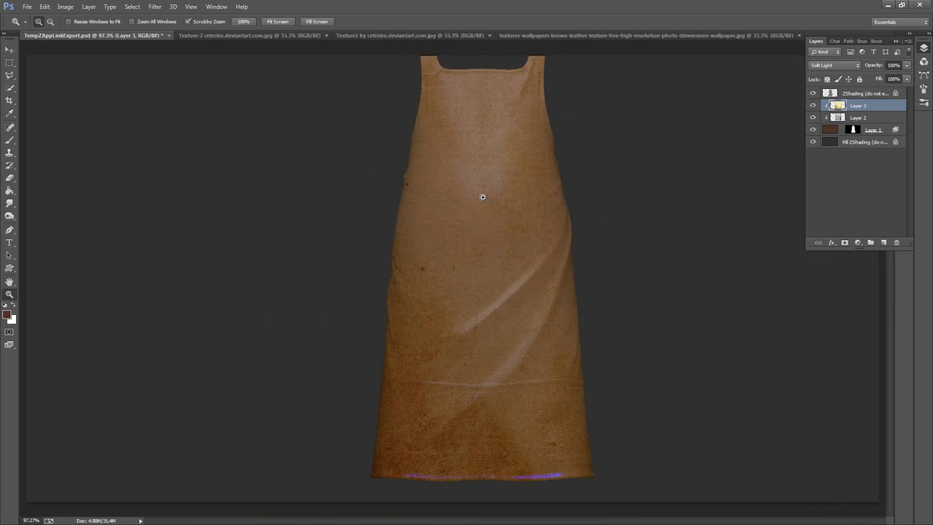
{"action": "left_click", "coordinate": [379, 35]}
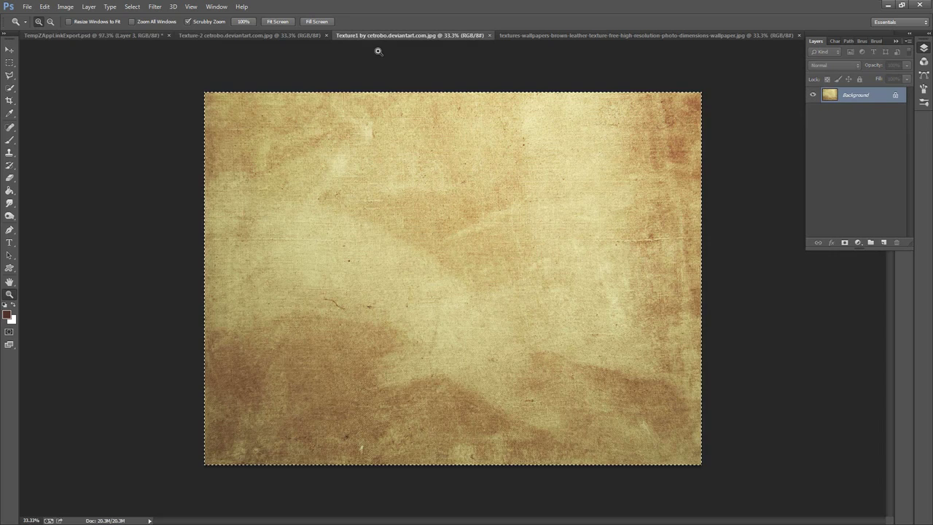
{"action": "left_click", "coordinate": [228, 35]}
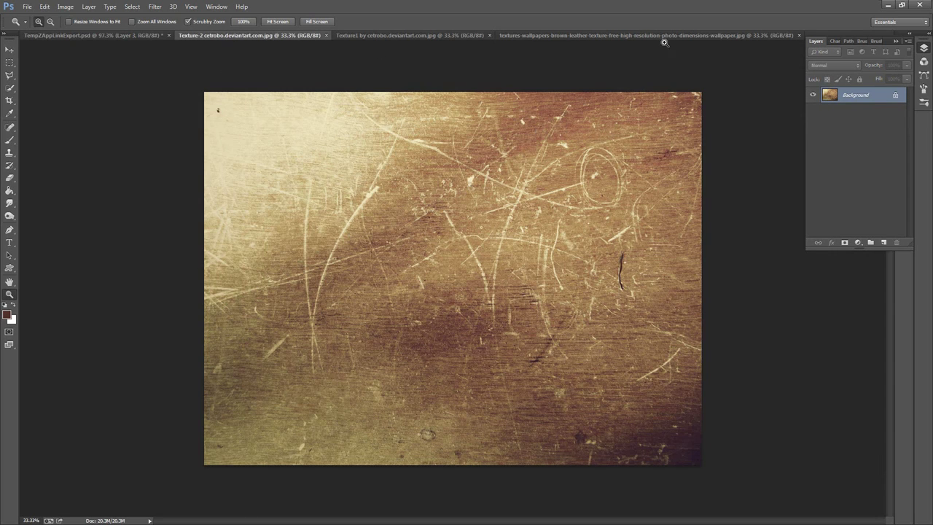
{"action": "left_click", "coordinate": [664, 36]}
{"action": "left_click", "coordinate": [126, 35]}
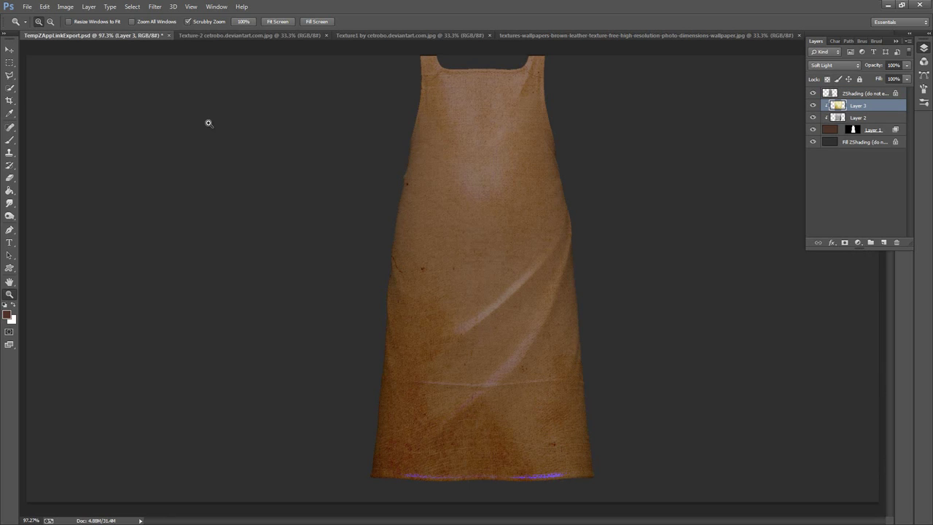
Add a new empty layer above Layer 3 and clip it to the apron mask as a clipping mask.
{"action": "left_click", "coordinate": [883, 242]}
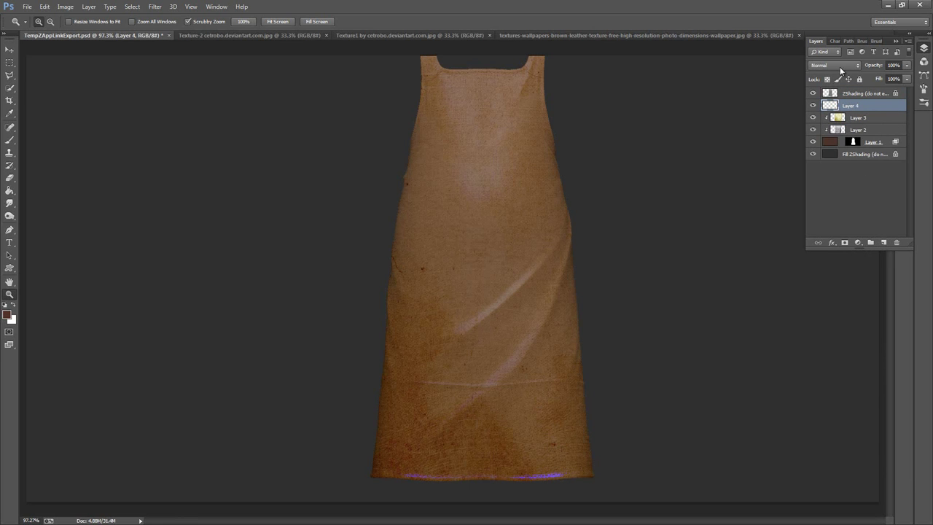
{"action": "left_click", "coordinate": [111, 10]}
{"action": "mouse_move", "coordinate": [89, 7]}
{"action": "left_click", "coordinate": [159, 141]}
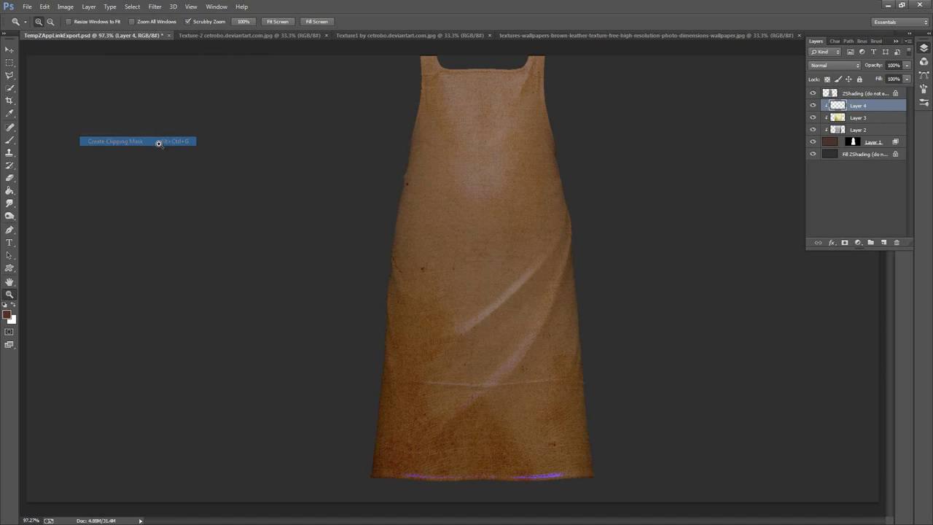
Choose the 435 px soft, irregular cloud-like brush tip for the Brush tool.
{"action": "left_click", "coordinate": [9, 140]}
{"action": "right_click", "coordinate": [489, 180]}
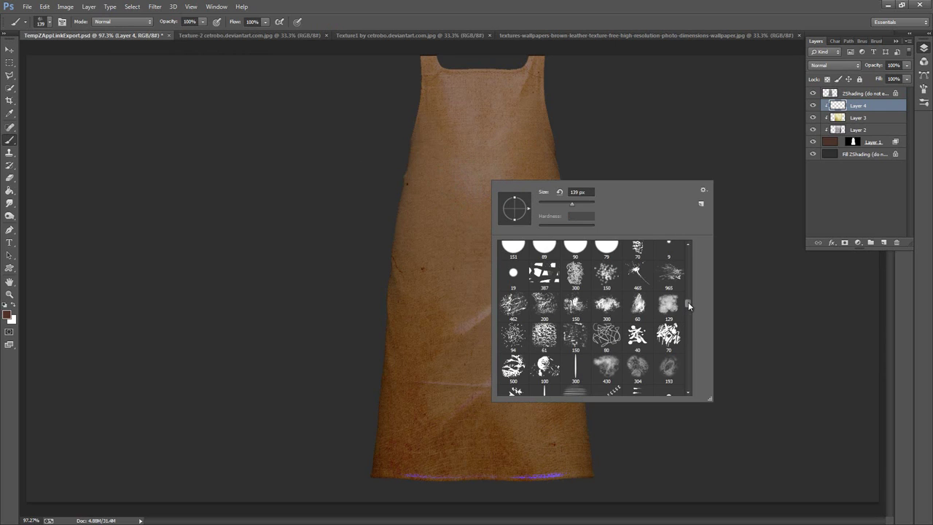
{"action": "mouse_move", "coordinate": [688, 302]}
{"action": "left_mouse_down"}
{"action": "mouse_move", "coordinate": [689, 340]}
{"action": "mouse_move", "coordinate": [690, 329]}
{"action": "left_mouse_up"}
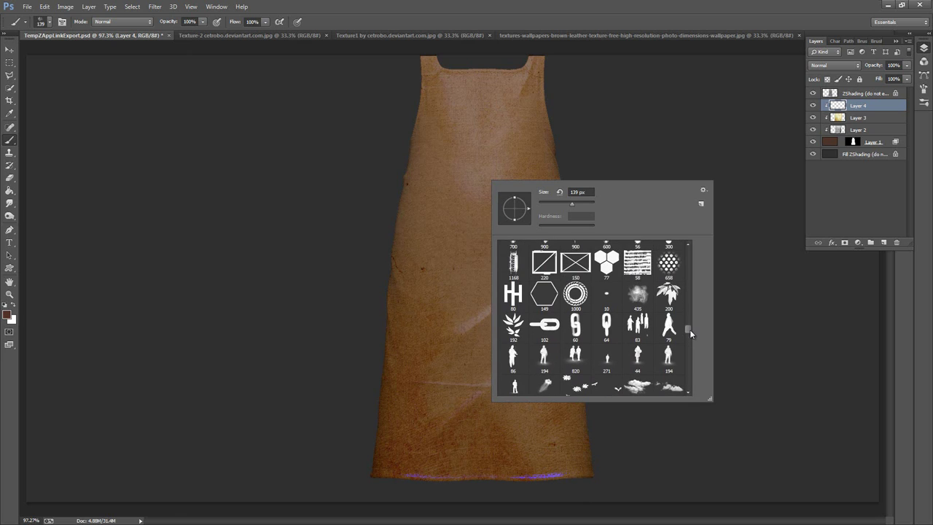
{"action": "left_click", "coordinate": [638, 299]}
{"action": "left_click", "coordinate": [734, 19]}
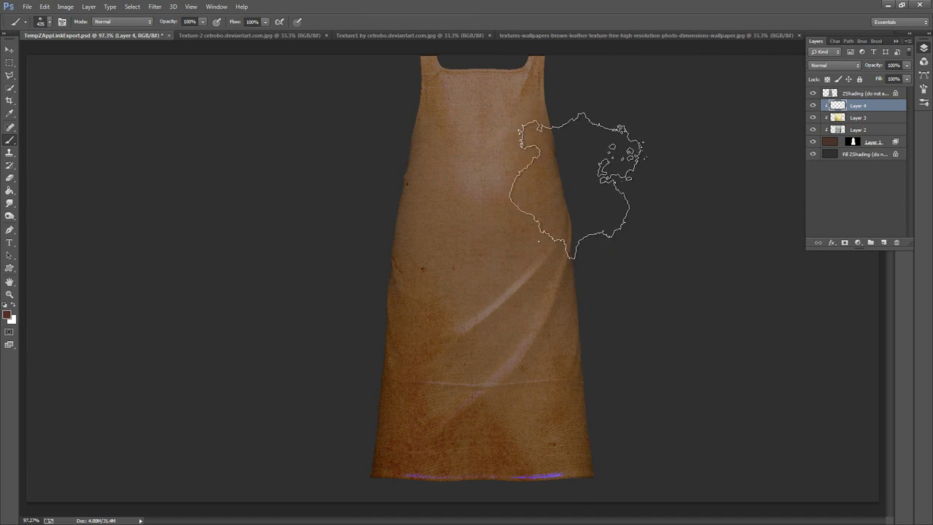
Set Layer 4's blend mode to Soft Light and paint a dark brown stain on the apron's upper right side.
{"action": "left_click", "coordinate": [838, 64]}
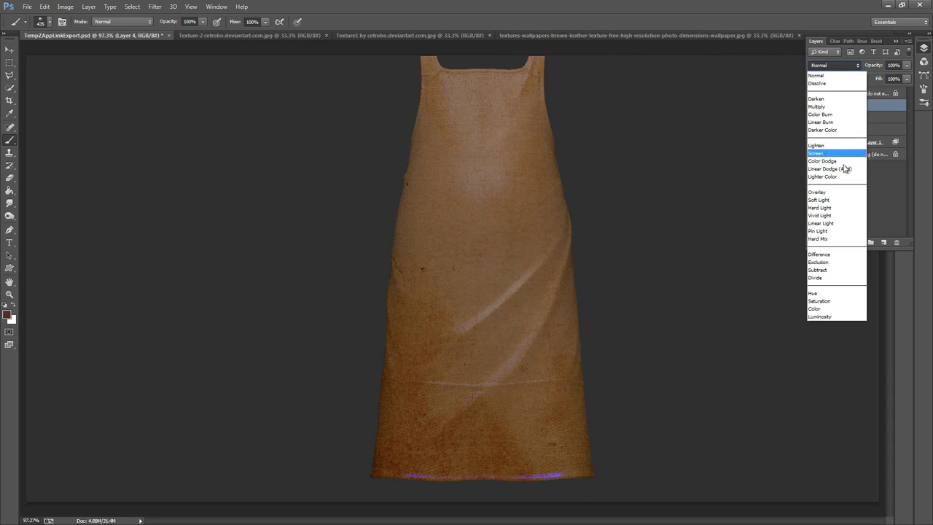
{"action": "left_click", "coordinate": [837, 204]}
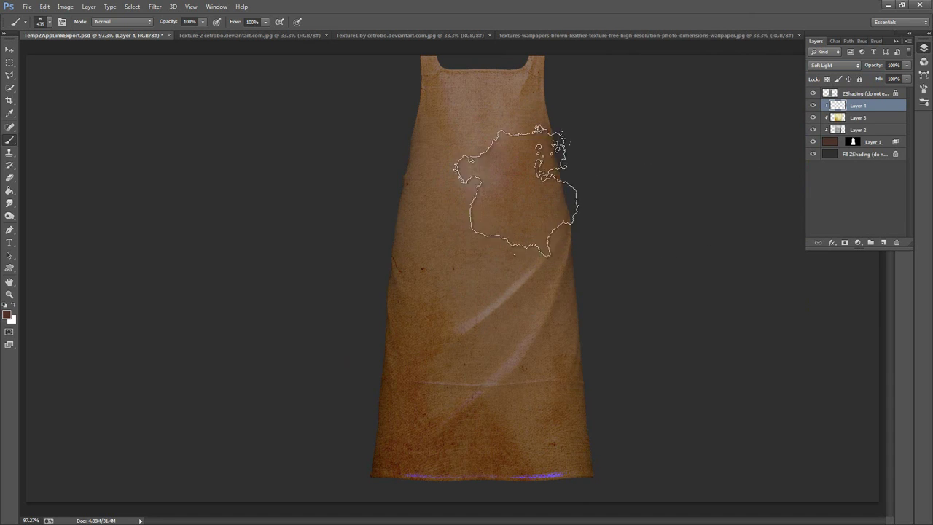
{"action": "mouse_move", "coordinate": [535, 179]}
{"action": "left_mouse_down"}
{"action": "mouse_move", "coordinate": [544, 148]}
{"action": "mouse_move", "coordinate": [550, 219]}
{"action": "mouse_move", "coordinate": [537, 228]}
{"action": "left_mouse_up"}
{"action": "left_click", "coordinate": [9, 294]}
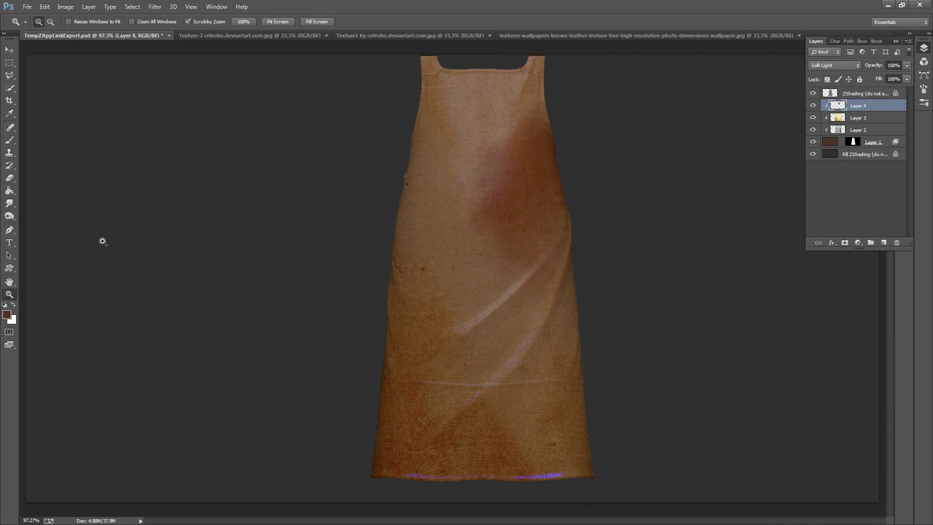
{"action": "mouse_move", "coordinate": [550, 190]}
{"action": "left_mouse_down"}
{"action": "mouse_move", "coordinate": [569, 191]}
{"action": "mouse_move", "coordinate": [561, 191]}
{"action": "left_mouse_up"}
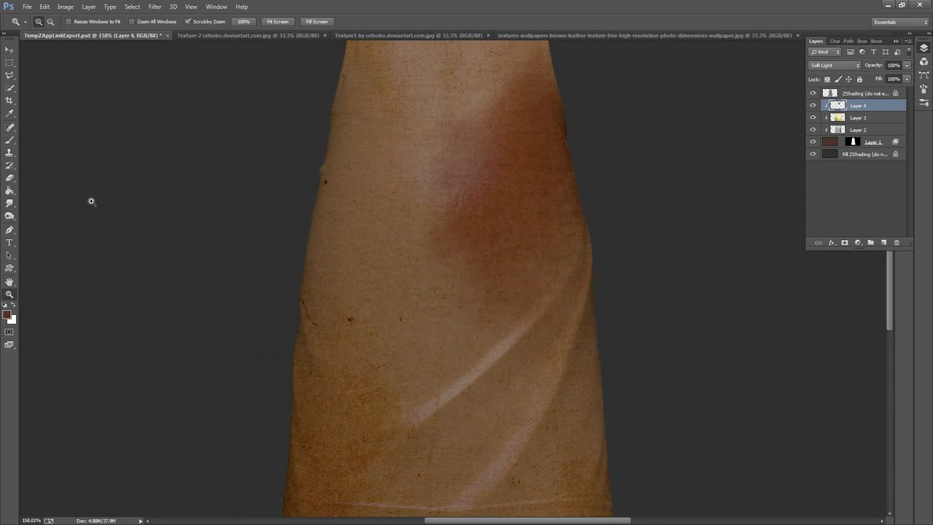
Set the foreground color to #734f32 and brush it over the stain and across to the apron's left side.
{"action": "left_click", "coordinate": [7, 315]}
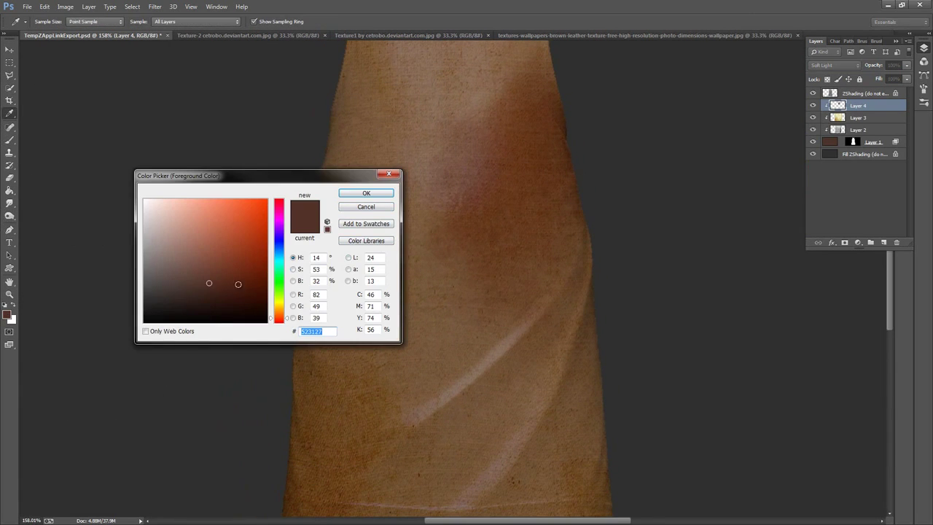
{"action": "left_click_drag", "start_coordinate": [286, 322], "coordinate": [287, 317]}
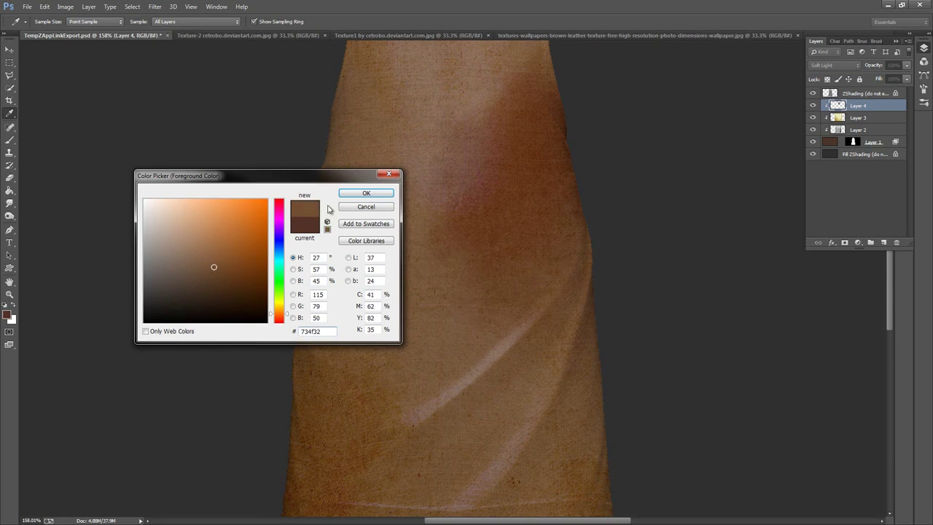
{"action": "left_click", "coordinate": [366, 192]}
{"action": "left_click_drag", "start_coordinate": [523, 159], "coordinate": [535, 168]}
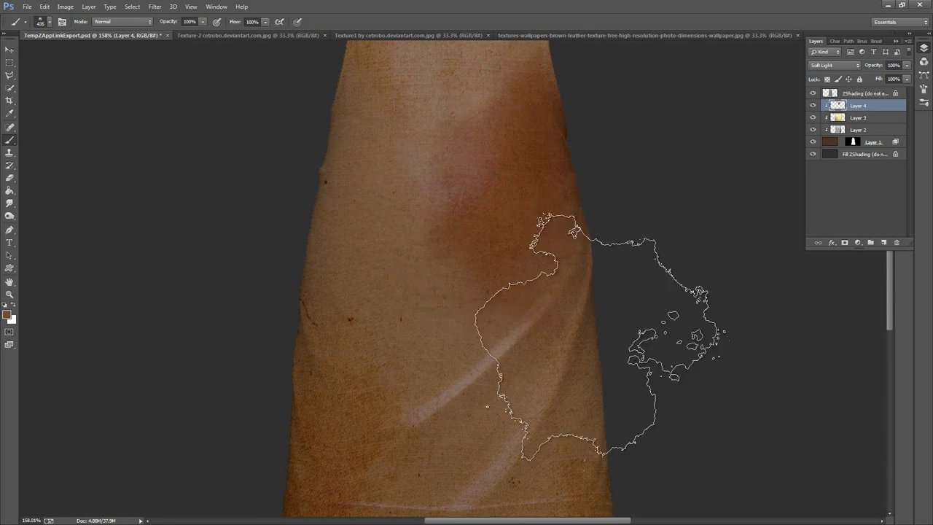
{"action": "mouse_move", "coordinate": [510, 217]}
{"action": "left_mouse_down"}
{"action": "mouse_move", "coordinate": [451, 248]}
{"action": "mouse_move", "coordinate": [500, 245]}
{"action": "left_mouse_up"}
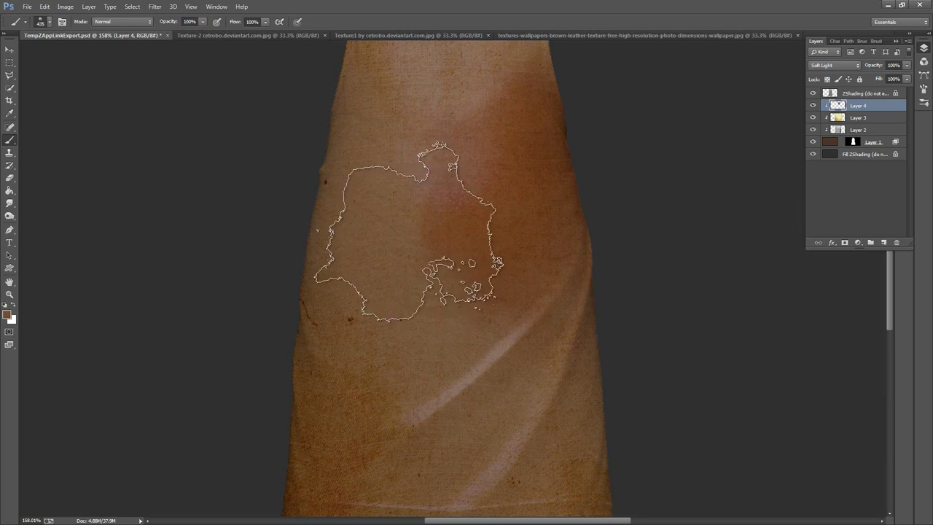
{"action": "left_click_drag", "start_coordinate": [353, 235], "coordinate": [460, 306]}
{"action": "mouse_move", "coordinate": [365, 142]}
{"action": "left_mouse_down"}
{"action": "mouse_move", "coordinate": [536, 130]}
{"action": "mouse_move", "coordinate": [497, 55]}
{"action": "mouse_move", "coordinate": [576, 142]}
{"action": "left_mouse_up"}
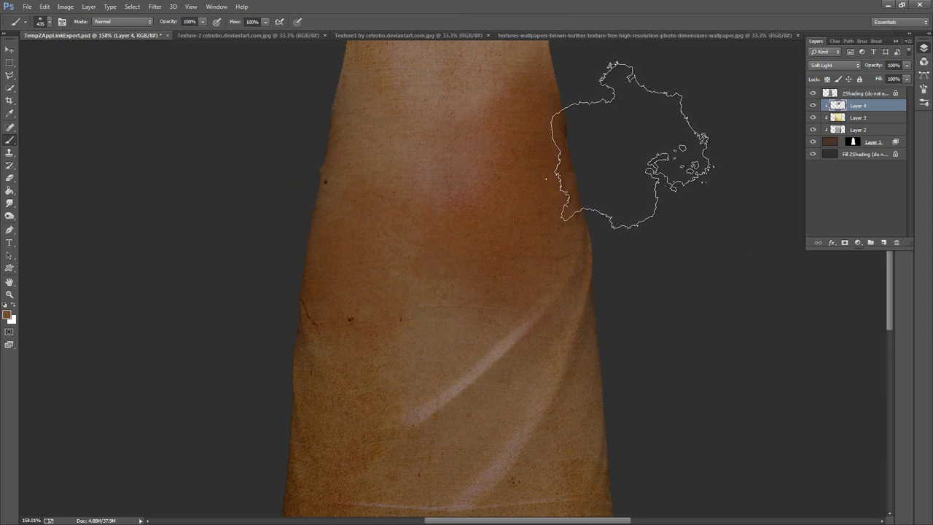
Paint more brown mottling around the apron's lower diagonal folds and switch to the full-screen mode with menu bar.
{"action": "left_click", "coordinate": [463, 423]}
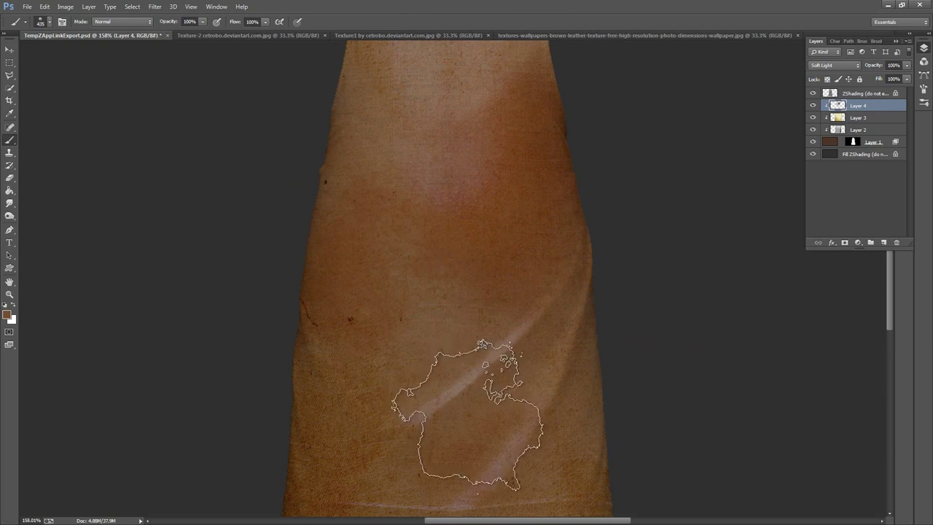
{"action": "key", "text": "f"}
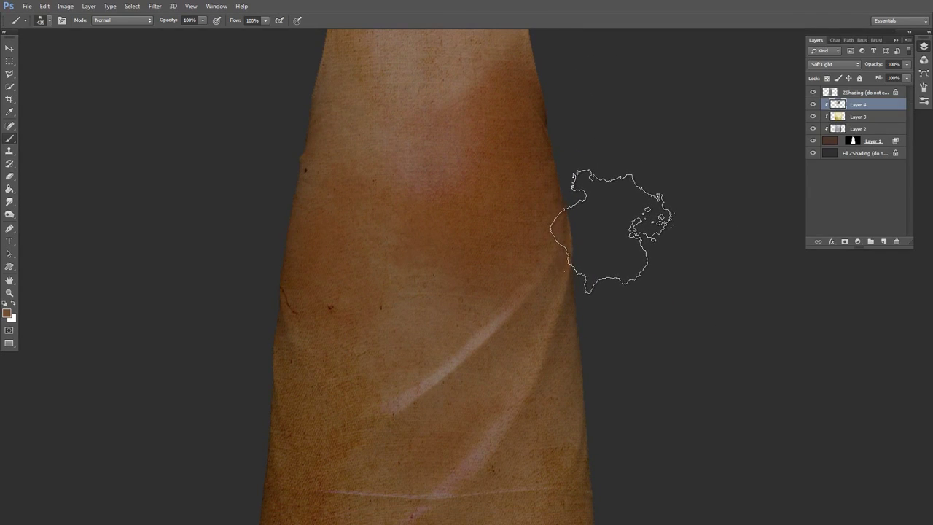
{"action": "key", "text": "f"}
{"action": "key", "text": "f"}
{"action": "mouse_move", "coordinate": [477, 332]}
{"action": "left_mouse_down"}
{"action": "mouse_move", "coordinate": [465, 382]}
{"action": "mouse_move", "coordinate": [445, 387]}
{"action": "left_mouse_up"}
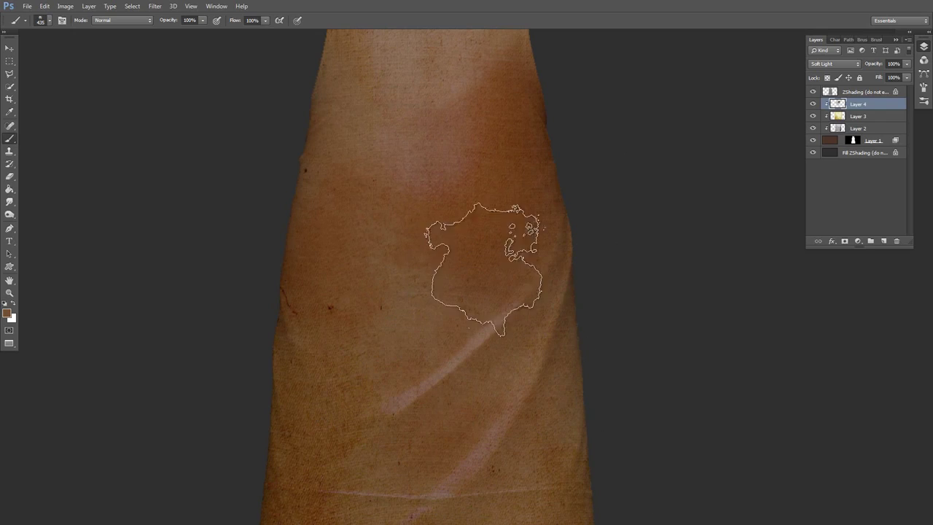
Brush the same brown tone onto the upper left of the apron's chest, with the whole apron in view.
{"action": "left_click", "coordinate": [10, 292]}
{"action": "left_click", "coordinate": [475, 217], "text": "alt"}
{"action": "left_click", "coordinate": [441, 226]}
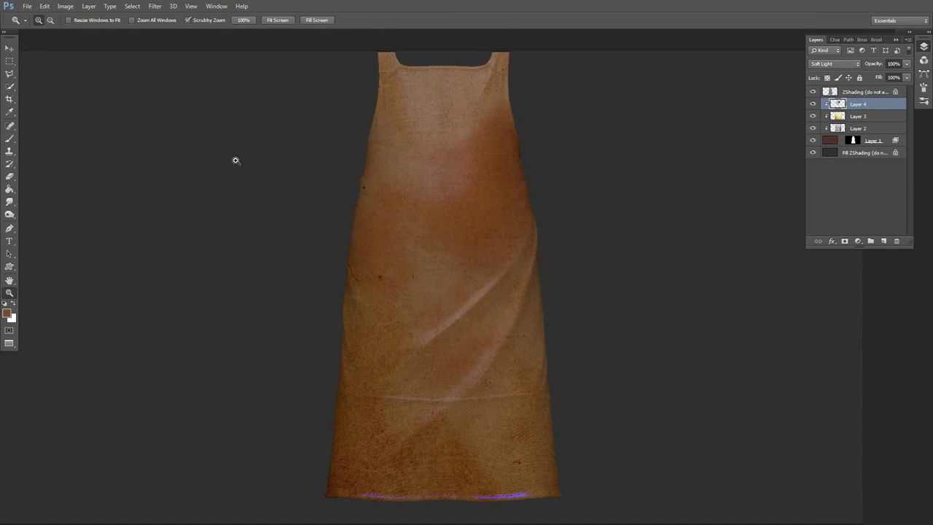
{"action": "left_click", "coordinate": [9, 139]}
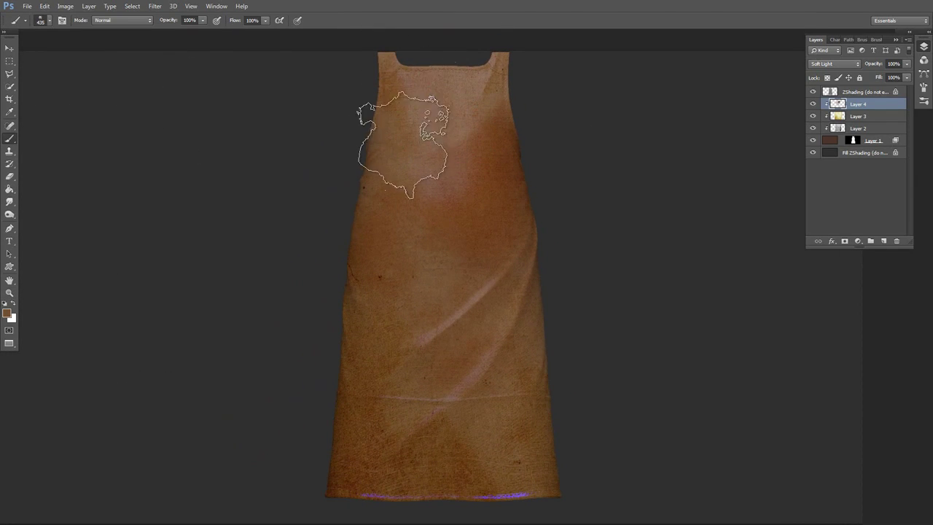
Change the foreground color from brown to the lighter tan #c09363 for painting on Layer 4.
{"action": "left_click", "coordinate": [7, 314]}
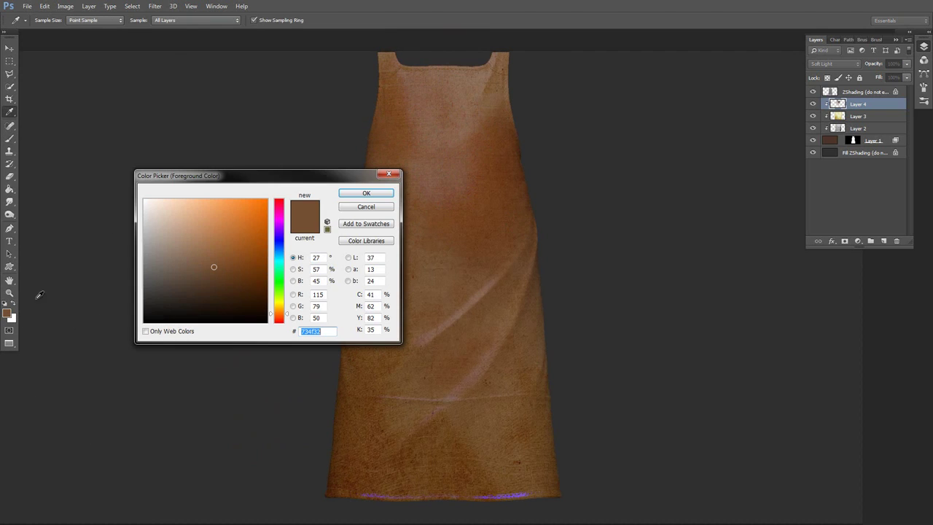
{"action": "mouse_move", "coordinate": [286, 312]}
{"action": "left_mouse_down"}
{"action": "mouse_move", "coordinate": [286, 303]}
{"action": "mouse_move", "coordinate": [286, 312]}
{"action": "left_mouse_up"}
{"action": "left_click_drag", "start_coordinate": [211, 265], "coordinate": [204, 232]}
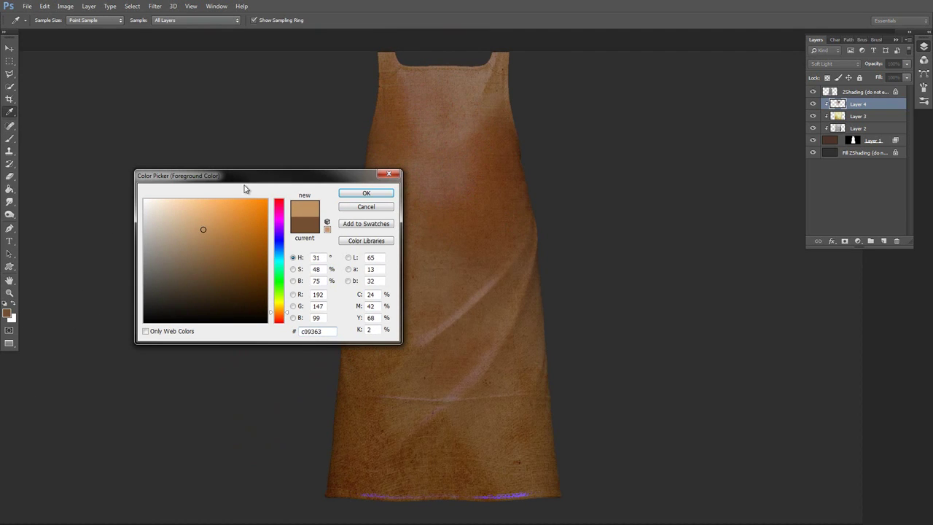
{"action": "left_click", "coordinate": [366, 194]}
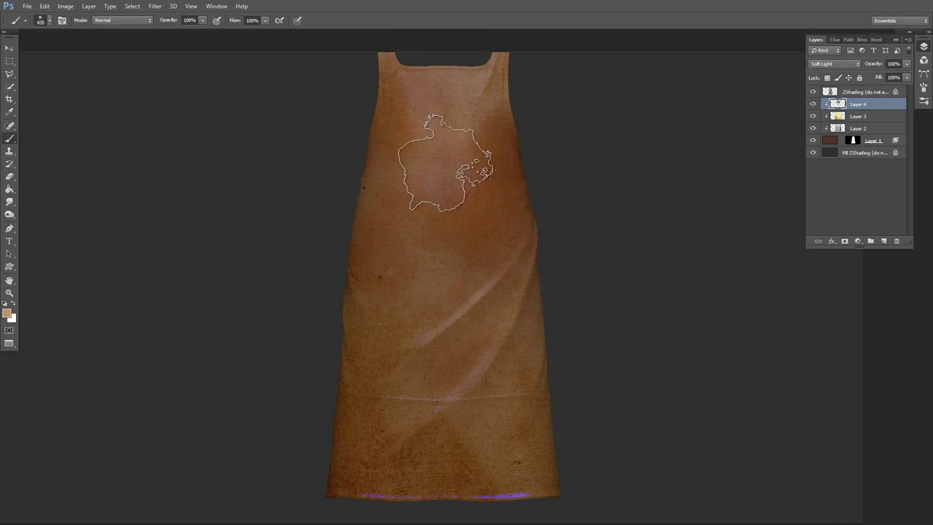
Select the 2426 px scratch brush and try a single full-size tan stamp across the apron.
{"action": "right_click", "coordinate": [514, 195]}
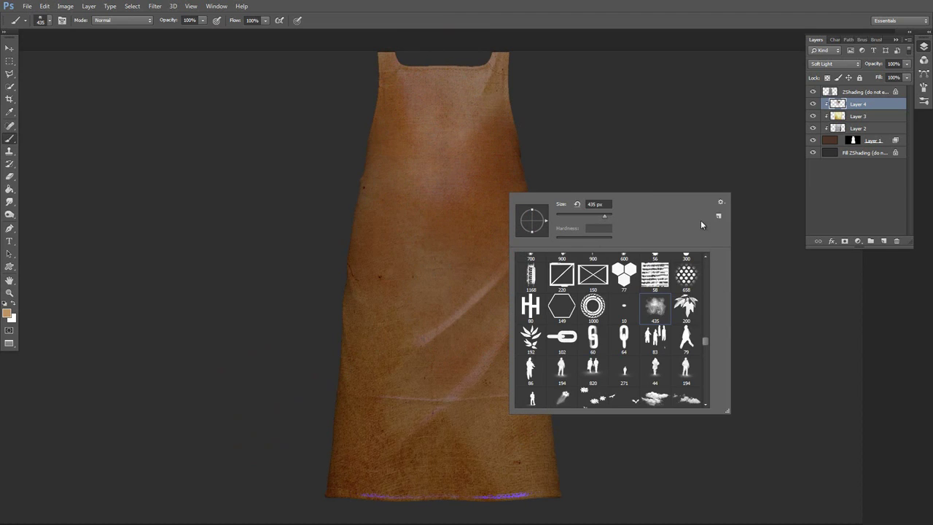
{"action": "left_click_drag", "start_coordinate": [705, 339], "coordinate": [708, 391]}
{"action": "scroll", "coordinate": [682, 327], "scroll_direction": "up", "scroll_amount": 2}
{"action": "left_click", "coordinate": [654, 328]}
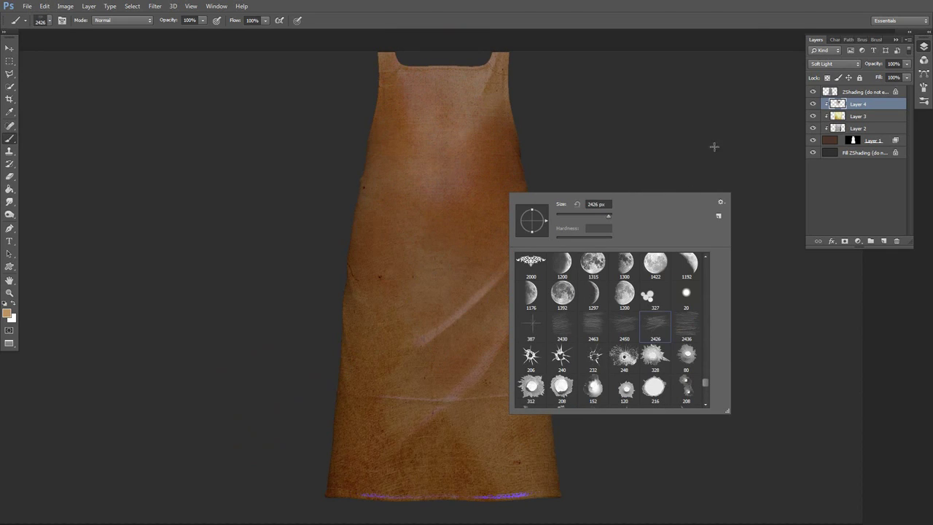
{"action": "key", "text": "Return"}
{"action": "left_click", "coordinate": [501, 223]}
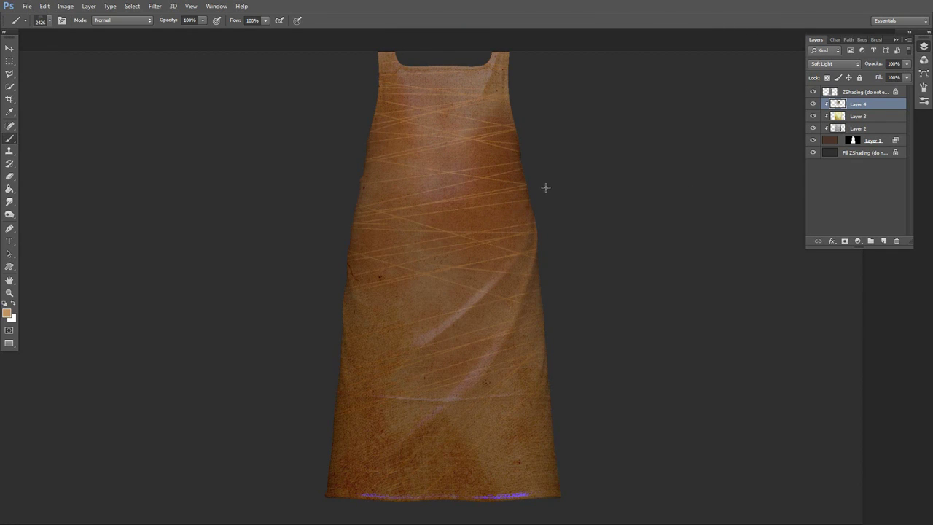
{"action": "key", "text": "ctrl+z"}
Reduce the scratch brush to 472 px and brush fine tan scratches over the apron's upper right side.
{"action": "right_click", "coordinate": [573, 191]}
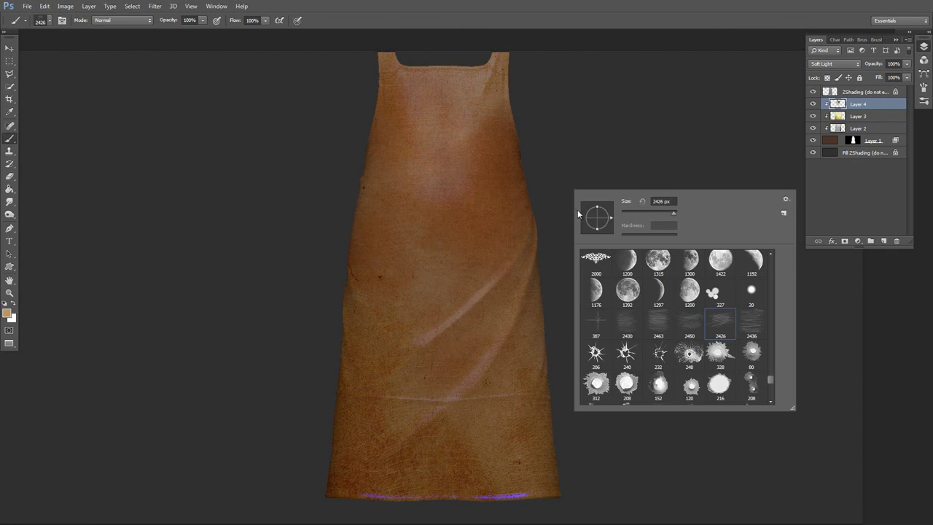
{"action": "left_click_drag", "start_coordinate": [646, 212], "coordinate": [658, 212]}
{"action": "key", "text": "Return"}
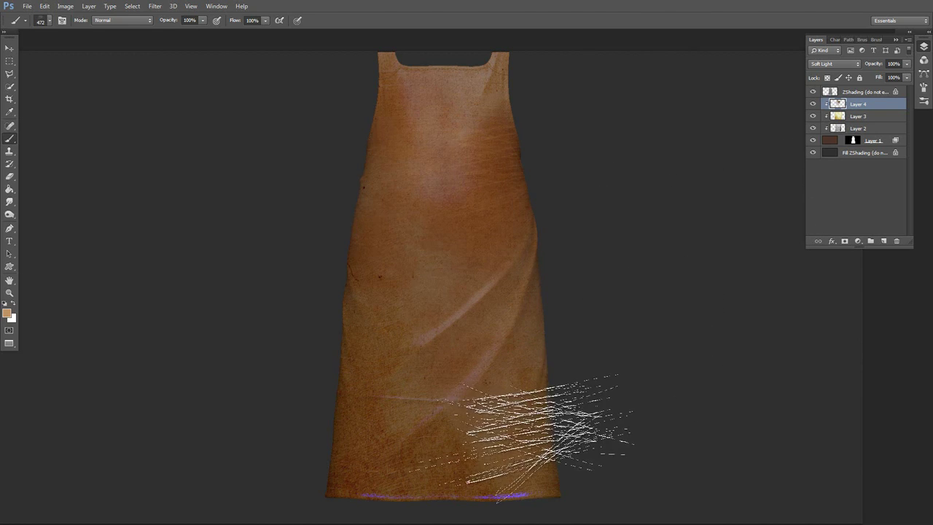
Switch to the 2430 px scratch brush, try it at full size across the apron, and reduce its size to 244 px.
{"action": "right_click", "coordinate": [528, 238]}
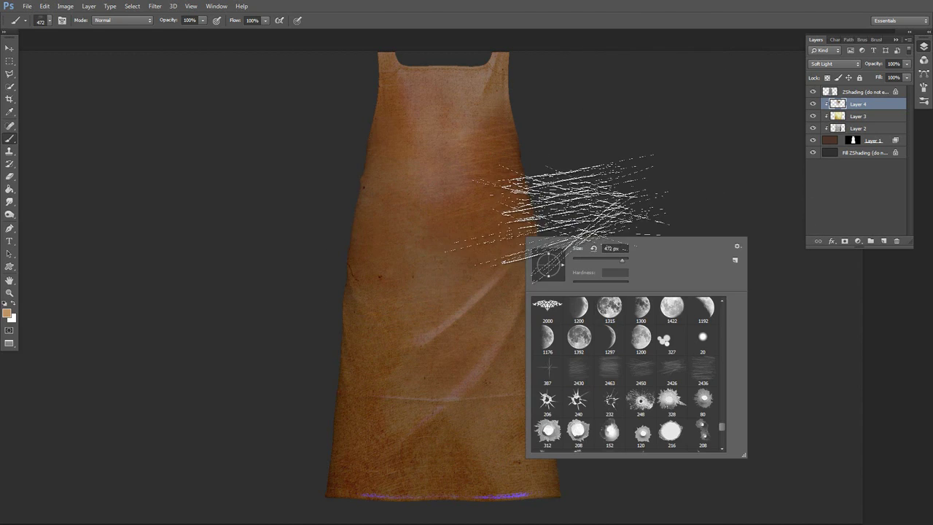
{"action": "left_click", "coordinate": [582, 370]}
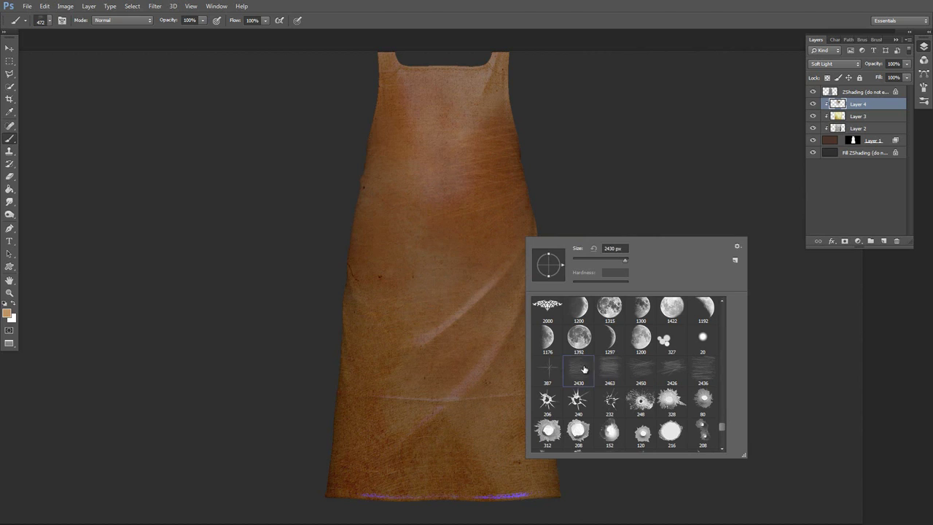
{"action": "left_click", "coordinate": [435, 232]}
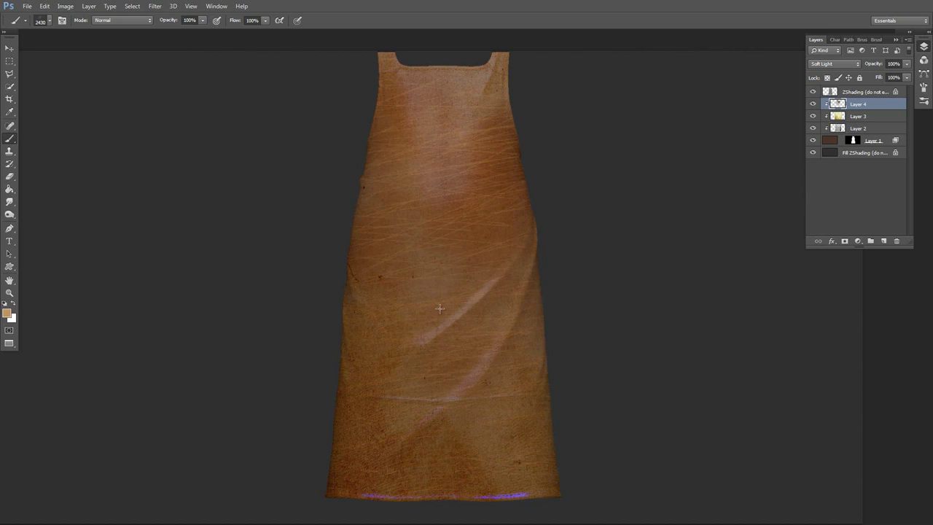
{"action": "right_click", "coordinate": [519, 192]}
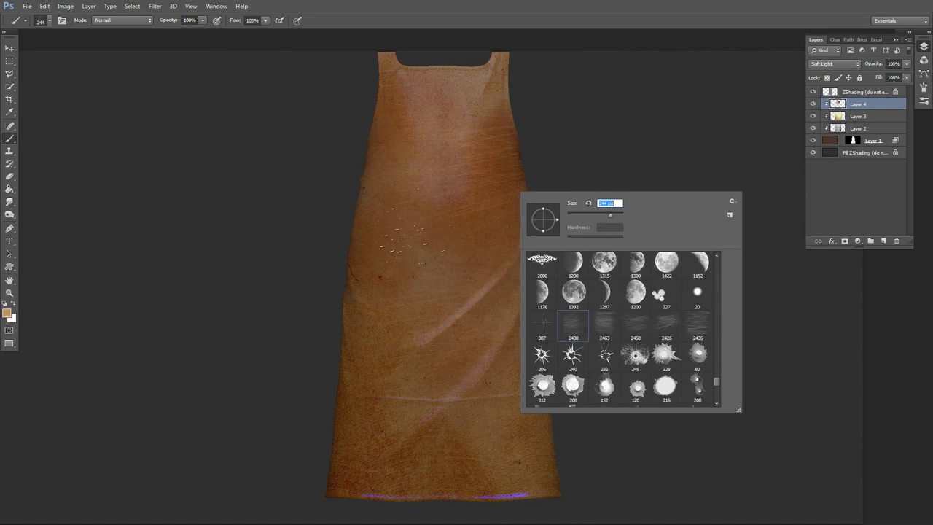
{"action": "key", "text": "Return"}
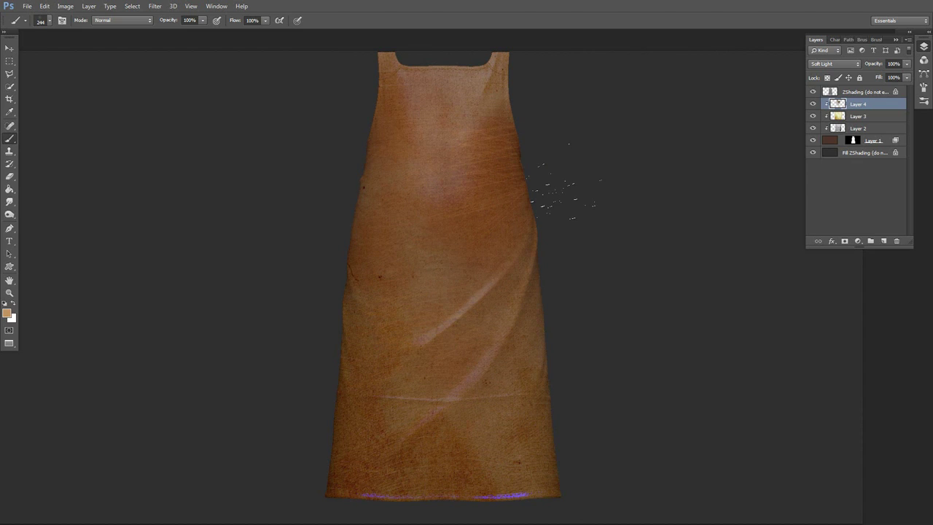
Merge the clipped Layer 2, Layer 3 and Layer 4 down one by one into the masked Layer 1.
{"action": "left_click", "coordinate": [864, 130]}
{"action": "right_click", "coordinate": [869, 130]}
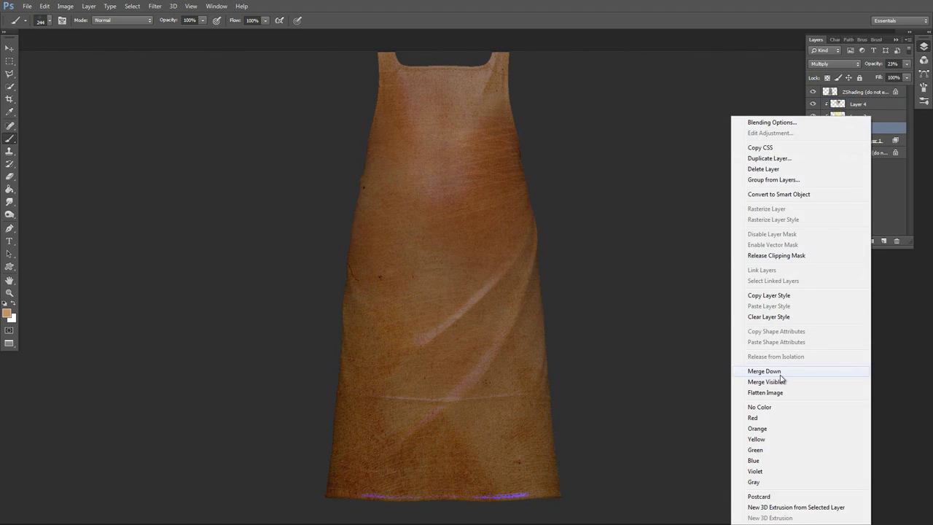
{"action": "left_click", "coordinate": [766, 371]}
{"action": "right_click", "coordinate": [873, 118]}
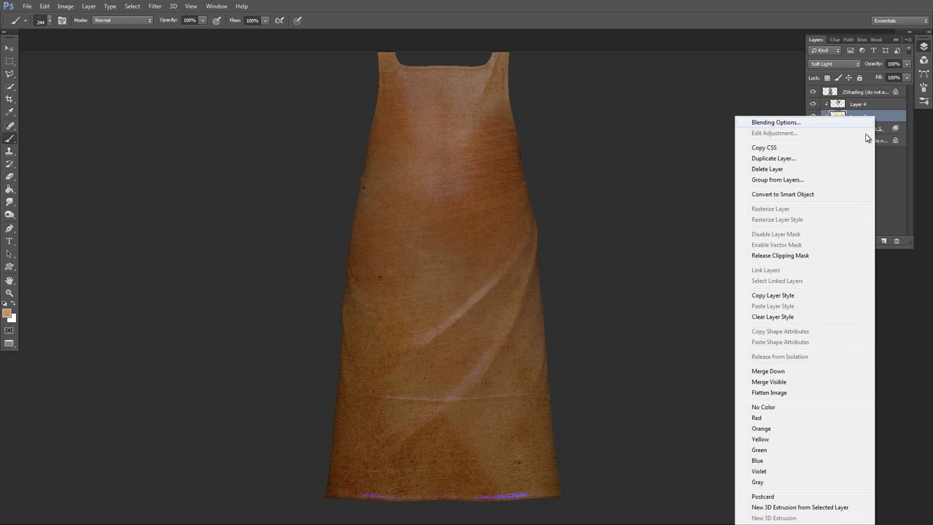
{"action": "left_click", "coordinate": [785, 374]}
{"action": "right_click", "coordinate": [883, 106]}
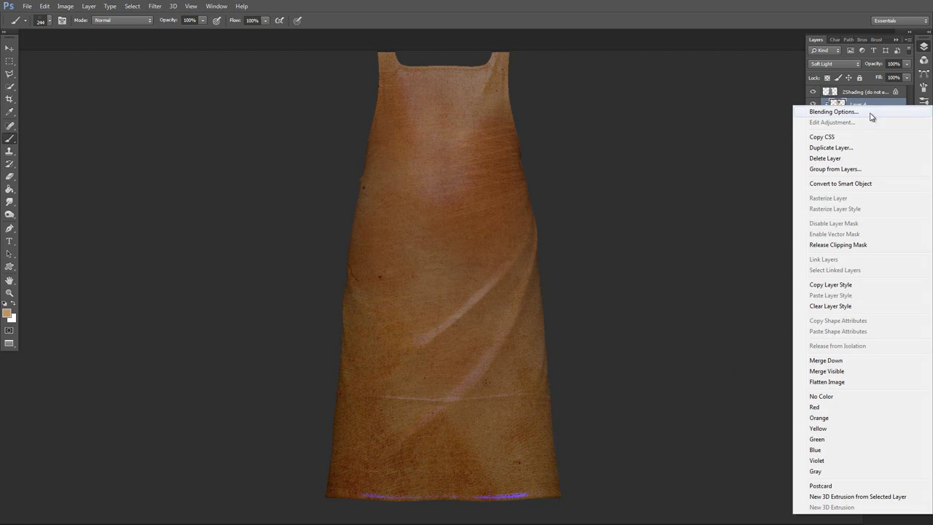
{"action": "left_click", "coordinate": [829, 361]}
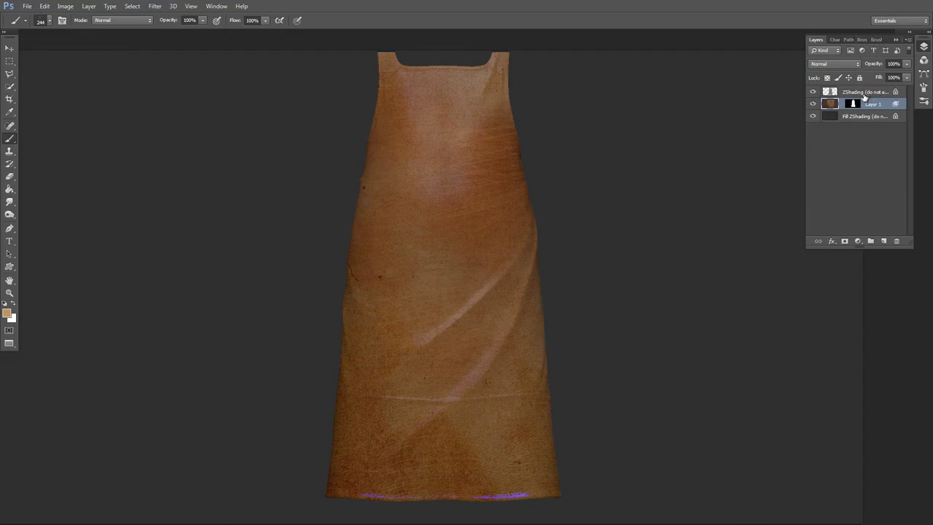
Save the merged document, switch to ZBrush and pick the painted texture up onto the apron.
{"action": "left_click", "coordinate": [26, 6]}
{"action": "left_click", "coordinate": [51, 113]}
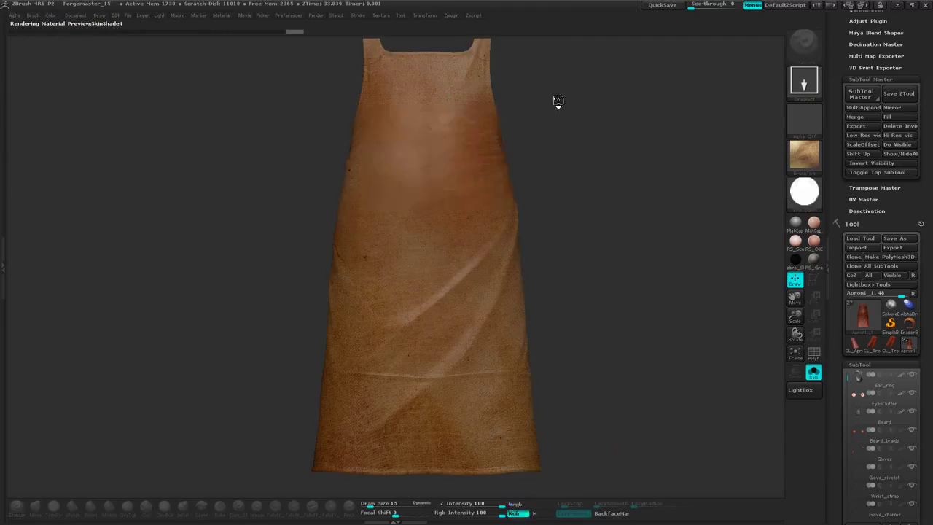
{"action": "left_click", "coordinate": [431, 186]}
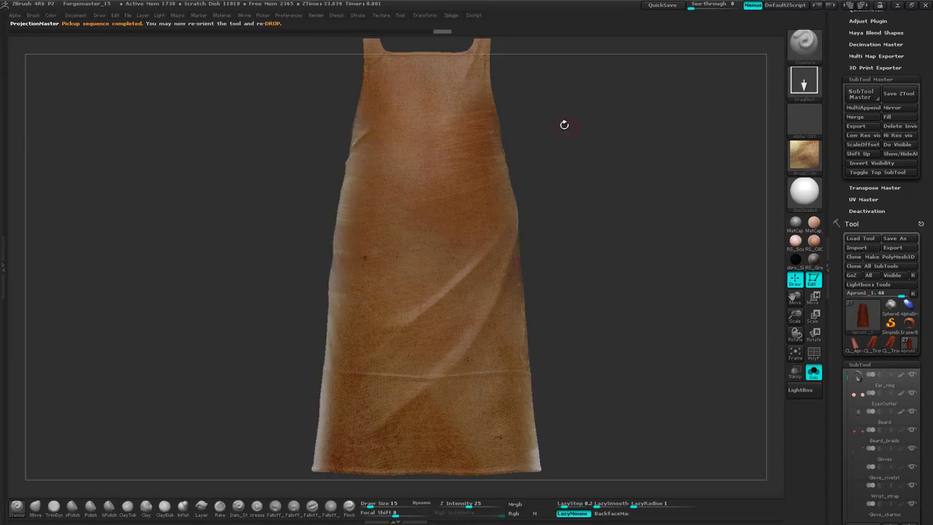
Set the Standard brush to the Color Spray stroke with the alpha and texture turned off.
{"action": "left_click_drag", "start_coordinate": [554, 141], "coordinate": [619, 198]}
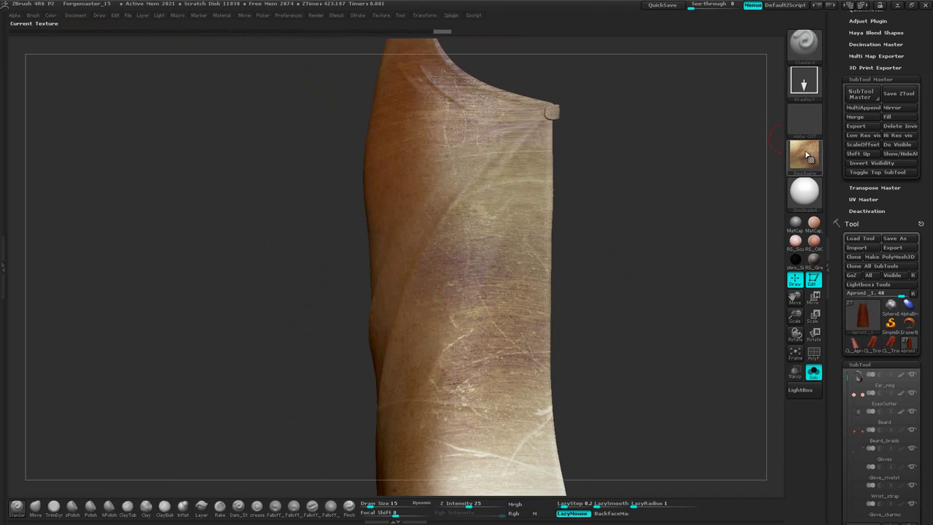
{"action": "left_click", "coordinate": [795, 86]}
{"action": "left_click", "coordinate": [643, 93]}
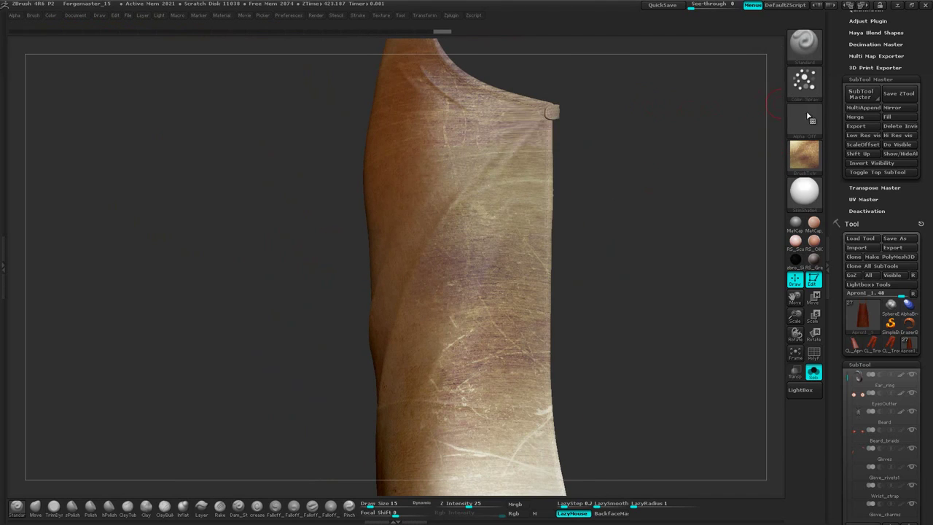
{"action": "left_click", "coordinate": [805, 118]}
{"action": "left_click_drag", "start_coordinate": [663, 153], "coordinate": [656, 169]}
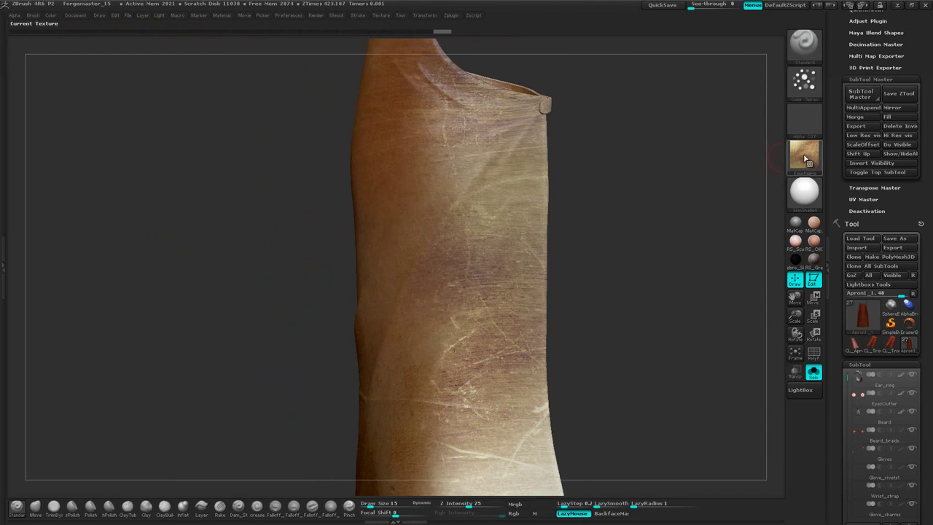
{"action": "left_click", "coordinate": [804, 158]}
{"action": "left_click", "coordinate": [433, 174]}
{"action": "left_click_drag", "start_coordinate": [620, 145], "coordinate": [641, 156]}
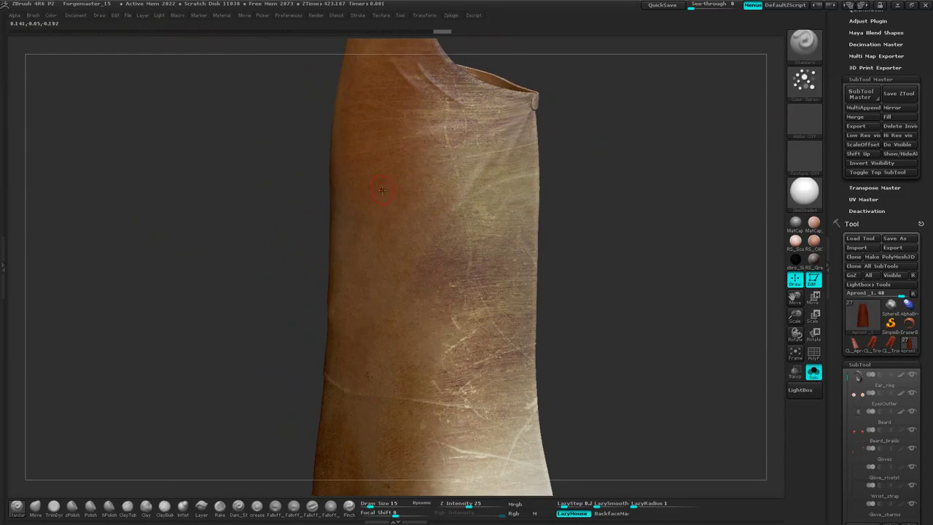
Set the brush to paint brown in Rgb mode only, with Rgb Intensity 84 and Draw Size 86.
{"action": "key", "text": "space"}
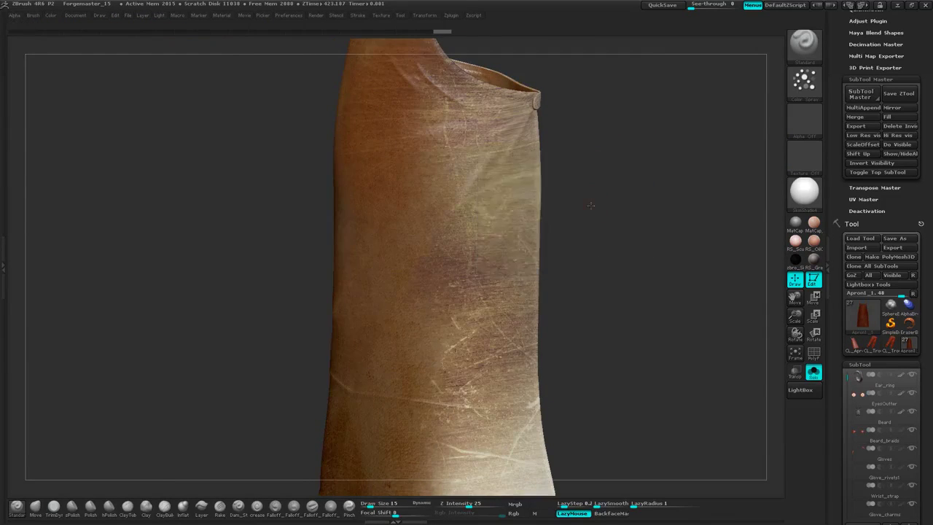
{"action": "key", "text": "space"}
{"action": "left_click", "coordinate": [614, 241]}
{"action": "key", "text": "space"}
{"action": "key", "text": "space"}
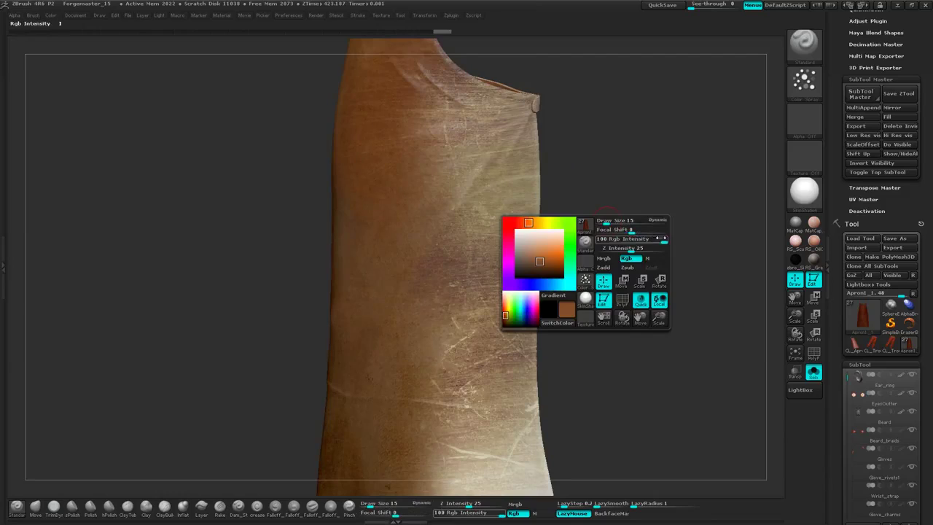
{"action": "left_click_drag", "start_coordinate": [664, 240], "coordinate": [660, 241]}
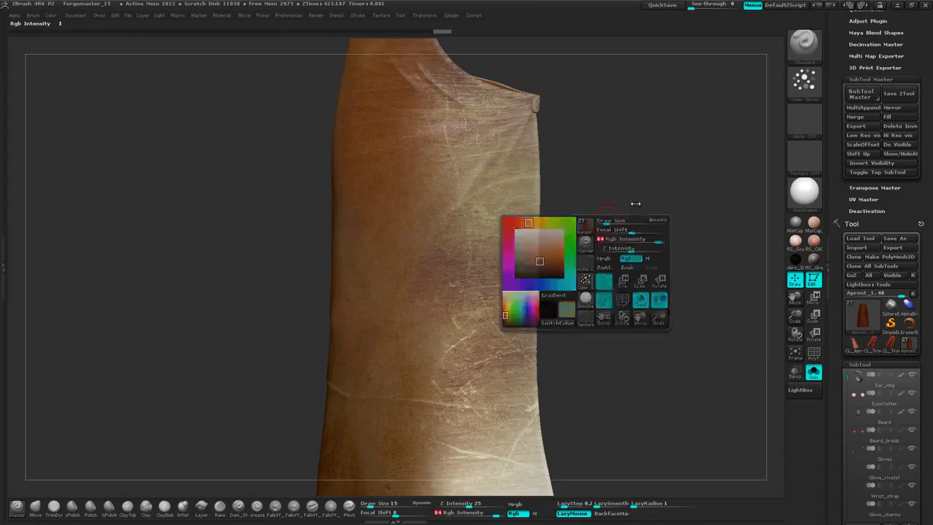
{"action": "left_click_drag", "start_coordinate": [633, 204], "coordinate": [596, 233]}
{"action": "key", "text": "space"}
Spray brown over the pale, scratched side of the apron from the upper corner down to the hem.
{"action": "left_click_drag", "start_coordinate": [617, 185], "coordinate": [629, 185]}
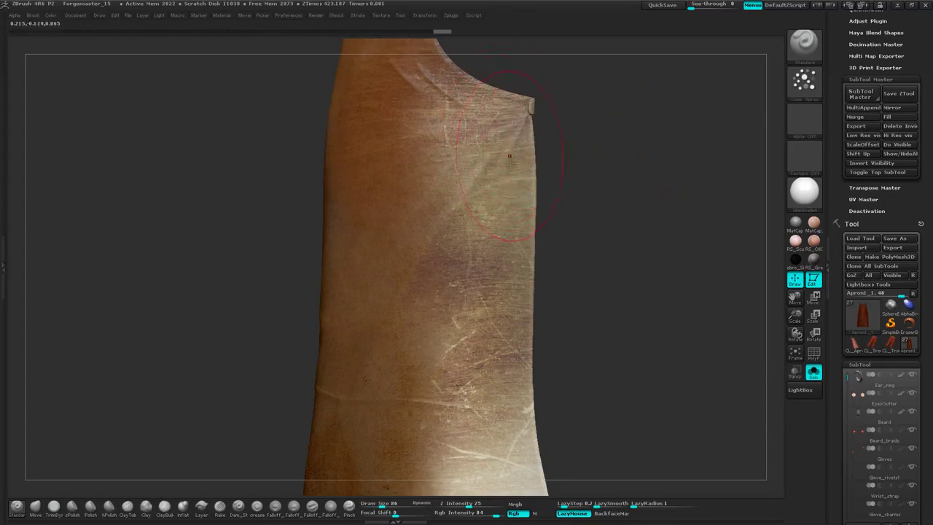
{"action": "mouse_move", "coordinate": [511, 156]}
{"action": "left_mouse_down"}
{"action": "mouse_move", "coordinate": [509, 182]}
{"action": "mouse_move", "coordinate": [529, 106]}
{"action": "mouse_move", "coordinate": [520, 116]}
{"action": "left_mouse_up"}
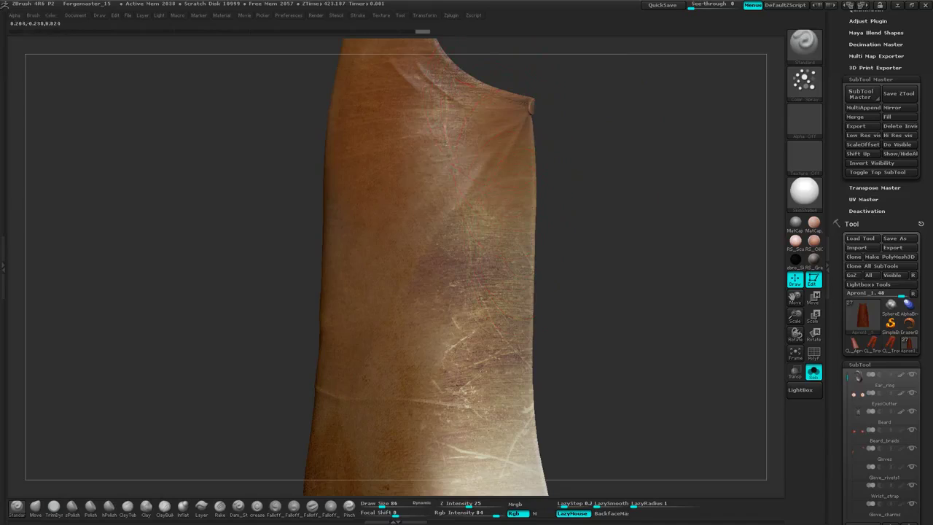
{"action": "left_click_drag", "start_coordinate": [487, 268], "coordinate": [475, 216]}
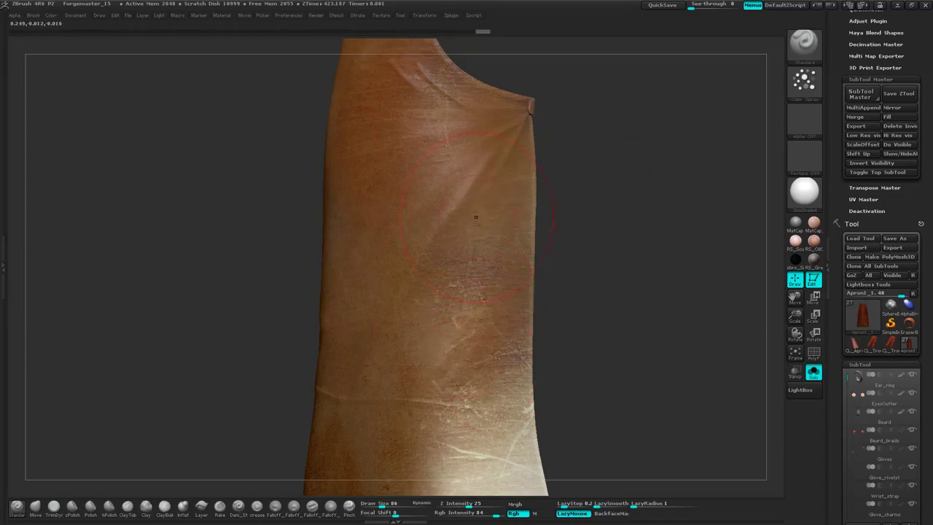
{"action": "left_click_drag", "start_coordinate": [491, 316], "coordinate": [605, 184]}
{"action": "mouse_move", "coordinate": [605, 249]}
{"action": "left_mouse_down"}
{"action": "mouse_move", "coordinate": [546, 371]}
{"action": "mouse_move", "coordinate": [472, 386]}
{"action": "mouse_move", "coordinate": [508, 371]}
{"action": "mouse_move", "coordinate": [456, 336]}
{"action": "mouse_move", "coordinate": [552, 285]}
{"action": "mouse_move", "coordinate": [557, 229]}
{"action": "mouse_move", "coordinate": [543, 332]}
{"action": "mouse_move", "coordinate": [437, 361]}
{"action": "left_mouse_up"}
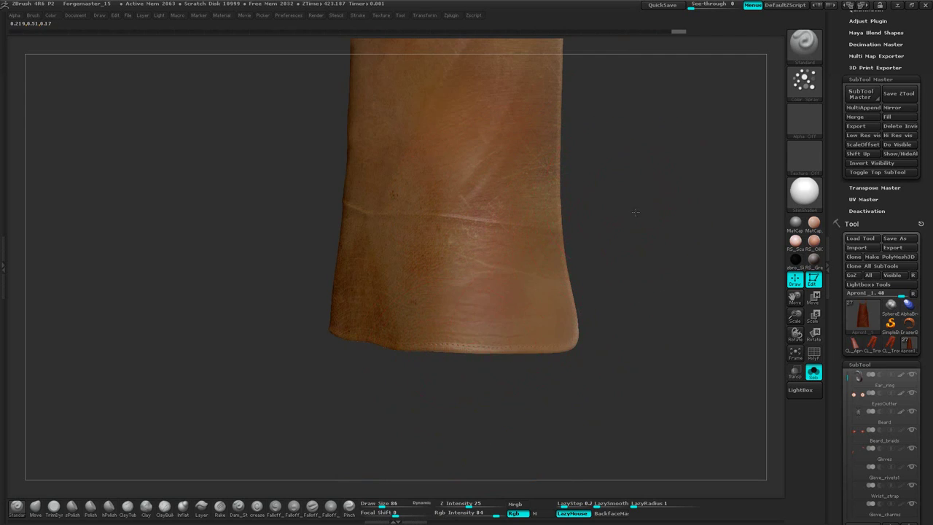
Spray the same brown over the unpainted parts of the apron's neck strap on both sides.
{"action": "mouse_move", "coordinate": [636, 213]}
{"action": "left_mouse_down", "text": "alt"}
{"action": "mouse_move", "coordinate": [627, 401]}
{"action": "mouse_move", "coordinate": [613, 307]}
{"action": "left_mouse_up", "text": "alt"}
{"action": "mouse_move", "coordinate": [535, 118]}
{"action": "left_mouse_down"}
{"action": "mouse_move", "coordinate": [494, 219]}
{"action": "mouse_move", "coordinate": [479, 125]}
{"action": "left_mouse_up"}
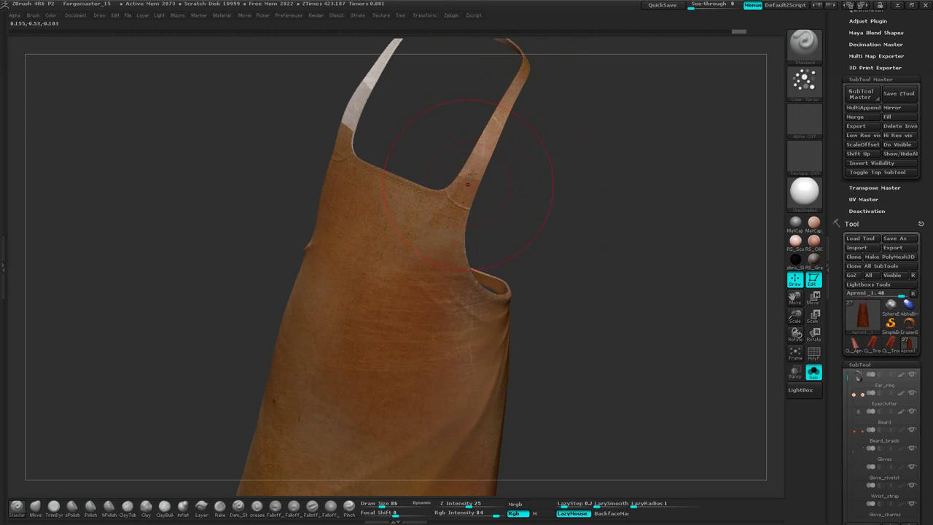
{"action": "left_click_drag", "start_coordinate": [551, 128], "coordinate": [590, 215]}
{"action": "left_click_drag", "start_coordinate": [391, 100], "coordinate": [360, 244]}
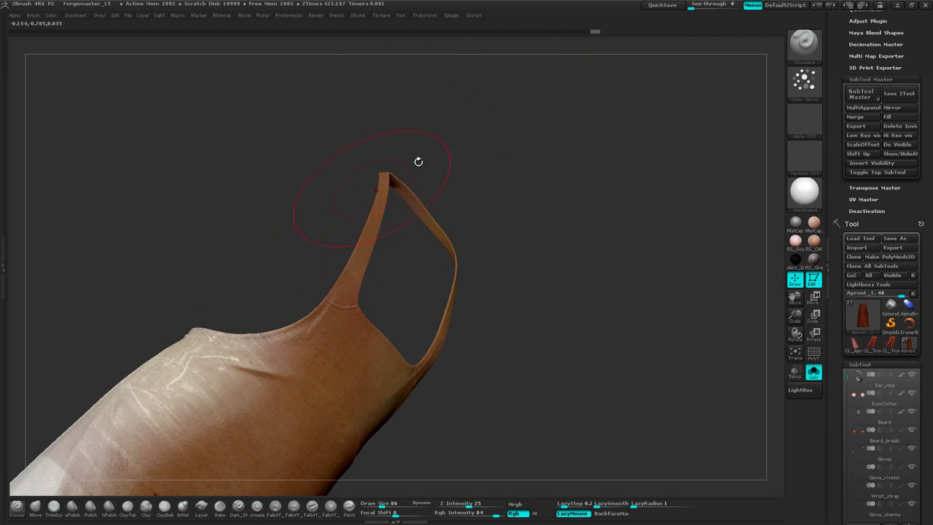
{"action": "left_click_drag", "start_coordinate": [419, 161], "coordinate": [501, 162]}
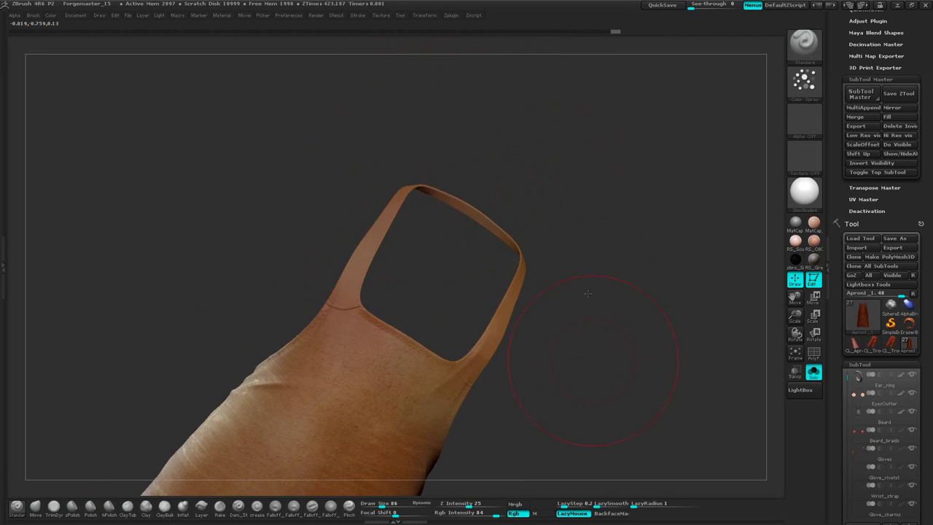
{"action": "left_click_drag", "start_coordinate": [588, 293], "coordinate": [330, 285]}
Spray brown over the apron's opposite side, from below the armhole down to the lower hem.
{"action": "mouse_move", "coordinate": [528, 159]}
{"action": "left_mouse_down"}
{"action": "mouse_move", "coordinate": [558, 80]}
{"action": "mouse_move", "coordinate": [646, 100]}
{"action": "mouse_move", "coordinate": [605, 102]}
{"action": "left_mouse_up"}
{"action": "left_click_drag", "start_coordinate": [337, 319], "coordinate": [327, 282]}
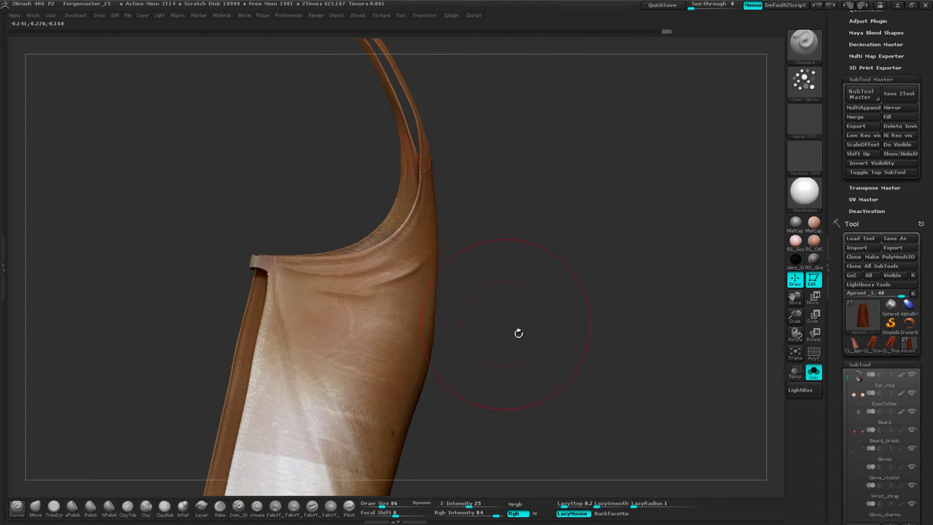
{"action": "left_click_drag", "start_coordinate": [517, 329], "coordinate": [408, 292]}
{"action": "mouse_move", "coordinate": [353, 306]}
{"action": "left_mouse_down"}
{"action": "mouse_move", "coordinate": [342, 325]}
{"action": "mouse_move", "coordinate": [321, 233]}
{"action": "left_mouse_up"}
{"action": "left_click_drag", "start_coordinate": [550, 325], "coordinate": [587, 185], "text": "alt"}
{"action": "mouse_move", "coordinate": [389, 207]}
{"action": "left_mouse_down"}
{"action": "mouse_move", "coordinate": [368, 211]}
{"action": "mouse_move", "coordinate": [367, 358]}
{"action": "mouse_move", "coordinate": [347, 317]}
{"action": "mouse_move", "coordinate": [307, 283]}
{"action": "mouse_move", "coordinate": [375, 360]}
{"action": "mouse_move", "coordinate": [342, 394]}
{"action": "mouse_move", "coordinate": [270, 363]}
{"action": "mouse_move", "coordinate": [306, 299]}
{"action": "left_mouse_up"}
{"action": "left_click_drag", "start_coordinate": [505, 337], "coordinate": [505, 245], "text": "alt"}
{"action": "left_click_drag", "start_coordinate": [506, 245], "coordinate": [437, 248]}
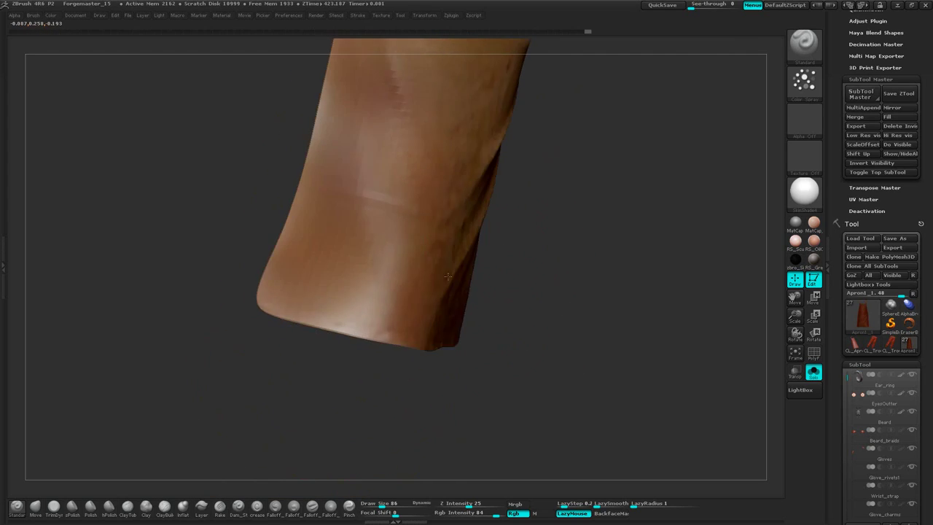
Spray brown over the scratched back of the bib, the rear waist strap and the upper inside of the skirt.
{"action": "left_click_drag", "start_coordinate": [554, 175], "coordinate": [343, 174]}
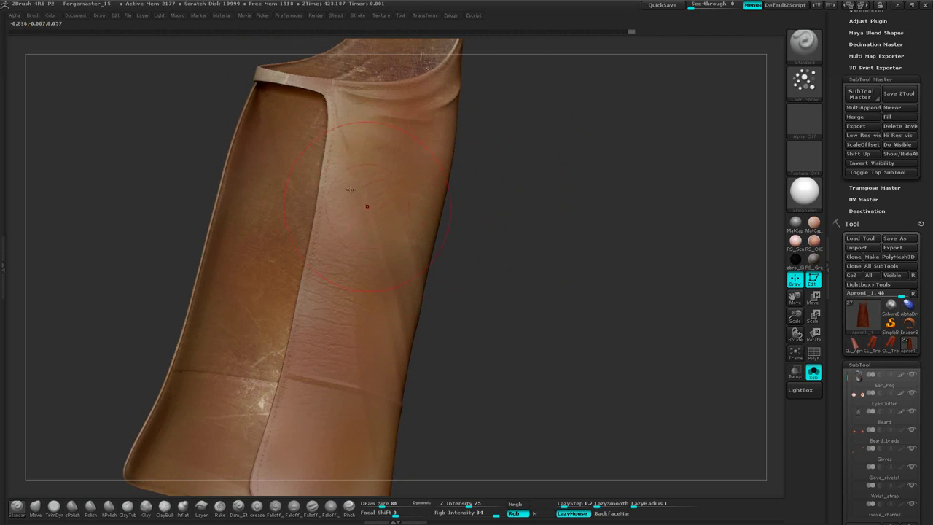
{"action": "mouse_move", "coordinate": [515, 165]}
{"action": "left_mouse_down"}
{"action": "mouse_move", "coordinate": [565, 231]}
{"action": "mouse_move", "coordinate": [427, 192]}
{"action": "left_mouse_up"}
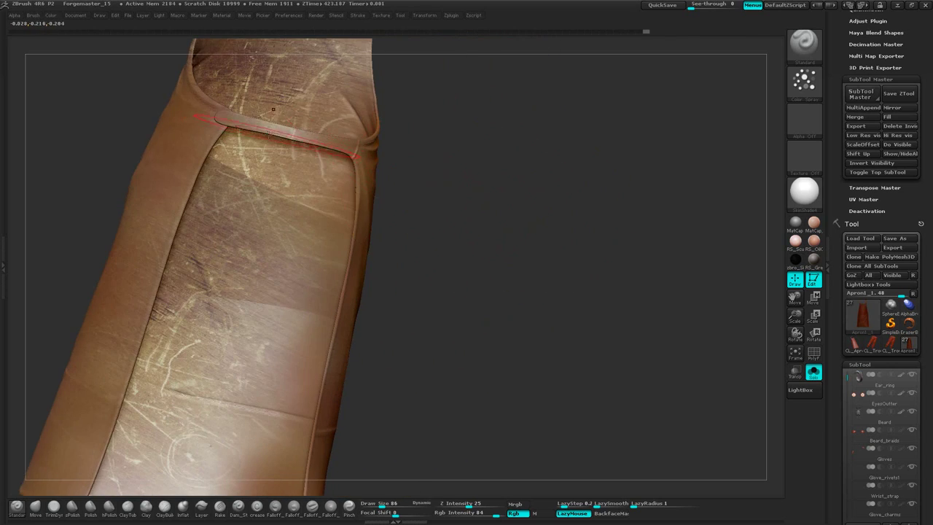
{"action": "mouse_move", "coordinate": [284, 133]}
{"action": "left_mouse_down"}
{"action": "mouse_move", "coordinate": [290, 109]}
{"action": "mouse_move", "coordinate": [285, 133]}
{"action": "left_mouse_up"}
{"action": "left_click_drag", "start_coordinate": [431, 138], "coordinate": [451, 277], "text": "alt"}
{"action": "left_click_drag", "start_coordinate": [358, 207], "coordinate": [286, 168]}
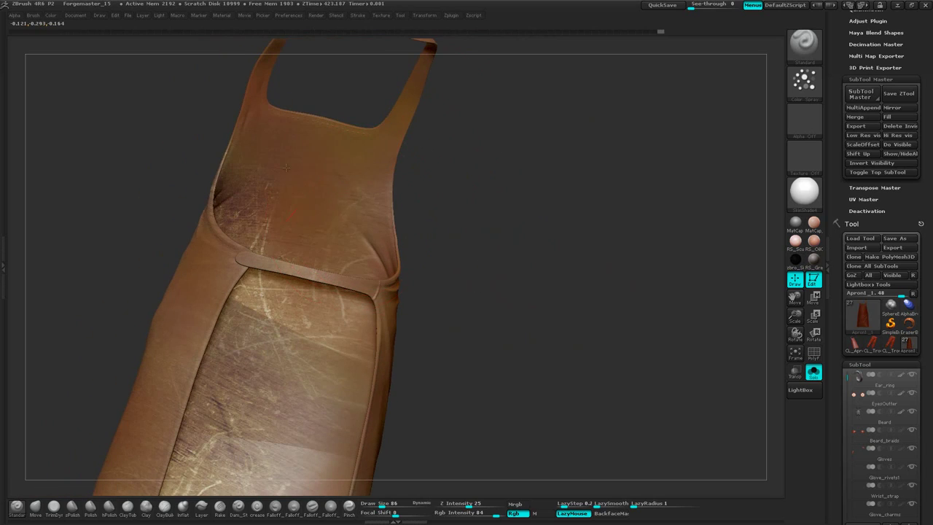
{"action": "left_click_drag", "start_coordinate": [494, 272], "coordinate": [504, 173], "text": "alt"}
{"action": "mouse_move", "coordinate": [334, 329]}
{"action": "left_mouse_down"}
{"action": "mouse_move", "coordinate": [315, 388]}
{"action": "mouse_move", "coordinate": [356, 320]}
{"action": "mouse_move", "coordinate": [276, 362]}
{"action": "left_mouse_up"}
{"action": "left_click_drag", "start_coordinate": [488, 259], "coordinate": [433, 234]}
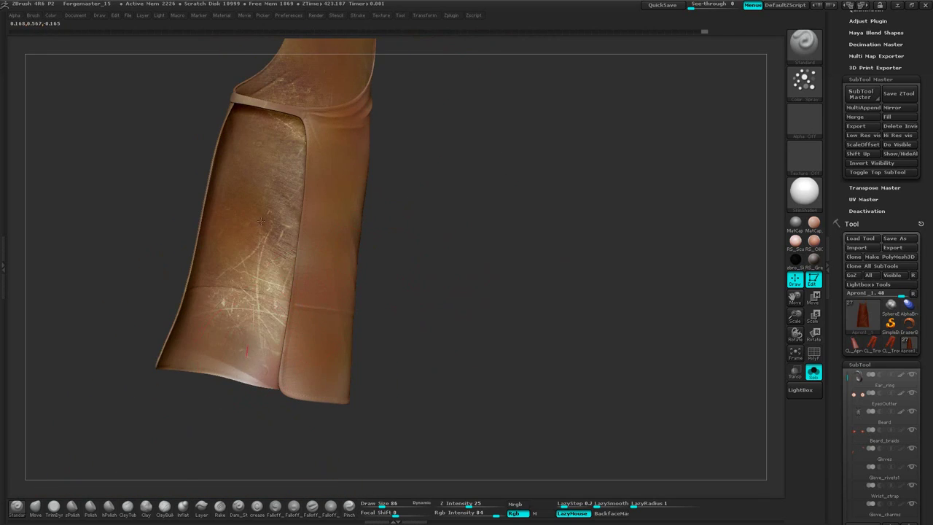
Spray brown over the scratched inside of the apron's skirt, from below the waist strap down to the hem.
{"action": "left_click_drag", "start_coordinate": [263, 336], "coordinate": [264, 270]}
{"action": "left_click_drag", "start_coordinate": [430, 270], "coordinate": [490, 263]}
{"action": "mouse_move", "coordinate": [310, 141]}
{"action": "left_mouse_down"}
{"action": "mouse_move", "coordinate": [288, 313]}
{"action": "mouse_move", "coordinate": [314, 114]}
{"action": "mouse_move", "coordinate": [289, 332]}
{"action": "left_mouse_up"}
{"action": "mouse_move", "coordinate": [291, 278]}
{"action": "left_mouse_down"}
{"action": "mouse_move", "coordinate": [258, 373]}
{"action": "mouse_move", "coordinate": [284, 350]}
{"action": "left_mouse_up"}
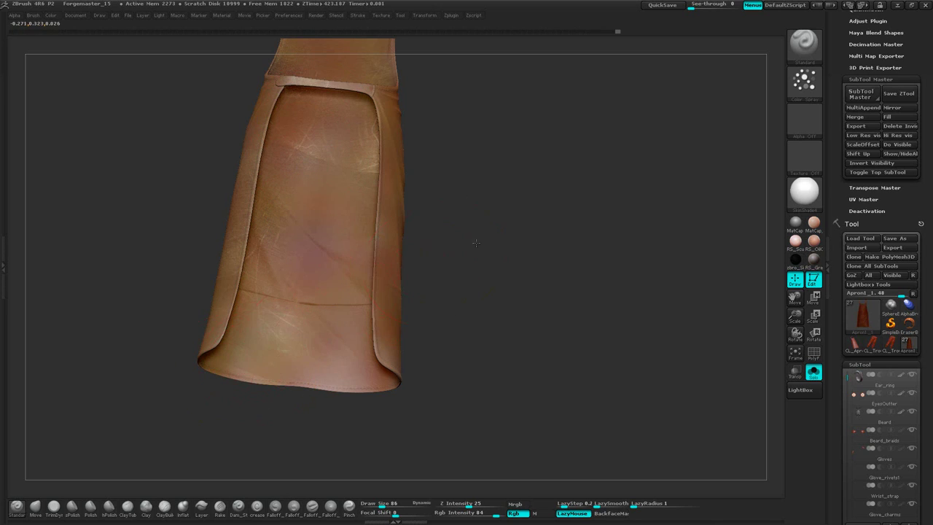
{"action": "left_click_drag", "start_coordinate": [475, 241], "coordinate": [409, 282]}
{"action": "left_click_drag", "start_coordinate": [430, 150], "coordinate": [379, 136]}
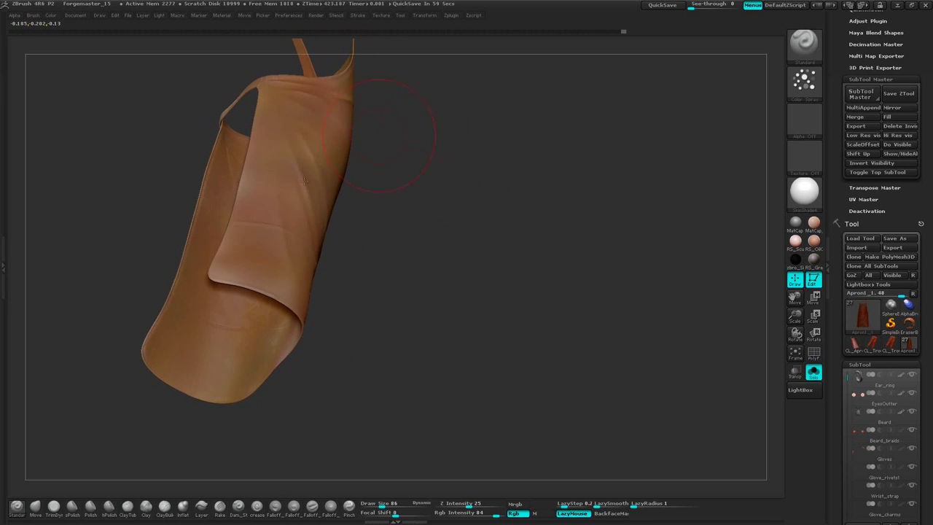
{"action": "left_click_drag", "start_coordinate": [209, 189], "coordinate": [397, 269]}
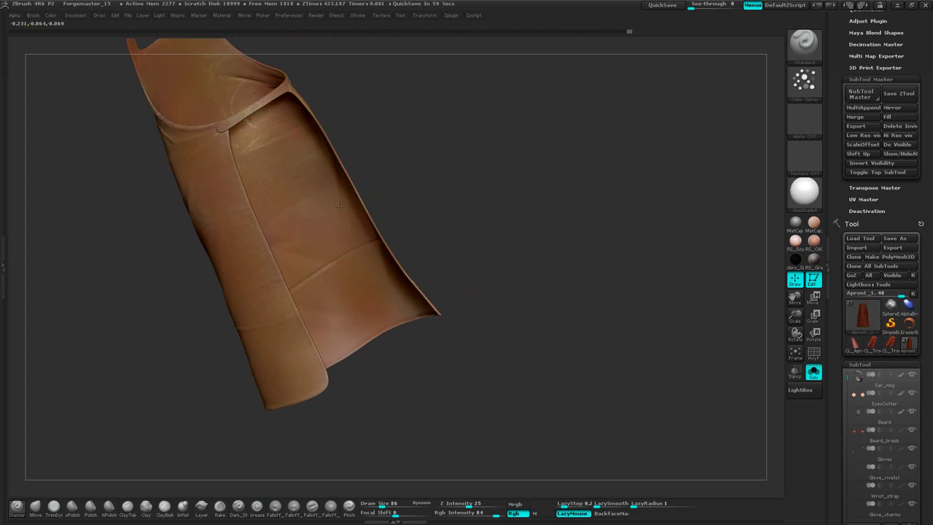
{"action": "mouse_move", "coordinate": [339, 206]}
{"action": "left_mouse_down"}
{"action": "mouse_move", "coordinate": [427, 245]}
{"action": "mouse_move", "coordinate": [481, 248]}
{"action": "left_mouse_up"}
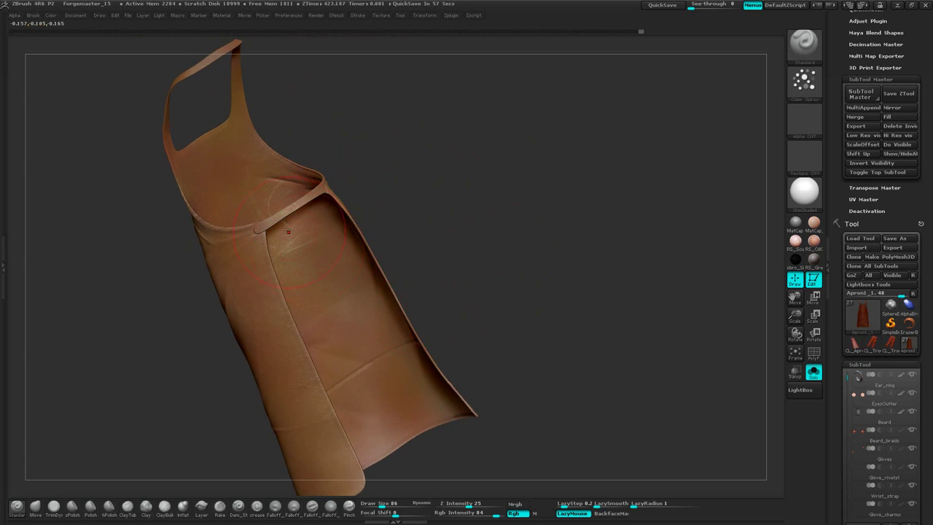
Undo the recent brown strokes on the inside of the apron to restore the leather detail on its front.
{"action": "mouse_move", "coordinate": [288, 231]}
{"action": "left_mouse_down"}
{"action": "mouse_move", "coordinate": [531, 198]}
{"action": "mouse_move", "coordinate": [530, 181]}
{"action": "mouse_move", "coordinate": [553, 156]}
{"action": "left_mouse_up"}
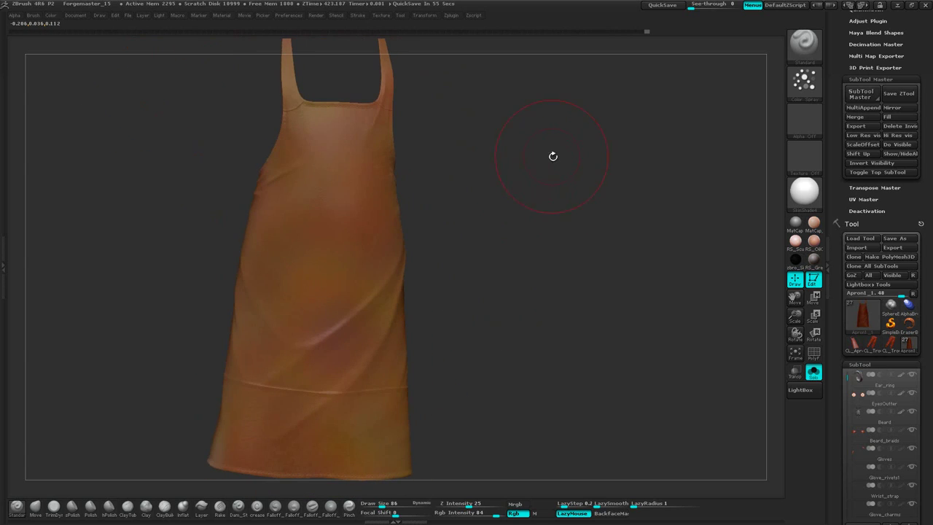
{"action": "key", "text": "ctrl"}
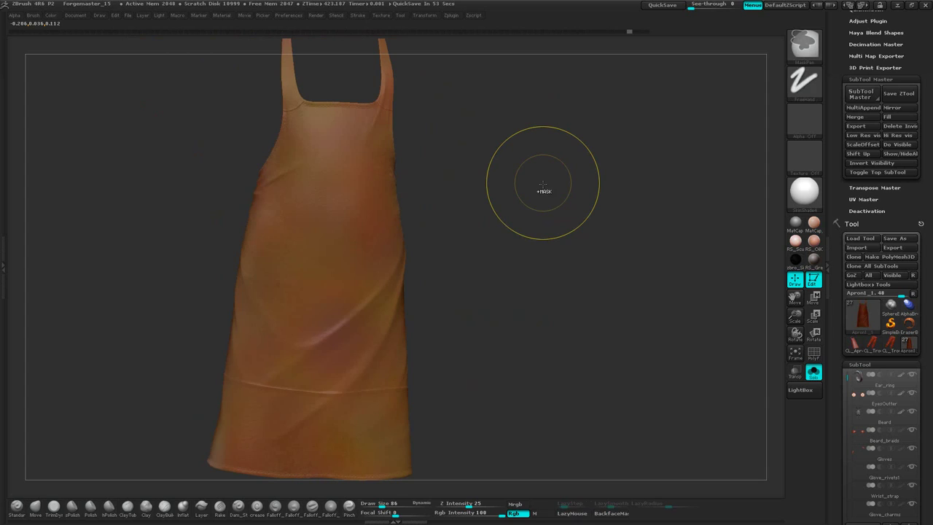
{"action": "key", "text": "ctrl+z"}
{"action": "key", "text": "ctrl+z"}
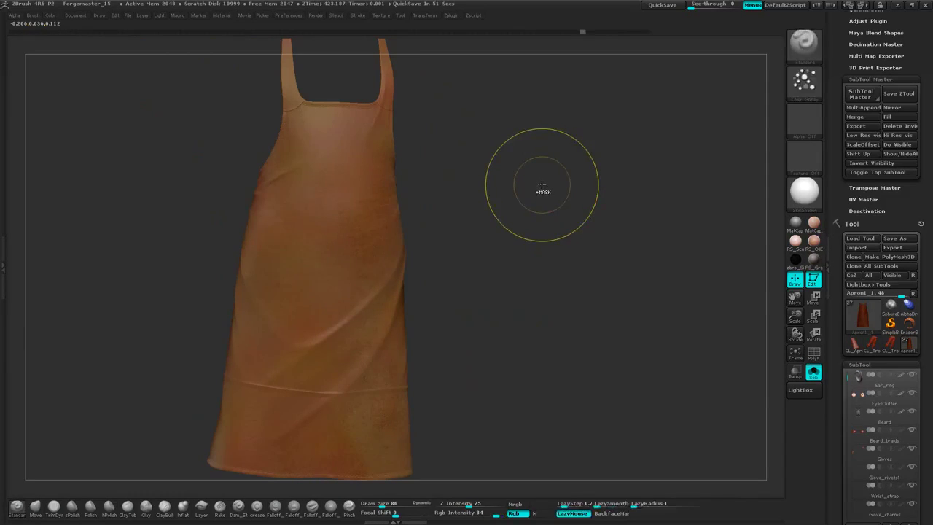
{"action": "key", "text": "ctrl+z"}
{"action": "key", "text": "ctrl+z"}
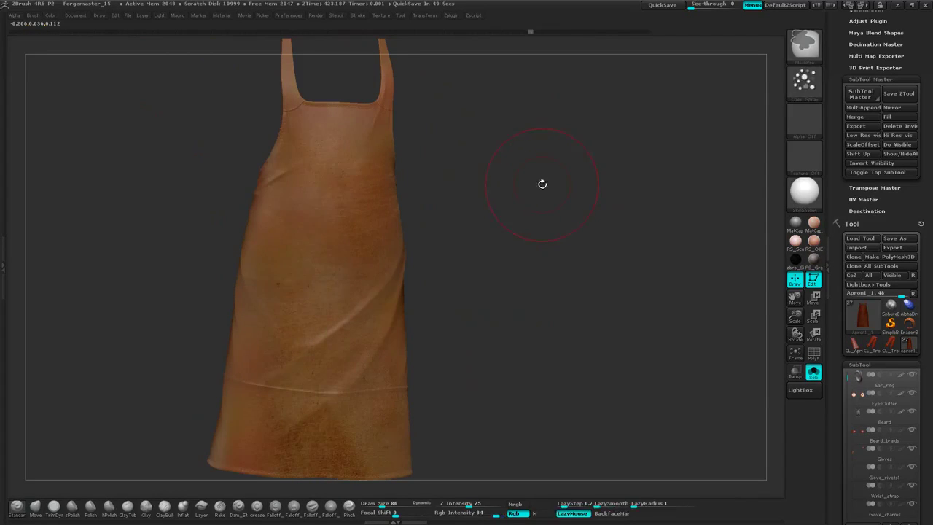
{"action": "key", "text": "ctrl+z"}
{"action": "key", "text": "ctrl+z"}
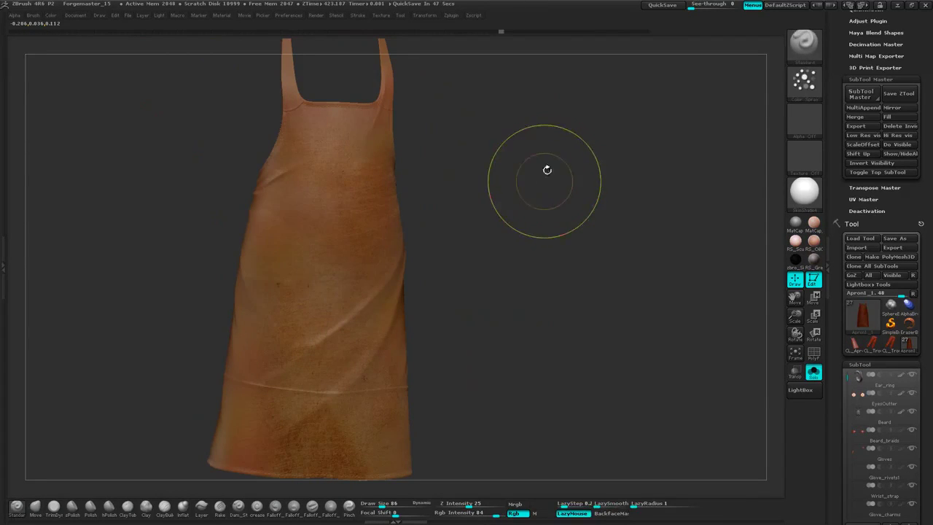
Turn on backface masking for the brush and open its Auto Masking settings.
{"action": "left_click", "coordinate": [625, 513]}
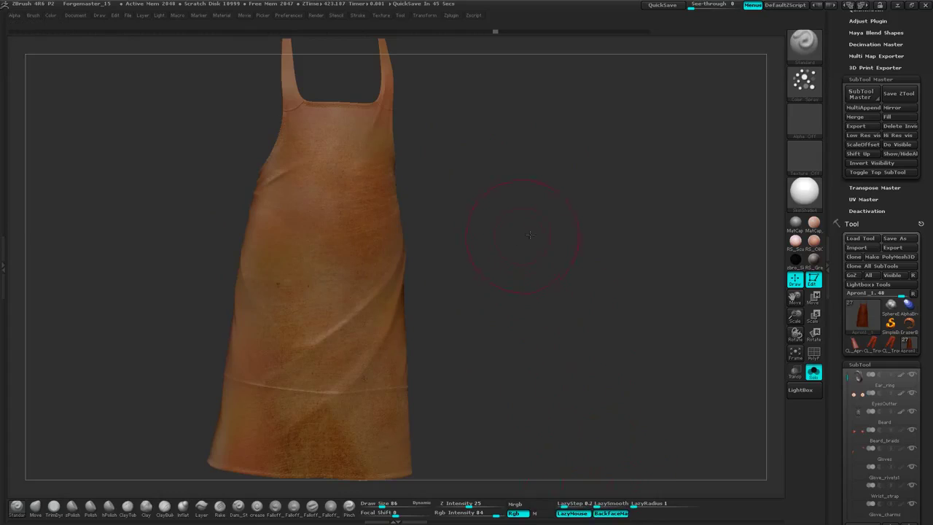
{"action": "left_click_drag", "start_coordinate": [479, 208], "coordinate": [279, 70]}
{"action": "left_click", "coordinate": [32, 15]}
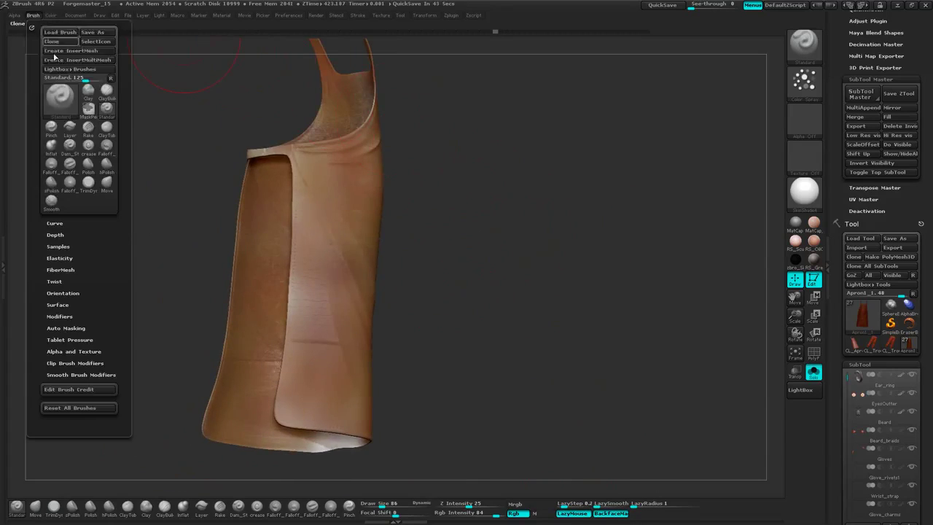
{"action": "left_click", "coordinate": [67, 268]}
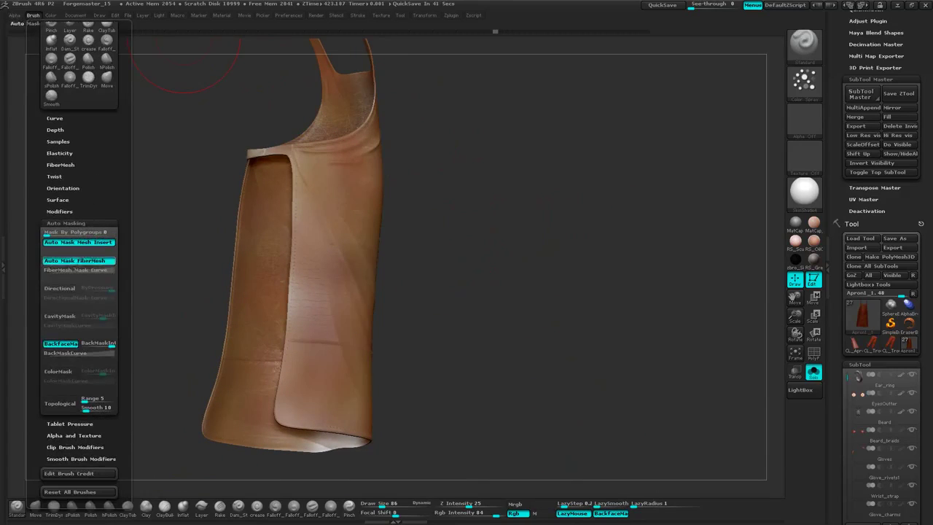
Spray brown over the side flap and the inside of the skirt, accepting removal of the newer undo history entries.
{"action": "left_click_drag", "start_coordinate": [496, 209], "coordinate": [408, 194]}
{"action": "left_click_drag", "start_coordinate": [309, 167], "coordinate": [312, 266]}
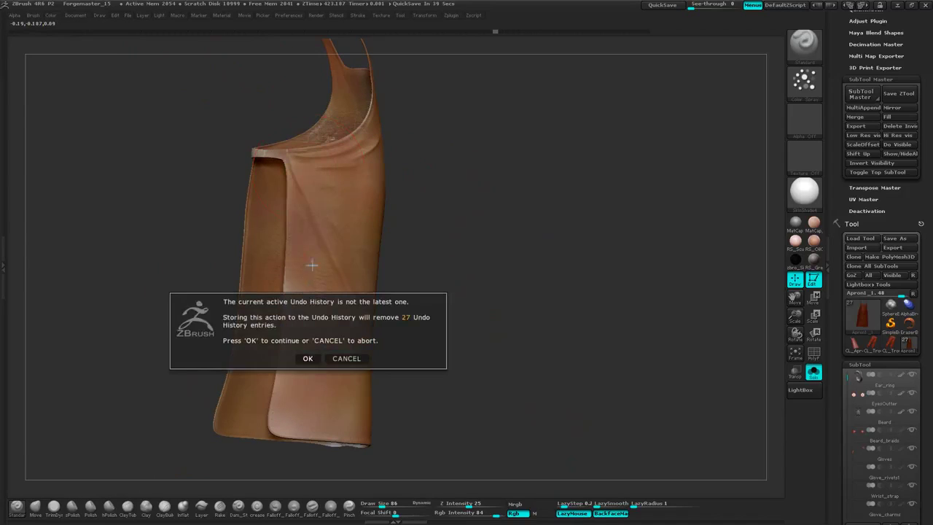
{"action": "left_click", "coordinate": [308, 358]}
{"action": "left_click_drag", "start_coordinate": [458, 286], "coordinate": [434, 228]}
{"action": "left_click_drag", "start_coordinate": [444, 313], "coordinate": [504, 204]}
{"action": "mouse_move", "coordinate": [237, 171]}
{"action": "left_mouse_down"}
{"action": "mouse_move", "coordinate": [335, 292]}
{"action": "mouse_move", "coordinate": [307, 303]}
{"action": "mouse_move", "coordinate": [333, 349]}
{"action": "left_mouse_up"}
{"action": "left_click_drag", "start_coordinate": [487, 182], "coordinate": [436, 223]}
{"action": "mouse_move", "coordinate": [241, 379]}
{"action": "left_mouse_down"}
{"action": "mouse_move", "coordinate": [215, 292]}
{"action": "mouse_move", "coordinate": [165, 218]}
{"action": "left_mouse_up"}
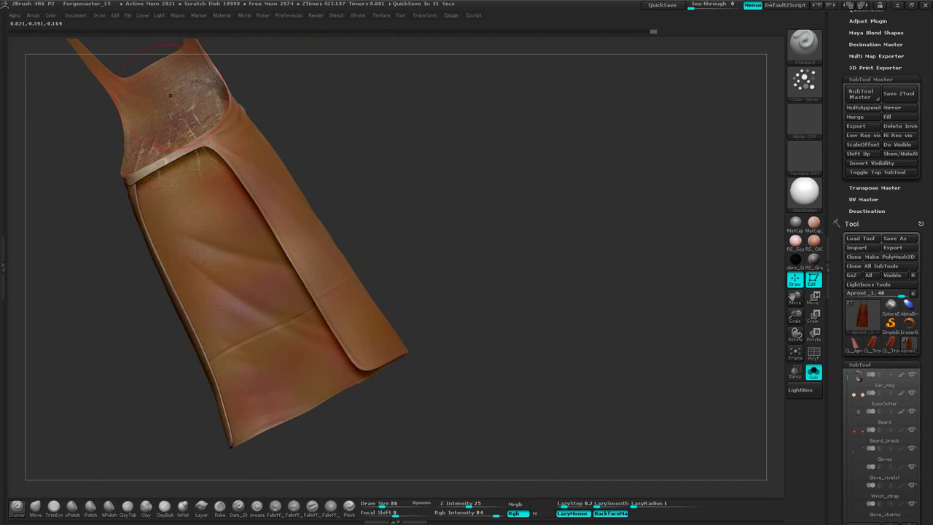
Spray brown over the scratched back of the bib and along the rear waist strap.
{"action": "mouse_move", "coordinate": [362, 126]}
{"action": "left_mouse_down", "text": "alt"}
{"action": "mouse_move", "coordinate": [406, 209]}
{"action": "mouse_move", "coordinate": [467, 223]}
{"action": "left_mouse_up", "text": "alt"}
{"action": "left_click_drag", "start_coordinate": [288, 190], "coordinate": [255, 215]}
{"action": "left_click_drag", "start_coordinate": [396, 174], "coordinate": [389, 210]}
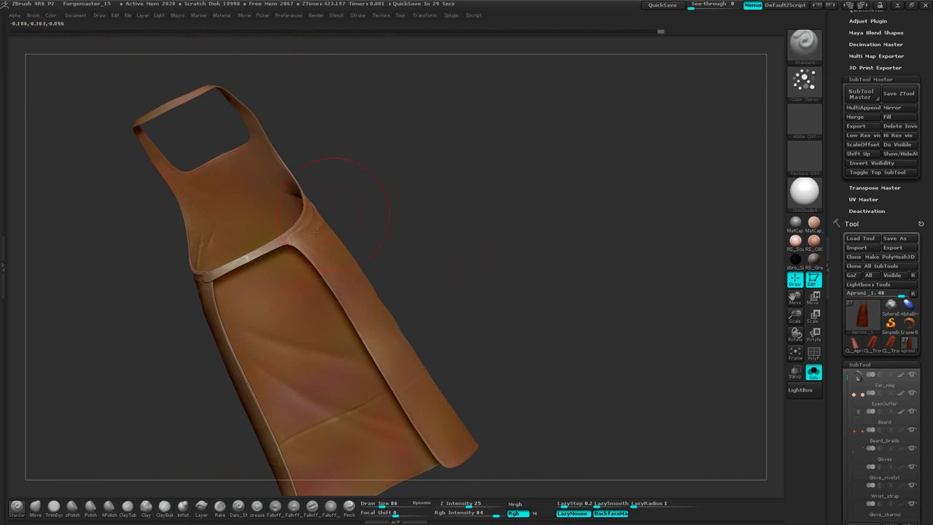
{"action": "mouse_move", "coordinate": [275, 243]}
{"action": "left_mouse_down"}
{"action": "mouse_move", "coordinate": [222, 273]}
{"action": "mouse_move", "coordinate": [269, 247]}
{"action": "left_mouse_up"}
{"action": "mouse_move", "coordinate": [387, 208]}
{"action": "left_mouse_down"}
{"action": "mouse_move", "coordinate": [494, 212]}
{"action": "mouse_move", "coordinate": [500, 162]}
{"action": "mouse_move", "coordinate": [343, 168]}
{"action": "left_mouse_up"}
{"action": "left_click_drag", "start_coordinate": [363, 198], "coordinate": [376, 129]}
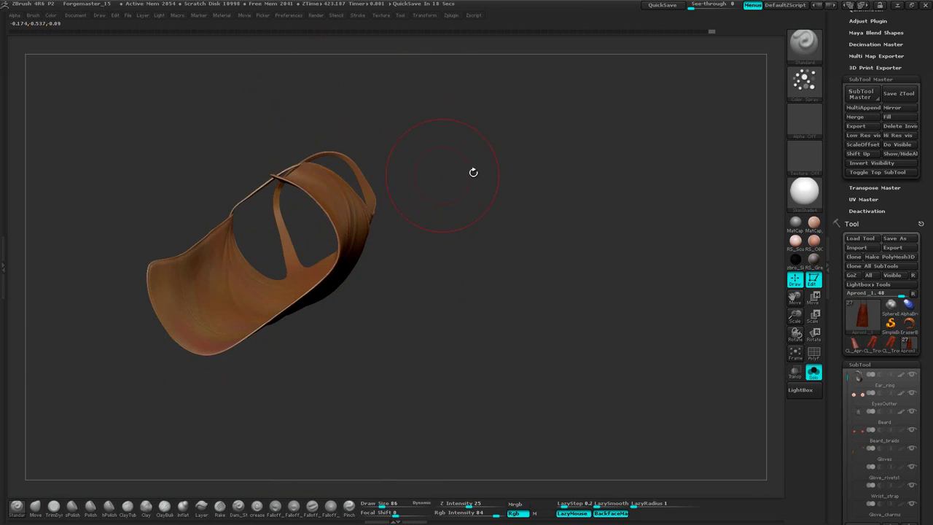
Spray brown over the inside of the skirt's side flap and blend the remaining patches on the outer side.
{"action": "mouse_move", "coordinate": [474, 172]}
{"action": "left_mouse_down"}
{"action": "mouse_move", "coordinate": [558, 240]}
{"action": "mouse_move", "coordinate": [400, 226]}
{"action": "left_mouse_up"}
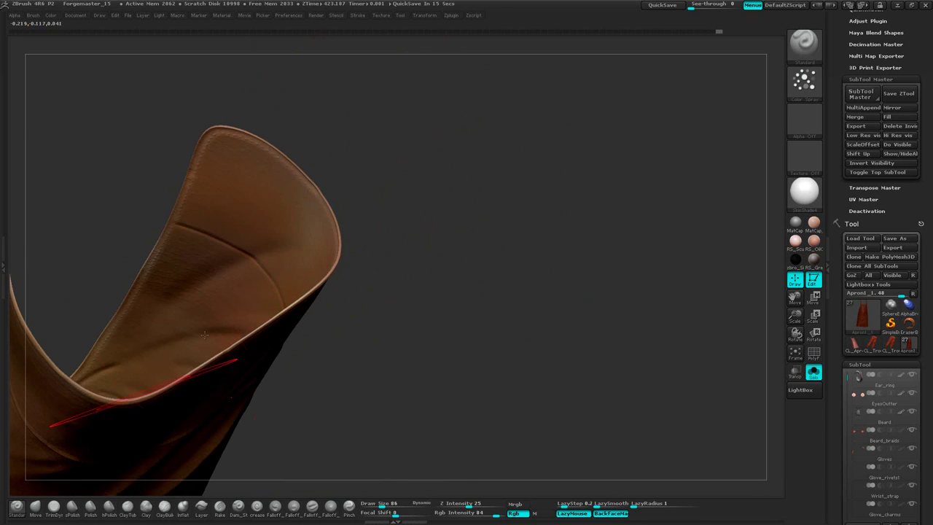
{"action": "left_click_drag", "start_coordinate": [306, 277], "coordinate": [544, 210]}
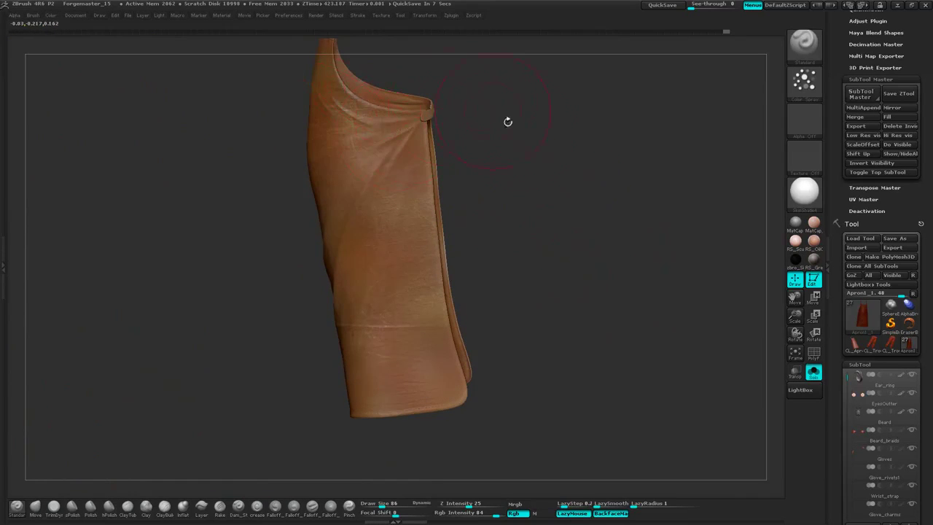
{"action": "mouse_move", "coordinate": [508, 122]}
{"action": "left_mouse_down"}
{"action": "mouse_move", "coordinate": [550, 168]}
{"action": "mouse_move", "coordinate": [423, 192]}
{"action": "left_mouse_up"}
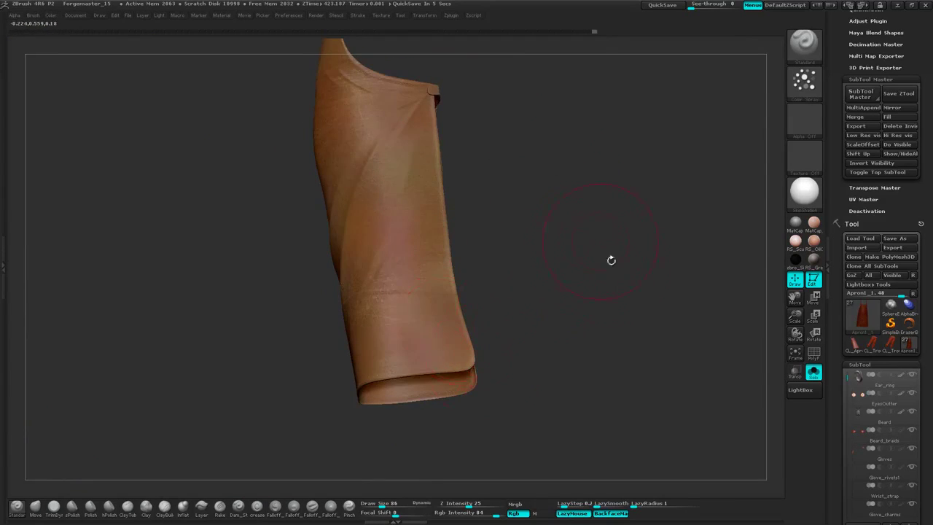
{"action": "left_click_drag", "start_coordinate": [611, 260], "coordinate": [642, 241]}
Set the brush to the DragRect stroke with the tan leather texture and lower its Rgb Intensity to 19.
{"action": "left_click", "coordinate": [804, 80]}
{"action": "left_click", "coordinate": [604, 96]}
{"action": "left_click", "coordinate": [808, 120]}
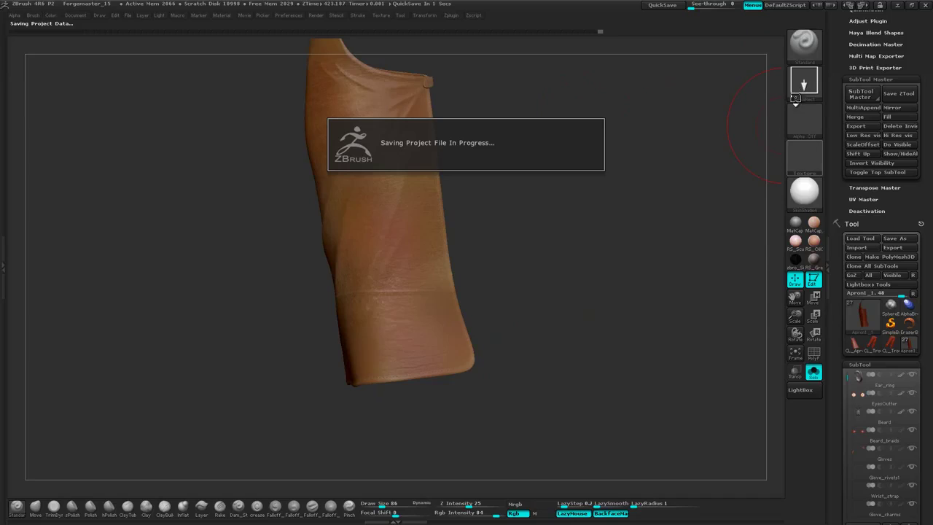
{"action": "left_click", "coordinate": [802, 155]}
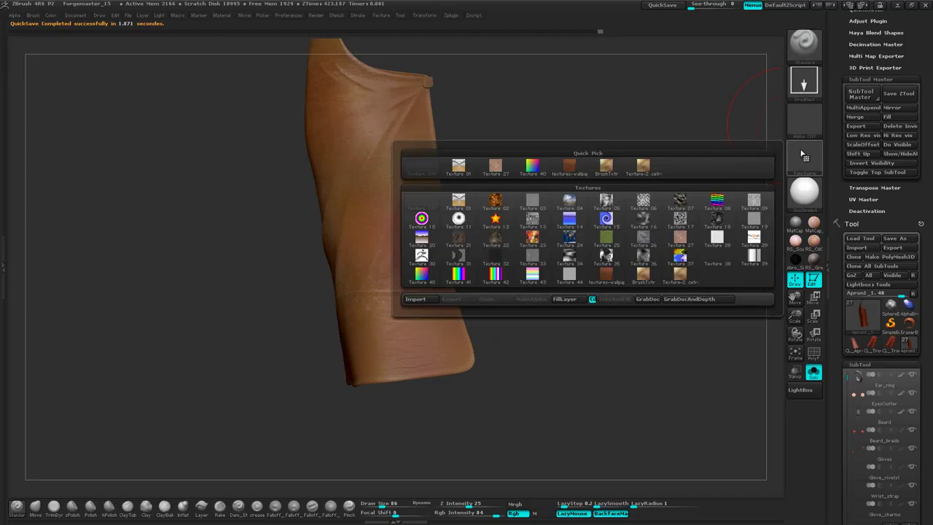
{"action": "left_click", "coordinate": [646, 170]}
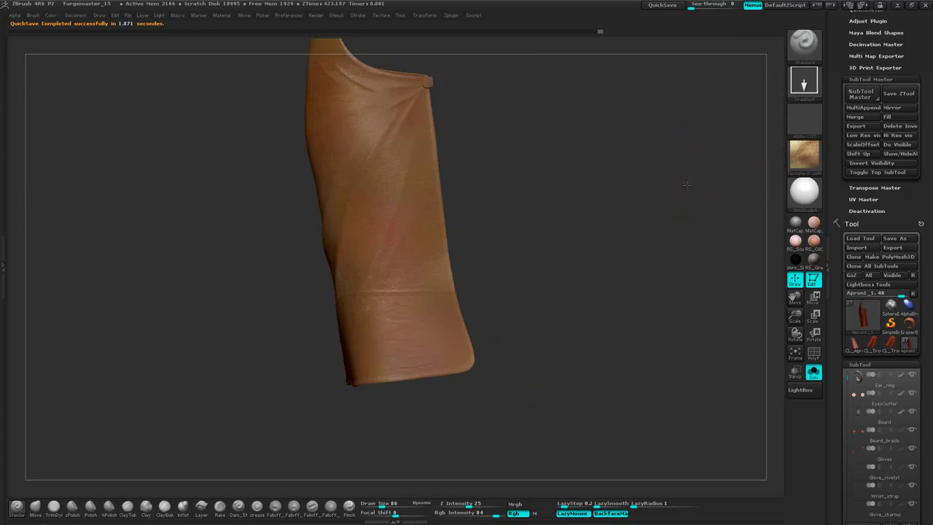
{"action": "key", "text": "space"}
{"action": "left_click_drag", "start_coordinate": [697, 203], "coordinate": [691, 204]}
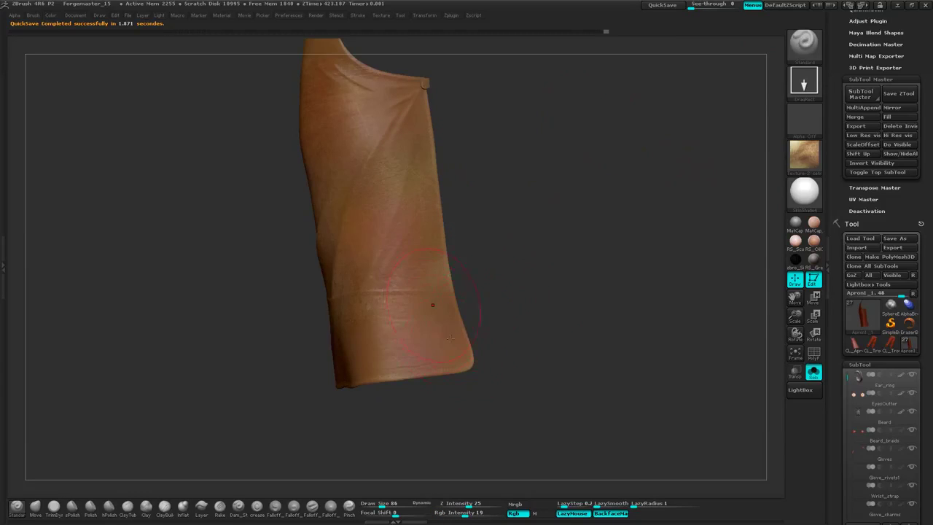
Stamp the leather texture faintly over both outer sides of the skirt down to the hem.
{"action": "mouse_move", "coordinate": [588, 214]}
{"action": "left_mouse_down"}
{"action": "mouse_move", "coordinate": [612, 163]}
{"action": "mouse_move", "coordinate": [458, 169]}
{"action": "mouse_move", "coordinate": [455, 258]}
{"action": "left_mouse_up"}
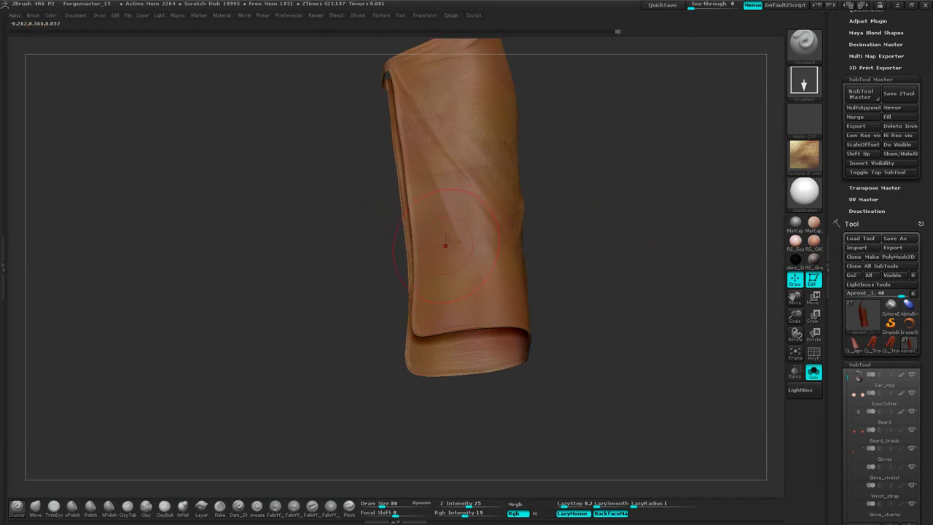
{"action": "left_click_drag", "start_coordinate": [559, 285], "coordinate": [495, 398]}
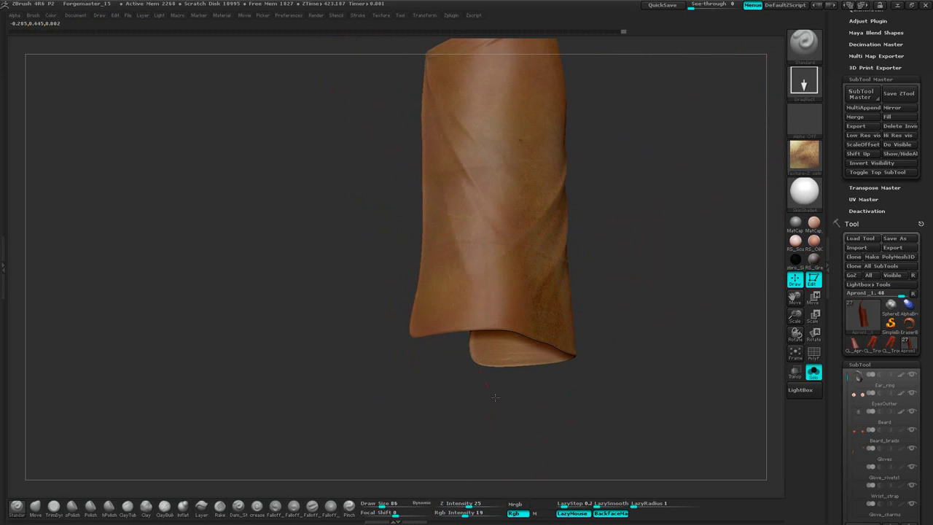
{"action": "left_click_drag", "start_coordinate": [641, 162], "coordinate": [501, 139], "text": "alt"}
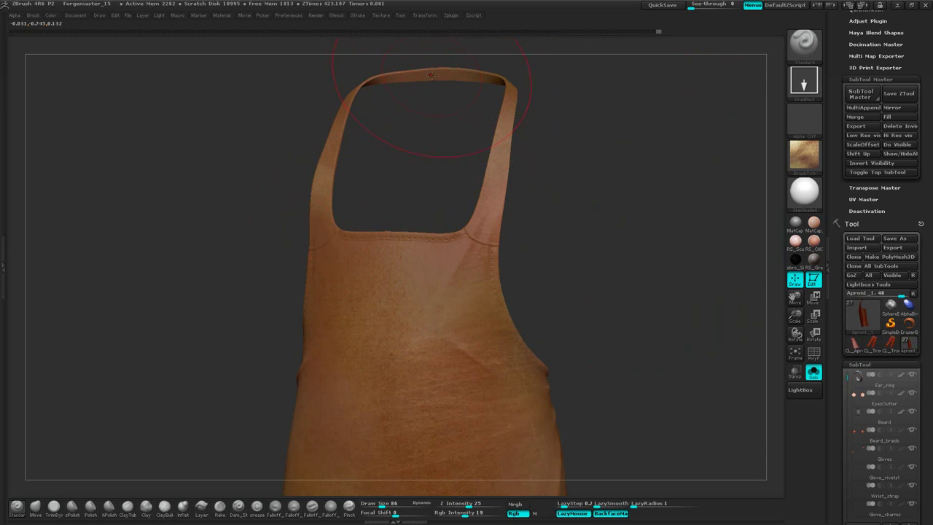
Stamp the leather texture over the front of the bib and around the neck strap.
{"action": "mouse_move", "coordinate": [445, 179]}
{"action": "left_mouse_down"}
{"action": "mouse_move", "coordinate": [620, 146]}
{"action": "mouse_move", "coordinate": [395, 88]}
{"action": "left_mouse_up"}
{"action": "left_click_drag", "start_coordinate": [535, 140], "coordinate": [337, 127]}
{"action": "left_click_drag", "start_coordinate": [466, 160], "coordinate": [368, 167]}
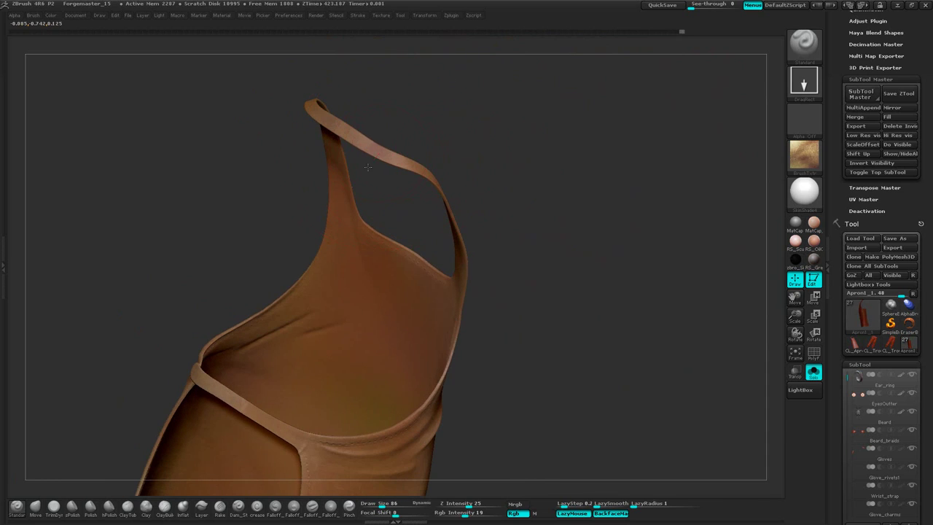
Stamp the leather texture over the back of the bib, the waist strap and the inside of the skirt.
{"action": "left_click_drag", "start_coordinate": [540, 274], "coordinate": [302, 249]}
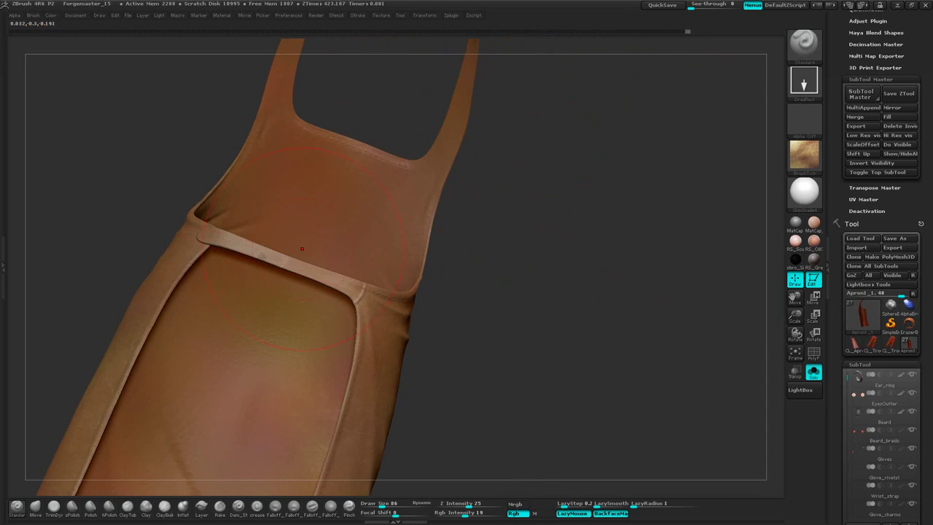
{"action": "left_click_drag", "start_coordinate": [526, 248], "coordinate": [396, 189]}
{"action": "left_click_drag", "start_coordinate": [599, 163], "coordinate": [602, 187], "text": "alt"}
{"action": "left_click_drag", "start_coordinate": [547, 285], "coordinate": [474, 225], "text": "alt"}
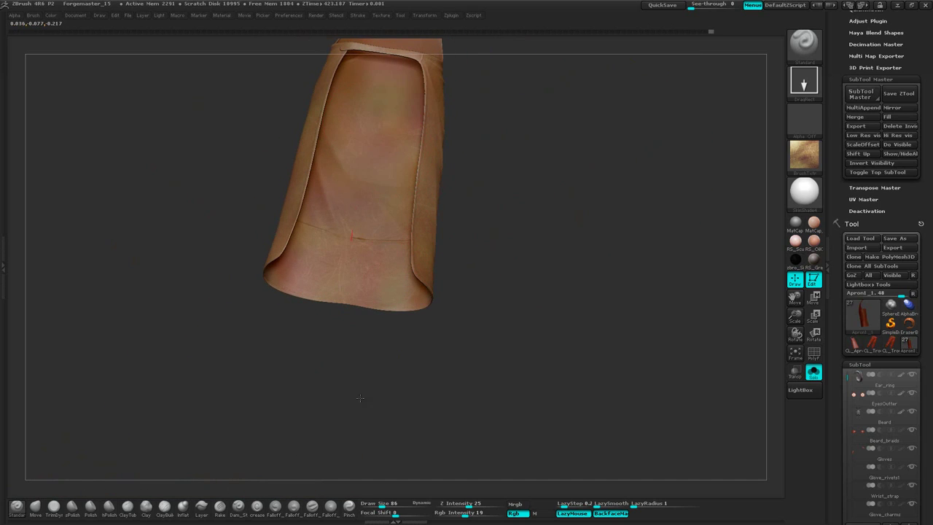
Stamp the tan leather texture faintly over the front of the skirt from the hem up to the waist.
{"action": "mouse_move", "coordinate": [576, 167]}
{"action": "left_mouse_down"}
{"action": "mouse_move", "coordinate": [558, 158]}
{"action": "mouse_move", "coordinate": [609, 102]}
{"action": "mouse_move", "coordinate": [562, 117]}
{"action": "left_mouse_up"}
{"action": "left_click_drag", "start_coordinate": [430, 180], "coordinate": [433, 281]}
{"action": "left_click_drag", "start_coordinate": [421, 342], "coordinate": [471, 83]}
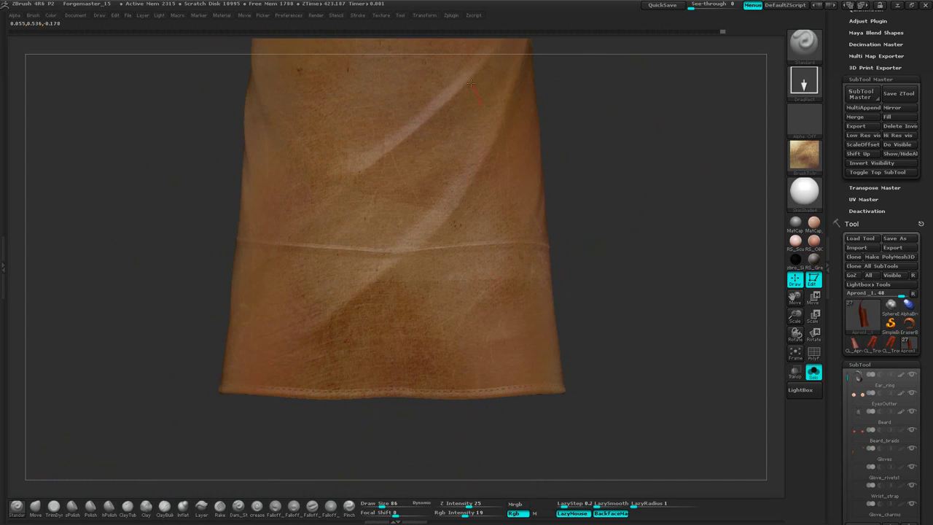
{"action": "left_click_drag", "start_coordinate": [604, 124], "coordinate": [604, 264], "text": "alt"}
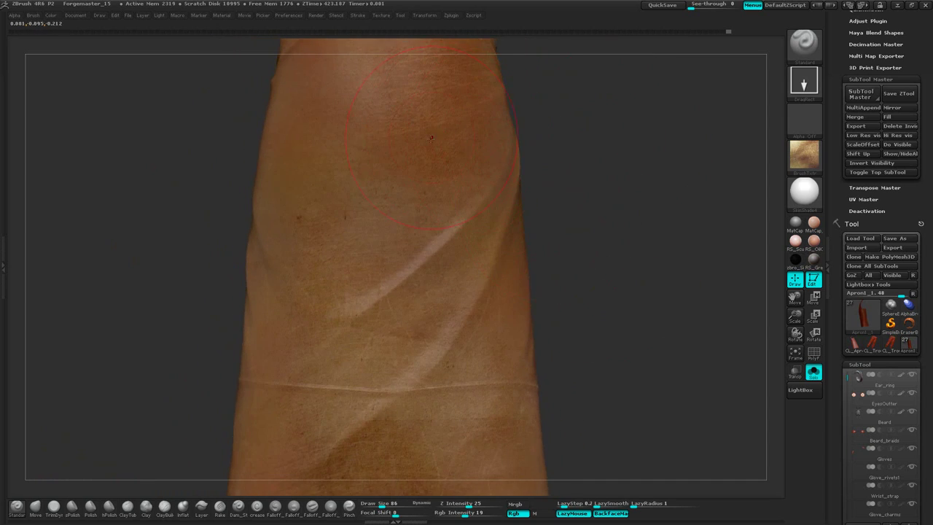
{"action": "left_click_drag", "start_coordinate": [431, 137], "coordinate": [461, 274]}
{"action": "left_click_drag", "start_coordinate": [625, 146], "coordinate": [592, 265]}
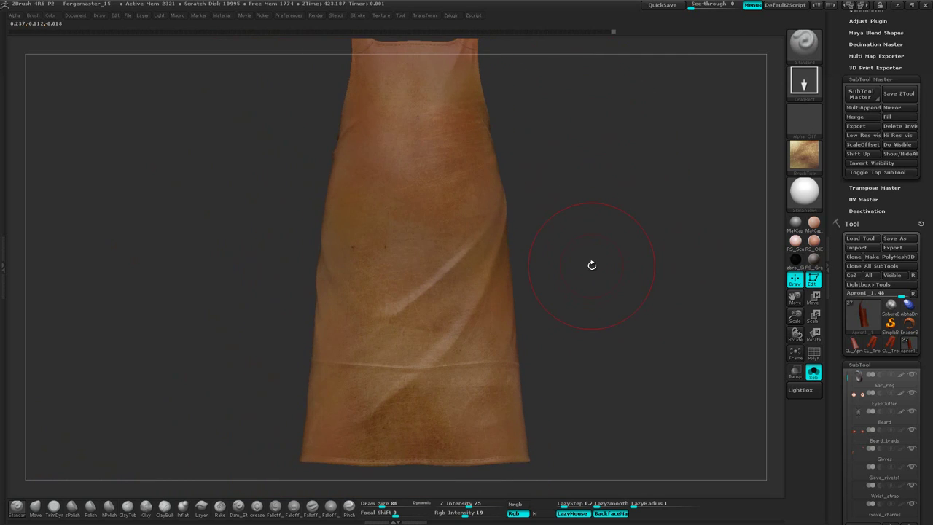
Switch the brush texture to the reddish-brown leather and assign the soft round Alpha 01.
{"action": "left_click", "coordinate": [804, 153]}
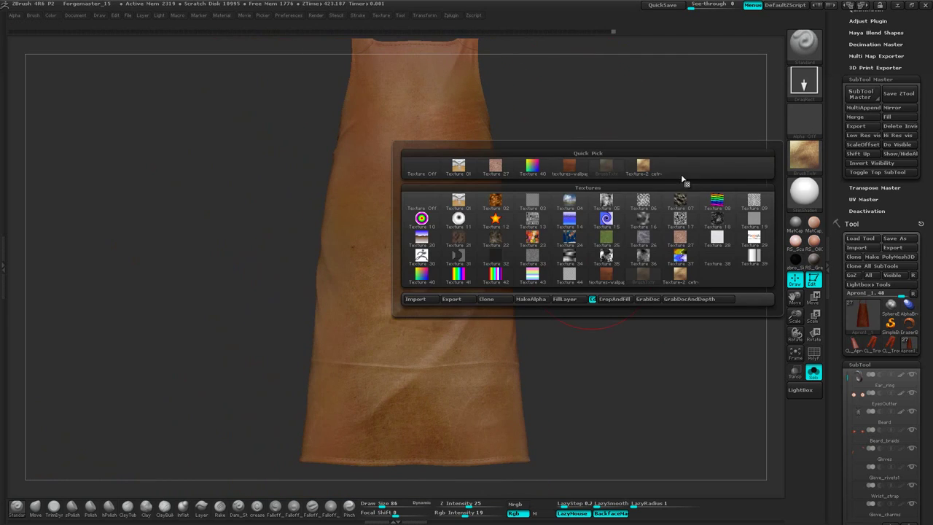
{"action": "left_click", "coordinate": [576, 167]}
{"action": "left_click_drag", "start_coordinate": [596, 131], "coordinate": [551, 173]}
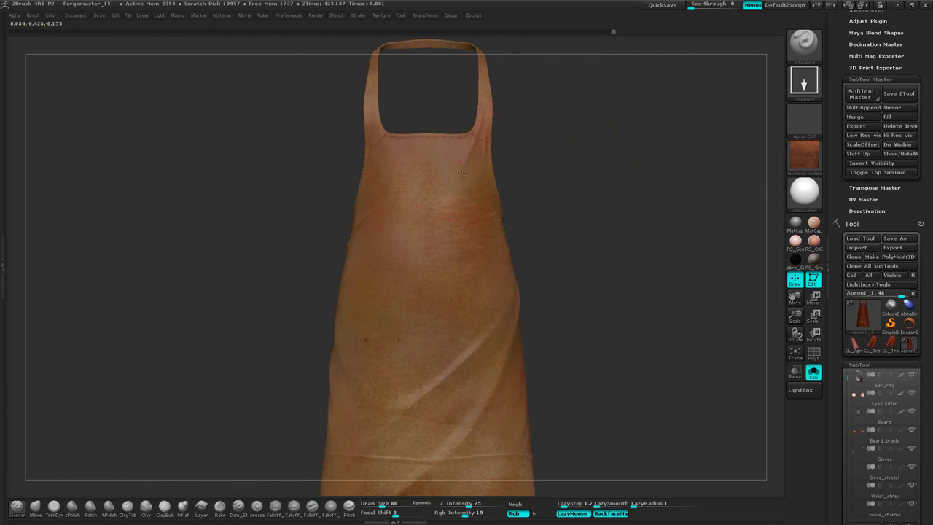
{"action": "left_click", "coordinate": [804, 119]}
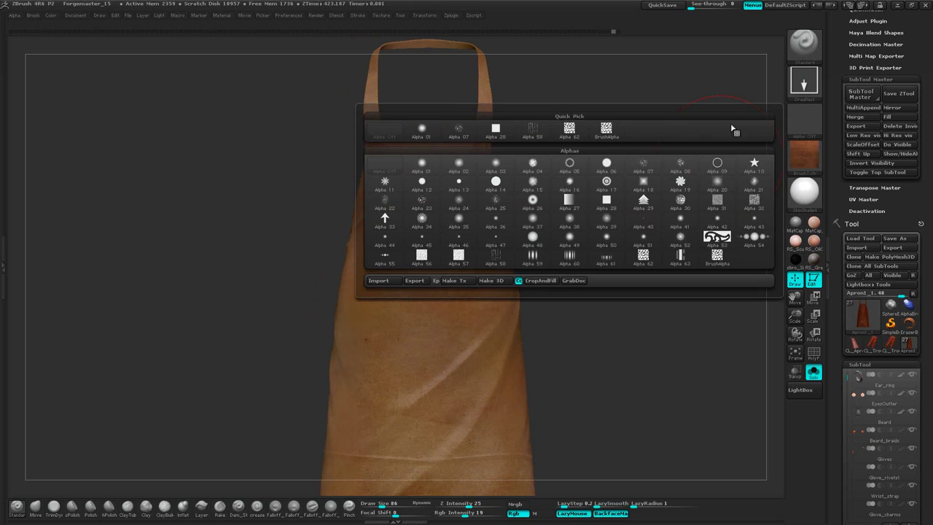
{"action": "left_click", "coordinate": [433, 134]}
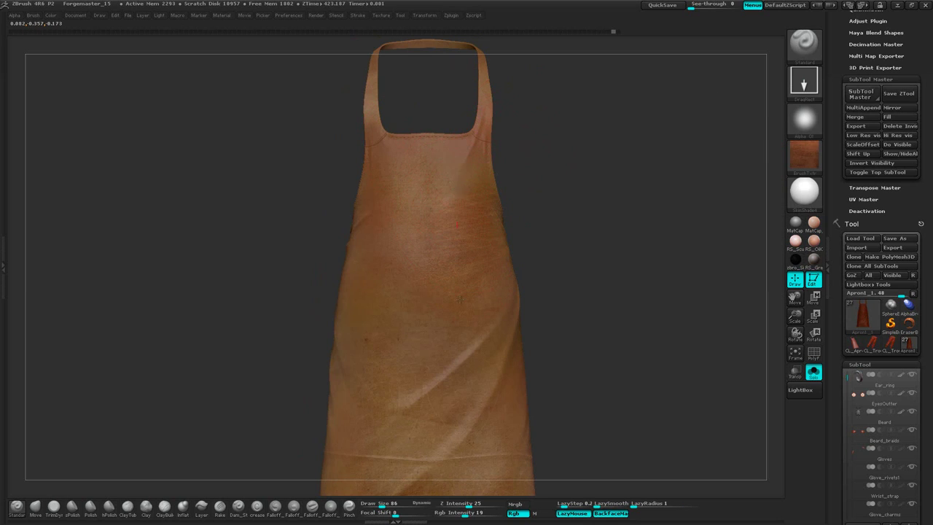
Stamp the reddish-brown leather texture with soft edges over the front and sides of the skirt and up onto the bib.
{"action": "left_click_drag", "start_coordinate": [600, 305], "coordinate": [617, 146], "text": "alt"}
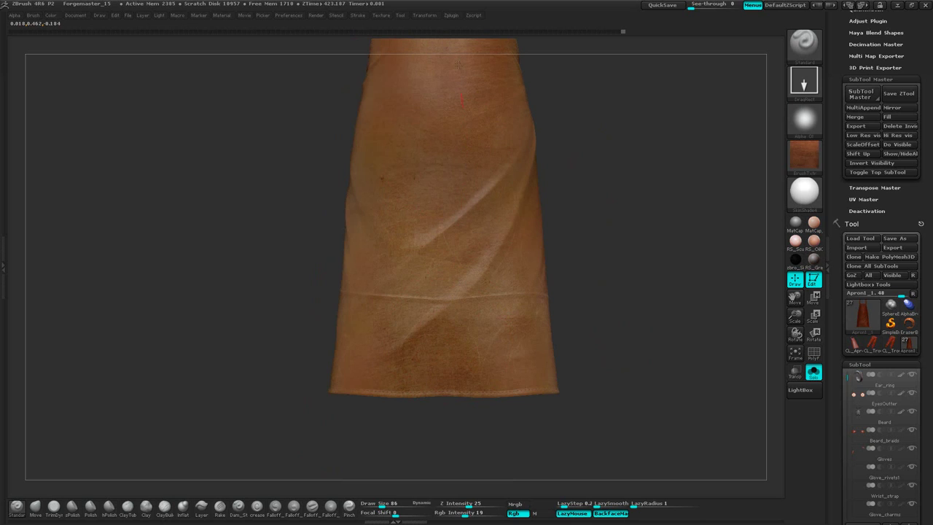
{"action": "left_click_drag", "start_coordinate": [623, 152], "coordinate": [692, 222], "text": "alt"}
{"action": "left_click_drag", "start_coordinate": [568, 384], "coordinate": [532, 234], "text": "alt"}
{"action": "left_click_drag", "start_coordinate": [649, 200], "coordinate": [400, 209]}
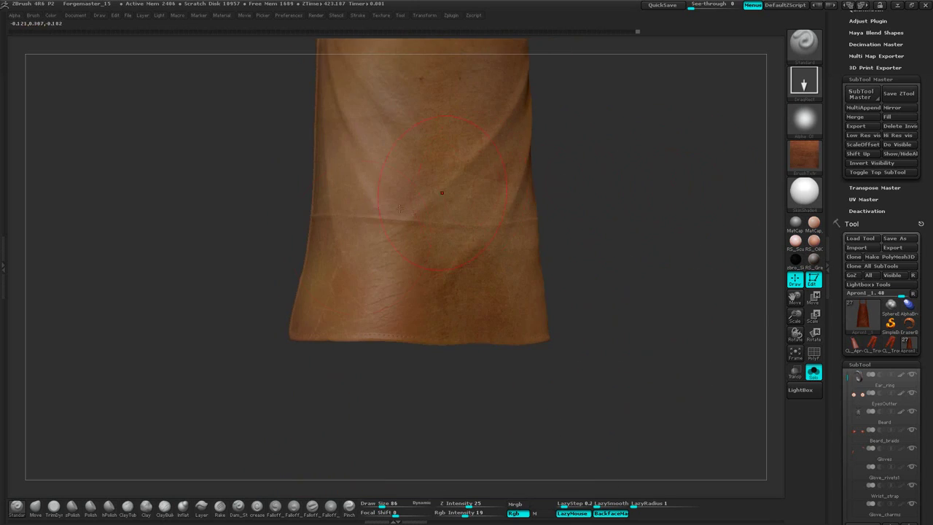
{"action": "left_click_drag", "start_coordinate": [619, 262], "coordinate": [635, 404], "text": "alt"}
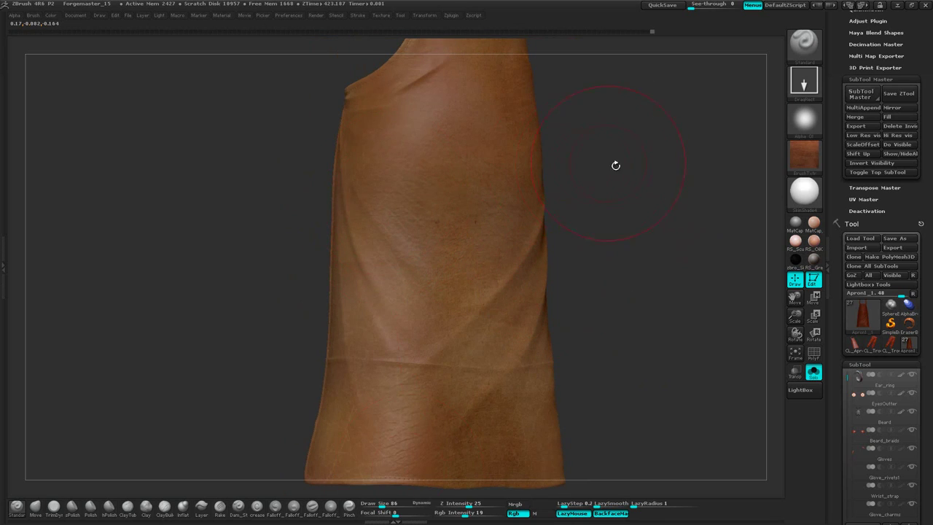
{"action": "left_click_drag", "start_coordinate": [616, 166], "coordinate": [351, 210]}
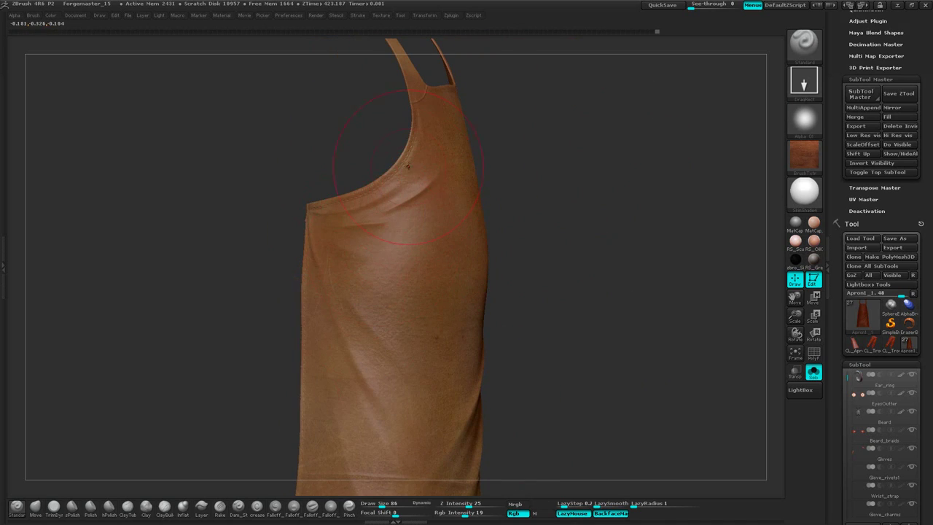
{"action": "left_click_drag", "start_coordinate": [631, 159], "coordinate": [685, 164]}
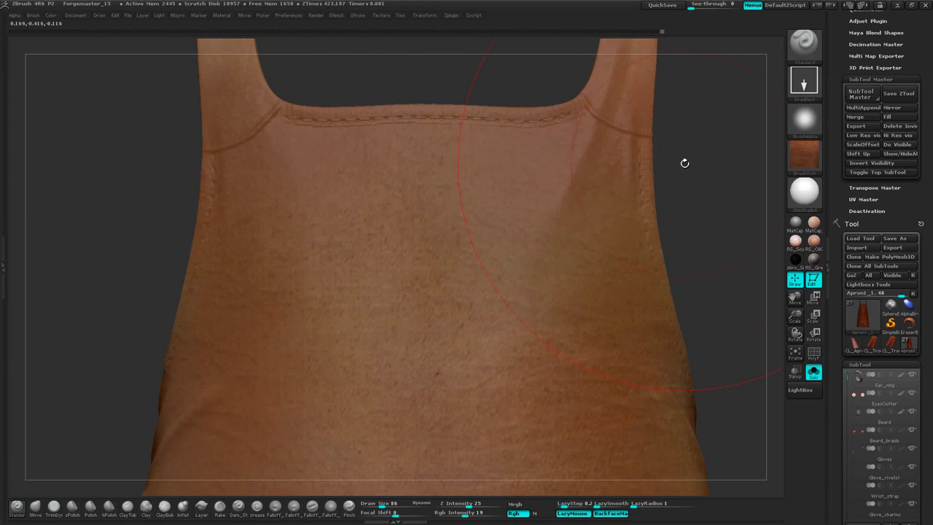
Mask the apron with Mask By Cavity and reduce the brush's Draw Size to 10.
{"action": "left_click", "coordinate": [860, 52]}
{"action": "left_click", "coordinate": [868, 163]}
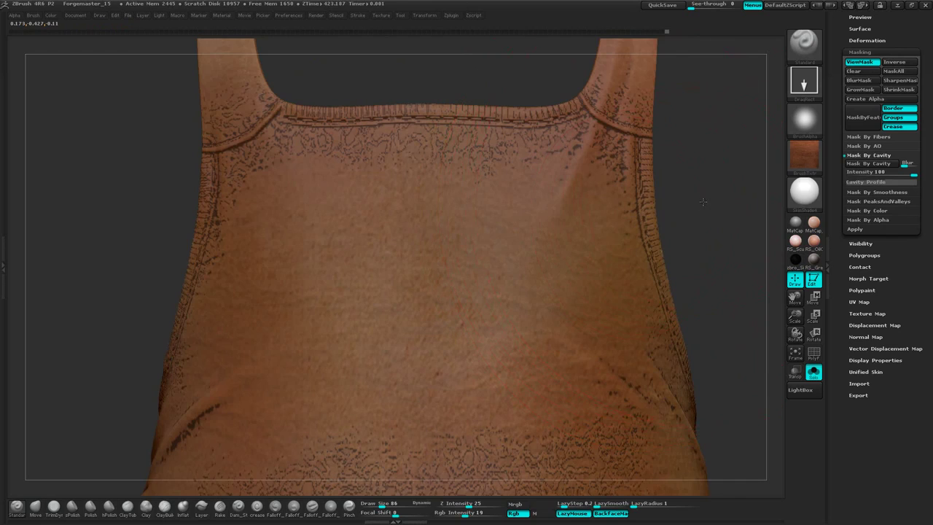
{"action": "mouse_move", "coordinate": [704, 203]}
{"action": "left_mouse_down", "text": "alt"}
{"action": "mouse_move", "coordinate": [635, 227]}
{"action": "mouse_move", "coordinate": [667, 172]}
{"action": "mouse_move", "coordinate": [682, 180]}
{"action": "mouse_move", "coordinate": [644, 229]}
{"action": "mouse_move", "coordinate": [676, 154]}
{"action": "mouse_move", "coordinate": [694, 164]}
{"action": "left_mouse_up", "text": "alt"}
{"action": "right_click", "coordinate": [687, 181]}
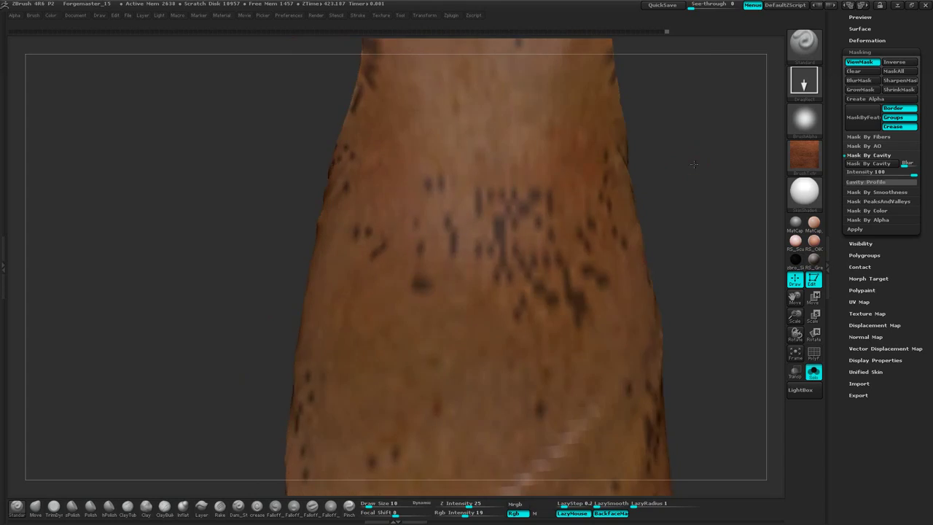
{"action": "right_click", "coordinate": [693, 164]}
Turn the brush texture off and import the image "Texture3 by cetrobo.deviantart.com.jpg" from the Paper textures folder.
{"action": "left_click", "coordinate": [805, 155]}
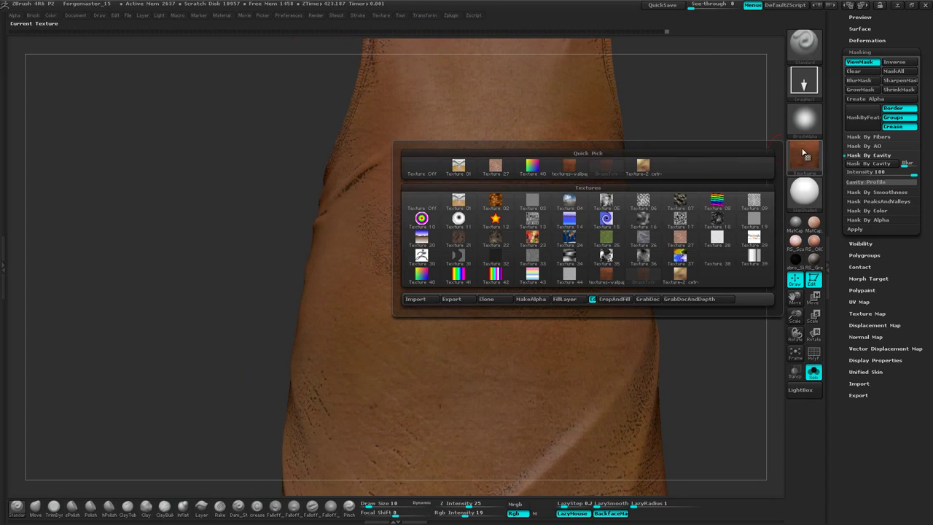
{"action": "left_click", "coordinate": [421, 169]}
{"action": "left_click", "coordinate": [805, 155]}
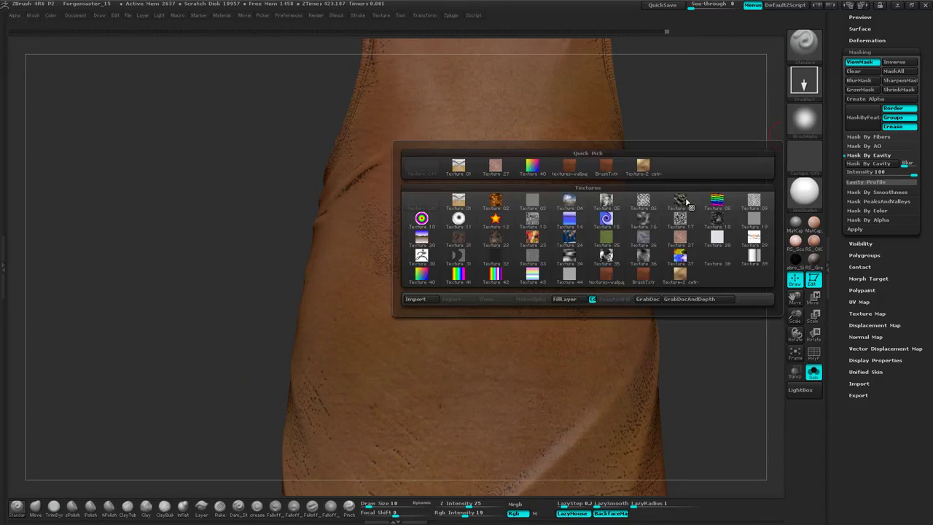
{"action": "left_click", "coordinate": [415, 298]}
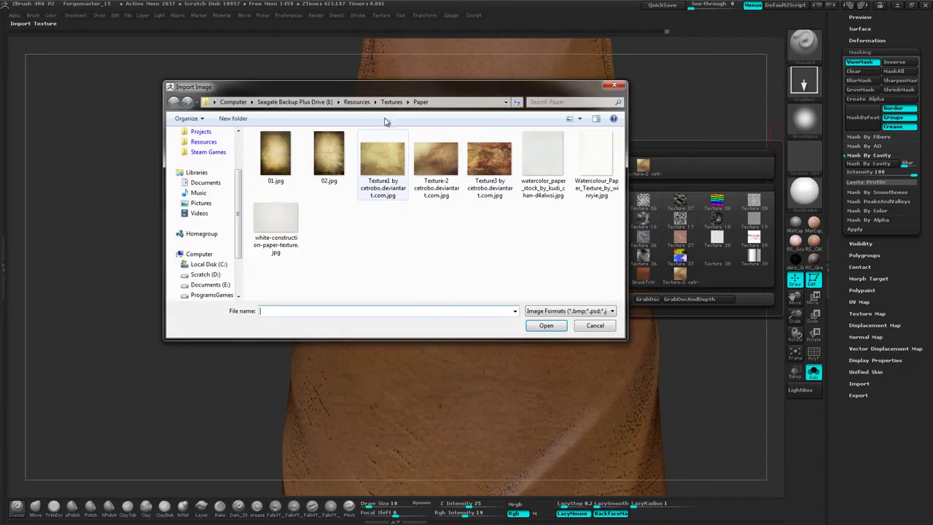
{"action": "left_click", "coordinate": [500, 166]}
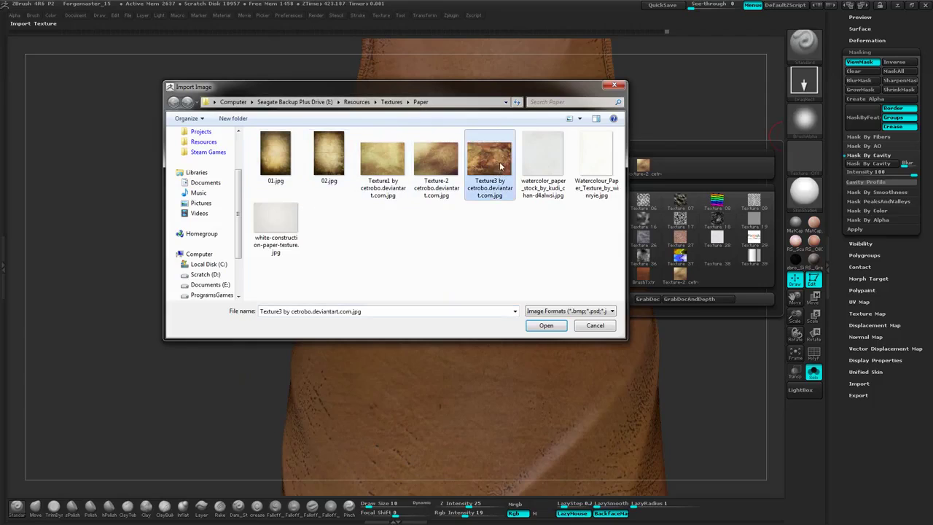
{"action": "double_click", "coordinate": [500, 166]}
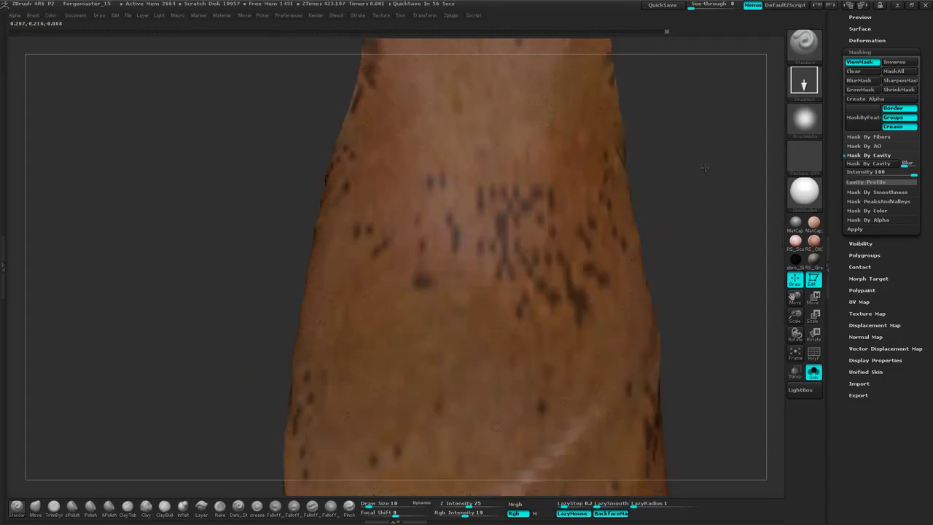
Choose Texture3 as the brush texture and stamp it over the front of the apron.
{"action": "left_click_drag", "start_coordinate": [705, 167], "coordinate": [690, 208], "text": "alt"}
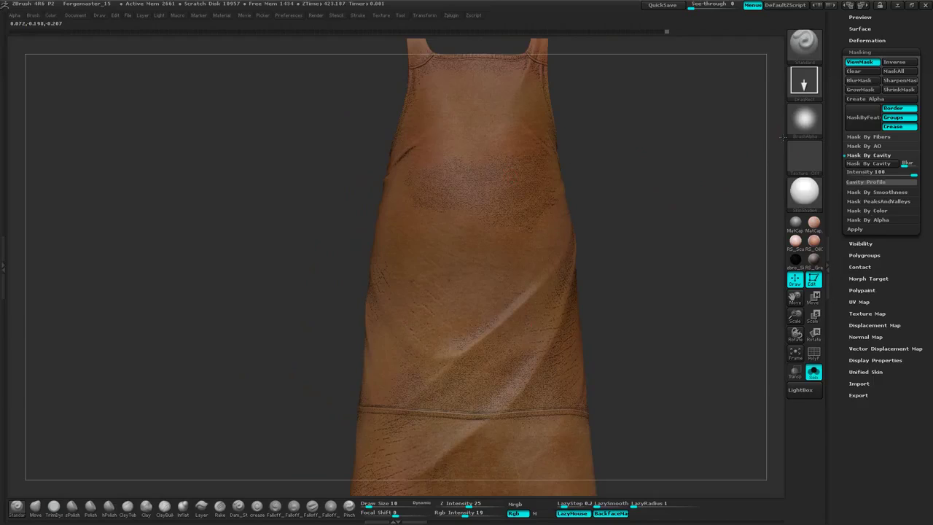
{"action": "left_click", "coordinate": [804, 154]}
{"action": "left_click", "coordinate": [753, 170]}
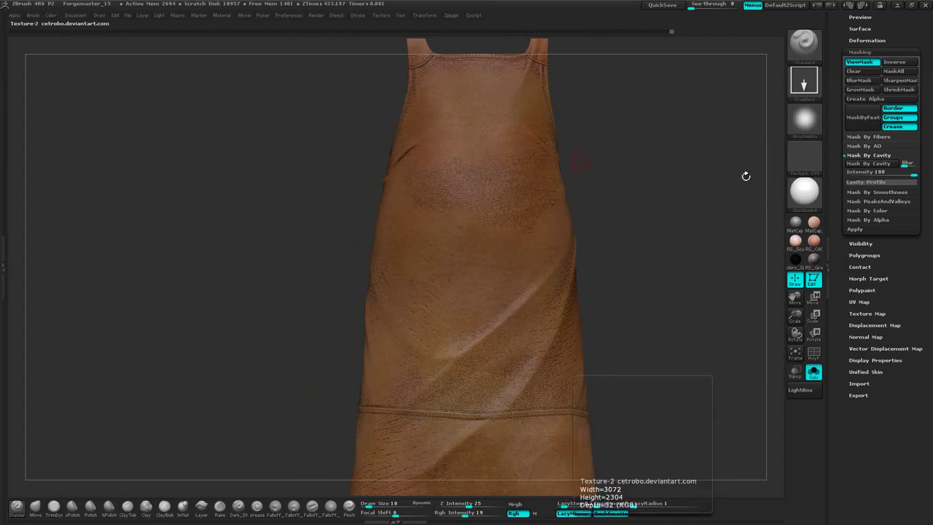
{"action": "left_click", "coordinate": [804, 155]}
{"action": "left_click", "coordinate": [532, 186]}
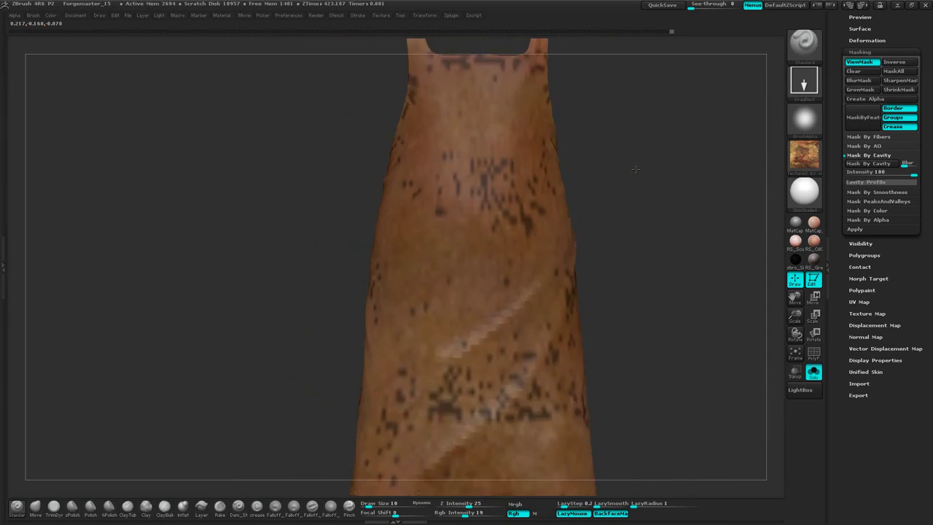
{"action": "left_click_drag", "start_coordinate": [636, 169], "coordinate": [547, 218], "text": "alt"}
{"action": "left_click_drag", "start_coordinate": [678, 228], "coordinate": [559, 237], "text": "alt"}
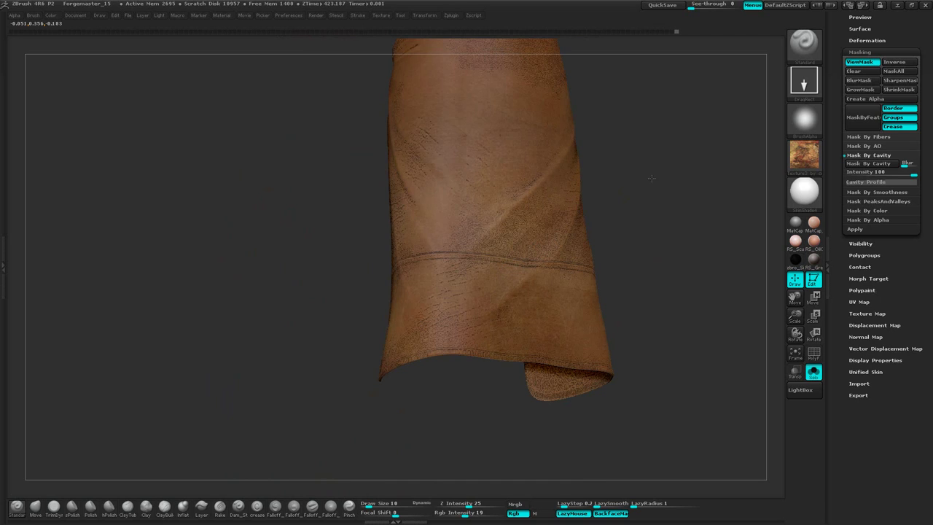
Hide the mask display and stamp the leather texture over the apron's front, sides and bib.
{"action": "left_click_drag", "start_coordinate": [652, 178], "coordinate": [685, 350]}
{"action": "left_click", "coordinate": [862, 63]}
{"action": "left_click_drag", "start_coordinate": [685, 350], "coordinate": [678, 270]}
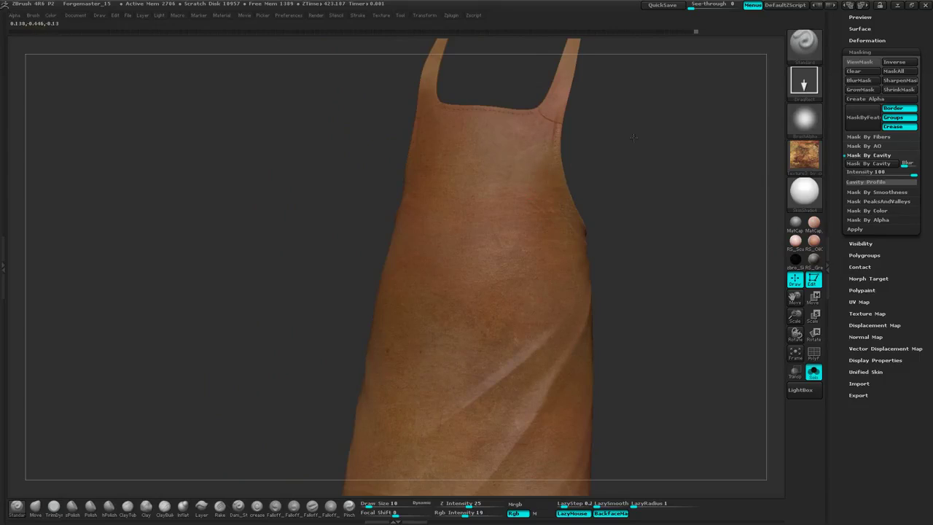
{"action": "left_click_drag", "start_coordinate": [634, 137], "coordinate": [579, 154]}
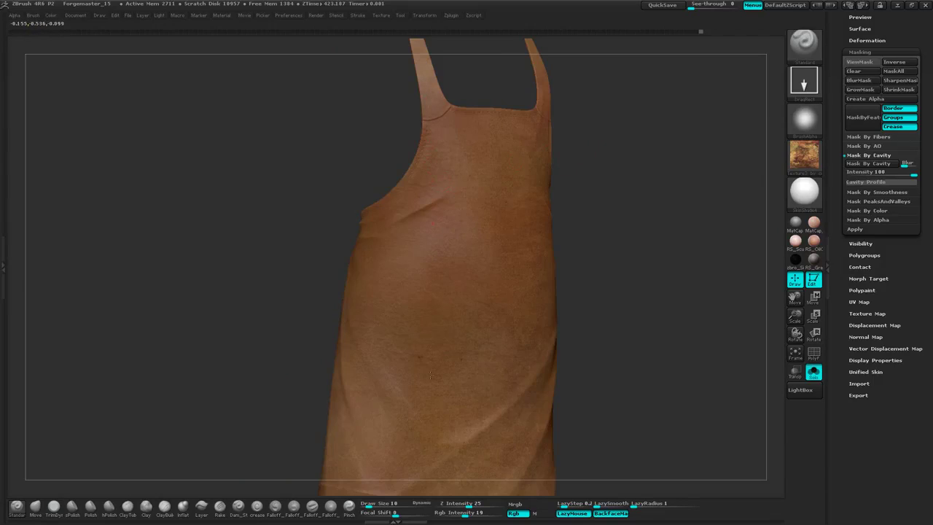
{"action": "left_click_drag", "start_coordinate": [610, 245], "coordinate": [623, 238]}
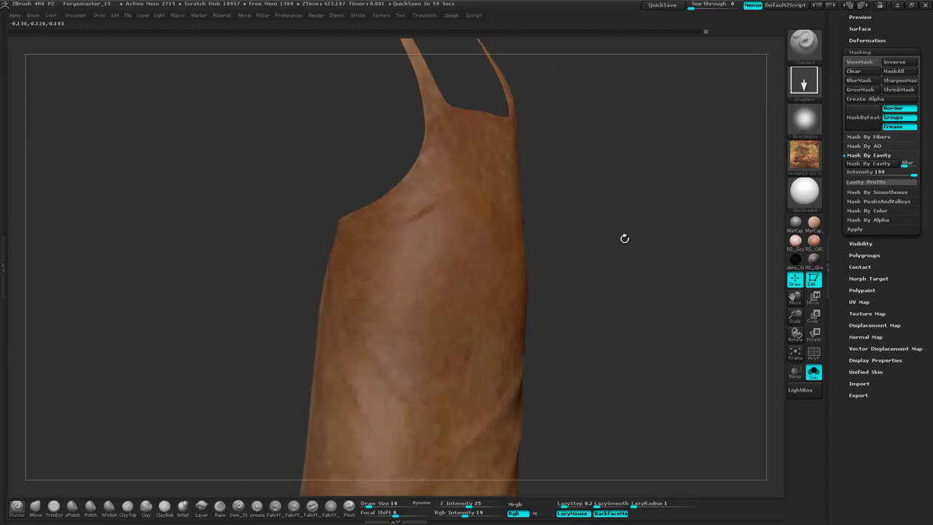
{"action": "left_click_drag", "start_coordinate": [586, 156], "coordinate": [629, 154]}
{"action": "left_click_drag", "start_coordinate": [684, 175], "coordinate": [679, 353]}
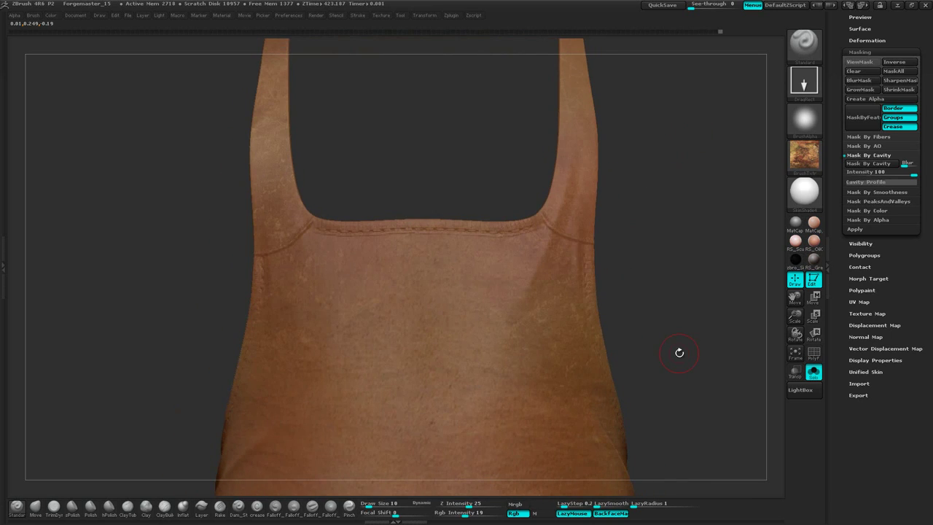
Display the cavity mask inverted so that only the creases can be painted, and set the brush stroke to Color Spray.
{"action": "left_click", "coordinate": [861, 65]}
{"action": "left_click_drag", "start_coordinate": [679, 219], "coordinate": [686, 306], "text": "alt"}
{"action": "left_click", "coordinate": [804, 86]}
{"action": "left_click", "coordinate": [632, 95]}
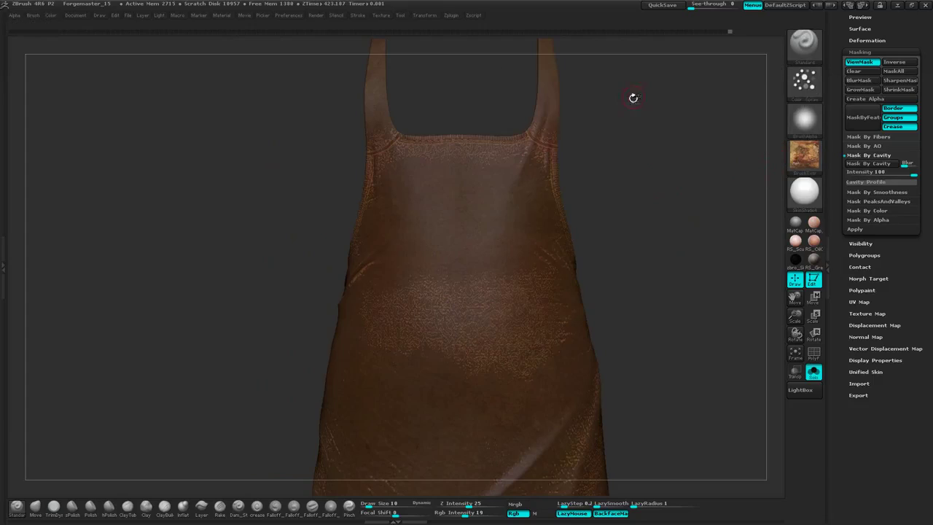
Assign Alpha 07 to the spray brush and set its texture to Texture Off.
{"action": "left_click", "coordinate": [804, 118]}
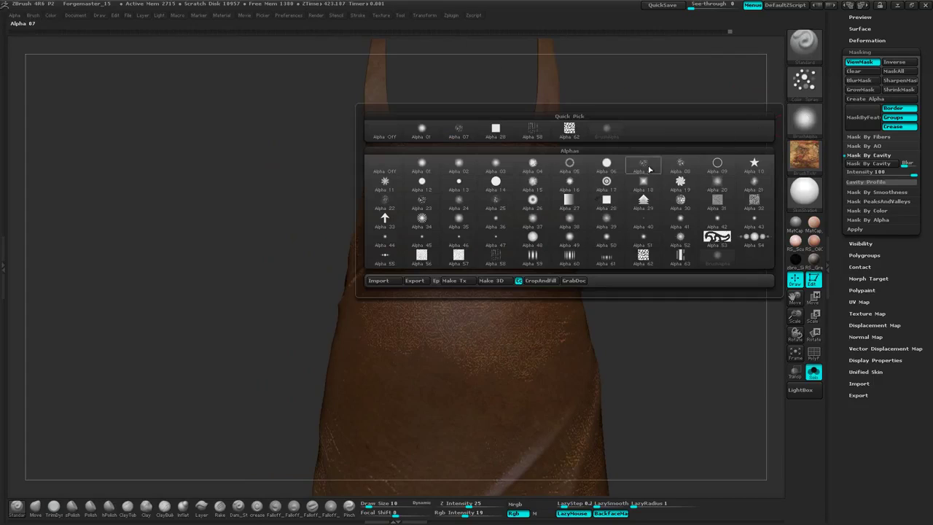
{"action": "left_click", "coordinate": [648, 169]}
{"action": "left_click", "coordinate": [805, 157]}
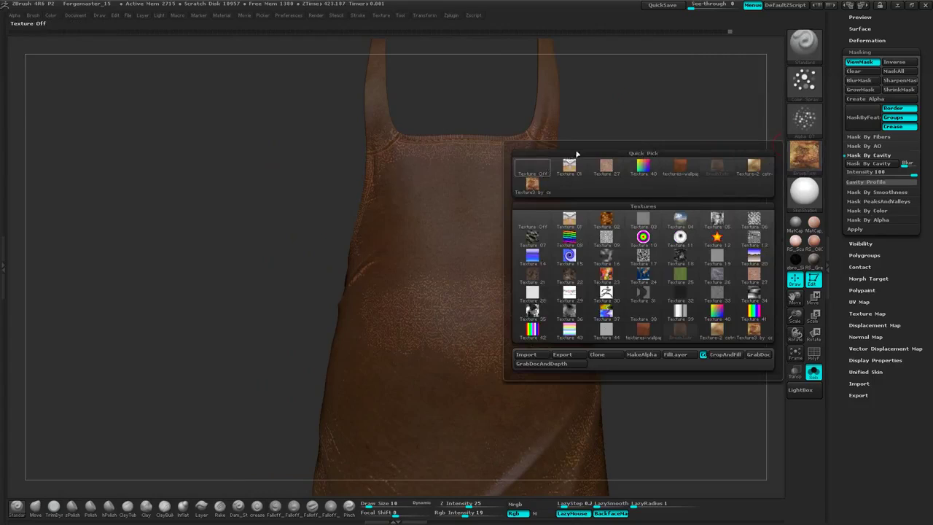
{"action": "left_click", "coordinate": [532, 167]}
Set the brush's Draw Size to 54 and hide the mask display.
{"action": "left_click_drag", "start_coordinate": [656, 176], "coordinate": [664, 175]}
{"action": "key", "text": "space"}
{"action": "left_click_drag", "start_coordinate": [595, 221], "coordinate": [599, 229]}
{"action": "key", "text": "space"}
{"action": "left_click_drag", "start_coordinate": [656, 182], "coordinate": [680, 184]}
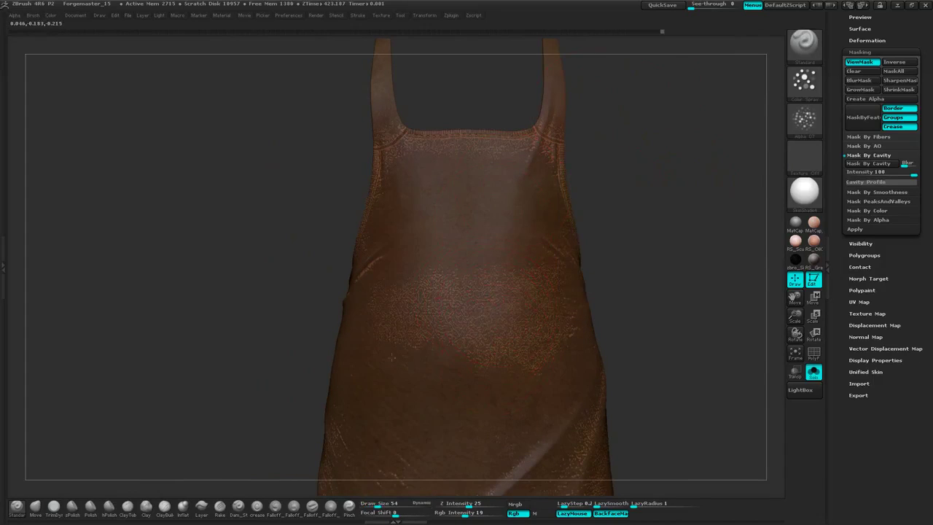
{"action": "left_click", "coordinate": [857, 63]}
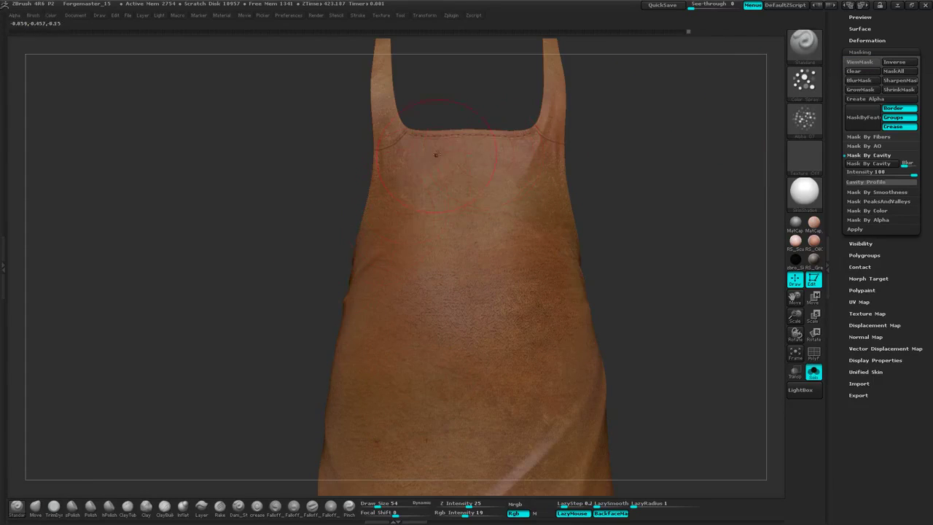
Spray colour variation into the leather cavities across the apron's lower front, sides and wrapped flaps.
{"action": "left_click_drag", "start_coordinate": [635, 327], "coordinate": [573, 146]}
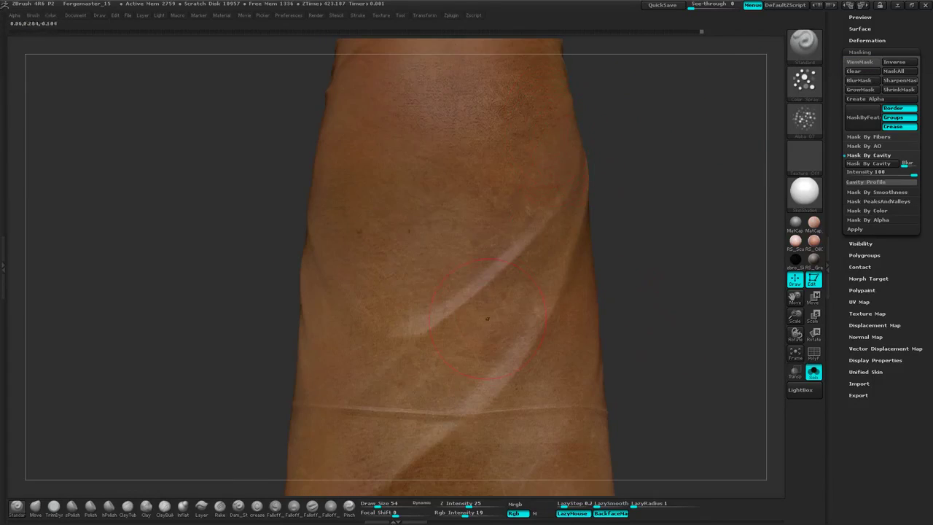
{"action": "left_click_drag", "start_coordinate": [654, 236], "coordinate": [554, 195]}
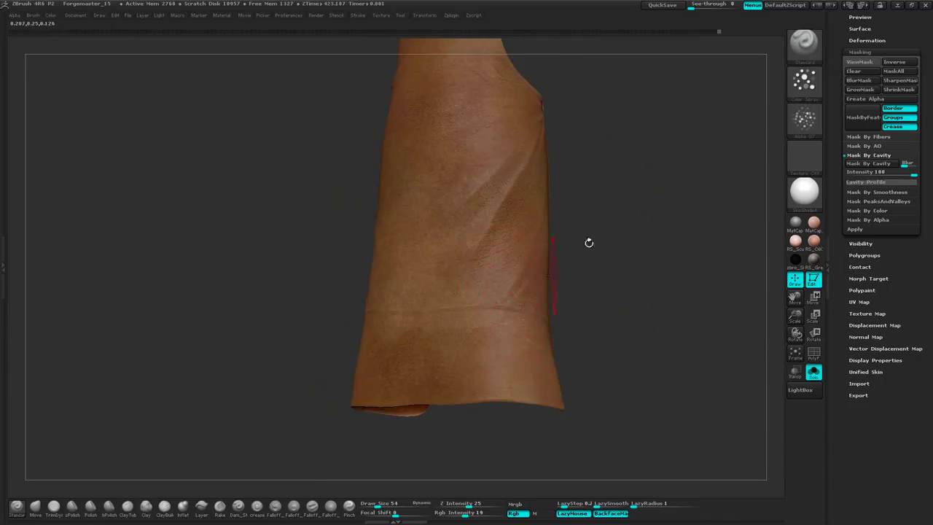
{"action": "left_click_drag", "start_coordinate": [589, 243], "coordinate": [447, 290]}
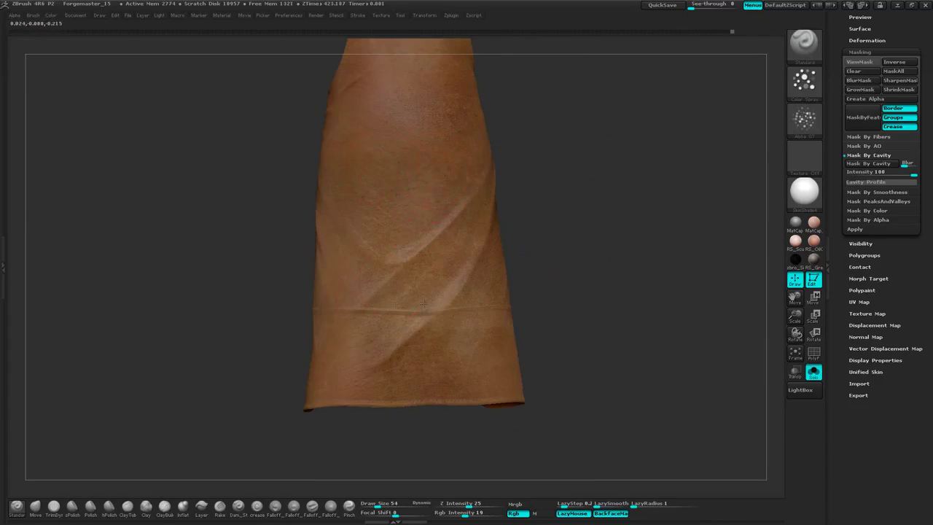
{"action": "left_click_drag", "start_coordinate": [432, 212], "coordinate": [378, 253]}
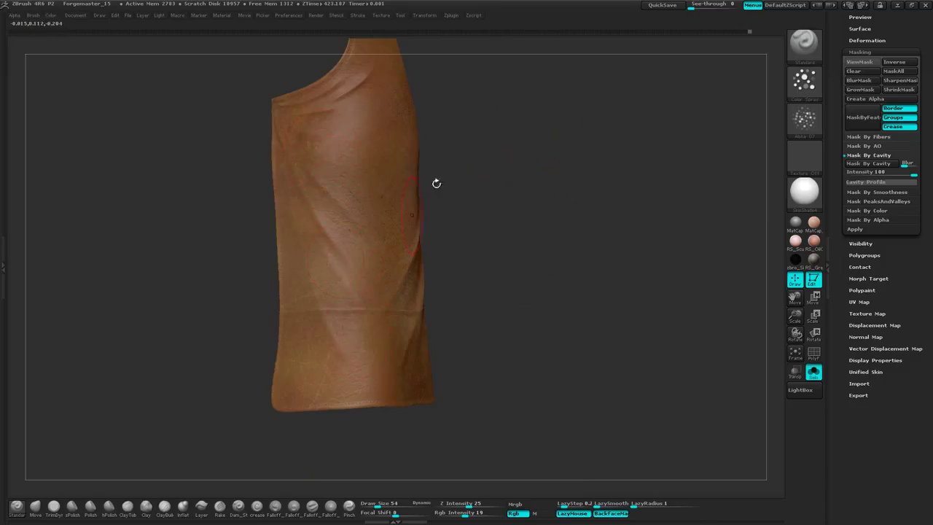
{"action": "left_click_drag", "start_coordinate": [436, 183], "coordinate": [394, 275]}
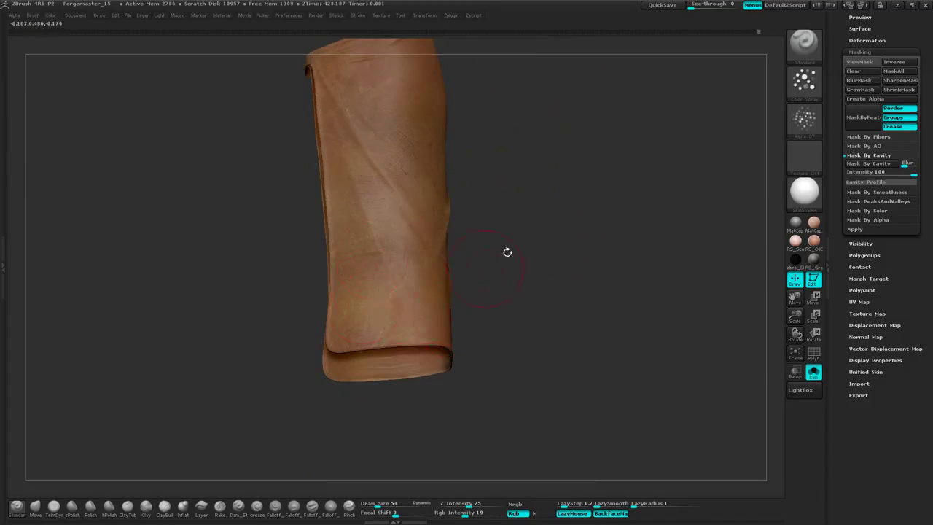
{"action": "left_click_drag", "start_coordinate": [507, 251], "coordinate": [370, 205]}
{"action": "left_click_drag", "start_coordinate": [499, 147], "coordinate": [433, 231]}
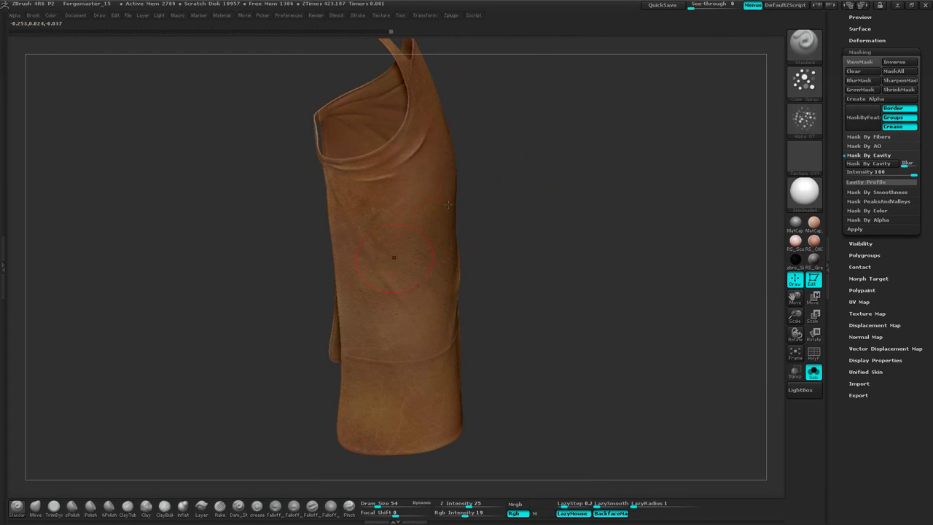
Spray colour variation over the apron's upper front and bib.
{"action": "left_click_drag", "start_coordinate": [533, 205], "coordinate": [562, 187], "text": "alt"}
{"action": "left_click_drag", "start_coordinate": [667, 118], "coordinate": [623, 221], "text": "alt"}
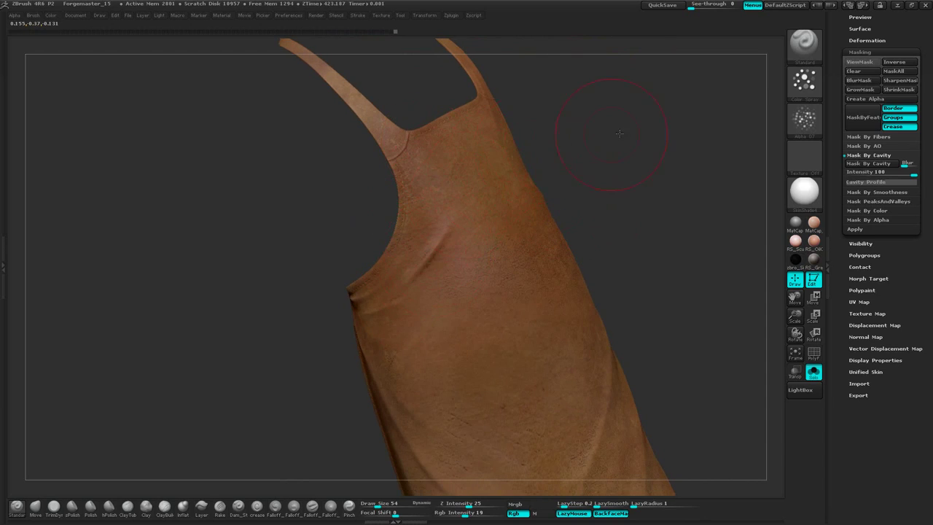
{"action": "left_click_drag", "start_coordinate": [619, 133], "coordinate": [493, 115]}
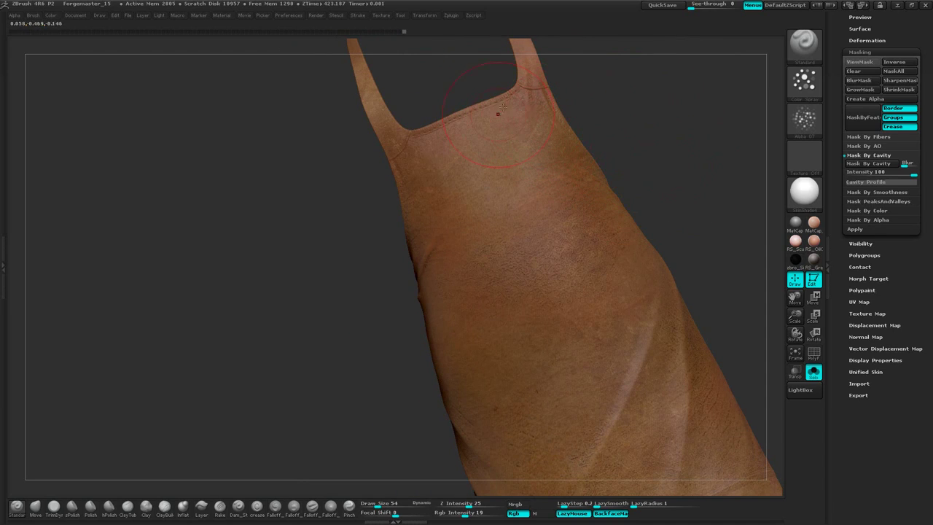
Reduce the Draw Size to 19 and spray darker colour along the stitched hem of the bib and the strap joints.
{"action": "mouse_move", "coordinate": [642, 117]}
{"action": "left_mouse_down", "text": "alt"}
{"action": "mouse_move", "coordinate": [571, 267]}
{"action": "mouse_move", "coordinate": [455, 255]}
{"action": "mouse_move", "coordinate": [517, 183]}
{"action": "left_mouse_up", "text": "alt"}
{"action": "left_click_drag", "start_coordinate": [708, 128], "coordinate": [605, 191], "text": "alt"}
{"action": "key", "text": "space"}
{"action": "left_click_drag", "start_coordinate": [633, 152], "coordinate": [621, 152]}
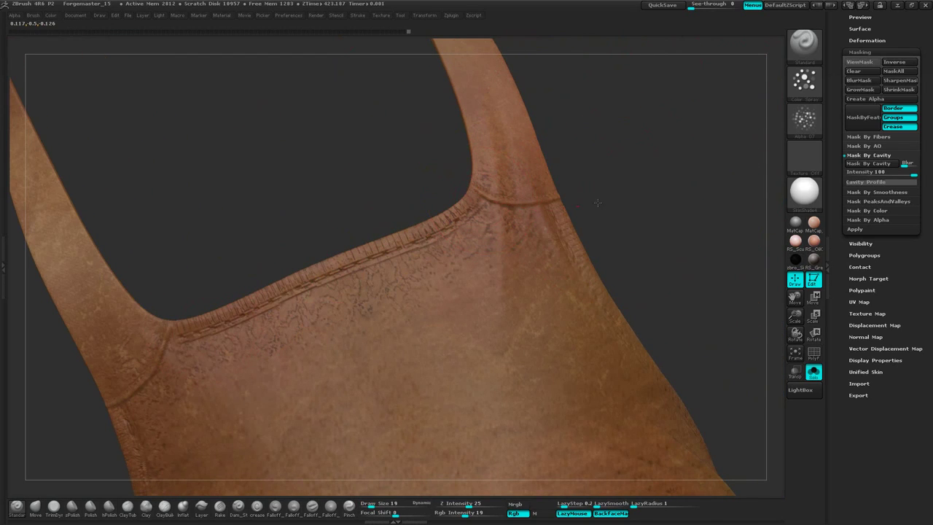
{"action": "left_click_drag", "start_coordinate": [597, 202], "coordinate": [467, 194]}
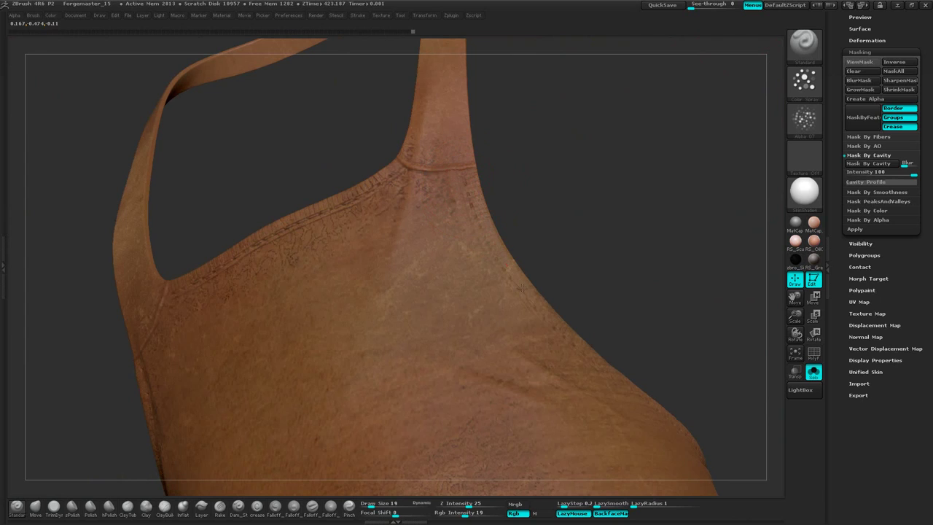
Spray darker colour along the armhole stitching and down the stitched edge of the apron's back opening.
{"action": "left_click_drag", "start_coordinate": [612, 268], "coordinate": [411, 204]}
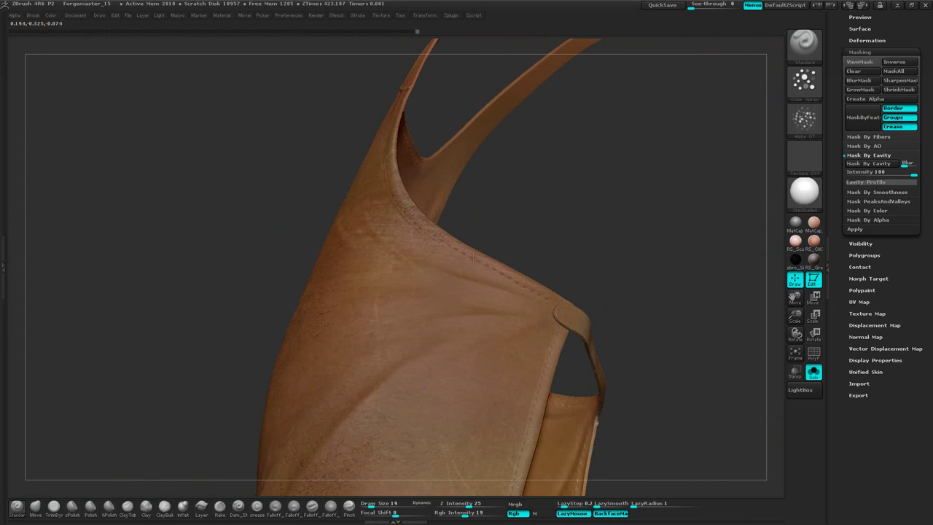
{"action": "left_click_drag", "start_coordinate": [646, 299], "coordinate": [421, 167]}
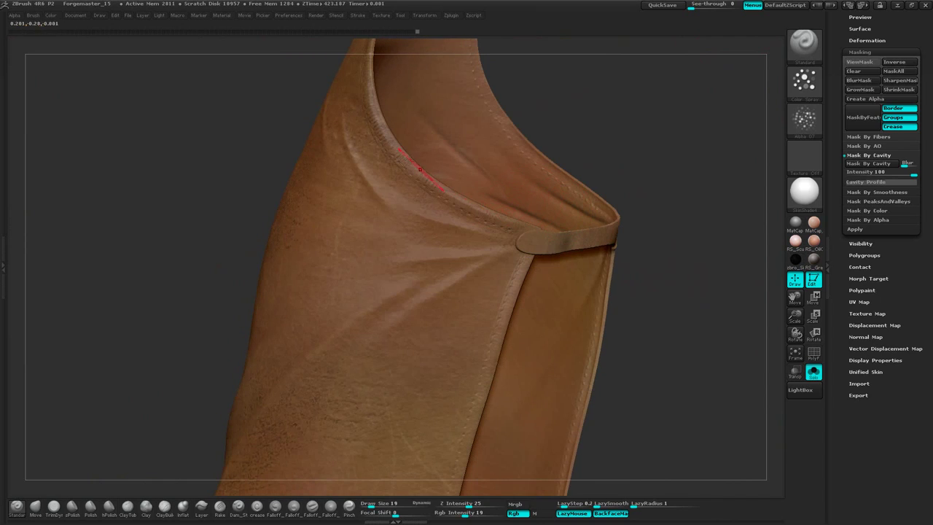
{"action": "left_click_drag", "start_coordinate": [646, 241], "coordinate": [652, 176]}
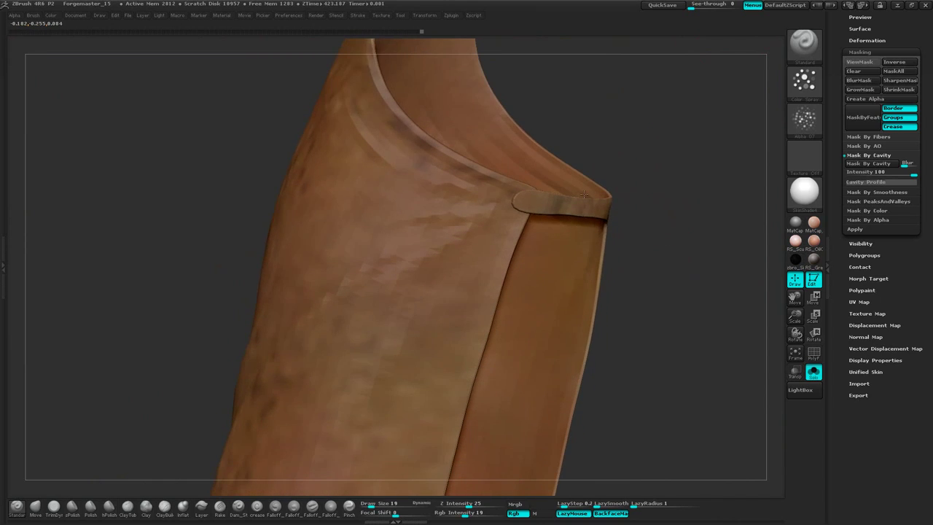
{"action": "mouse_move", "coordinate": [480, 319]}
{"action": "left_mouse_down"}
{"action": "mouse_move", "coordinate": [625, 308]}
{"action": "mouse_move", "coordinate": [624, 270]}
{"action": "mouse_move", "coordinate": [508, 186]}
{"action": "mouse_move", "coordinate": [470, 387]}
{"action": "left_mouse_up"}
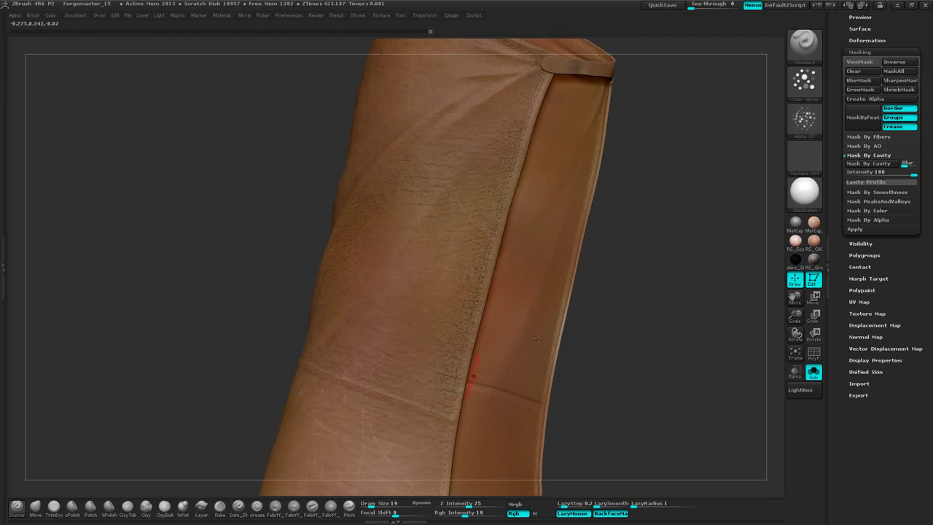
{"action": "left_click_drag", "start_coordinate": [558, 363], "coordinate": [619, 156], "text": "alt"}
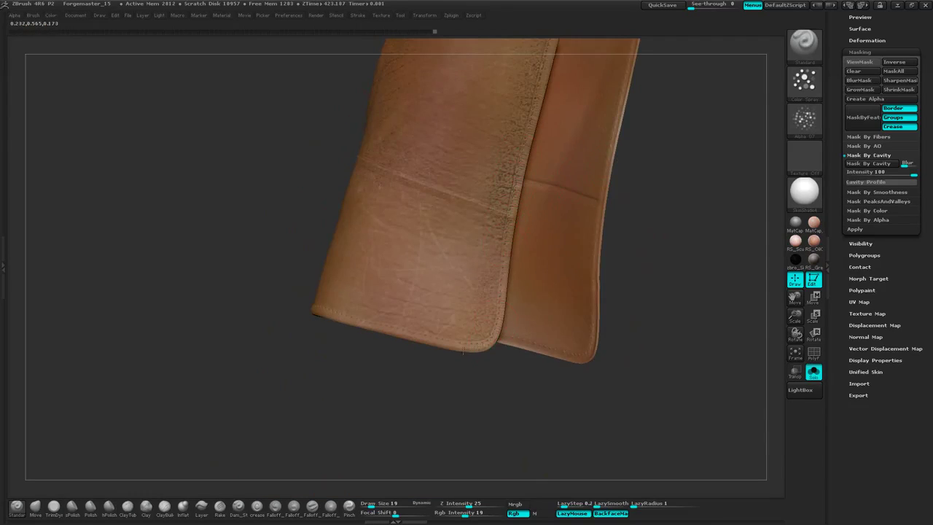
Spray darker colour along the stitched bottom hem, working around the apron to the opposite flap corner.
{"action": "left_click_drag", "start_coordinate": [401, 379], "coordinate": [504, 240]}
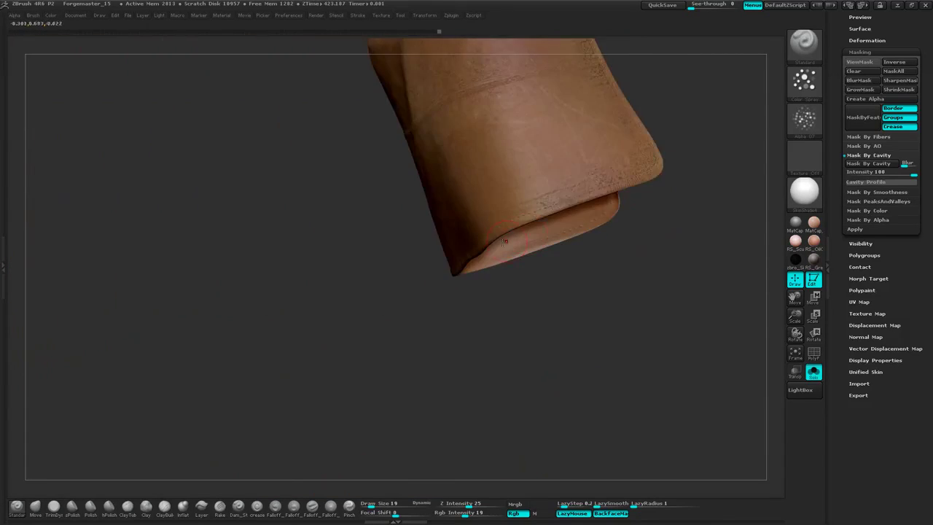
{"action": "left_click_drag", "start_coordinate": [456, 336], "coordinate": [551, 203]}
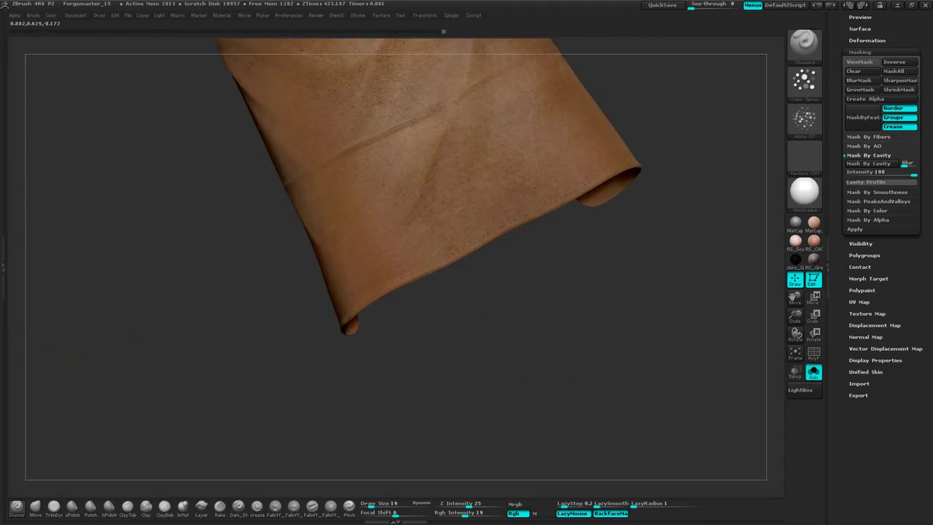
{"action": "left_click_drag", "start_coordinate": [486, 232], "coordinate": [476, 242]}
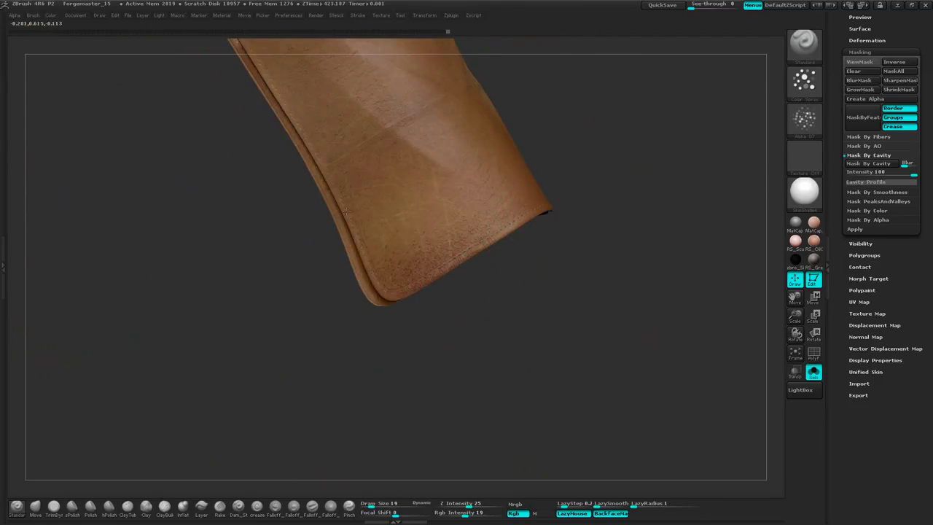
{"action": "left_click_drag", "start_coordinate": [345, 212], "coordinate": [427, 184]}
Spray darker colour along the horizontal seam across the lower apron and up to the remaining flap edge.
{"action": "left_click_drag", "start_coordinate": [648, 99], "coordinate": [583, 163]}
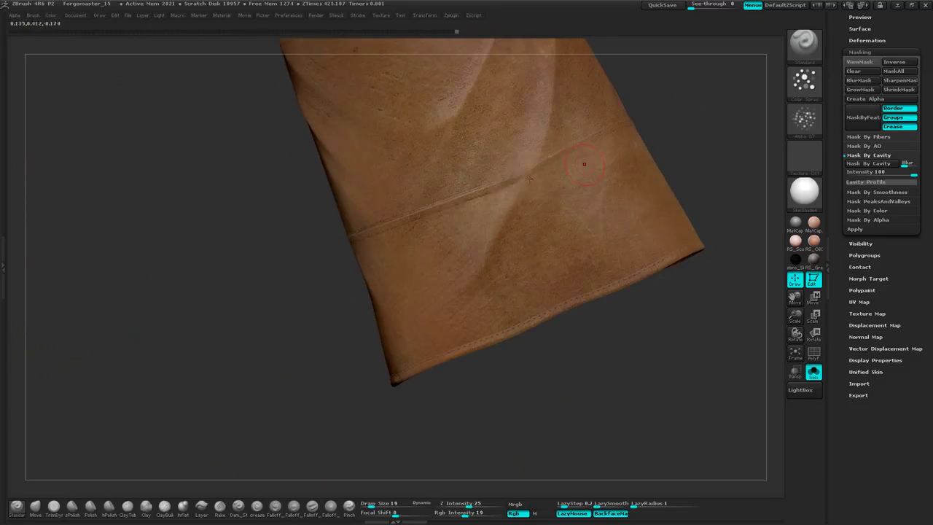
{"action": "left_click_drag", "start_coordinate": [671, 111], "coordinate": [567, 151]}
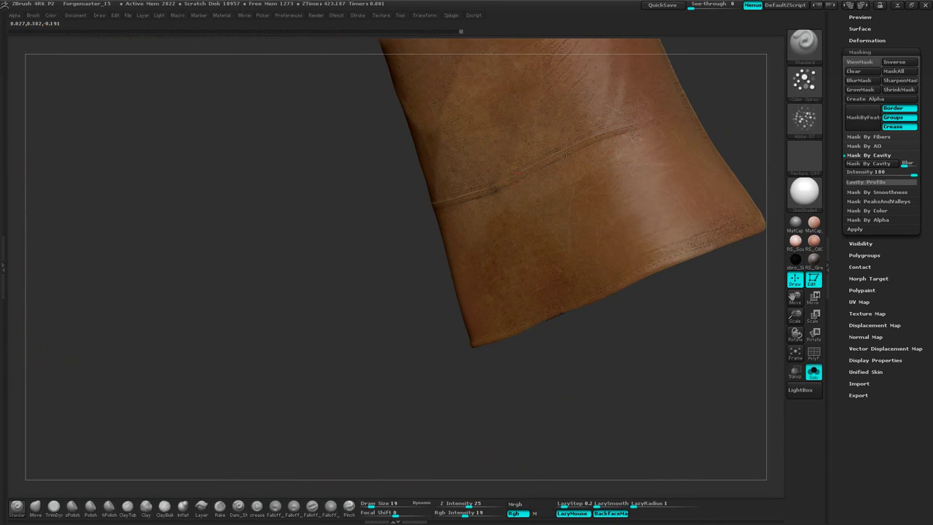
{"action": "left_click_drag", "start_coordinate": [731, 91], "coordinate": [516, 117]}
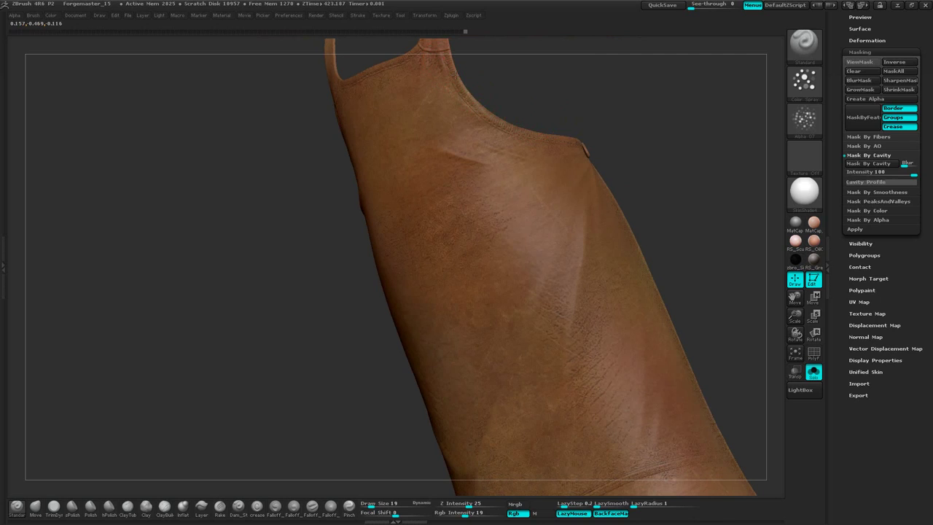
{"action": "left_click_drag", "start_coordinate": [608, 135], "coordinate": [652, 131]}
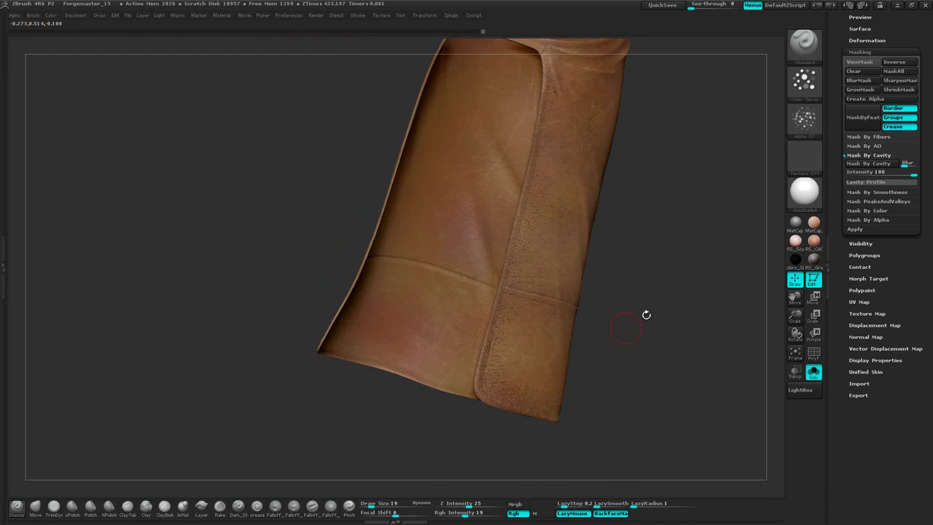
Spray darker colour along the armhole corners and around the joints of the waist strap at the apron's back.
{"action": "left_click_drag", "start_coordinate": [646, 313], "coordinate": [598, 155]}
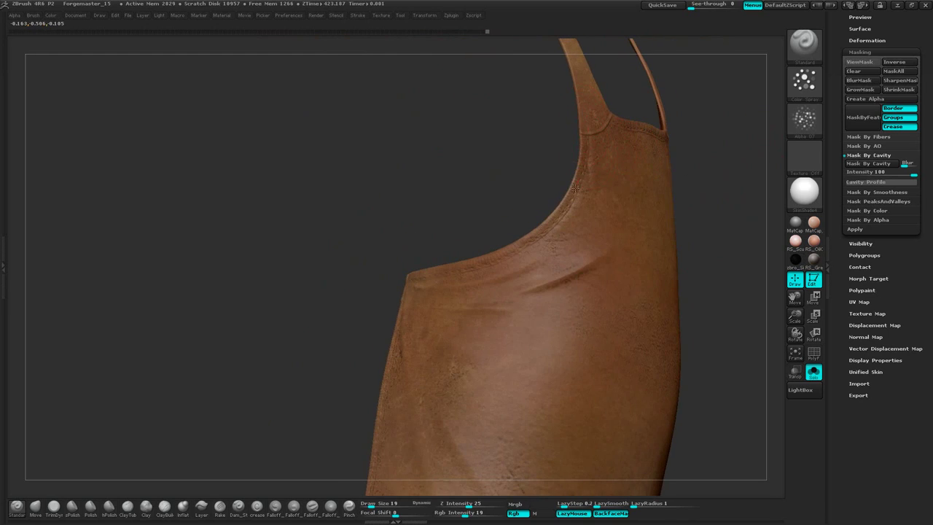
{"action": "left_click_drag", "start_coordinate": [415, 277], "coordinate": [393, 298]}
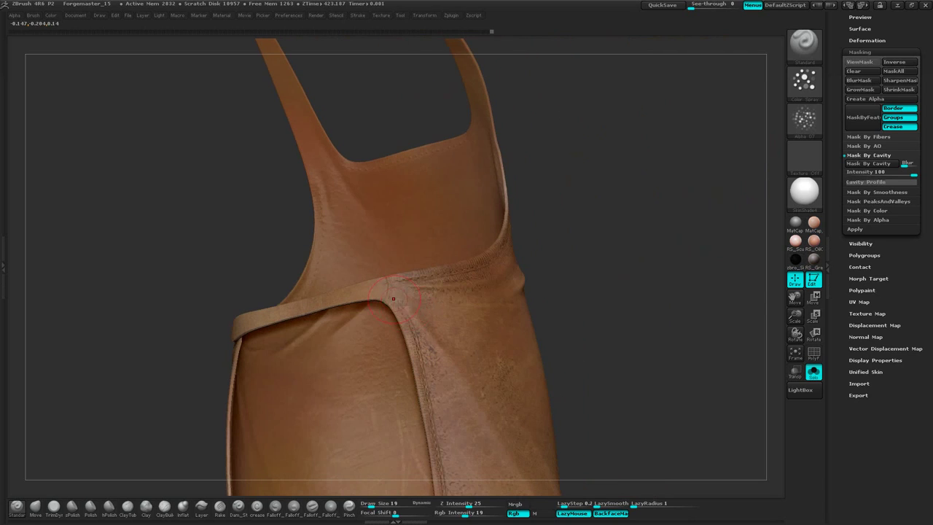
{"action": "left_click_drag", "start_coordinate": [557, 221], "coordinate": [491, 244]}
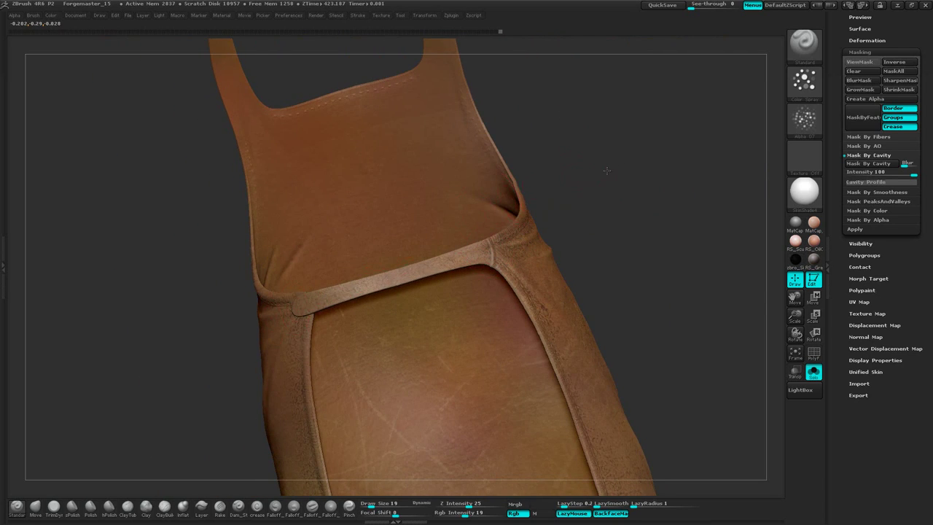
{"action": "left_click_drag", "start_coordinate": [269, 318], "coordinate": [348, 230]}
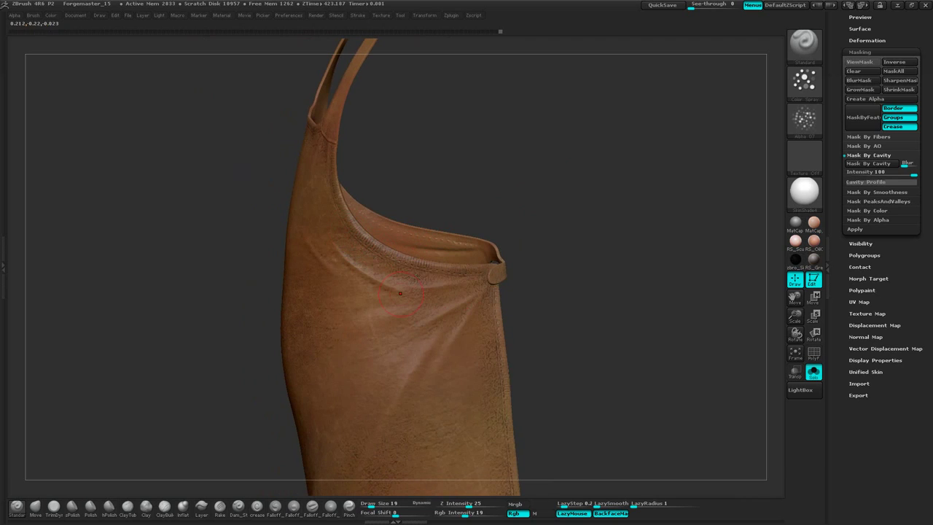
Spray darker colour along the bib's side edge and up over the neck strap.
{"action": "left_click_drag", "start_coordinate": [478, 225], "coordinate": [556, 310]}
{"action": "left_click_drag", "start_coordinate": [505, 238], "coordinate": [620, 188]}
{"action": "left_click_drag", "start_coordinate": [351, 231], "coordinate": [315, 115]}
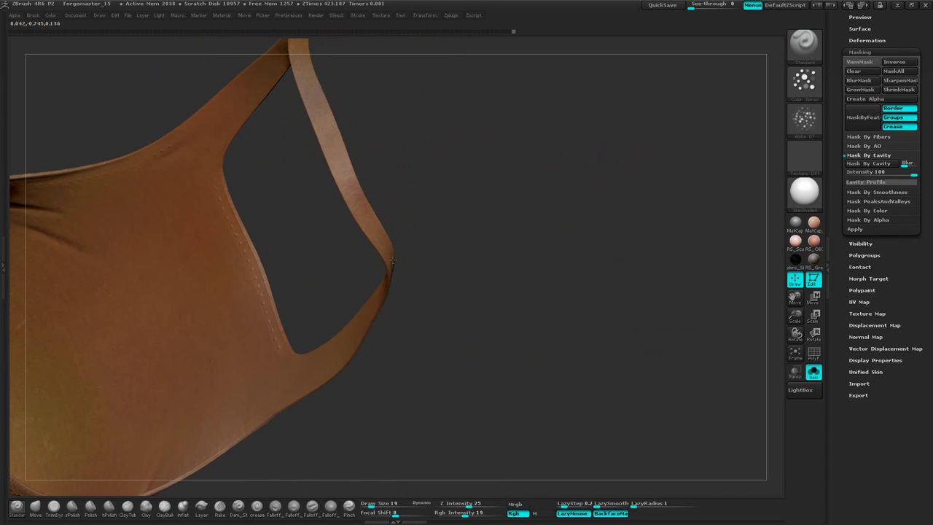
{"action": "left_click_drag", "start_coordinate": [393, 260], "coordinate": [307, 152]}
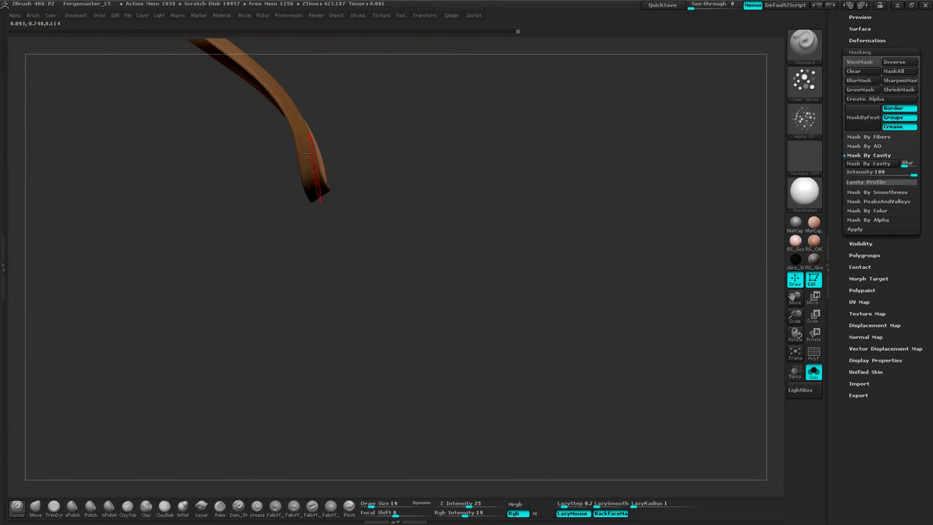
{"action": "left_click_drag", "start_coordinate": [373, 124], "coordinate": [752, 156]}
Spray darker colour around the neck strap and its joints with the cavity mask displayed, and hide the mask display.
{"action": "left_click", "coordinate": [860, 62]}
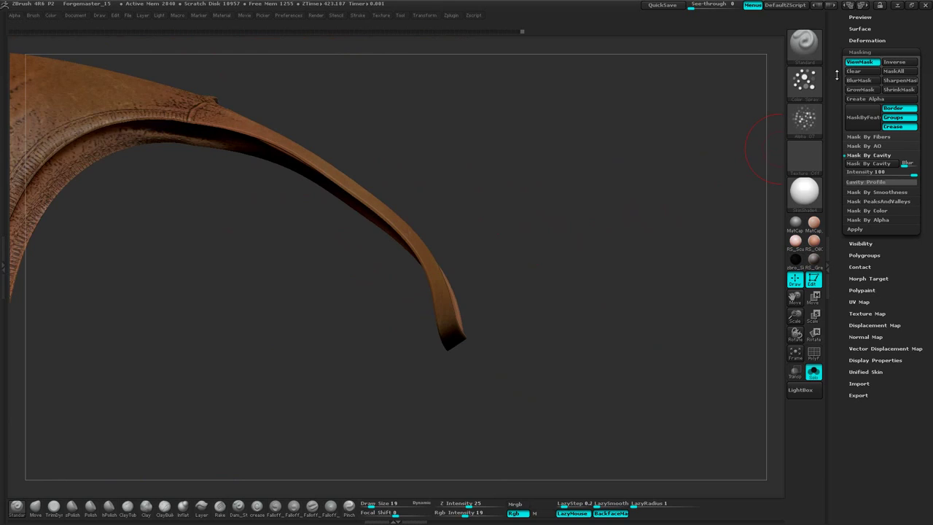
{"action": "left_click_drag", "start_coordinate": [558, 205], "coordinate": [460, 240]}
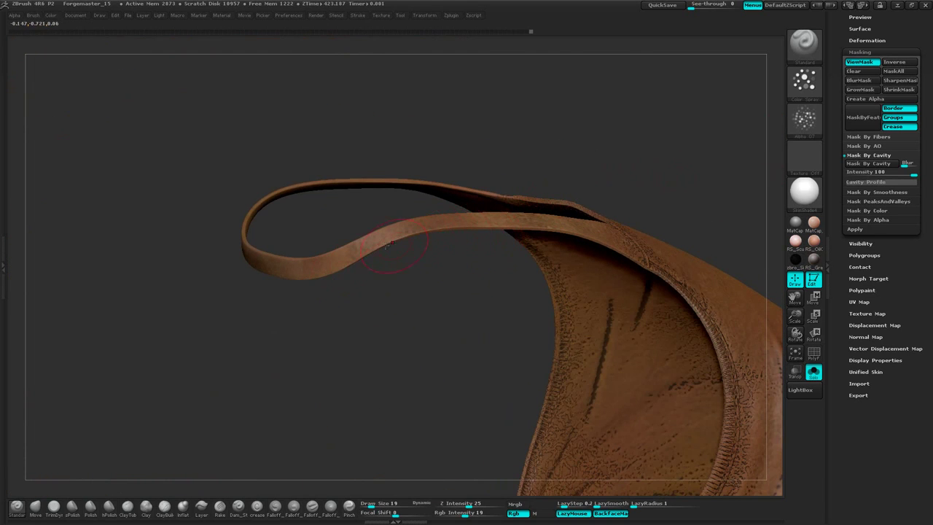
{"action": "left_click_drag", "start_coordinate": [376, 246], "coordinate": [475, 264]}
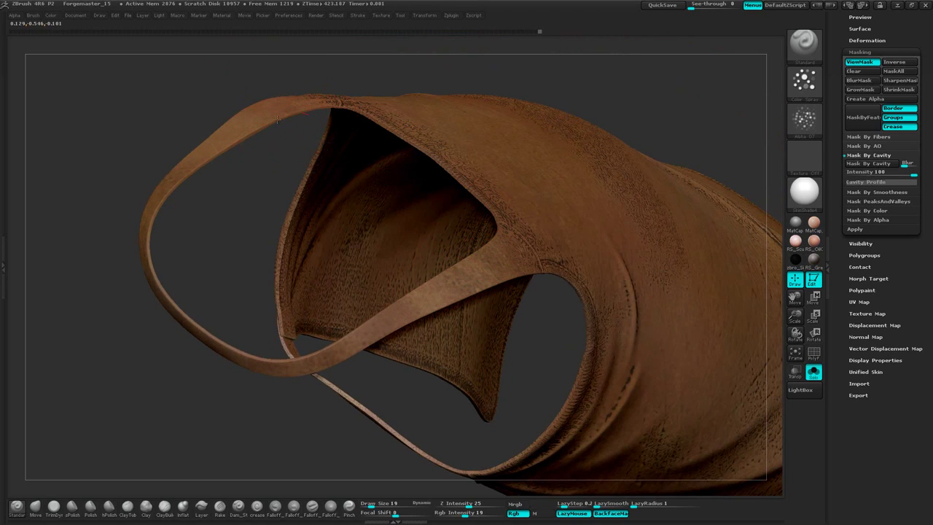
{"action": "left_click_drag", "start_coordinate": [205, 198], "coordinate": [283, 151]}
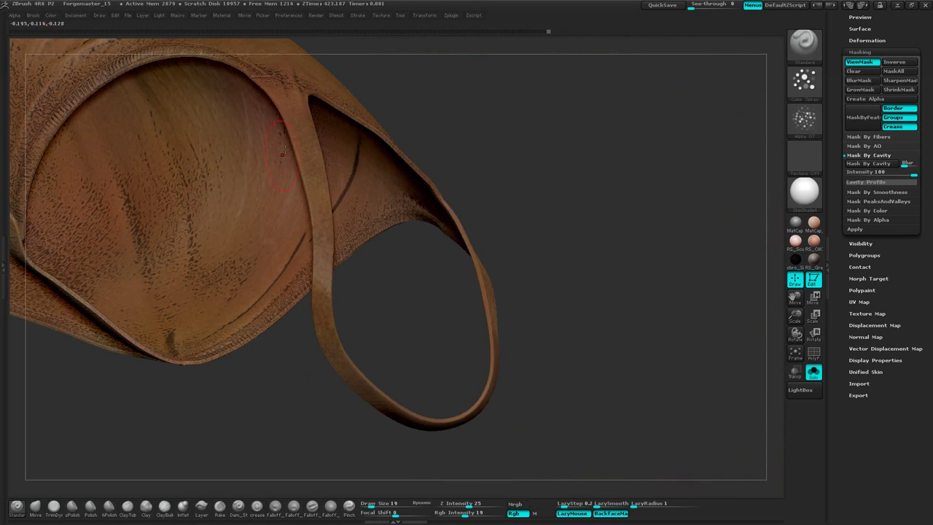
{"action": "left_click_drag", "start_coordinate": [484, 134], "coordinate": [715, 150]}
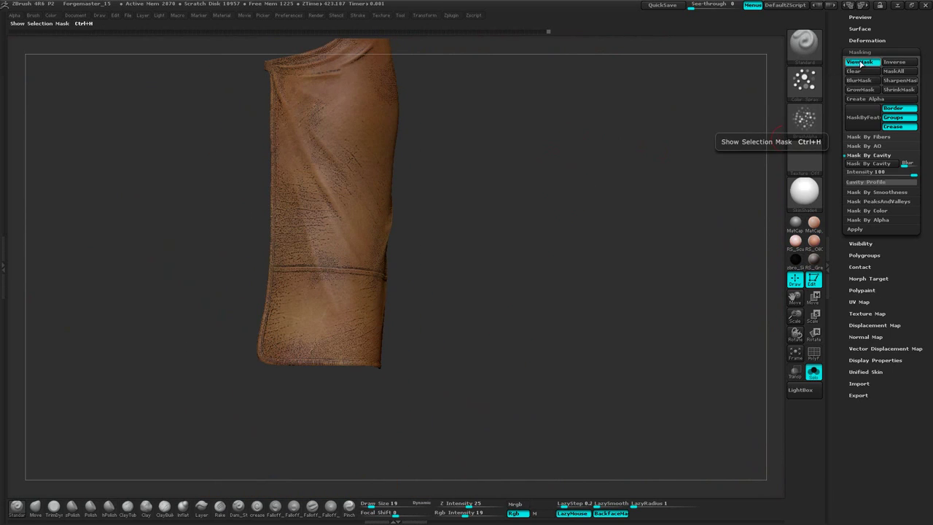
{"action": "left_click", "coordinate": [862, 63]}
Mask the apron by cavity and check the mask around the bib's stitched top hem.
{"action": "left_click_drag", "start_coordinate": [659, 183], "coordinate": [720, 125]}
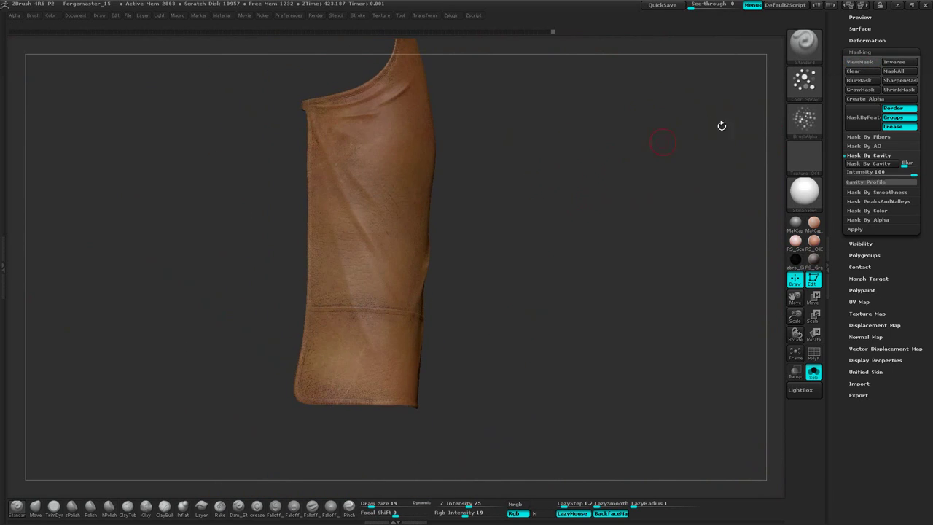
{"action": "left_click_drag", "start_coordinate": [667, 182], "coordinate": [538, 163]}
{"action": "left_click_drag", "start_coordinate": [540, 114], "coordinate": [522, 176], "text": "alt"}
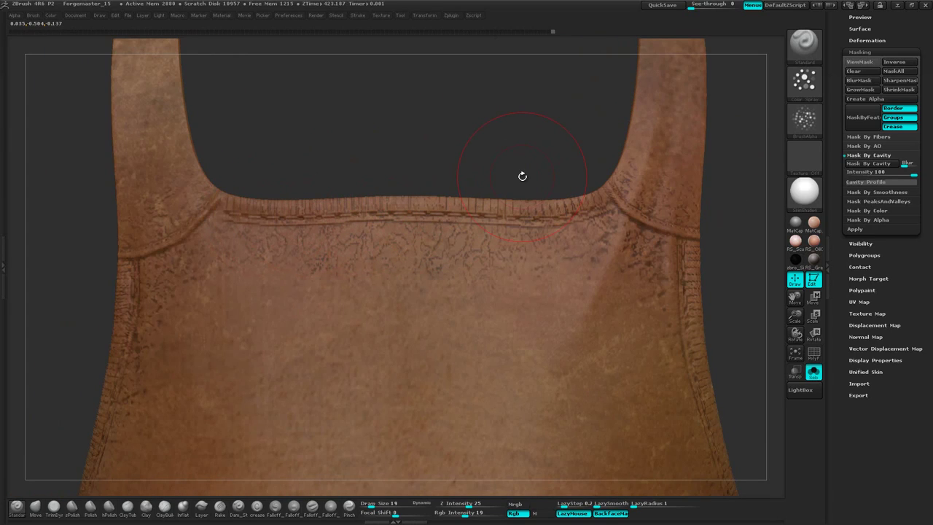
{"action": "left_click", "coordinate": [869, 163]}
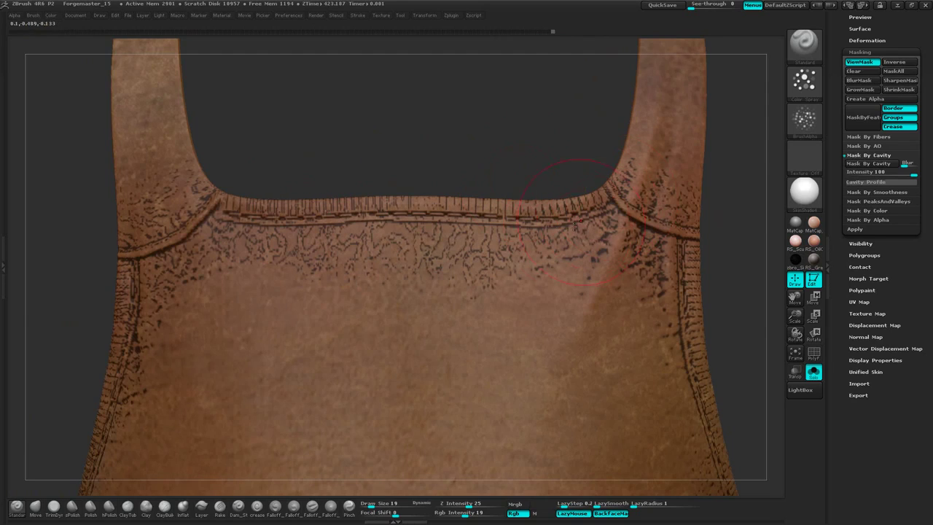
{"action": "mouse_move", "coordinate": [552, 137]}
{"action": "left_mouse_down", "text": "alt"}
{"action": "mouse_move", "coordinate": [479, 210]}
{"action": "mouse_move", "coordinate": [553, 126]}
{"action": "left_mouse_up", "text": "alt"}
{"action": "left_click_drag", "start_coordinate": [485, 161], "coordinate": [568, 109], "text": "alt"}
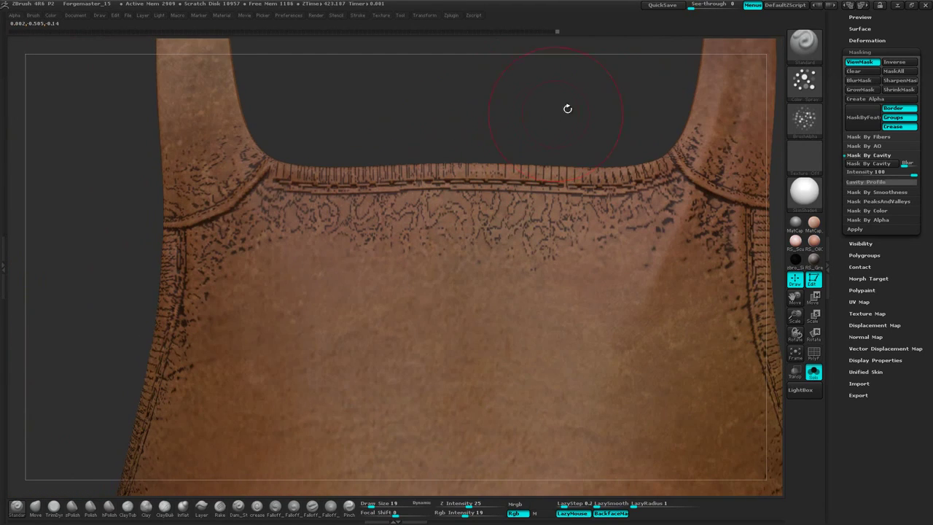
{"action": "scroll", "coordinate": [883, 160], "scroll_direction": "up", "scroll_amount": 1}
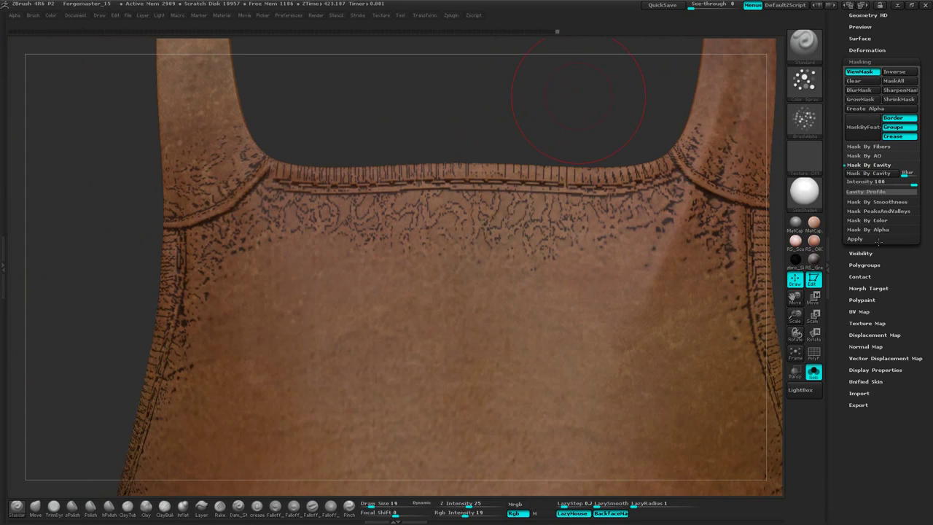
Mask the apron's peaks and valleys with PVRange 4, invert the mask and hide its display.
{"action": "left_click", "coordinate": [879, 211]}
{"action": "scroll", "coordinate": [875, 182], "scroll_direction": "down", "scroll_amount": 2}
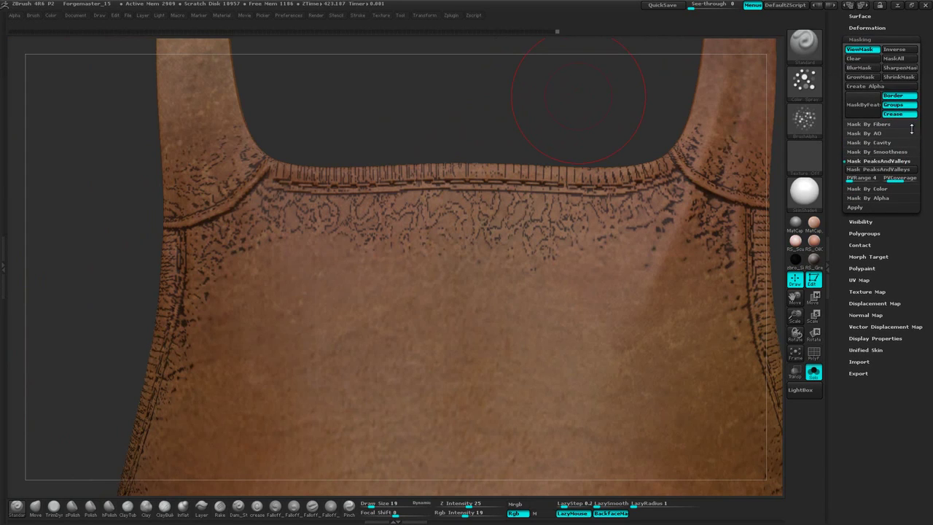
{"action": "left_click", "coordinate": [869, 170]}
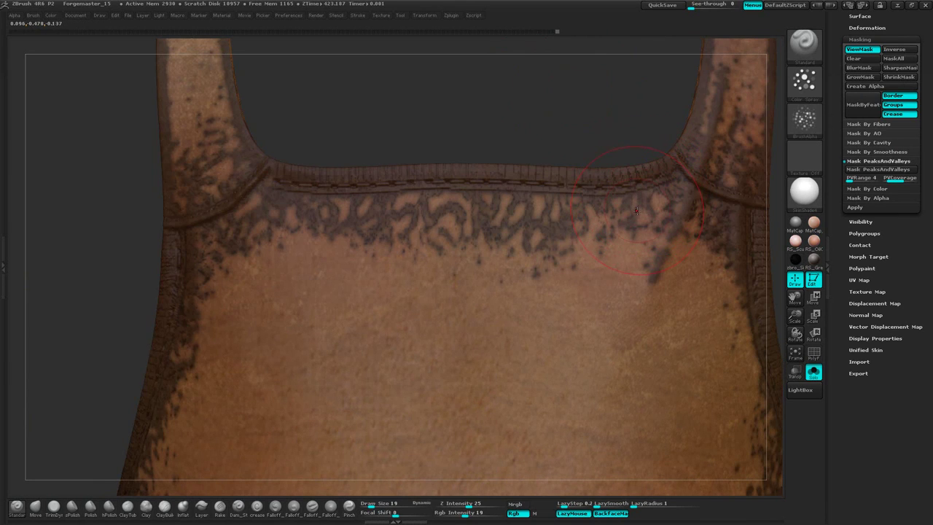
{"action": "mouse_move", "coordinate": [644, 126]}
{"action": "left_mouse_down", "text": "alt"}
{"action": "mouse_move", "coordinate": [579, 112]}
{"action": "mouse_move", "coordinate": [771, 202]}
{"action": "mouse_move", "coordinate": [722, 200]}
{"action": "mouse_move", "coordinate": [657, 253]}
{"action": "mouse_move", "coordinate": [632, 223]}
{"action": "mouse_move", "coordinate": [656, 238]}
{"action": "mouse_move", "coordinate": [635, 208]}
{"action": "mouse_move", "coordinate": [663, 146]}
{"action": "mouse_move", "coordinate": [651, 227]}
{"action": "mouse_move", "coordinate": [652, 175]}
{"action": "mouse_move", "coordinate": [670, 220]}
{"action": "mouse_move", "coordinate": [660, 201]}
{"action": "left_mouse_up", "text": "alt"}
{"action": "left_click", "coordinate": [860, 50]}
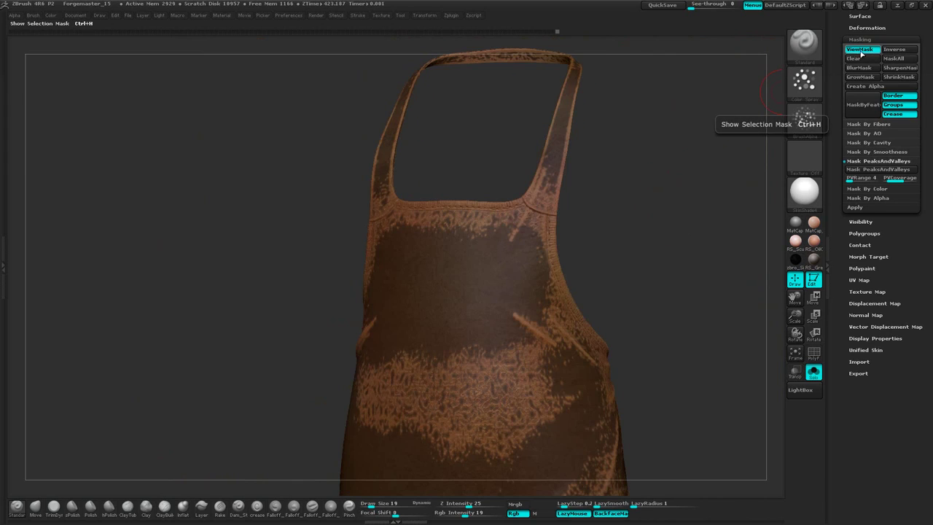
{"action": "left_click", "coordinate": [860, 49]}
Pick a dark brown, raise the Draw Size to 77 and spray over the bib's top hem, strap joints and armhole edges.
{"action": "key", "text": "space"}
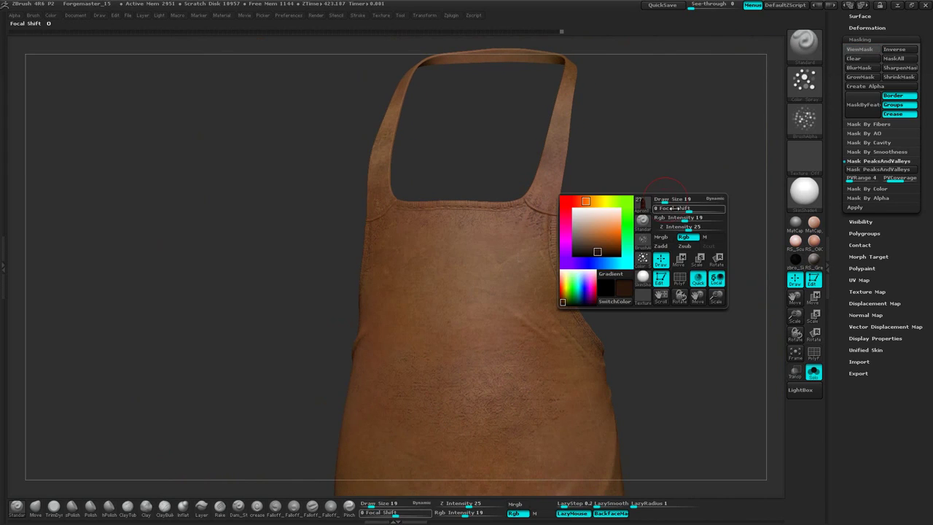
{"action": "left_click_drag", "start_coordinate": [598, 255], "coordinate": [591, 250]}
{"action": "key", "text": "space"}
{"action": "left_click_drag", "start_coordinate": [664, 182], "coordinate": [680, 189]}
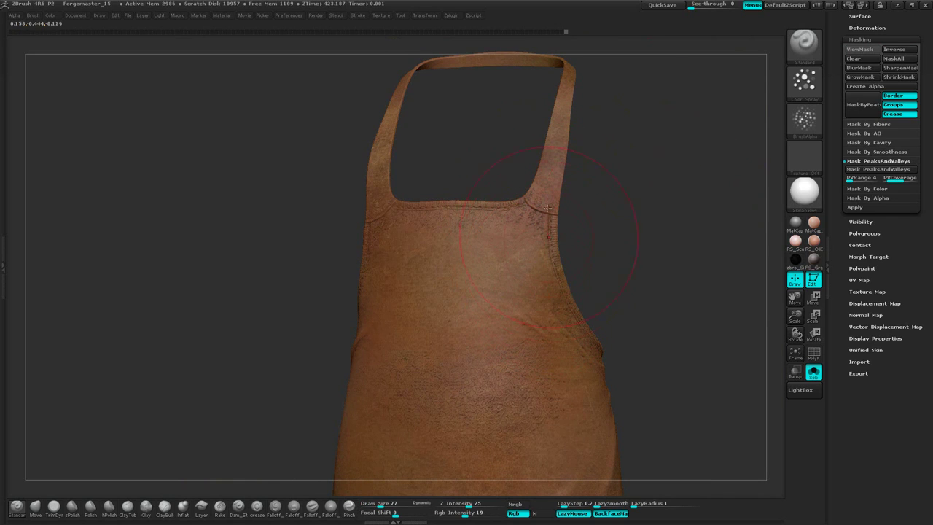
{"action": "left_click_drag", "start_coordinate": [621, 190], "coordinate": [549, 193]}
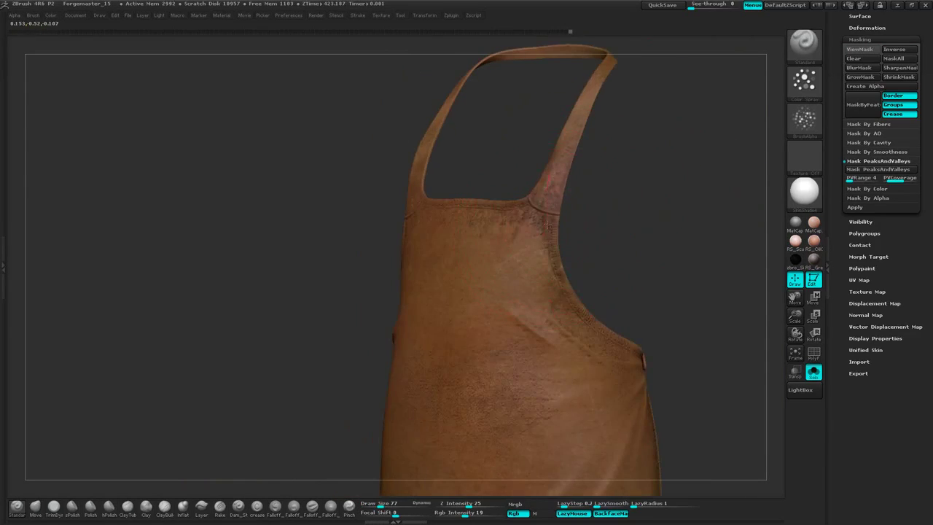
{"action": "left_click_drag", "start_coordinate": [623, 172], "coordinate": [694, 162]}
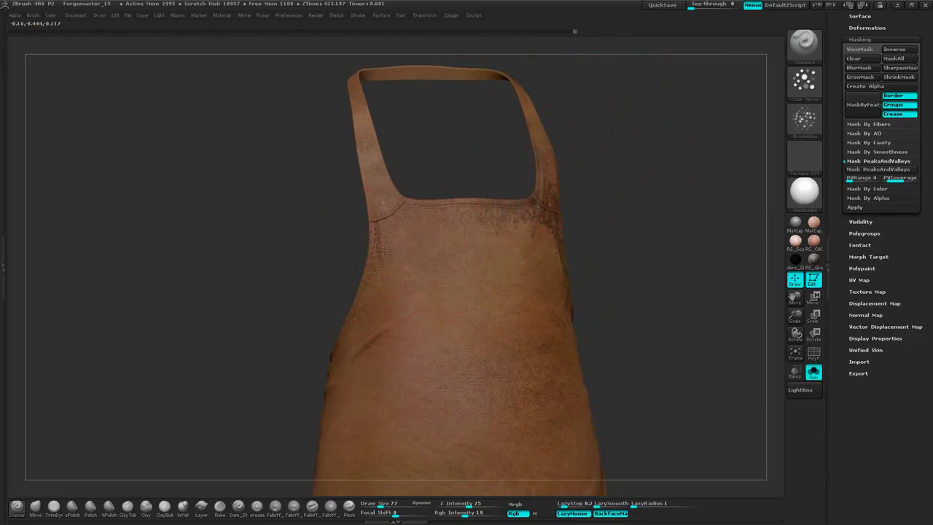
{"action": "left_click_drag", "start_coordinate": [383, 250], "coordinate": [382, 230]}
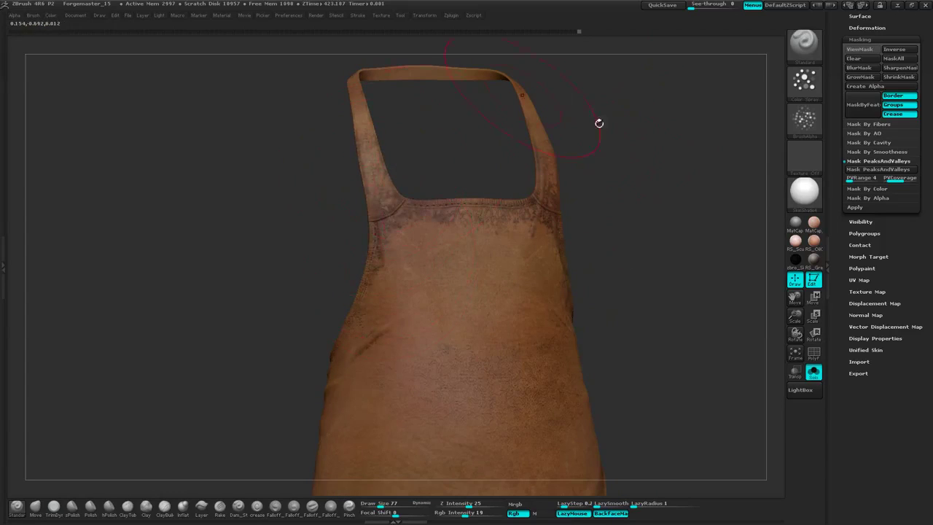
{"action": "left_click_drag", "start_coordinate": [636, 154], "coordinate": [448, 221]}
{"action": "left_click_drag", "start_coordinate": [459, 129], "coordinate": [604, 167]}
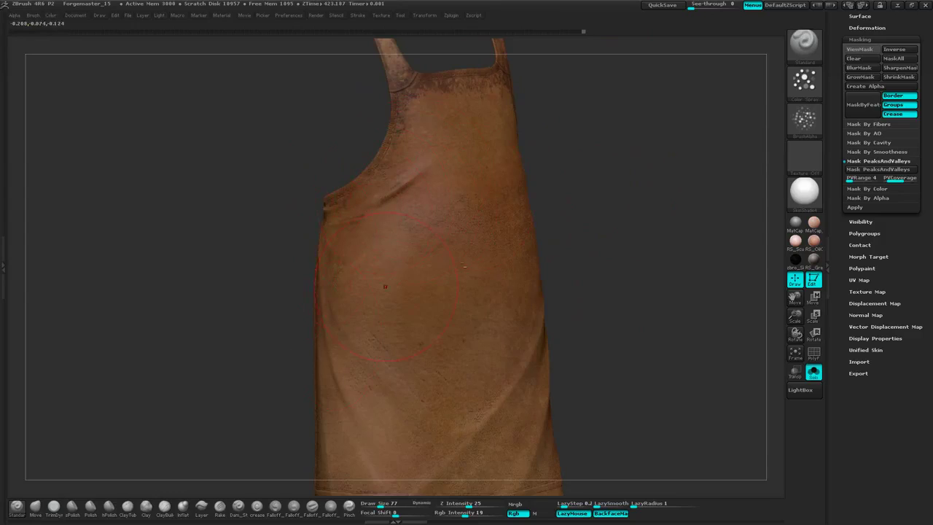
Display the mask and spray dark brown over the lower apron's folds, horizontal seam and one flap edge.
{"action": "left_click_drag", "start_coordinate": [598, 240], "coordinate": [569, 144], "text": "alt"}
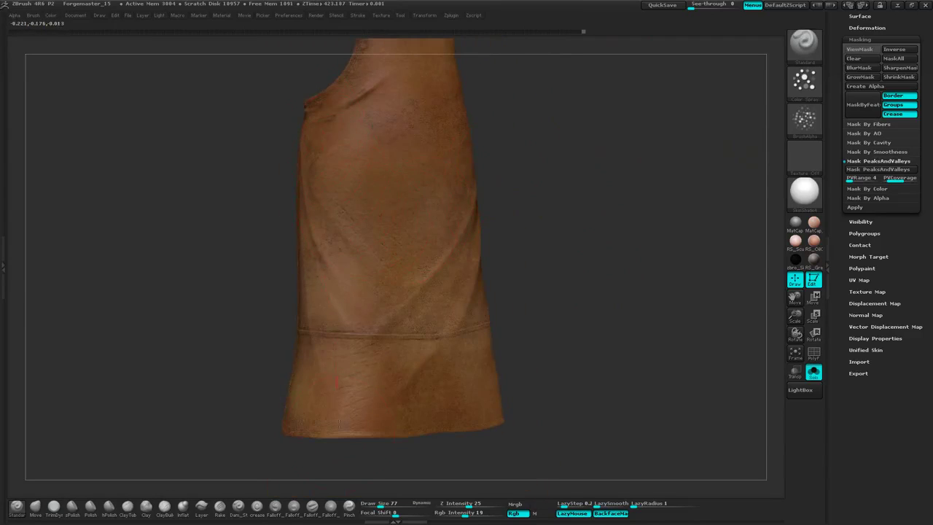
{"action": "left_click", "coordinate": [859, 49]}
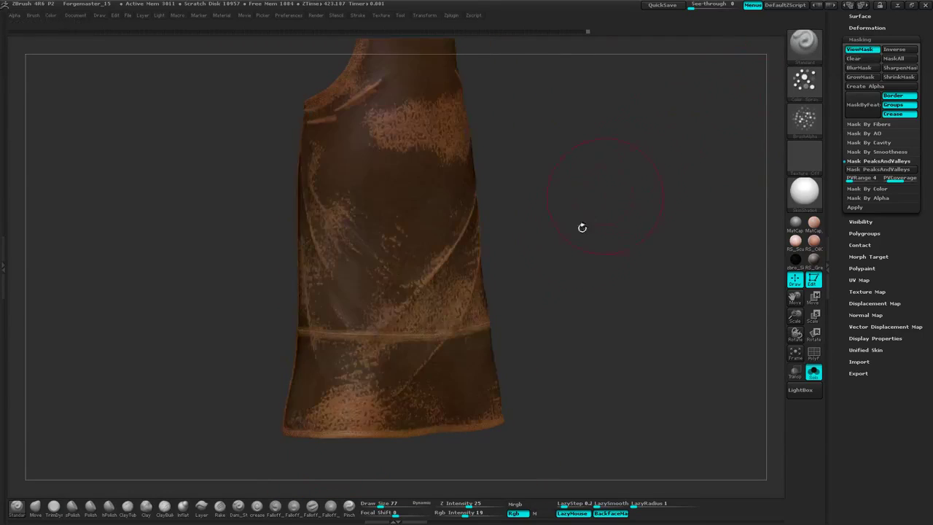
{"action": "left_click_drag", "start_coordinate": [581, 225], "coordinate": [461, 290]}
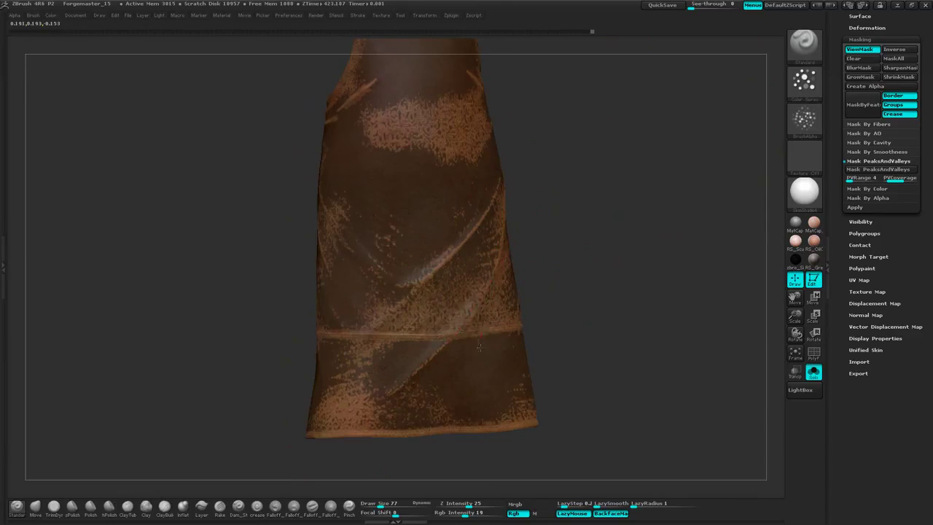
{"action": "left_click_drag", "start_coordinate": [584, 281], "coordinate": [498, 319]}
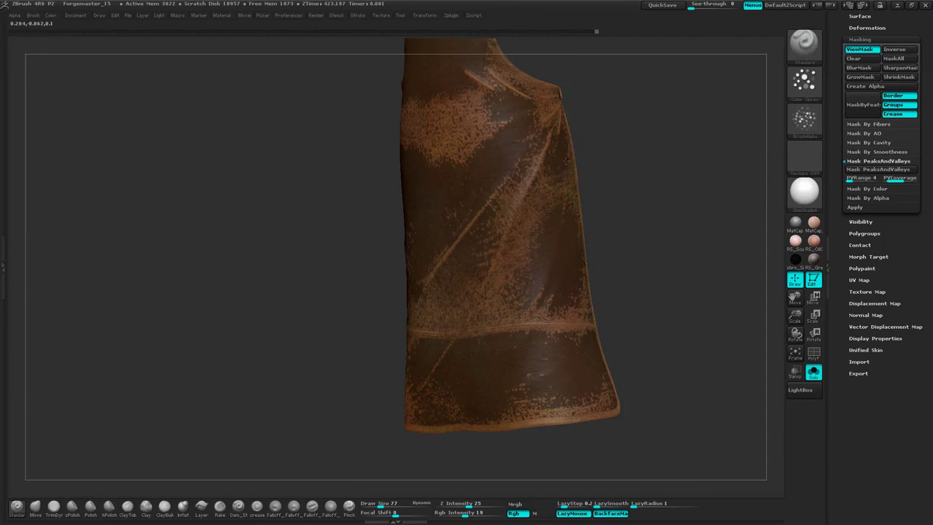
{"action": "left_click_drag", "start_coordinate": [608, 308], "coordinate": [631, 248], "text": "alt"}
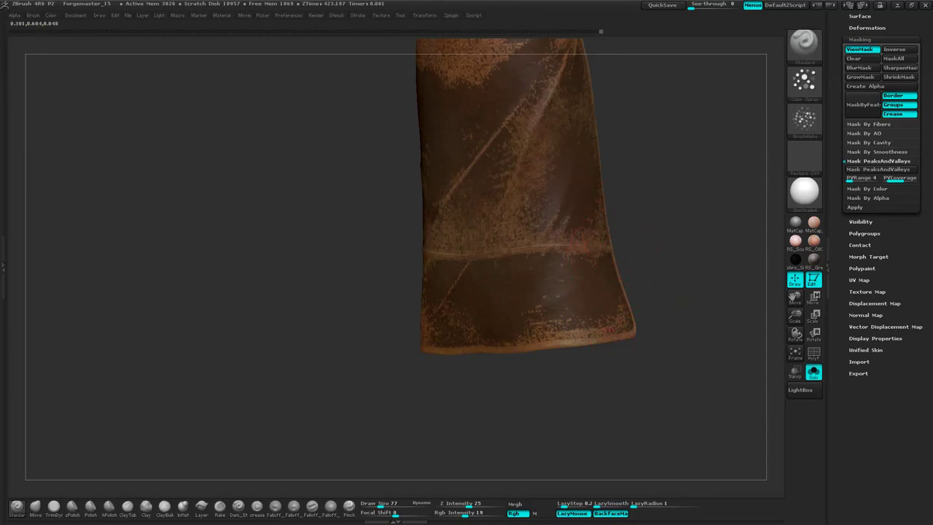
Spray dark brown along the bottom hem and around the opposite flap's corner, edge and folds.
{"action": "left_click_drag", "start_coordinate": [668, 296], "coordinate": [403, 345]}
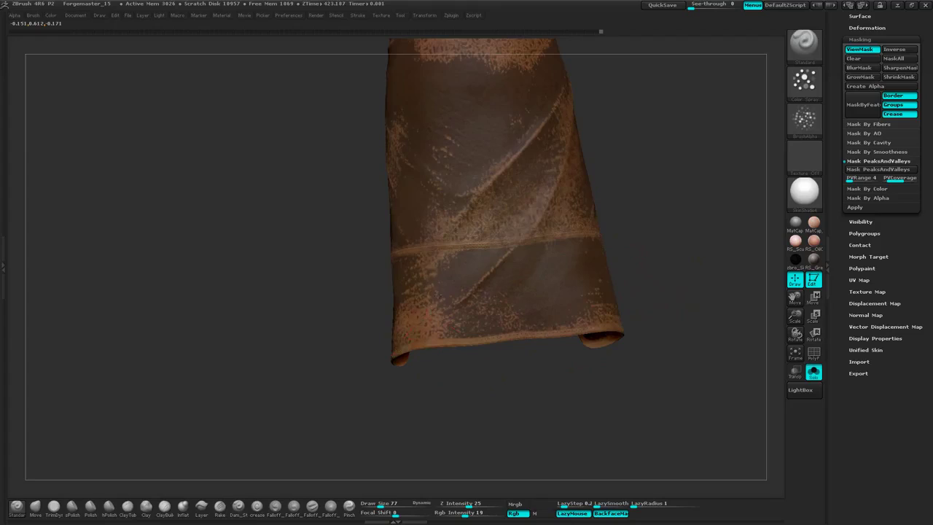
{"action": "left_click_drag", "start_coordinate": [346, 362], "coordinate": [391, 348]}
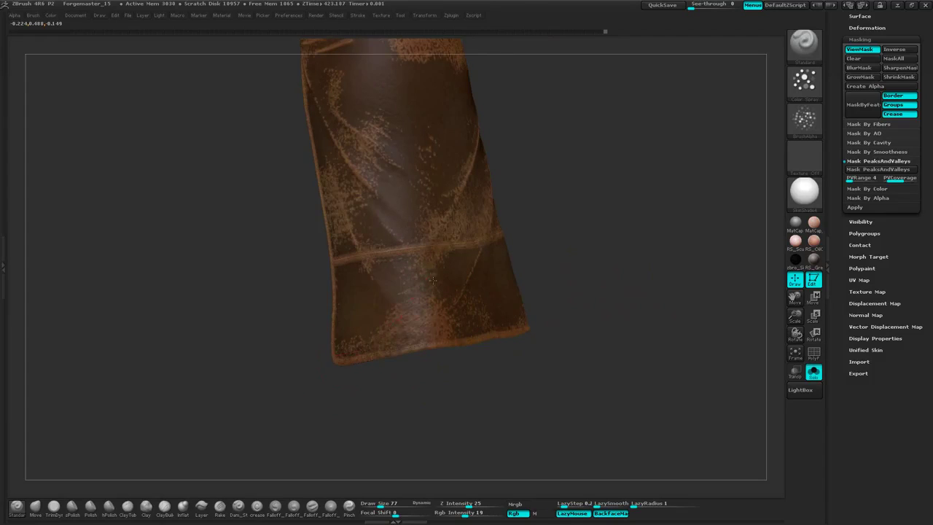
{"action": "left_click_drag", "start_coordinate": [571, 204], "coordinate": [540, 240], "text": "alt"}
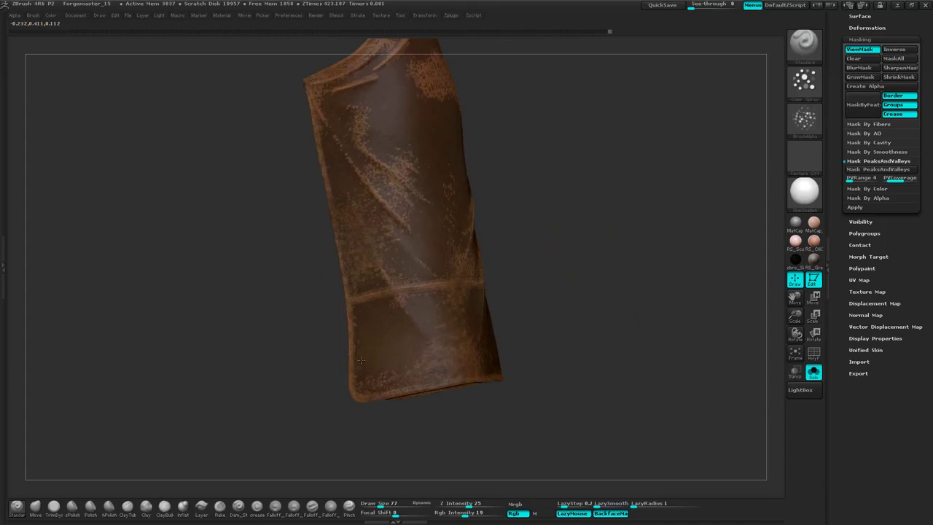
{"action": "left_click_drag", "start_coordinate": [536, 252], "coordinate": [447, 293]}
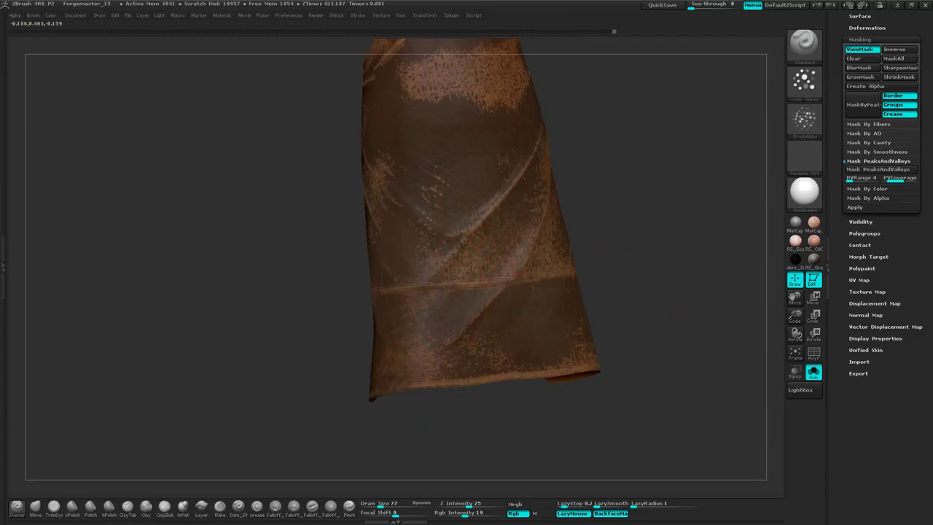
Spray dark brown over the folds above the front seam and along the bib's top hem.
{"action": "left_click_drag", "start_coordinate": [614, 242], "coordinate": [539, 259]}
{"action": "left_click_drag", "start_coordinate": [619, 173], "coordinate": [619, 321], "text": "alt"}
{"action": "left_click_drag", "start_coordinate": [478, 211], "coordinate": [476, 137]}
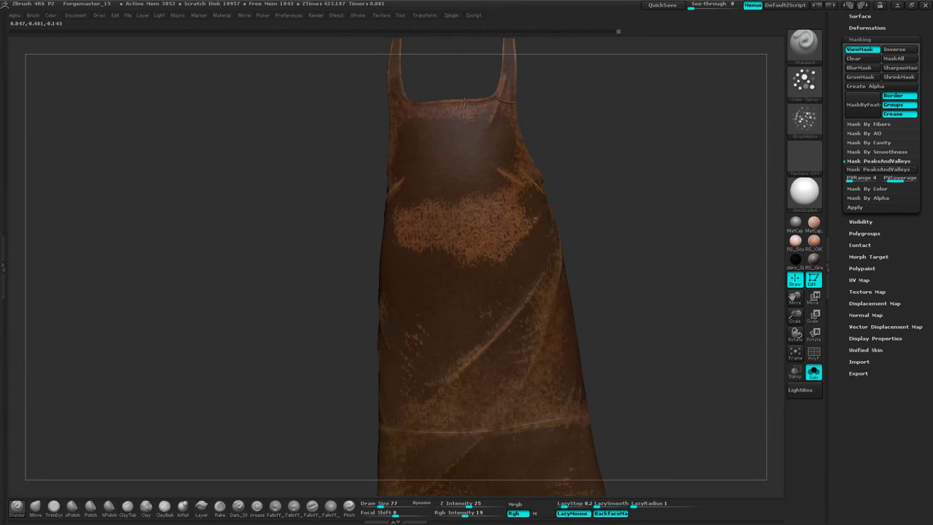
Hide the mask display and spray dark brown along the neck strap and its joints with the bib.
{"action": "left_click_drag", "start_coordinate": [582, 158], "coordinate": [364, 161]}
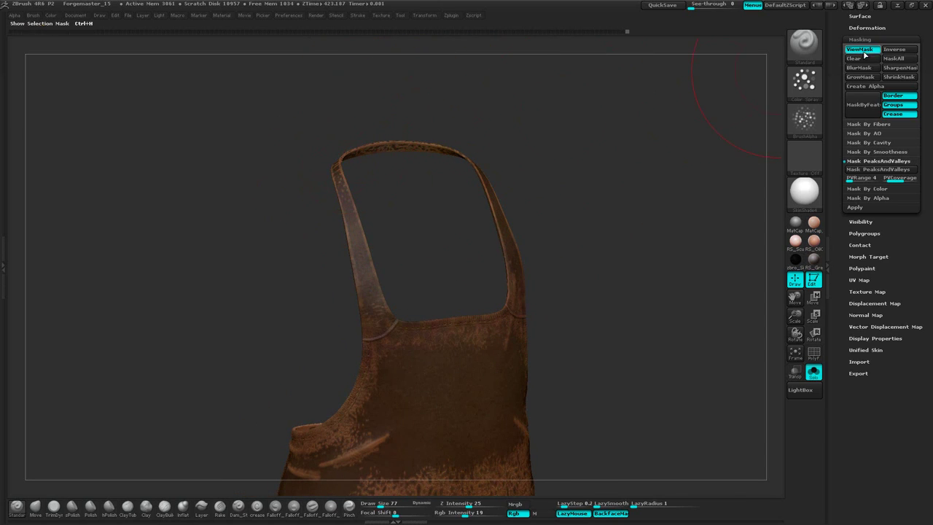
{"action": "left_click", "coordinate": [860, 49]}
{"action": "left_click_drag", "start_coordinate": [615, 225], "coordinate": [477, 272]}
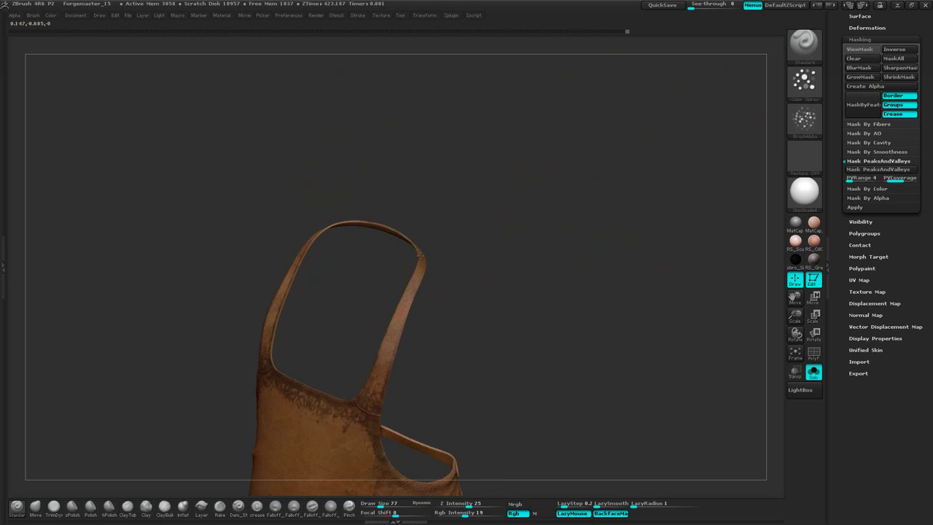
{"action": "mouse_move", "coordinate": [482, 205]}
{"action": "left_mouse_down"}
{"action": "mouse_move", "coordinate": [438, 233]}
{"action": "mouse_move", "coordinate": [481, 222]}
{"action": "left_mouse_up"}
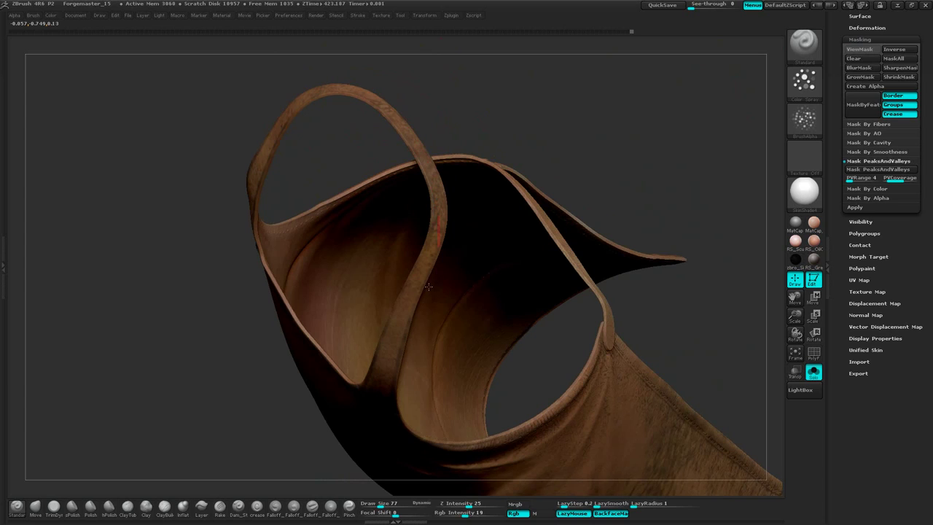
{"action": "left_click_drag", "start_coordinate": [428, 287], "coordinate": [292, 183]}
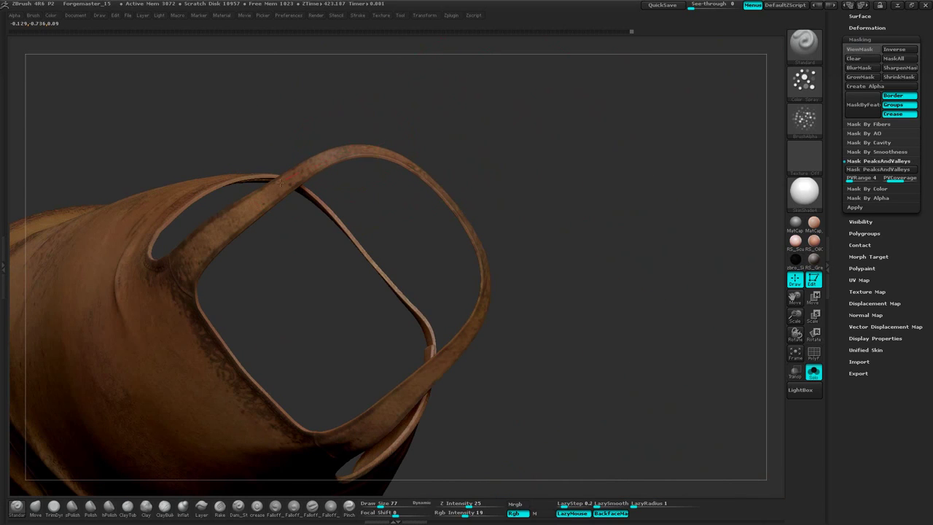
Spray dark brown around the armhole corner, down the side edge, along the bottom hem and beside the flap's stitched edge.
{"action": "mouse_move", "coordinate": [688, 197]}
{"action": "left_mouse_down"}
{"action": "mouse_move", "coordinate": [562, 271]}
{"action": "mouse_move", "coordinate": [567, 188]}
{"action": "mouse_move", "coordinate": [544, 302]}
{"action": "mouse_move", "coordinate": [577, 134]}
{"action": "mouse_move", "coordinate": [429, 212]}
{"action": "left_mouse_up"}
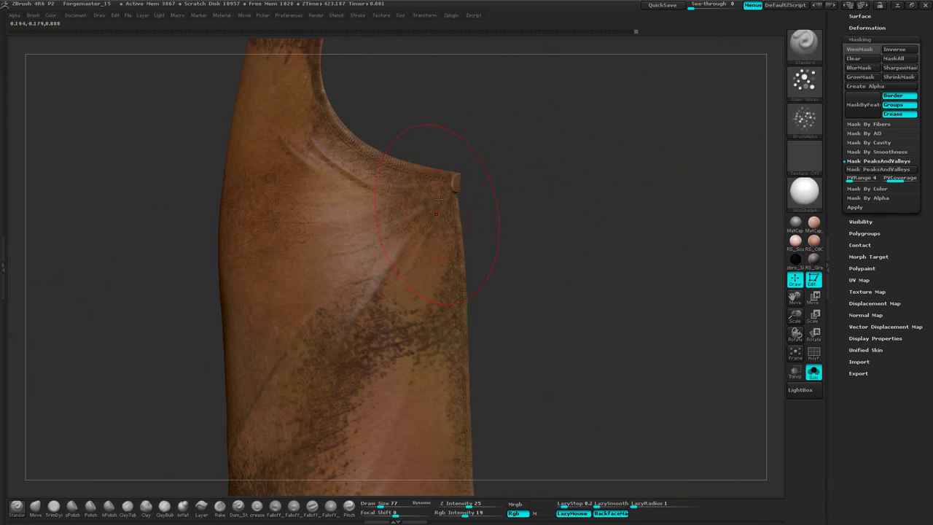
{"action": "left_click_drag", "start_coordinate": [484, 174], "coordinate": [476, 182]}
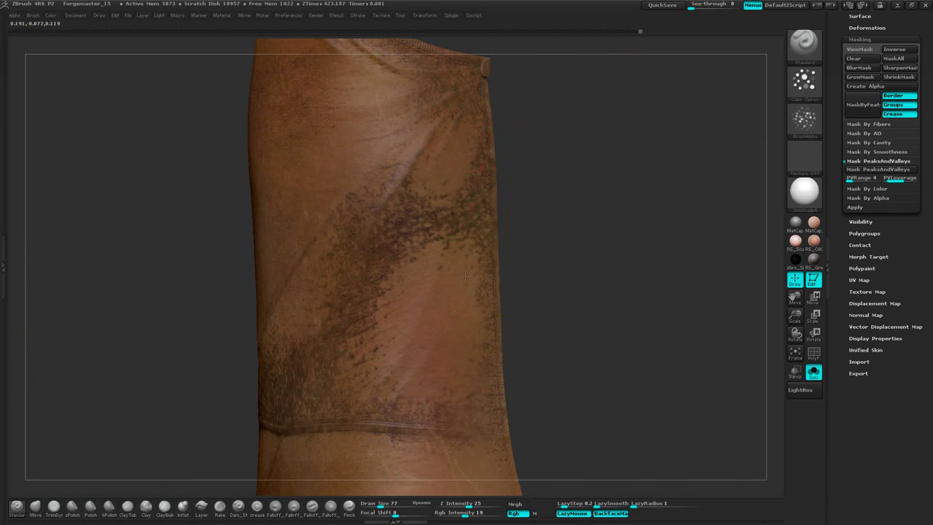
{"action": "left_click_drag", "start_coordinate": [598, 215], "coordinate": [447, 337]}
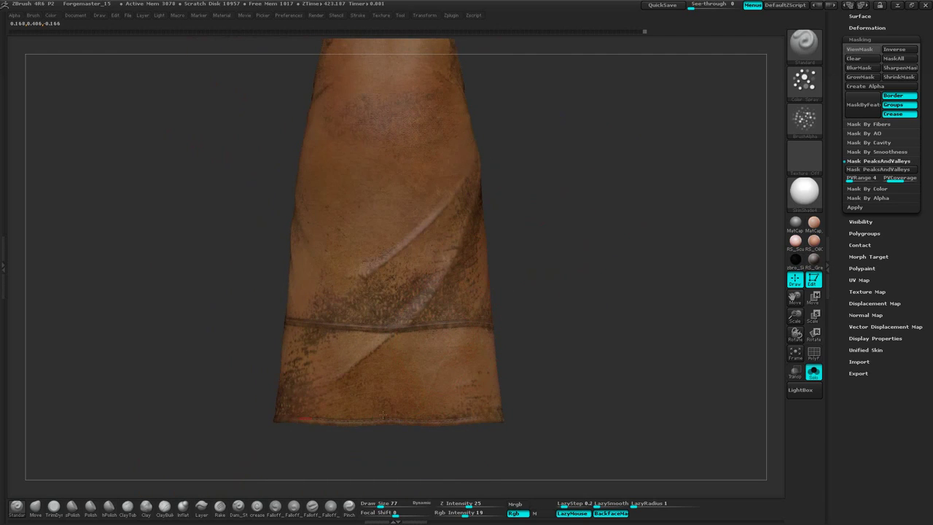
{"action": "left_click_drag", "start_coordinate": [627, 315], "coordinate": [496, 120]}
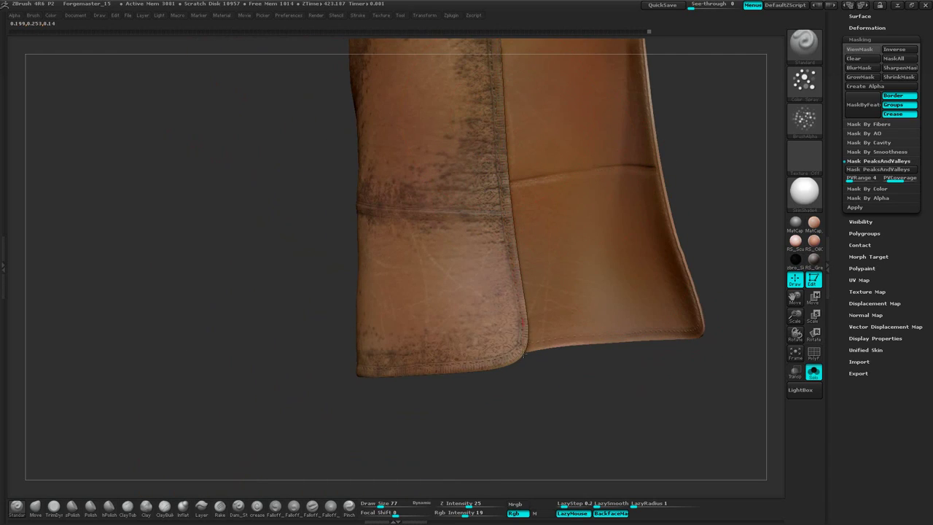
{"action": "left_click_drag", "start_coordinate": [500, 256], "coordinate": [495, 258]}
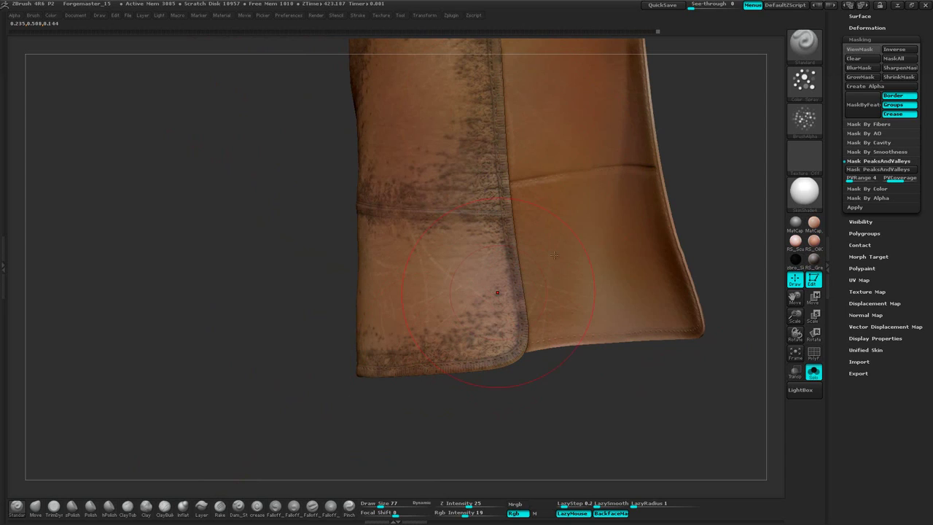
Turn off the brush alpha and spray dark brown over the flap's lower corner and the opposite side below the armhole.
{"action": "left_click_drag", "start_coordinate": [707, 176], "coordinate": [675, 183]}
{"action": "left_click", "coordinate": [805, 119]}
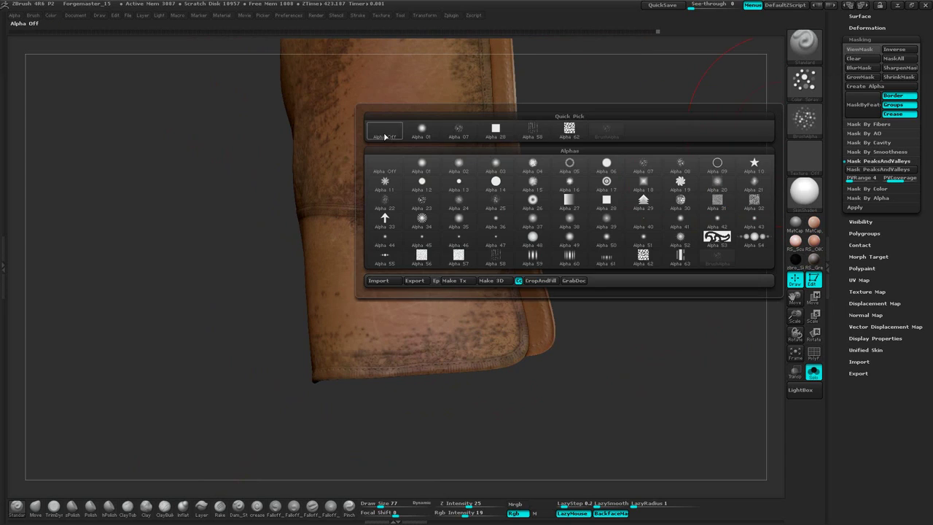
{"action": "left_click", "coordinate": [385, 131]}
{"action": "left_click_drag", "start_coordinate": [466, 311], "coordinate": [460, 317]}
{"action": "left_click_drag", "start_coordinate": [540, 244], "coordinate": [517, 282]}
{"action": "mouse_move", "coordinate": [326, 334]}
{"action": "left_mouse_down"}
{"action": "mouse_move", "coordinate": [404, 363]}
{"action": "mouse_move", "coordinate": [460, 356]}
{"action": "left_mouse_up"}
{"action": "left_click_drag", "start_coordinate": [420, 290], "coordinate": [379, 299]}
{"action": "mouse_move", "coordinate": [509, 144]}
{"action": "left_mouse_down"}
{"action": "mouse_move", "coordinate": [553, 307]}
{"action": "mouse_move", "coordinate": [321, 141]}
{"action": "left_mouse_up"}
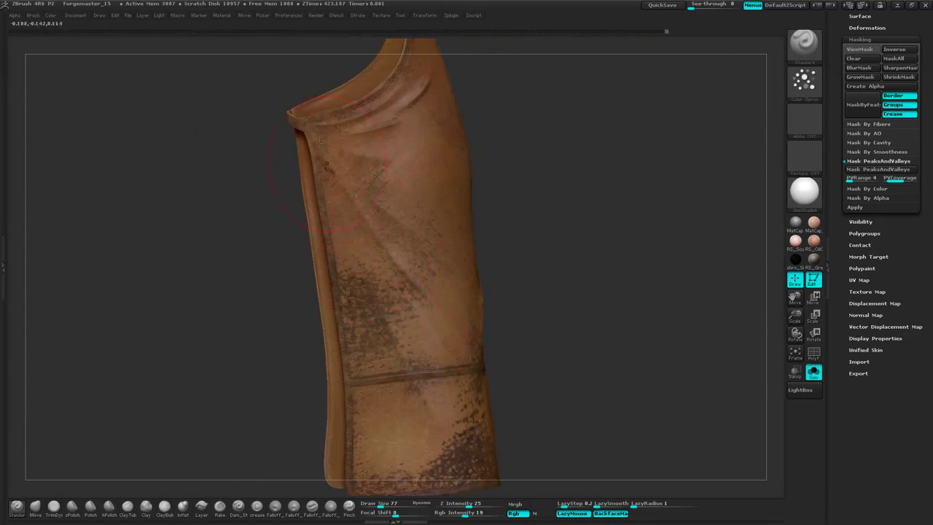
Spray dark brown over the back waist strap and the inside of the apron, covering its folds and horizontal seam.
{"action": "mouse_move", "coordinate": [468, 115]}
{"action": "left_mouse_down"}
{"action": "mouse_move", "coordinate": [598, 177]}
{"action": "mouse_move", "coordinate": [604, 160]}
{"action": "left_mouse_up"}
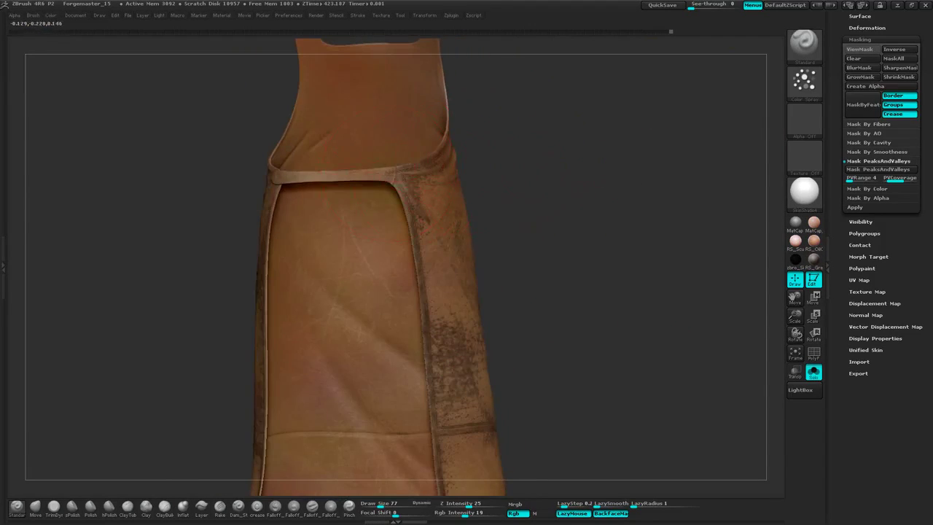
{"action": "mouse_move", "coordinate": [301, 183]}
{"action": "left_mouse_down"}
{"action": "mouse_move", "coordinate": [350, 176]}
{"action": "mouse_move", "coordinate": [324, 130]}
{"action": "mouse_move", "coordinate": [321, 166]}
{"action": "left_mouse_up"}
{"action": "mouse_move", "coordinate": [523, 135]}
{"action": "left_mouse_down", "text": "alt"}
{"action": "mouse_move", "coordinate": [517, 216]}
{"action": "mouse_move", "coordinate": [389, 357]}
{"action": "left_mouse_up", "text": "alt"}
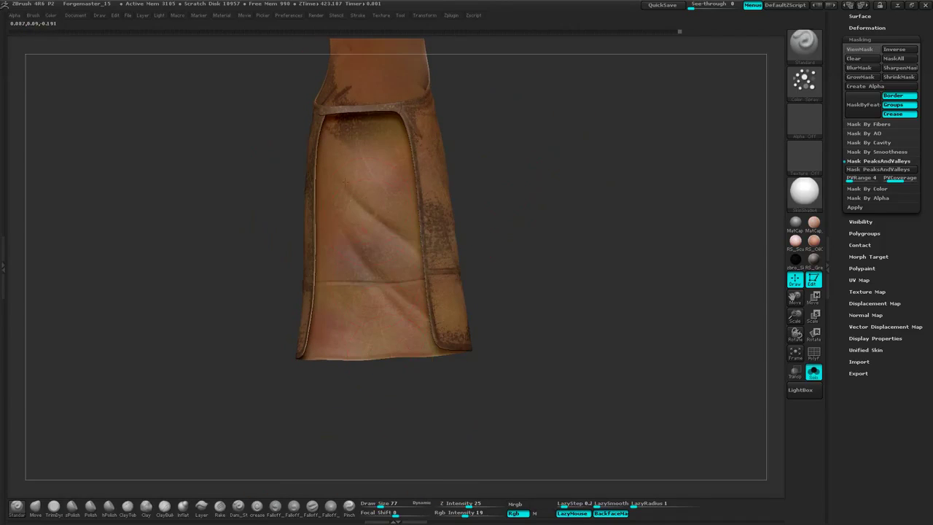
{"action": "left_click_drag", "start_coordinate": [464, 219], "coordinate": [510, 185]}
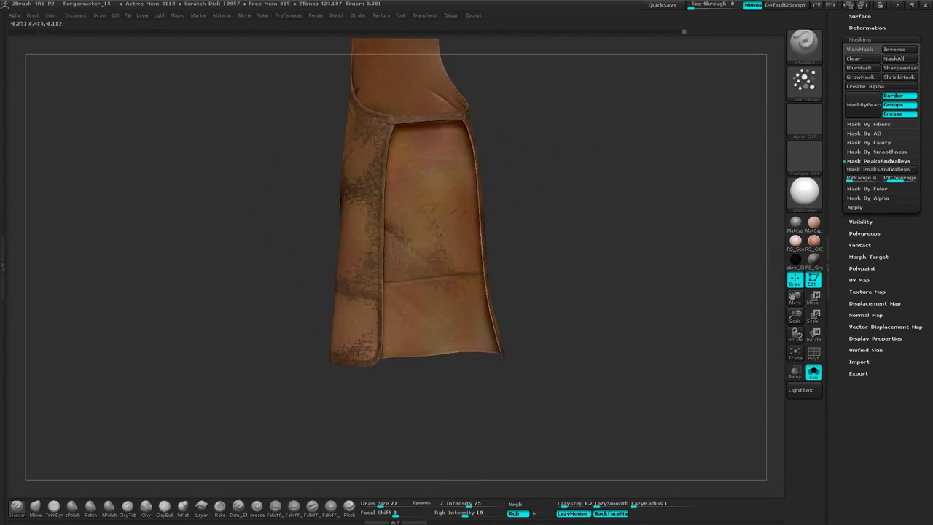
{"action": "left_click_drag", "start_coordinate": [546, 255], "coordinate": [313, 329]}
{"action": "left_click_drag", "start_coordinate": [516, 149], "coordinate": [542, 225], "text": "alt"}
{"action": "left_click_drag", "start_coordinate": [543, 225], "coordinate": [519, 232], "text": "shift"}
{"action": "left_click_drag", "start_coordinate": [538, 161], "coordinate": [412, 157]}
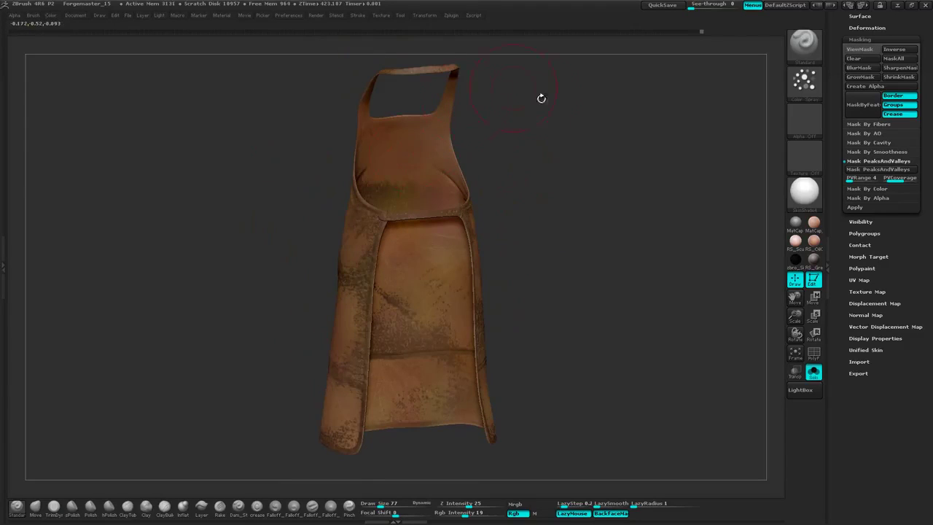
Display the mask over the apron's front and pick a light tan paint colour.
{"action": "mouse_move", "coordinate": [541, 98]}
{"action": "left_mouse_down", "text": "alt"}
{"action": "mouse_move", "coordinate": [471, 205]}
{"action": "mouse_move", "coordinate": [434, 210]}
{"action": "mouse_move", "coordinate": [499, 211]}
{"action": "mouse_move", "coordinate": [495, 256]}
{"action": "mouse_move", "coordinate": [569, 231]}
{"action": "mouse_move", "coordinate": [595, 211]}
{"action": "mouse_move", "coordinate": [543, 246]}
{"action": "mouse_move", "coordinate": [586, 151]}
{"action": "left_mouse_up", "text": "alt"}
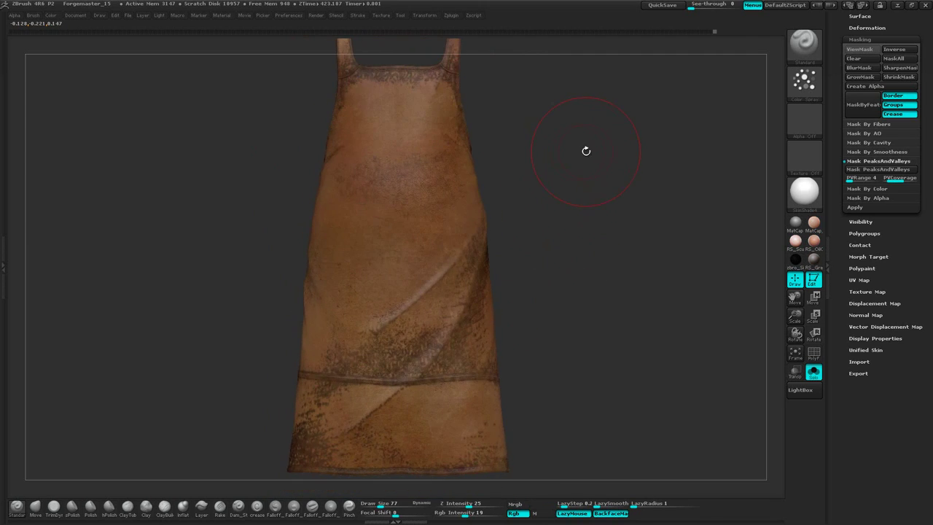
{"action": "mouse_move", "coordinate": [578, 201]}
{"action": "left_mouse_down", "text": "alt"}
{"action": "mouse_move", "coordinate": [605, 163]}
{"action": "mouse_move", "coordinate": [593, 192]}
{"action": "mouse_move", "coordinate": [363, 209]}
{"action": "left_mouse_up", "text": "alt"}
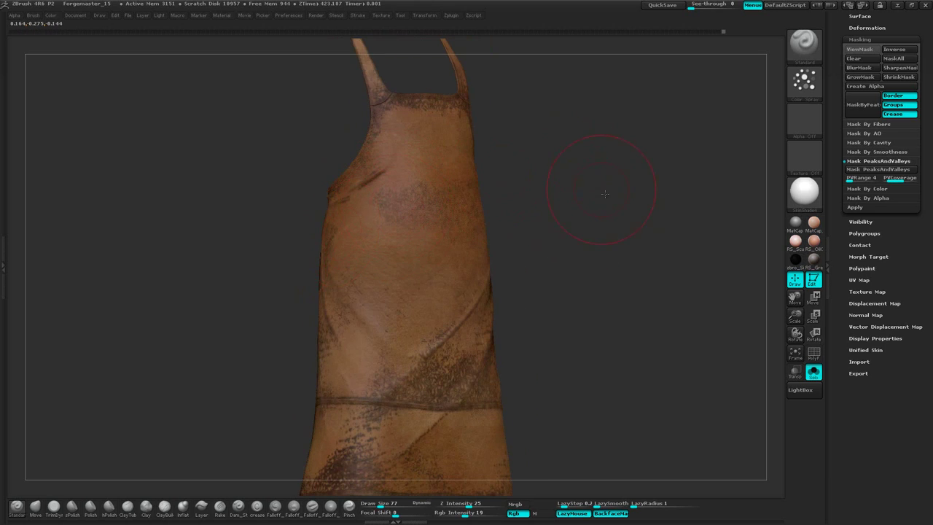
{"action": "left_click_drag", "start_coordinate": [619, 183], "coordinate": [704, 161]}
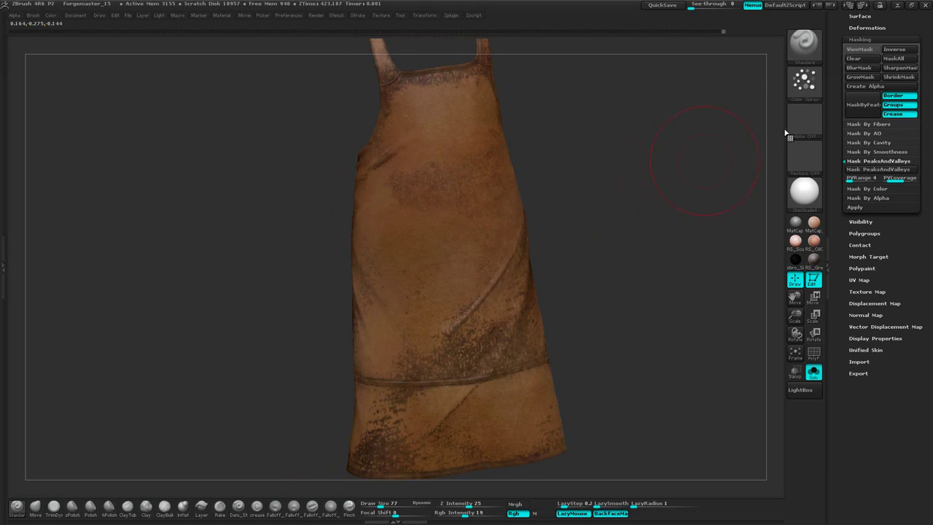
{"action": "left_click", "coordinate": [859, 49]}
{"action": "key", "text": "space"}
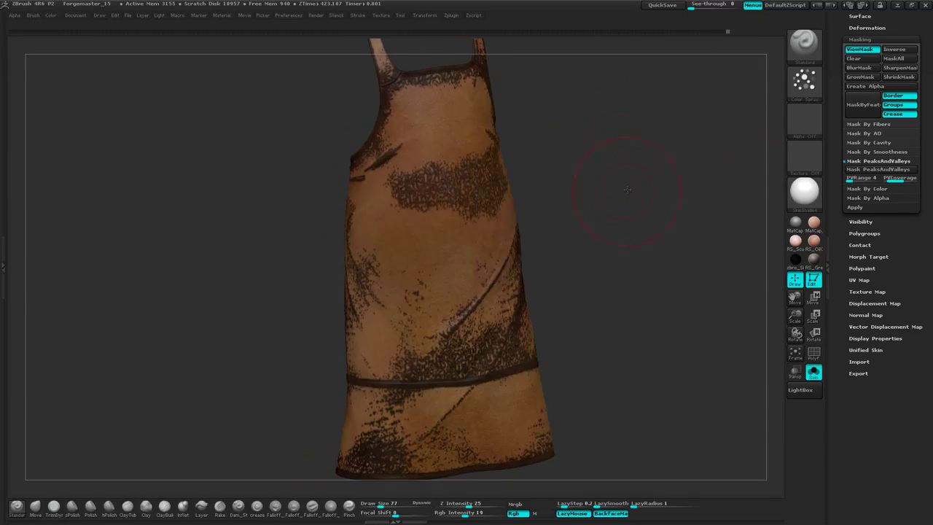
{"action": "key", "text": "space"}
{"action": "left_click", "coordinate": [558, 214]}
{"action": "left_click_drag", "start_coordinate": [558, 214], "coordinate": [549, 217]}
{"action": "left_click_drag", "start_coordinate": [628, 187], "coordinate": [583, 185]}
Fine-tune the tan colour's hue within the orange range and shift it to a more saturated shade.
{"action": "key", "text": "space"}
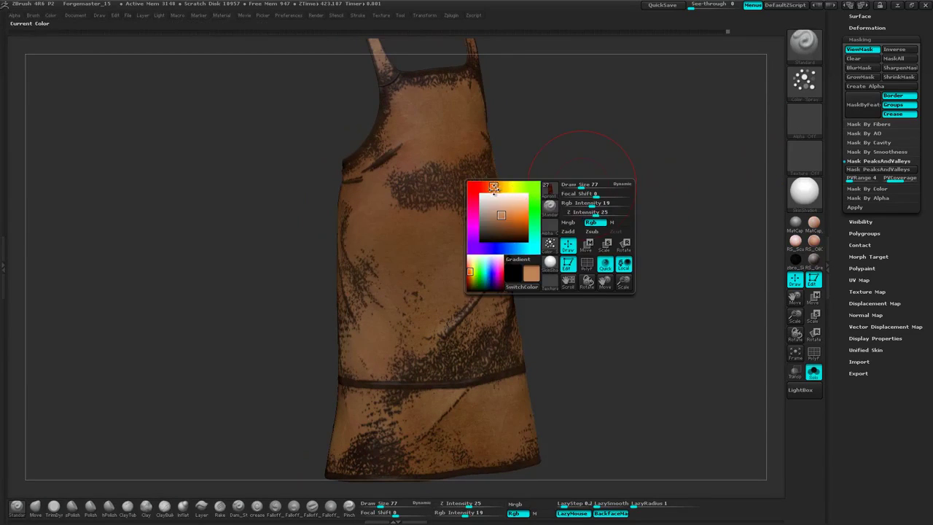
{"action": "left_click_drag", "start_coordinate": [497, 189], "coordinate": [487, 189]}
{"action": "left_click_drag", "start_coordinate": [584, 185], "coordinate": [541, 182]}
{"action": "key", "text": "space"}
{"action": "left_click_drag", "start_coordinate": [447, 183], "coordinate": [451, 183]}
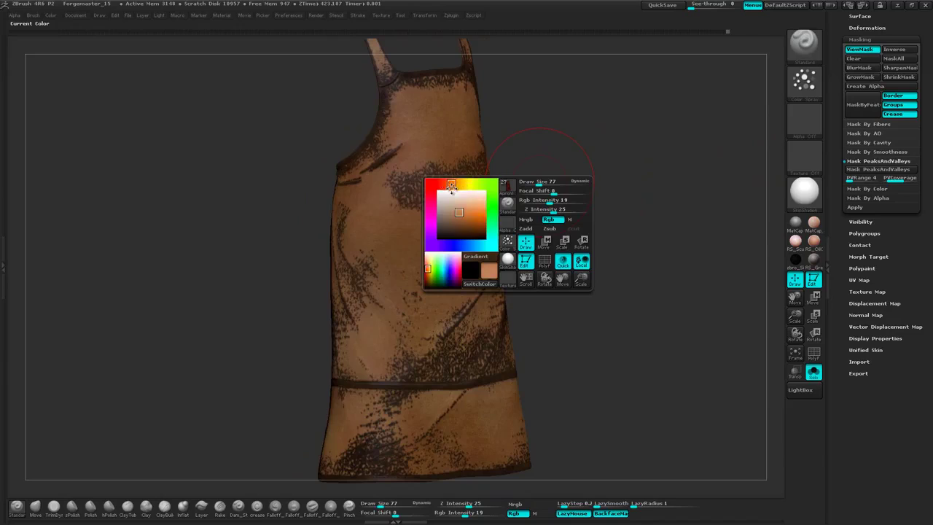
{"action": "left_click_drag", "start_coordinate": [551, 181], "coordinate": [533, 178]}
{"action": "key", "text": "space"}
{"action": "left_click", "coordinate": [457, 215]}
{"action": "mouse_move", "coordinate": [457, 214]}
{"action": "left_mouse_down"}
{"action": "mouse_move", "coordinate": [466, 226]}
{"action": "mouse_move", "coordinate": [468, 216]}
{"action": "left_mouse_up"}
Hide the mask display and spray colour over the worn patch across the lower bib.
{"action": "left_click_drag", "start_coordinate": [554, 151], "coordinate": [581, 195], "text": "alt"}
{"action": "left_click_drag", "start_coordinate": [546, 160], "coordinate": [516, 188]}
{"action": "key", "text": "ctrl+h"}
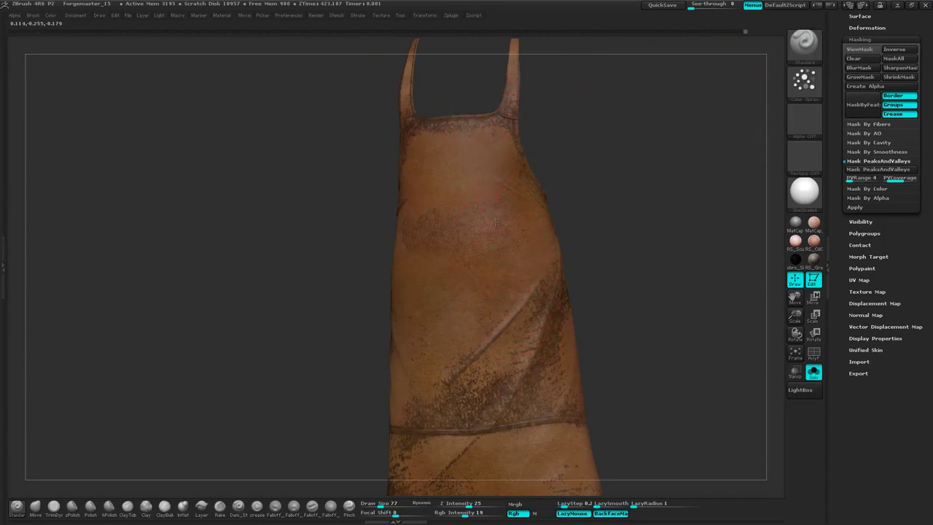
{"action": "left_click_drag", "start_coordinate": [576, 159], "coordinate": [468, 217]}
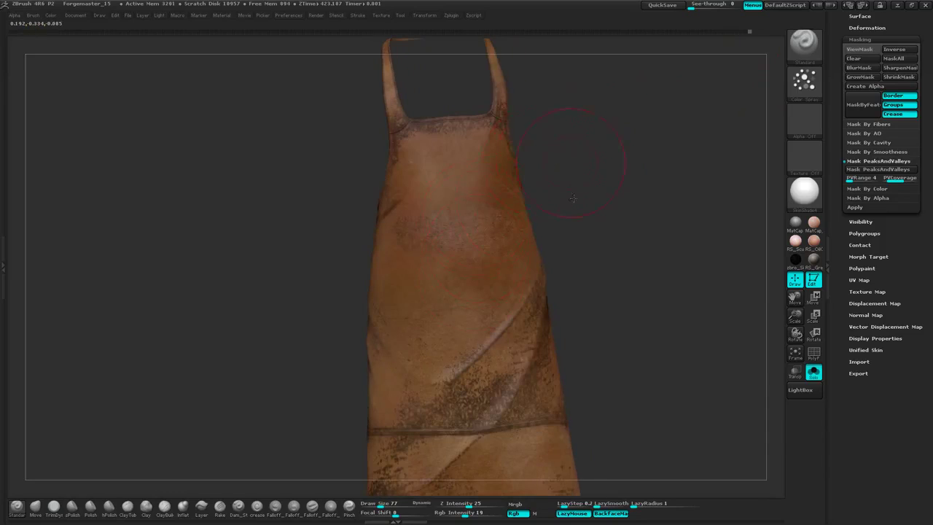
{"action": "left_click_drag", "start_coordinate": [573, 198], "coordinate": [513, 186]}
Spray colour over the lower apron's diagonal folds, horizontal seam, bottom hem and both sides.
{"action": "left_click_drag", "start_coordinate": [599, 309], "coordinate": [596, 152], "text": "alt"}
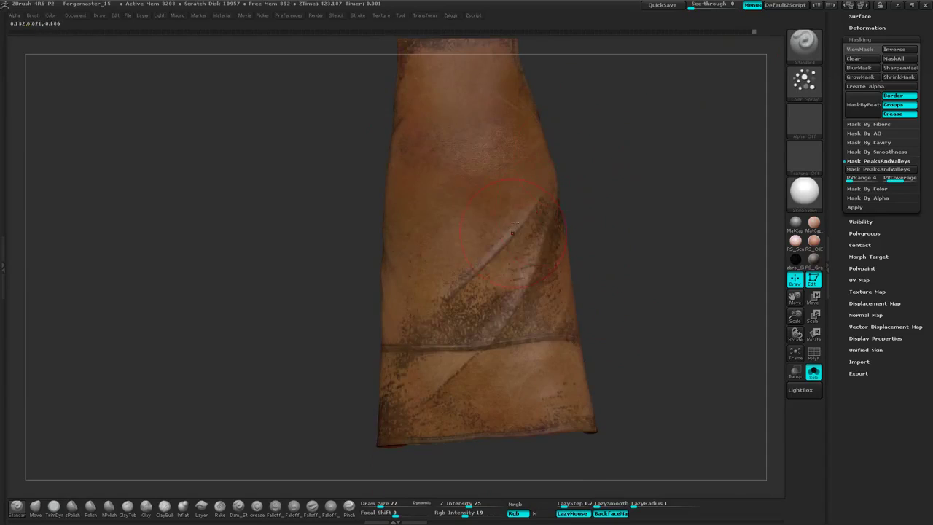
{"action": "left_click_drag", "start_coordinate": [567, 208], "coordinate": [378, 267]}
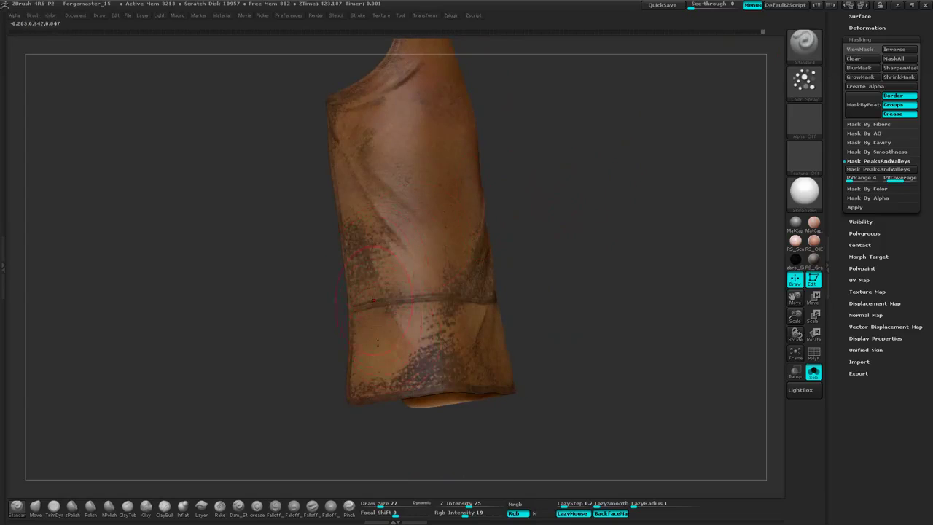
{"action": "left_click_drag", "start_coordinate": [604, 284], "coordinate": [472, 340]}
{"action": "left_click_drag", "start_coordinate": [685, 321], "coordinate": [510, 299]}
{"action": "left_click_drag", "start_coordinate": [619, 343], "coordinate": [623, 270]}
{"action": "left_click_drag", "start_coordinate": [645, 148], "coordinate": [571, 274]}
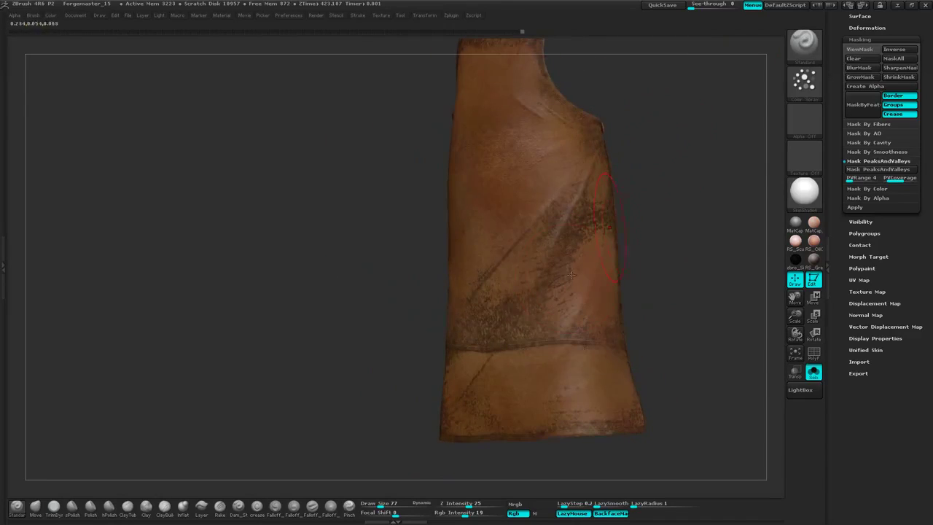
Clear the mask and spray over the diagonal folds above and below the front seam.
{"action": "left_click", "coordinate": [862, 60]}
{"action": "left_click_drag", "start_coordinate": [671, 219], "coordinate": [560, 275]}
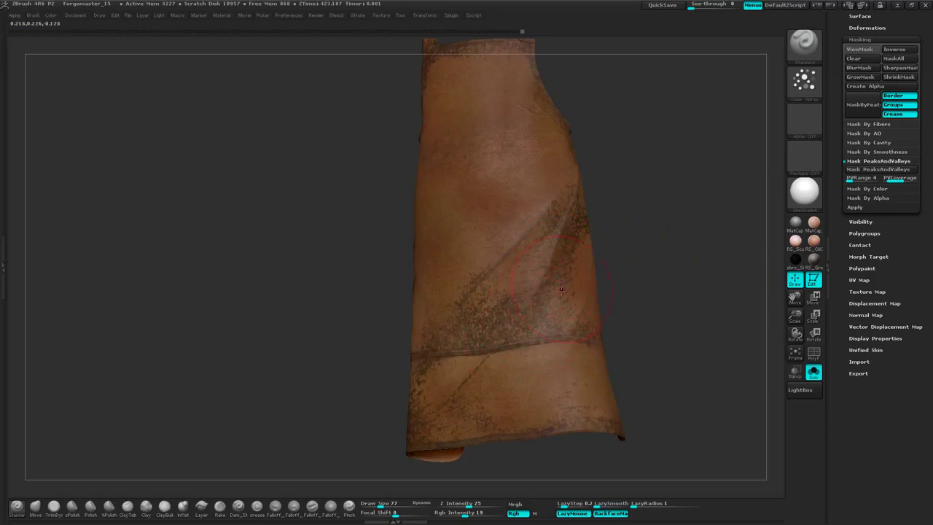
{"action": "left_click_drag", "start_coordinate": [634, 202], "coordinate": [482, 308]}
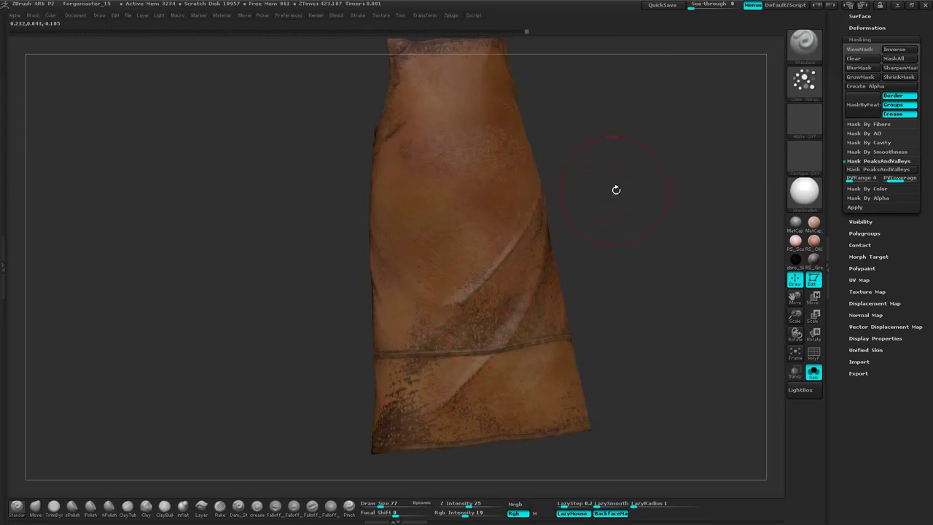
{"action": "left_click_drag", "start_coordinate": [616, 190], "coordinate": [706, 105]}
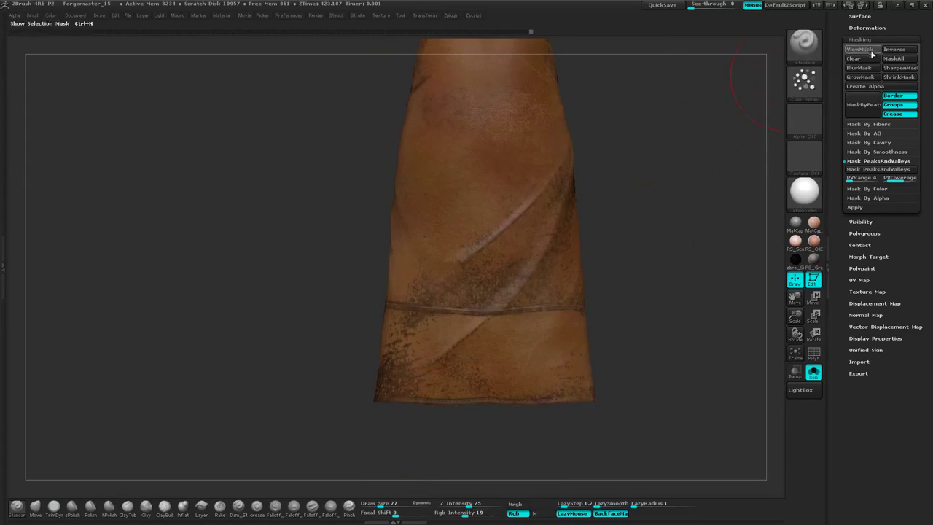
Set the Smooth brush's RGB intensity to 35.
{"action": "left_click_drag", "start_coordinate": [611, 215], "coordinate": [638, 198]}
{"action": "key", "text": "space"}
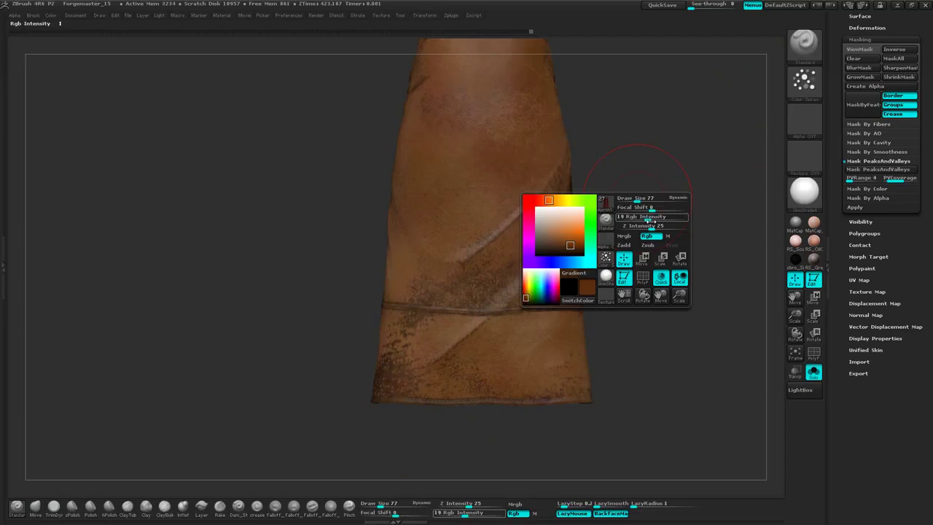
{"action": "key", "text": "shift"}
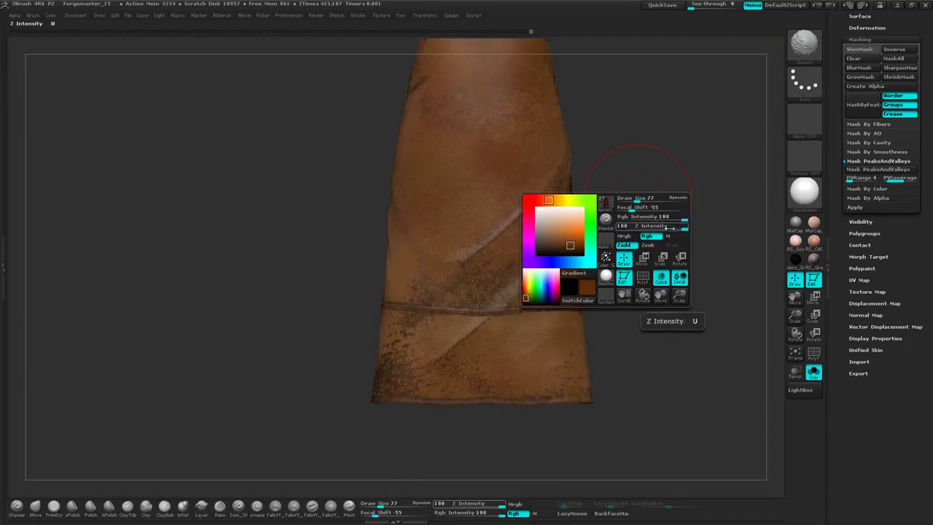
{"action": "left_click_drag", "start_coordinate": [678, 218], "coordinate": [654, 219]}
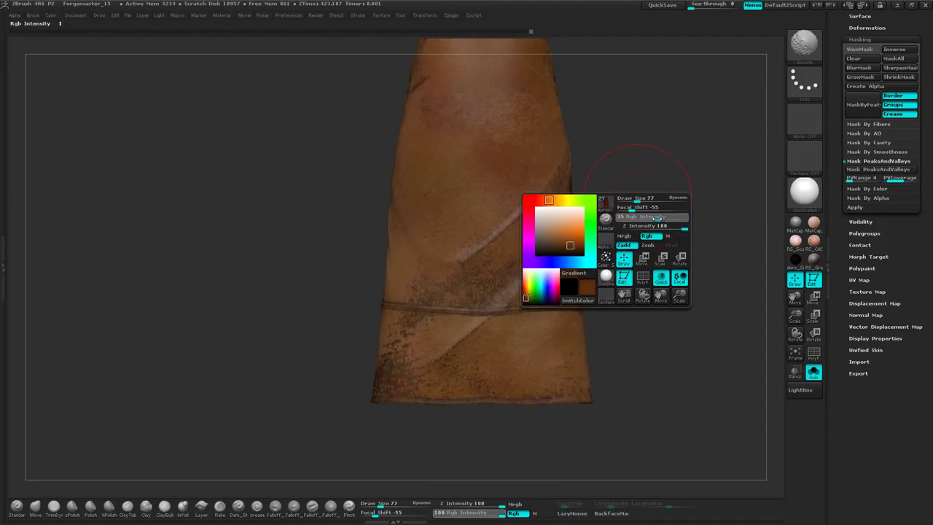
{"action": "key", "text": "Return"}
{"action": "key", "text": "space"}
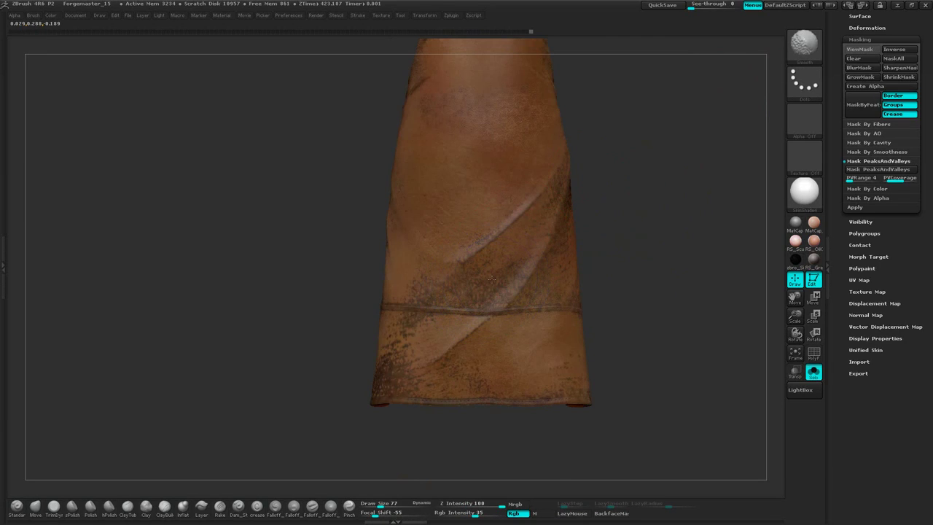
Soften the speckled paint over the apron's side folds, the worn front waist and the lower bib with the Smooth brush.
{"action": "right_click_drag", "start_coordinate": [492, 279], "coordinate": [560, 257]}
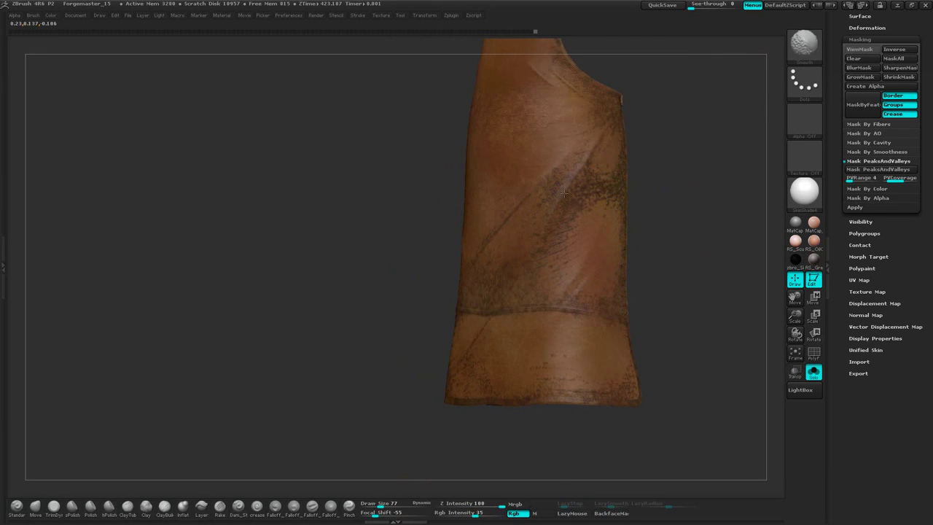
{"action": "right_click_drag", "start_coordinate": [564, 192], "coordinate": [544, 240], "text": "ctrl"}
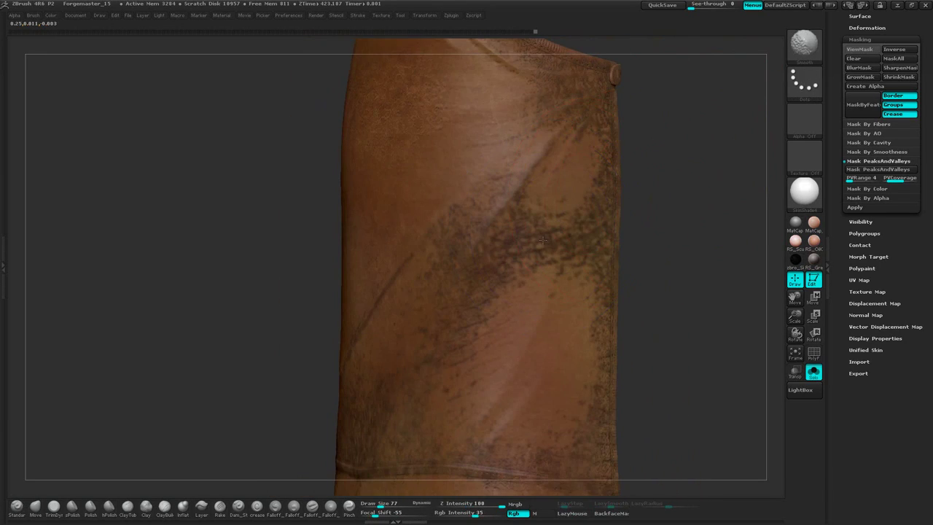
{"action": "mouse_move", "coordinate": [642, 109]}
{"action": "left_mouse_down"}
{"action": "mouse_move", "coordinate": [653, 157]}
{"action": "mouse_move", "coordinate": [438, 183]}
{"action": "left_mouse_up"}
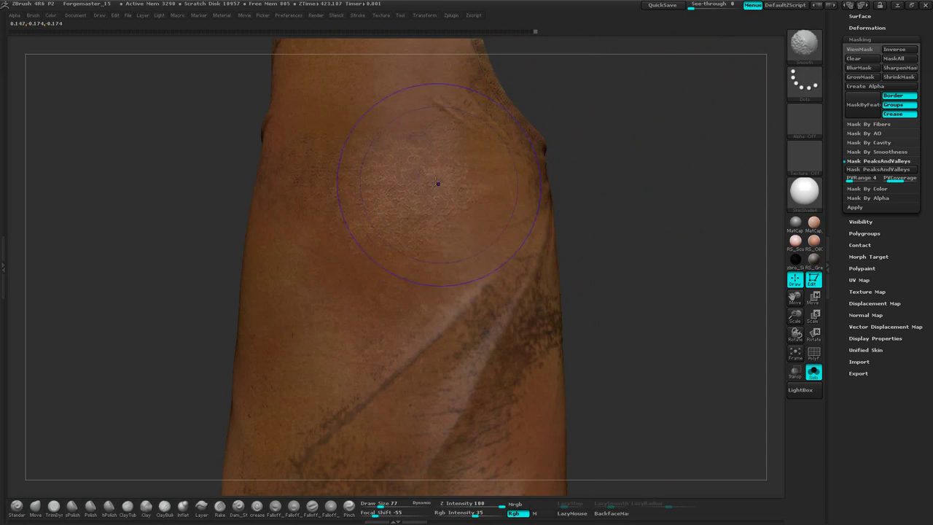
{"action": "left_click_drag", "start_coordinate": [533, 138], "coordinate": [556, 258]}
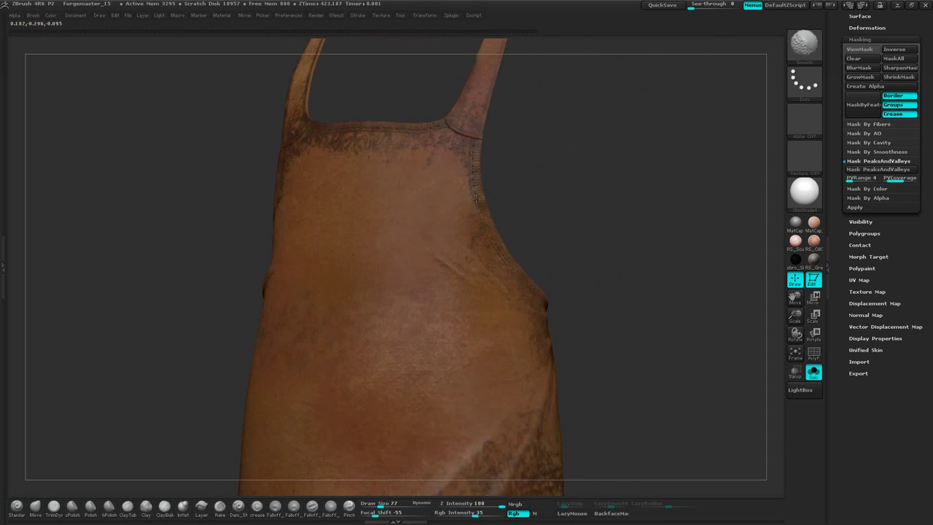
{"action": "mouse_move", "coordinate": [546, 155]}
{"action": "left_mouse_down"}
{"action": "mouse_move", "coordinate": [558, 185]}
{"action": "mouse_move", "coordinate": [550, 237]}
{"action": "mouse_move", "coordinate": [573, 327]}
{"action": "mouse_move", "coordinate": [629, 166]}
{"action": "mouse_move", "coordinate": [652, 162]}
{"action": "mouse_move", "coordinate": [651, 144]}
{"action": "mouse_move", "coordinate": [567, 160]}
{"action": "mouse_move", "coordinate": [599, 269]}
{"action": "mouse_move", "coordinate": [594, 219]}
{"action": "mouse_move", "coordinate": [605, 177]}
{"action": "mouse_move", "coordinate": [625, 197]}
{"action": "left_mouse_up"}
Smooth the speckled paint around the back strap, the rear flaps and the apron's side panel.
{"action": "left_click_drag", "start_coordinate": [506, 237], "coordinate": [601, 225]}
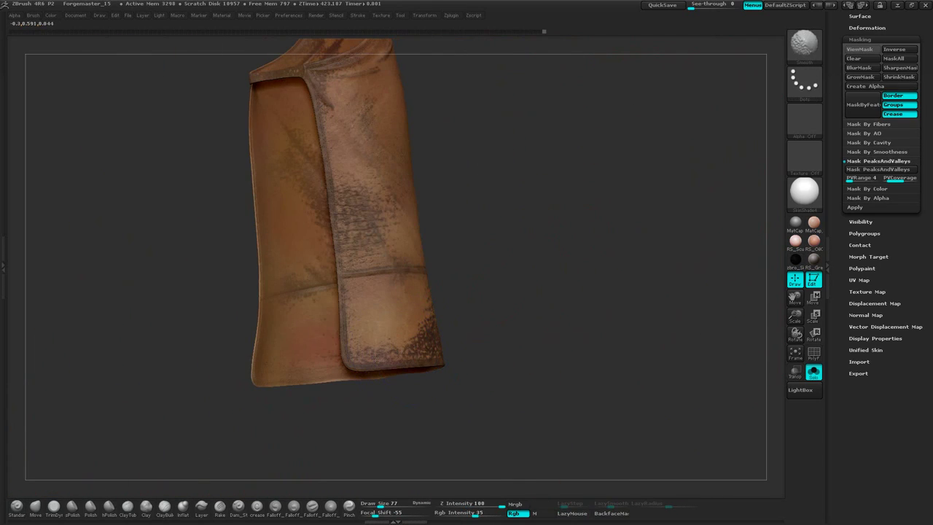
{"action": "left_click_drag", "start_coordinate": [473, 184], "coordinate": [493, 281], "text": "alt"}
{"action": "mouse_move", "coordinate": [506, 223]}
{"action": "left_mouse_down", "text": "alt"}
{"action": "mouse_move", "coordinate": [513, 280]}
{"action": "mouse_move", "coordinate": [548, 354]}
{"action": "mouse_move", "coordinate": [247, 270]}
{"action": "left_mouse_up", "text": "alt"}
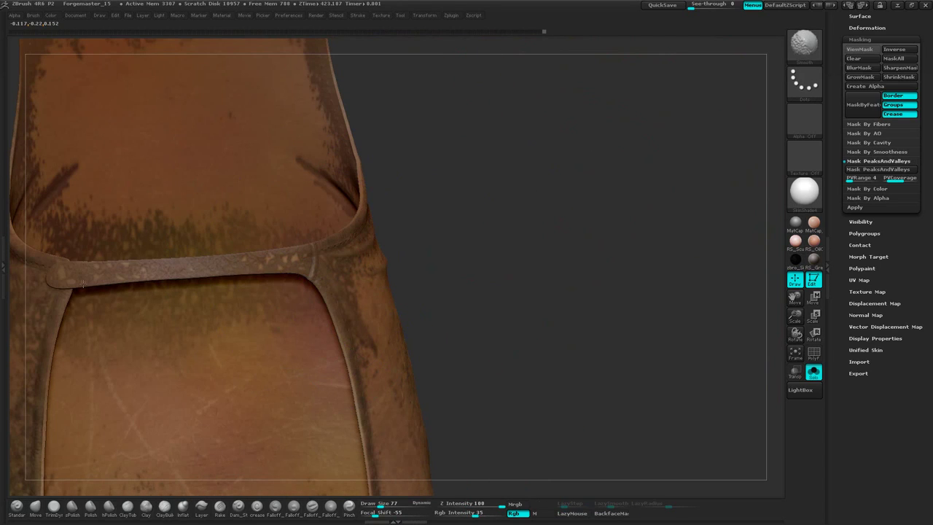
{"action": "left_click_drag", "start_coordinate": [542, 177], "coordinate": [271, 265]}
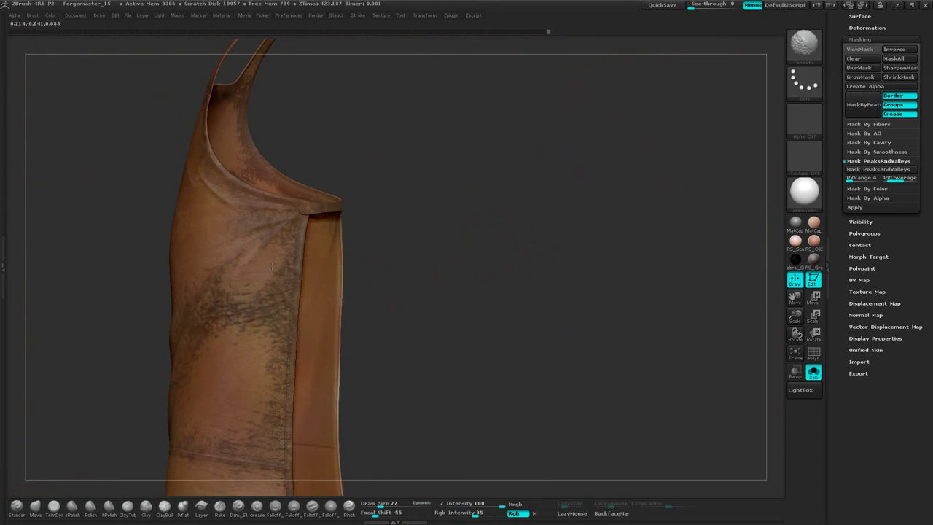
{"action": "mouse_move", "coordinate": [370, 171]}
{"action": "left_mouse_down", "text": "shift"}
{"action": "mouse_move", "coordinate": [463, 152]}
{"action": "mouse_move", "coordinate": [604, 244]}
{"action": "mouse_move", "coordinate": [453, 233]}
{"action": "left_mouse_up", "text": "shift"}
{"action": "left_click_drag", "start_coordinate": [583, 248], "coordinate": [744, 181], "text": "alt"}
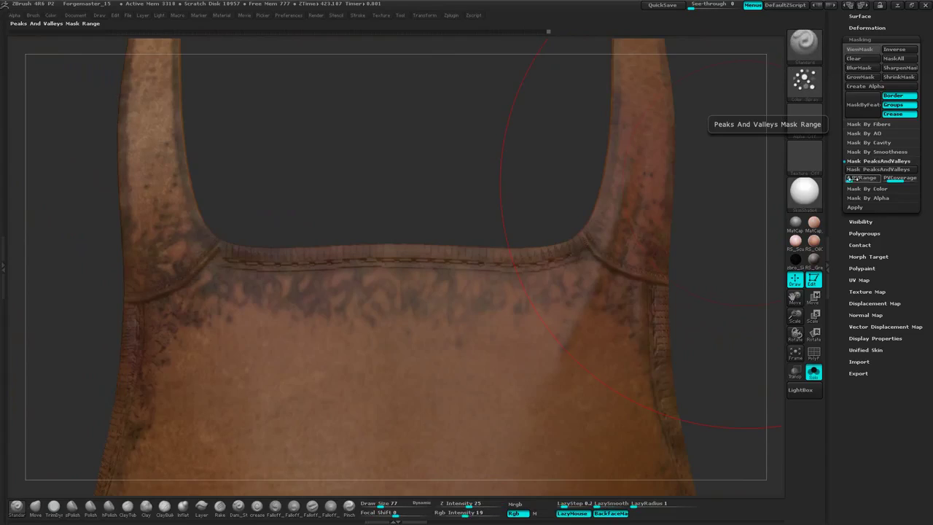
Try Peaks and Valleys masks on the apron with range values of 23 and 1.
{"action": "key", "text": "ctrl"}
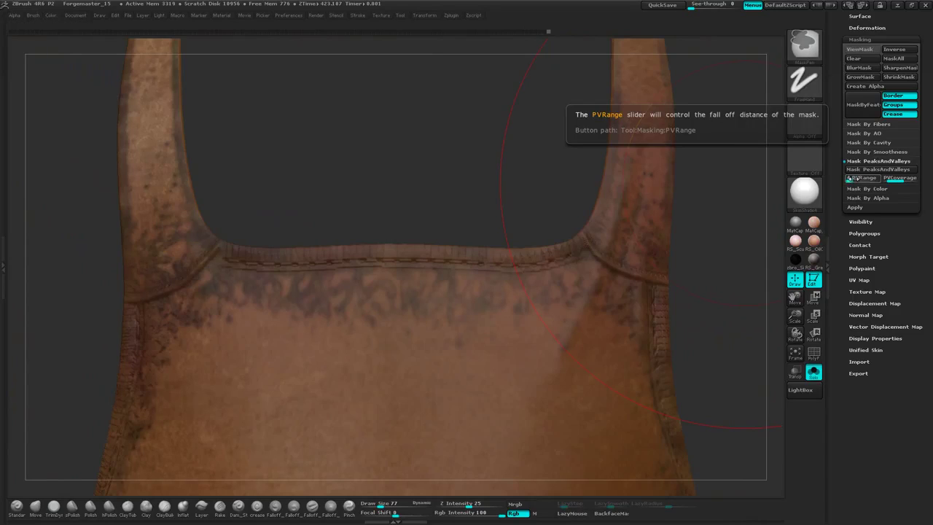
{"action": "left_click_drag", "start_coordinate": [850, 178], "coordinate": [858, 179]}
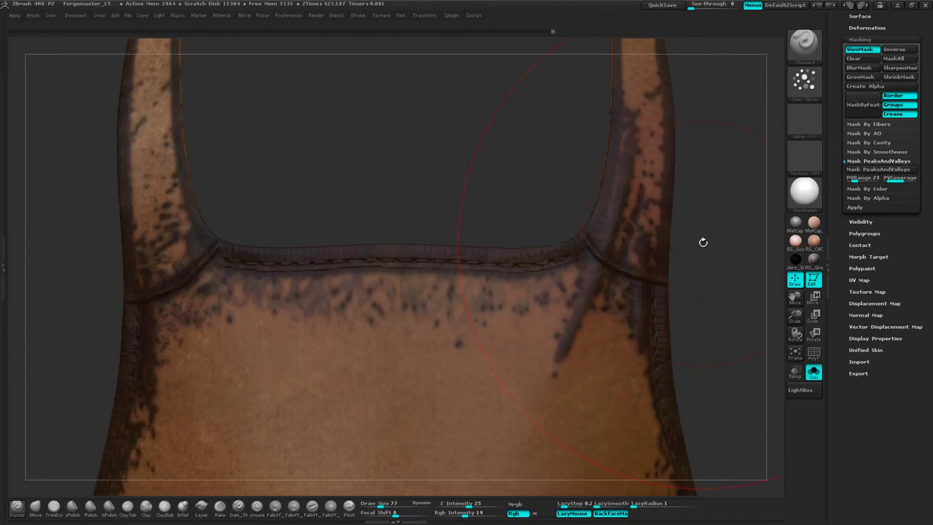
{"action": "left_click", "coordinate": [851, 179]}
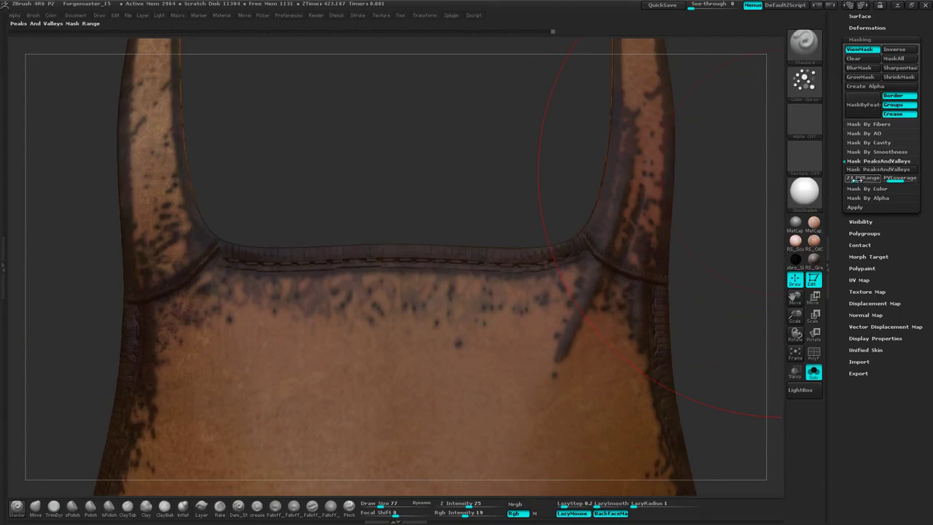
{"action": "left_click_drag", "start_coordinate": [851, 179], "coordinate": [845, 181]}
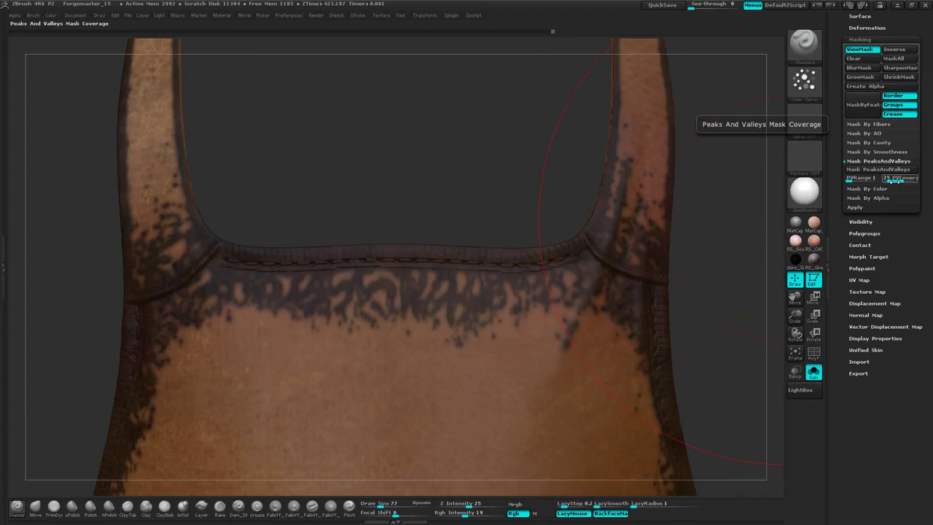
{"action": "key", "text": "ctrl"}
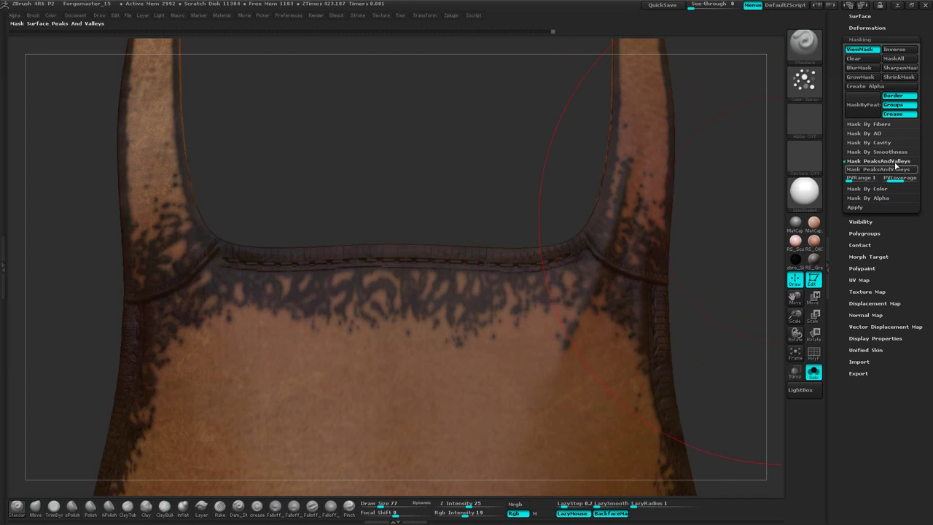
Mask the apron by cavity to protect the recessed seam, hem and stitching details.
{"action": "left_click", "coordinate": [884, 143]}
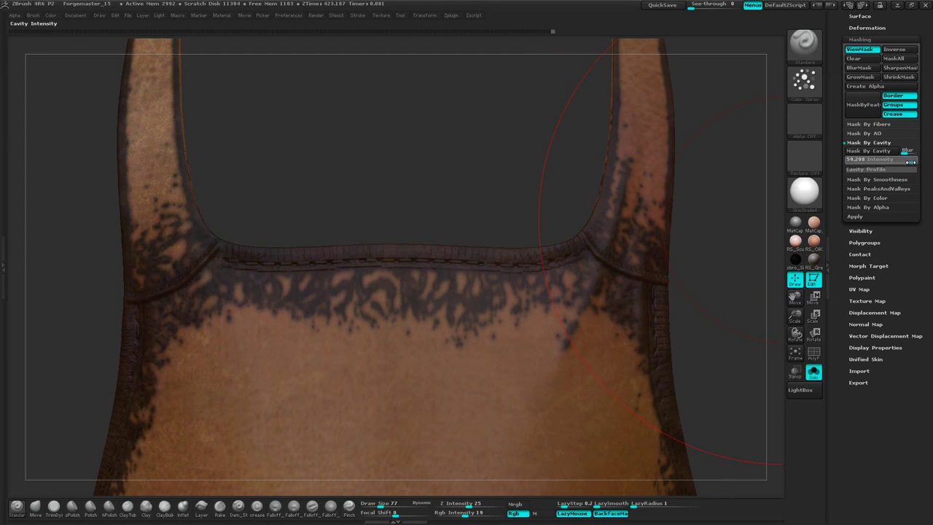
{"action": "left_click", "coordinate": [869, 150]}
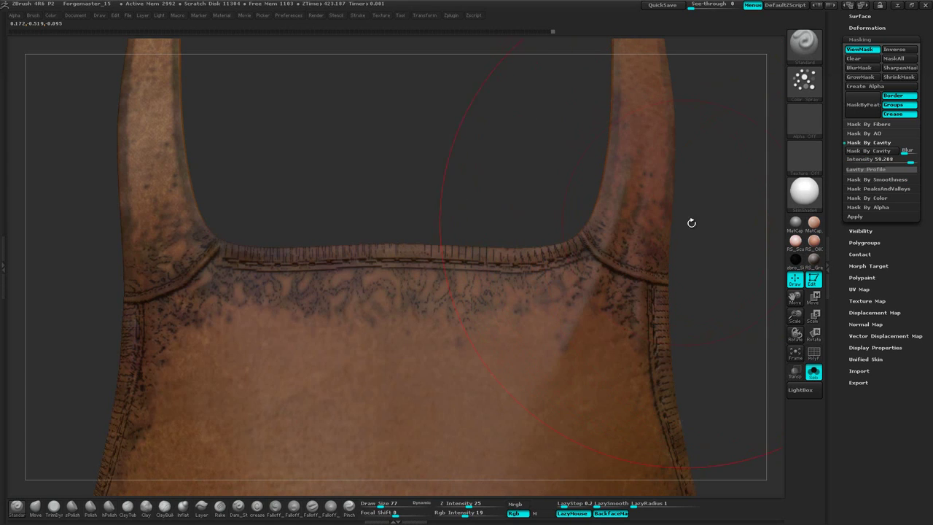
{"action": "mouse_move", "coordinate": [709, 228]}
{"action": "left_mouse_down", "text": "alt"}
{"action": "mouse_move", "coordinate": [590, 38]}
{"action": "mouse_move", "coordinate": [646, 219]}
{"action": "mouse_move", "coordinate": [614, 169]}
{"action": "mouse_move", "coordinate": [603, 170]}
{"action": "left_mouse_up", "text": "alt"}
Reduce the Standard brush's draw size to 3 and switch its stroke from Color Spray to Dots.
{"action": "key", "text": "space"}
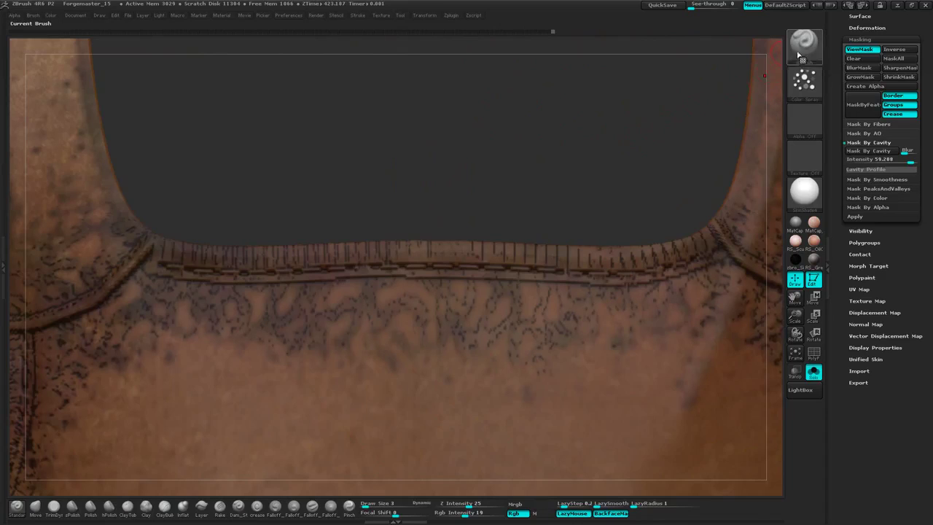
{"action": "left_click", "coordinate": [807, 86]}
{"action": "left_click", "coordinate": [563, 93]}
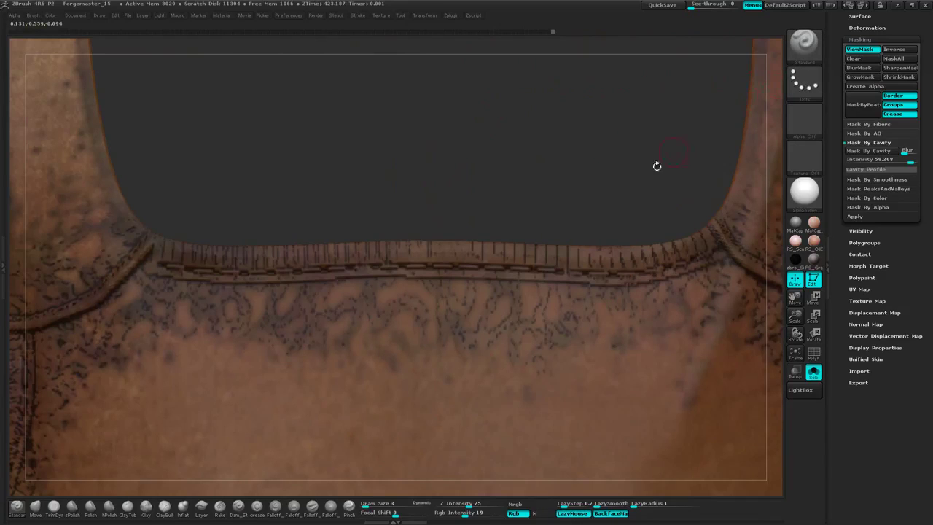
{"action": "key", "text": "shift+d"}
{"action": "mouse_move", "coordinate": [569, 164]}
{"action": "left_mouse_down"}
{"action": "mouse_move", "coordinate": [483, 162]}
{"action": "mouse_move", "coordinate": [491, 152]}
{"action": "left_mouse_up"}
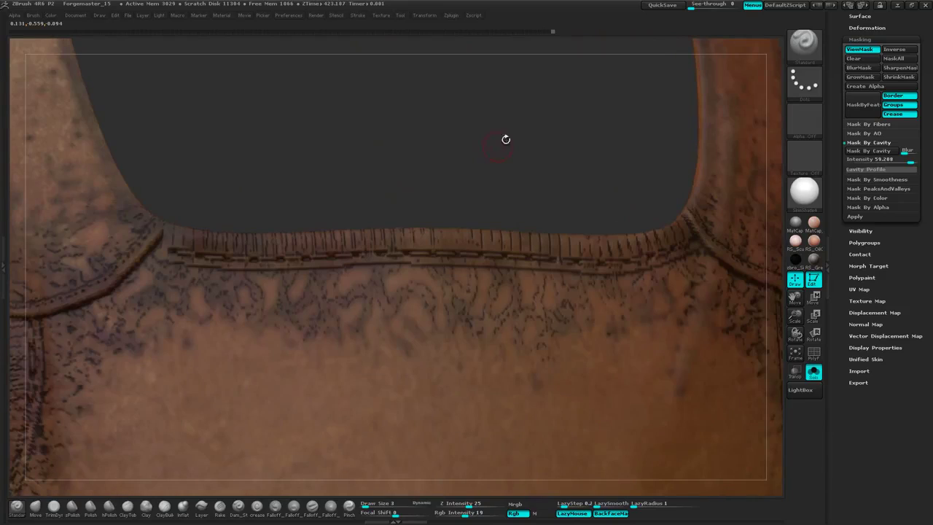
{"action": "left_click", "coordinate": [804, 87]}
{"action": "left_click_drag", "start_coordinate": [496, 172], "coordinate": [523, 174]}
Pick a lighter desaturated brown, paint along the stitching at the bib's upper edge, and clear the cavity mask.
{"action": "key", "text": "space"}
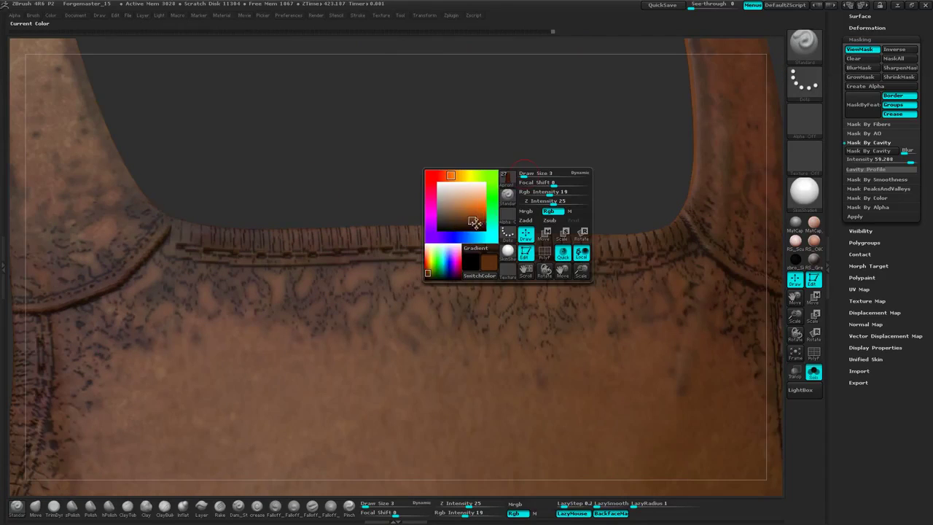
{"action": "left_click", "coordinate": [445, 213]}
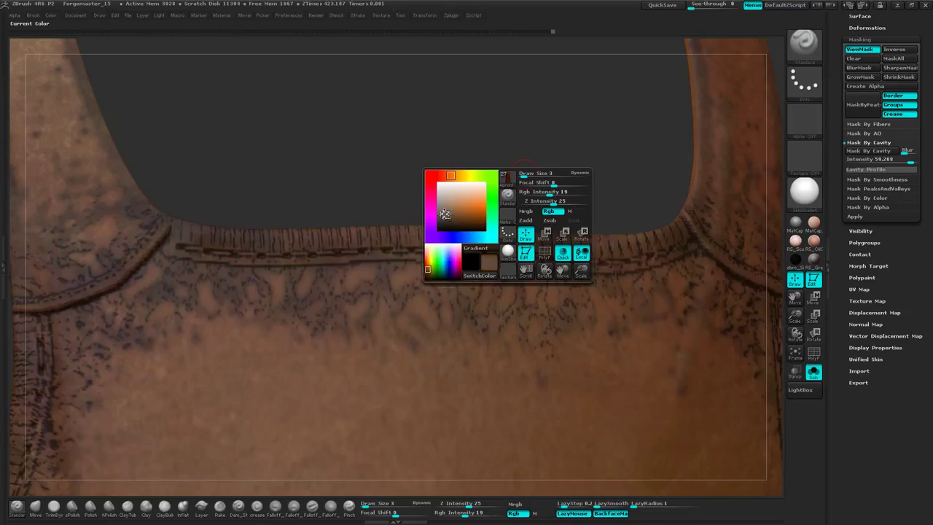
{"action": "left_click_drag", "start_coordinate": [445, 214], "coordinate": [445, 202]}
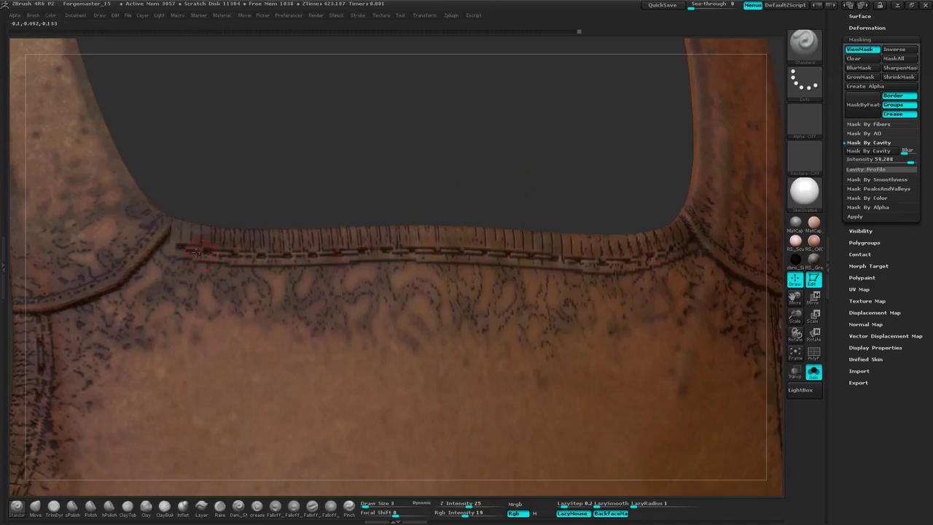
{"action": "left_click_drag", "start_coordinate": [430, 150], "coordinate": [395, 128], "text": "alt"}
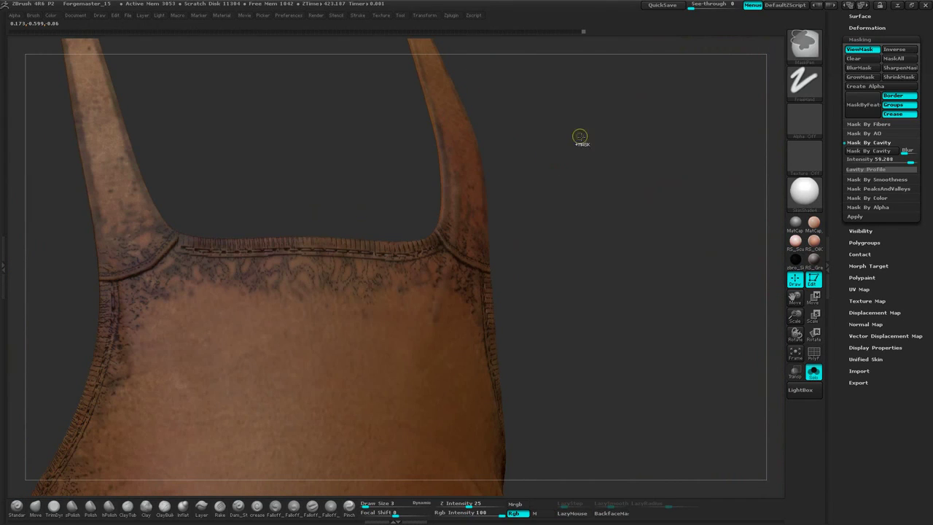
{"action": "left_click_drag", "start_coordinate": [581, 136], "coordinate": [582, 223], "text": "ctrl"}
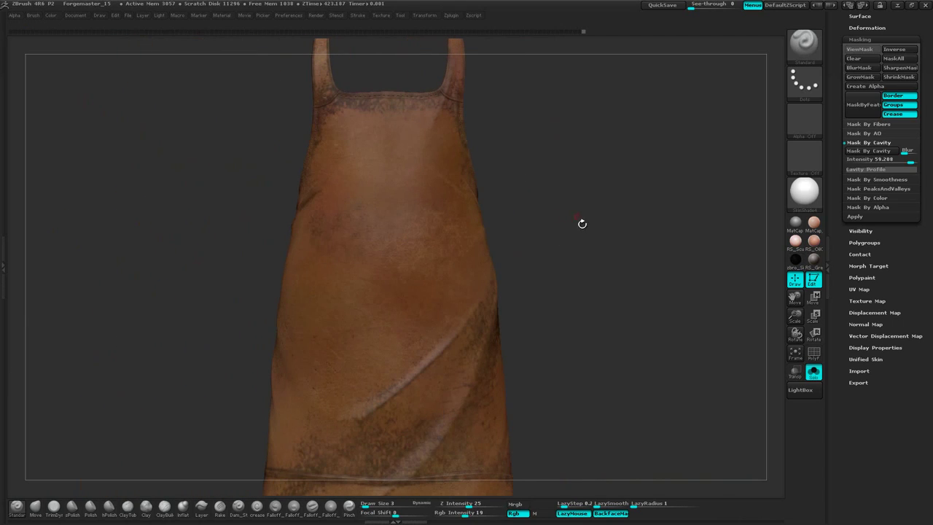
Show the whole character again, select the body subtool and raise its subdivision level.
{"action": "left_click", "coordinate": [814, 372]}
{"action": "left_click_drag", "start_coordinate": [574, 350], "coordinate": [632, 172], "text": "alt"}
{"action": "left_click", "coordinate": [529, 179], "text": "alt"}
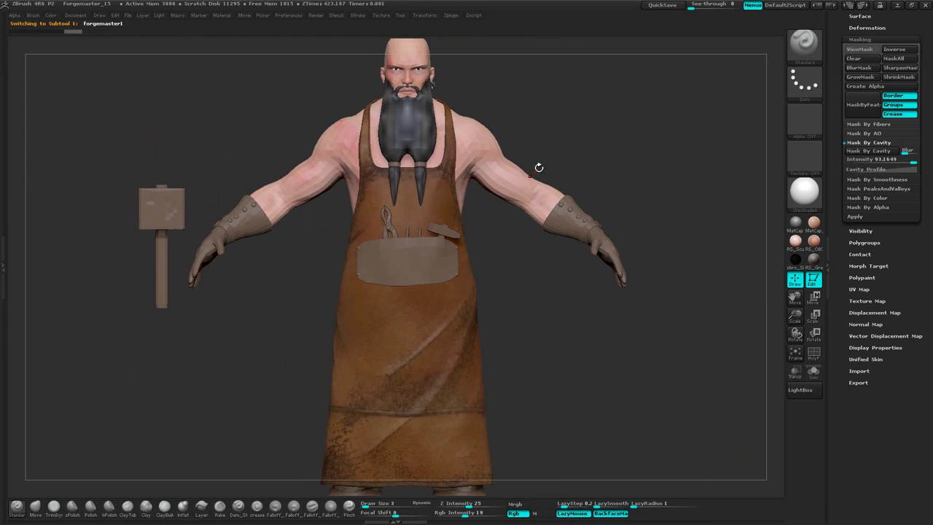
{"action": "right_click", "coordinate": [634, 136]}
{"action": "right_click", "coordinate": [657, 119]}
{"action": "left_click", "coordinate": [691, 86]}
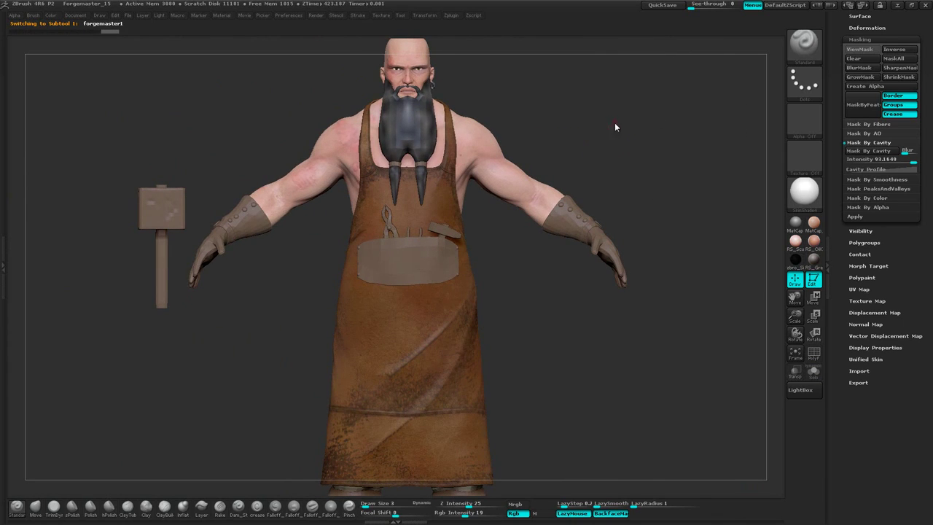
Select the clasp on the apron's back strap and isolate it.
{"action": "left_click_drag", "start_coordinate": [573, 157], "coordinate": [135, 312]}
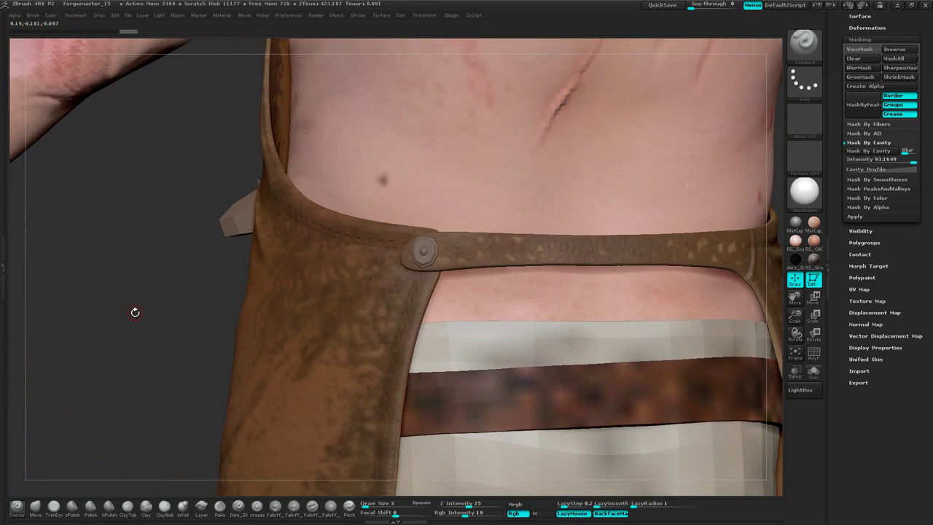
{"action": "left_click", "coordinate": [426, 252], "text": "alt"}
{"action": "left_click_drag", "start_coordinate": [197, 303], "coordinate": [179, 309], "text": "alt"}
{"action": "left_click", "coordinate": [815, 372]}
{"action": "left_click_drag", "start_coordinate": [559, 215], "coordinate": [579, 233]}
Raise the clasp's subdivision level step by step until its outline is smooth.
{"action": "right_click", "coordinate": [579, 228]}
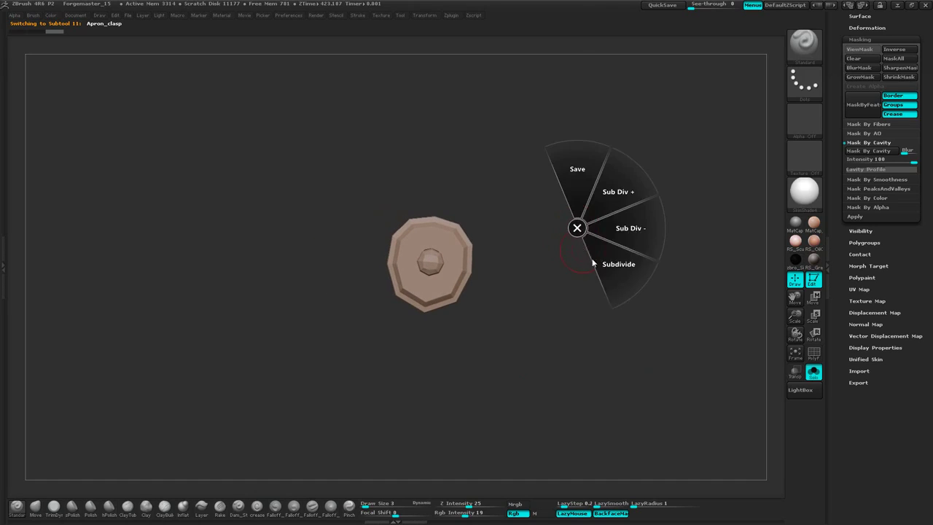
{"action": "left_click", "coordinate": [616, 198]}
{"action": "right_click", "coordinate": [612, 215]}
{"action": "left_click", "coordinate": [637, 188]}
{"action": "right_click", "coordinate": [625, 218]}
{"action": "left_click", "coordinate": [652, 188]}
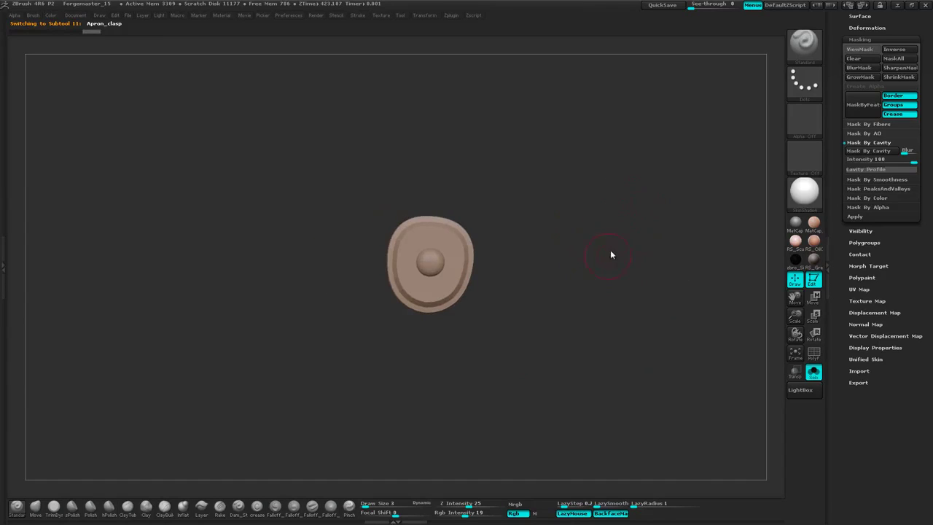
{"action": "right_click", "coordinate": [624, 199]}
{"action": "left_click", "coordinate": [662, 178]}
Switch the clasp's preview material to the RS antique bronze MatCap.
{"action": "left_click_drag", "start_coordinate": [557, 183], "coordinate": [549, 210], "text": "alt"}
{"action": "left_click", "coordinate": [805, 191]}
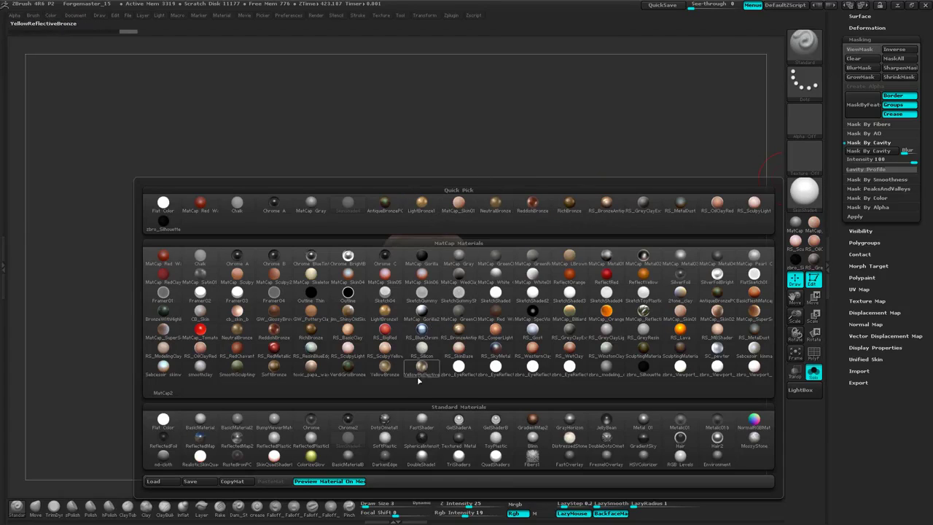
{"action": "left_click", "coordinate": [460, 348]}
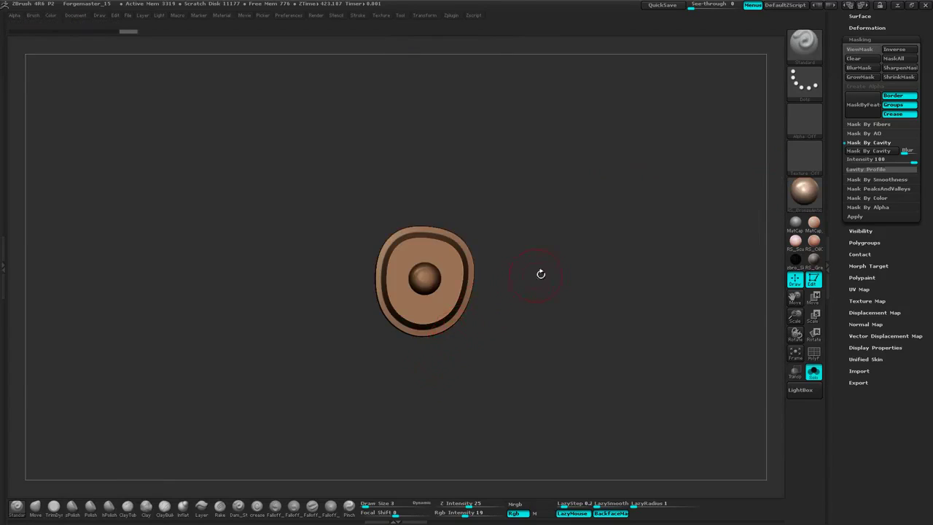
{"action": "left_click_drag", "start_coordinate": [541, 273], "coordinate": [568, 277]}
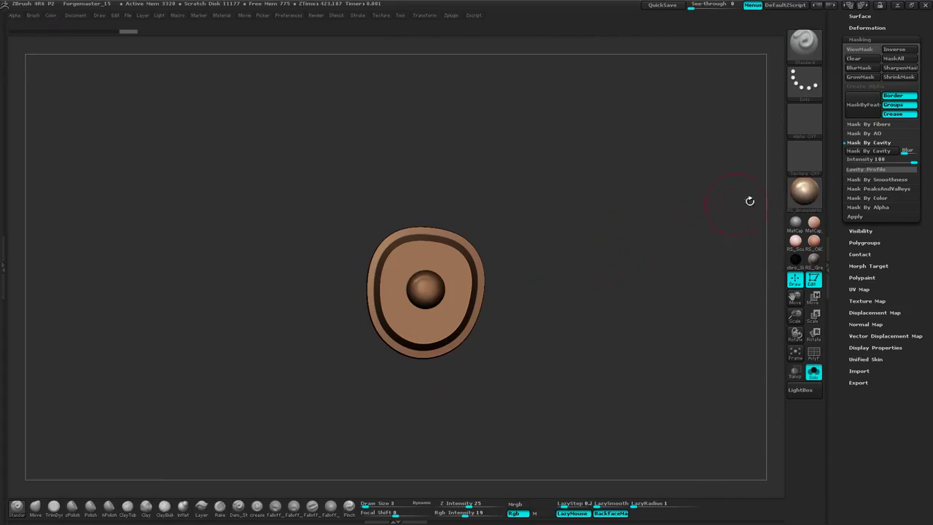
Try the RS_SkyMetal material on the clasp and set the active paint colour to white.
{"action": "left_click", "coordinate": [804, 191]}
{"action": "left_click", "coordinate": [536, 324]}
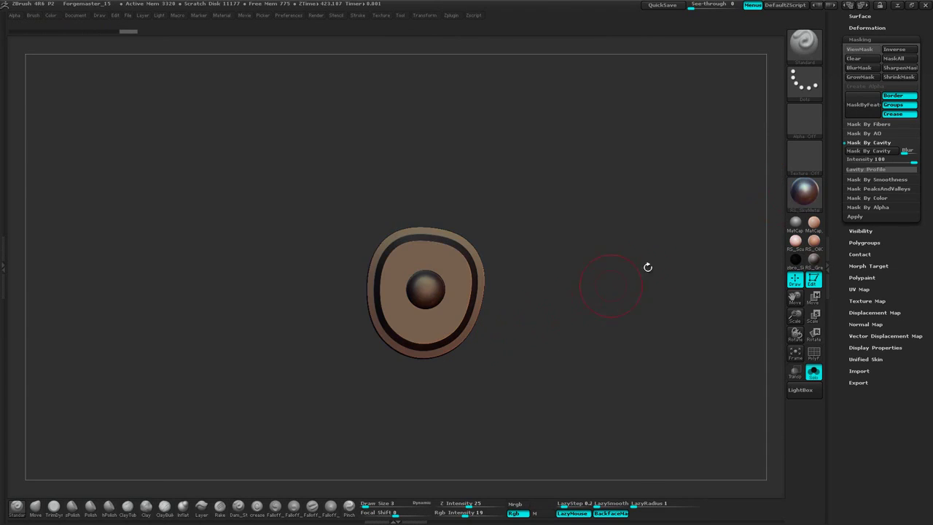
{"action": "left_click", "coordinate": [796, 210]}
{"action": "left_click", "coordinate": [802, 198]}
{"action": "right_click", "coordinate": [622, 172]}
{"action": "left_click", "coordinate": [541, 188]}
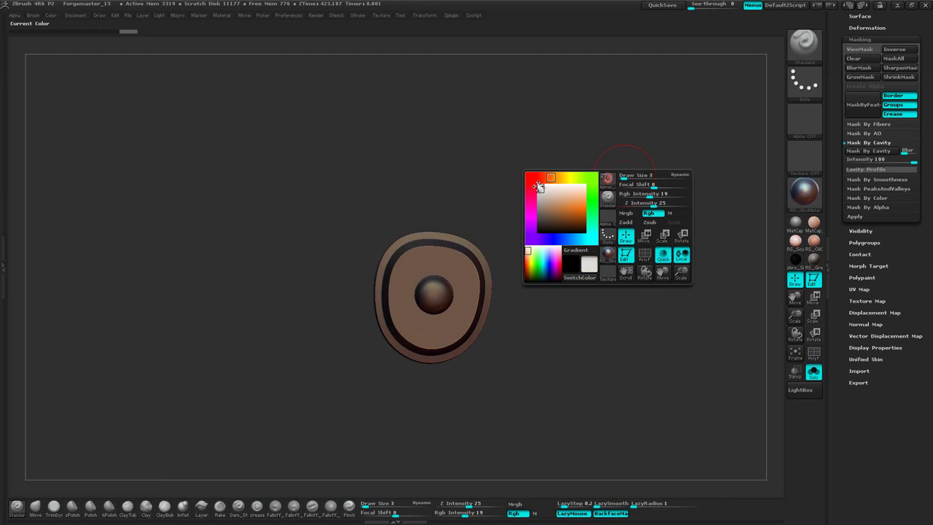
Try the SC_pewter and YellowBronze materials on the clasp.
{"action": "left_click", "coordinate": [802, 193]}
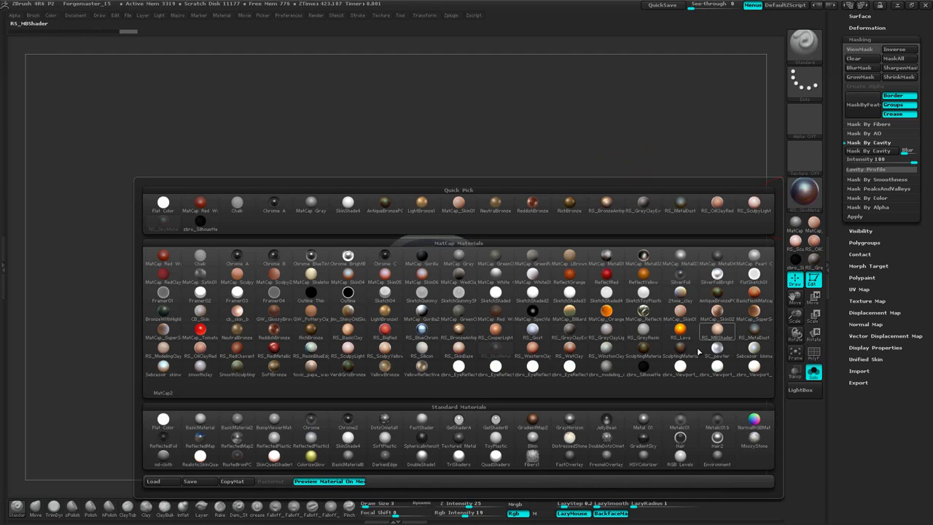
{"action": "left_click", "coordinate": [716, 362]}
{"action": "mouse_move", "coordinate": [604, 290]}
{"action": "left_mouse_down"}
{"action": "mouse_move", "coordinate": [603, 271]}
{"action": "mouse_move", "coordinate": [617, 282]}
{"action": "left_mouse_up"}
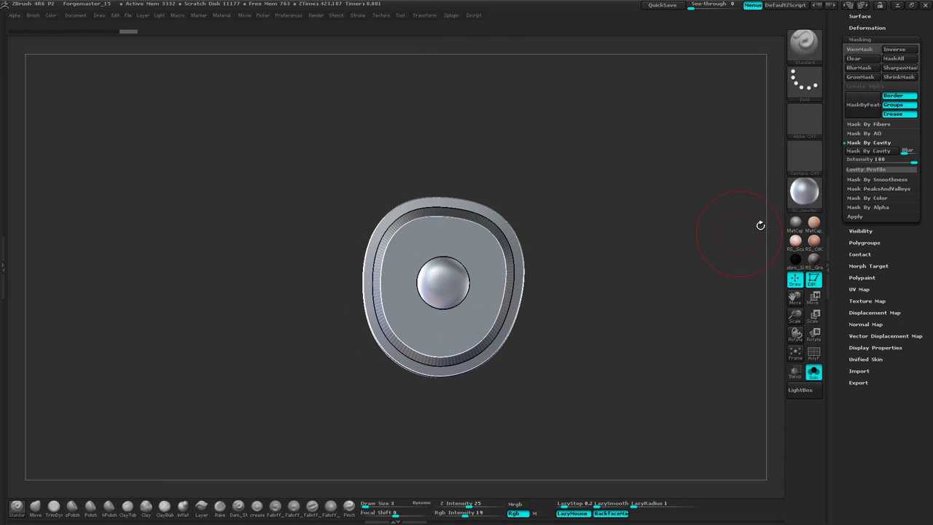
{"action": "left_click", "coordinate": [804, 192]}
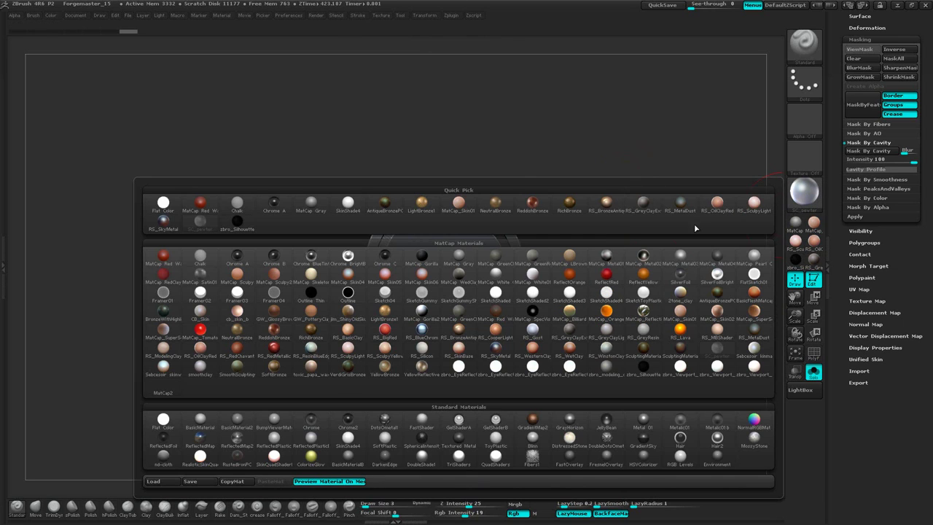
{"action": "left_click", "coordinate": [424, 370]}
{"action": "left_click_drag", "start_coordinate": [748, 230], "coordinate": [660, 249]}
Switch the clasp's preview material to RichBronze.
{"action": "left_click", "coordinate": [804, 193]}
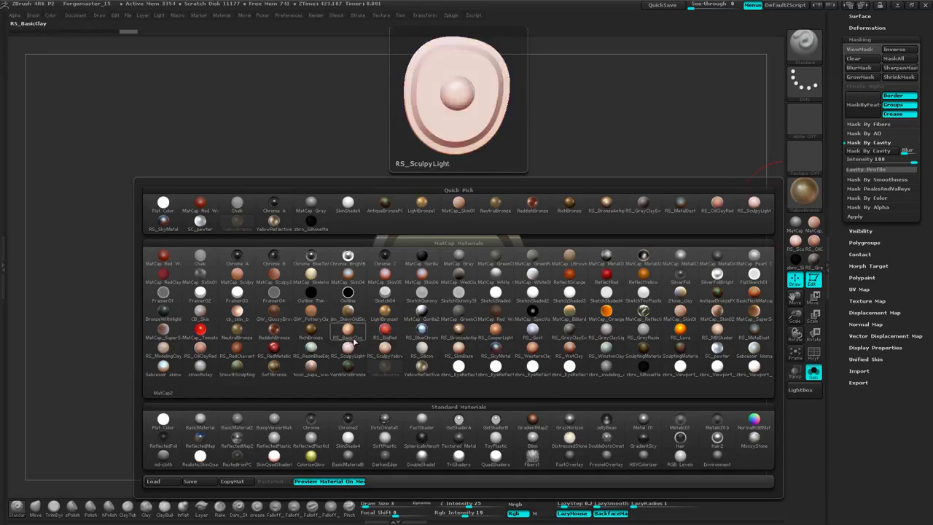
{"action": "left_click", "coordinate": [310, 330]}
{"action": "left_click_drag", "start_coordinate": [617, 234], "coordinate": [620, 212]}
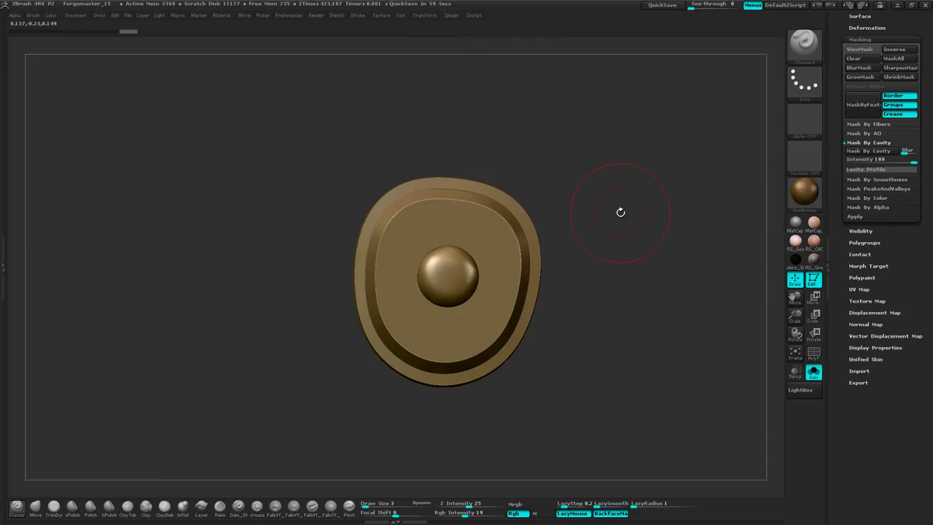
Send the clasp's front view to Photoshop through ZAppLink with polygon colorize enabled.
{"action": "left_click", "coordinate": [77, 16]}
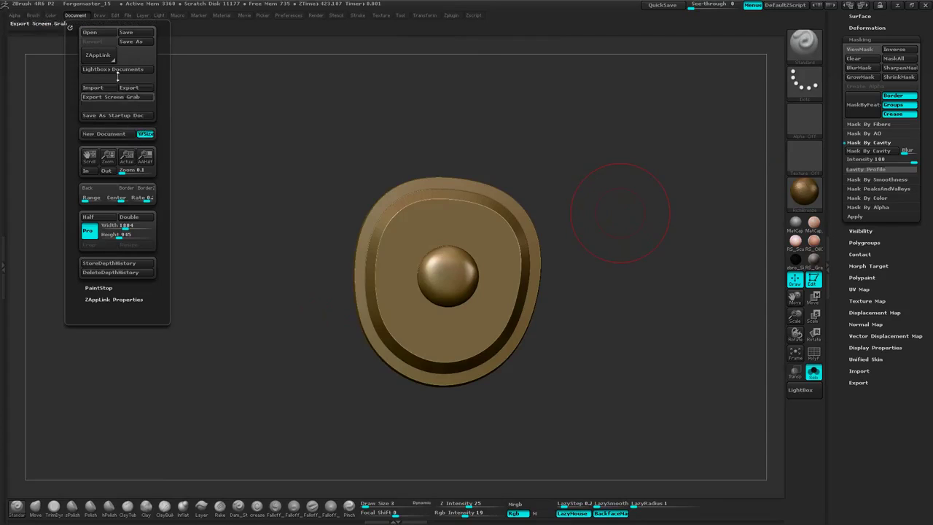
{"action": "left_click", "coordinate": [102, 55]}
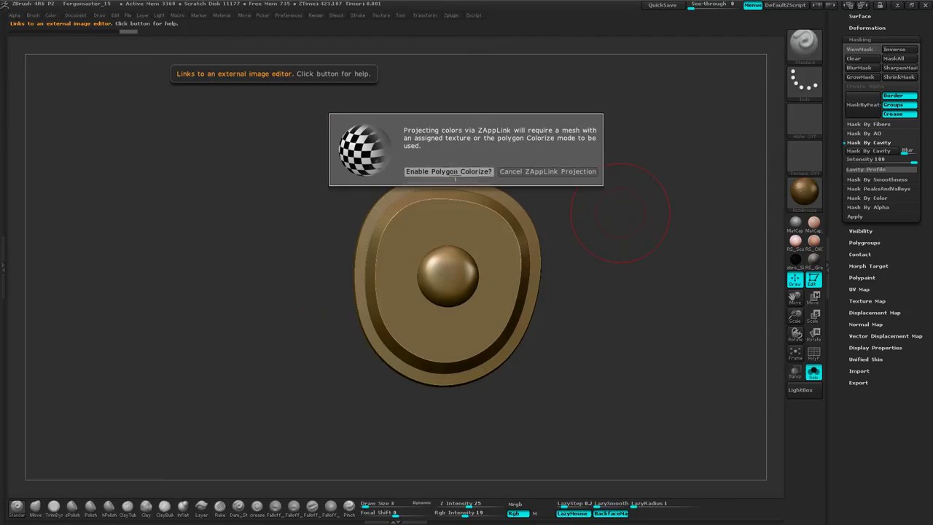
{"action": "left_click", "coordinate": [452, 174]}
{"action": "left_click", "coordinate": [436, 185]}
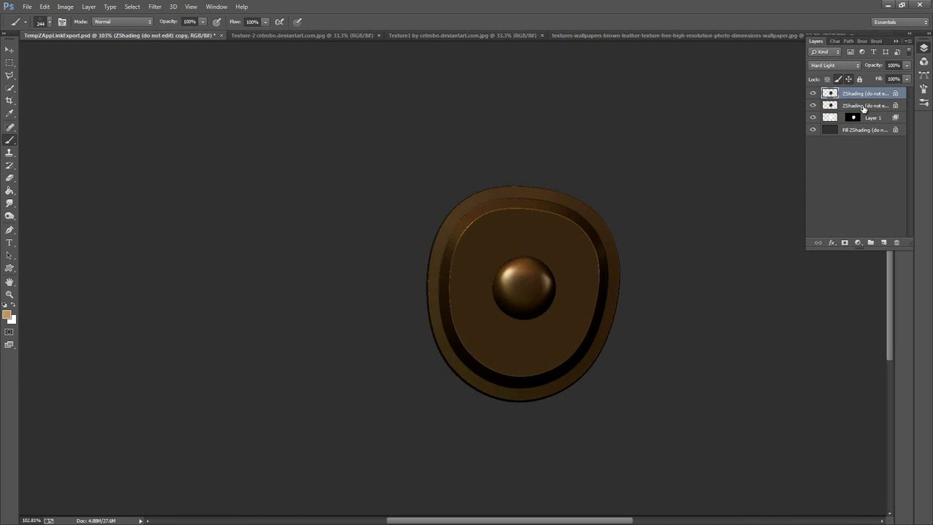
Merge the ZShading layer beneath its copy down into Layer 1, preserving the layer mask, and save the file.
{"action": "left_click", "coordinate": [867, 106]}
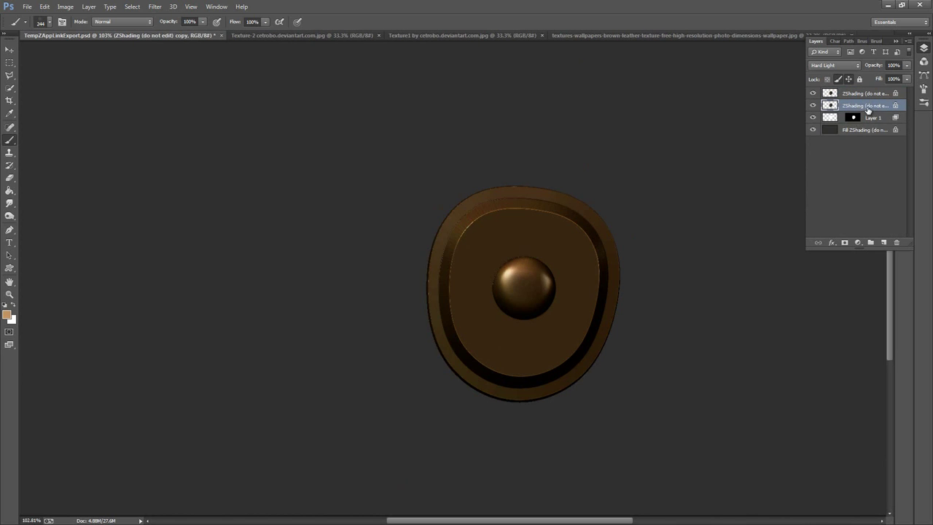
{"action": "right_click", "coordinate": [868, 108]}
{"action": "left_click", "coordinate": [827, 363]}
{"action": "left_click", "coordinate": [475, 206]}
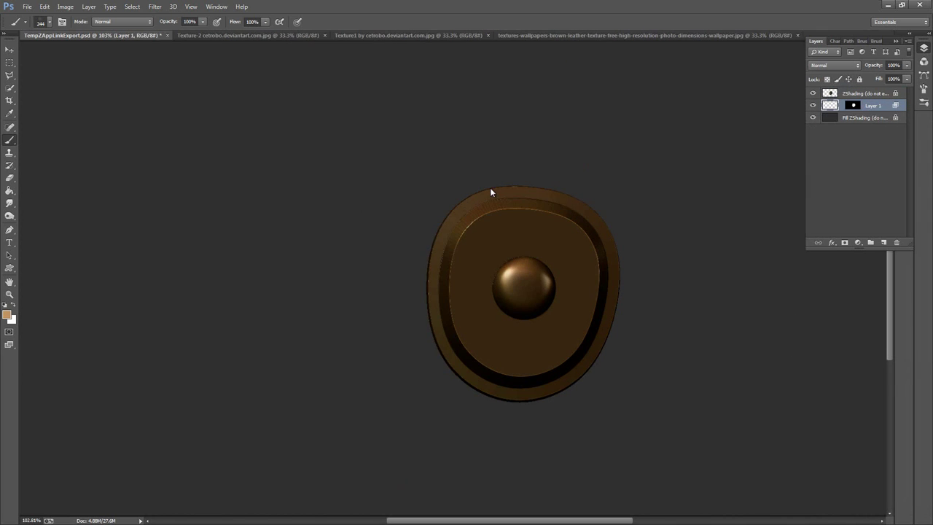
{"action": "left_click", "coordinate": [27, 7]}
{"action": "left_click", "coordinate": [43, 114]}
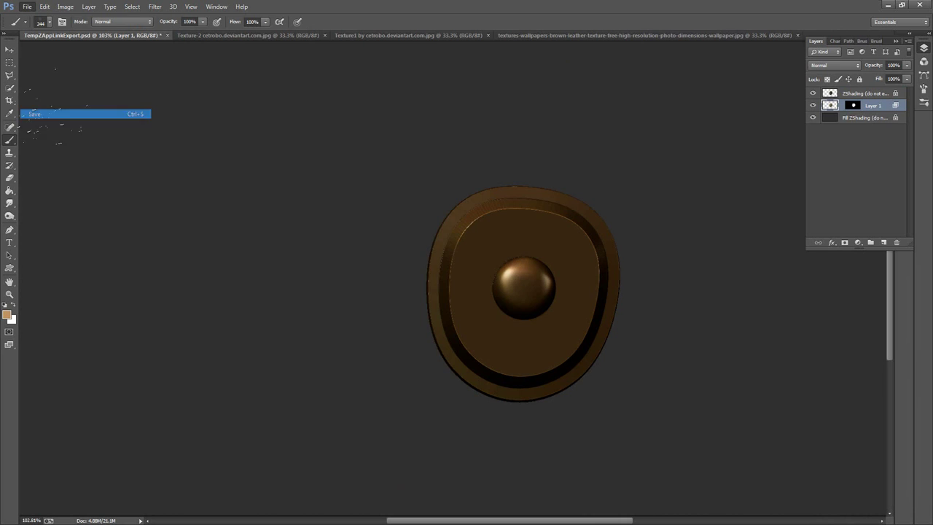
Return to ZBrush and pick up the edited front projection onto the clasp.
{"action": "left_click", "coordinate": [888, 6]}
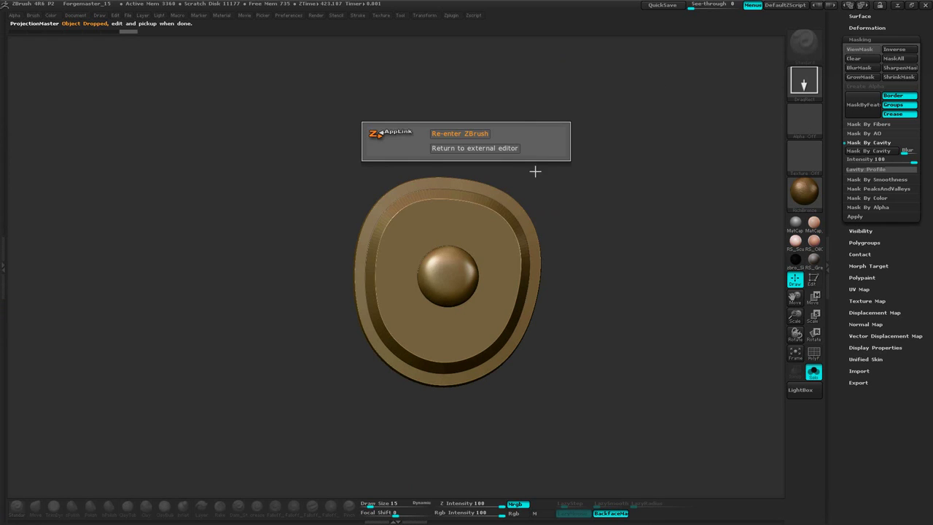
{"action": "left_click", "coordinate": [475, 134]}
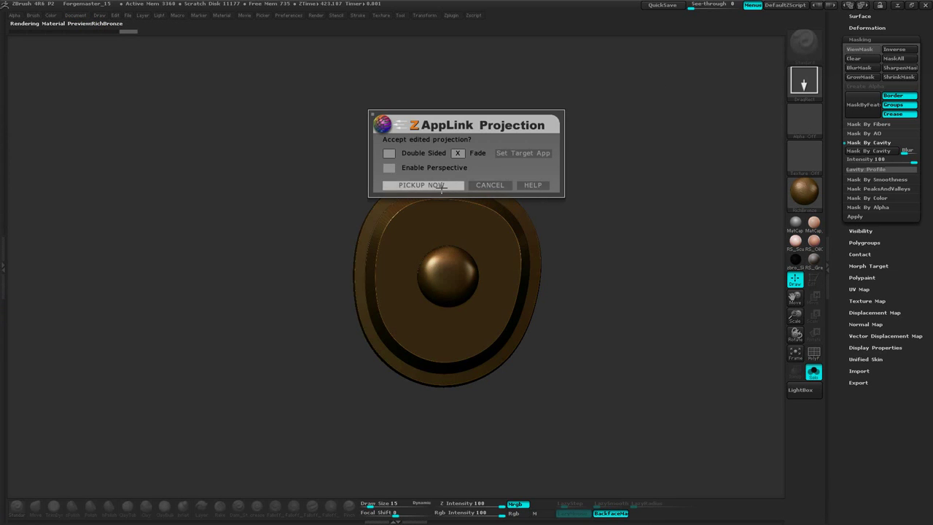
{"action": "left_click", "coordinate": [441, 186]}
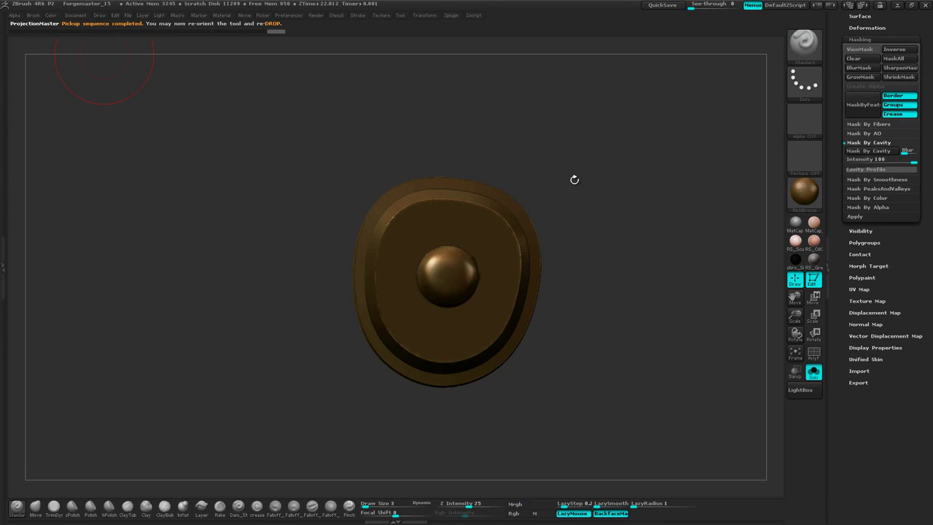
Check the clasp's projected bronze colouring under the SkinShade4 material.
{"action": "left_click_drag", "start_coordinate": [575, 179], "coordinate": [631, 202]}
{"action": "right_click", "coordinate": [631, 202]}
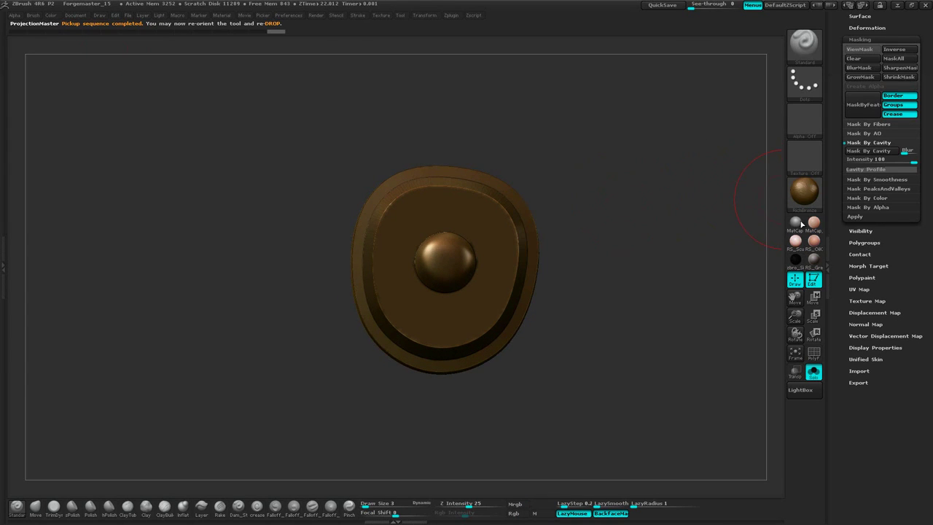
{"action": "right_click_drag", "start_coordinate": [682, 215], "coordinate": [704, 207]}
{"action": "left_click", "coordinate": [805, 194]}
{"action": "left_click", "coordinate": [354, 199]}
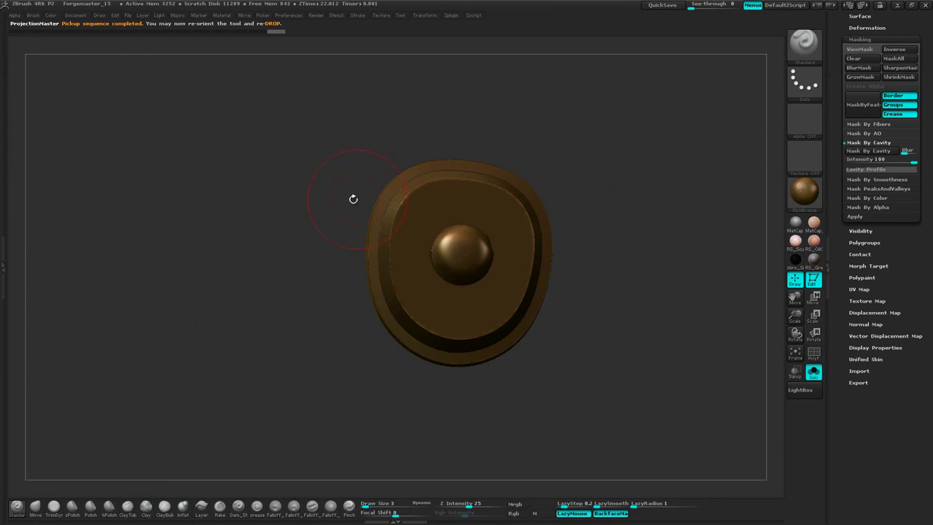
{"action": "left_click", "coordinate": [804, 193]}
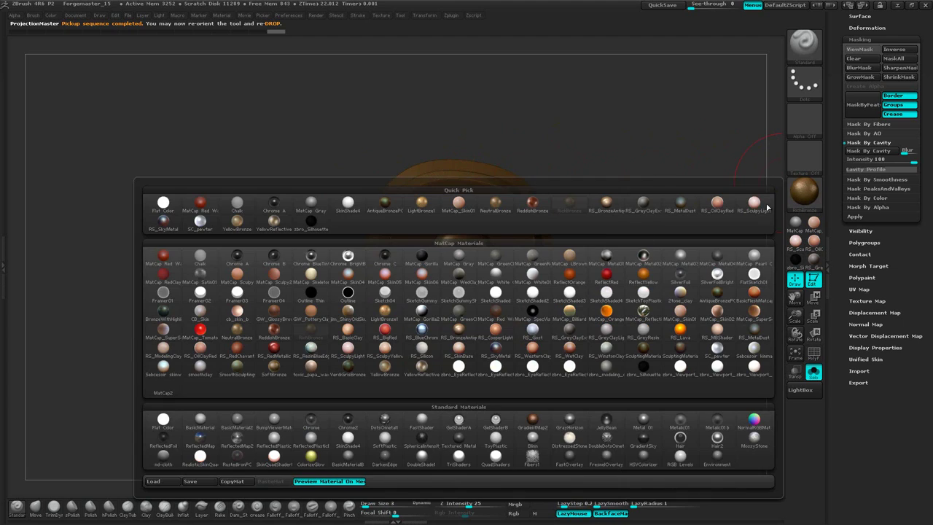
{"action": "left_click", "coordinate": [348, 199]}
{"action": "left_click_drag", "start_coordinate": [460, 146], "coordinate": [600, 150]}
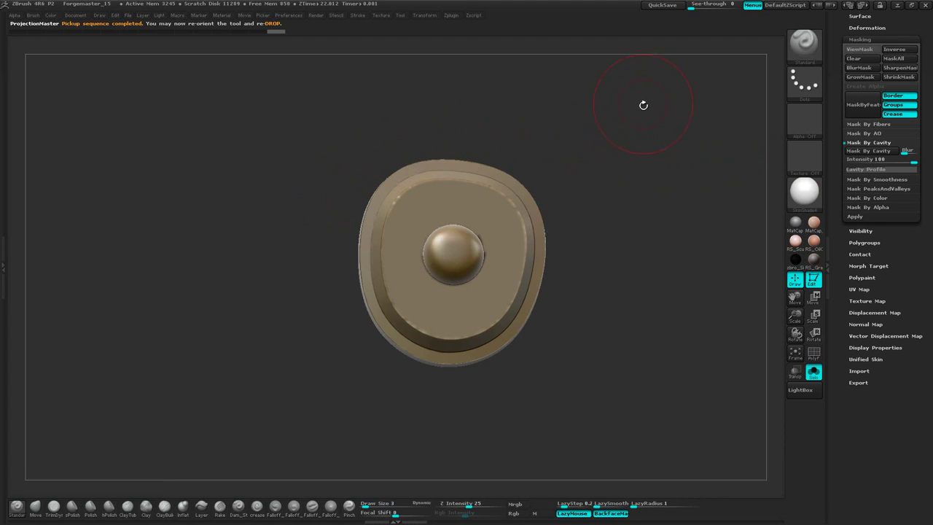
{"action": "left_click_drag", "start_coordinate": [644, 104], "coordinate": [555, 147]}
Restore the RichBronze material and turn the clasp to an edge-on side view.
{"action": "left_click_drag", "start_coordinate": [647, 155], "coordinate": [633, 154]}
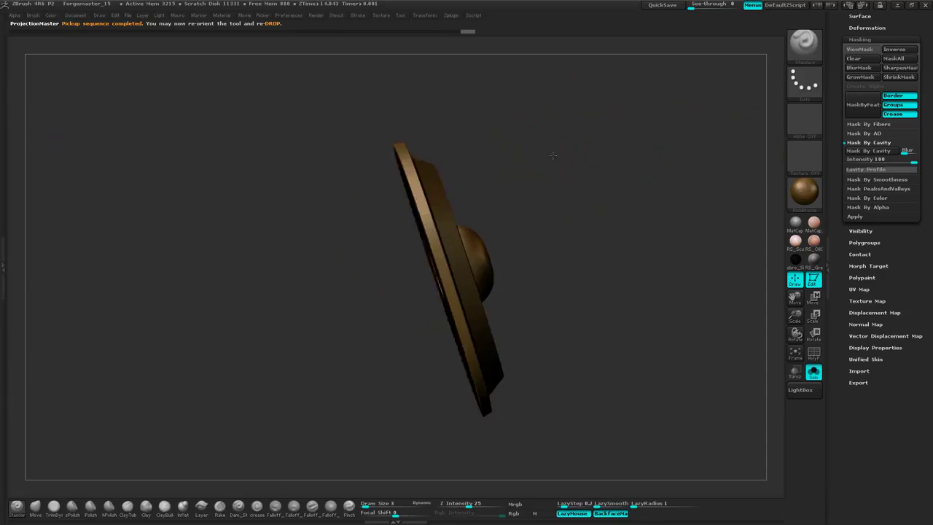
{"action": "left_click_drag", "start_coordinate": [550, 154], "coordinate": [553, 155]}
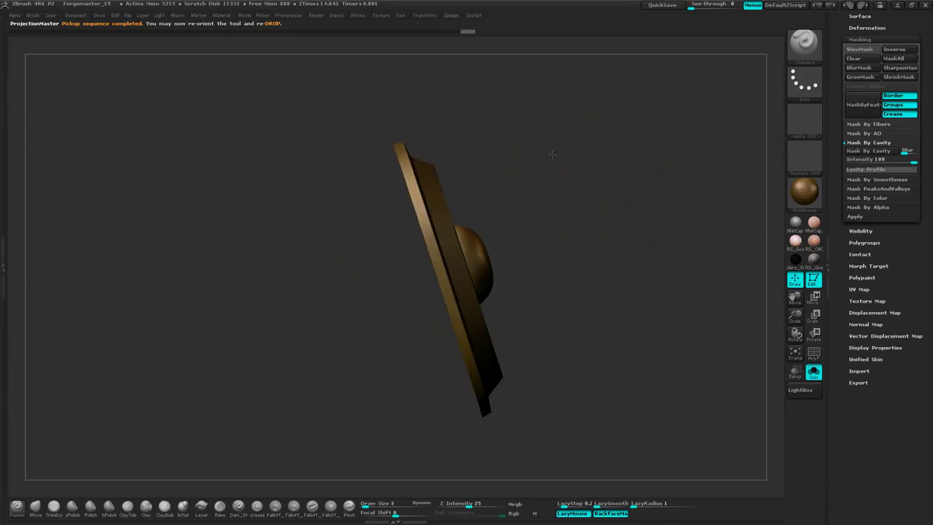
{"action": "left_click", "coordinate": [73, 16]}
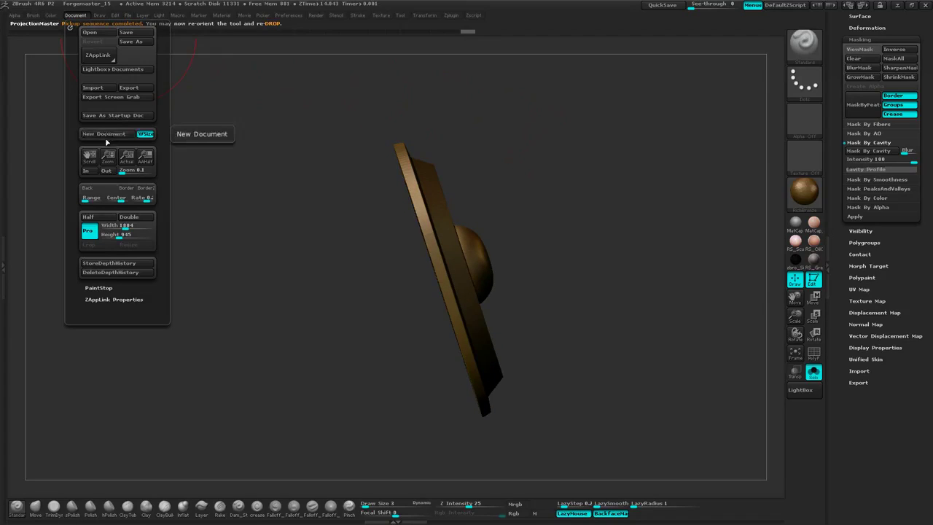
{"action": "left_click", "coordinate": [94, 136]}
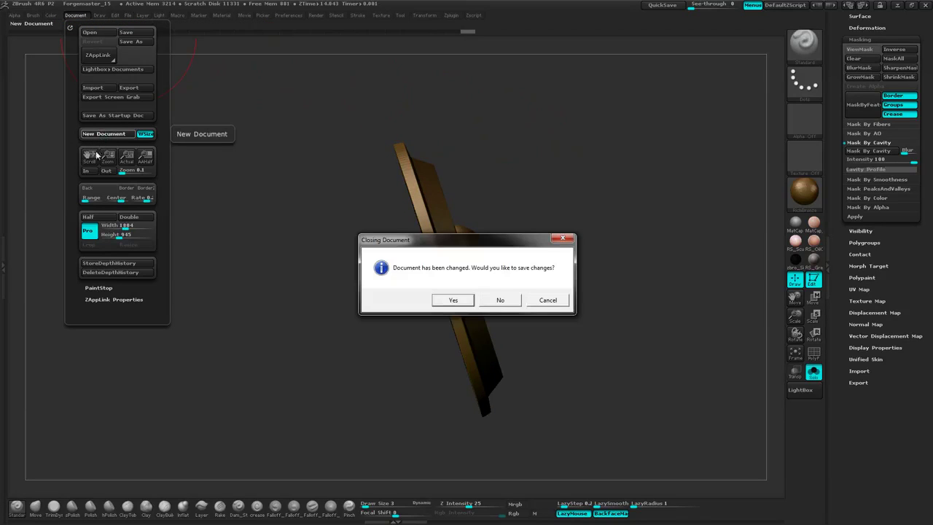
{"action": "left_click", "coordinate": [547, 303]}
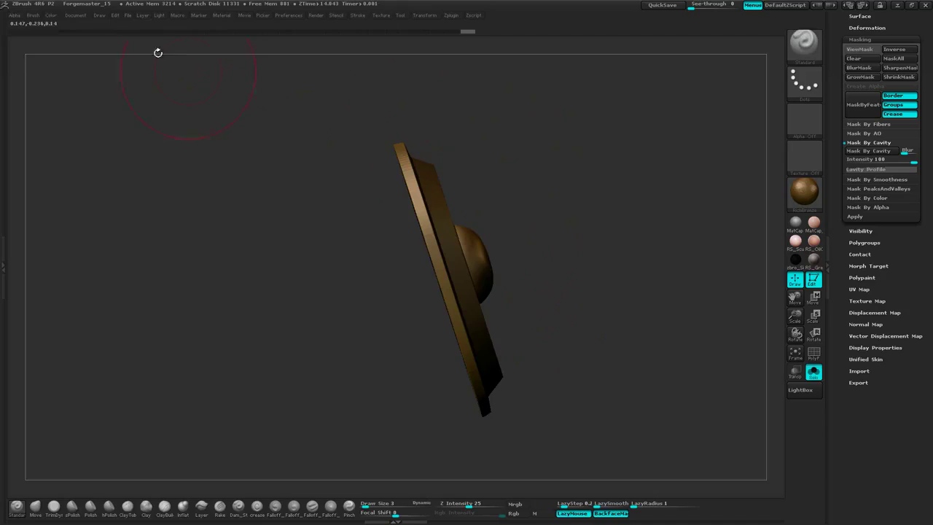
Send the clasp's side view to Photoshop through ZAppLink and update the open TempZAppLinkExport.psd from disk.
{"action": "left_click", "coordinate": [74, 16]}
{"action": "left_click", "coordinate": [117, 69]}
{"action": "left_click", "coordinate": [434, 185]}
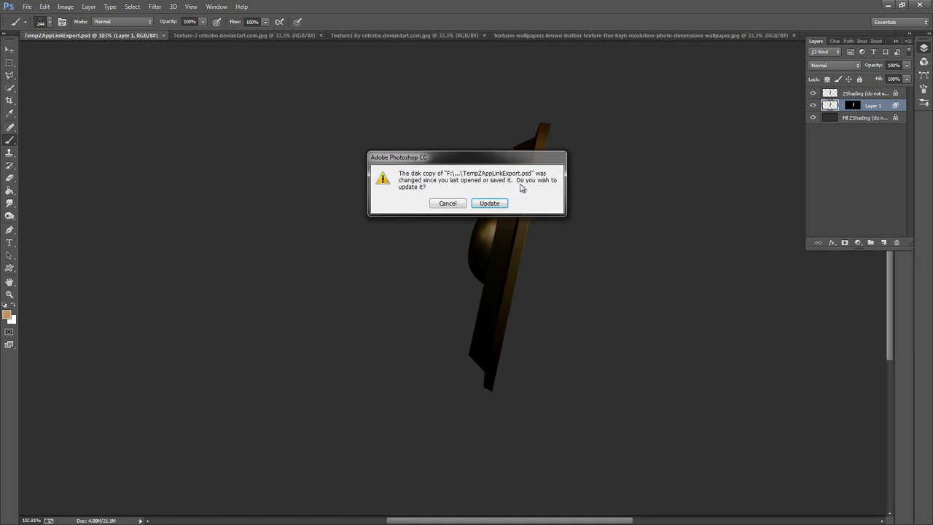
{"action": "left_click", "coordinate": [489, 203]}
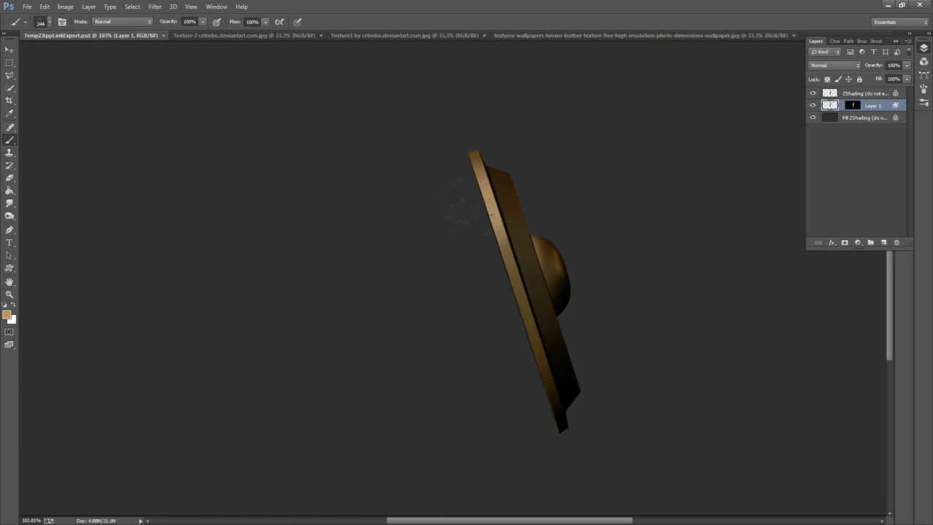
Duplicate the ZShading layer and merge the original down into Layer 1, preserving the layer mask.
{"action": "left_click_drag", "start_coordinate": [877, 97], "coordinate": [884, 242]}
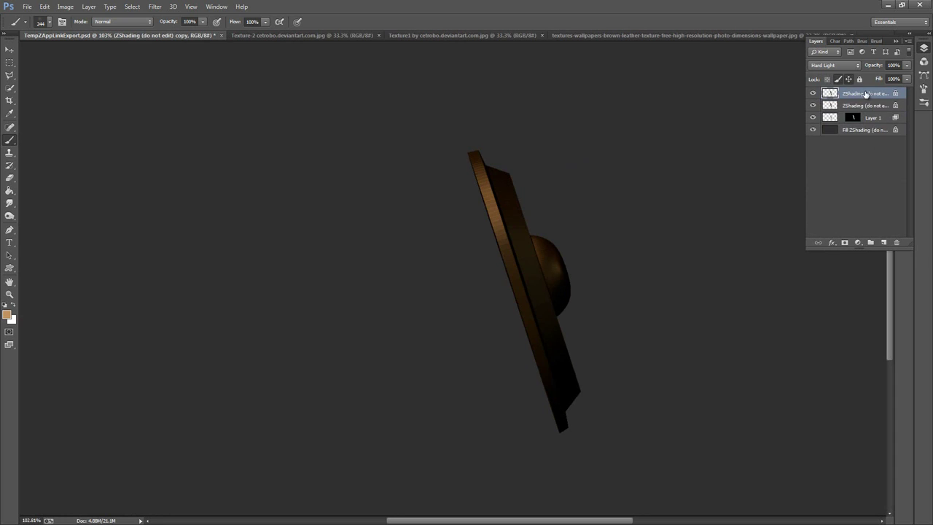
{"action": "left_click", "coordinate": [866, 106]}
{"action": "right_click", "coordinate": [867, 108]}
{"action": "left_click", "coordinate": [809, 362]}
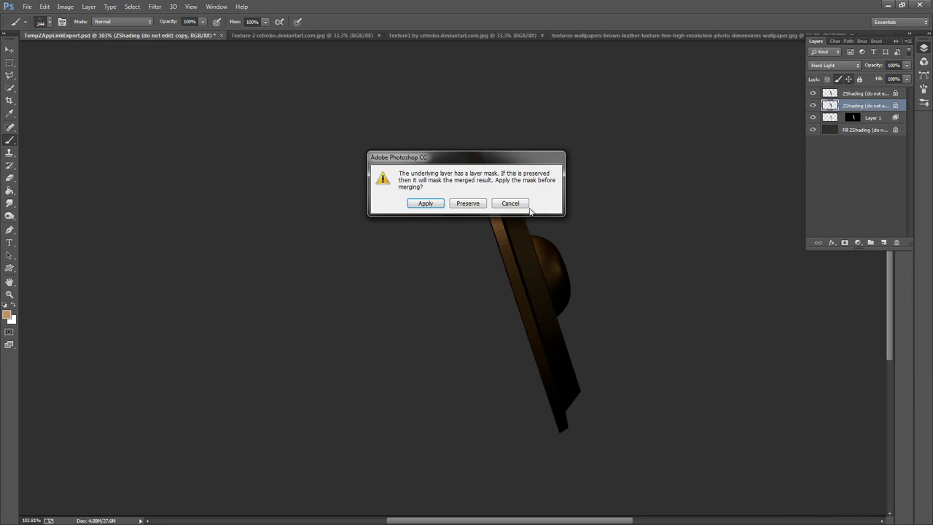
{"action": "left_click", "coordinate": [468, 204]}
Save TempZAppLinkExport.psd with the merged side-view shading.
{"action": "left_click", "coordinate": [27, 8]}
{"action": "left_click", "coordinate": [32, 18]}
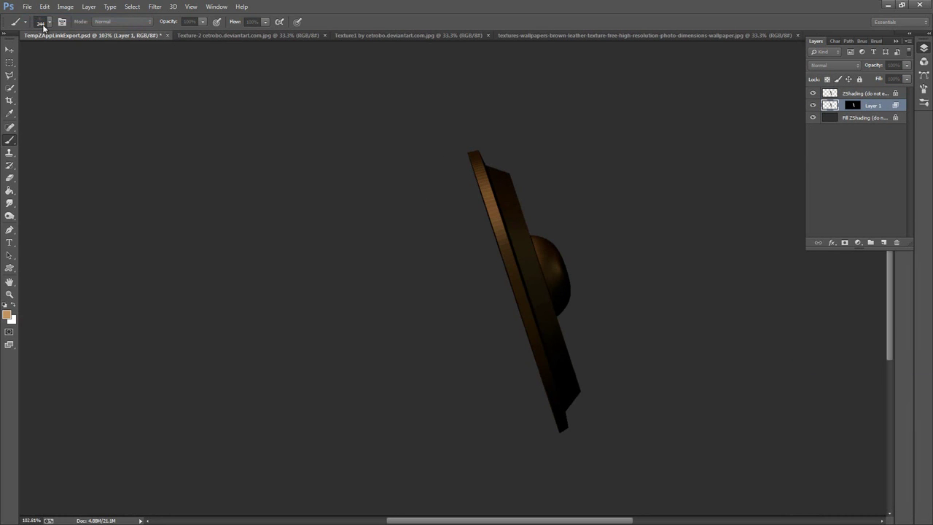
{"action": "left_click", "coordinate": [27, 8]}
{"action": "left_click", "coordinate": [592, 30]}
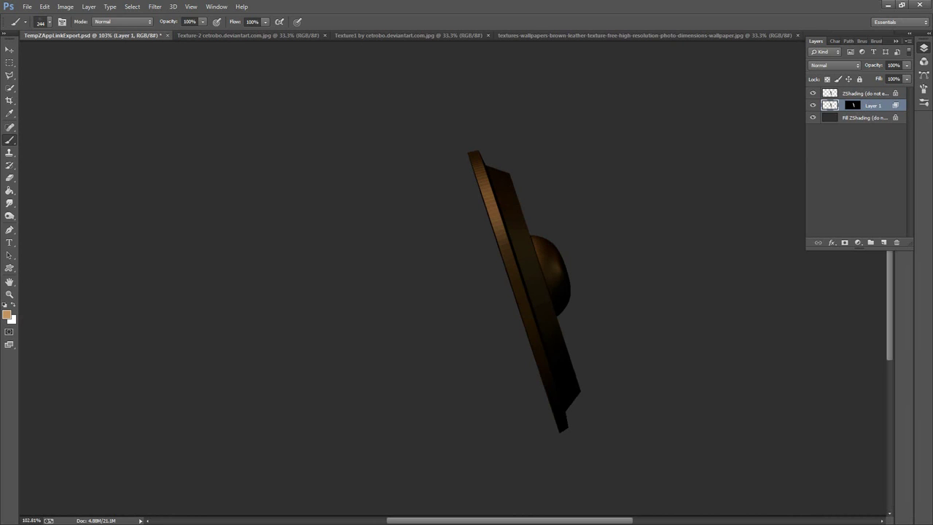
{"action": "left_click", "coordinate": [27, 8]}
{"action": "left_click", "coordinate": [88, 114]}
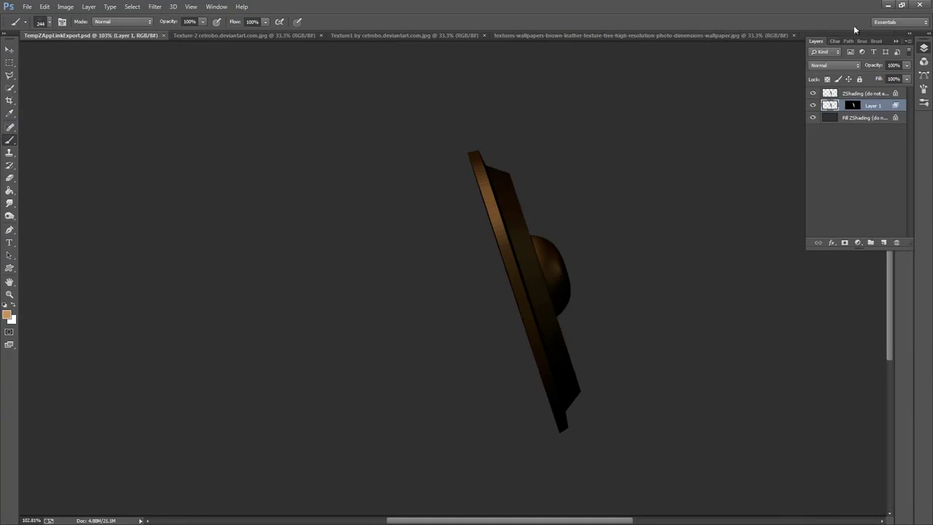
Switch back to ZBrush and pick up the edited side projection onto the clasp.
{"action": "left_click", "coordinate": [887, 5]}
{"action": "left_click", "coordinate": [469, 129]}
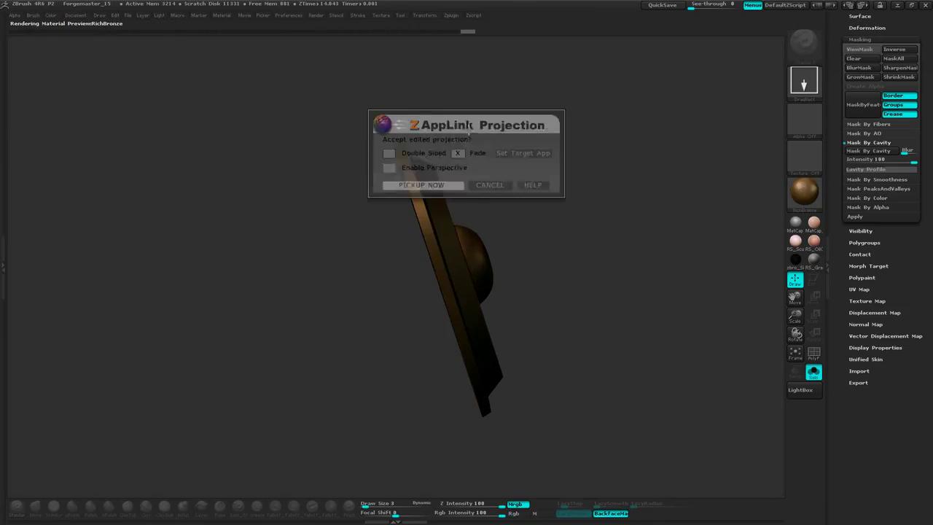
{"action": "left_click", "coordinate": [455, 184]}
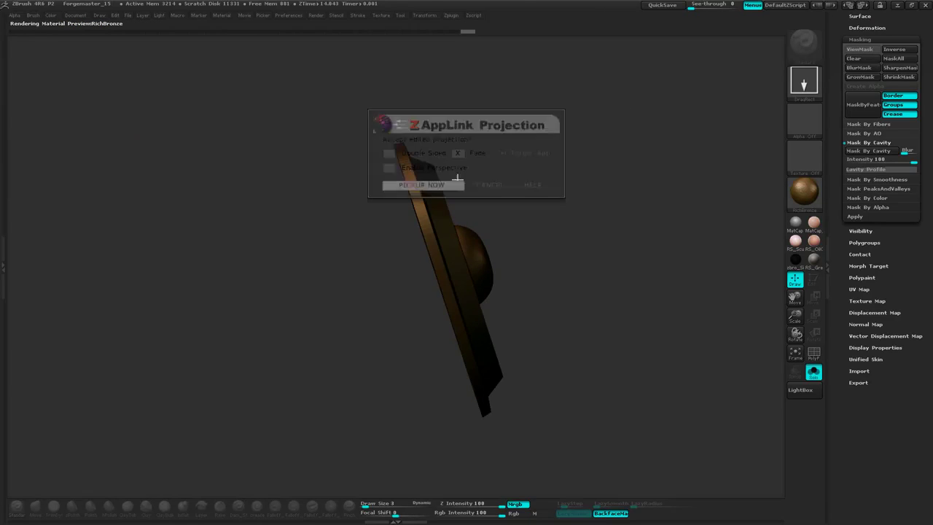
Assign the SkinShade4 material to the clasp by filling the object with only the material channel active.
{"action": "left_click_drag", "start_coordinate": [642, 245], "coordinate": [654, 271]}
{"action": "left_click", "coordinate": [796, 197]}
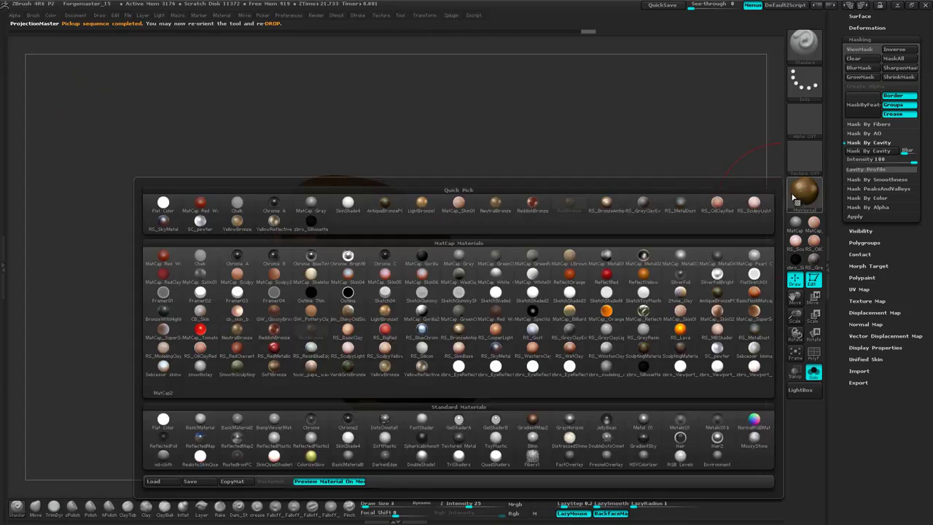
{"action": "left_click", "coordinate": [348, 205]}
{"action": "mouse_move", "coordinate": [551, 205]}
{"action": "left_mouse_down"}
{"action": "mouse_move", "coordinate": [598, 192]}
{"action": "mouse_move", "coordinate": [651, 204]}
{"action": "left_mouse_up"}
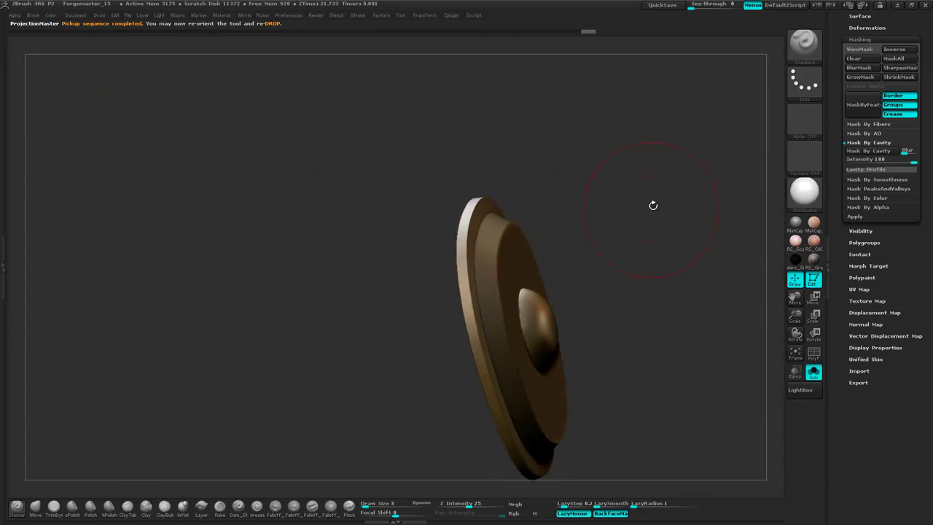
{"action": "right_click", "coordinate": [657, 205]}
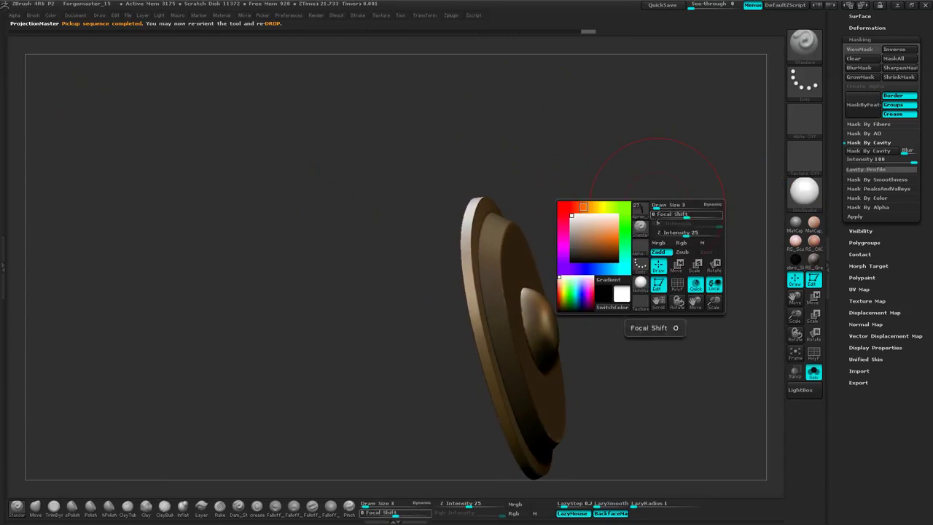
{"action": "left_click", "coordinate": [702, 242]}
{"action": "left_click", "coordinate": [50, 16]}
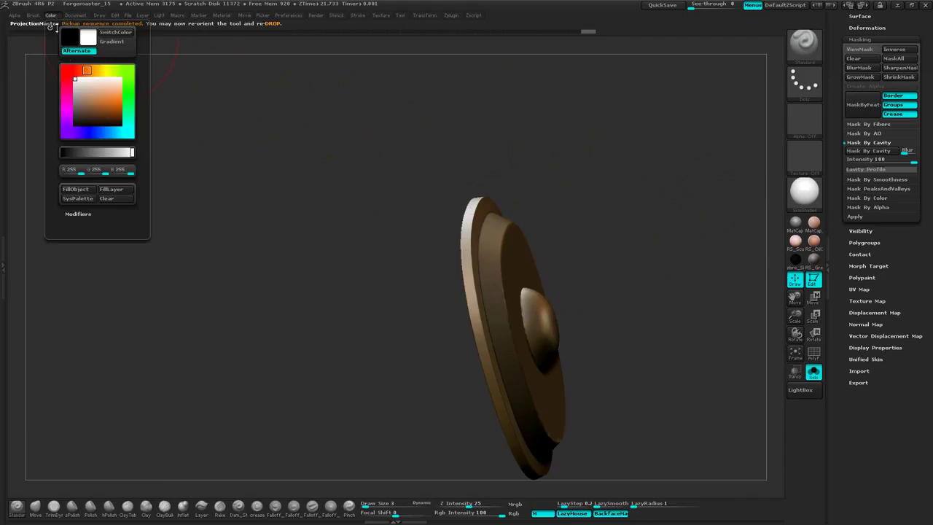
{"action": "left_click", "coordinate": [78, 189]}
{"action": "left_click_drag", "start_coordinate": [618, 190], "coordinate": [505, 215]}
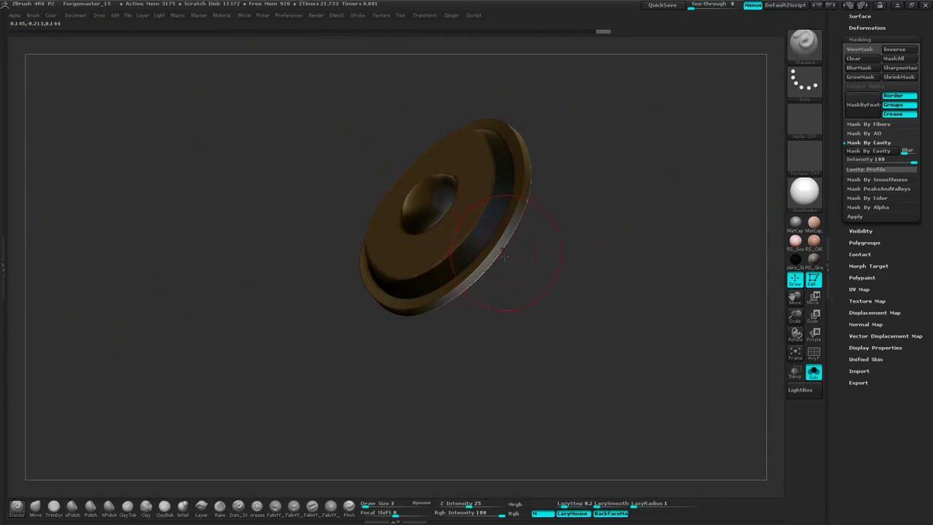
Set the brush to RGB-only painting and cover the white strip along the clasp's outer rim with the dark bronze colour.
{"action": "left_click_drag", "start_coordinate": [525, 251], "coordinate": [527, 250]}
{"action": "key", "text": "space"}
{"action": "left_click", "coordinate": [532, 296]}
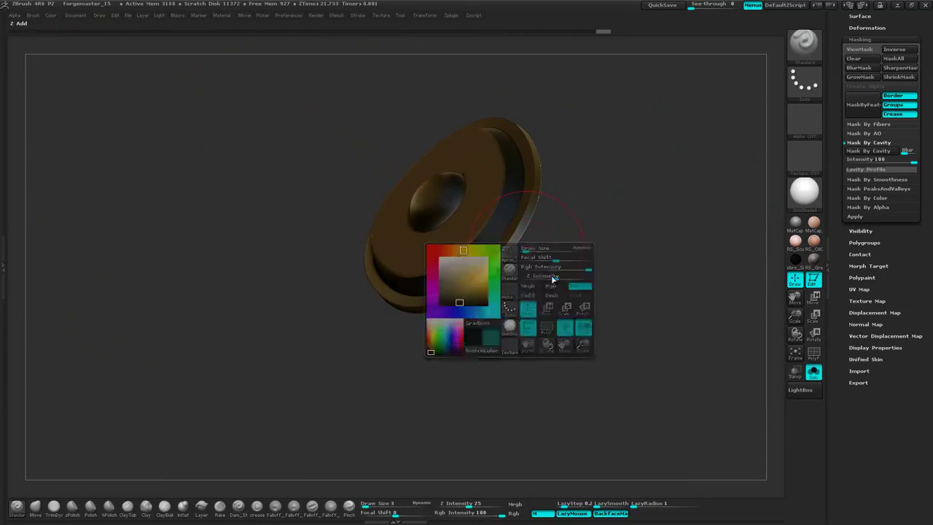
{"action": "key", "text": "space"}
{"action": "left_click", "coordinate": [576, 314]}
{"action": "left_click_drag", "start_coordinate": [579, 291], "coordinate": [579, 285]}
{"action": "key", "text": "space"}
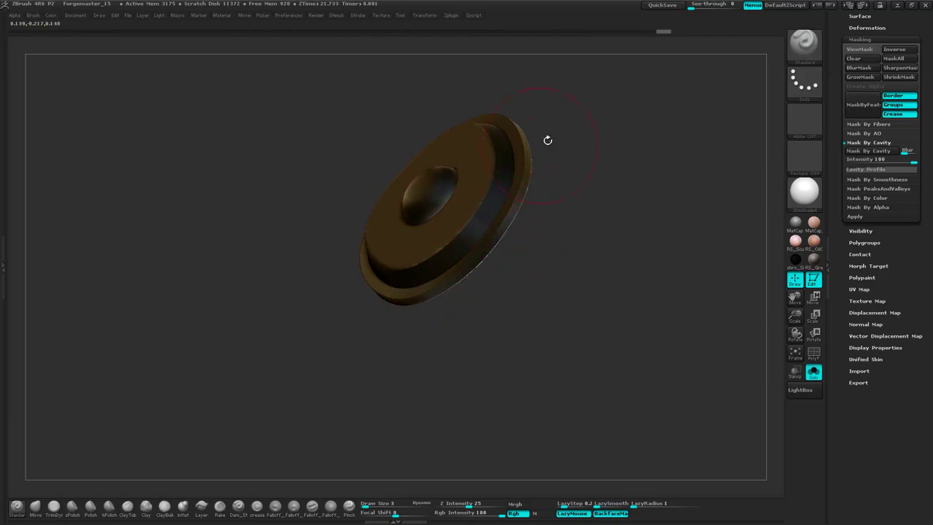
{"action": "left_click_drag", "start_coordinate": [547, 140], "coordinate": [529, 152]}
{"action": "mouse_move", "coordinate": [554, 201]}
{"action": "left_mouse_down"}
{"action": "mouse_move", "coordinate": [514, 245]}
{"action": "mouse_move", "coordinate": [573, 191]}
{"action": "mouse_move", "coordinate": [600, 207]}
{"action": "mouse_move", "coordinate": [583, 286]}
{"action": "mouse_move", "coordinate": [565, 256]}
{"action": "mouse_move", "coordinate": [506, 254]}
{"action": "mouse_move", "coordinate": [495, 315]}
{"action": "mouse_move", "coordinate": [503, 328]}
{"action": "left_mouse_up"}
Paint out the remaining light patches on the clasp's rim near its underside with bronze tones.
{"action": "mouse_move", "coordinate": [656, 185]}
{"action": "left_mouse_down", "text": "alt"}
{"action": "mouse_move", "coordinate": [605, 224]}
{"action": "mouse_move", "coordinate": [519, 214]}
{"action": "mouse_move", "coordinate": [630, 259]}
{"action": "mouse_move", "coordinate": [594, 387]}
{"action": "mouse_move", "coordinate": [484, 335]}
{"action": "left_mouse_up", "text": "alt"}
{"action": "left_click_drag", "start_coordinate": [697, 168], "coordinate": [570, 297]}
{"action": "left_click_drag", "start_coordinate": [654, 210], "coordinate": [576, 270]}
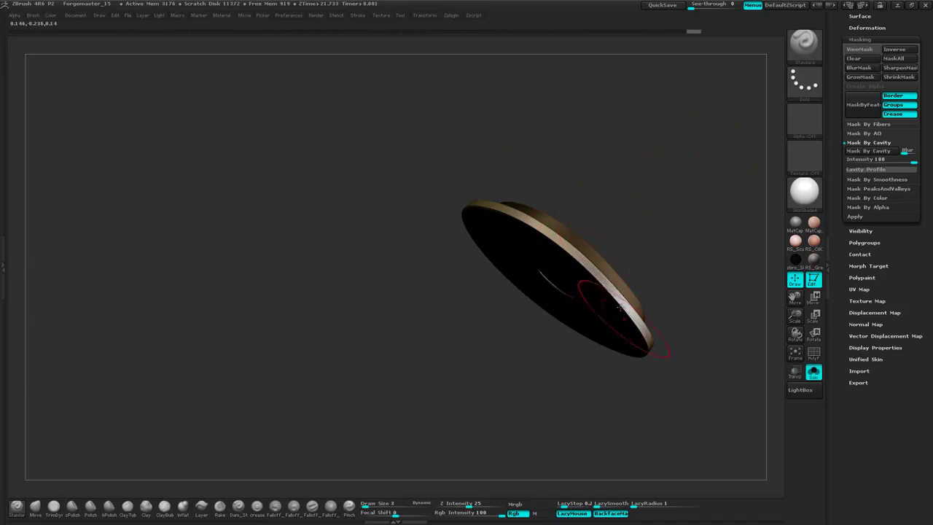
{"action": "left_click_drag", "start_coordinate": [656, 292], "coordinate": [625, 255]}
{"action": "mouse_move", "coordinate": [592, 299]}
{"action": "left_mouse_down"}
{"action": "mouse_move", "coordinate": [635, 295]}
{"action": "mouse_move", "coordinate": [656, 310]}
{"action": "left_mouse_up"}
{"action": "left_click_drag", "start_coordinate": [635, 171], "coordinate": [680, 280]}
{"action": "left_click_drag", "start_coordinate": [679, 170], "coordinate": [576, 255]}
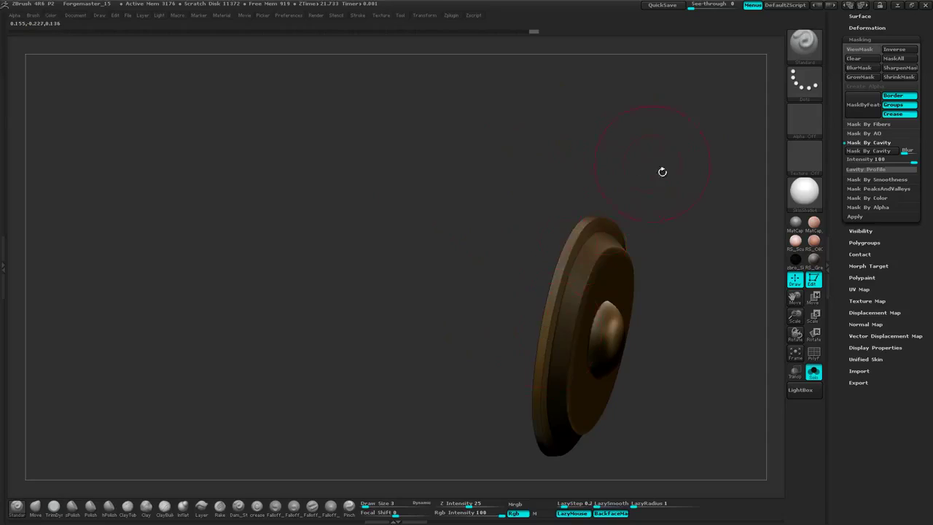
Touch up the bronze colour around the clasp's central knob.
{"action": "left_click_drag", "start_coordinate": [662, 171], "coordinate": [598, 177]}
{"action": "left_click_drag", "start_coordinate": [598, 177], "coordinate": [655, 216]}
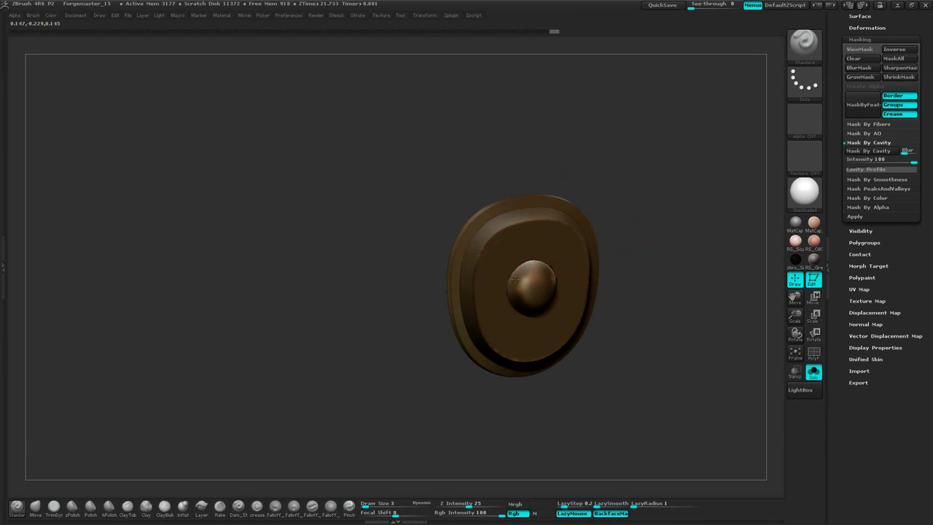
{"action": "left_click_drag", "start_coordinate": [610, 240], "coordinate": [641, 202]}
{"action": "key", "text": "space"}
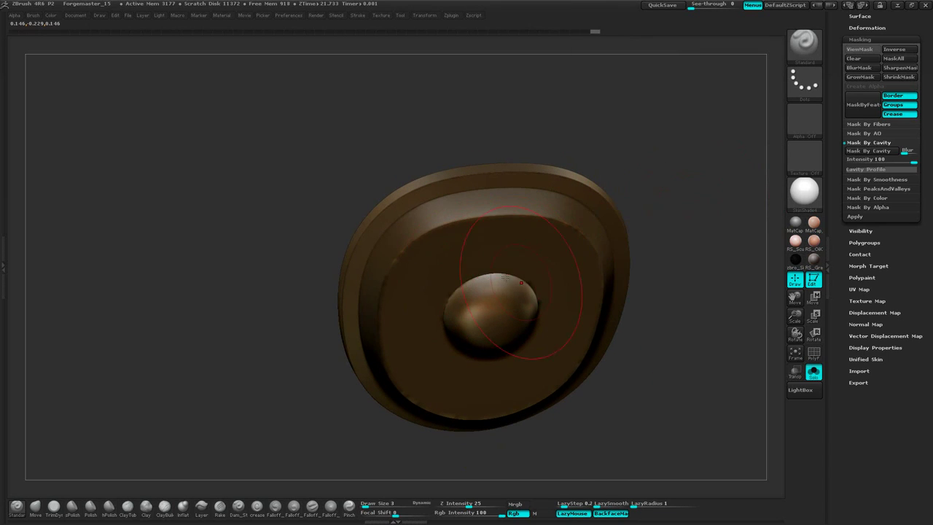
{"action": "left_click_drag", "start_coordinate": [660, 208], "coordinate": [671, 153], "text": "alt"}
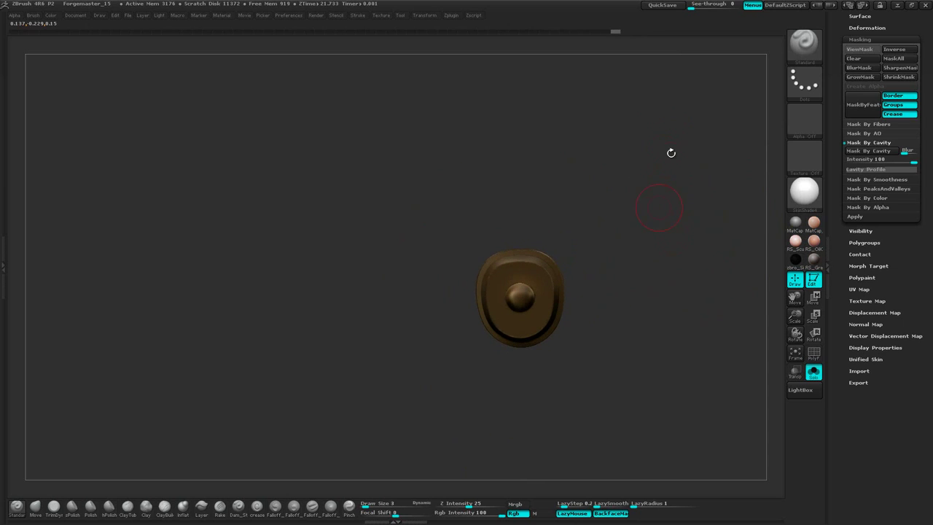
Turn off Solo mode and check the painted clasp in place on the apron strap.
{"action": "left_click", "coordinate": [813, 373]}
{"action": "left_click_drag", "start_coordinate": [770, 256], "coordinate": [605, 126], "text": "alt"}
{"action": "left_click_drag", "start_coordinate": [308, 379], "coordinate": [325, 328]}
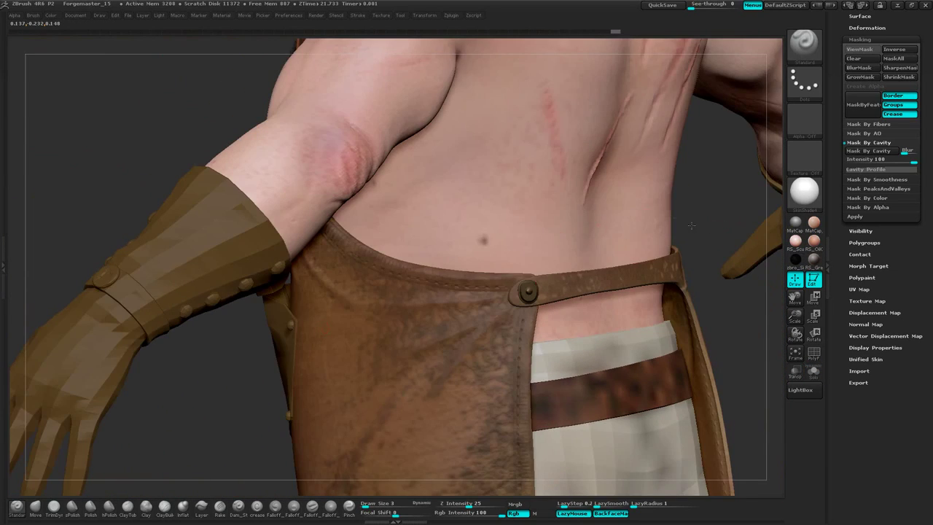
{"action": "left_click_drag", "start_coordinate": [691, 226], "coordinate": [687, 267], "text": "alt"}
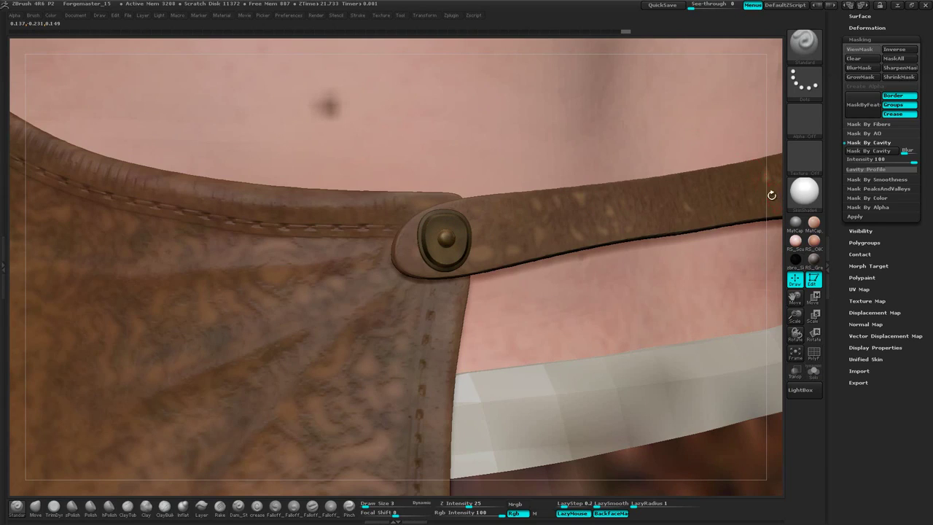
{"action": "left_click_drag", "start_coordinate": [771, 195], "coordinate": [734, 270], "text": "alt"}
Select the Pouch subtool on the apron's front and isolate it with Solo mode.
{"action": "left_click", "coordinate": [537, 256], "text": "alt"}
{"action": "left_click_drag", "start_coordinate": [739, 196], "coordinate": [784, 296]}
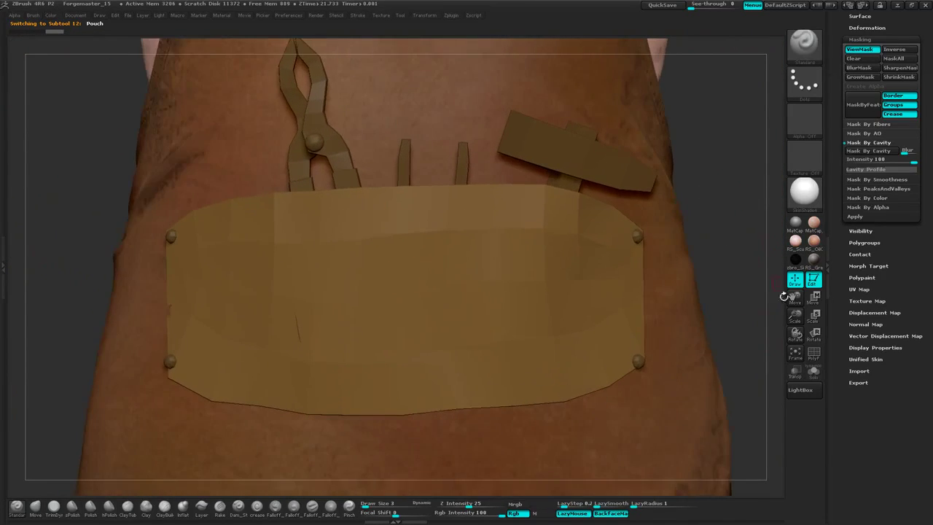
{"action": "left_click", "coordinate": [814, 373]}
{"action": "left_click_drag", "start_coordinate": [751, 214], "coordinate": [705, 229]}
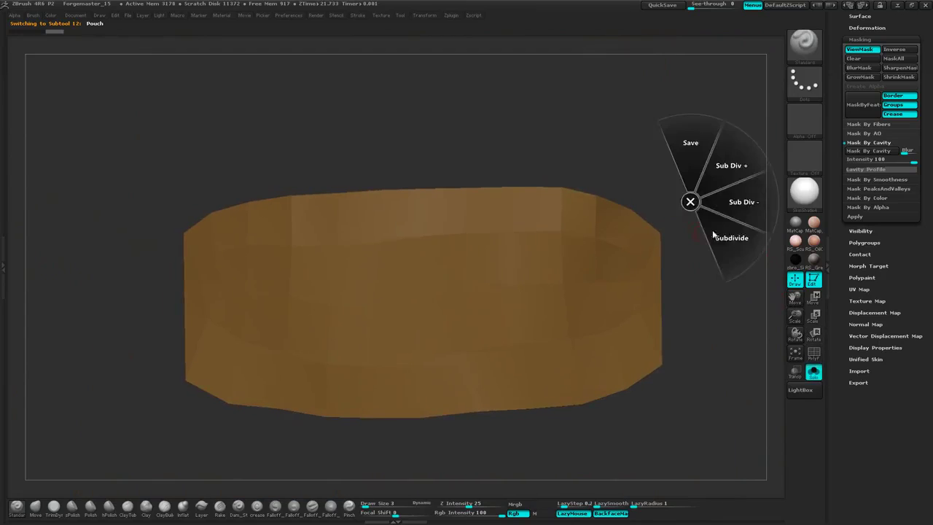
Raise the pouch to its highest subdivision level to bring back the fine leather detail.
{"action": "right_click", "coordinate": [715, 191]}
{"action": "left_click", "coordinate": [734, 188]}
{"action": "right_click", "coordinate": [704, 195]}
{"action": "left_click", "coordinate": [722, 191]}
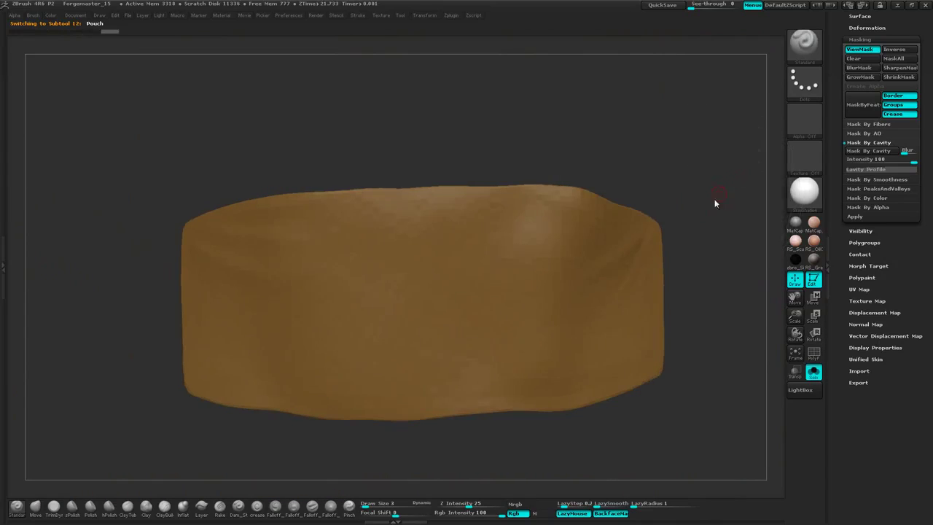
{"action": "right_click", "coordinate": [715, 194]}
{"action": "left_click", "coordinate": [729, 185]}
{"action": "right_click", "coordinate": [740, 178]}
{"action": "left_click", "coordinate": [737, 189]}
{"action": "right_click", "coordinate": [736, 169]}
{"action": "left_click", "coordinate": [687, 196]}
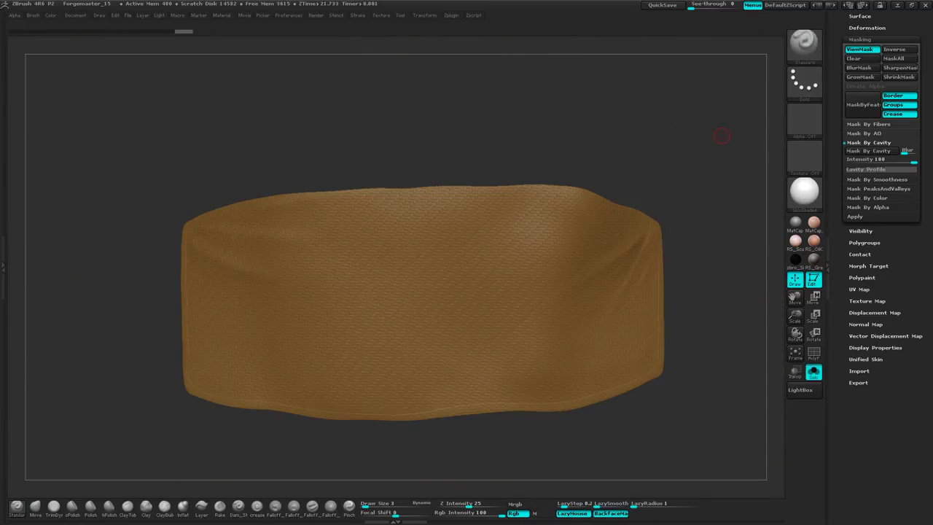
Turn off Solo mode to show the pouch together with the rest of the character.
{"action": "left_click_drag", "start_coordinate": [665, 133], "coordinate": [498, 205]}
{"action": "left_click_drag", "start_coordinate": [664, 175], "coordinate": [770, 195], "text": "alt"}
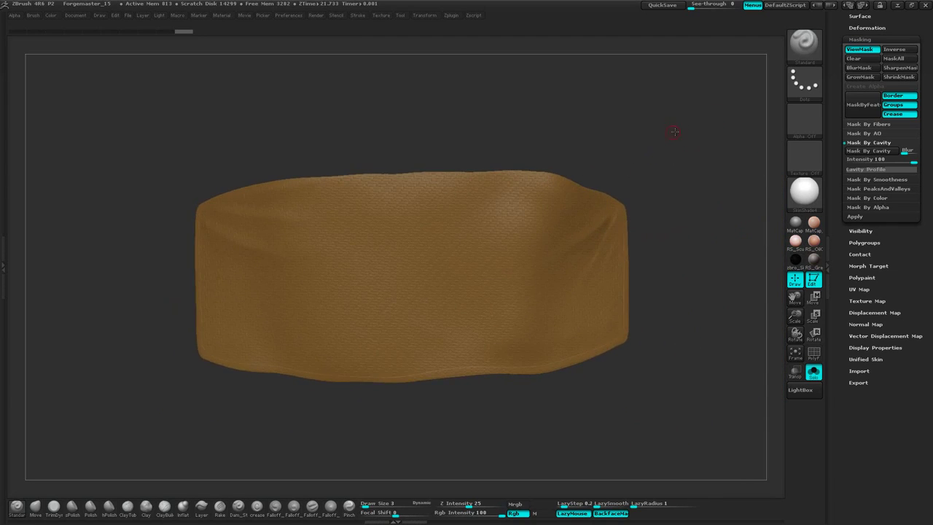
{"action": "left_click_drag", "start_coordinate": [674, 132], "coordinate": [714, 88]}
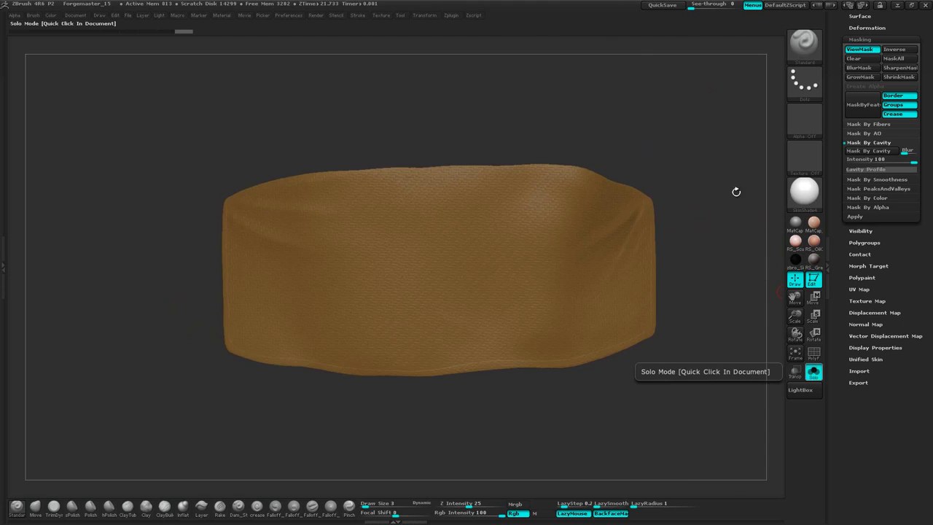
{"action": "left_click", "coordinate": [736, 149]}
{"action": "left_click_drag", "start_coordinate": [732, 146], "coordinate": [731, 137]}
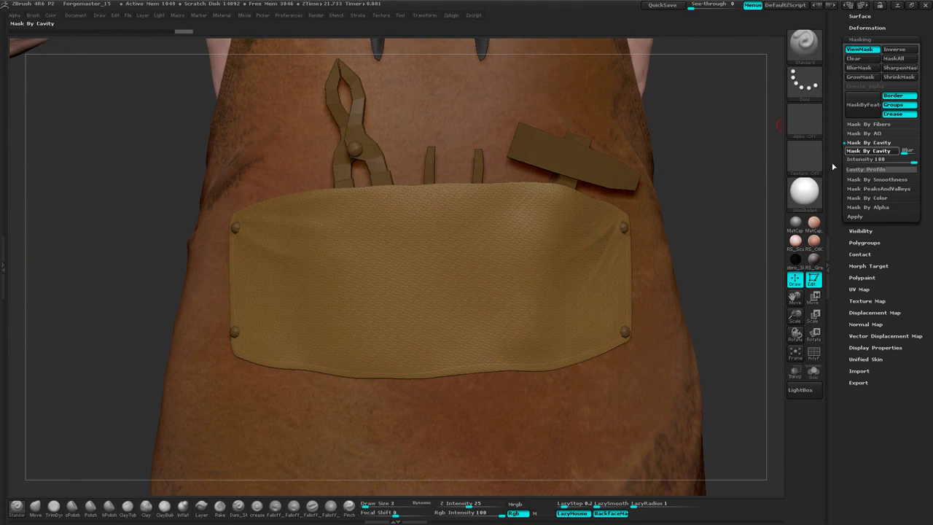
Invert the pouch's cavity mask with mask viewing turned off, and clear the mask.
{"action": "left_click_drag", "start_coordinate": [708, 153], "coordinate": [713, 194], "text": "alt"}
{"action": "left_click", "coordinate": [889, 52]}
{"action": "left_click", "coordinate": [875, 53]}
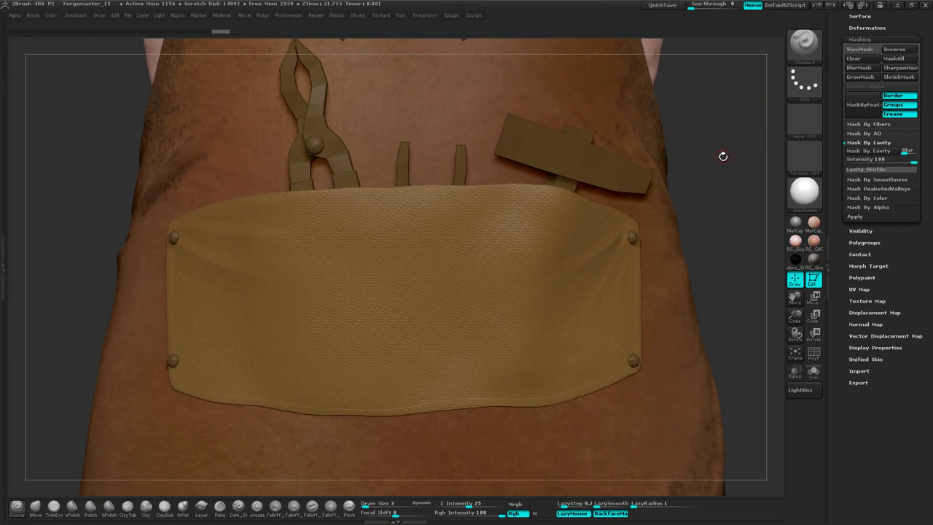
{"action": "left_click_drag", "start_coordinate": [723, 154], "coordinate": [731, 143]}
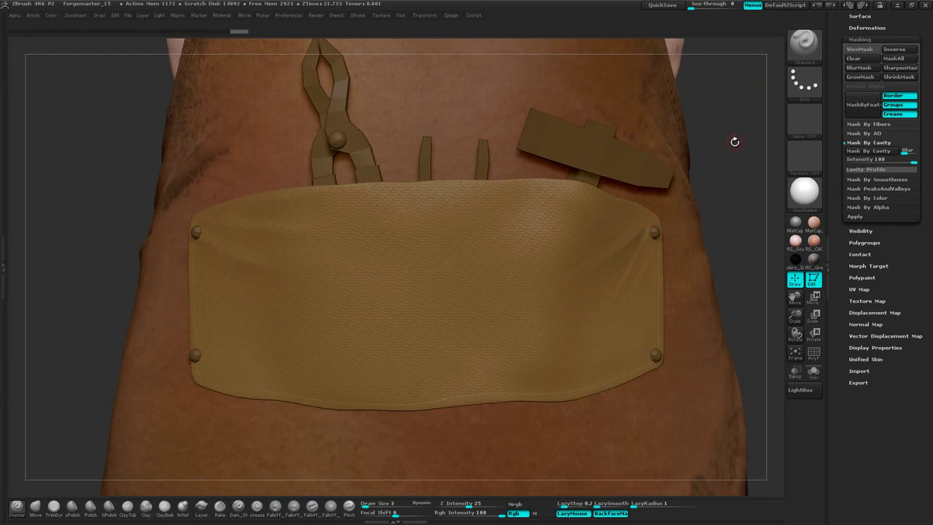
{"action": "left_click", "coordinate": [862, 60]}
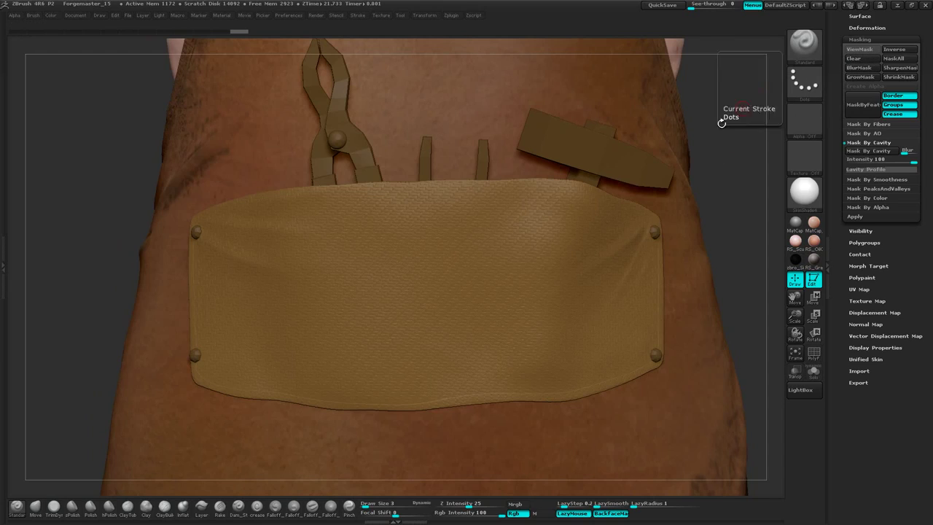
Choose a muted grey-brown with RGB values 95, 81, 61 as the pouch's base colour.
{"action": "mouse_move", "coordinate": [718, 138]}
{"action": "left_mouse_down"}
{"action": "mouse_move", "coordinate": [722, 156]}
{"action": "mouse_move", "coordinate": [731, 139]}
{"action": "mouse_move", "coordinate": [725, 146]}
{"action": "left_mouse_up"}
{"action": "right_click", "coordinate": [730, 154]}
{"action": "right_click", "coordinate": [725, 146]}
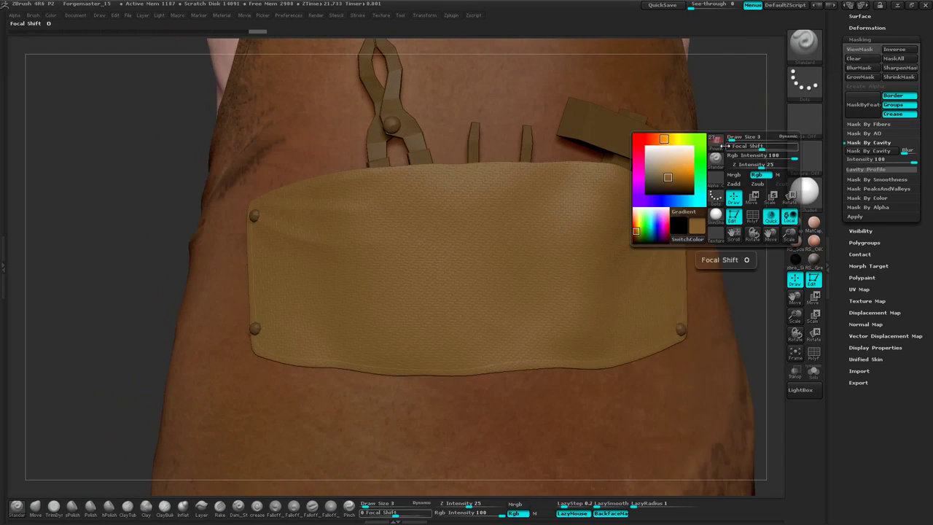
{"action": "left_click_drag", "start_coordinate": [666, 175], "coordinate": [665, 181]}
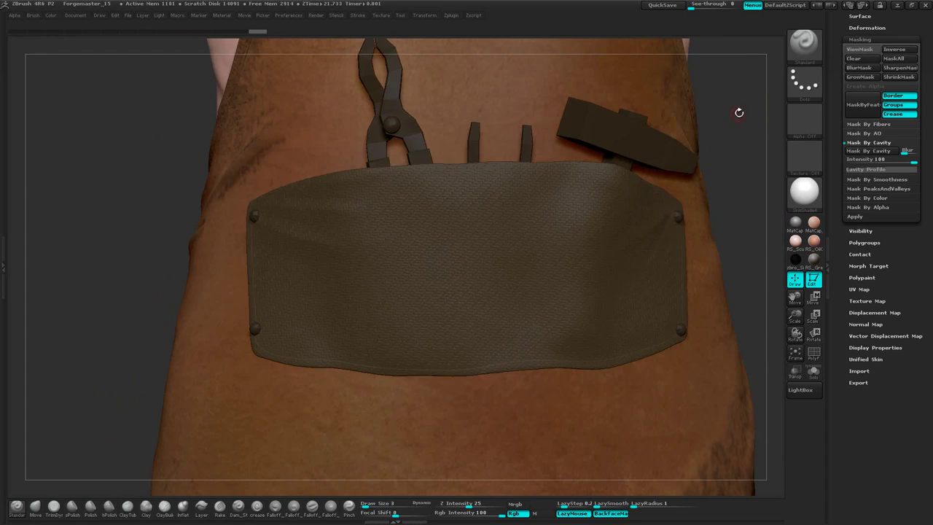
{"action": "left_click_drag", "start_coordinate": [740, 112], "coordinate": [728, 148]}
{"action": "right_click", "coordinate": [727, 148]}
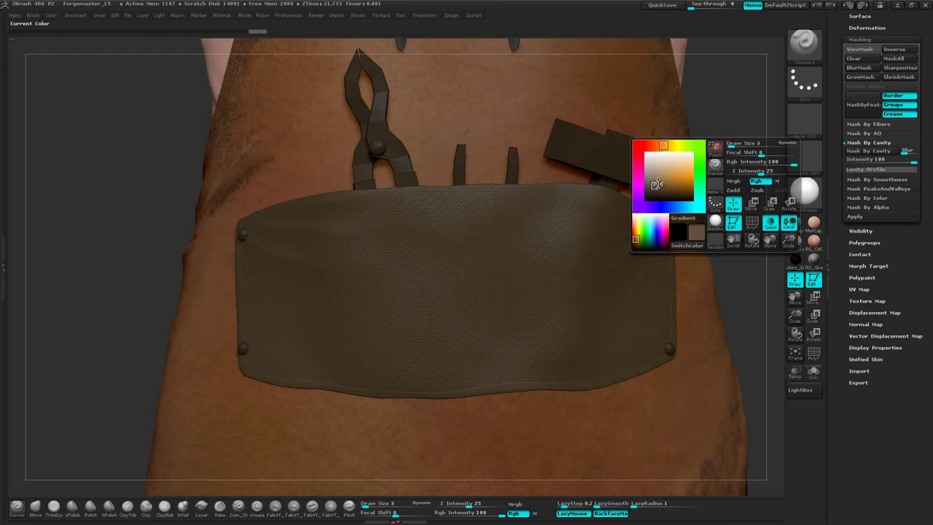
{"action": "left_click_drag", "start_coordinate": [725, 133], "coordinate": [737, 104]}
{"action": "left_click_drag", "start_coordinate": [705, 205], "coordinate": [729, 194], "text": "alt"}
{"action": "right_click", "coordinate": [729, 194]}
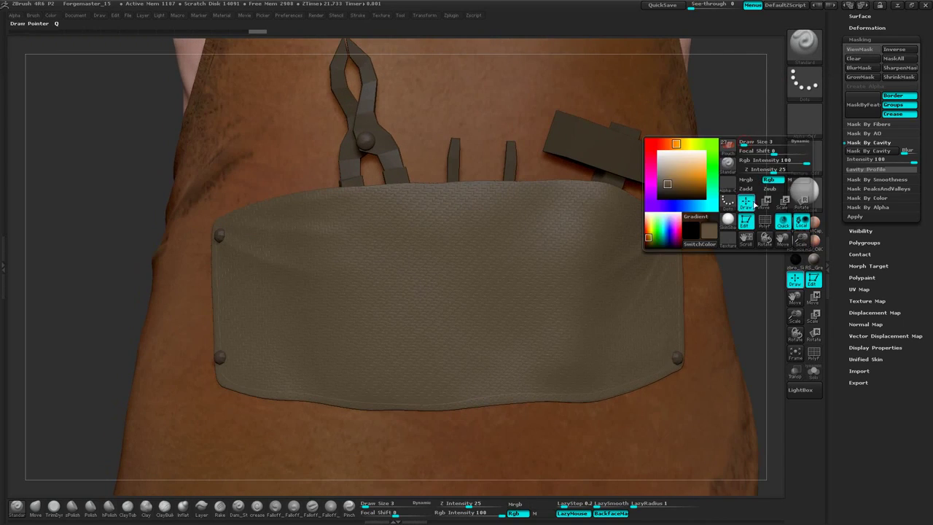
Enable Mrgb and fill the pouch with the grey-brown colour and the SkinShade4 material.
{"action": "left_click", "coordinate": [748, 180]}
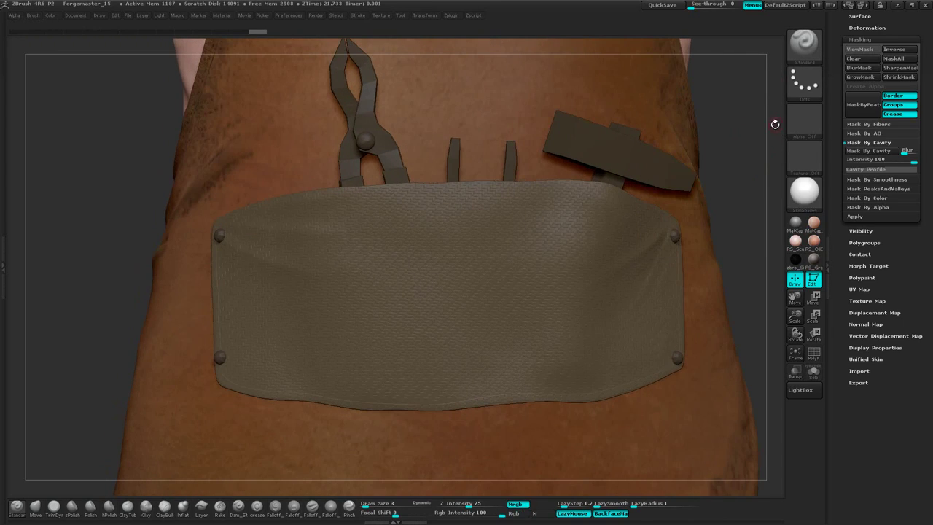
{"action": "left_click", "coordinate": [3, 228]}
{"action": "left_click", "coordinate": [828, 266]}
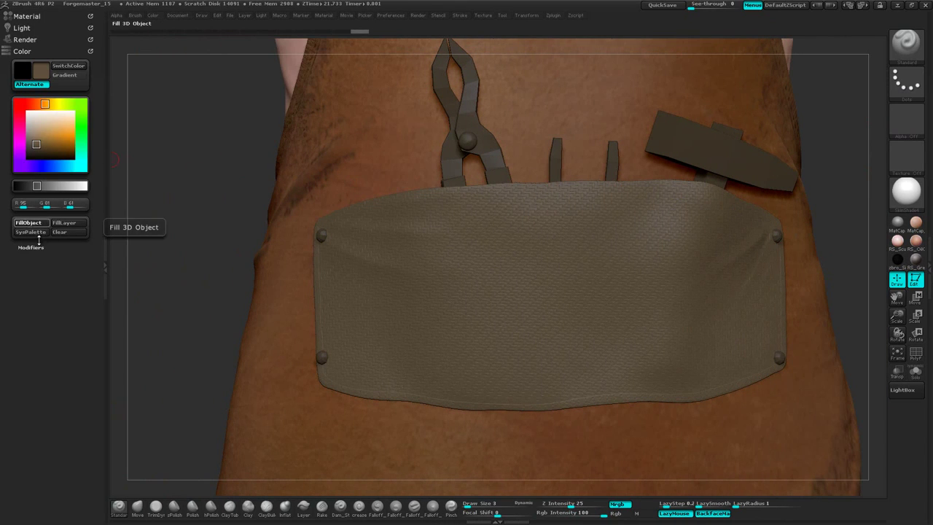
{"action": "left_click_drag", "start_coordinate": [819, 93], "coordinate": [827, 135]}
Set the brush's Rgb Intensity to 51.
{"action": "right_click", "coordinate": [814, 156]}
{"action": "right_click", "coordinate": [770, 167]}
{"action": "left_click_drag", "start_coordinate": [788, 90], "coordinate": [727, 92]}
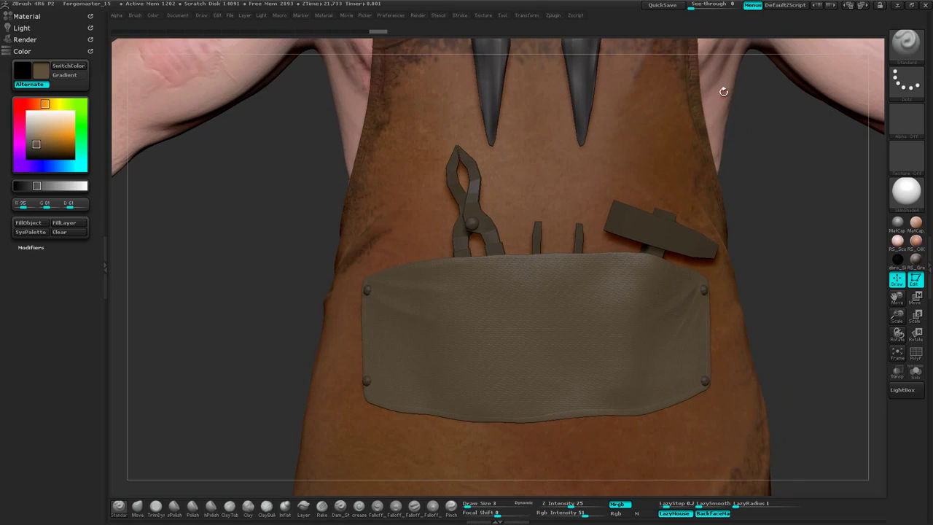
Select the forgemaster1 body subtool and lower its subdivision level.
{"action": "left_click", "coordinate": [726, 79], "text": "alt"}
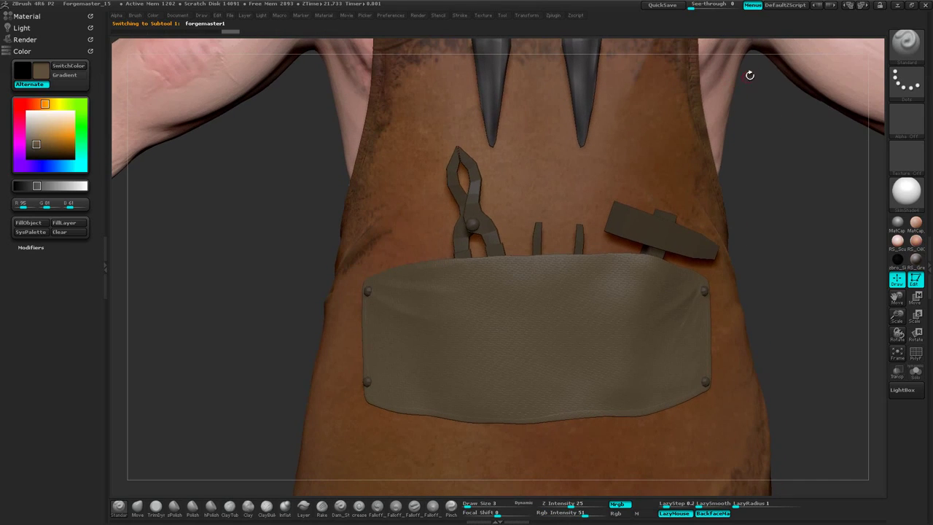
{"action": "right_click", "coordinate": [773, 116]}
{"action": "key", "text": "space"}
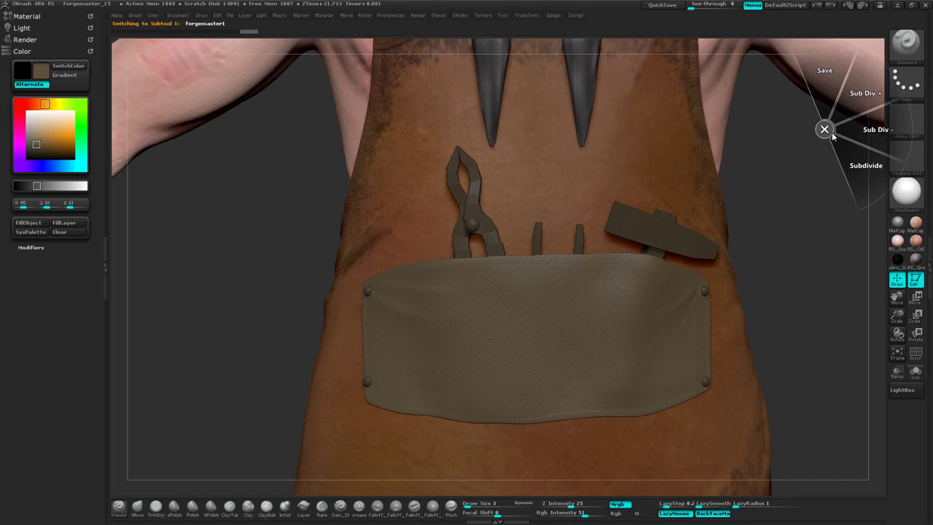
{"action": "key", "text": "space"}
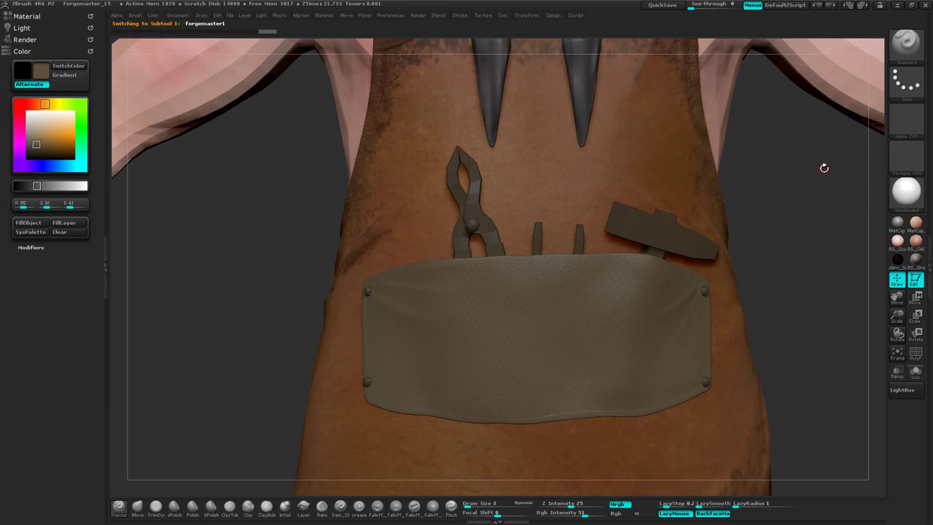
{"action": "key", "text": "space"}
{"action": "mouse_move", "coordinate": [780, 172]}
{"action": "left_mouse_down"}
{"action": "mouse_move", "coordinate": [789, 167]}
{"action": "mouse_move", "coordinate": [741, 100]}
{"action": "mouse_move", "coordinate": [775, 143]}
{"action": "mouse_move", "coordinate": [767, 156]}
{"action": "mouse_move", "coordinate": [711, 131]}
{"action": "mouse_move", "coordinate": [700, 243]}
{"action": "mouse_move", "coordinate": [710, 263]}
{"action": "mouse_move", "coordinate": [723, 173]}
{"action": "mouse_move", "coordinate": [721, 223]}
{"action": "mouse_move", "coordinate": [686, 163]}
{"action": "mouse_move", "coordinate": [790, 111]}
{"action": "mouse_move", "coordinate": [708, 137]}
{"action": "mouse_move", "coordinate": [666, 229]}
{"action": "mouse_move", "coordinate": [708, 327]}
{"action": "mouse_move", "coordinate": [751, 167]}
{"action": "mouse_move", "coordinate": [760, 171]}
{"action": "mouse_move", "coordinate": [812, 115]}
{"action": "left_mouse_up"}
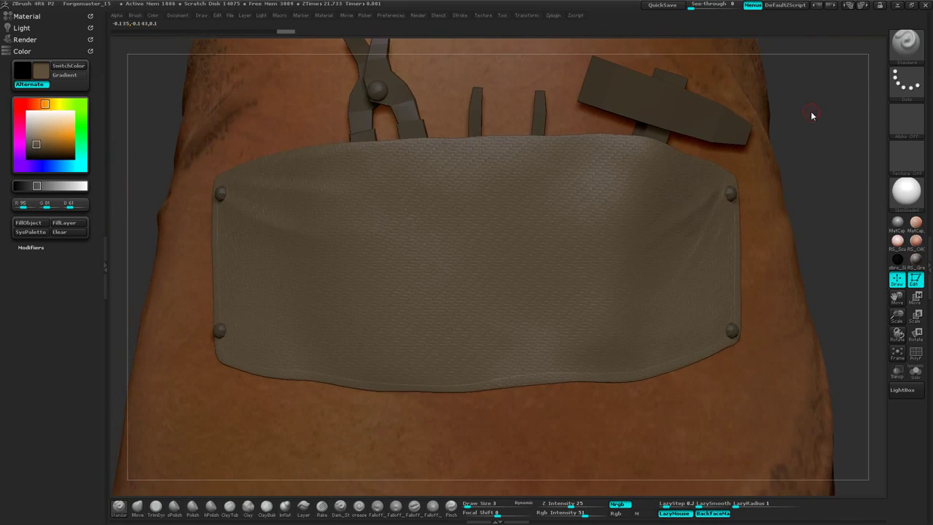
Clear the body's mask, select the Pouch subtool, mask it by cavity and hide the mask display.
{"action": "left_click", "coordinate": [929, 248]}
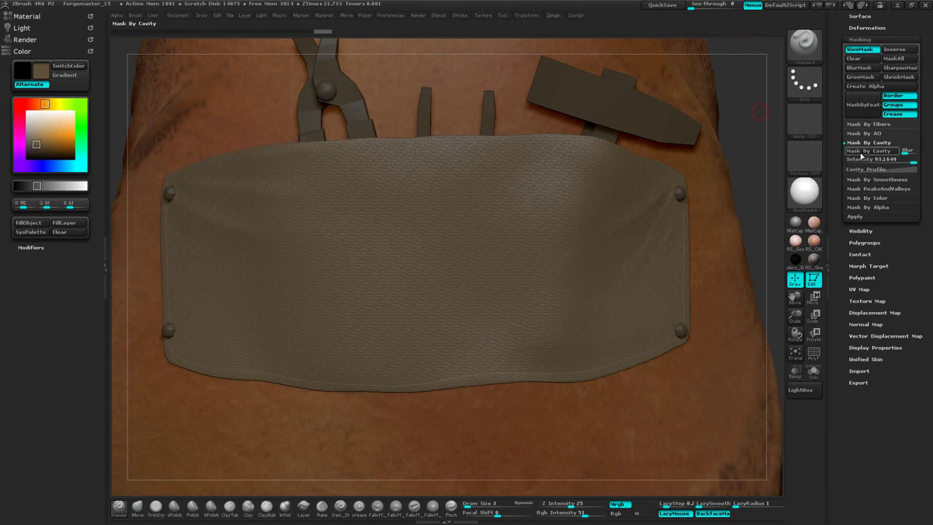
{"action": "left_click_drag", "start_coordinate": [749, 114], "coordinate": [702, 199]}
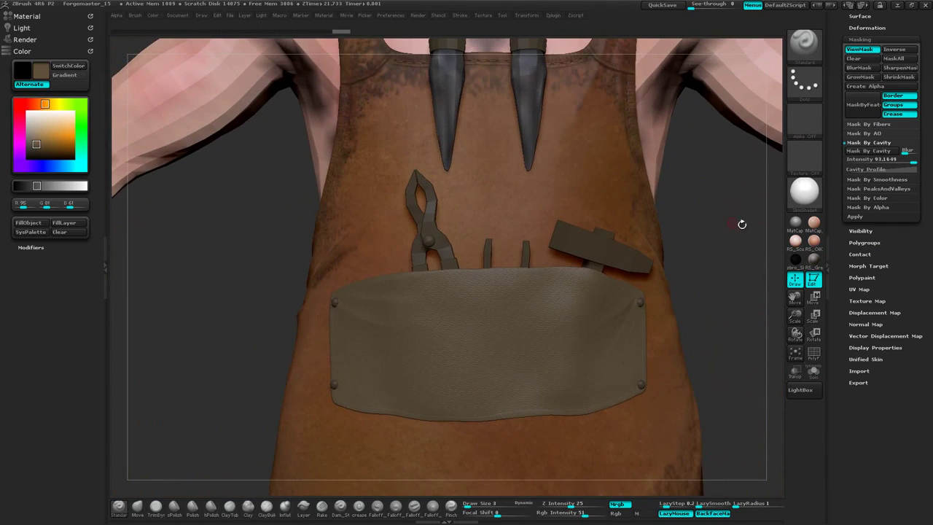
{"action": "left_click", "coordinate": [856, 59]}
{"action": "left_click", "coordinate": [600, 310], "text": "alt"}
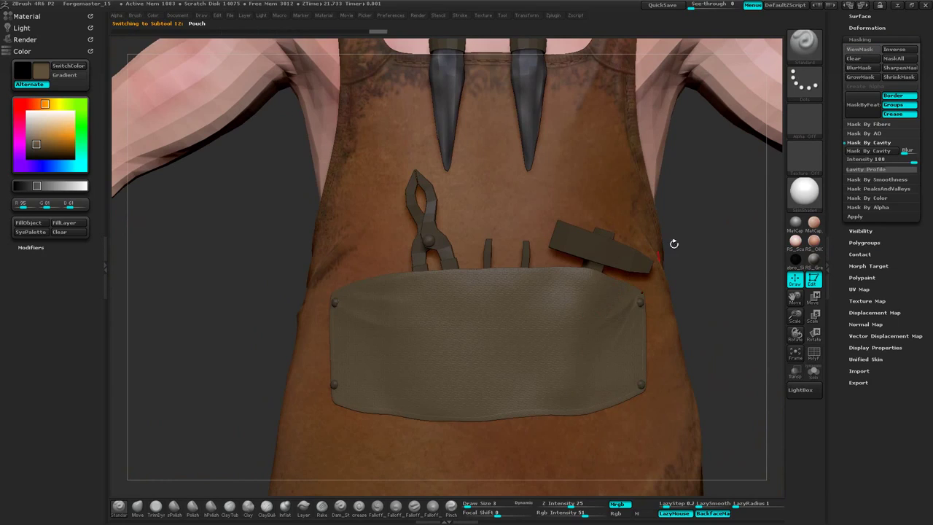
{"action": "key", "text": "f"}
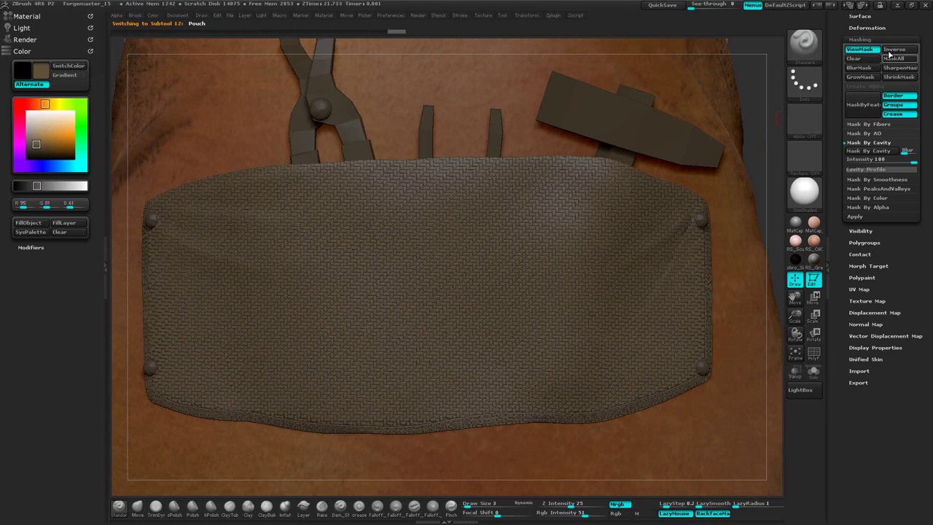
{"action": "left_click", "coordinate": [861, 49]}
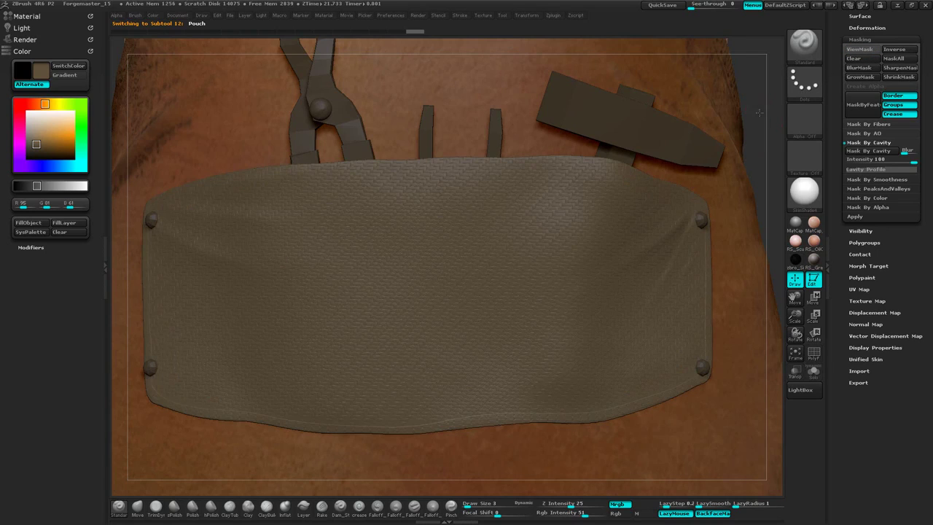
Choose a very dark brown with RGB values 47, 30, 19 as the pouch's shading colour.
{"action": "left_click_drag", "start_coordinate": [759, 112], "coordinate": [164, 171]}
{"action": "left_click_drag", "start_coordinate": [38, 146], "coordinate": [41, 147]}
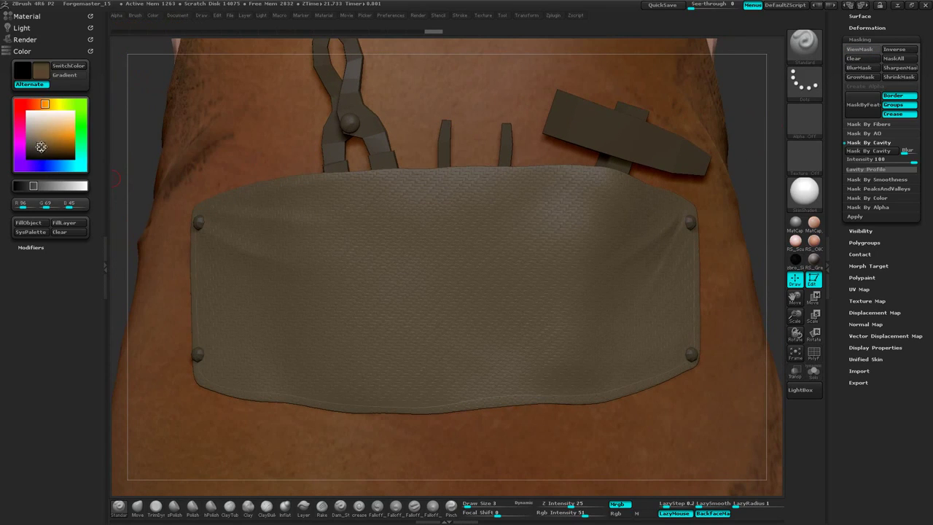
{"action": "left_click", "coordinate": [40, 104]}
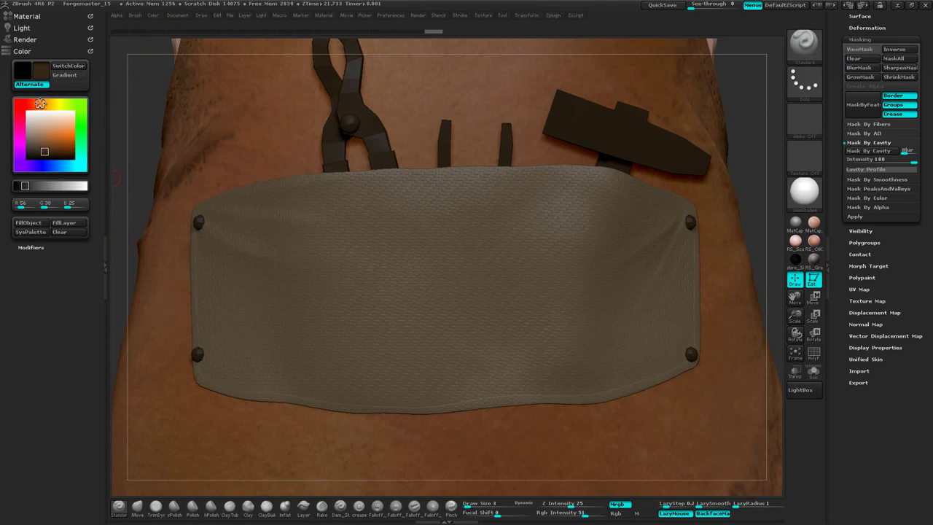
{"action": "left_click", "coordinate": [45, 155]}
Set the brush to the Color Spray stroke with the BrushAlpha alpha.
{"action": "right_click_drag", "start_coordinate": [446, 212], "coordinate": [440, 213]}
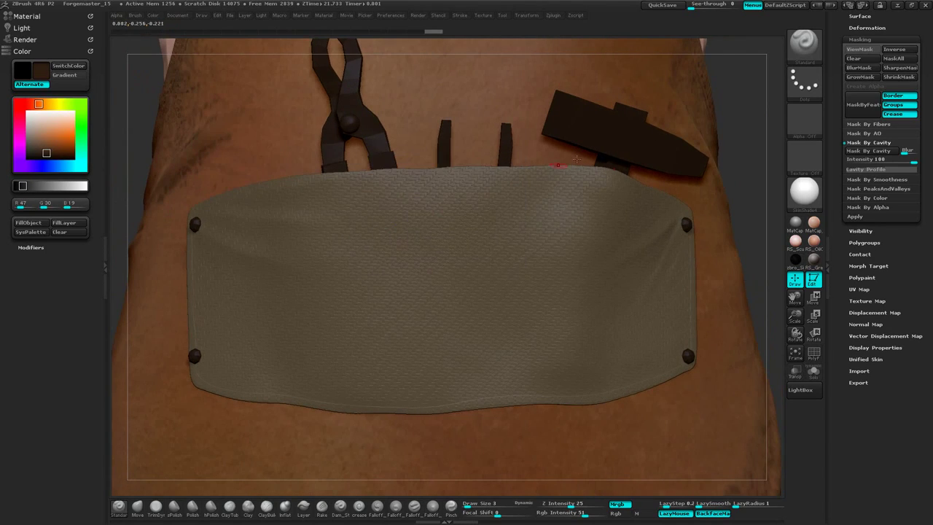
{"action": "left_click", "coordinate": [805, 80]}
{"action": "left_click", "coordinate": [646, 97]}
{"action": "left_click", "coordinate": [804, 118]}
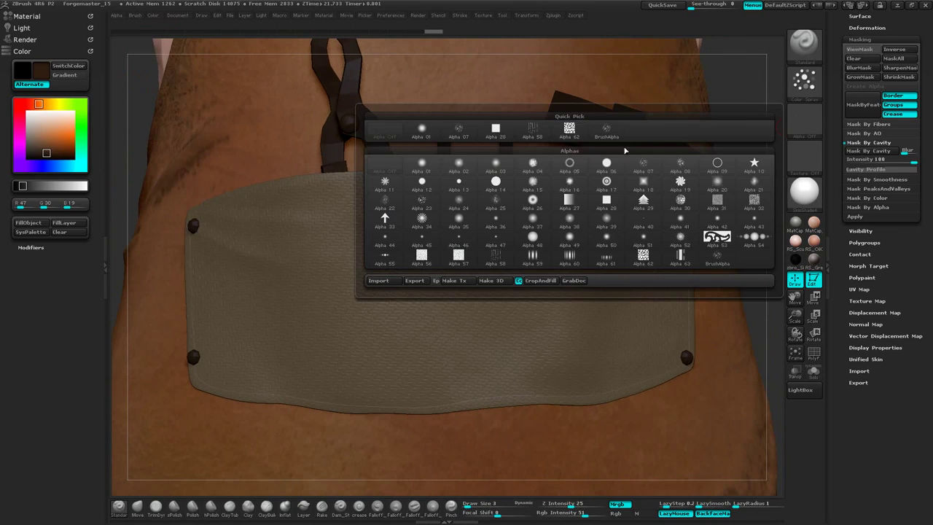
{"action": "left_click", "coordinate": [607, 133]}
Set the brush's draw size to 21 and restrict it to painting Rgb only.
{"action": "key", "text": "space"}
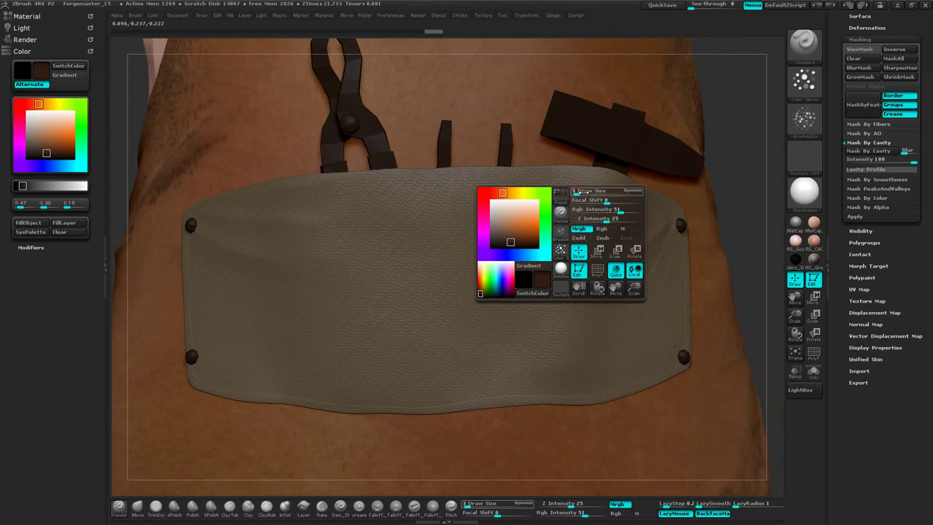
{"action": "left_click_drag", "start_coordinate": [576, 192], "coordinate": [585, 194]}
{"action": "right_click_drag", "start_coordinate": [539, 256], "coordinate": [559, 258]}
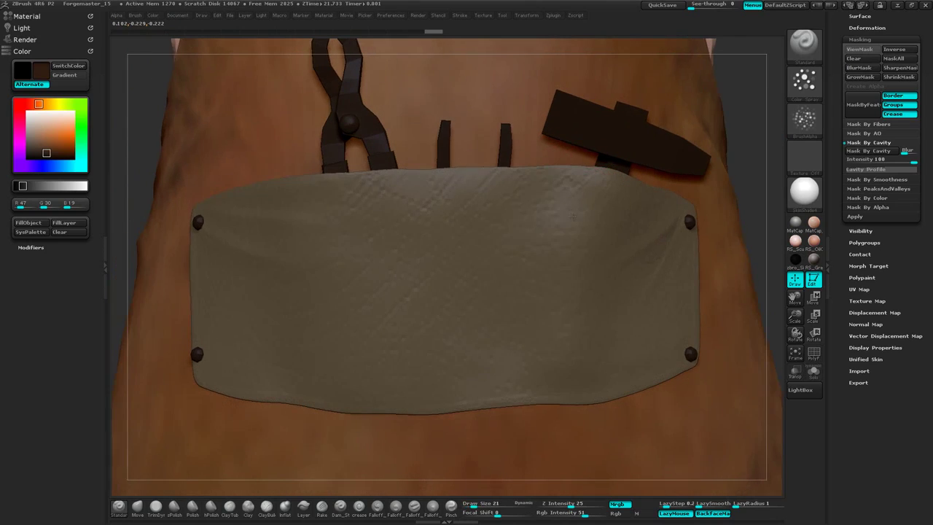
{"action": "key", "text": "space"}
{"action": "left_click", "coordinate": [602, 245]}
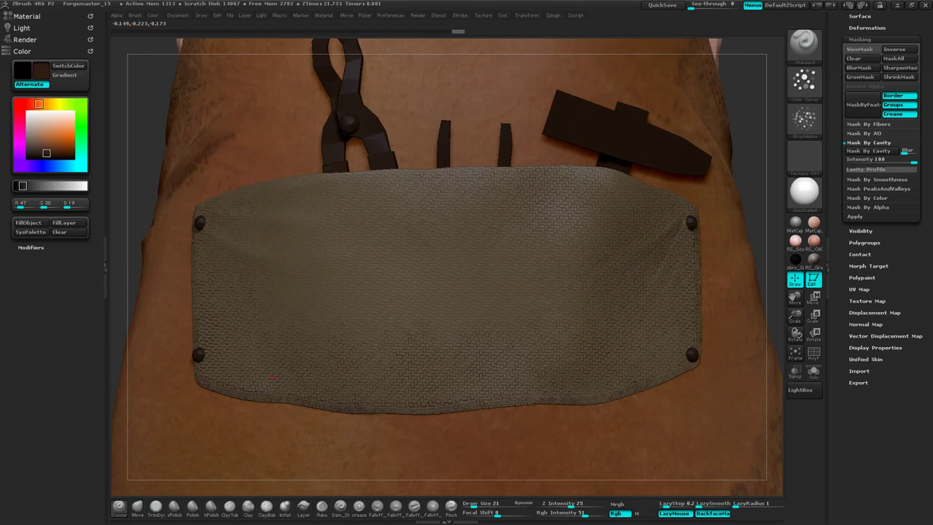
Spray the dark brown over the pouch's woven surface, working around its edges and sides, and clear the cavity mask.
{"action": "mouse_move", "coordinate": [768, 126]}
{"action": "left_mouse_down"}
{"action": "mouse_move", "coordinate": [662, 206]}
{"action": "mouse_move", "coordinate": [662, 192]}
{"action": "mouse_move", "coordinate": [606, 206]}
{"action": "left_mouse_up"}
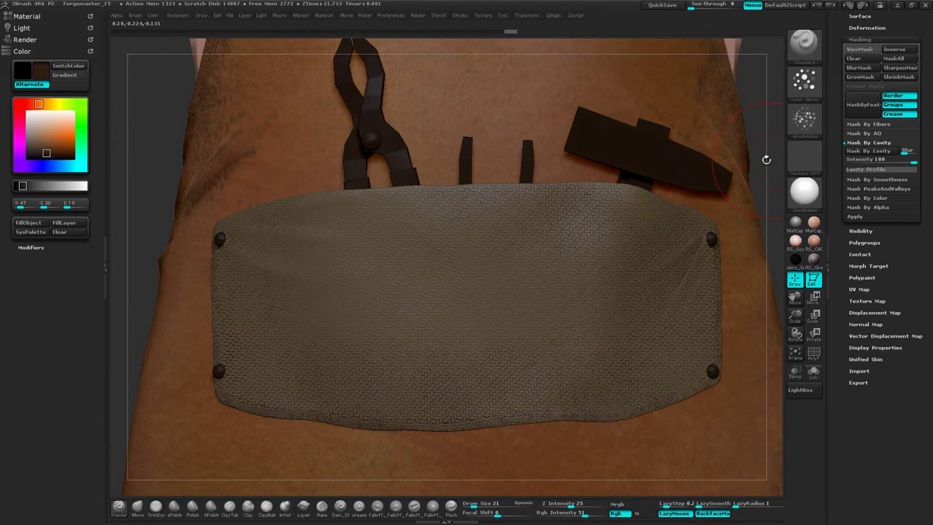
{"action": "left_click_drag", "start_coordinate": [766, 159], "coordinate": [503, 187]}
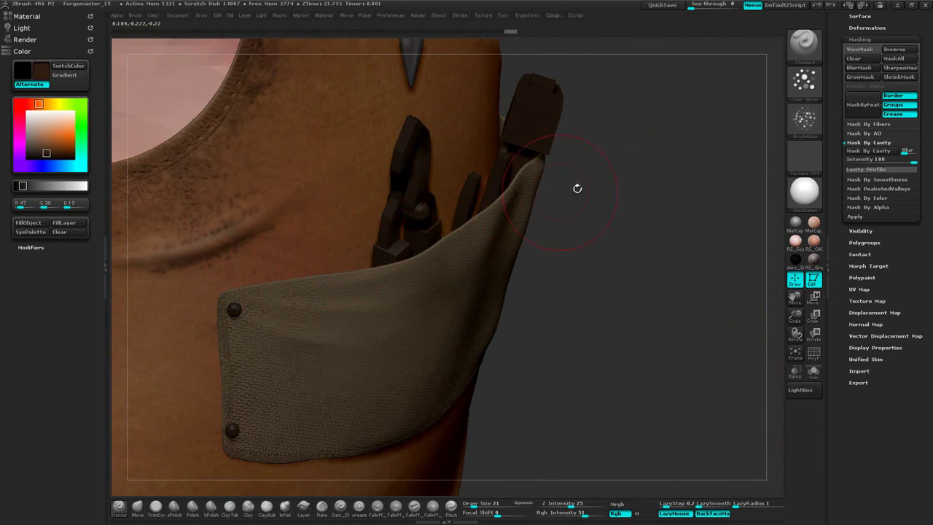
{"action": "left_click_drag", "start_coordinate": [577, 188], "coordinate": [353, 290]}
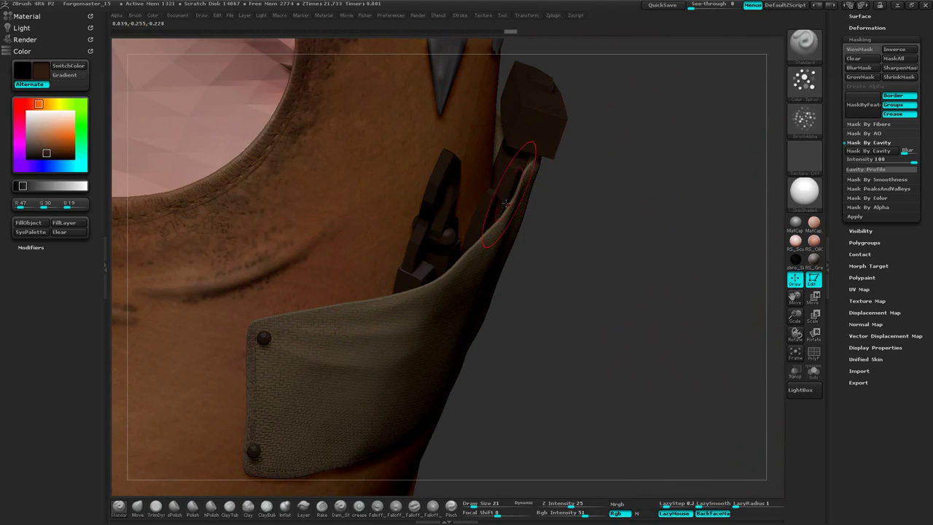
{"action": "left_click_drag", "start_coordinate": [588, 202], "coordinate": [500, 90]}
{"action": "left_click_drag", "start_coordinate": [632, 183], "coordinate": [437, 147]}
{"action": "left_click_drag", "start_coordinate": [642, 128], "coordinate": [685, 88], "text": "alt"}
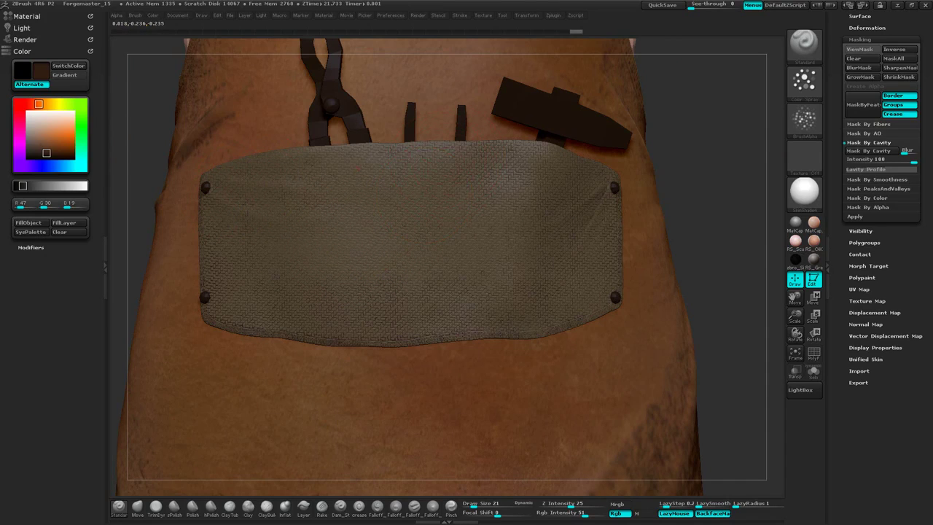
{"action": "left_click_drag", "start_coordinate": [708, 118], "coordinate": [722, 151], "text": "alt"}
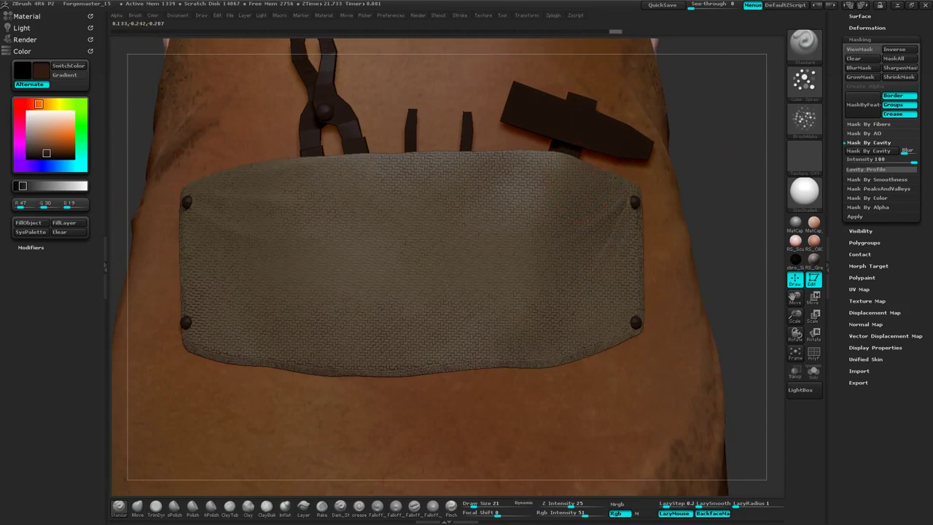
{"action": "mouse_move", "coordinate": [740, 110]}
{"action": "left_mouse_down", "text": "alt"}
{"action": "mouse_move", "coordinate": [778, 102]}
{"action": "mouse_move", "coordinate": [760, 118]}
{"action": "mouse_move", "coordinate": [780, 116]}
{"action": "mouse_move", "coordinate": [750, 107]}
{"action": "left_mouse_up", "text": "alt"}
{"action": "left_click", "coordinate": [860, 60]}
{"action": "left_click", "coordinate": [831, 250]}
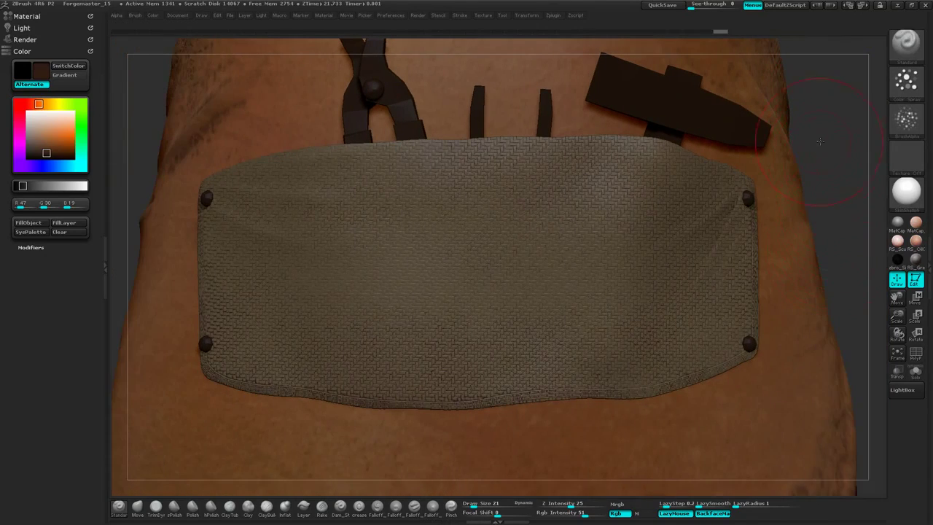
Frame the pouch from the front, send the view to Photoshop with ZAppLink, and update the open TempZAppLinkExport.psd.
{"action": "left_click_drag", "start_coordinate": [832, 140], "coordinate": [865, 107], "text": "alt"}
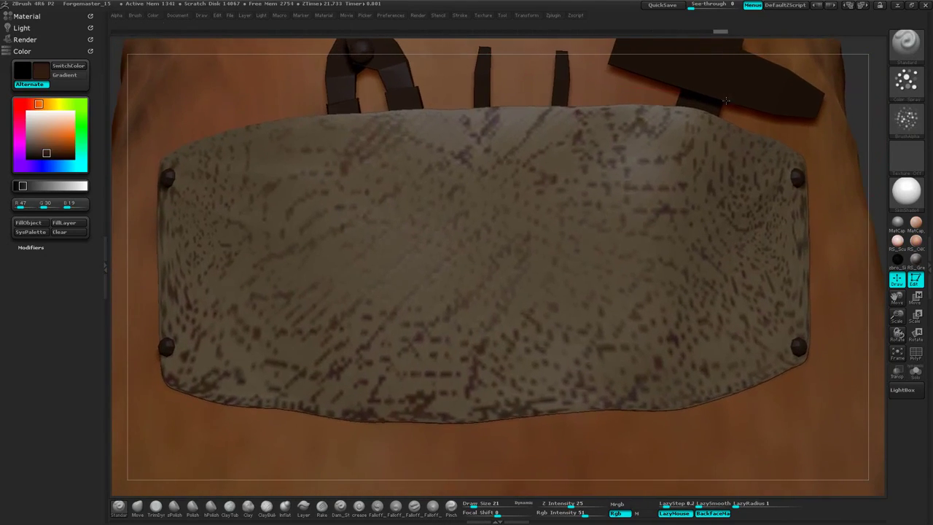
{"action": "left_click", "coordinate": [177, 15]}
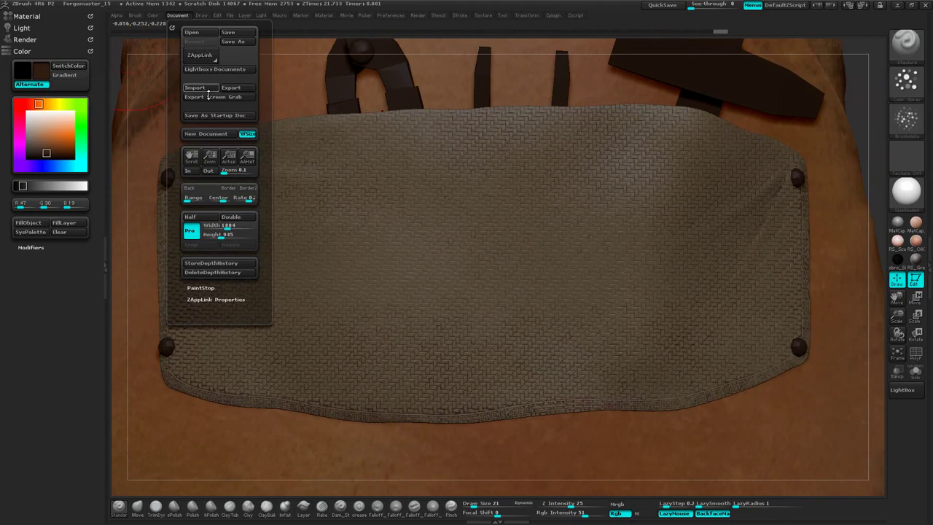
{"action": "left_click", "coordinate": [197, 56]}
{"action": "left_click", "coordinate": [432, 185]}
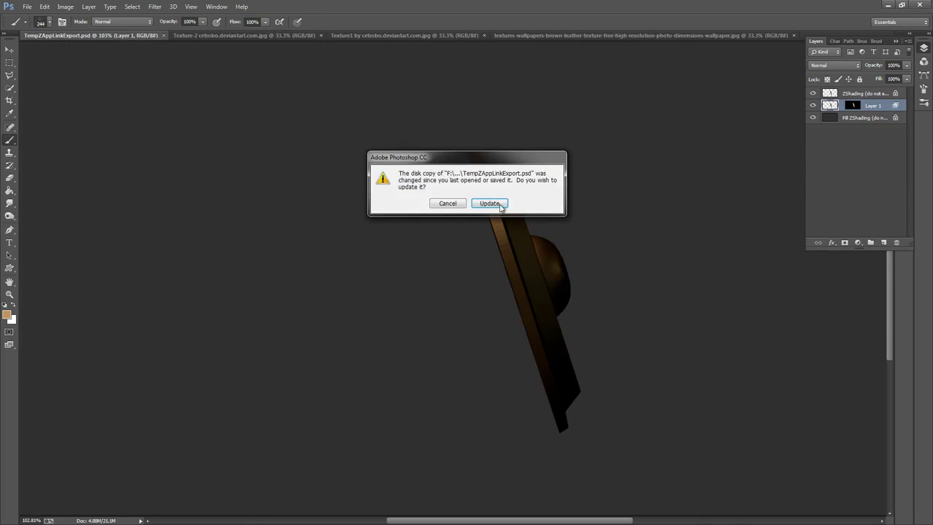
{"action": "left_click", "coordinate": [490, 203]}
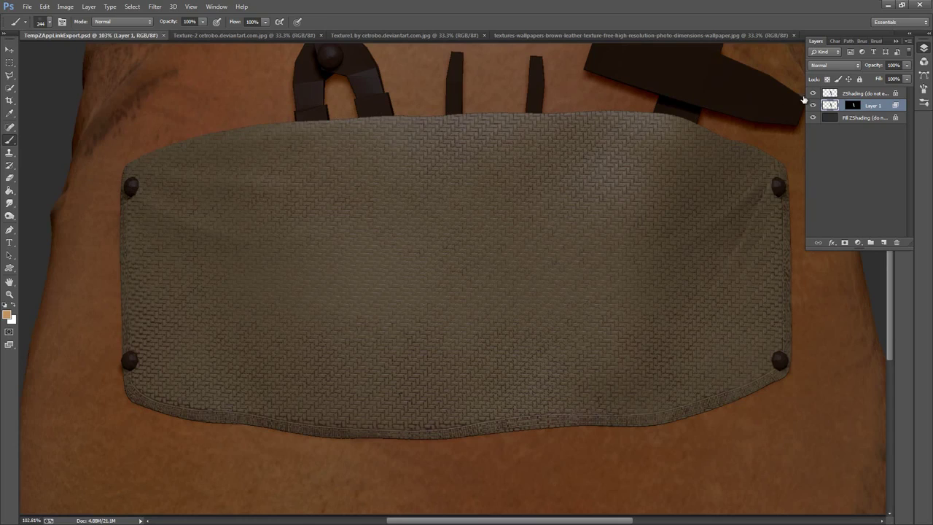
Add a new layer above Layer 1 and set its blend mode to Overlay.
{"action": "left_click", "coordinate": [882, 243]}
{"action": "left_click", "coordinate": [846, 67]}
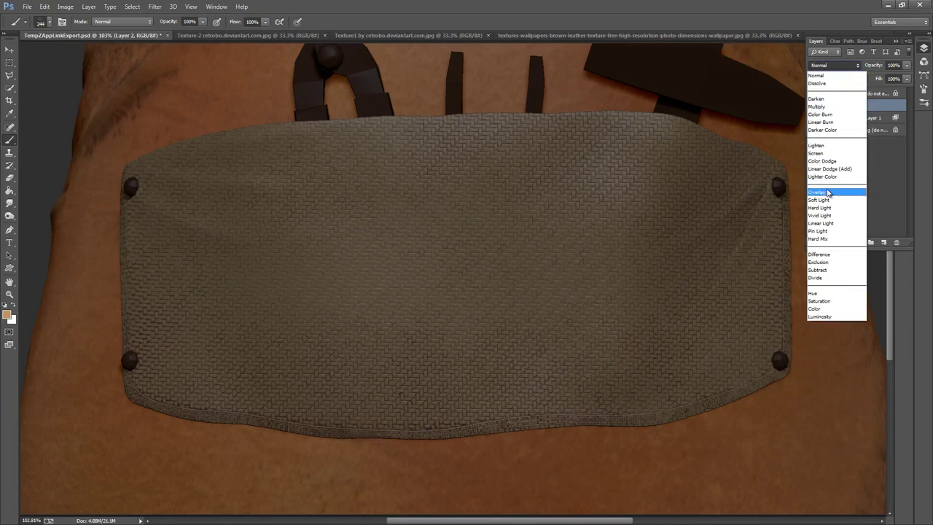
{"action": "left_click", "coordinate": [831, 194]}
Choose the 300 px cloudy grunge brush preset for painting stains.
{"action": "right_click", "coordinate": [547, 213]}
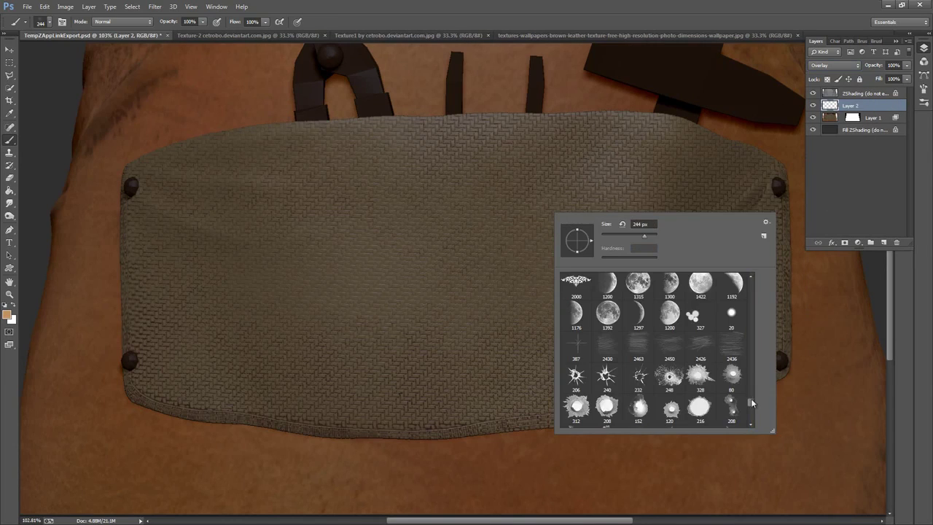
{"action": "left_click_drag", "start_coordinate": [752, 402], "coordinate": [752, 337]}
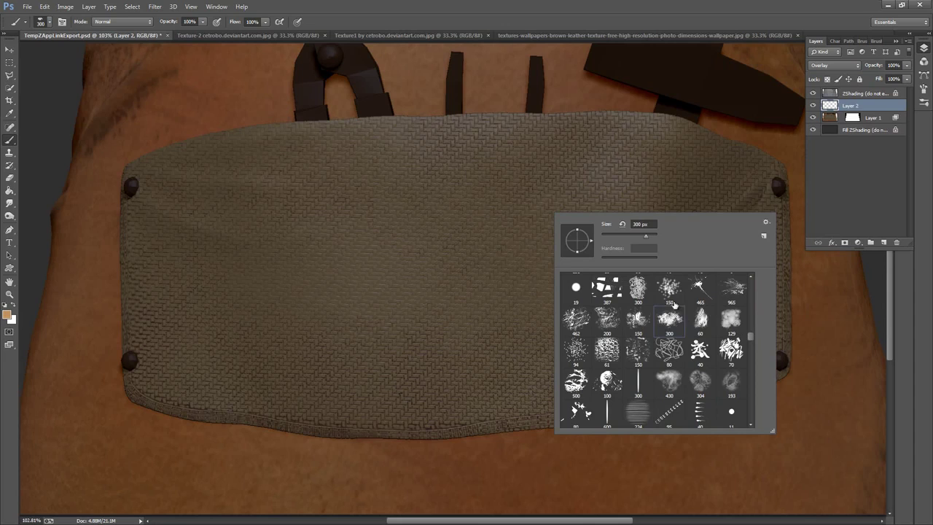
{"action": "left_click", "coordinate": [785, 19]}
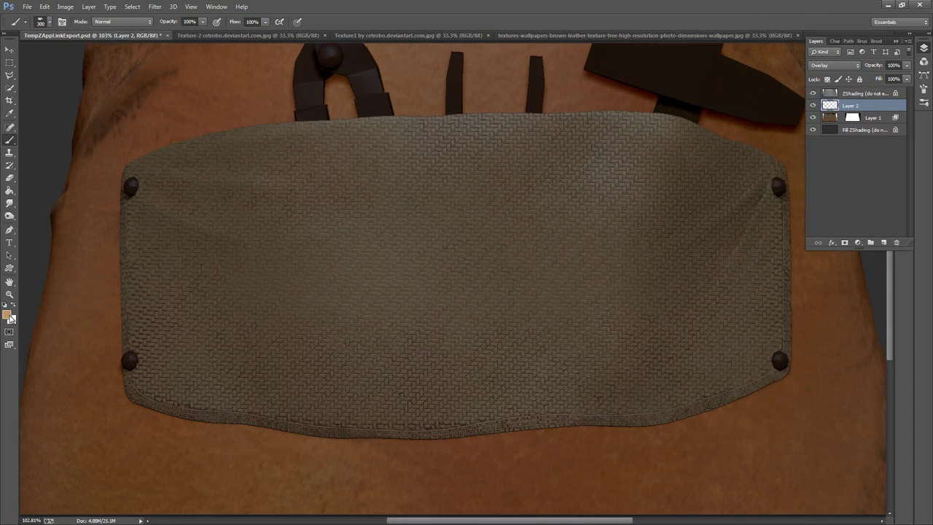
Set the foreground colour to a dark reddish brown, #5c3728.
{"action": "left_click", "coordinate": [8, 316]}
{"action": "left_click_drag", "start_coordinate": [286, 315], "coordinate": [286, 320]}
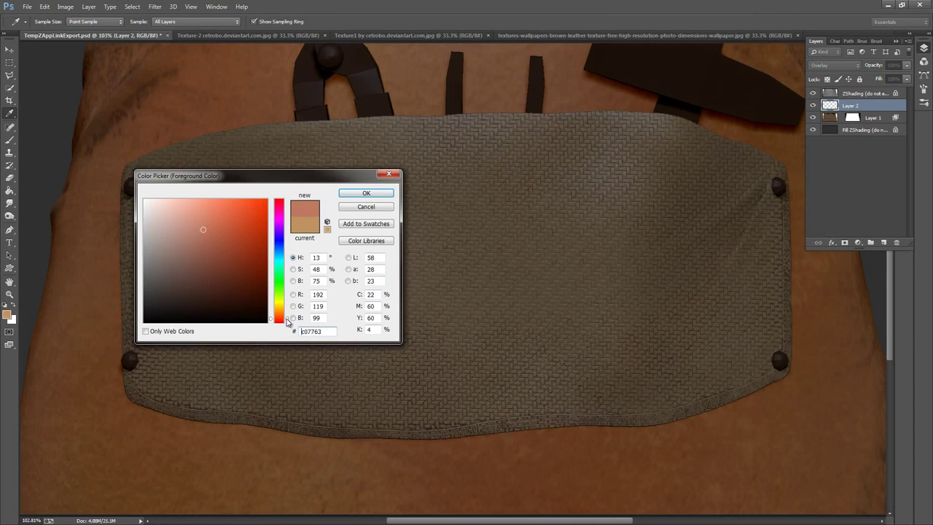
{"action": "mouse_move", "coordinate": [234, 270]}
{"action": "left_mouse_down"}
{"action": "mouse_move", "coordinate": [220, 283]}
{"action": "mouse_move", "coordinate": [214, 276]}
{"action": "left_mouse_up"}
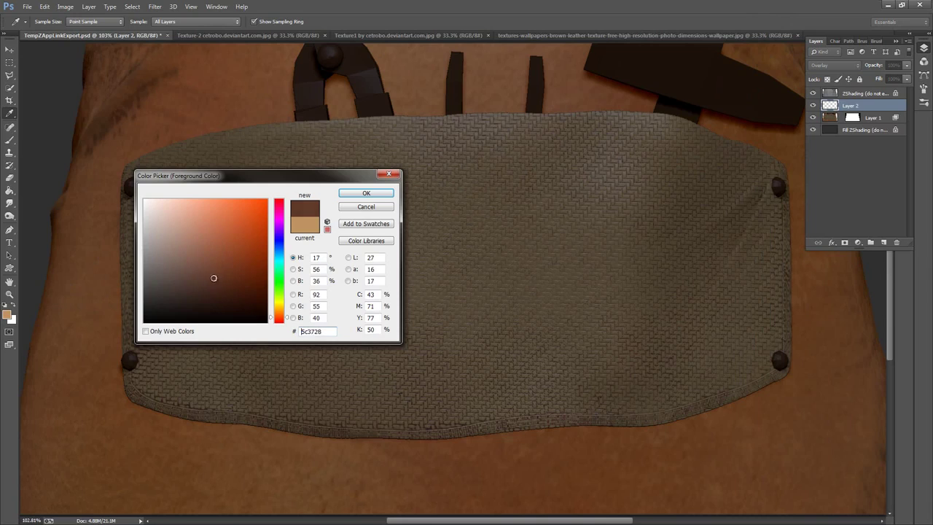
{"action": "left_click", "coordinate": [355, 194]}
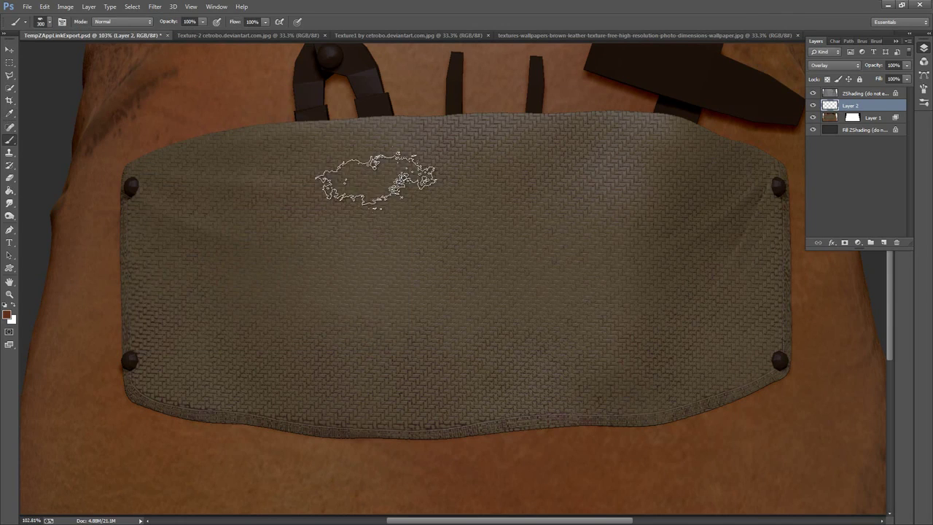
Paint uneven reddish-brown stains across the pouch, concentrating on its lower part and outer edges.
{"action": "left_click", "coordinate": [583, 211]}
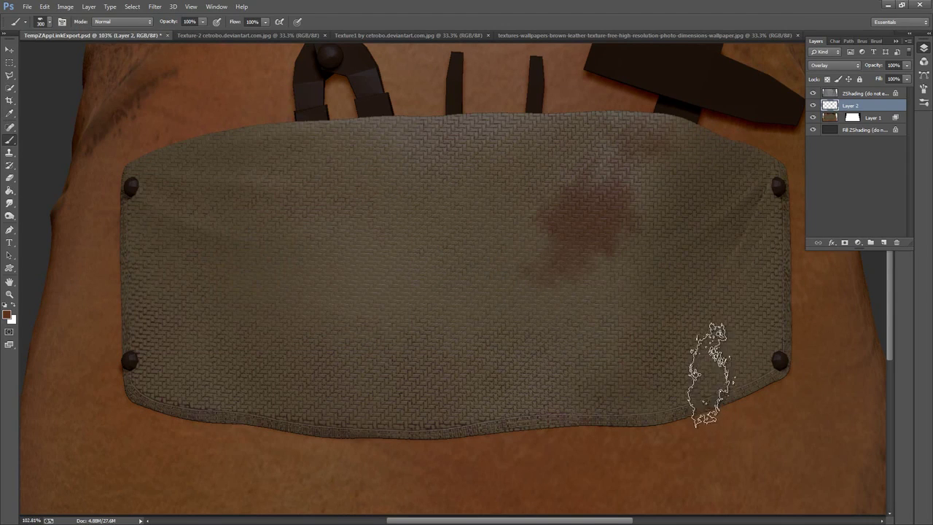
{"action": "mouse_move", "coordinate": [708, 365]}
{"action": "left_mouse_down"}
{"action": "mouse_move", "coordinate": [740, 323]}
{"action": "mouse_move", "coordinate": [766, 313]}
{"action": "mouse_move", "coordinate": [655, 361]}
{"action": "mouse_move", "coordinate": [583, 364]}
{"action": "mouse_move", "coordinate": [459, 427]}
{"action": "mouse_move", "coordinate": [313, 442]}
{"action": "left_mouse_up"}
{"action": "mouse_move", "coordinate": [124, 259]}
{"action": "left_mouse_down"}
{"action": "mouse_move", "coordinate": [219, 462]}
{"action": "mouse_move", "coordinate": [229, 205]}
{"action": "mouse_move", "coordinate": [255, 136]}
{"action": "mouse_move", "coordinate": [348, 167]}
{"action": "mouse_move", "coordinate": [267, 275]}
{"action": "mouse_move", "coordinate": [233, 371]}
{"action": "mouse_move", "coordinate": [407, 423]}
{"action": "mouse_move", "coordinate": [308, 442]}
{"action": "mouse_move", "coordinate": [167, 420]}
{"action": "mouse_move", "coordinate": [260, 417]}
{"action": "mouse_move", "coordinate": [444, 385]}
{"action": "mouse_move", "coordinate": [490, 427]}
{"action": "mouse_move", "coordinate": [635, 444]}
{"action": "mouse_move", "coordinate": [646, 416]}
{"action": "mouse_move", "coordinate": [780, 365]}
{"action": "mouse_move", "coordinate": [754, 225]}
{"action": "mouse_move", "coordinate": [614, 208]}
{"action": "mouse_move", "coordinate": [531, 129]}
{"action": "mouse_move", "coordinate": [412, 285]}
{"action": "mouse_move", "coordinate": [311, 296]}
{"action": "mouse_move", "coordinate": [431, 411]}
{"action": "mouse_move", "coordinate": [437, 328]}
{"action": "mouse_move", "coordinate": [405, 255]}
{"action": "left_mouse_up"}
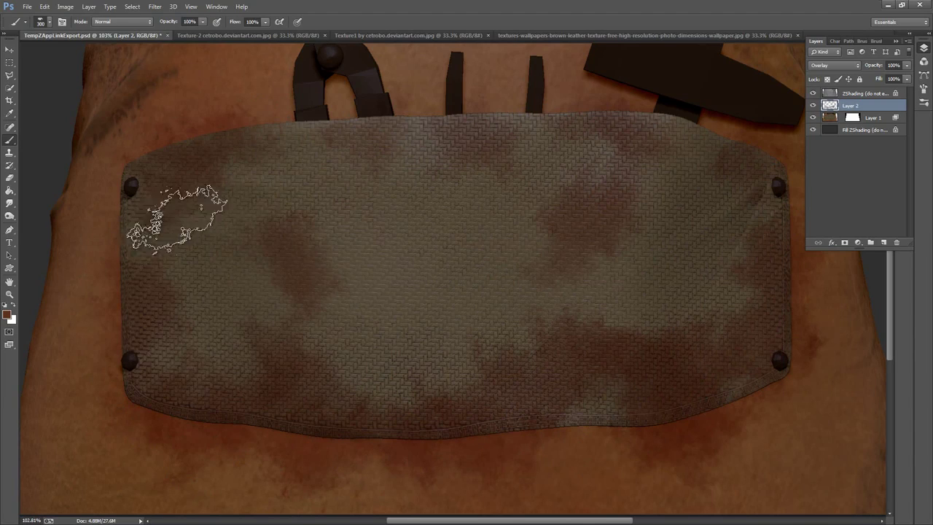
Choose the 200 px scratchy grunge brush preset and set its size to 367 px.
{"action": "right_click", "coordinate": [180, 211]}
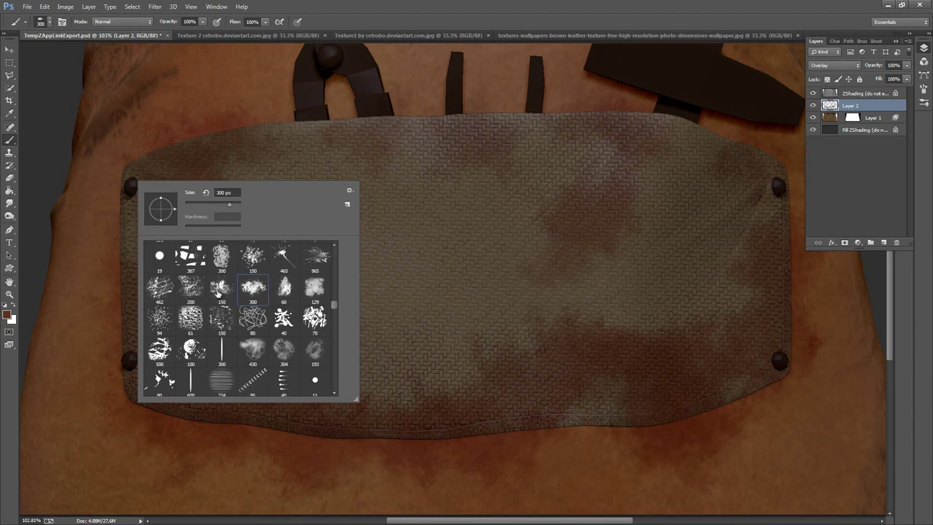
{"action": "left_click", "coordinate": [190, 287]}
{"action": "left_click", "coordinate": [339, 94]}
{"action": "right_click", "coordinate": [355, 98]}
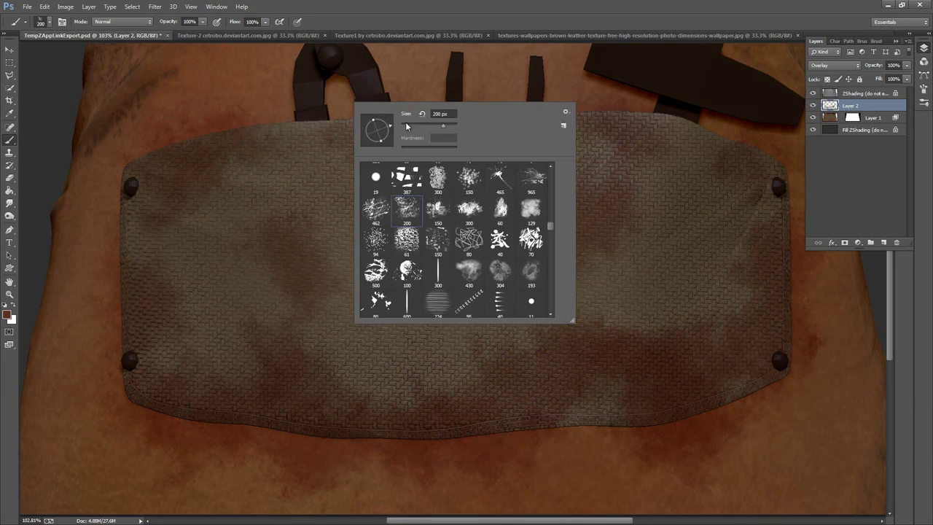
{"action": "left_click", "coordinate": [271, 188]}
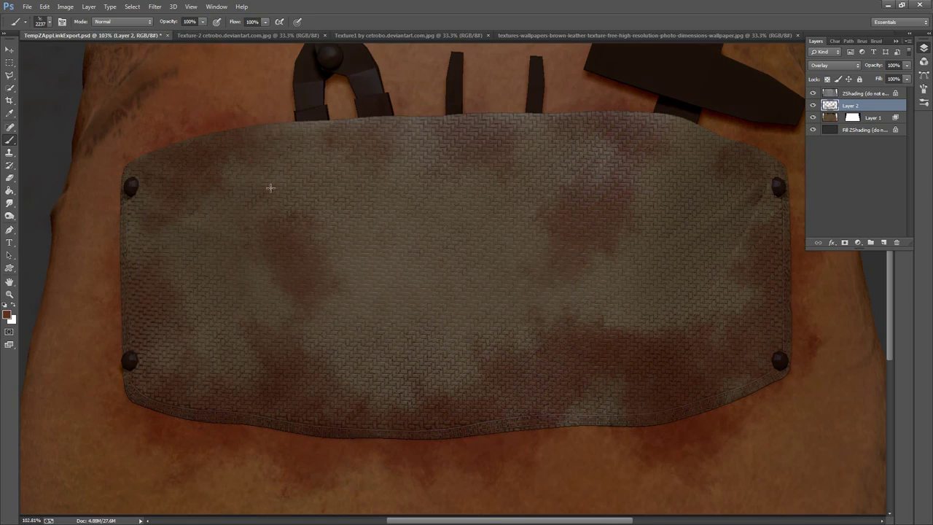
{"action": "right_click", "coordinate": [344, 210]}
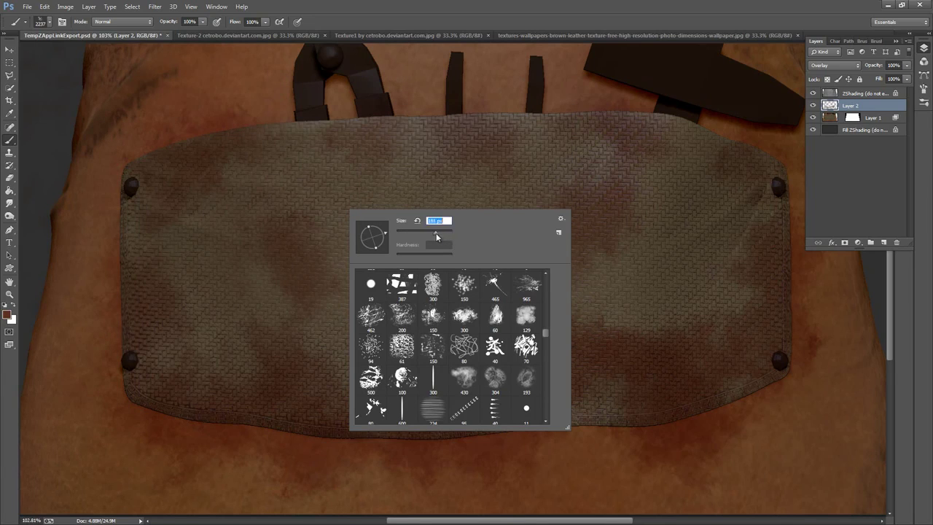
{"action": "left_click_drag", "start_coordinate": [446, 235], "coordinate": [442, 235]}
{"action": "left_click", "coordinate": [330, 169]}
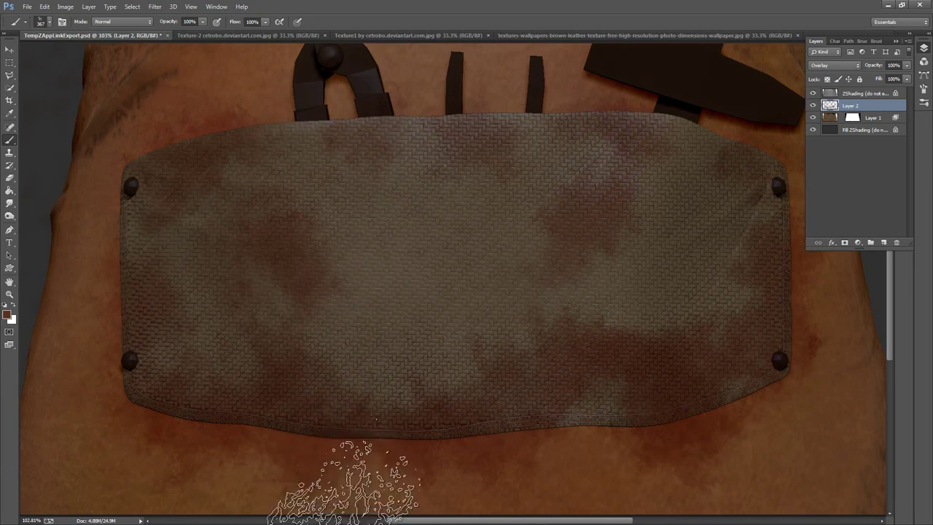
Set the foreground colour to a medium brown, #744a28, and paint mottled brown stains over the pouch.
{"action": "left_click", "coordinate": [6, 315]}
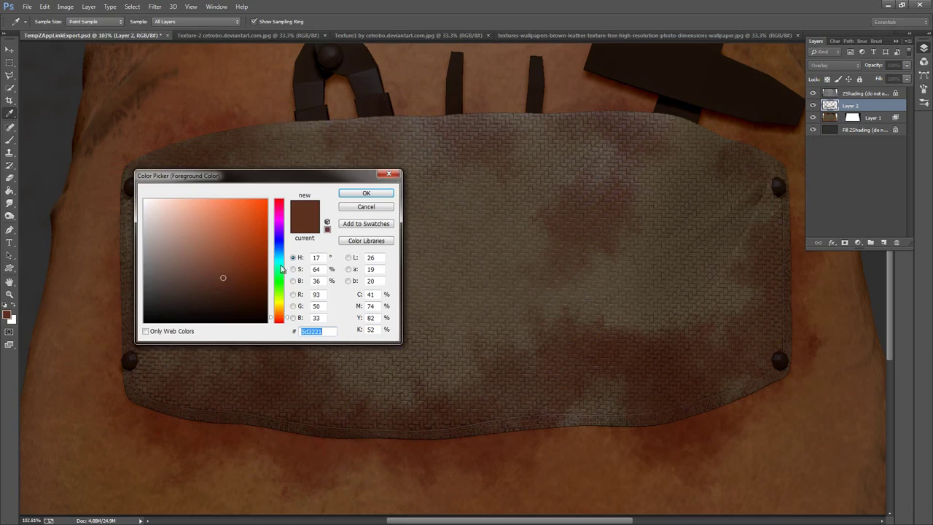
{"action": "left_click_drag", "start_coordinate": [288, 321], "coordinate": [288, 315]}
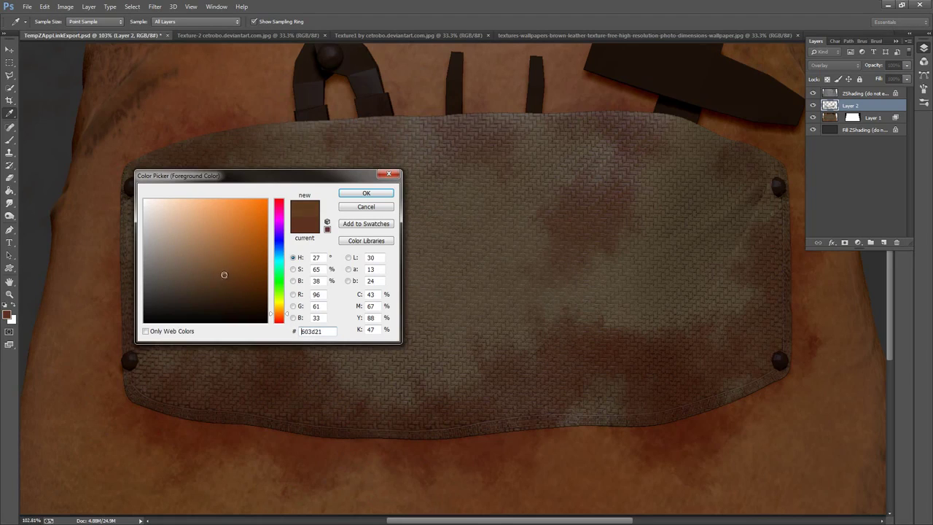
{"action": "left_click", "coordinate": [366, 194]}
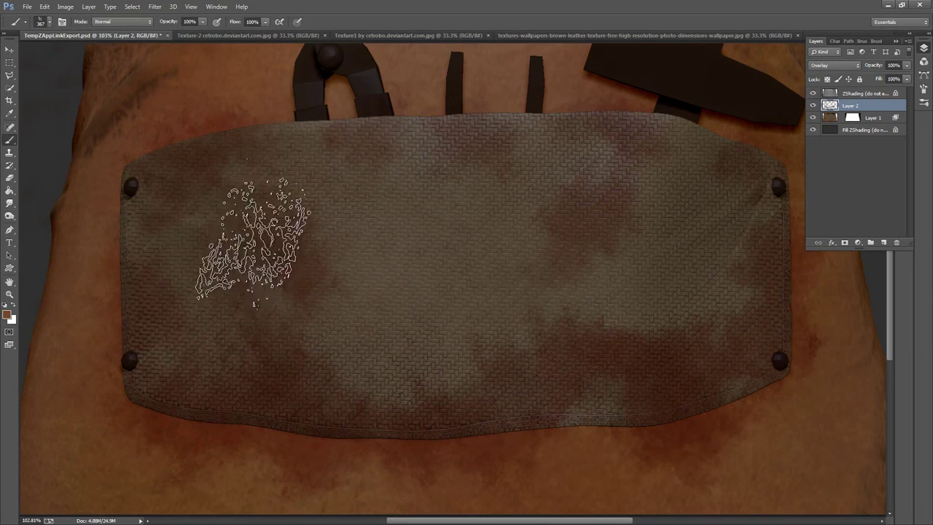
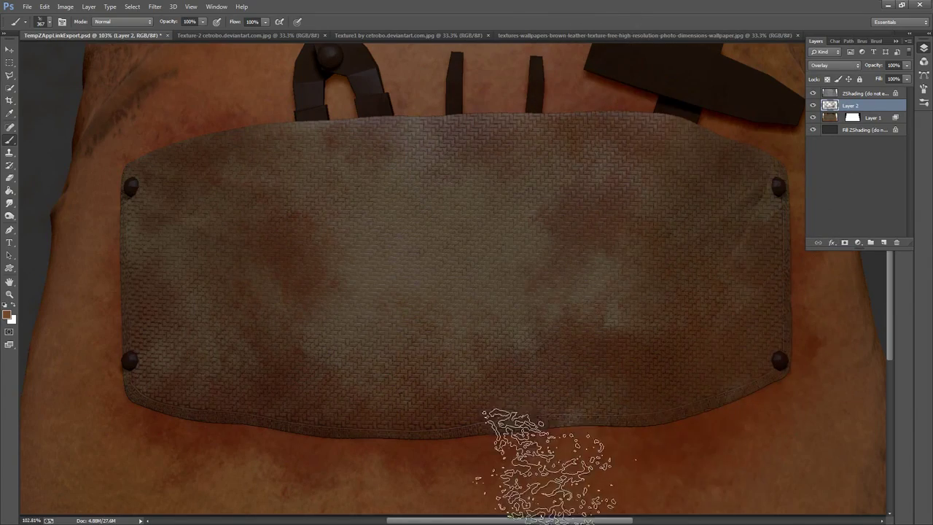
Set the foreground colour to a light tan, #ab7448, and dab warm orange-brown patches across the pouch.
{"action": "left_click", "coordinate": [9, 315]}
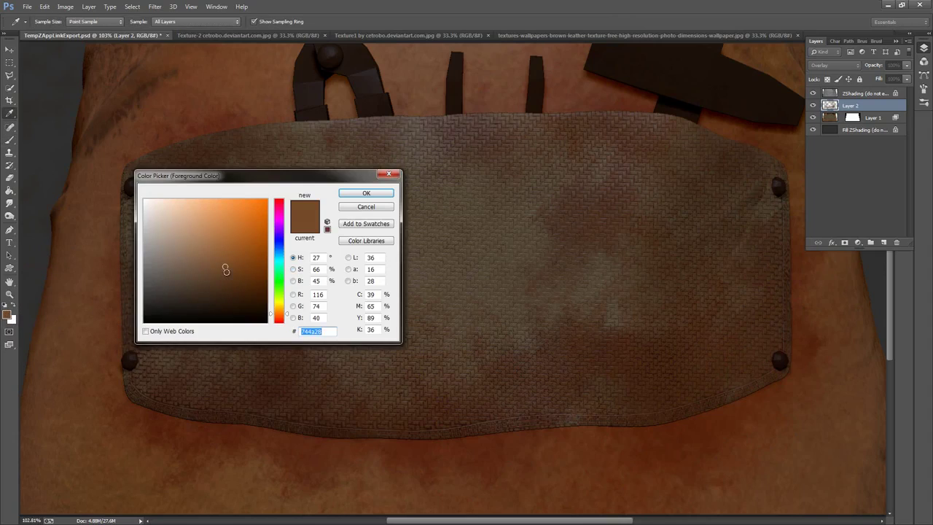
{"action": "left_click_drag", "start_coordinate": [225, 264], "coordinate": [216, 241]}
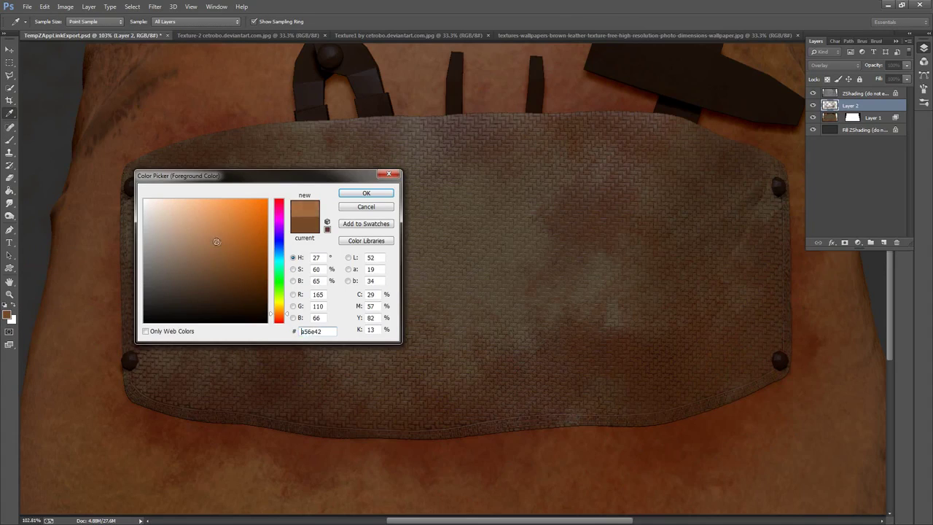
{"action": "left_click", "coordinate": [366, 193]}
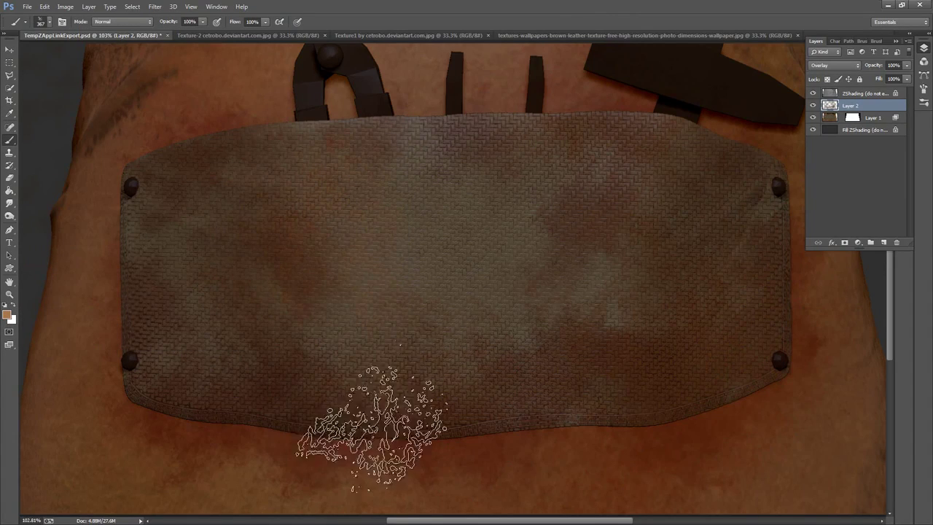
Merge Layer 2 down into Layer 1, preserving the underlying layer mask.
{"action": "right_click", "coordinate": [867, 106]}
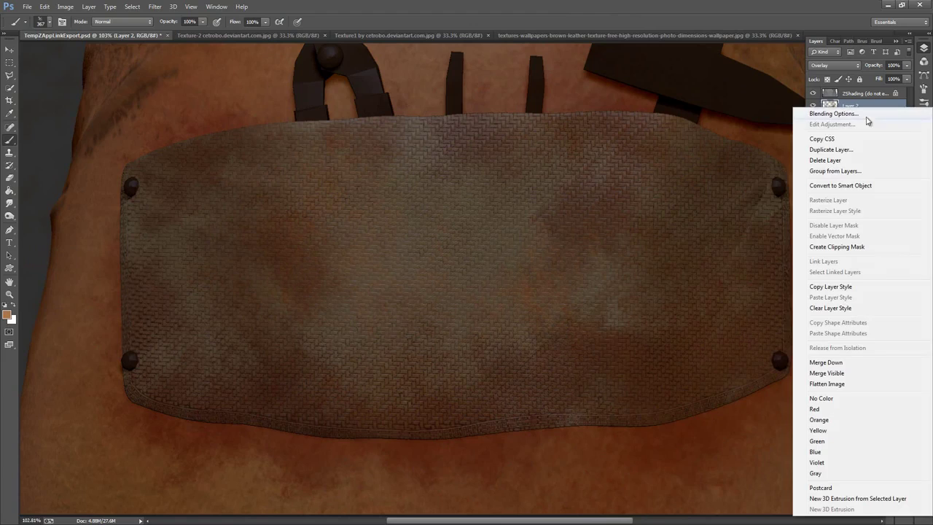
{"action": "left_click", "coordinate": [827, 363]}
{"action": "left_click", "coordinate": [472, 203]}
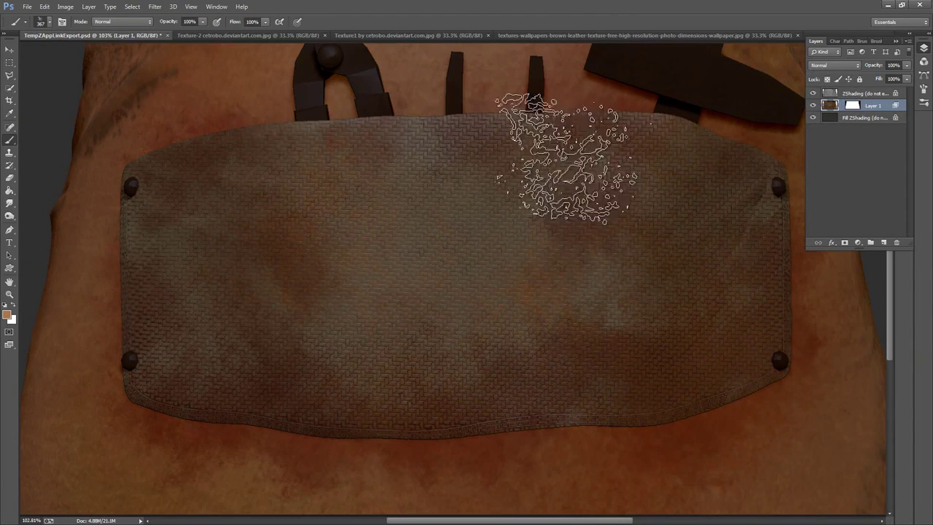
Save the stained pouch document, re-enter ZBrush and pick up the edited projection.
{"action": "left_click", "coordinate": [27, 7]}
{"action": "left_click", "coordinate": [35, 114]}
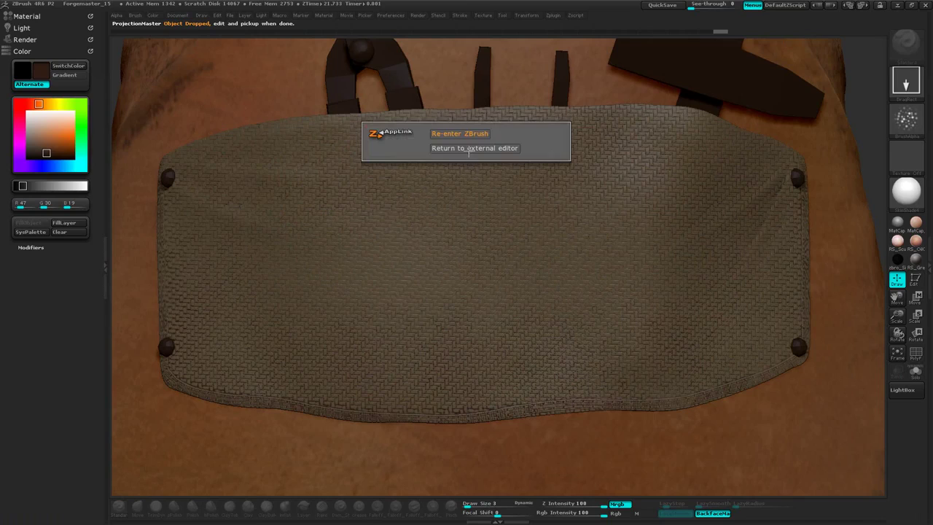
{"action": "left_click", "coordinate": [461, 134]}
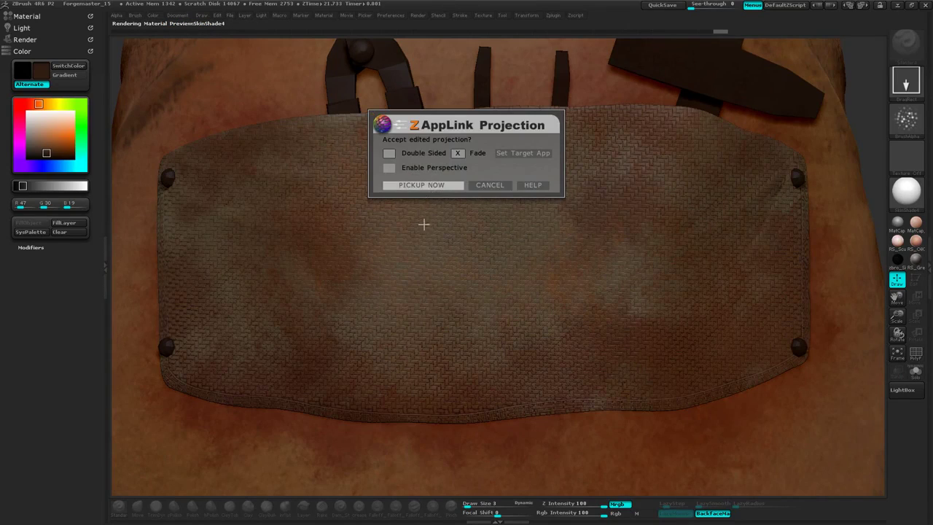
{"action": "left_click", "coordinate": [430, 185]}
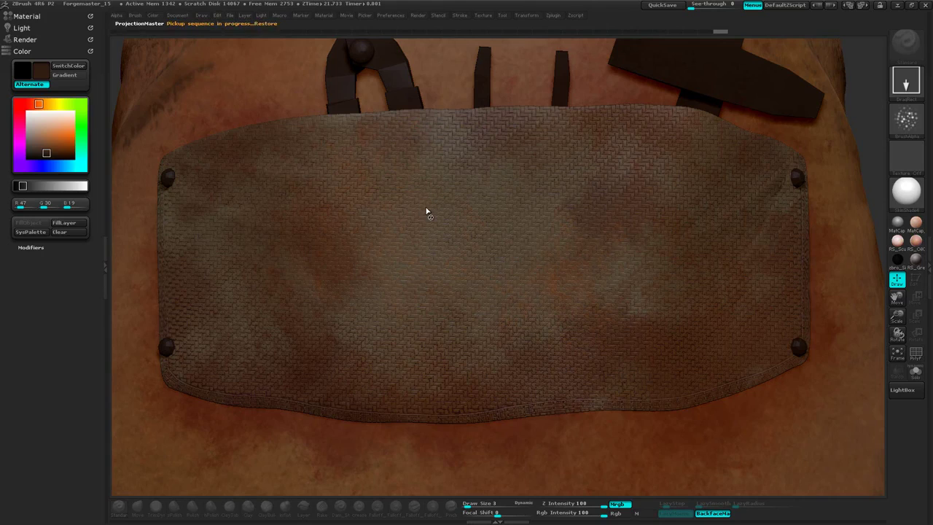
Select the Apron1_1 subtool, send its view to Photoshop through ZAppLink and update the changed document.
{"action": "mouse_move", "coordinate": [853, 119]}
{"action": "left_mouse_down", "text": "alt"}
{"action": "mouse_move", "coordinate": [817, 150]}
{"action": "mouse_move", "coordinate": [766, 156]}
{"action": "mouse_move", "coordinate": [791, 130]}
{"action": "mouse_move", "coordinate": [832, 130]}
{"action": "left_mouse_up", "text": "alt"}
{"action": "left_click", "coordinate": [745, 210], "text": "alt"}
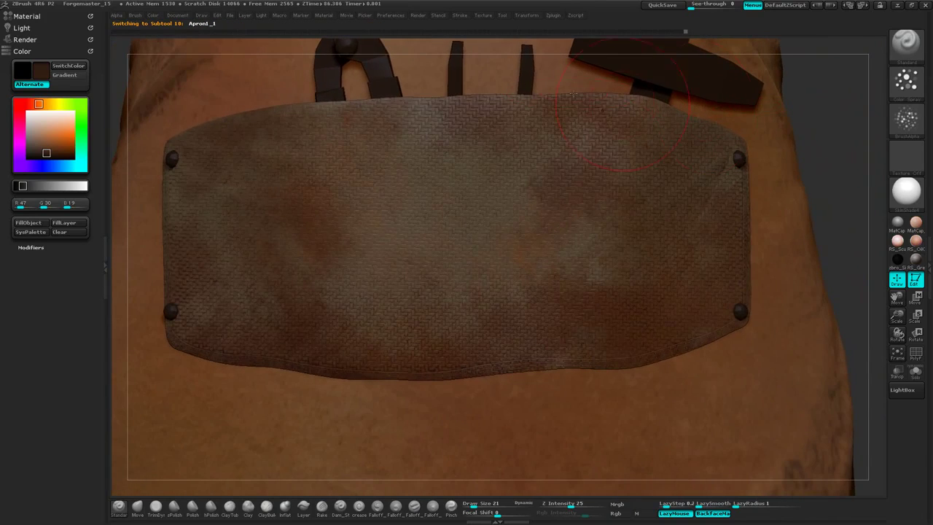
{"action": "left_click", "coordinate": [177, 14]}
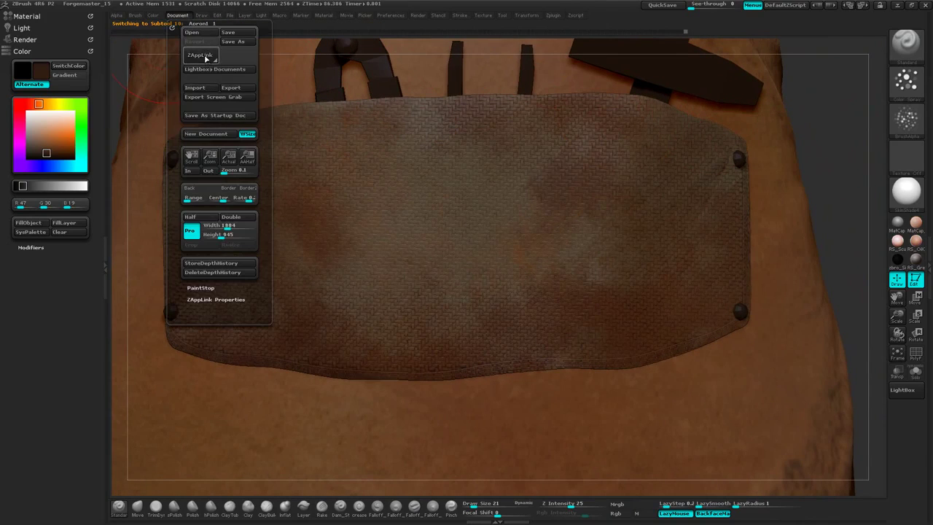
{"action": "left_click", "coordinate": [201, 56]}
{"action": "left_click", "coordinate": [431, 185]}
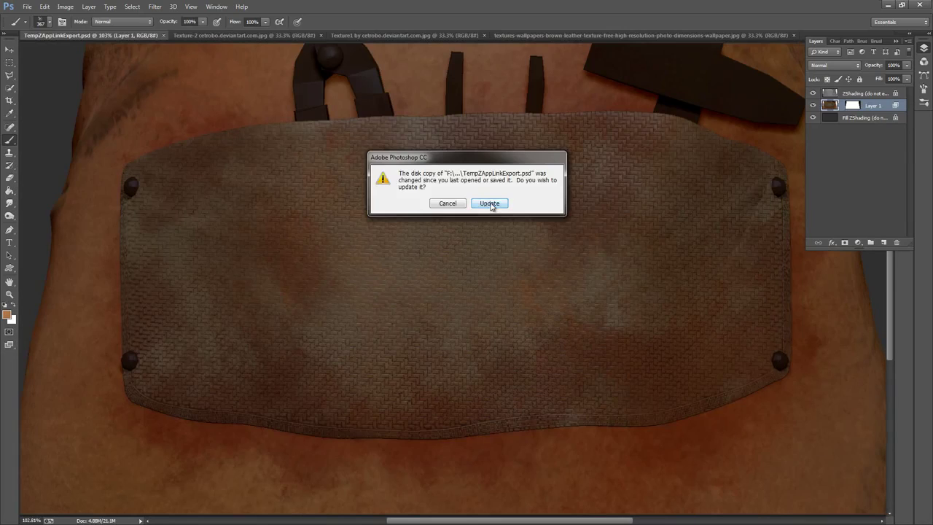
{"action": "left_click", "coordinate": [490, 204]}
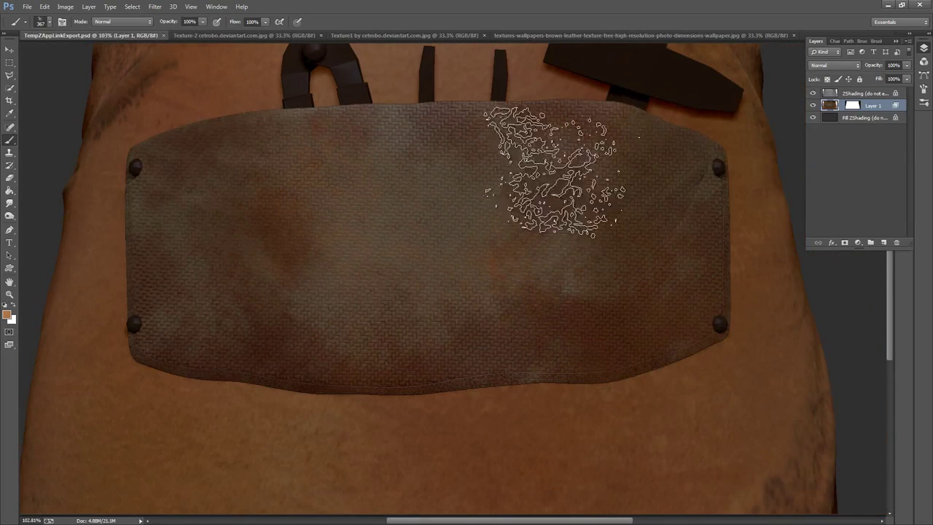
Add an Overlay layer above Layer 1 and paint tan-orange stains on the apron beside and below the pouch.
{"action": "left_click", "coordinate": [884, 243]}
{"action": "left_click", "coordinate": [856, 67]}
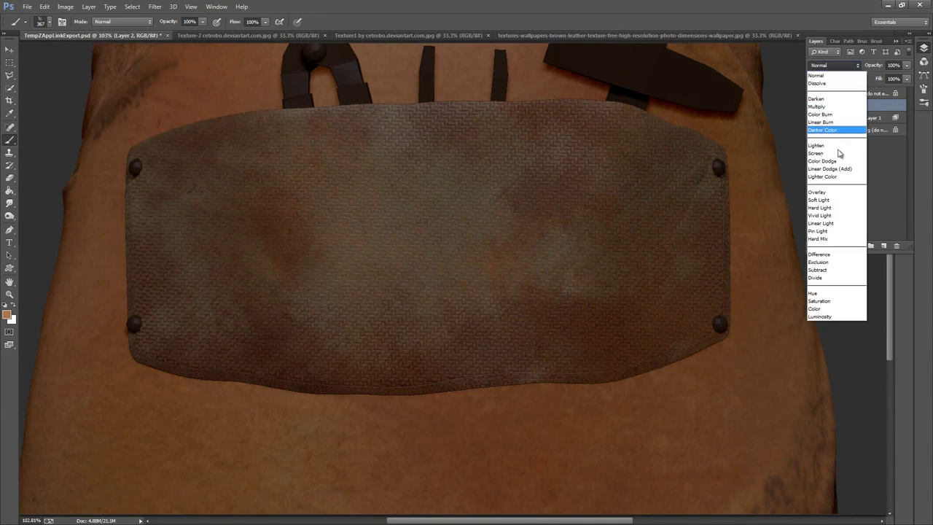
{"action": "left_click", "coordinate": [828, 195]}
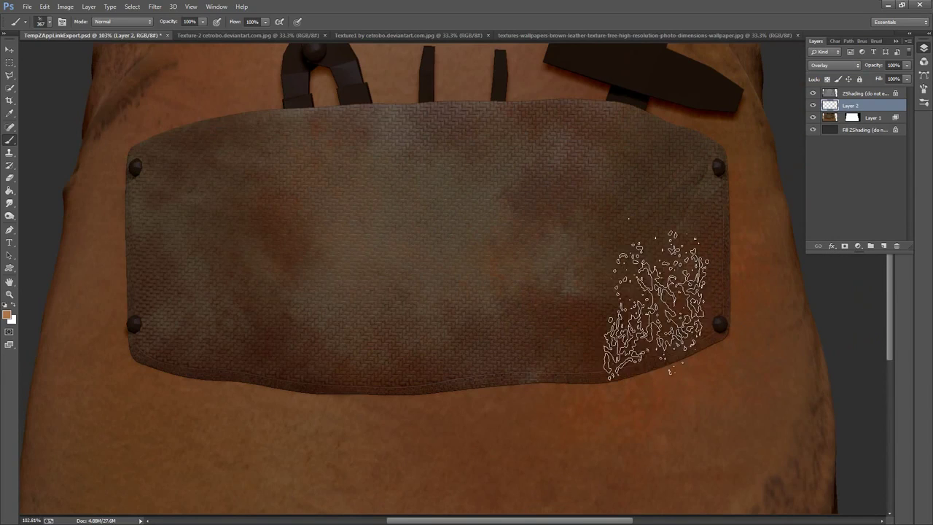
Set the foreground colour to a dark red, #712727, and paint faint red stains on the apron below the pouch.
{"action": "left_click", "coordinate": [7, 315]}
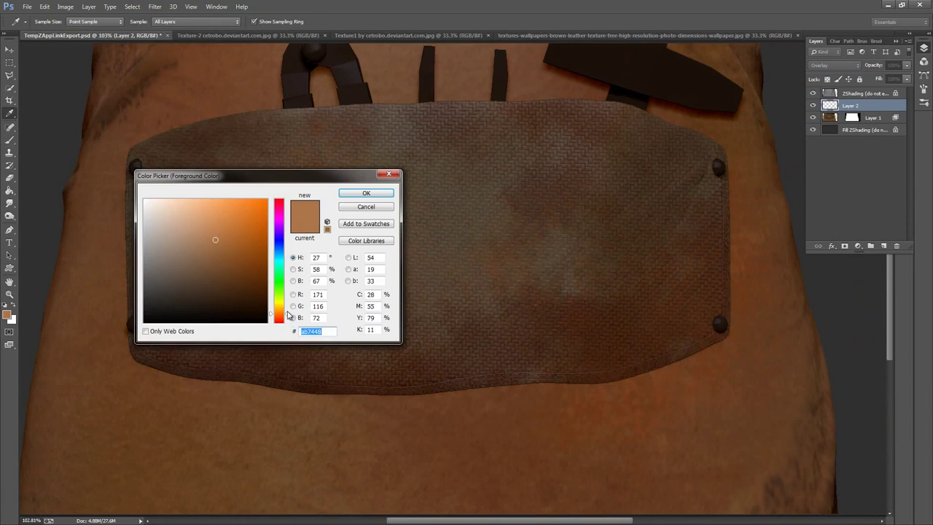
{"action": "left_click_drag", "start_coordinate": [287, 312], "coordinate": [288, 326]}
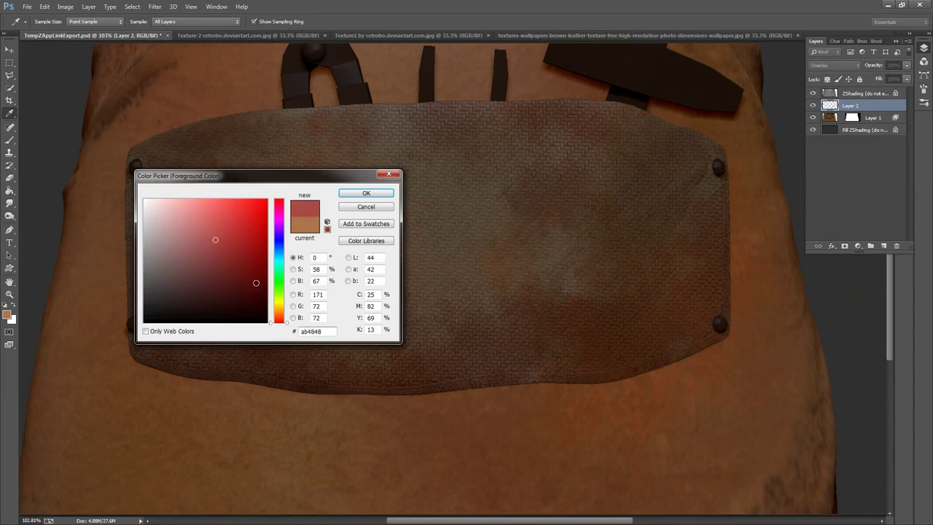
{"action": "left_click", "coordinate": [230, 272]}
{"action": "left_click", "coordinate": [366, 193]}
{"action": "key", "text": "b"}
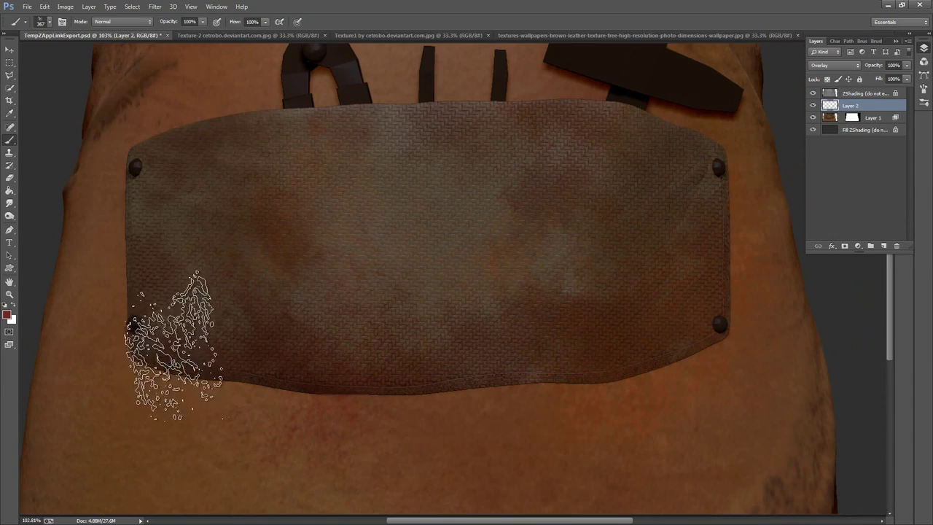
Set the foreground colour to a dark brown, about #55311b, and paint dark stains on the apron around the pouch's lower corner.
{"action": "key", "text": "i"}
{"action": "left_click", "coordinate": [7, 314]}
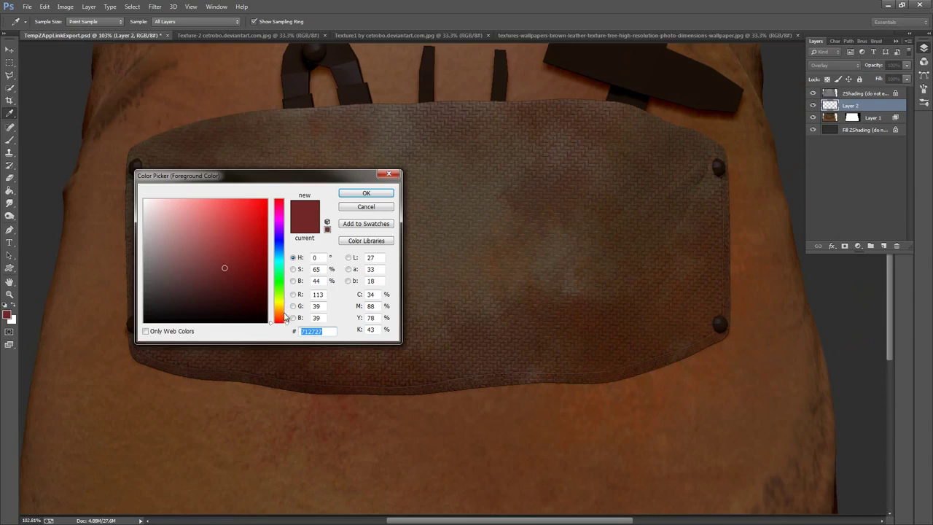
{"action": "left_click", "coordinate": [284, 314]}
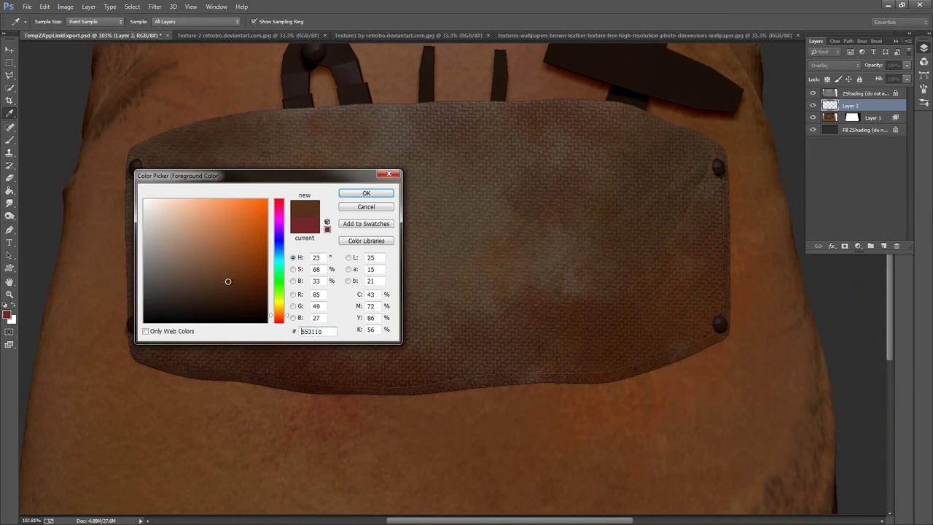
{"action": "left_click", "coordinate": [366, 193]}
{"action": "key", "text": "b"}
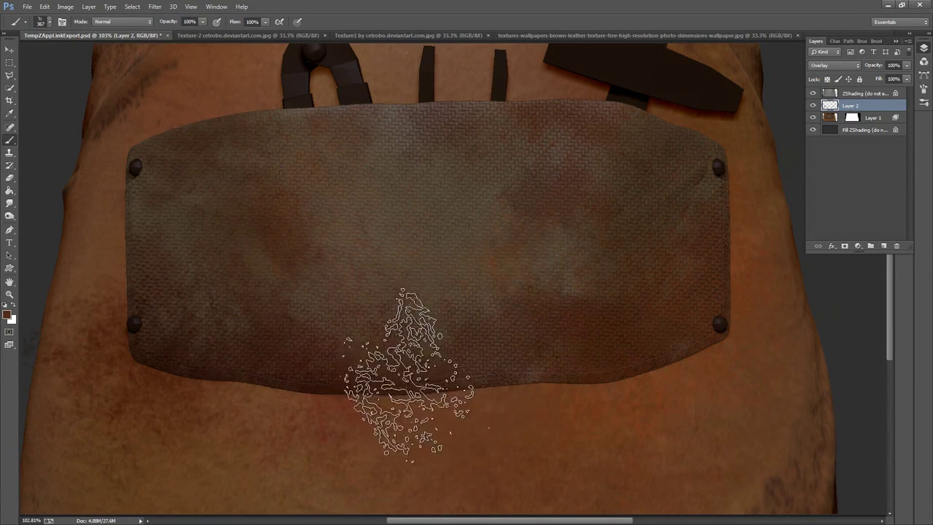
Reduce the brush size to 149 px and paint finer dark stains on the apron around the pouch's edges.
{"action": "right_click", "coordinate": [519, 306]}
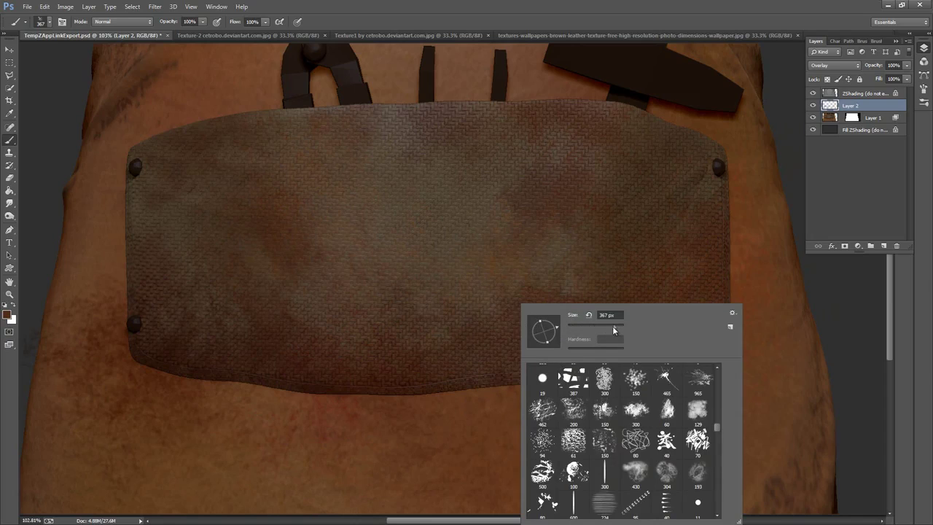
{"action": "key", "text": "Return"}
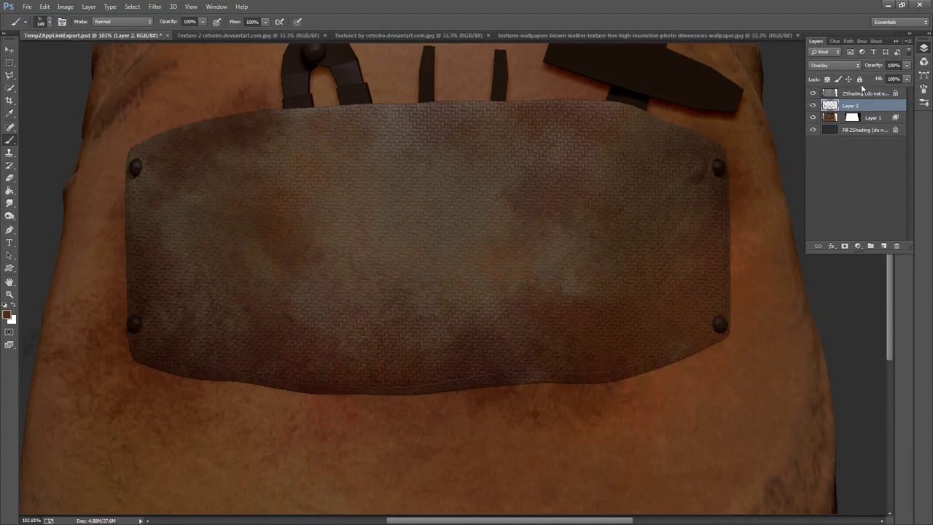
Merge the apron's stain layer down into Layer 1, preserving the layer mask.
{"action": "right_click", "coordinate": [868, 111]}
{"action": "left_click", "coordinate": [830, 365]}
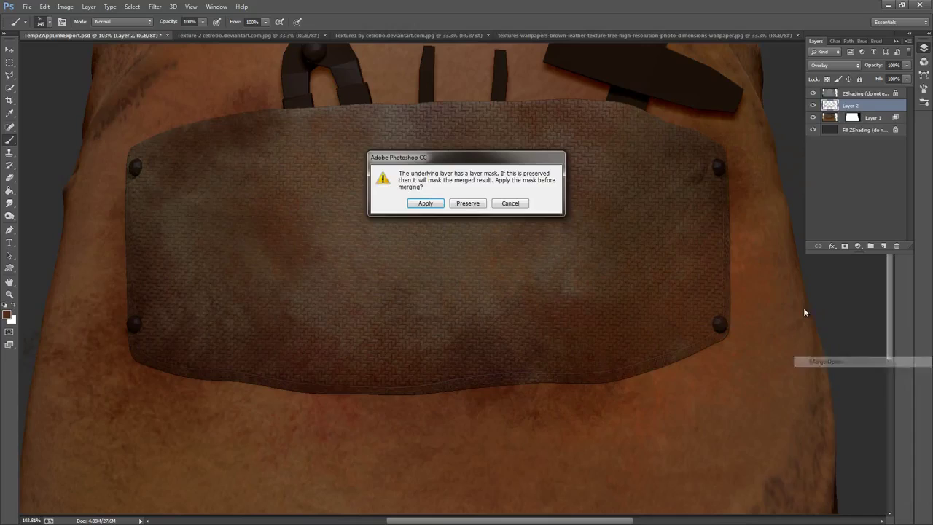
{"action": "left_click", "coordinate": [478, 209]}
Save the edited export document, switch to ZBrush and pick up the projection onto the apron and pouch.
{"action": "left_click", "coordinate": [27, 7]}
{"action": "left_click", "coordinate": [53, 115]}
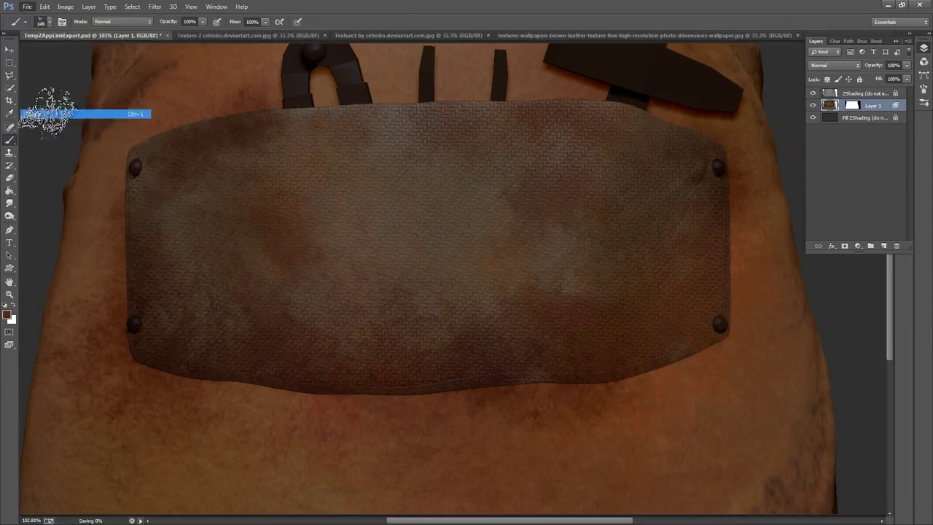
{"action": "left_click", "coordinate": [888, 6]}
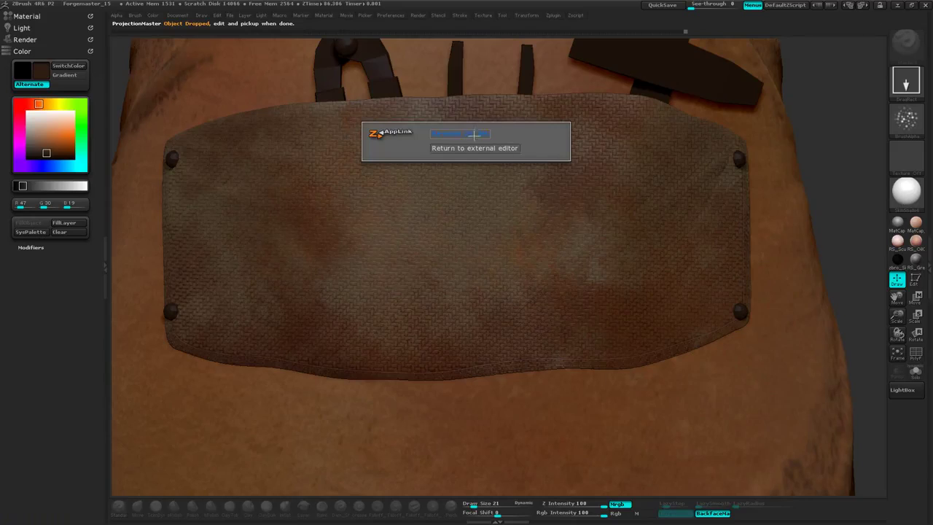
{"action": "left_click", "coordinate": [467, 133]}
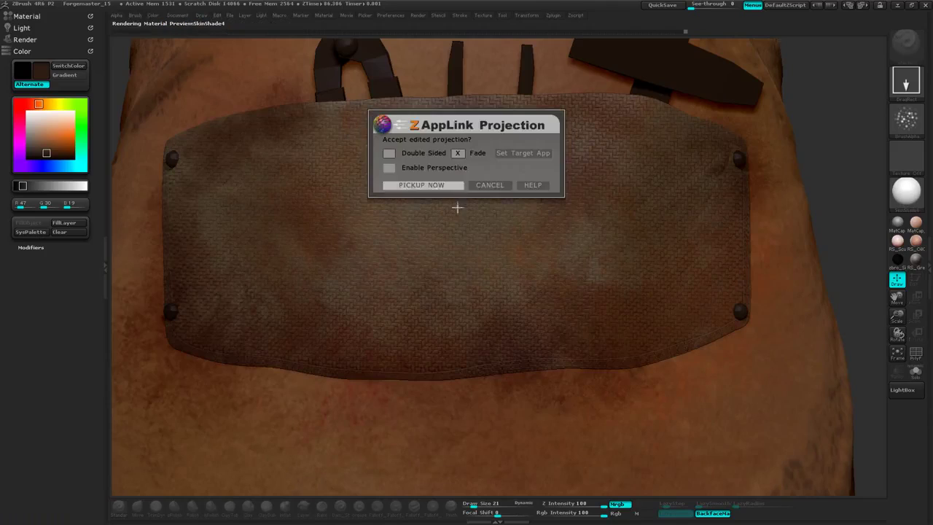
{"action": "left_click", "coordinate": [450, 186]}
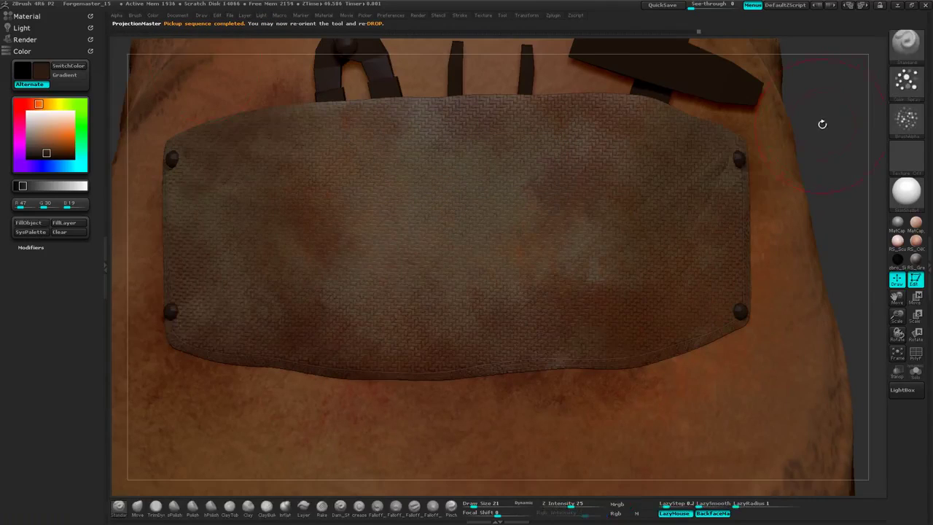
Select the Pouch_rivets subtool on the apron pouch and raise its subdivision level.
{"action": "left_click_drag", "start_coordinate": [824, 125], "coordinate": [686, 197], "text": "alt"}
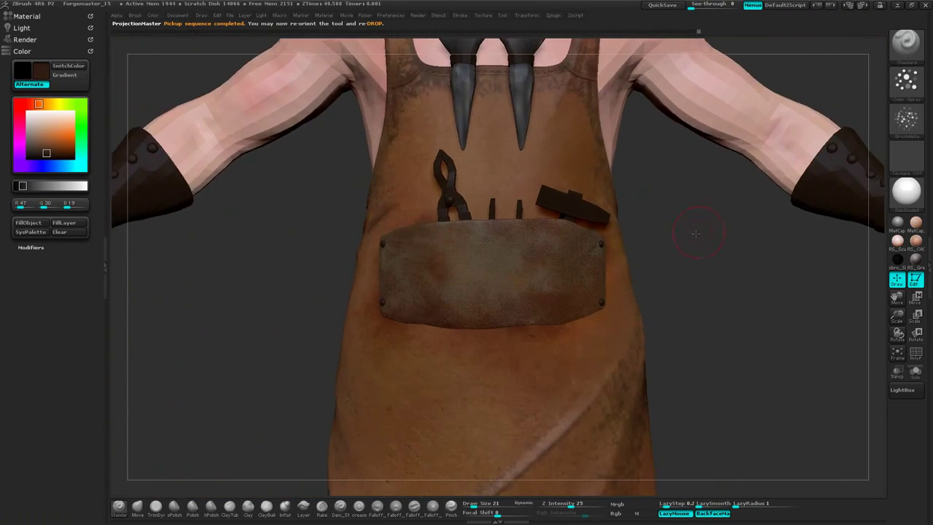
{"action": "left_click_drag", "start_coordinate": [696, 235], "coordinate": [452, 336]}
{"action": "left_click_drag", "start_coordinate": [694, 235], "coordinate": [653, 230], "text": "alt"}
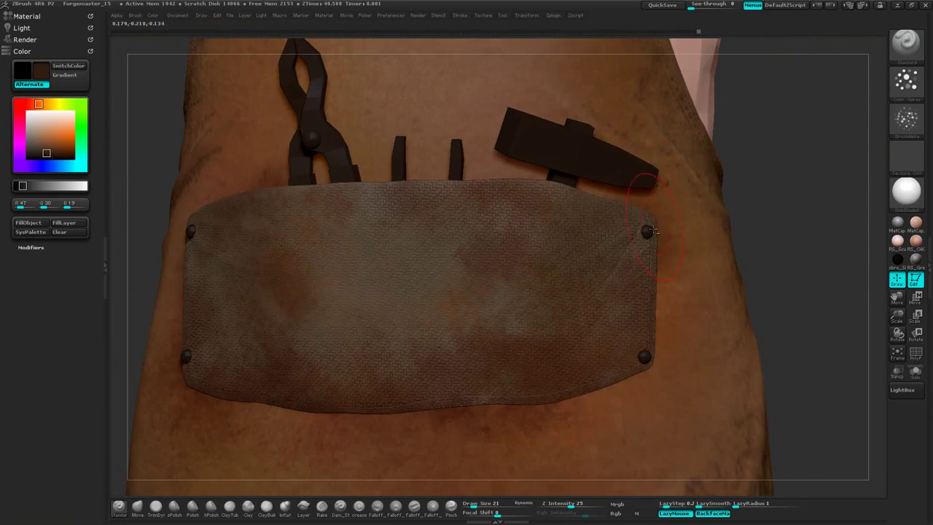
{"action": "left_click_drag", "start_coordinate": [764, 161], "coordinate": [781, 116]}
{"action": "right_click", "coordinate": [769, 186]}
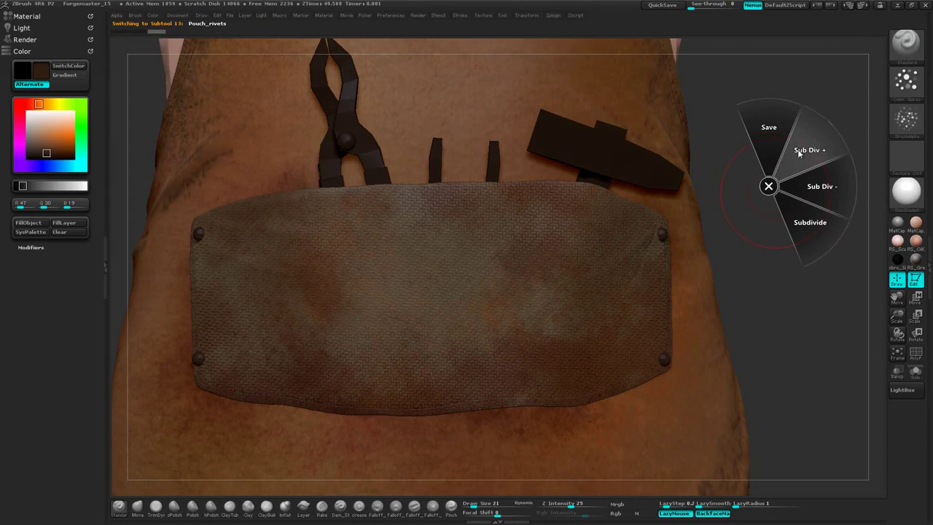
{"action": "left_click", "coordinate": [808, 152]}
{"action": "right_click", "coordinate": [790, 172]}
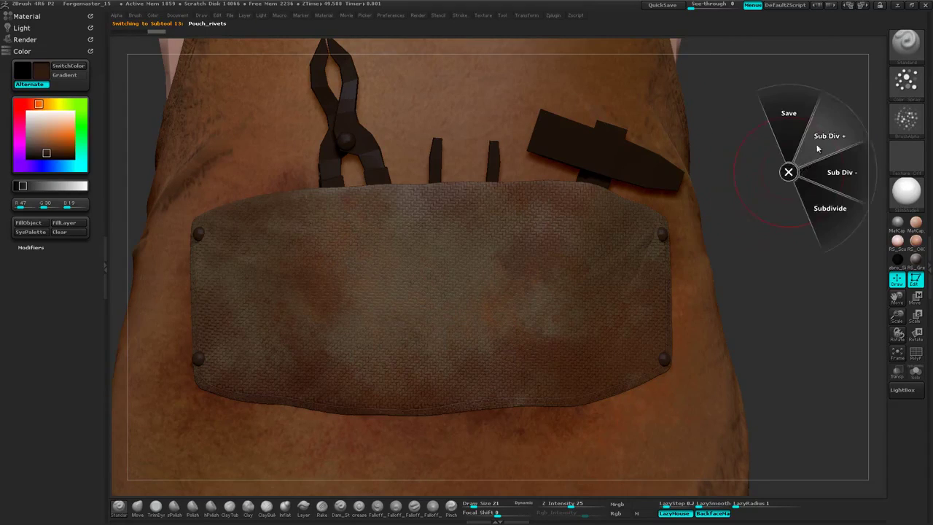
{"action": "left_click", "coordinate": [819, 149]}
{"action": "right_click", "coordinate": [807, 159]}
{"action": "left_click", "coordinate": [828, 142]}
{"action": "right_click", "coordinate": [798, 168]}
{"action": "left_click", "coordinate": [824, 146]}
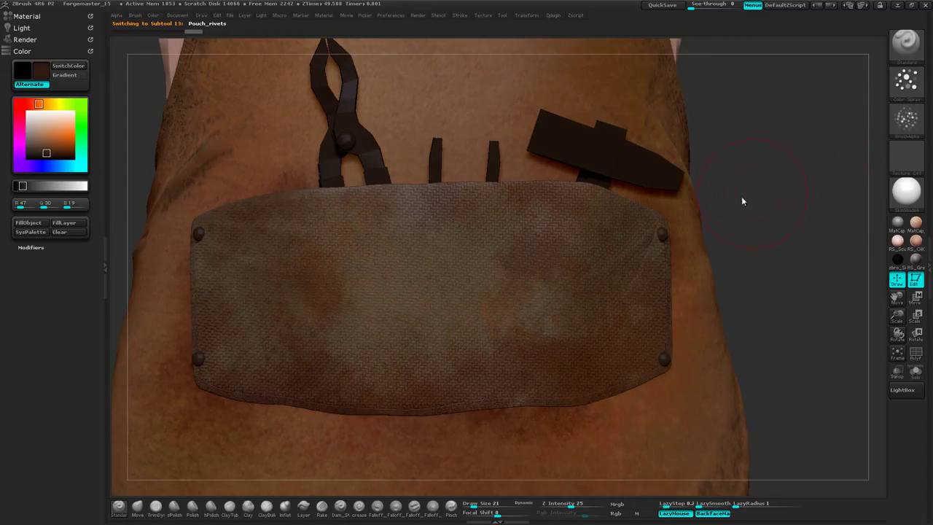
{"action": "left_click_drag", "start_coordinate": [745, 202], "coordinate": [785, 183], "text": "alt"}
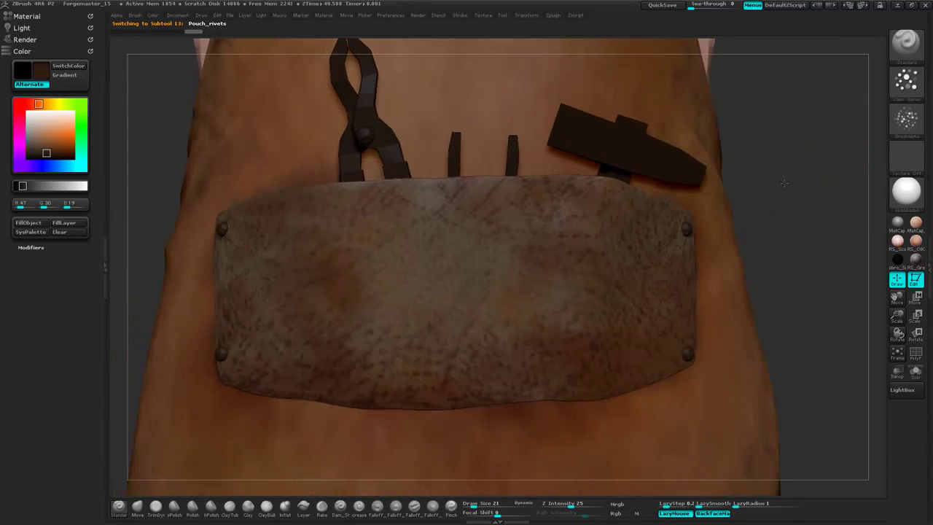
Try the RS_SkyMetal and RS_MetalDust materials on the pouch rivets.
{"action": "left_click", "coordinate": [905, 196]}
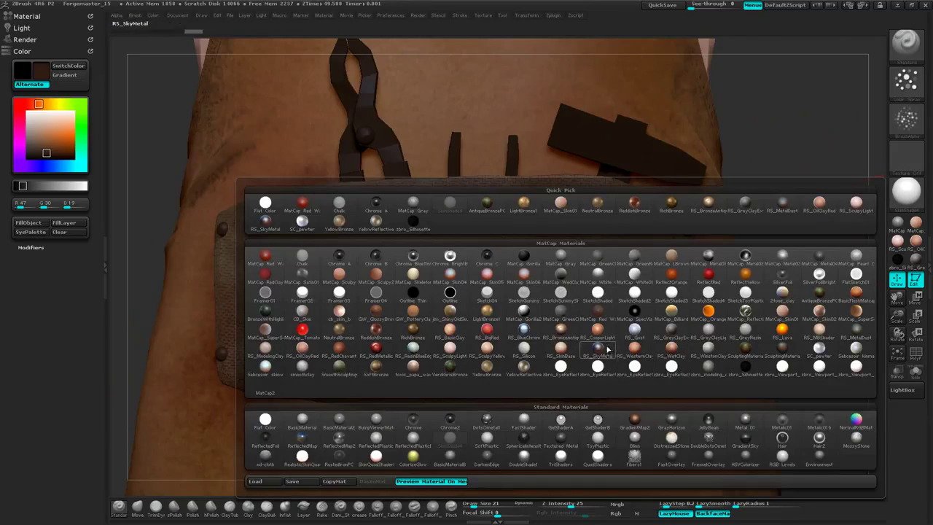
{"action": "left_click", "coordinate": [611, 350]}
{"action": "left_click", "coordinate": [905, 193]}
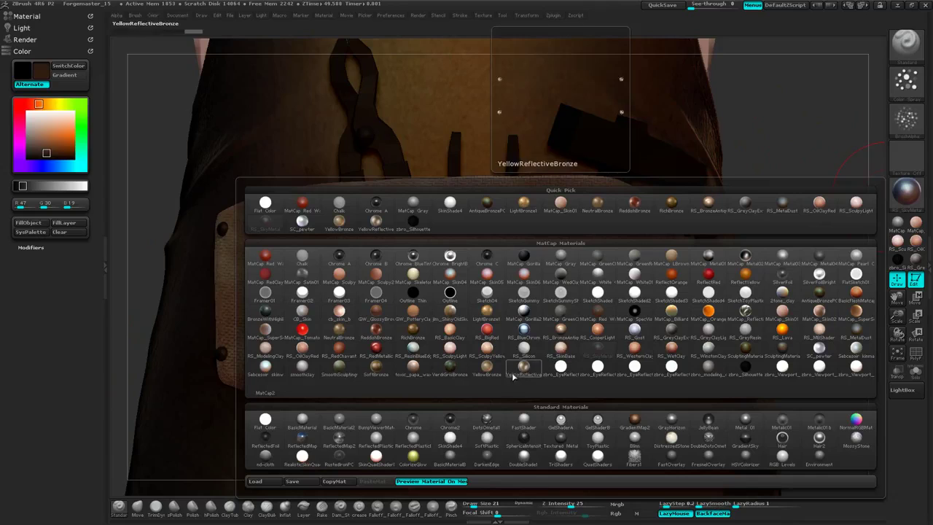
{"action": "left_click", "coordinate": [838, 306]}
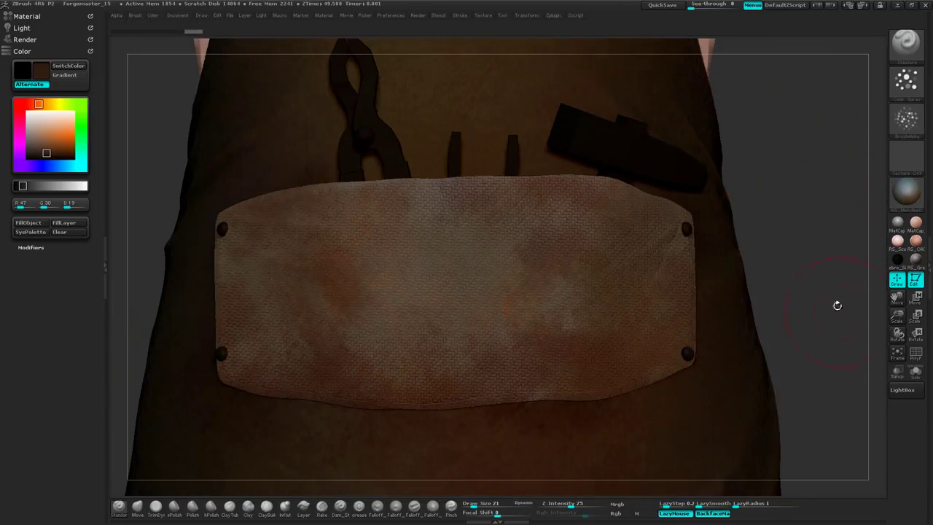
{"action": "left_click_drag", "start_coordinate": [827, 234], "coordinate": [783, 279]}
Set the current colour to pure white, RGB 255, 255, 255, for the rivets and tools.
{"action": "key", "text": "space"}
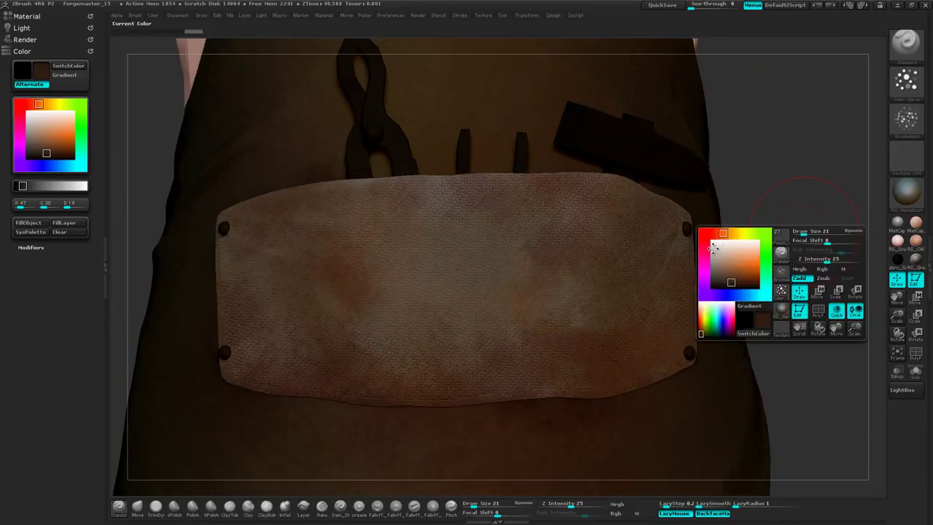
{"action": "left_click_drag", "start_coordinate": [716, 249], "coordinate": [709, 239]}
{"action": "left_click_drag", "start_coordinate": [778, 161], "coordinate": [798, 139], "text": "shift"}
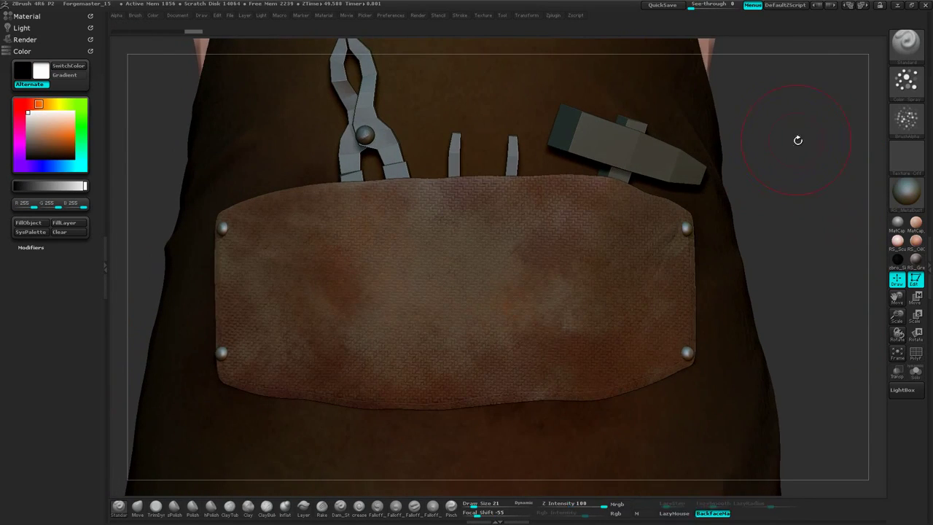
{"action": "left_click_drag", "start_coordinate": [785, 214], "coordinate": [786, 214]}
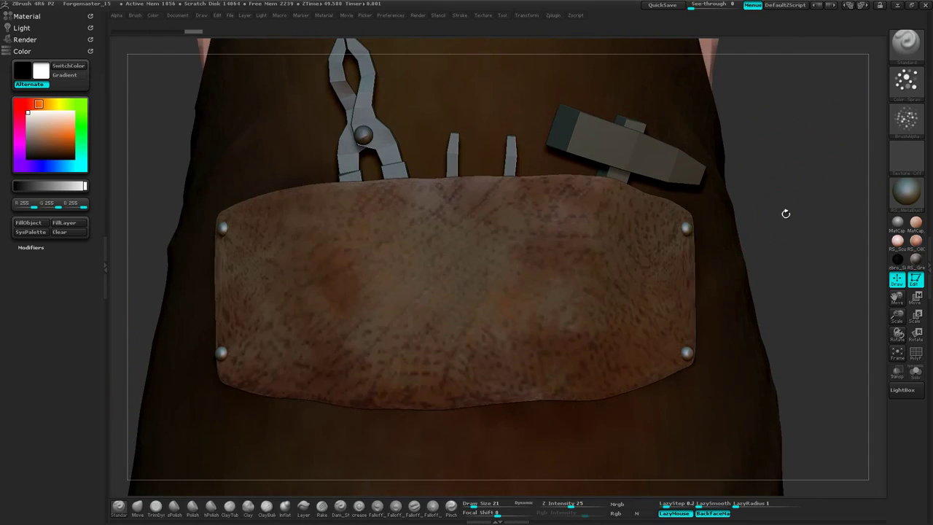
Change the active material for the pouch rivets to RS_SkyMetal.
{"action": "left_click", "coordinate": [907, 191]}
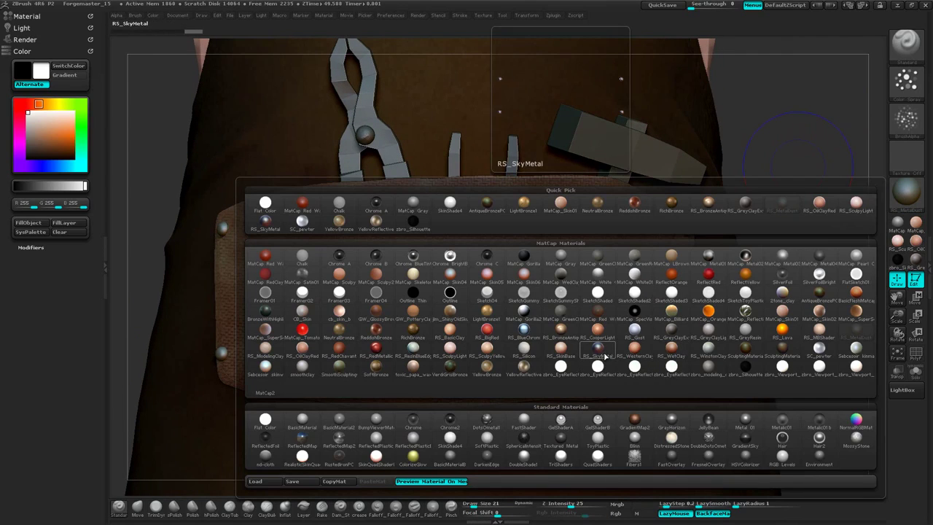
{"action": "left_click", "coordinate": [604, 350]}
{"action": "left_click_drag", "start_coordinate": [778, 179], "coordinate": [800, 178]}
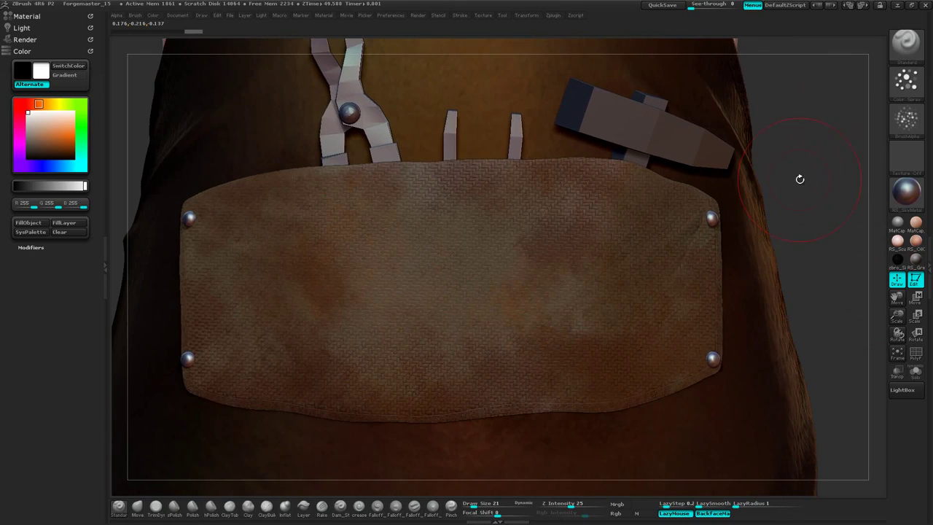
Isolate the pouch rivets in Solo mode and frame all four in the view.
{"action": "left_click", "coordinate": [916, 371]}
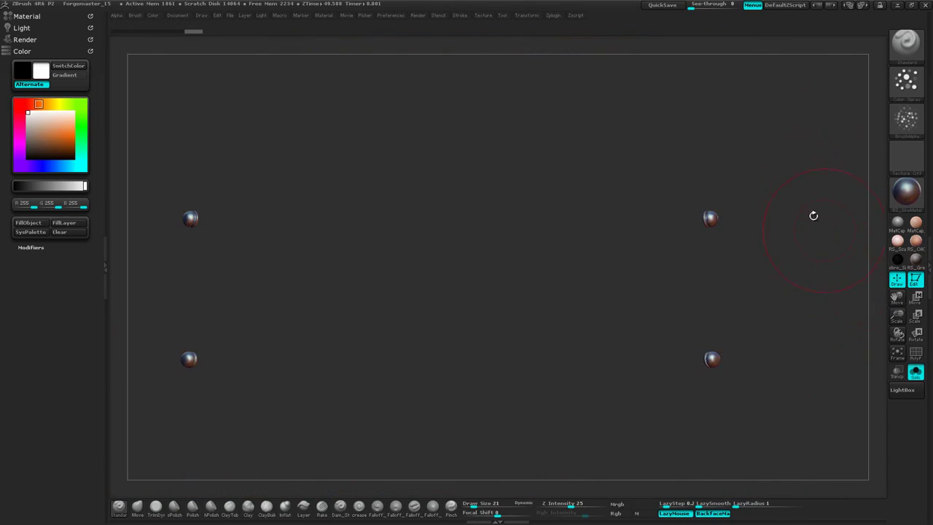
{"action": "left_click_drag", "start_coordinate": [685, 273], "coordinate": [796, 251]}
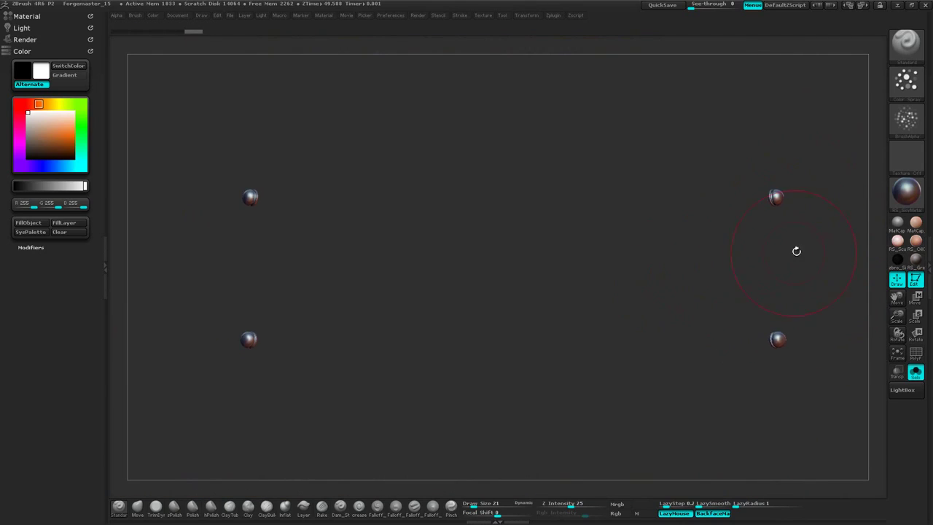
{"action": "left_click_drag", "start_coordinate": [656, 292], "coordinate": [538, 296]}
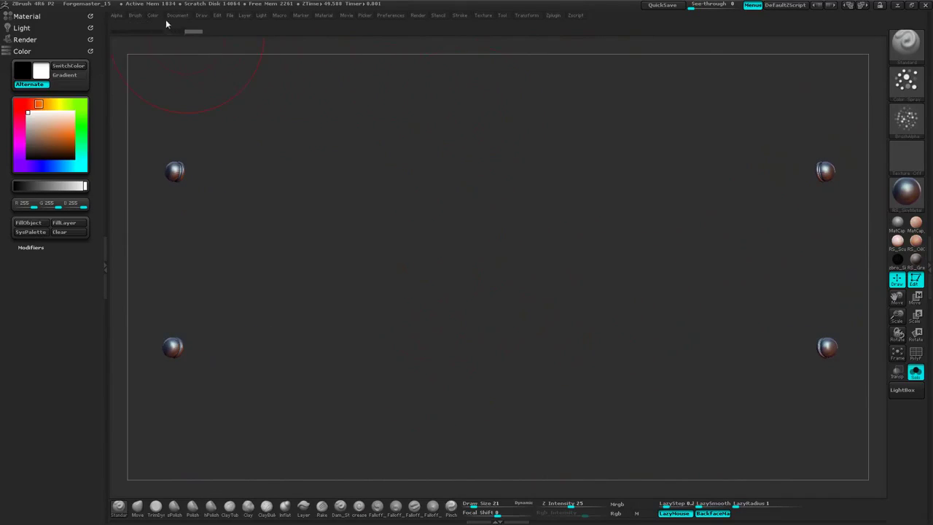
Set the current colour to a mid grey, RGB 167, 163, 161, for the rivets.
{"action": "key", "text": "space"}
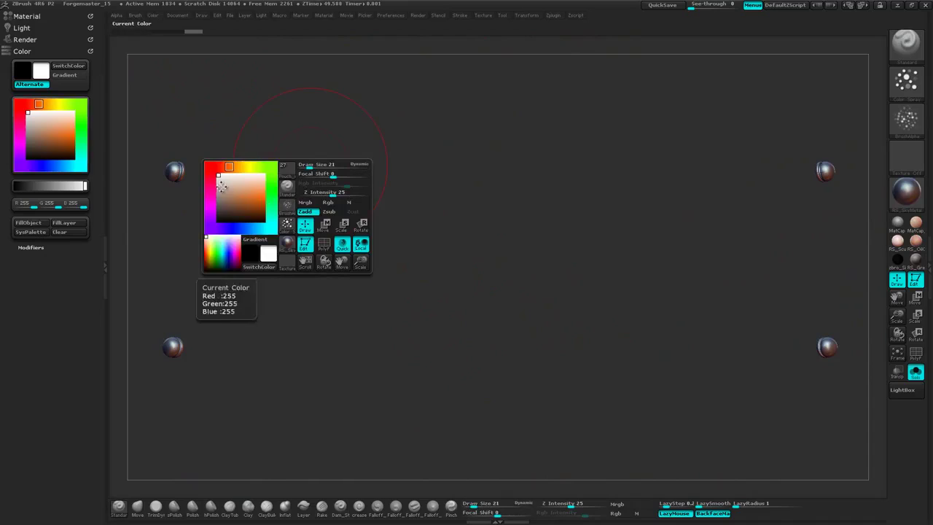
{"action": "left_click_drag", "start_coordinate": [218, 177], "coordinate": [217, 188]}
{"action": "key", "text": "space"}
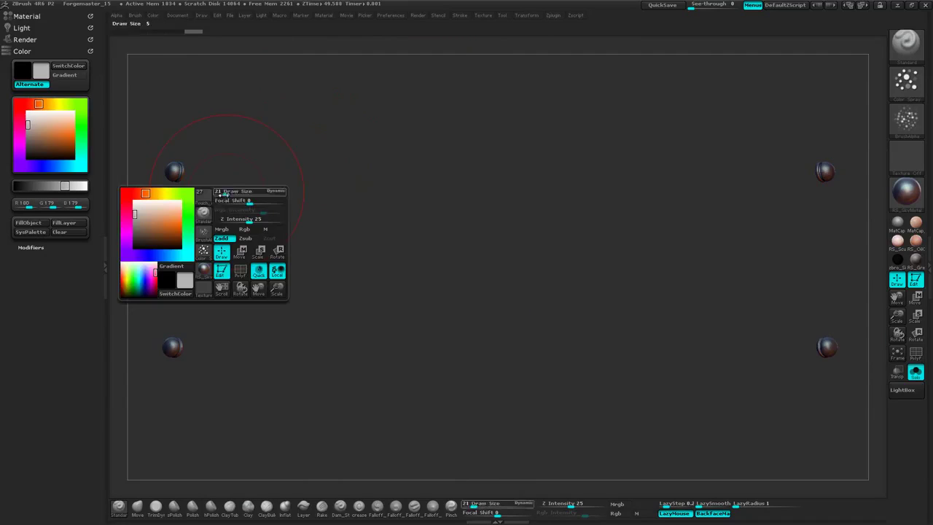
{"action": "left_click_drag", "start_coordinate": [141, 218], "coordinate": [135, 219]}
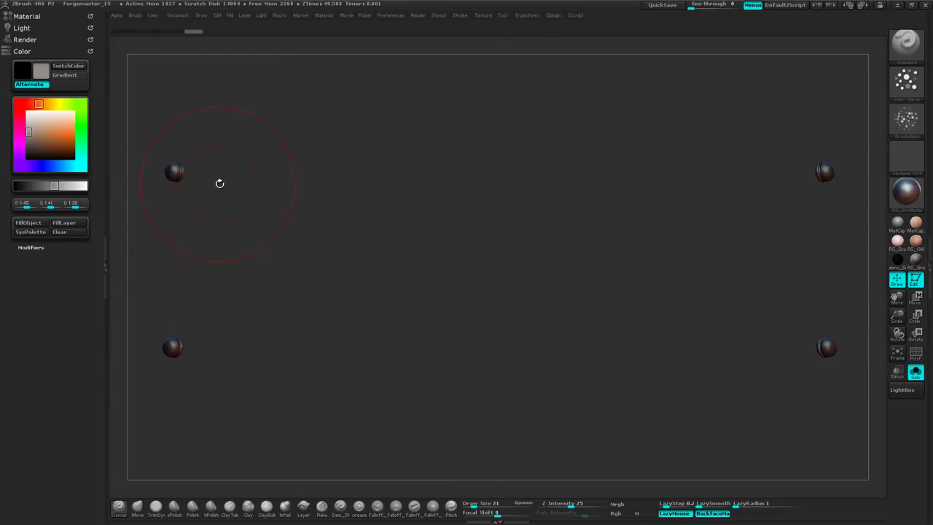
{"action": "key", "text": "space"}
{"action": "left_click", "coordinate": [132, 209]}
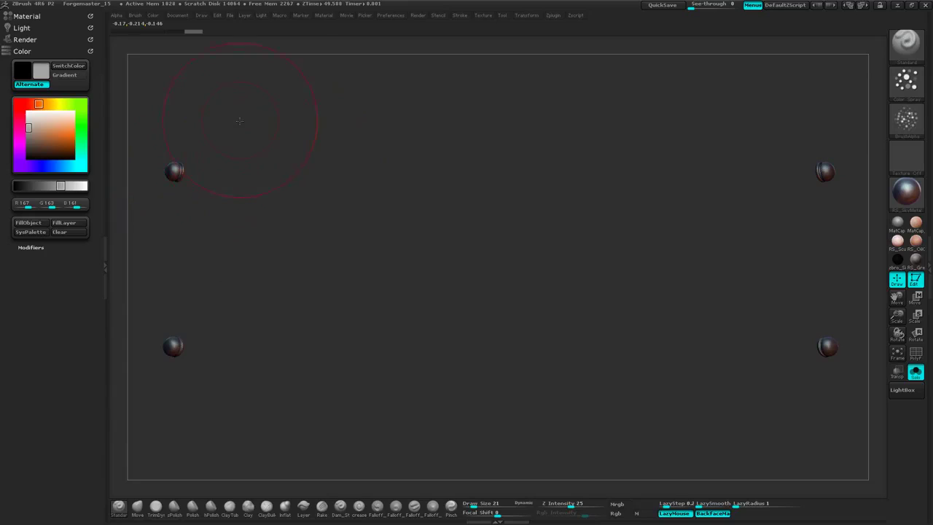
Enable Rgb painting for the brush and set the Rgb Intensity to 100.
{"action": "key", "text": "space"}
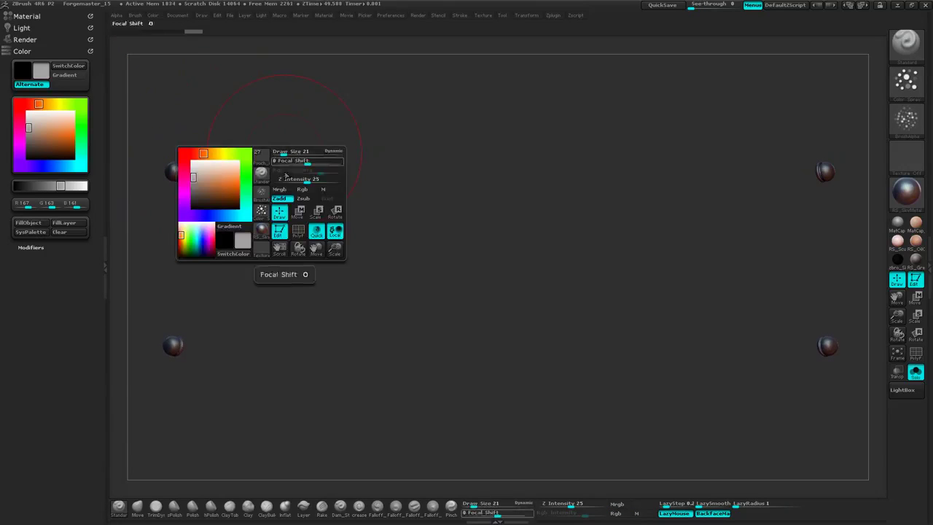
{"action": "left_click", "coordinate": [302, 191]}
{"action": "key", "text": "space"}
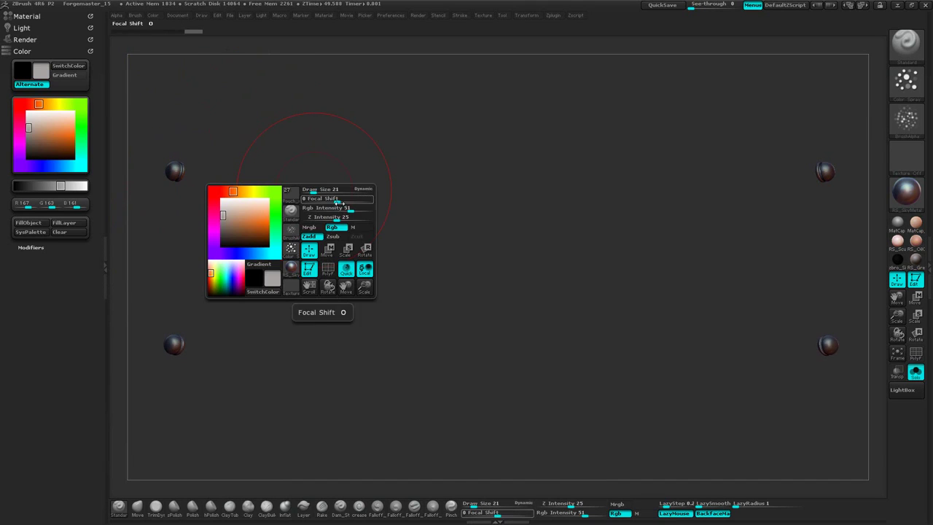
{"action": "left_click_drag", "start_coordinate": [337, 210], "coordinate": [371, 210]}
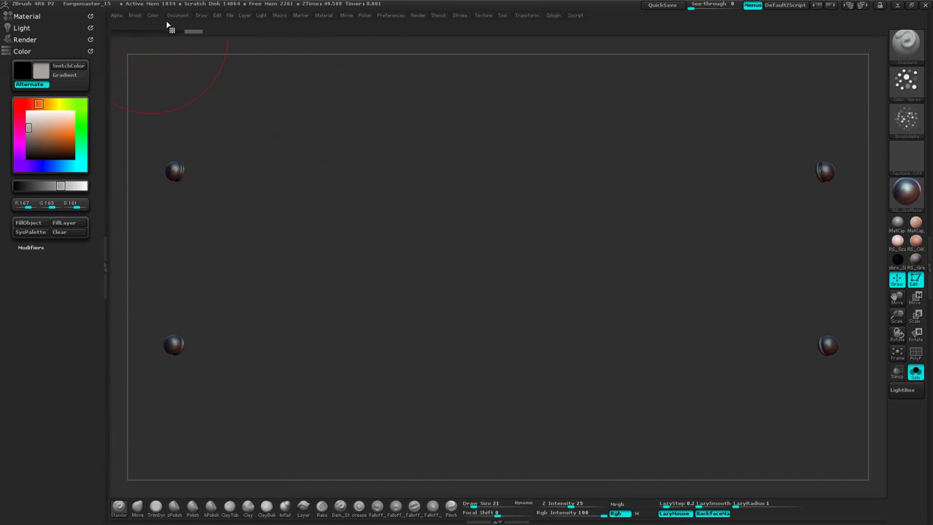
Drop the isolated rivets through ZAppLink into Photoshop and update the open TempZAppLinkExport.psd from disk.
{"action": "left_click", "coordinate": [177, 16]}
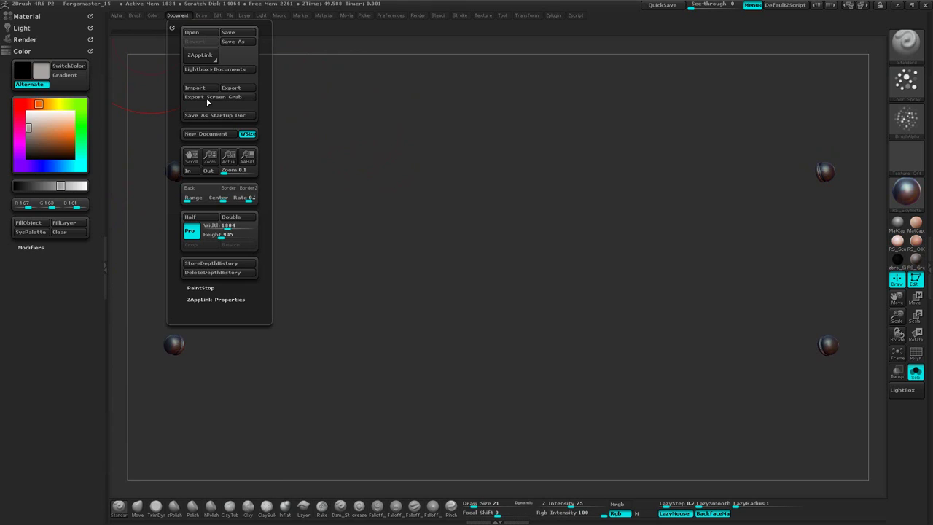
{"action": "left_click", "coordinate": [201, 56]}
{"action": "left_click", "coordinate": [449, 172]}
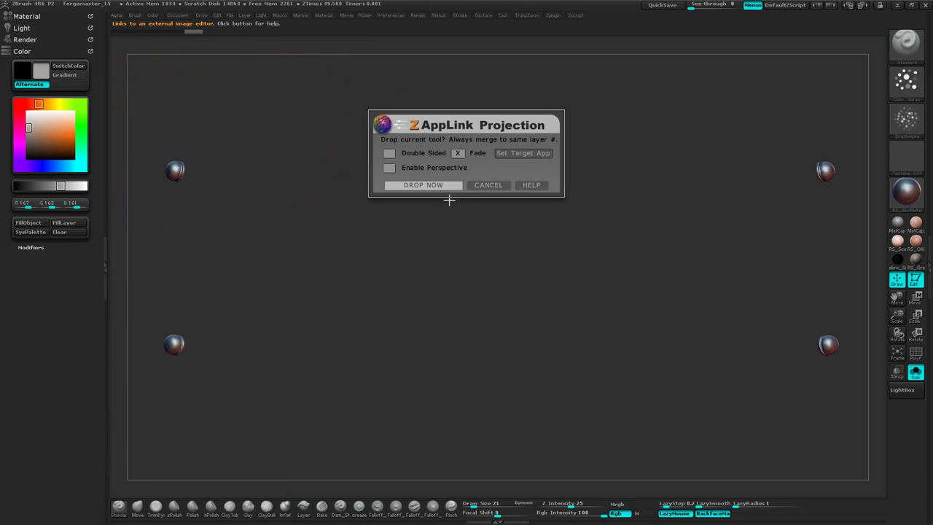
{"action": "left_click", "coordinate": [443, 185]}
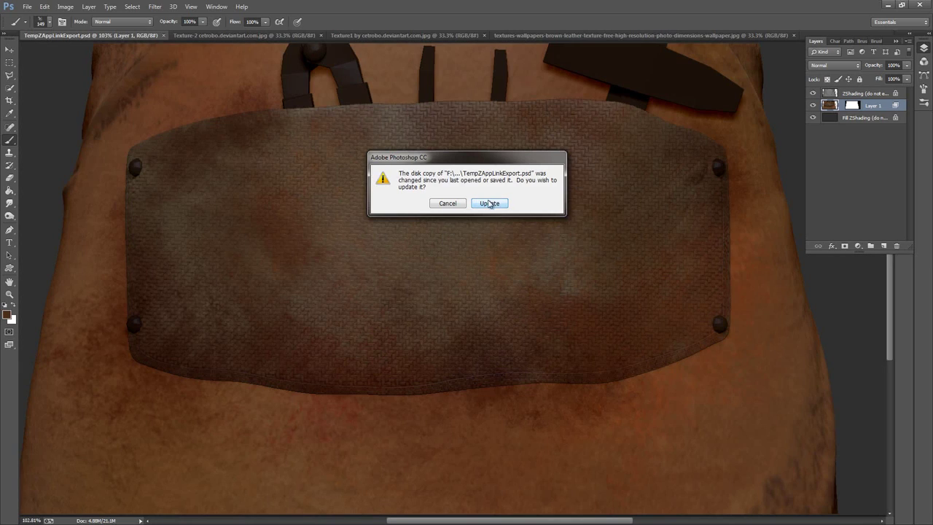
{"action": "left_click", "coordinate": [489, 204]}
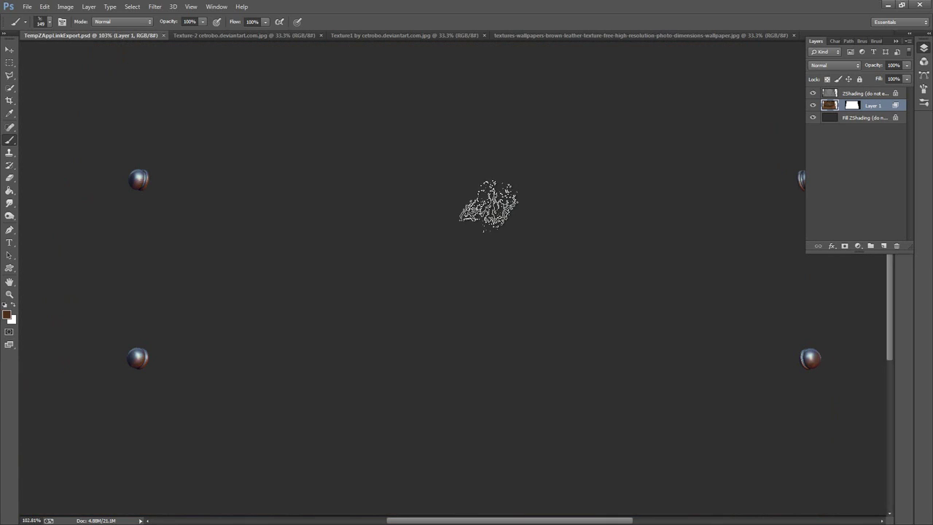
Hide the ZShading layer above the rivets and make Layer 1's image the active painting target.
{"action": "left_click", "coordinate": [867, 94]}
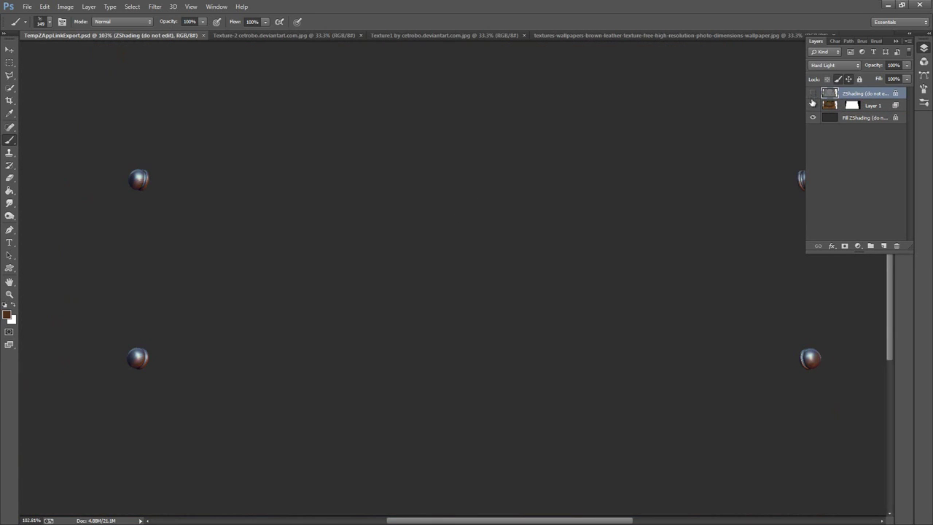
{"action": "left_click", "coordinate": [812, 95]}
{"action": "left_click", "coordinate": [812, 107]}
{"action": "left_click", "coordinate": [812, 106]}
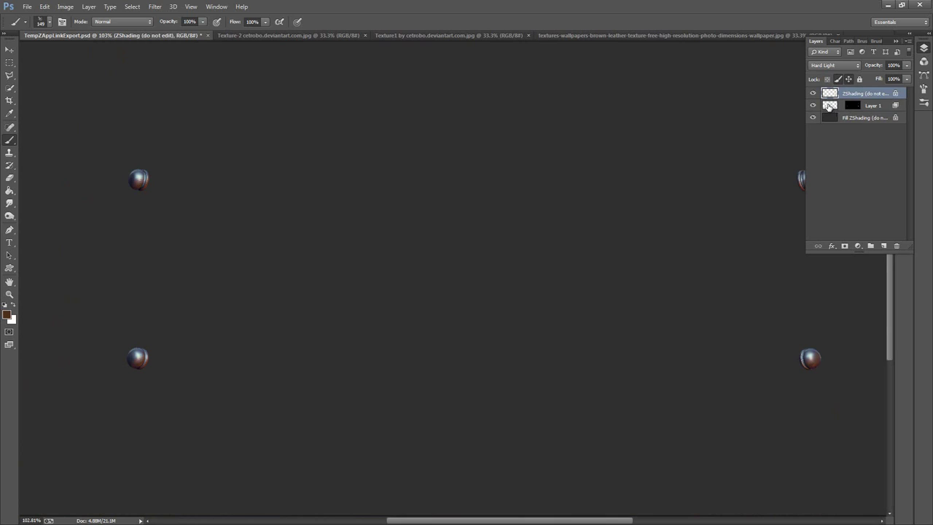
{"action": "left_click", "coordinate": [829, 106]}
{"action": "left_click", "coordinate": [813, 93]}
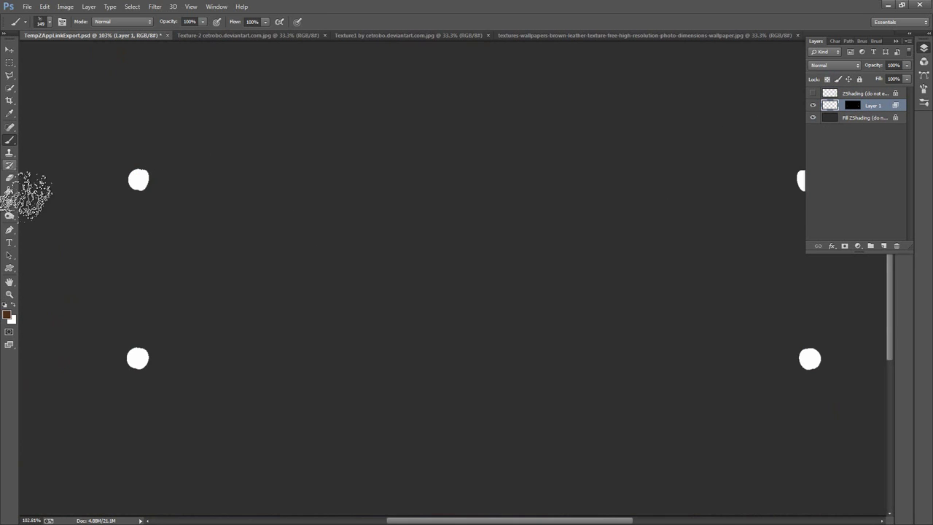
Set the foreground colour to grey #ACACAC, fill the white rivets on Layer 1 with the Paint Bucket, and show the ZShading layer again.
{"action": "left_click", "coordinate": [10, 190]}
{"action": "left_click", "coordinate": [8, 315]}
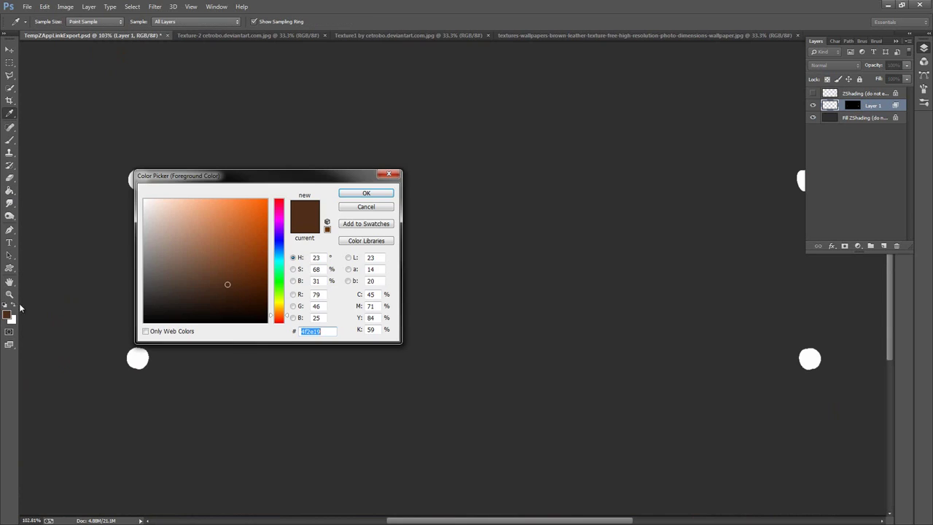
{"action": "left_click", "coordinate": [141, 236]}
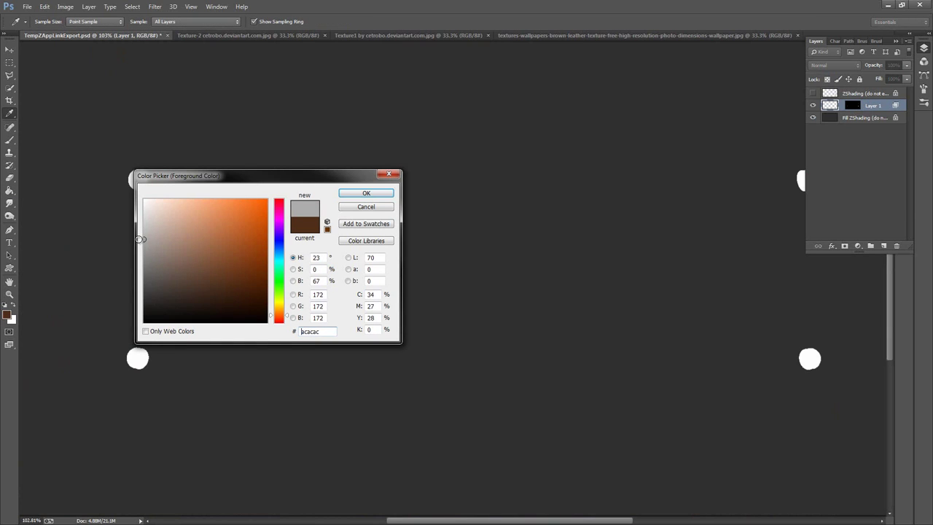
{"action": "left_click", "coordinate": [366, 193]}
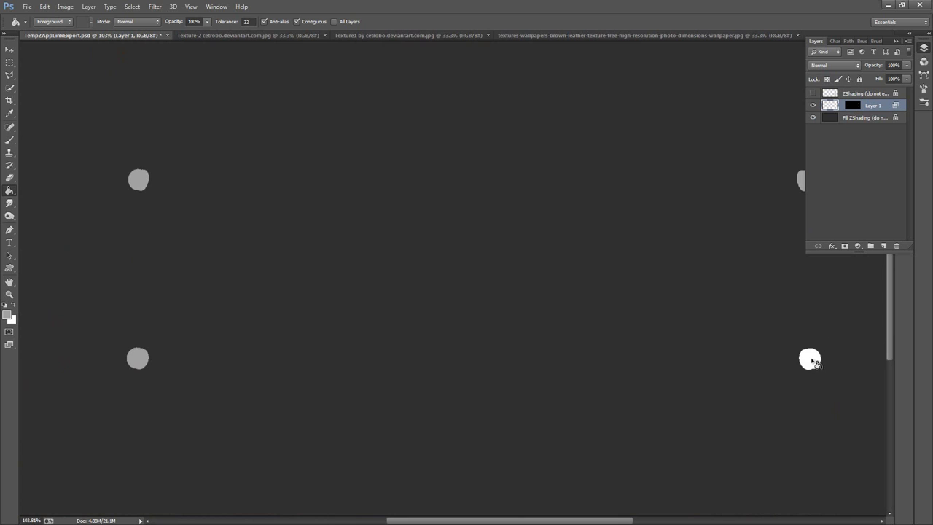
{"action": "left_click", "coordinate": [813, 93]}
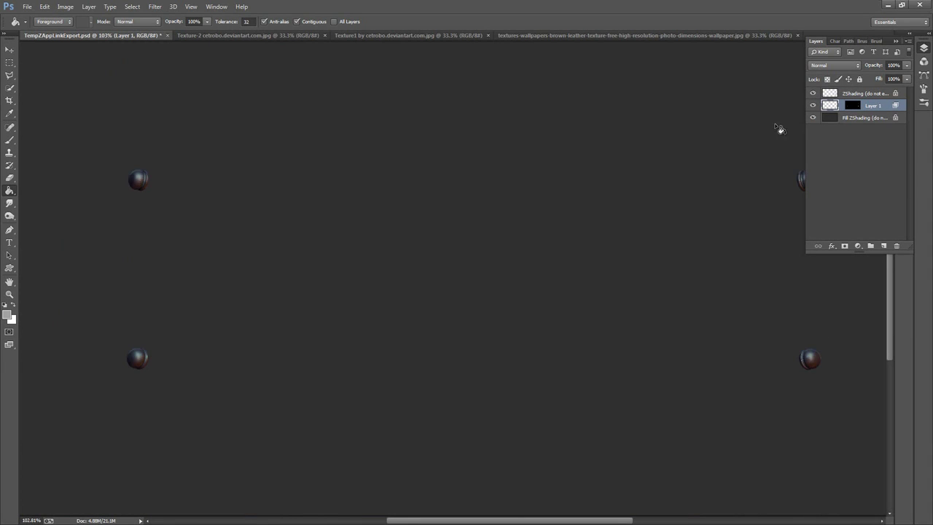
Duplicate the ZShading layer, place the copy directly above Layer 1, and merge it down while preserving the layer mask.
{"action": "left_click", "coordinate": [872, 95]}
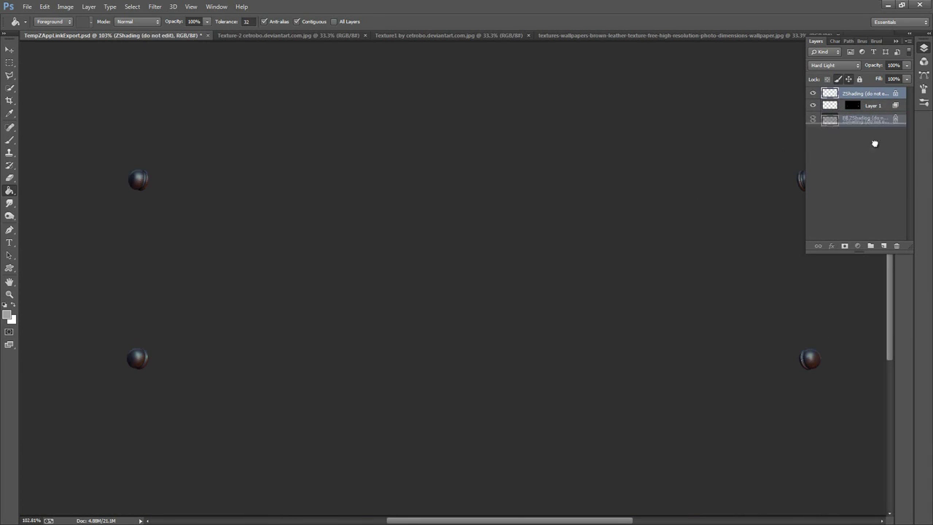
{"action": "left_click_drag", "start_coordinate": [883, 245], "coordinate": [884, 246]}
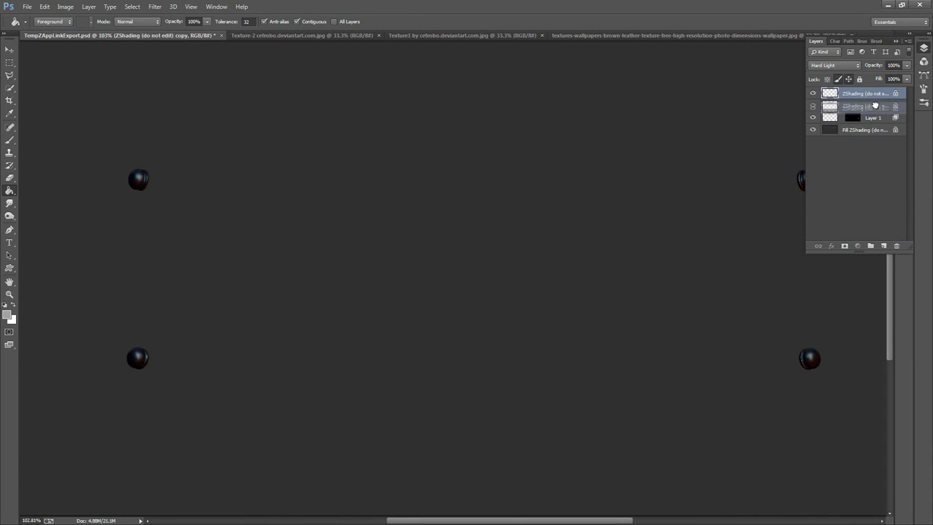
{"action": "right_click", "coordinate": [875, 110]}
{"action": "left_click", "coordinate": [835, 362]}
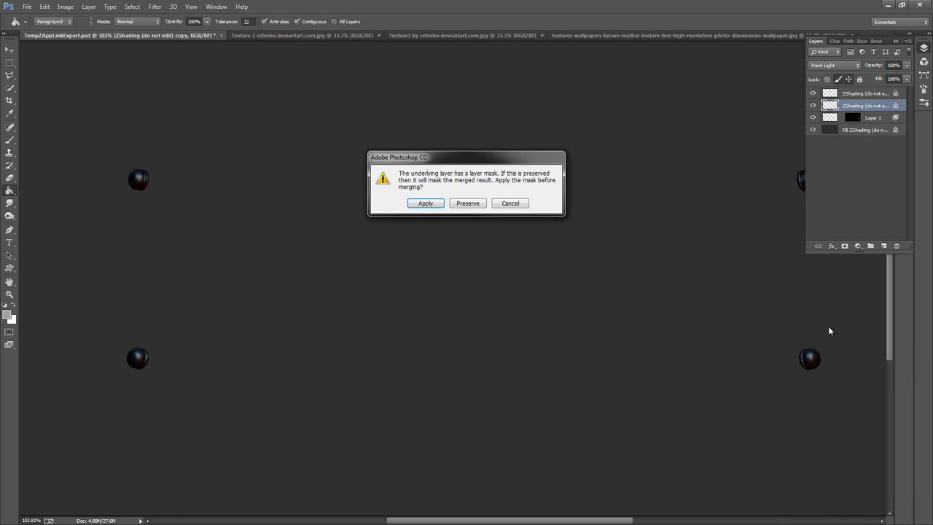
{"action": "left_click", "coordinate": [481, 208]}
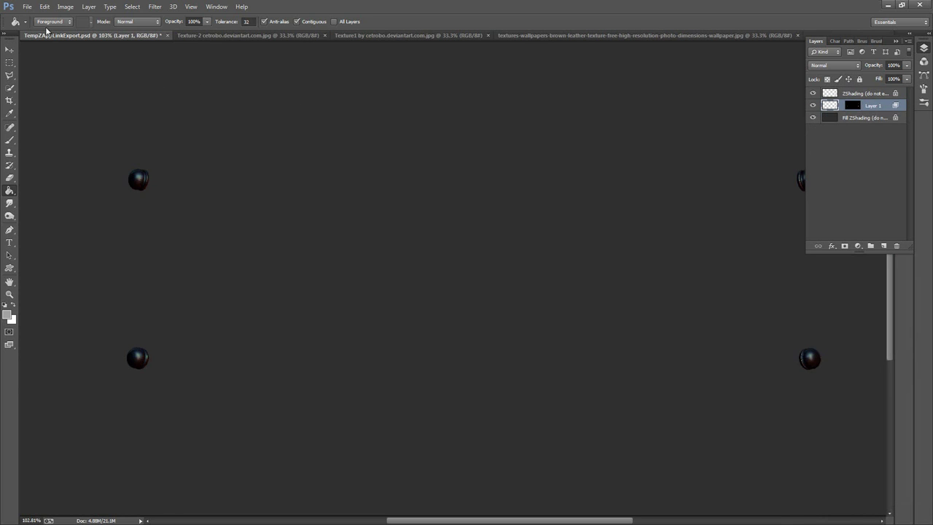
Save TempZAppLinkExport.psd, switch back to ZBrush, and pick up the edited projection onto the rivets.
{"action": "left_click", "coordinate": [27, 7]}
{"action": "left_click", "coordinate": [57, 110]}
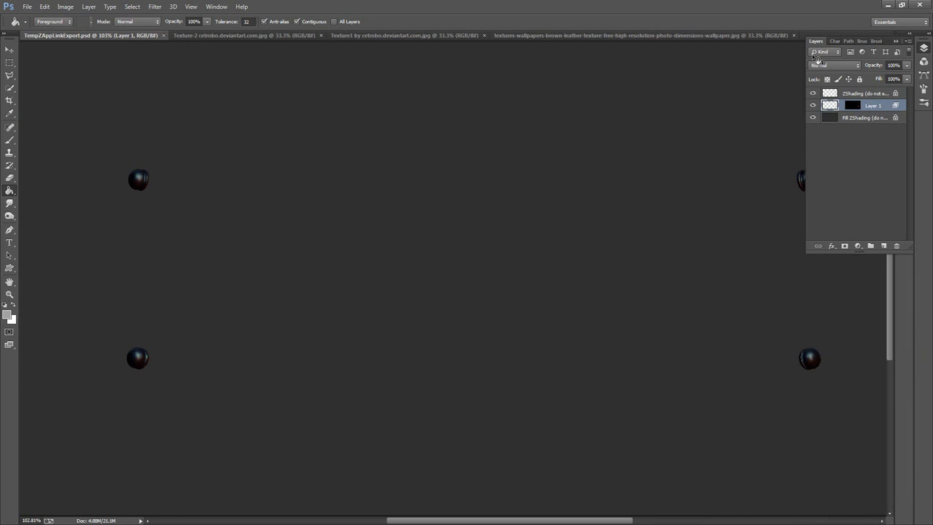
{"action": "left_click", "coordinate": [889, 5]}
{"action": "left_click", "coordinate": [460, 137]}
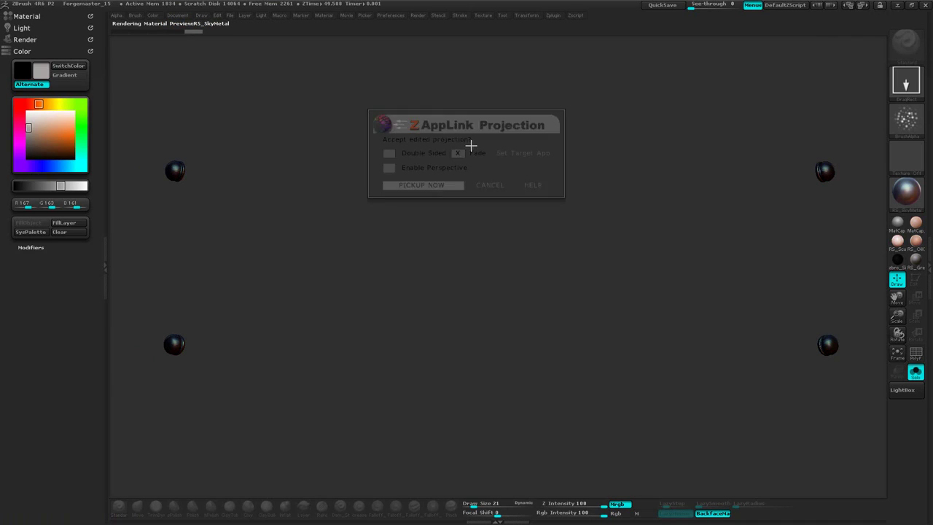
{"action": "left_click", "coordinate": [435, 185]}
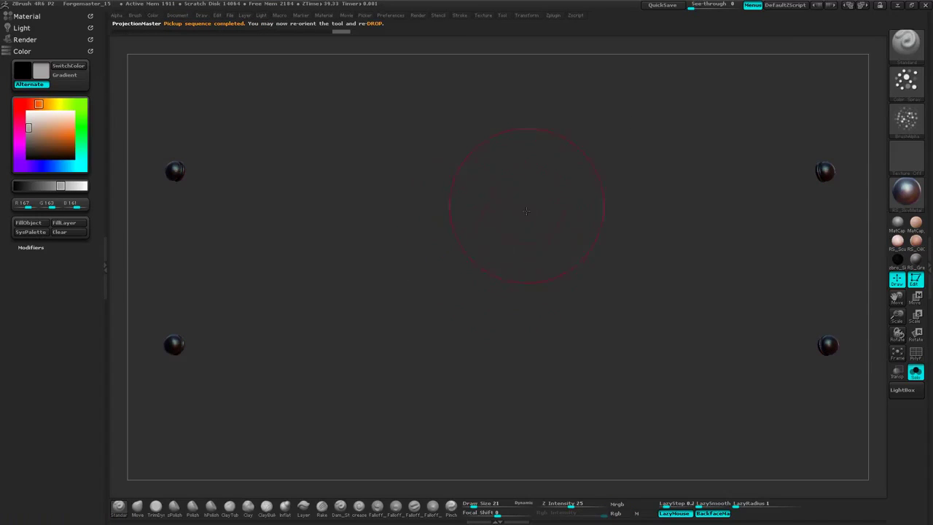
Rotate the rivets to an unpainted side, drop them through ZAppLink into Photoshop, and update the open PSD from disk.
{"action": "mouse_move", "coordinate": [525, 210]}
{"action": "left_mouse_down"}
{"action": "mouse_move", "coordinate": [664, 251]}
{"action": "mouse_move", "coordinate": [559, 277]}
{"action": "mouse_move", "coordinate": [533, 302]}
{"action": "mouse_move", "coordinate": [573, 314]}
{"action": "mouse_move", "coordinate": [553, 290]}
{"action": "left_mouse_up"}
{"action": "left_click", "coordinate": [178, 16]}
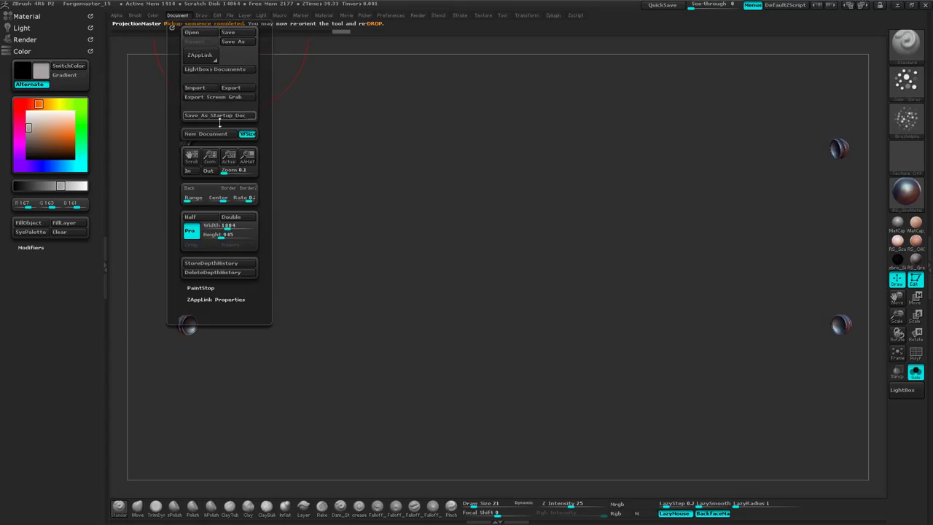
{"action": "left_click", "coordinate": [200, 56]}
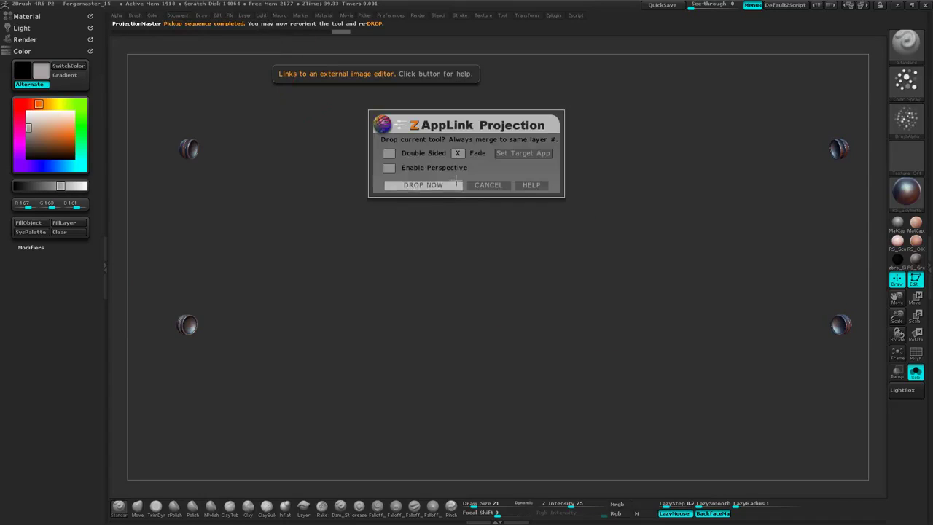
{"action": "left_click", "coordinate": [438, 187]}
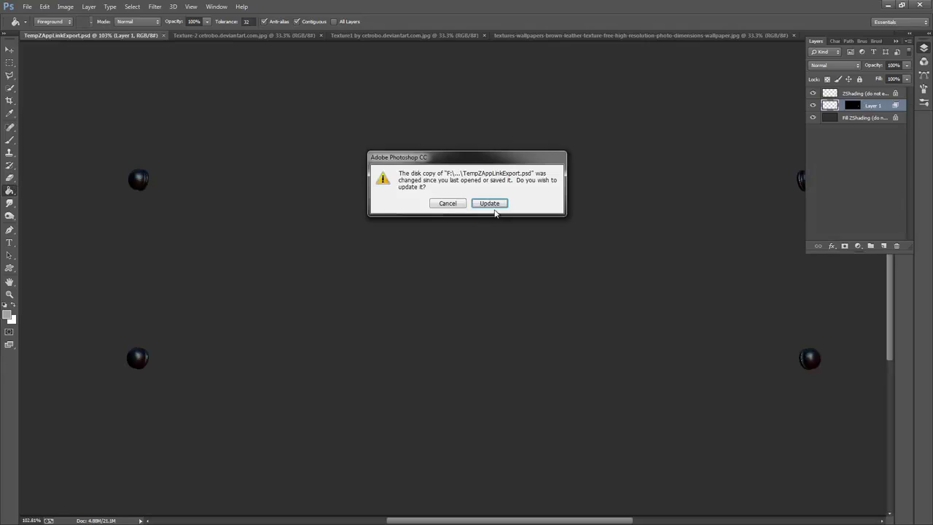
{"action": "key", "text": "Return"}
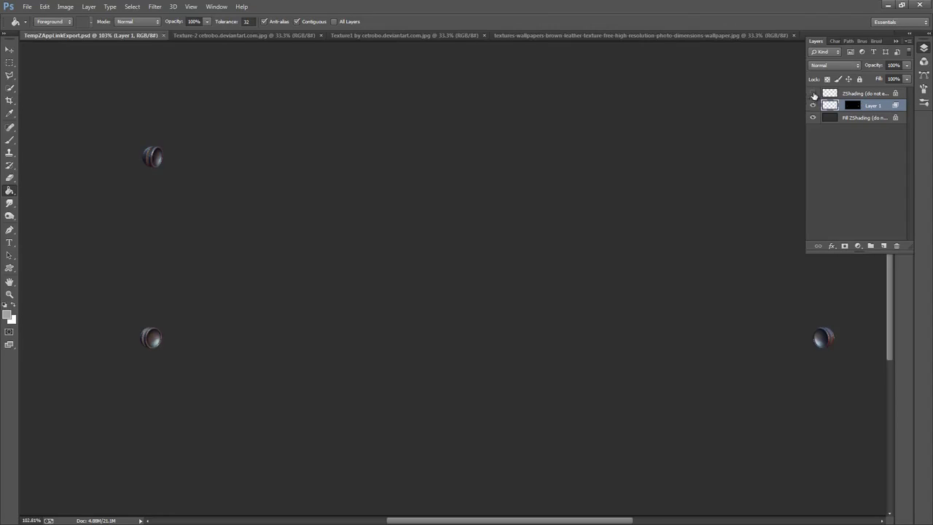
Hide the ZShading layer, fill all four rivets on Layer 1 with the grey foreground colour, and show ZShading again.
{"action": "left_click", "coordinate": [814, 94]}
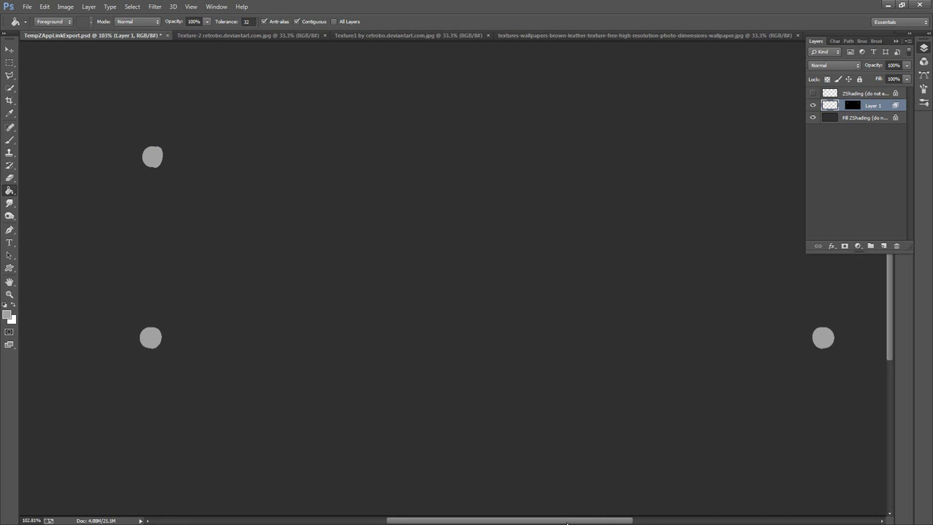
{"action": "left_click_drag", "start_coordinate": [567, 522], "coordinate": [585, 522]}
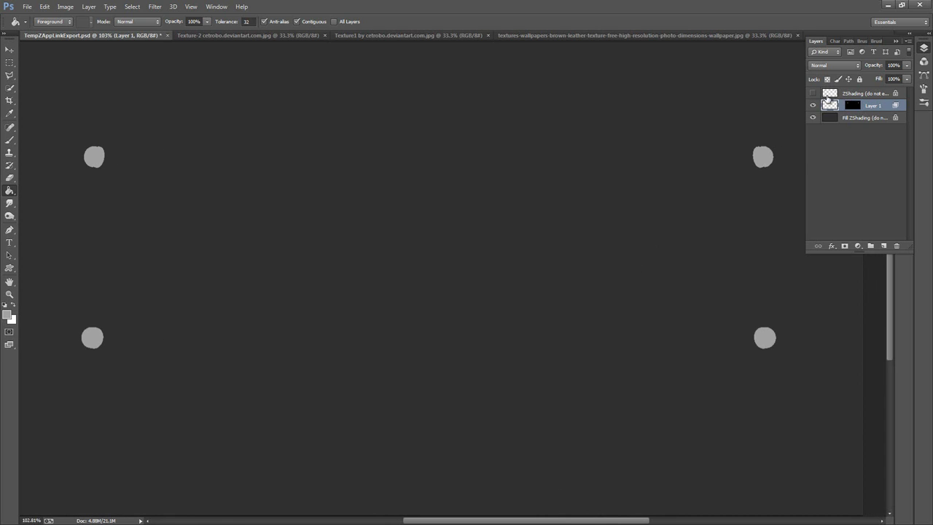
{"action": "left_click", "coordinate": [814, 93]}
Duplicate ZShading, move the copy beneath the original, and merge it down into Layer 1 with the mask preserved.
{"action": "left_click_drag", "start_coordinate": [872, 95], "coordinate": [884, 246]}
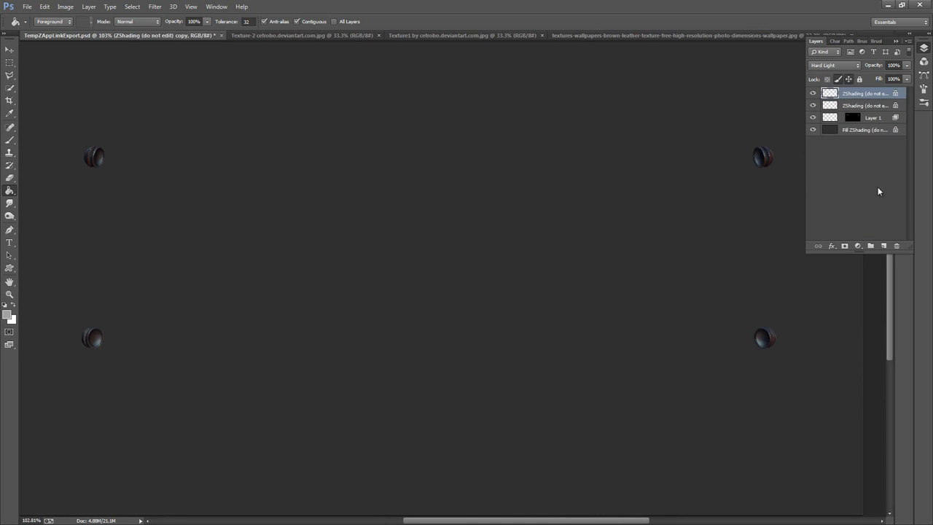
{"action": "left_click_drag", "start_coordinate": [864, 93], "coordinate": [862, 108]}
{"action": "right_click", "coordinate": [863, 107]}
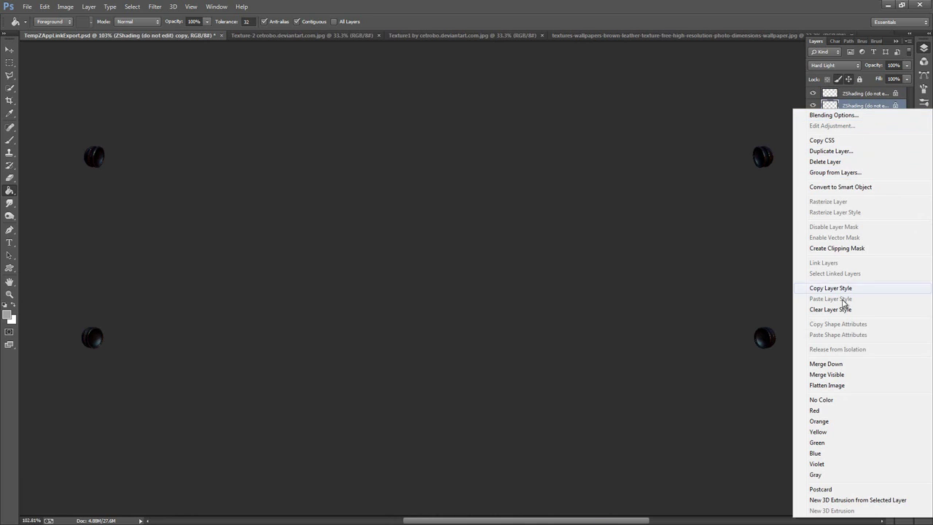
{"action": "left_click", "coordinate": [832, 364]}
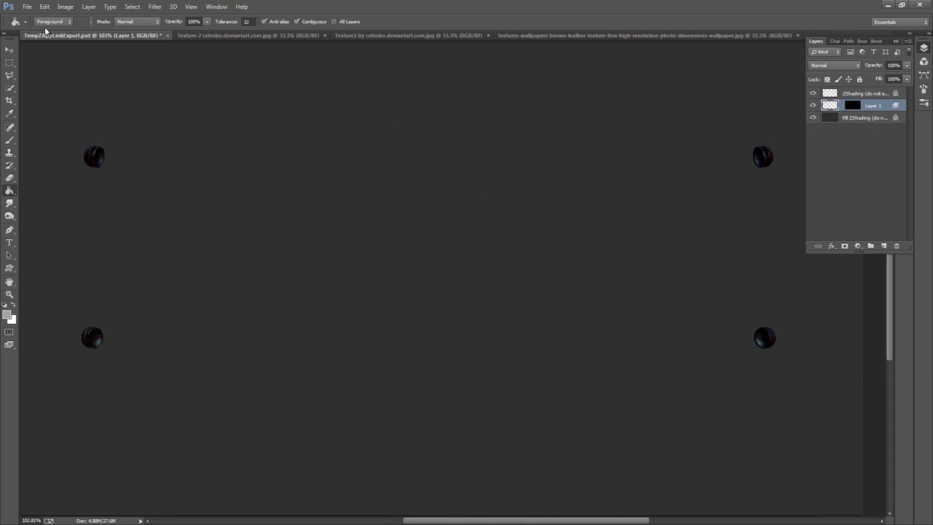
Save the edited PSD, return to ZBrush, and accept the ZAppLink pickup to project the paint onto the rivets.
{"action": "left_click", "coordinate": [27, 7]}
{"action": "left_click", "coordinate": [51, 114]}
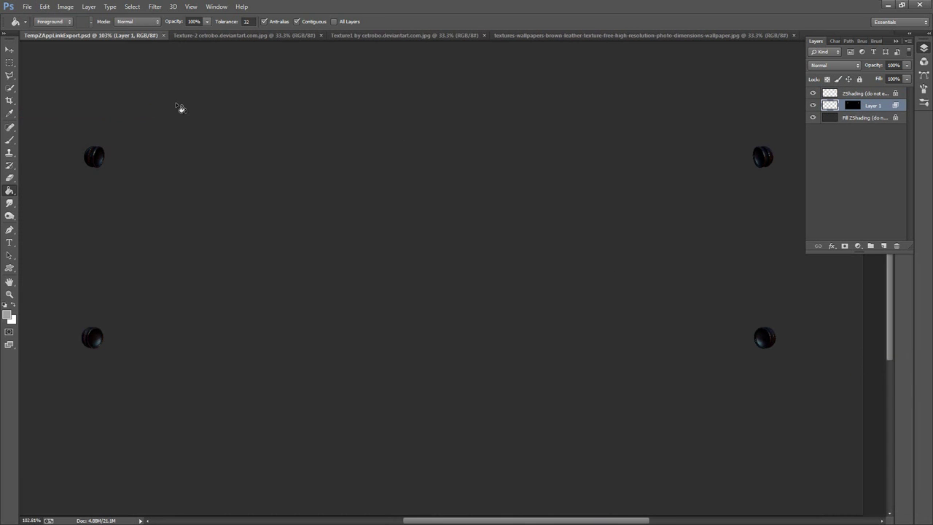
{"action": "left_click", "coordinate": [889, 7]}
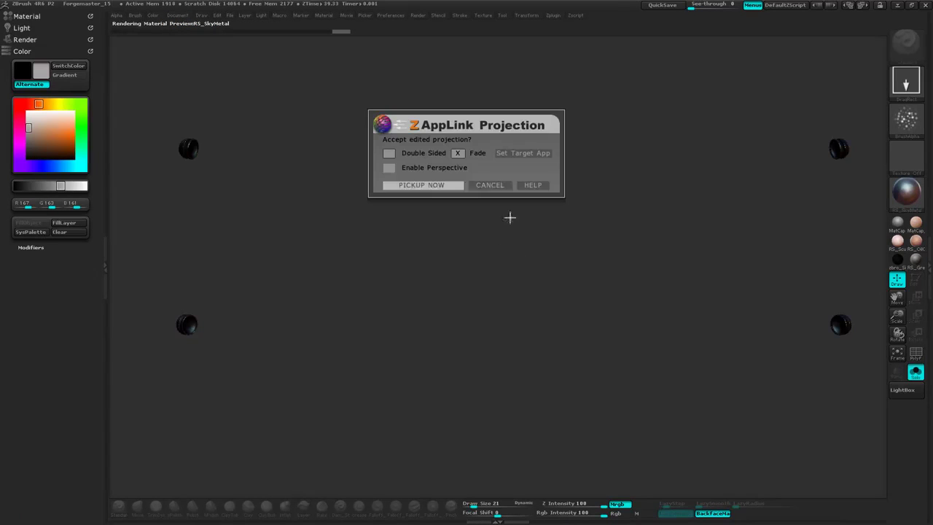
{"action": "left_click", "coordinate": [446, 185]}
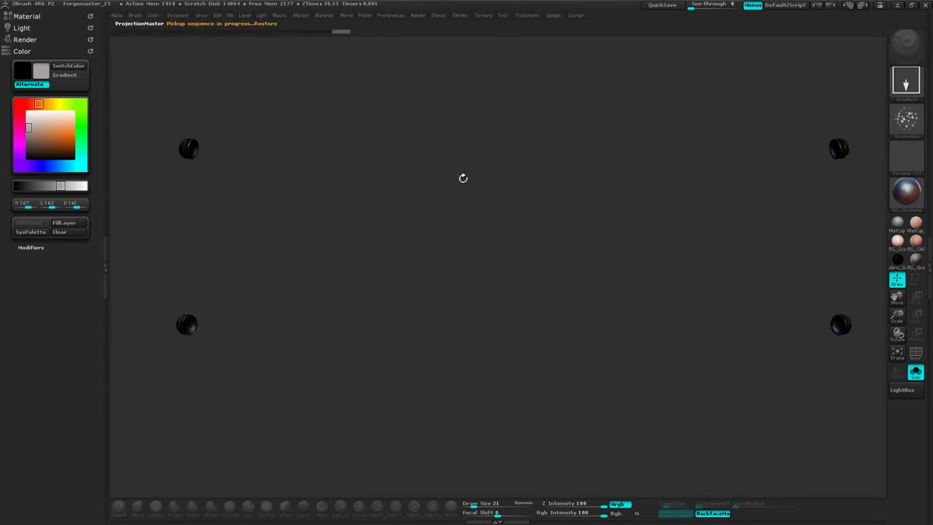
Turn the rivets to an angled side view, drop them through ZAppLink into Photoshop, and update TempZAppLinkExport.psd.
{"action": "mouse_move", "coordinate": [552, 215]}
{"action": "left_mouse_down"}
{"action": "mouse_move", "coordinate": [532, 204]}
{"action": "mouse_move", "coordinate": [560, 184]}
{"action": "mouse_move", "coordinate": [606, 191]}
{"action": "mouse_move", "coordinate": [604, 202]}
{"action": "mouse_move", "coordinate": [605, 194]}
{"action": "mouse_move", "coordinate": [629, 209]}
{"action": "mouse_move", "coordinate": [629, 199]}
{"action": "left_mouse_up"}
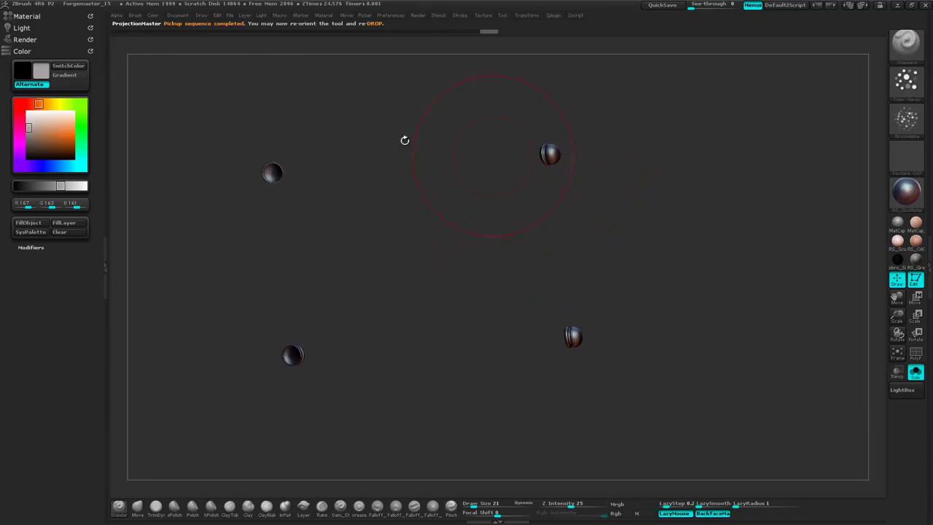
{"action": "left_click", "coordinate": [177, 15]}
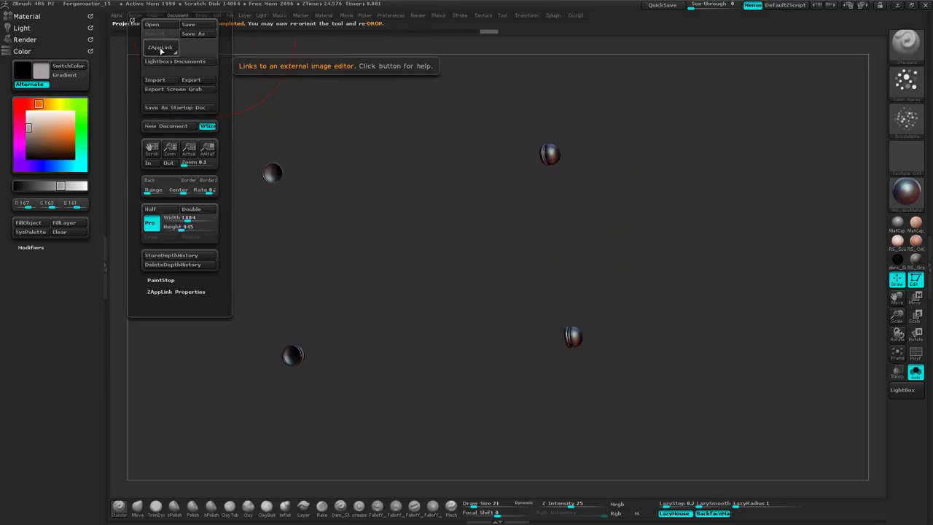
{"action": "left_click", "coordinate": [160, 47]}
{"action": "left_click", "coordinate": [431, 185]}
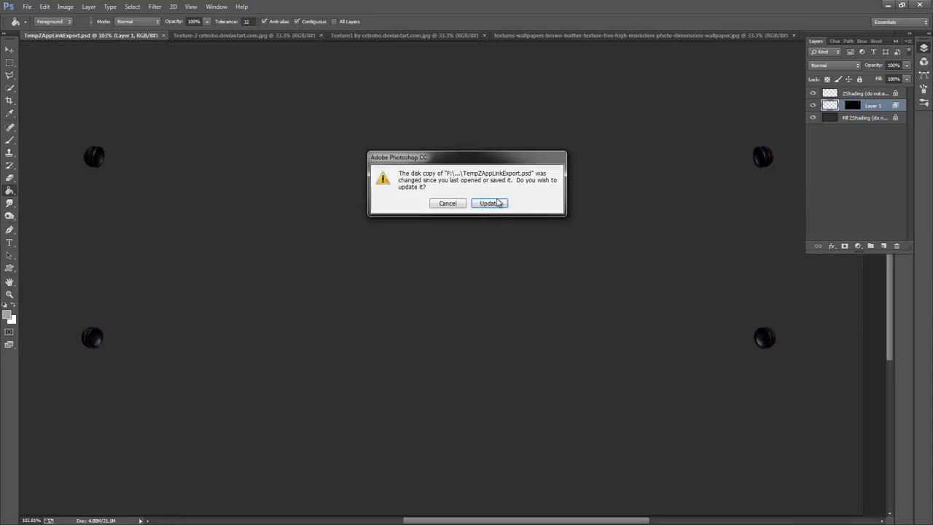
{"action": "left_click", "coordinate": [499, 204]}
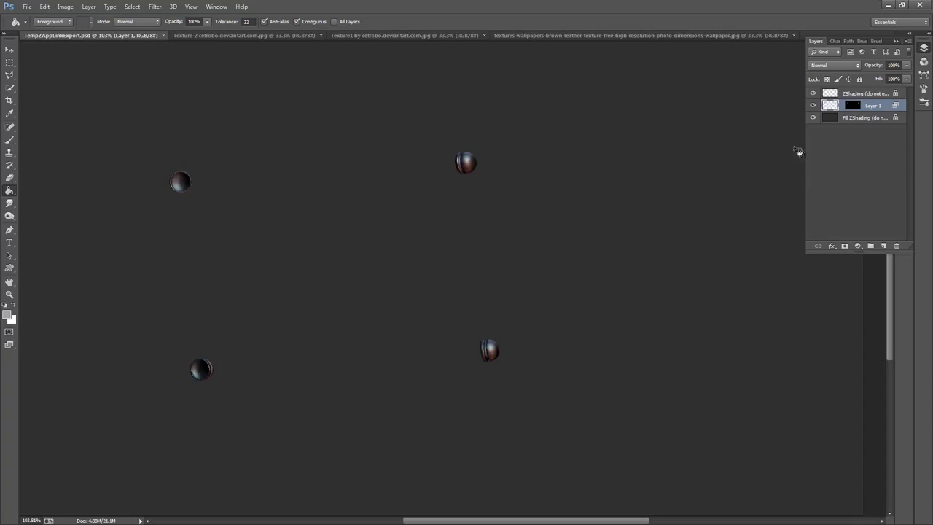
Fill the rivets grey with ZShading hidden, and merge a duplicate of the ZShading layer down into Layer 1, preserving its mask.
{"action": "left_click", "coordinate": [813, 94]}
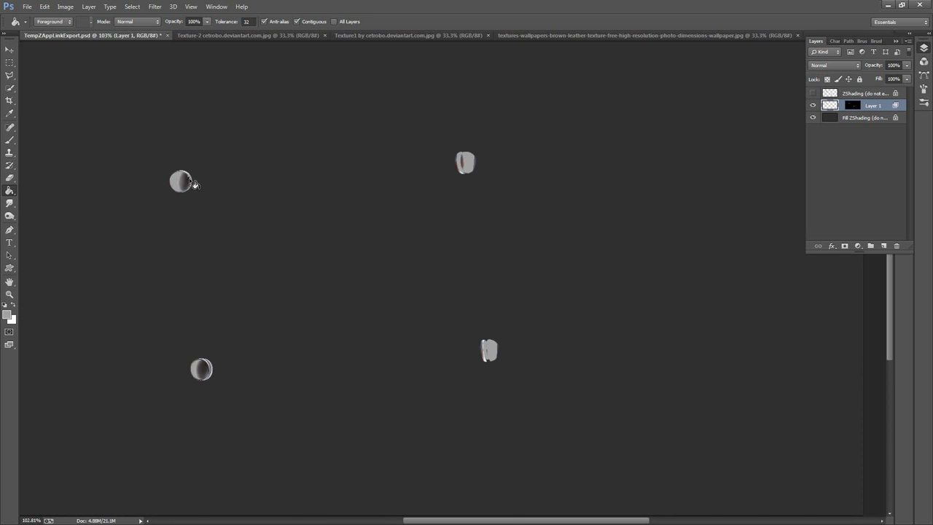
{"action": "left_click_drag", "start_coordinate": [863, 94], "coordinate": [883, 245]}
{"action": "left_click", "coordinate": [813, 94]}
{"action": "left_click", "coordinate": [813, 105]}
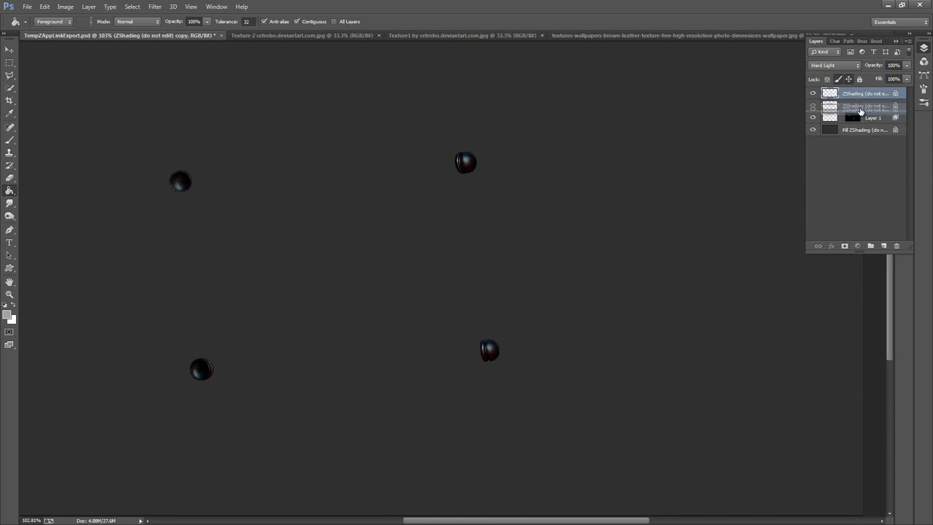
{"action": "left_click", "coordinate": [859, 106]}
{"action": "right_click", "coordinate": [860, 106]}
{"action": "left_click", "coordinate": [826, 364]}
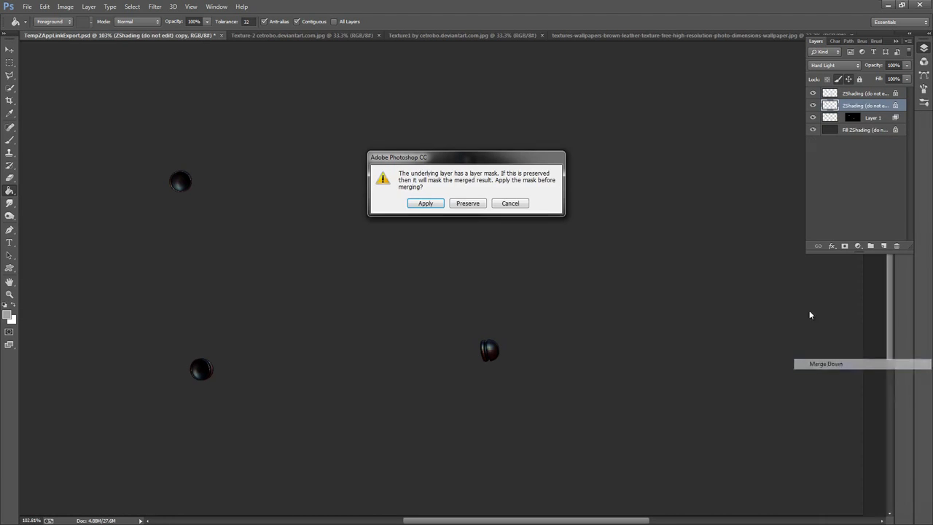
{"action": "left_click", "coordinate": [468, 204]}
Save the PSD with the side-view paint, switch to ZBrush, and pick up the projection onto the rivets.
{"action": "left_click", "coordinate": [27, 6]}
{"action": "left_click", "coordinate": [45, 113]}
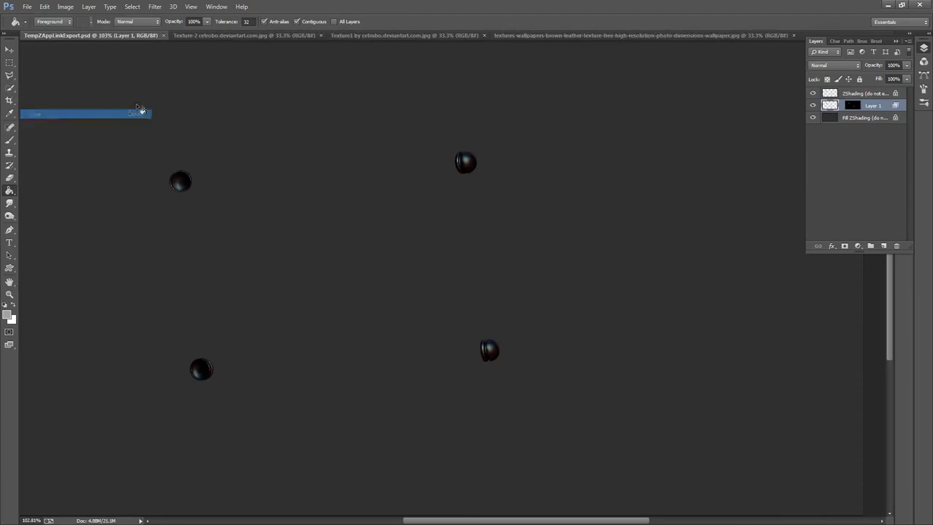
{"action": "left_click", "coordinate": [888, 5]}
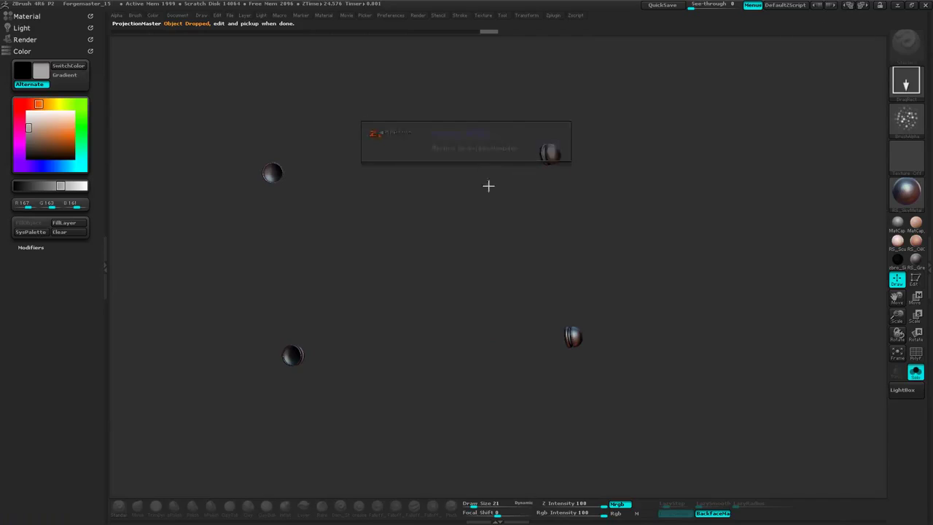
{"action": "left_click", "coordinate": [436, 185]}
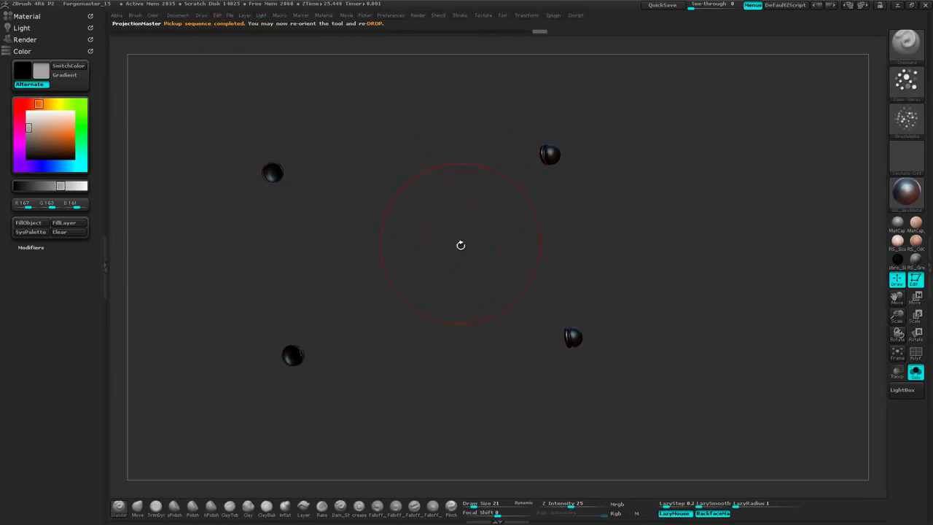
Turn the rivets to a new angle, drop them through ZAppLink into Photoshop, and update TempZAppLinkExport.psd from disk.
{"action": "mouse_move", "coordinate": [556, 250]}
{"action": "left_mouse_down"}
{"action": "mouse_move", "coordinate": [540, 240]}
{"action": "mouse_move", "coordinate": [581, 234]}
{"action": "mouse_move", "coordinate": [563, 234]}
{"action": "left_mouse_up"}
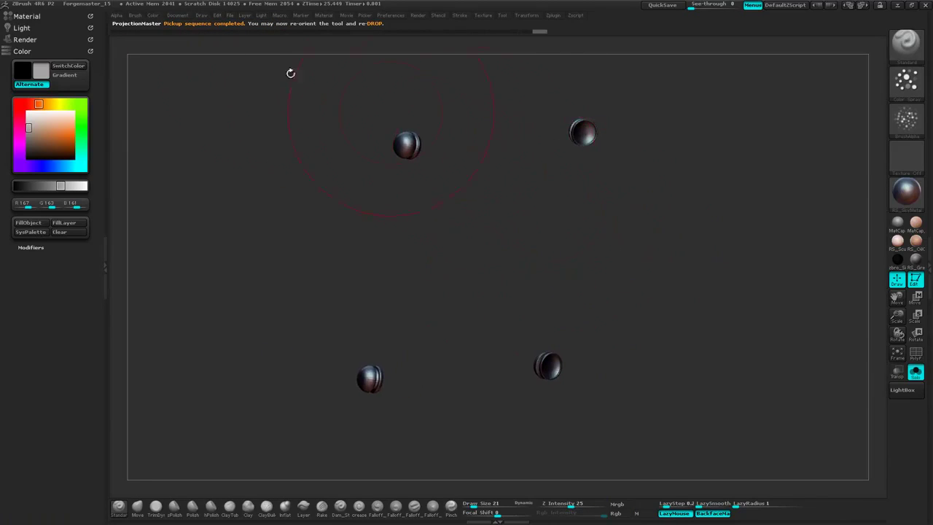
{"action": "left_click", "coordinate": [177, 15]}
{"action": "left_click", "coordinate": [208, 63]}
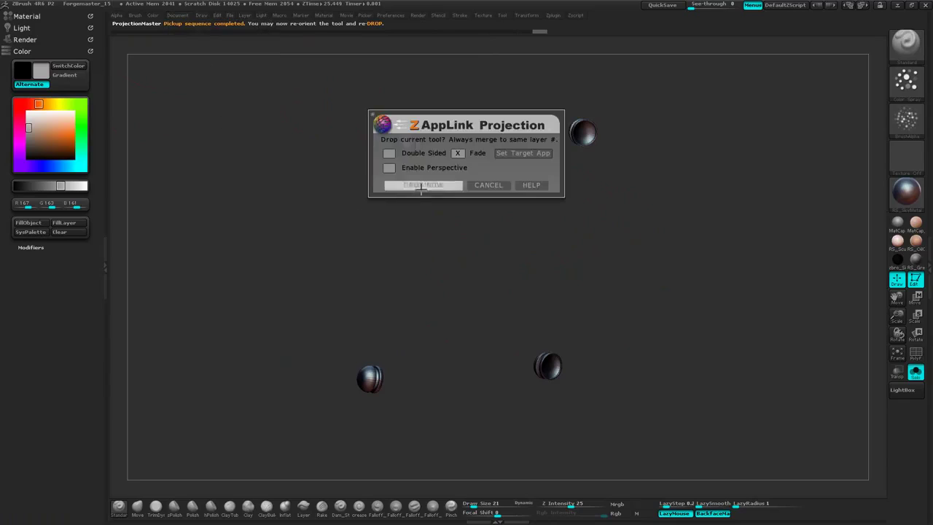
{"action": "left_click", "coordinate": [421, 185]}
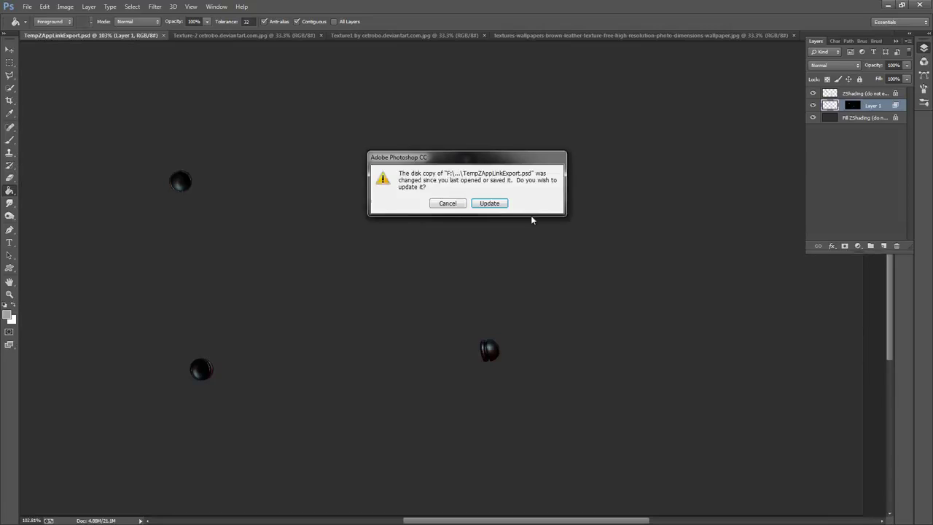
{"action": "left_click", "coordinate": [492, 204]}
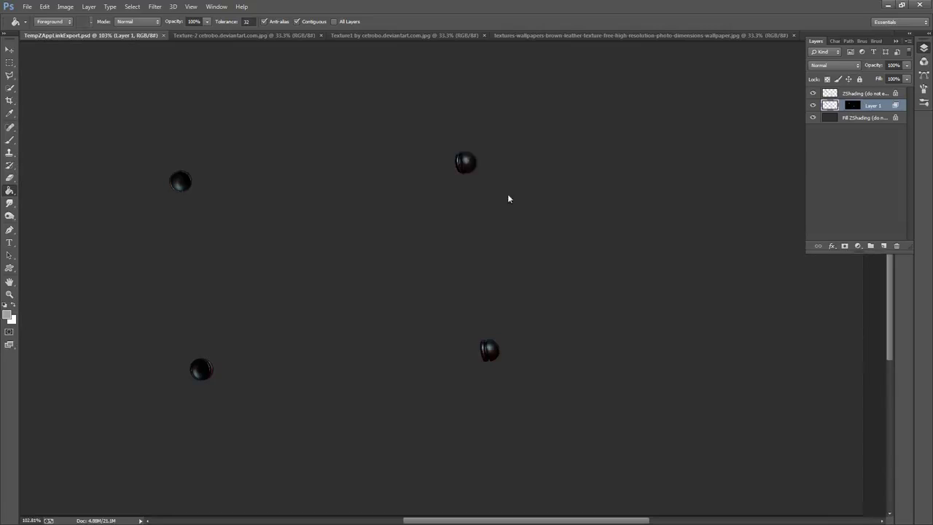
Fill the rivets grey with ZShading hidden, show it again, and merge a duplicate of it into Layer 1, preserving the mask.
{"action": "left_click", "coordinate": [813, 94]}
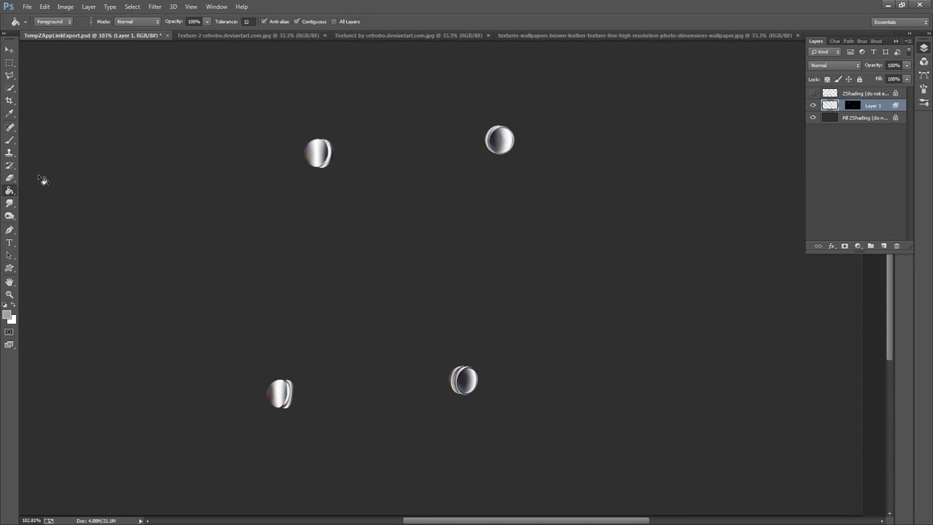
{"action": "left_click", "coordinate": [319, 158]}
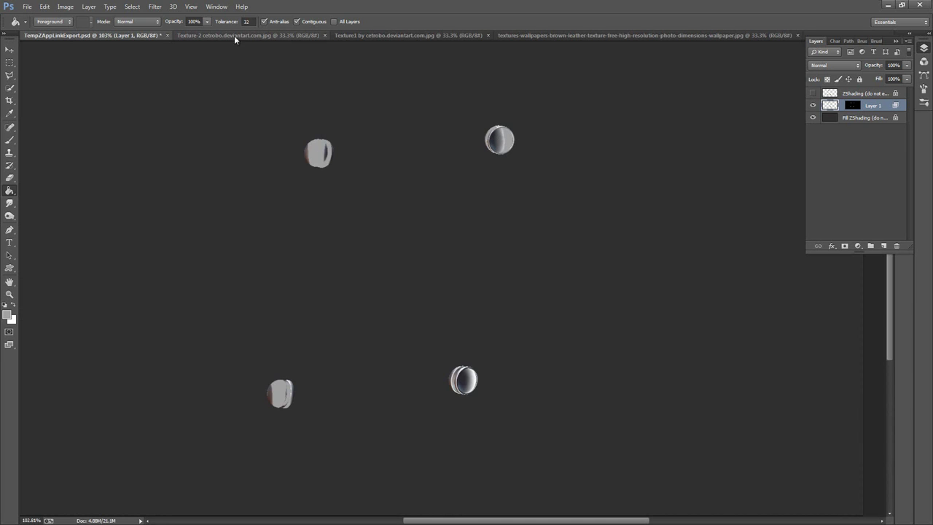
{"action": "left_click", "coordinate": [813, 93]}
{"action": "left_click", "coordinate": [869, 94]}
{"action": "left_click_drag", "start_coordinate": [868, 93], "coordinate": [884, 246]}
{"action": "right_click", "coordinate": [865, 109]}
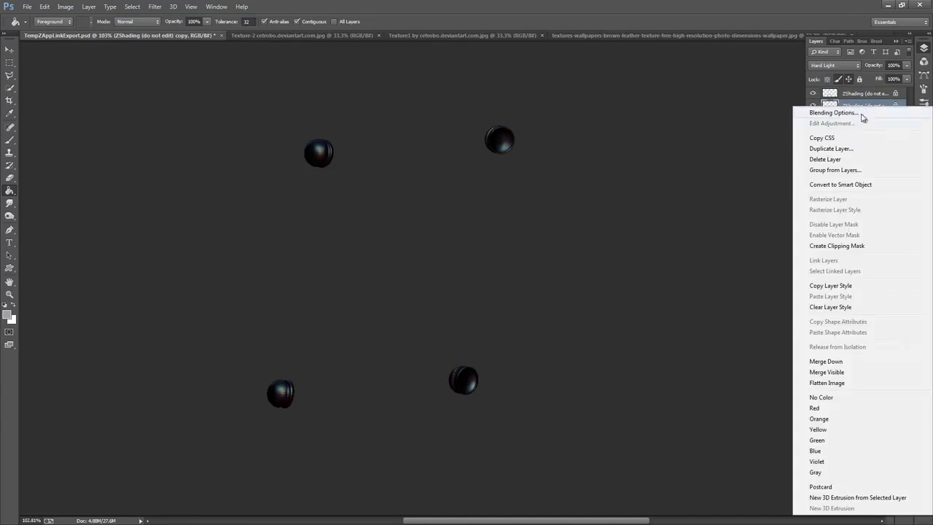
{"action": "left_click", "coordinate": [834, 361]}
{"action": "left_click", "coordinate": [468, 204]}
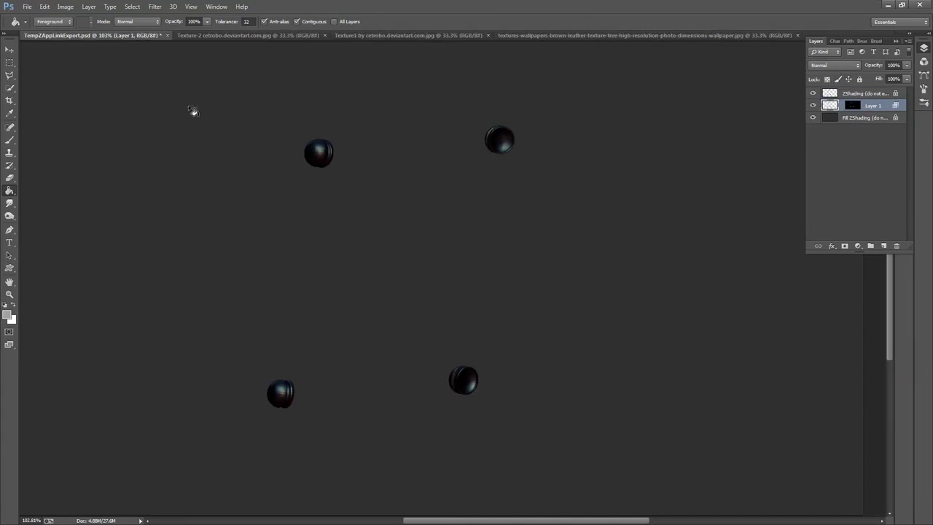
Save the PSD with the new rivet paint, return to ZBrush, and pick up the projection onto the rivets.
{"action": "left_click", "coordinate": [26, 11]}
{"action": "left_click", "coordinate": [45, 115]}
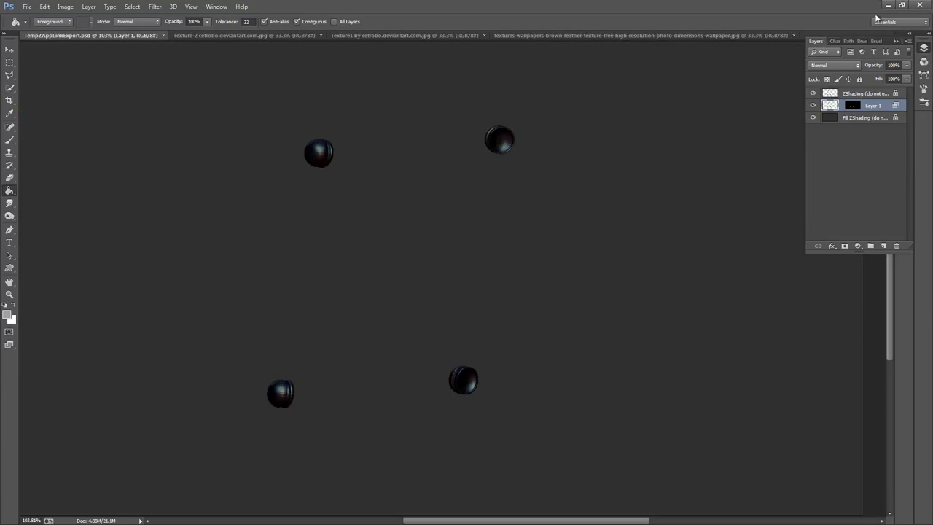
{"action": "left_click", "coordinate": [887, 5]}
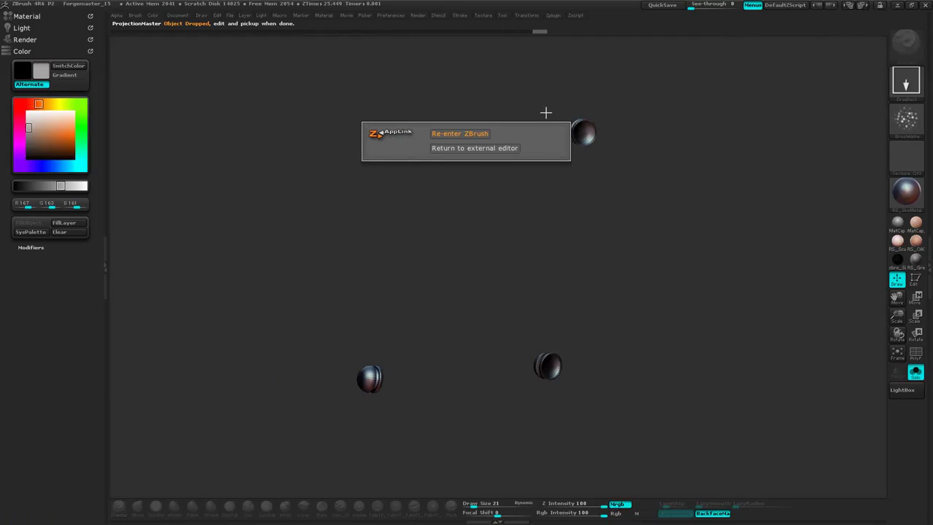
{"action": "left_click", "coordinate": [472, 133]}
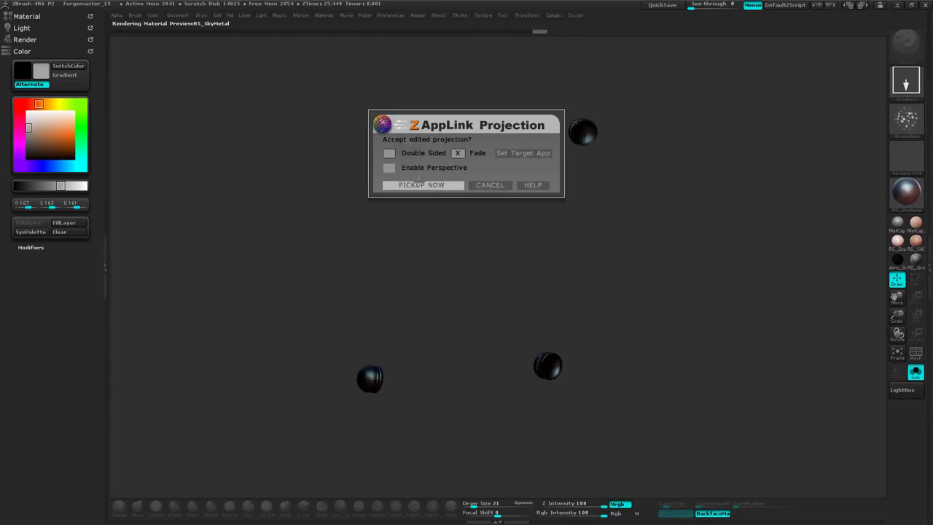
{"action": "left_click", "coordinate": [420, 185]}
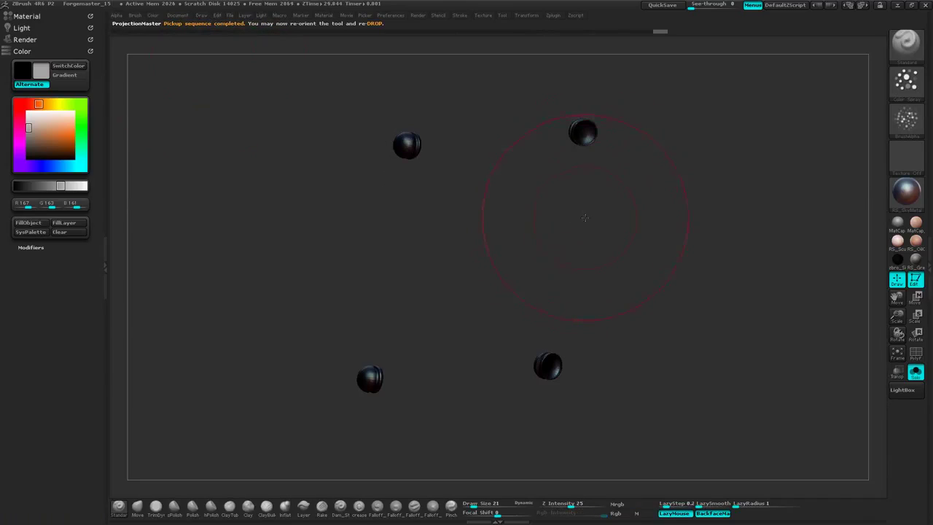
Switch the rivets from the metal material to SkinShade4, with only the material channel (M) active.
{"action": "left_click_drag", "start_coordinate": [586, 218], "coordinate": [590, 196]}
{"action": "left_click_drag", "start_coordinate": [645, 245], "coordinate": [664, 238]}
{"action": "key", "text": "space"}
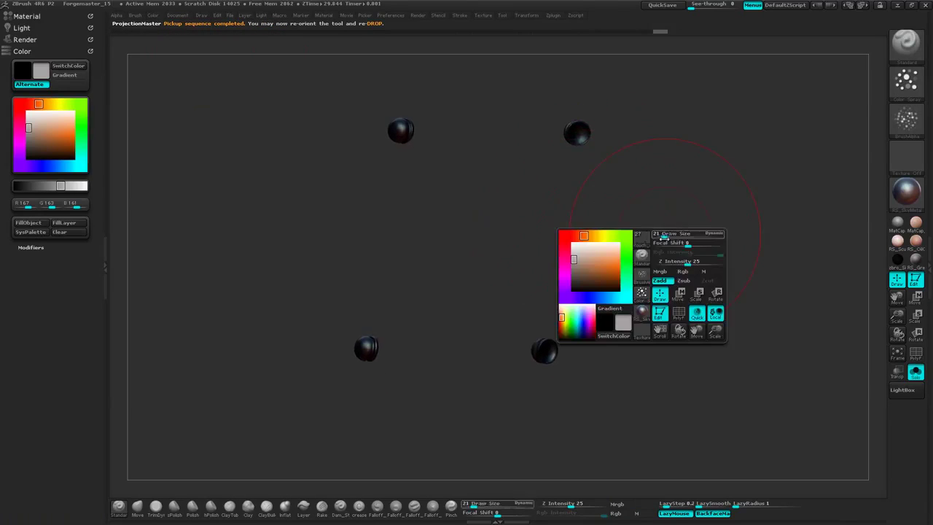
{"action": "left_click", "coordinate": [906, 191]}
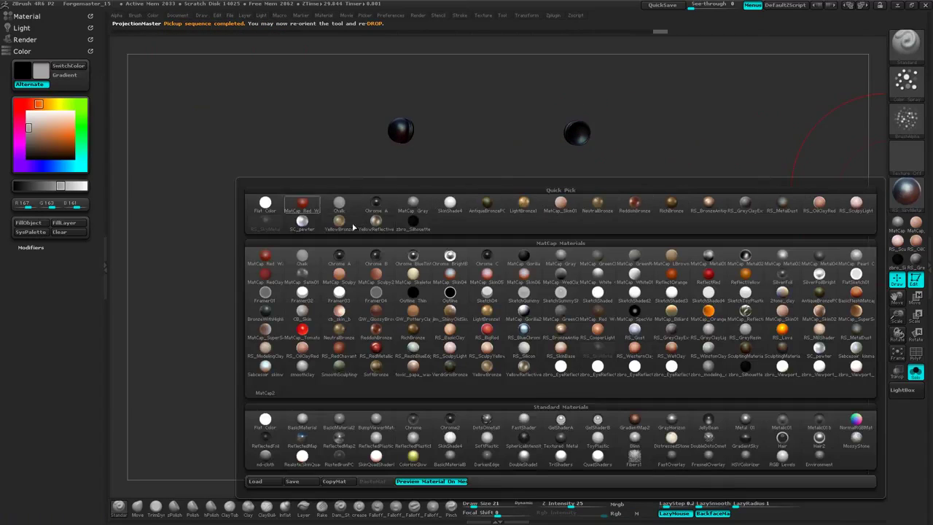
{"action": "left_click", "coordinate": [450, 205]}
{"action": "key", "text": "space"}
{"action": "left_click", "coordinate": [616, 249]}
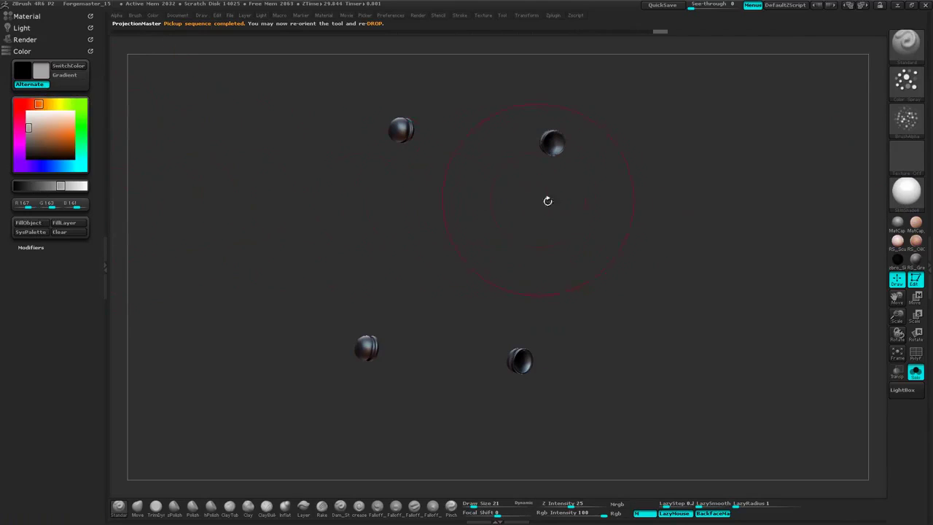
Switch the brush to Rgb-only painting and sample a dark blue-grey (65, 73, 86) from a rivet for touching up discoloured spots.
{"action": "mouse_move", "coordinate": [547, 201]}
{"action": "left_mouse_down"}
{"action": "mouse_move", "coordinate": [573, 235]}
{"action": "mouse_move", "coordinate": [577, 268]}
{"action": "mouse_move", "coordinate": [564, 269]}
{"action": "mouse_move", "coordinate": [612, 196]}
{"action": "left_mouse_up"}
{"action": "key", "text": "space"}
{"action": "key", "text": "space"}
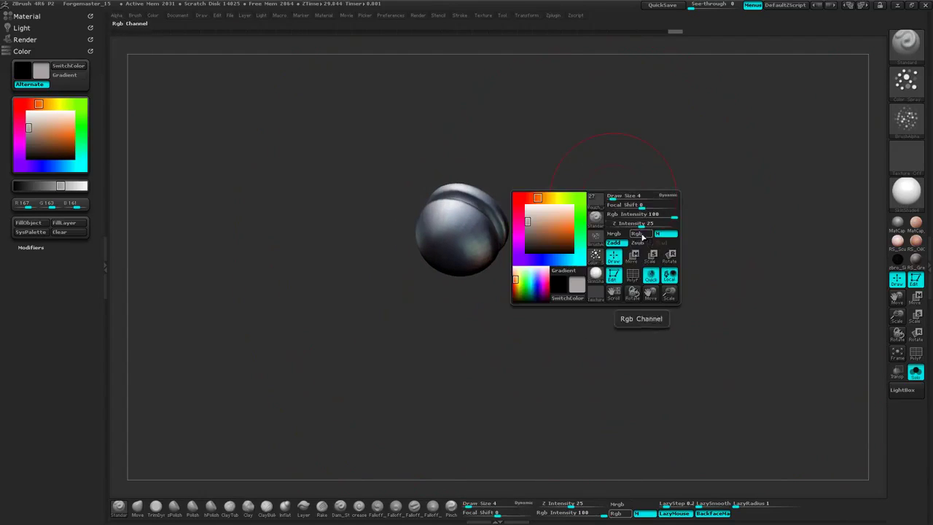
{"action": "left_click", "coordinate": [642, 237]}
{"action": "key", "text": "space"}
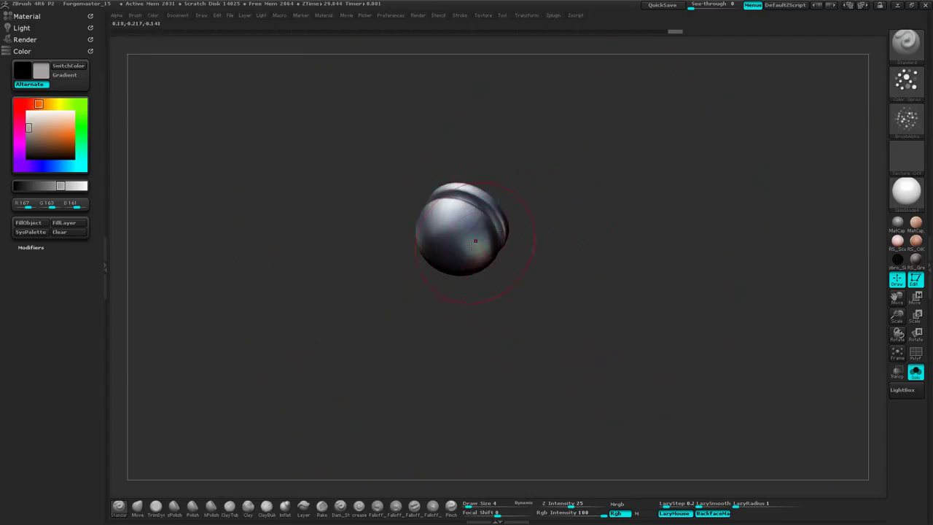
{"action": "key", "text": "space"}
{"action": "mouse_move", "coordinate": [587, 183]}
{"action": "left_mouse_down"}
{"action": "mouse_move", "coordinate": [454, 240]}
{"action": "mouse_move", "coordinate": [460, 207]}
{"action": "mouse_move", "coordinate": [450, 189]}
{"action": "mouse_move", "coordinate": [472, 187]}
{"action": "left_mouse_up"}
{"action": "key", "text": "c"}
{"action": "mouse_move", "coordinate": [569, 188]}
{"action": "left_mouse_down", "text": "alt"}
{"action": "mouse_move", "coordinate": [566, 171]}
{"action": "mouse_move", "coordinate": [610, 134]}
{"action": "mouse_move", "coordinate": [644, 25]}
{"action": "left_mouse_up", "text": "alt"}
{"action": "key", "text": "c"}
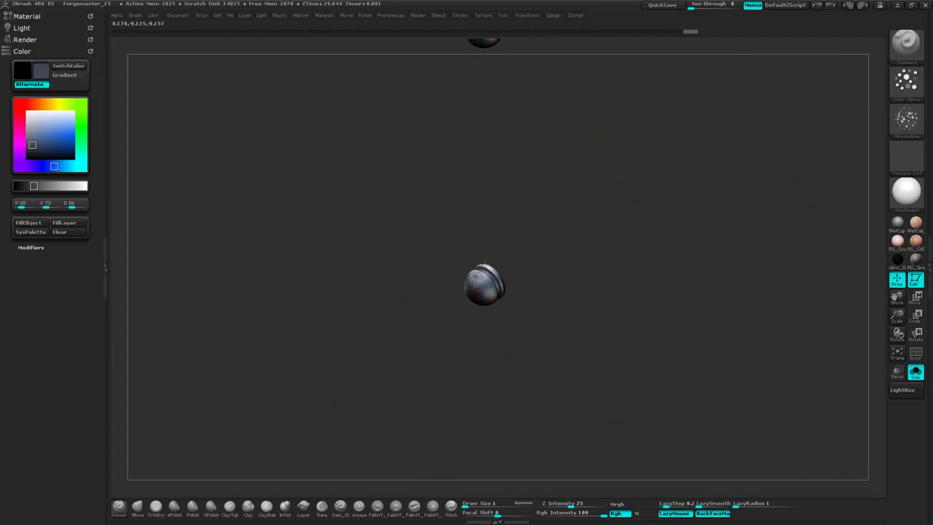
Touch up the remaining discoloured spots on the other rivets with the sampled blue-grey, working from several angles.
{"action": "left_click_drag", "start_coordinate": [549, 198], "coordinate": [475, 261], "text": "alt"}
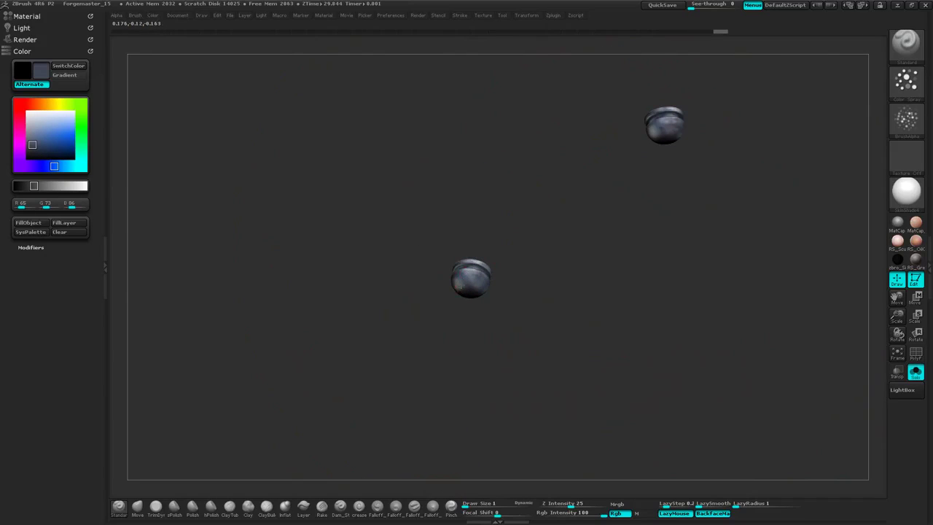
{"action": "mouse_move", "coordinate": [578, 139]}
{"action": "left_mouse_down", "text": "alt"}
{"action": "mouse_move", "coordinate": [587, 300]}
{"action": "mouse_move", "coordinate": [714, 255]}
{"action": "mouse_move", "coordinate": [642, 284]}
{"action": "mouse_move", "coordinate": [550, 193]}
{"action": "mouse_move", "coordinate": [490, 239]}
{"action": "mouse_move", "coordinate": [525, 157]}
{"action": "mouse_move", "coordinate": [586, 235]}
{"action": "left_mouse_up", "text": "alt"}
{"action": "left_click_drag", "start_coordinate": [391, 224], "coordinate": [517, 263], "text": "alt"}
{"action": "mouse_move", "coordinate": [439, 206]}
{"action": "left_mouse_down"}
{"action": "mouse_move", "coordinate": [446, 224]}
{"action": "mouse_move", "coordinate": [461, 205]}
{"action": "mouse_move", "coordinate": [448, 222]}
{"action": "left_mouse_up"}
{"action": "mouse_move", "coordinate": [571, 290]}
{"action": "left_mouse_down", "text": "alt"}
{"action": "mouse_move", "coordinate": [681, 267]}
{"action": "mouse_move", "coordinate": [678, 168]}
{"action": "left_mouse_up", "text": "alt"}
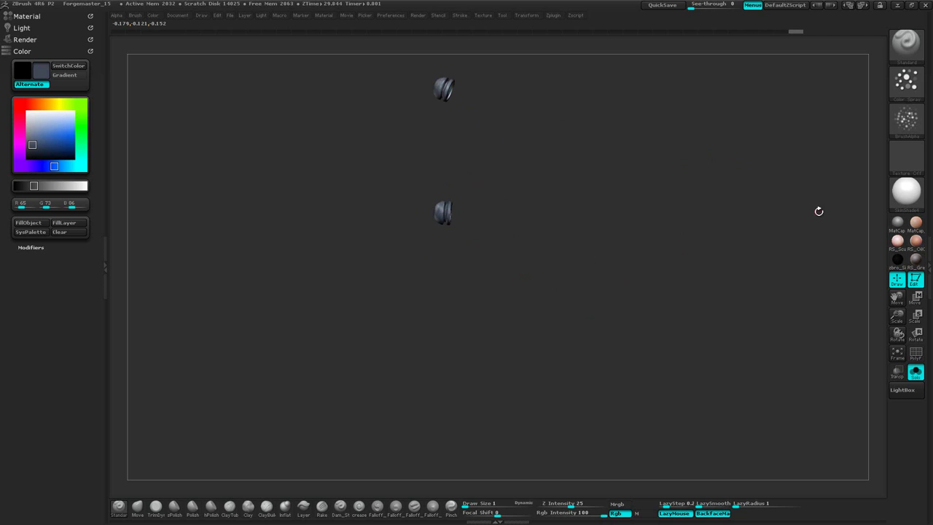
Turn off Solo mode to show all subtools and frame the whole character from the front.
{"action": "left_click", "coordinate": [917, 372]}
{"action": "left_click_drag", "start_coordinate": [371, 392], "coordinate": [610, 229]}
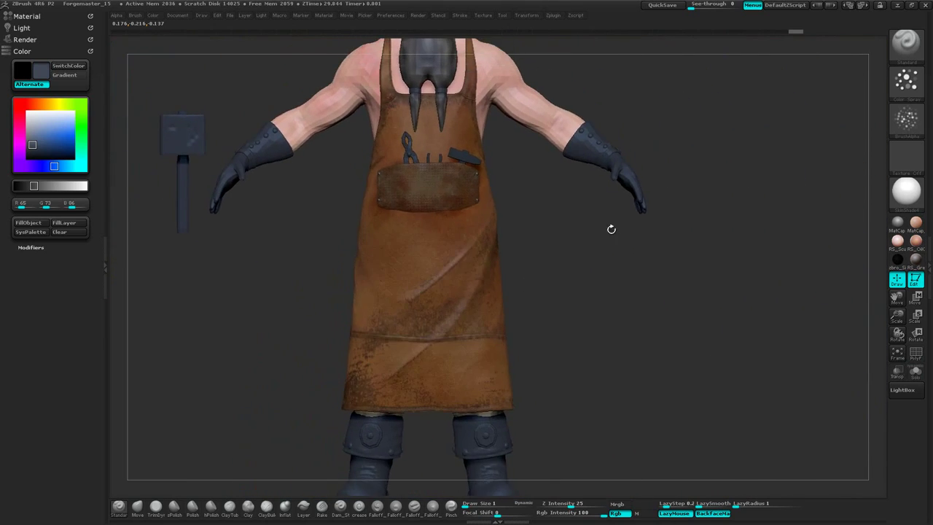
{"action": "left_click_drag", "start_coordinate": [698, 131], "coordinate": [684, 155]}
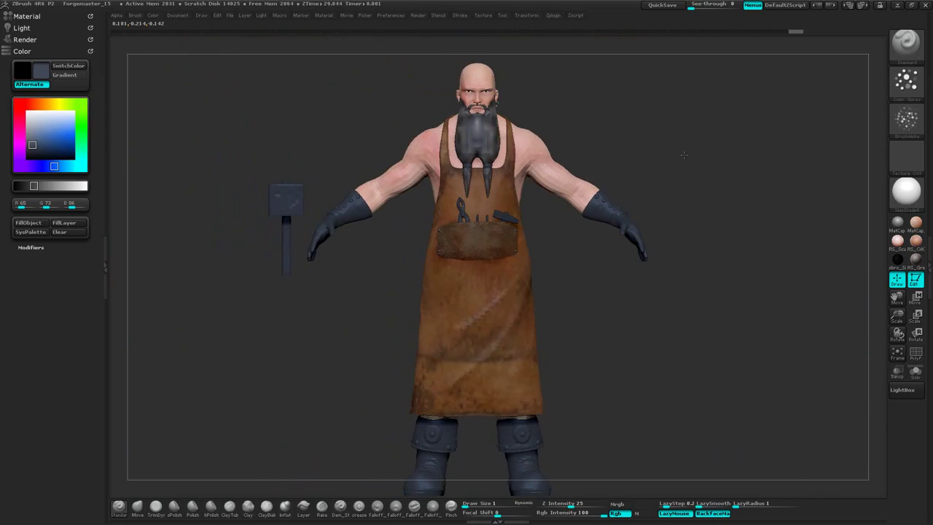
Set all visible subtools to high resolution with SubTool Master's Hi Res vis, and review the full character.
{"action": "left_click", "coordinate": [930, 266]}
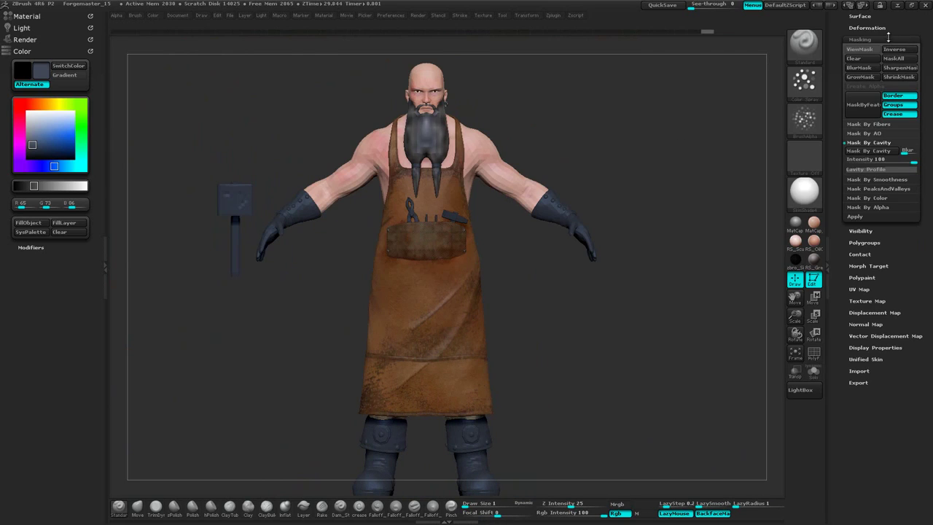
{"action": "left_click", "coordinate": [888, 39]}
{"action": "left_click_drag", "start_coordinate": [893, 42], "coordinate": [912, 98]}
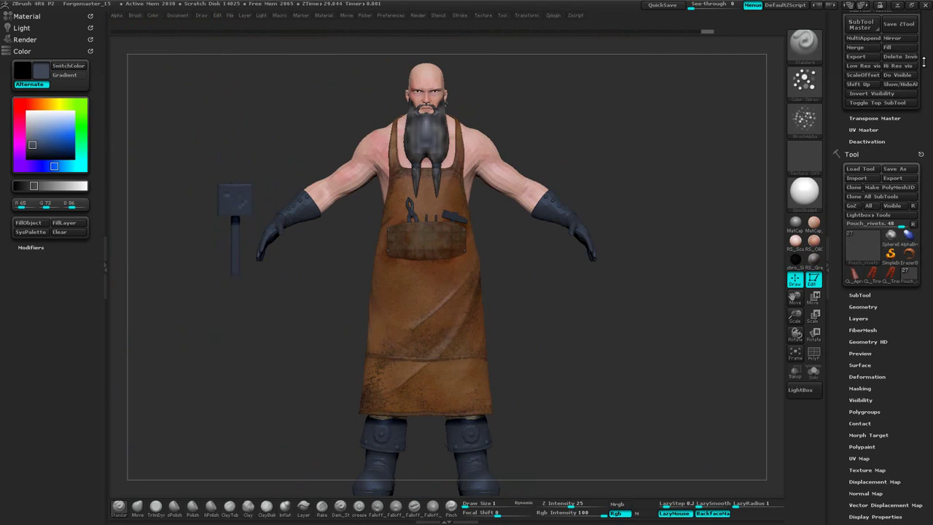
{"action": "left_click_drag", "start_coordinate": [924, 62], "coordinate": [926, 134]}
{"action": "left_click", "coordinate": [900, 205]}
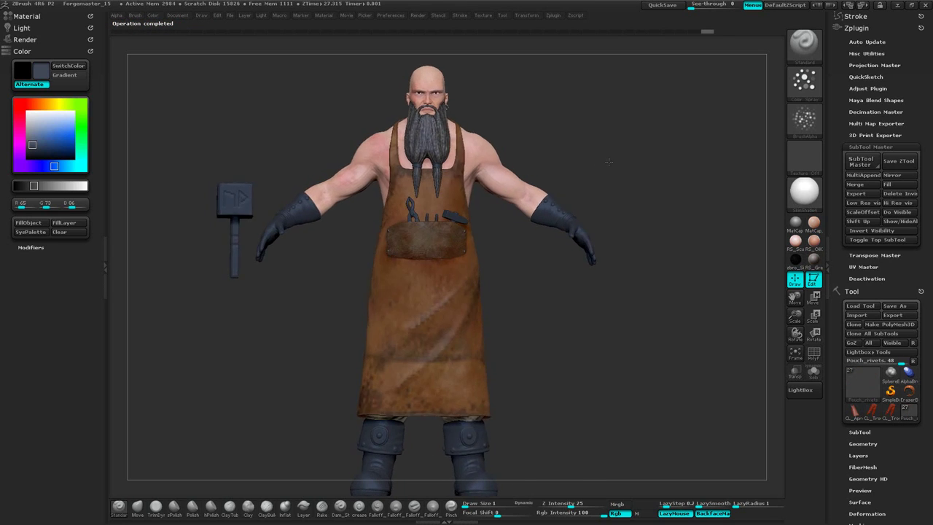
{"action": "left_click_drag", "start_coordinate": [627, 148], "coordinate": [602, 287], "text": "alt"}
{"action": "left_click_drag", "start_coordinate": [665, 92], "coordinate": [656, 170], "text": "alt"}
{"action": "left_click_drag", "start_coordinate": [674, 168], "coordinate": [661, 123]}
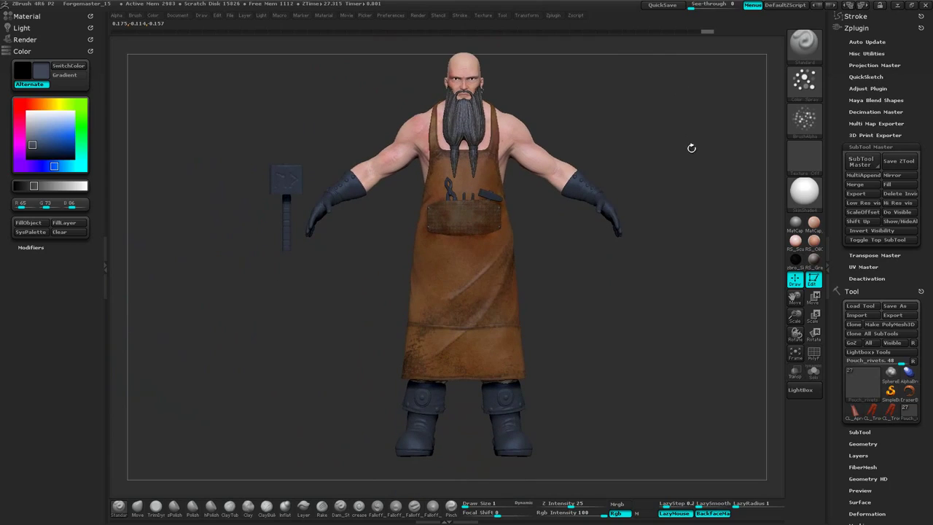